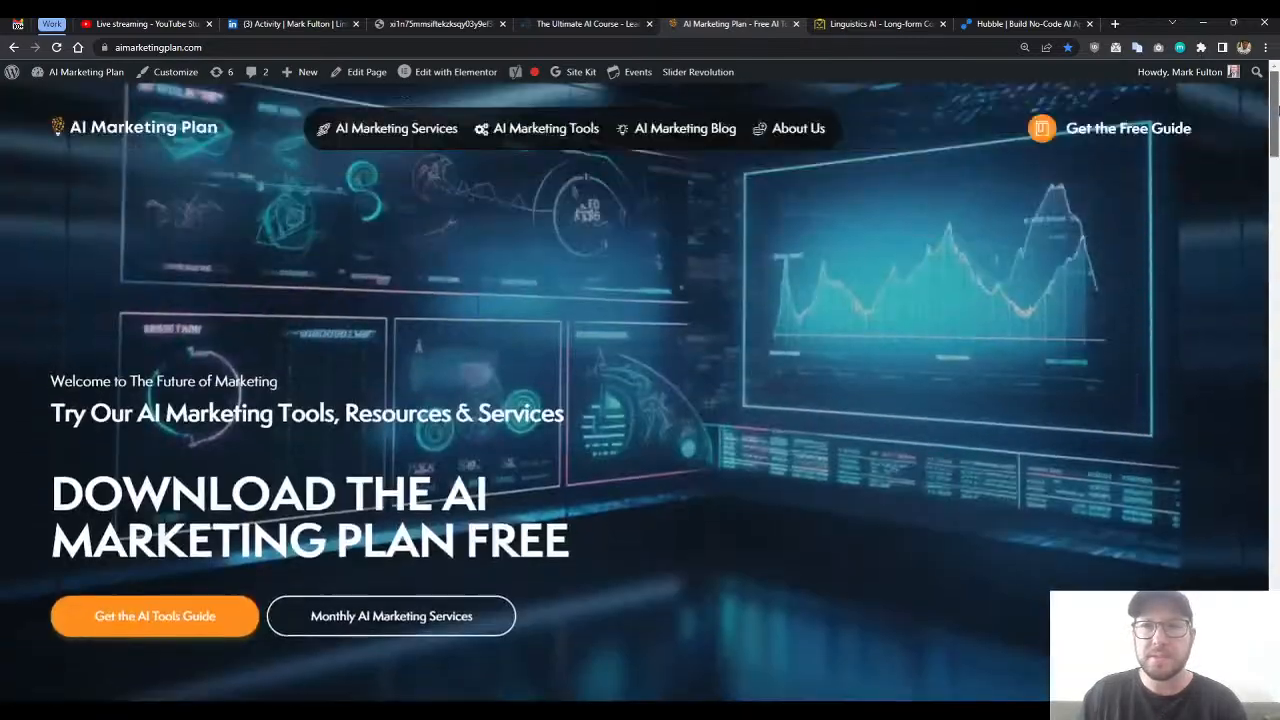
- Open the free guide sign-up offer on the AI Marketing Plan site and dismiss the pop-ups
click(1086, 134)
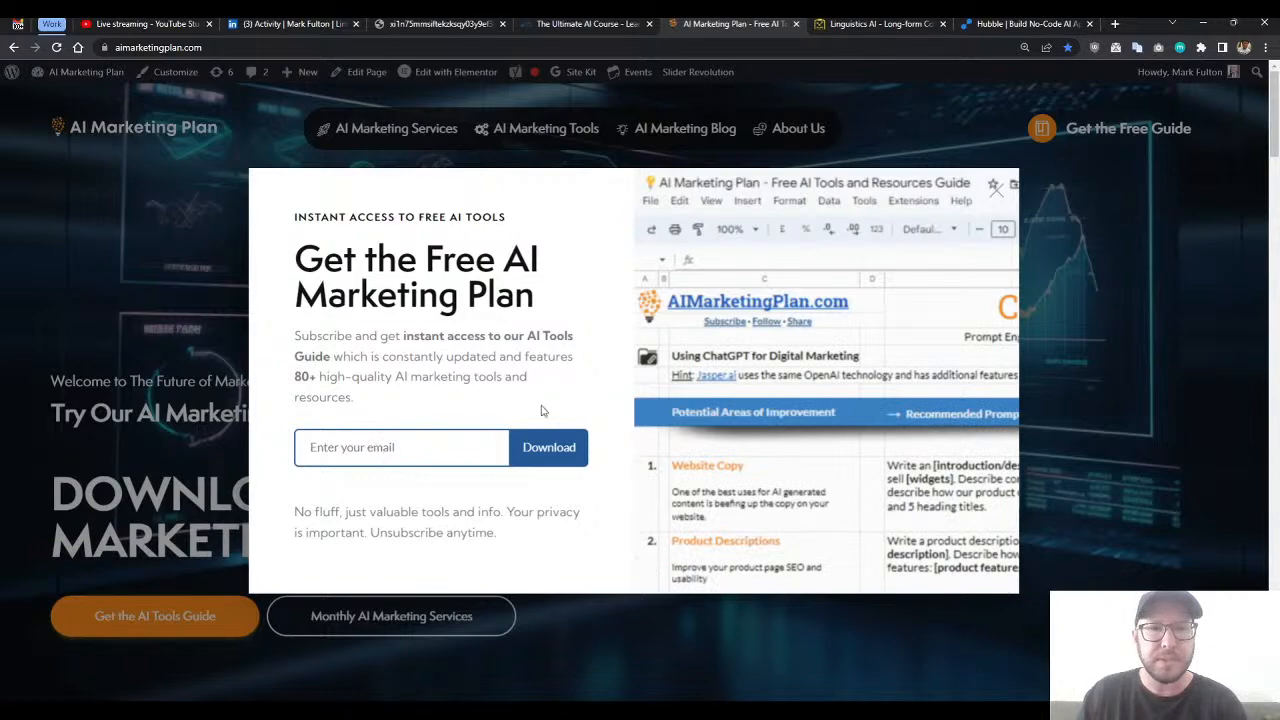
click(995, 188)
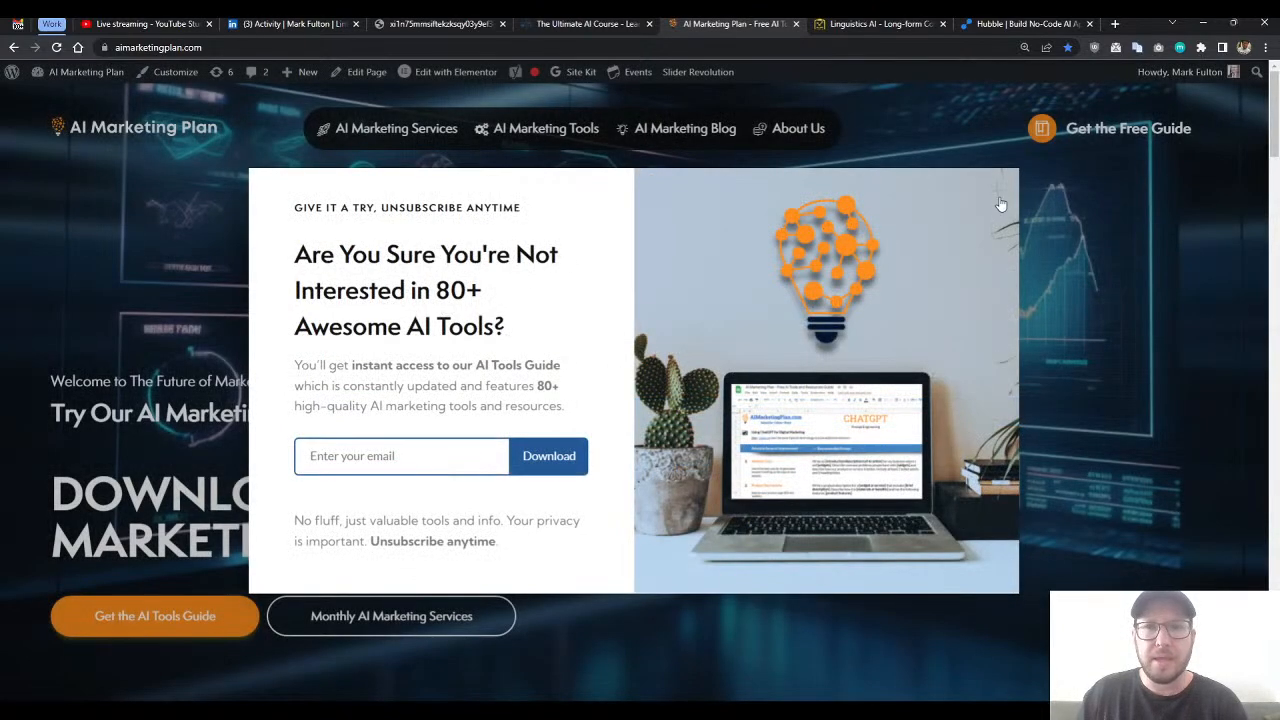
click(1000, 204)
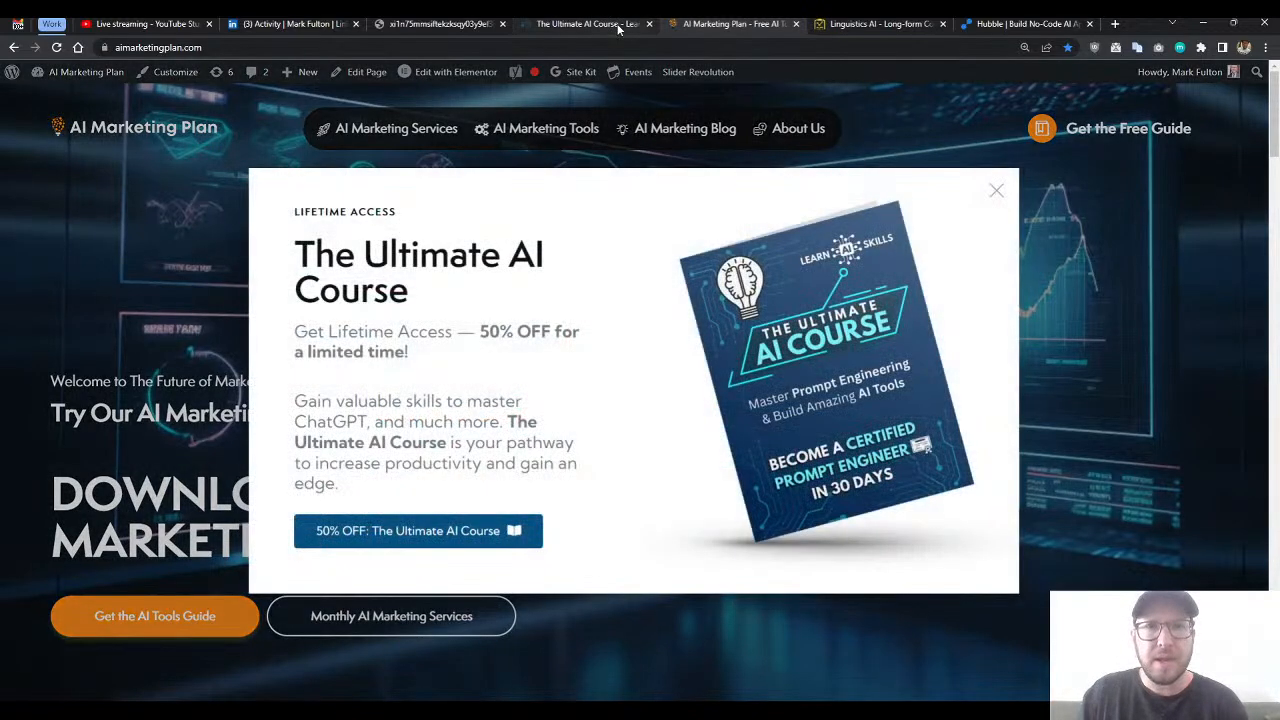
- Switch to The Ultimate AI Course site and look over the upper part of its landing page
click(600, 24)
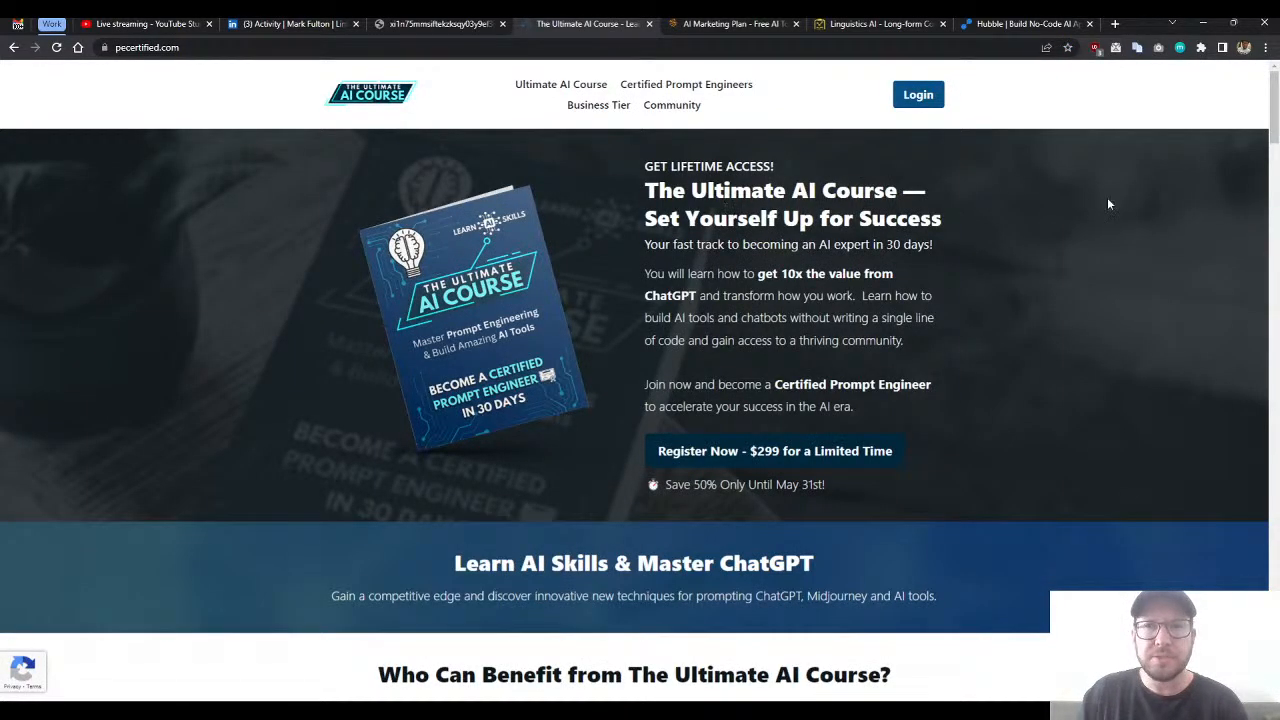
mouse_move(1274, 113)
mouse_down()
mouse_move(1257, 237)
mouse_move(1274, 646)
mouse_move(1270, 101)
mouse_up()
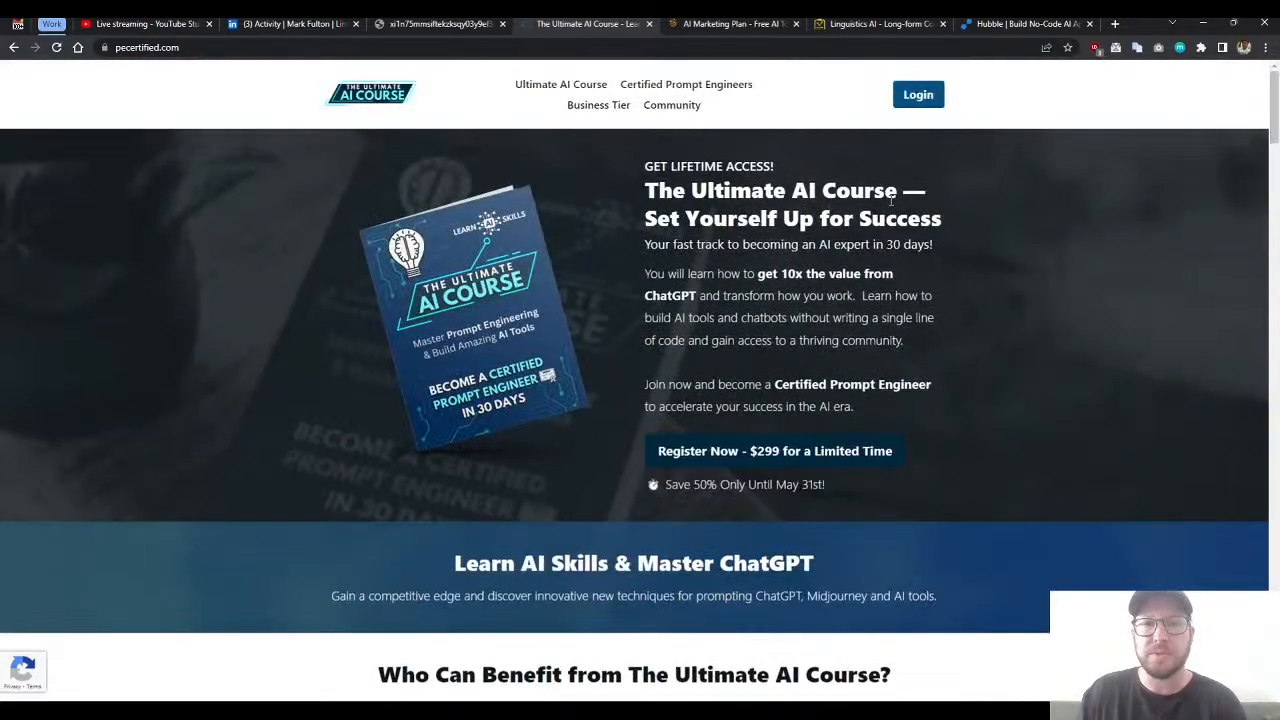
scroll(628, 172, down, 5)
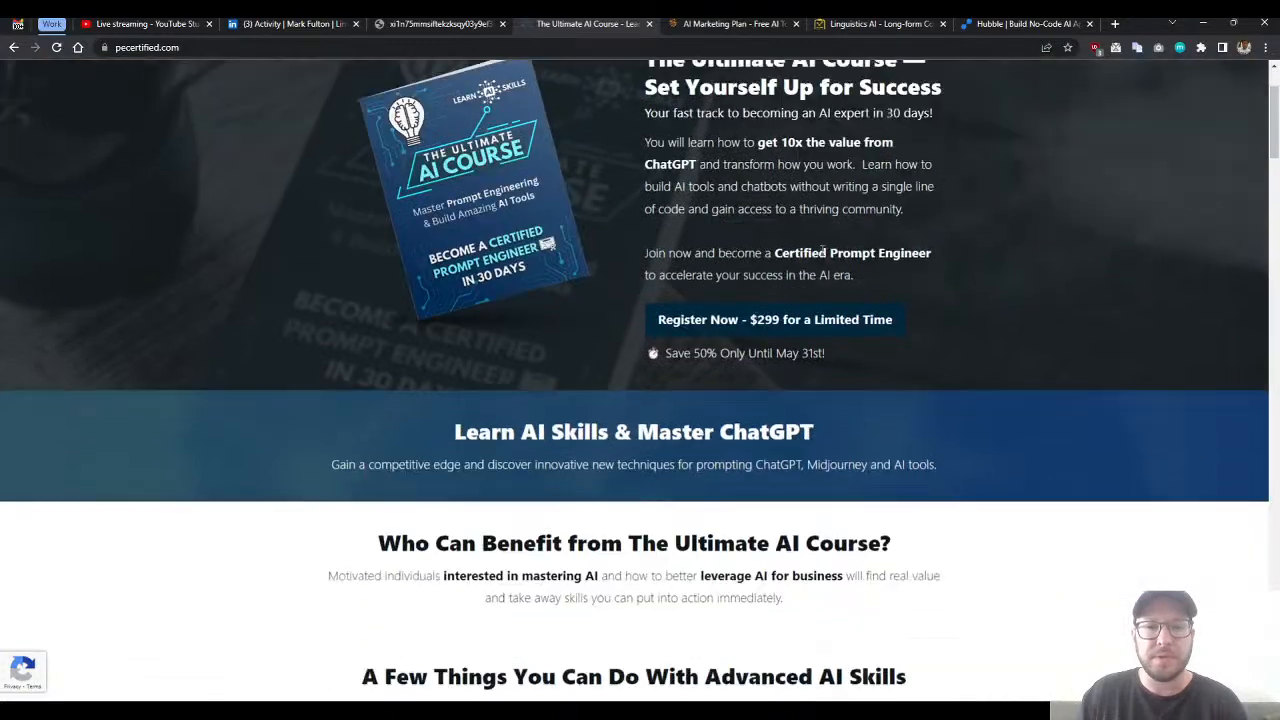
scroll(700, 309, up, 5)
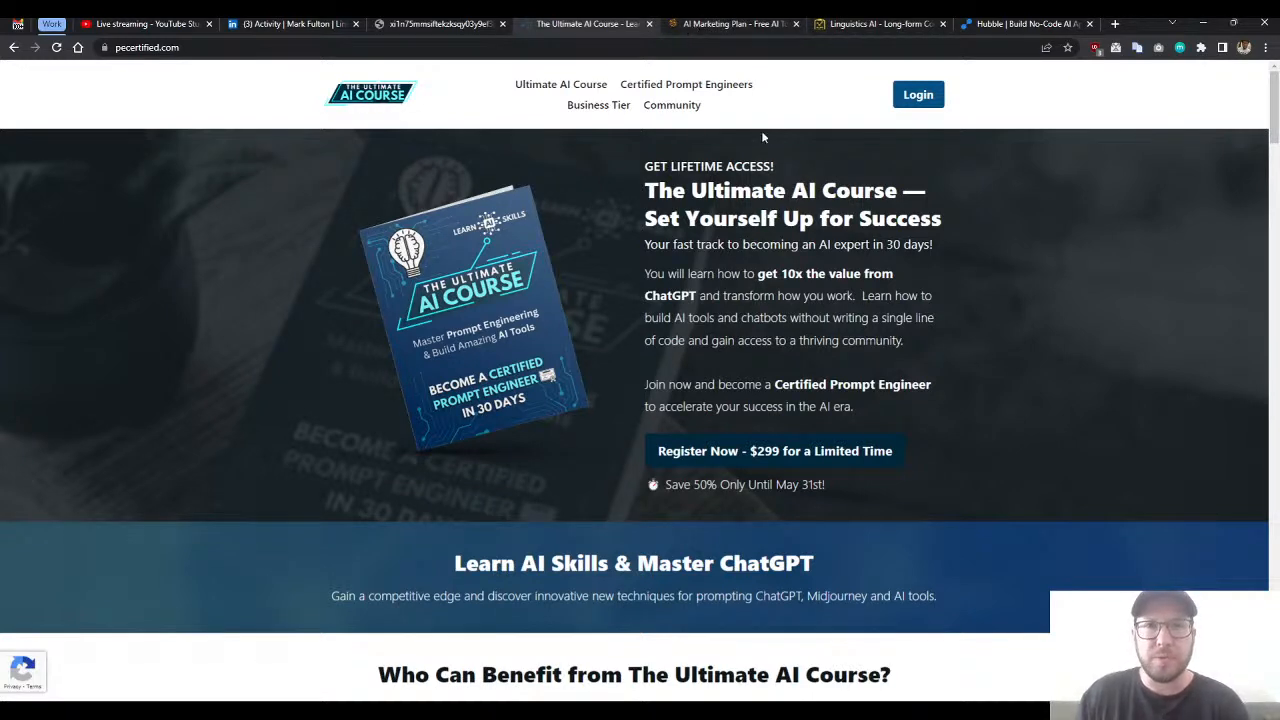
- Look at the Linguistics AI waitlist page, the Hubble apps dashboard and the YouTube Studio live stream analytics
click(879, 27)
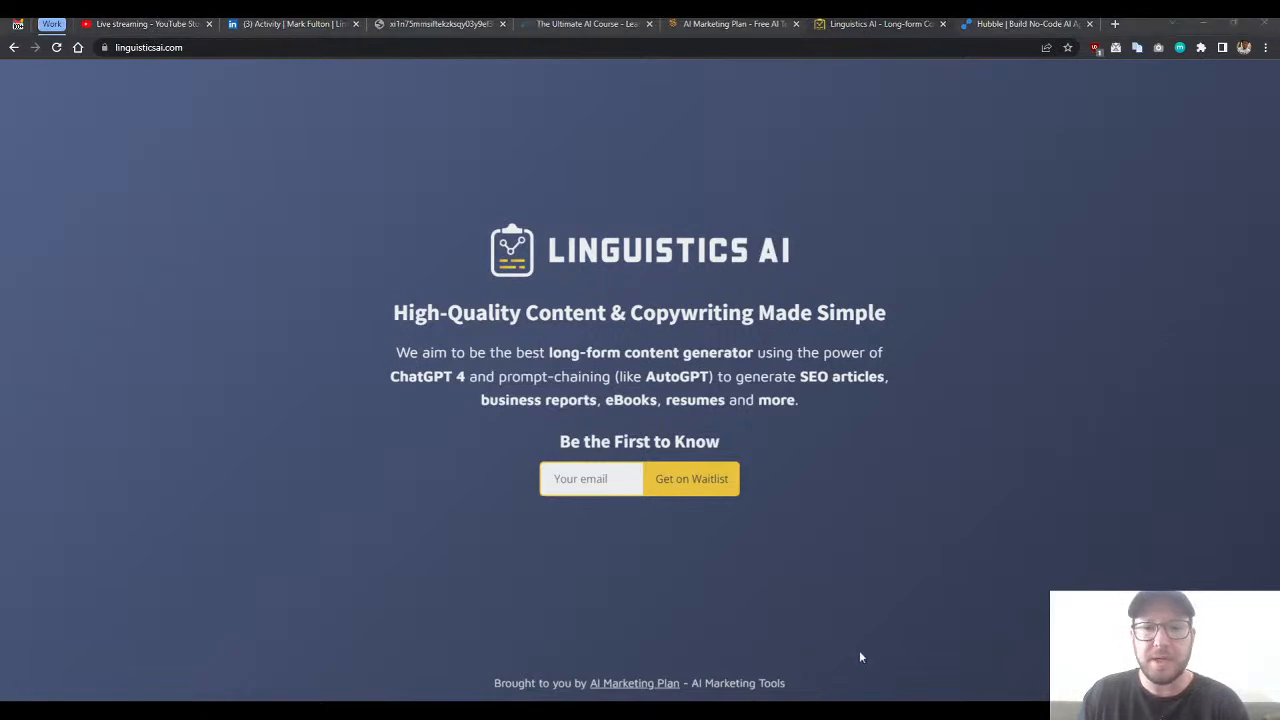
click(1000, 24)
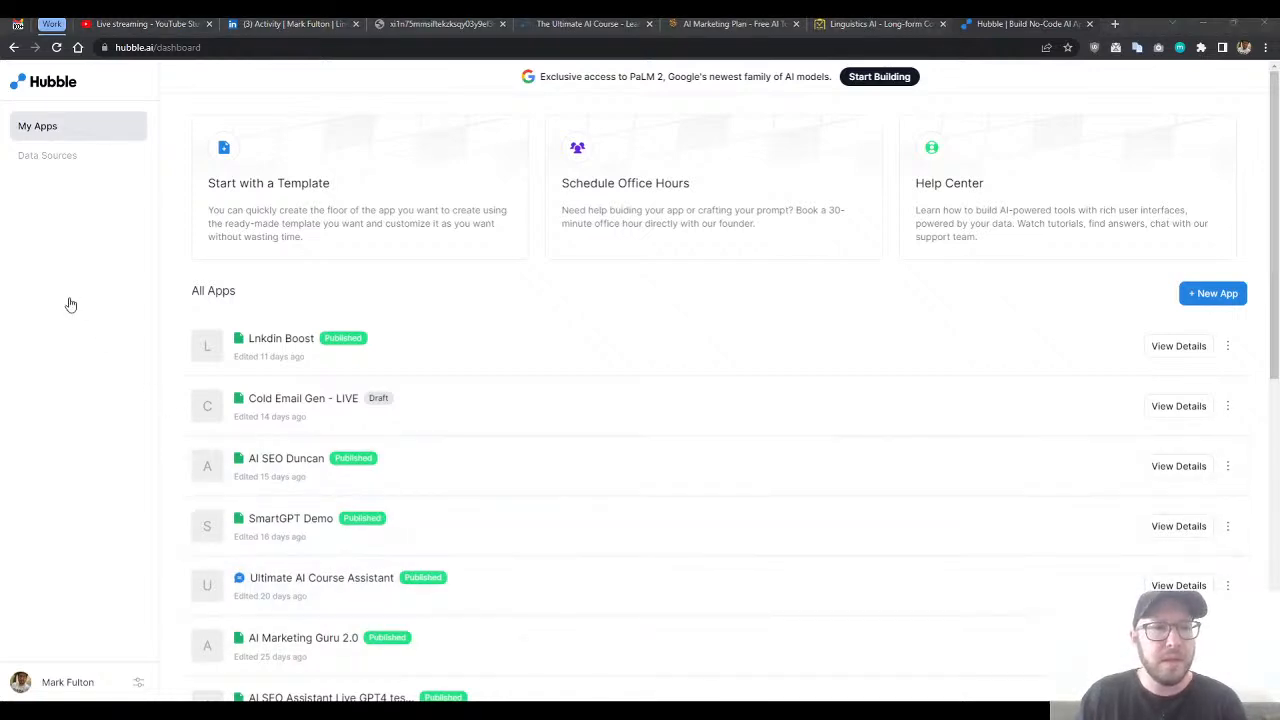
click(115, 24)
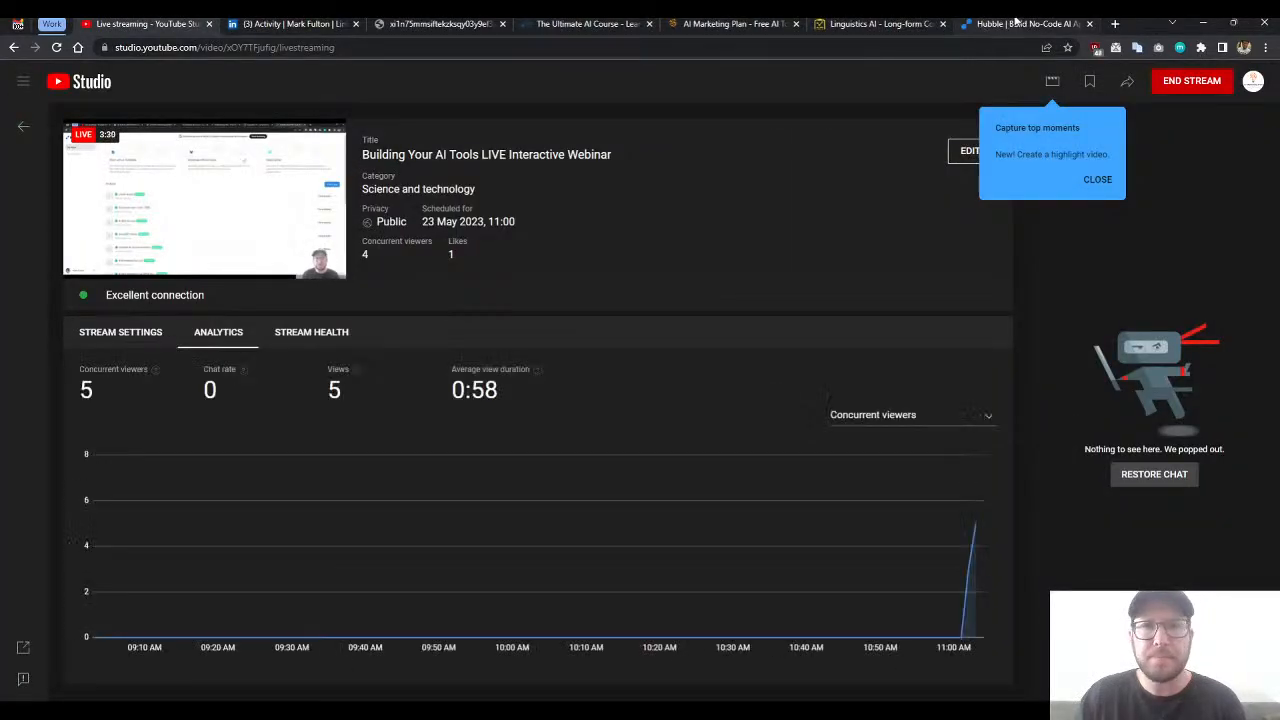
- Switch to the Hubble dashboard and create a new Form app built from scratch
click(1013, 24)
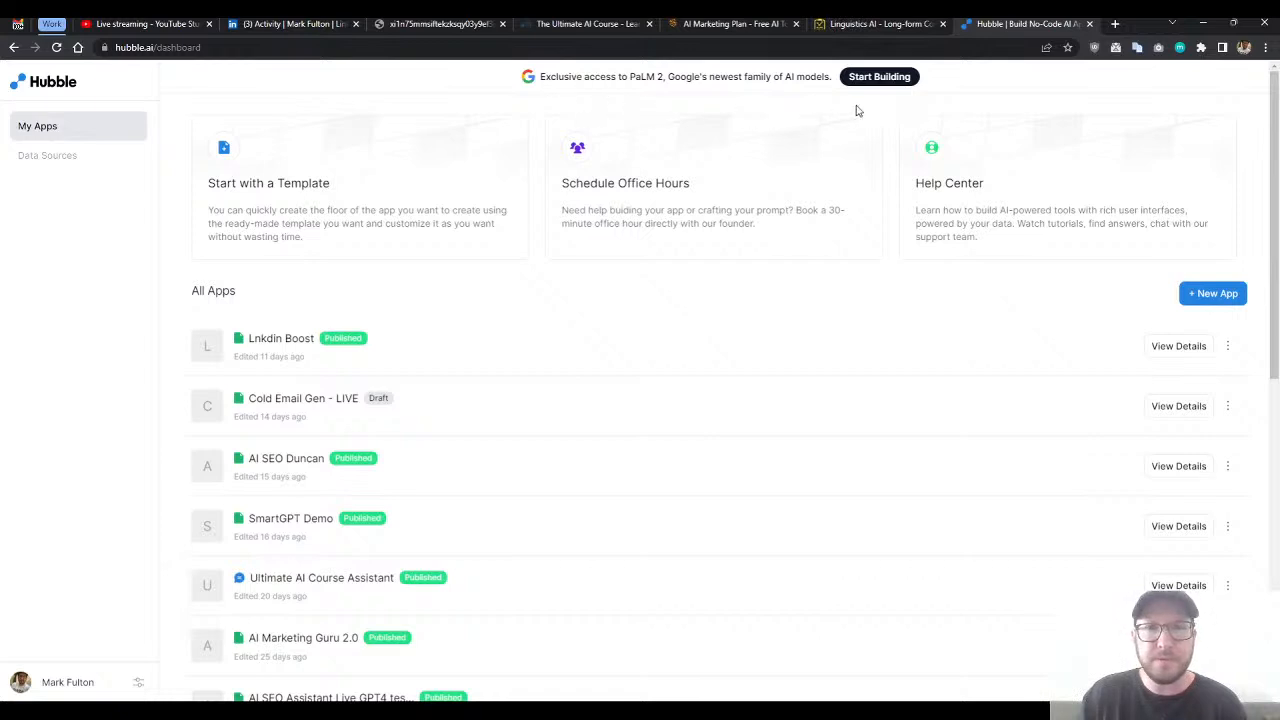
double_click(901, 107)
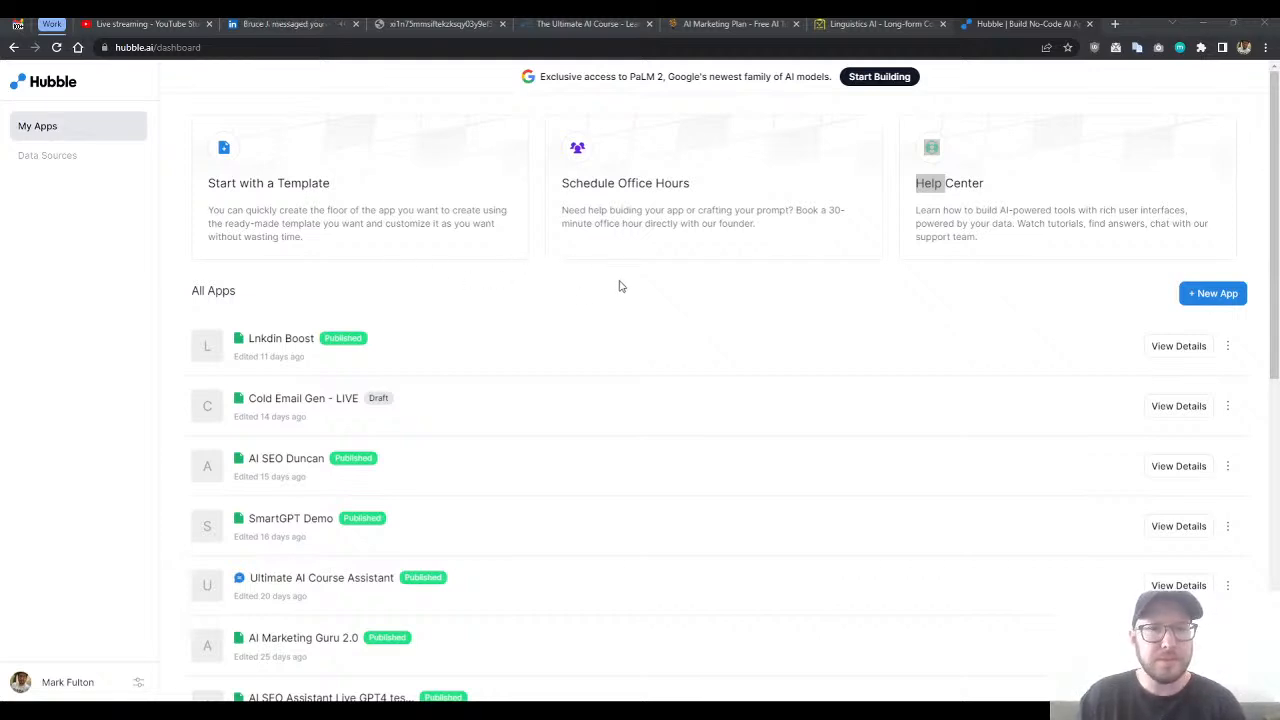
click(1196, 300)
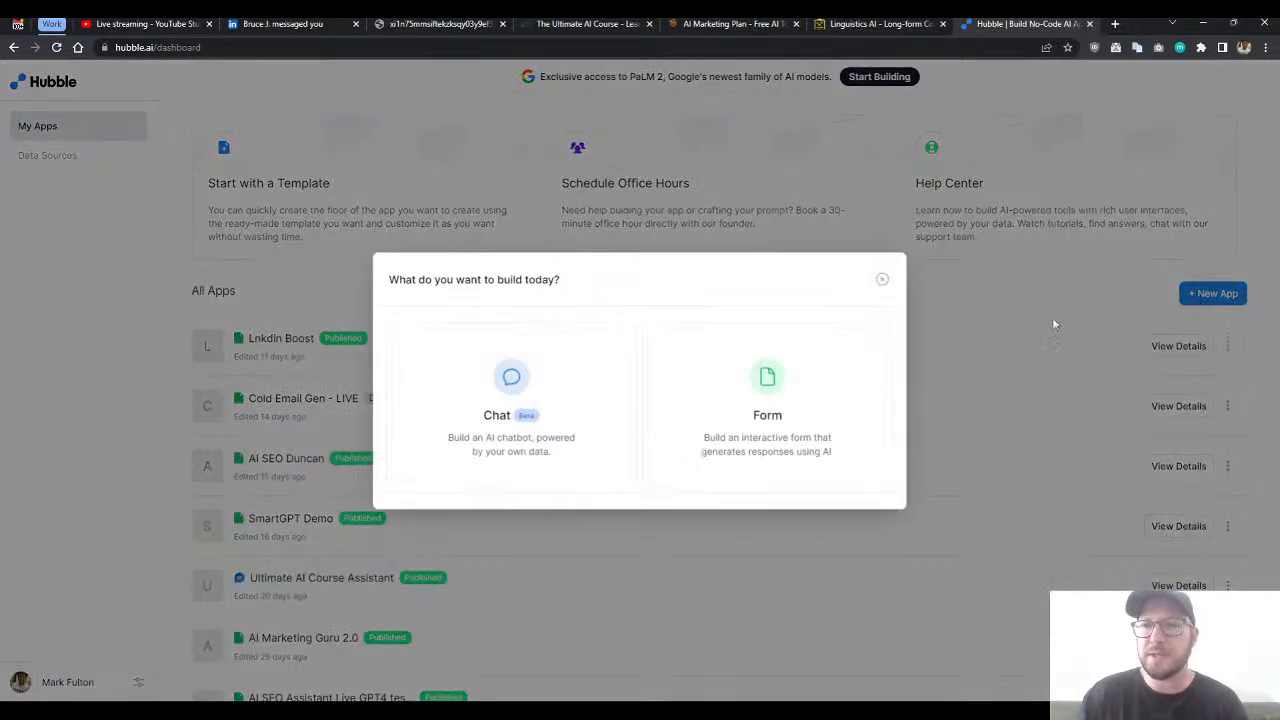
click(748, 412)
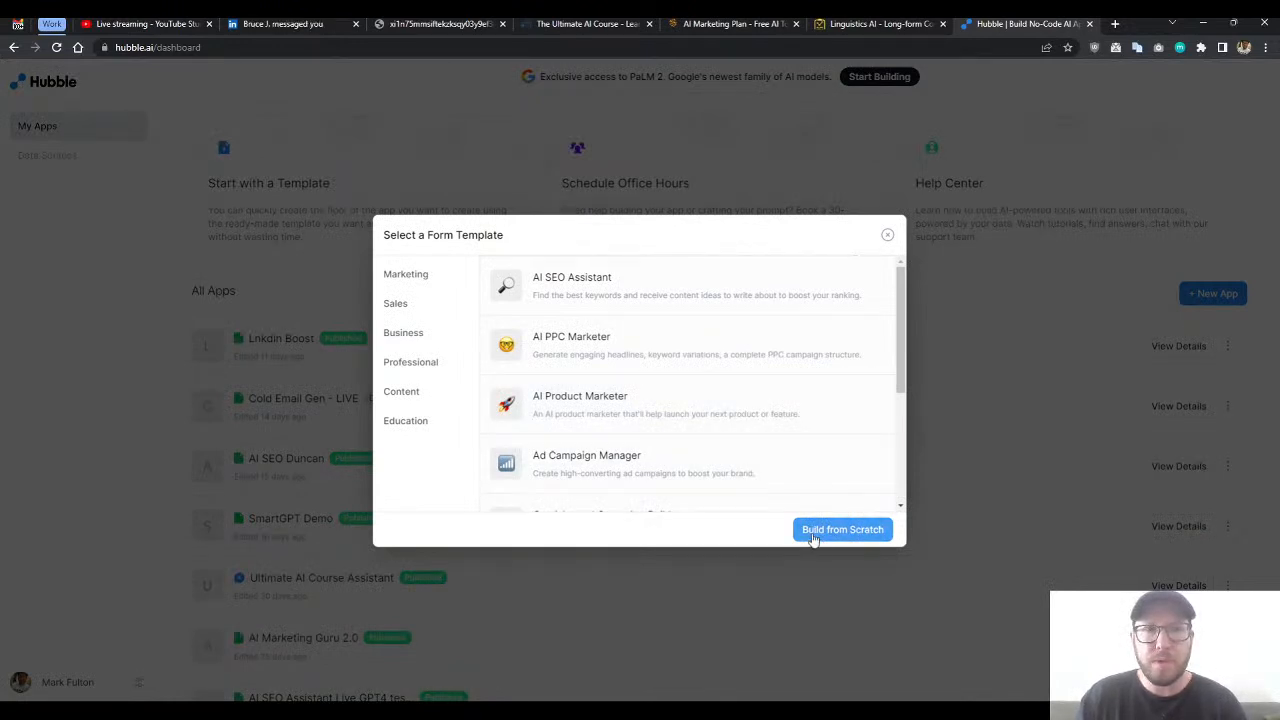
click(812, 538)
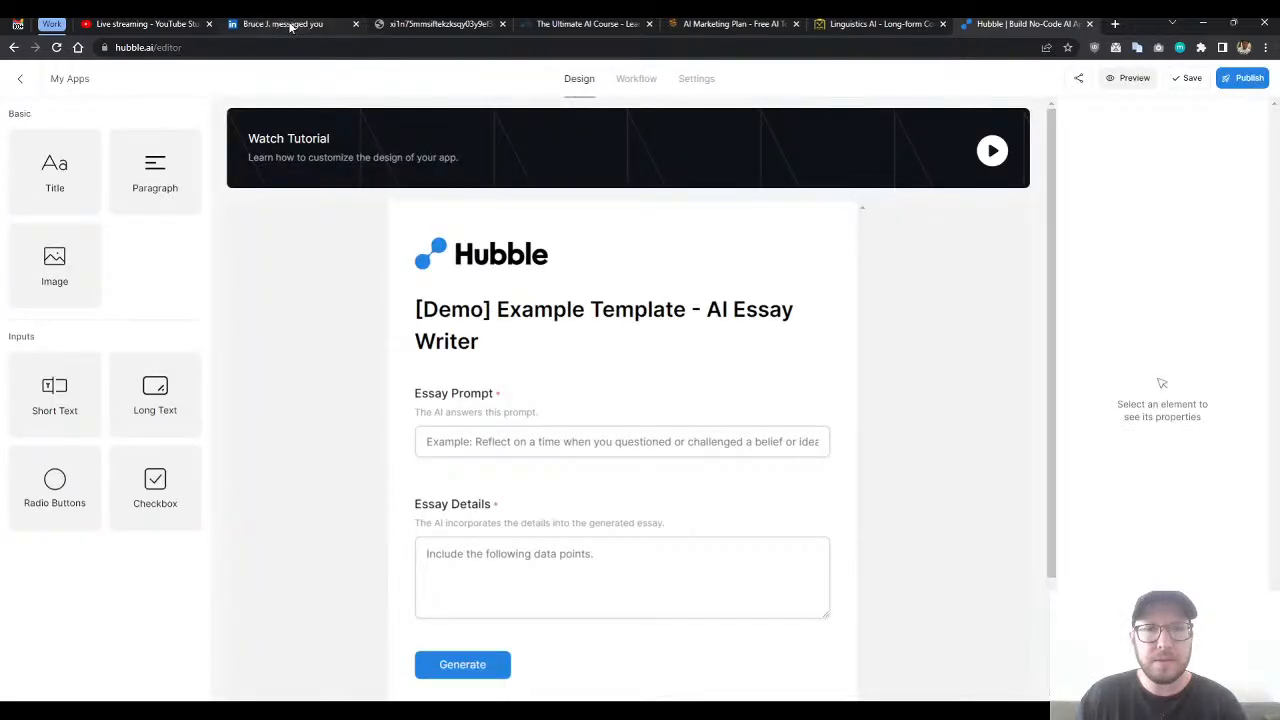
- Check the new LinkedIn message and restore the popped-out chat in the YouTube Studio live stream dashboard
click(286, 25)
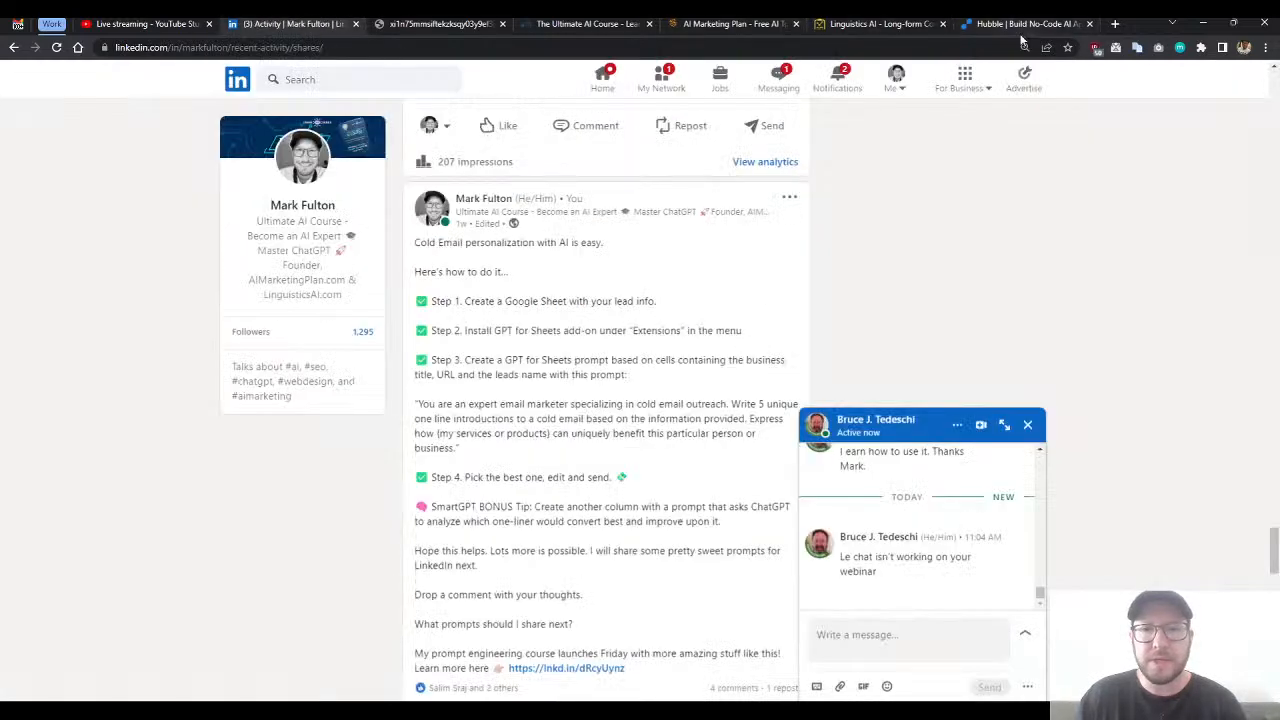
click(1010, 23)
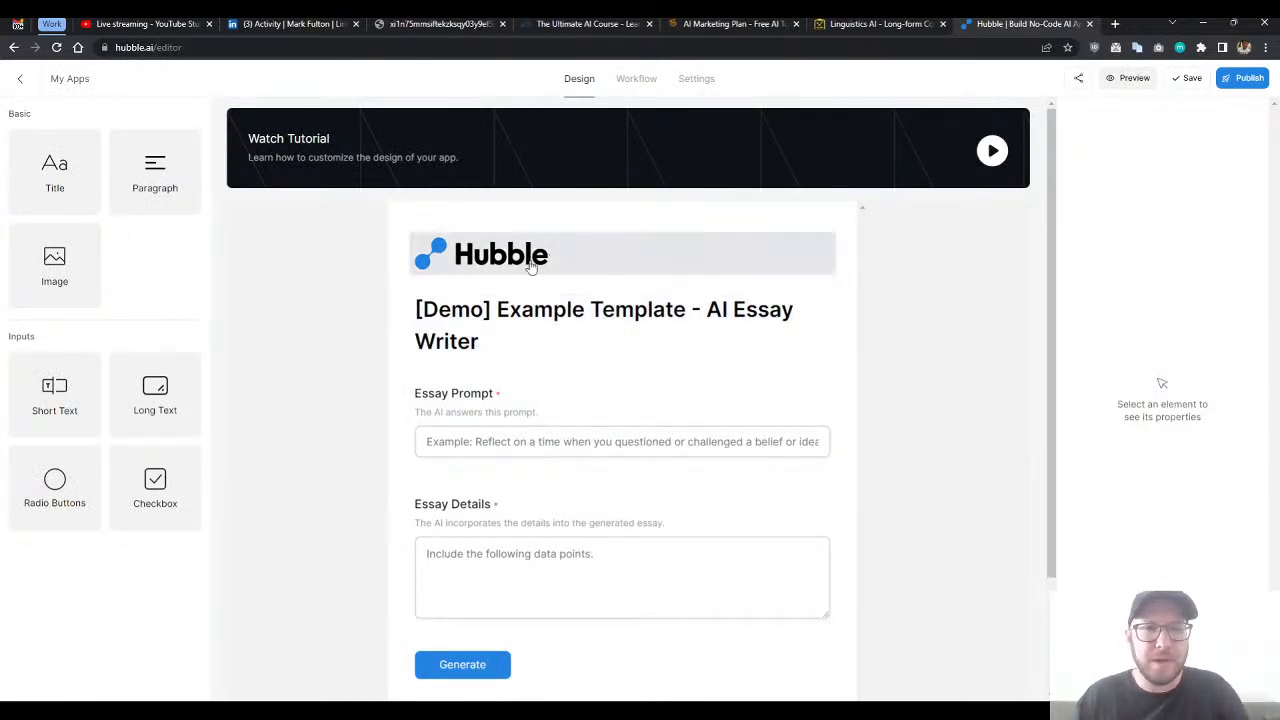
click(145, 25)
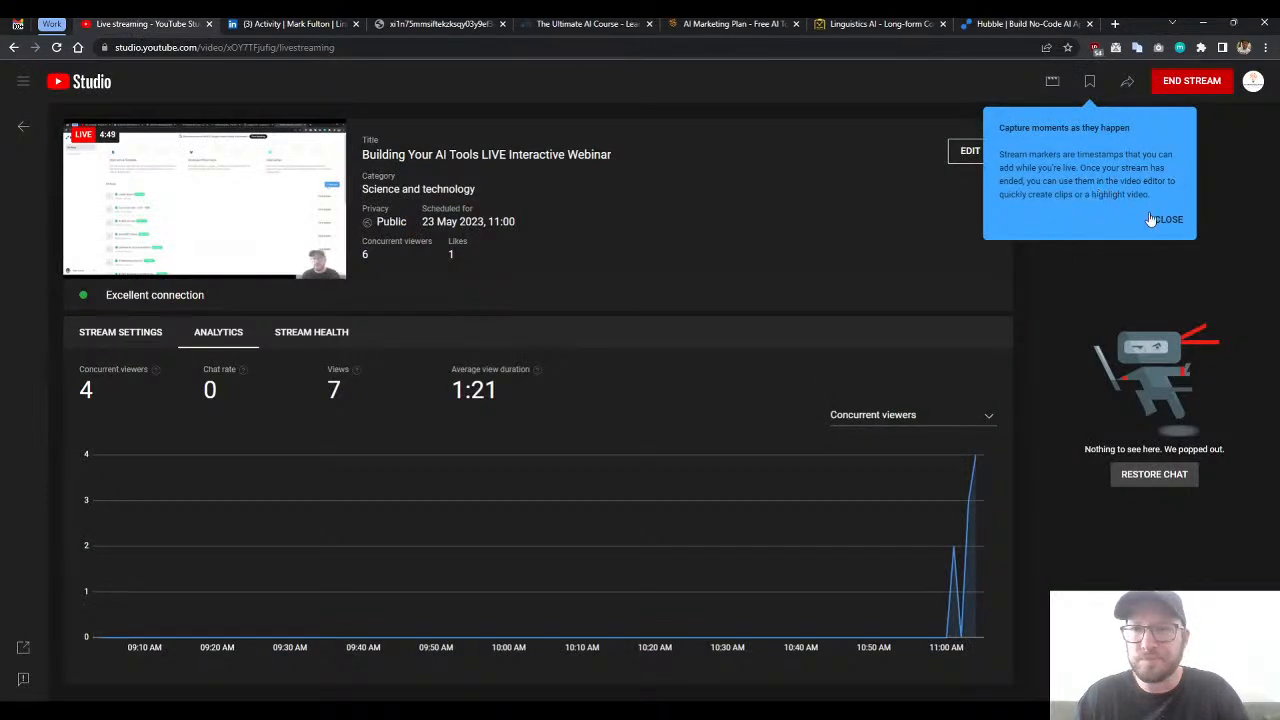
click(1157, 220)
click(1152, 476)
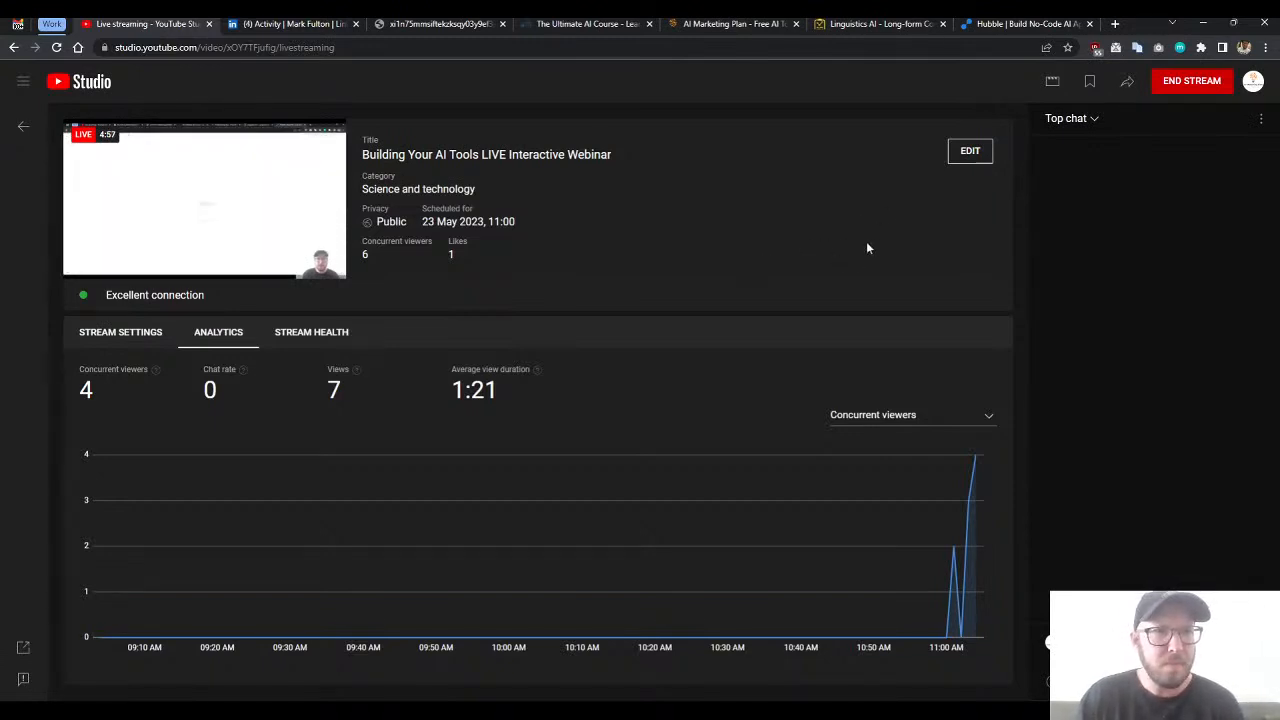
- Check the YouTube Studio live stream once more and return to the Hubble form editor
click(1030, 24)
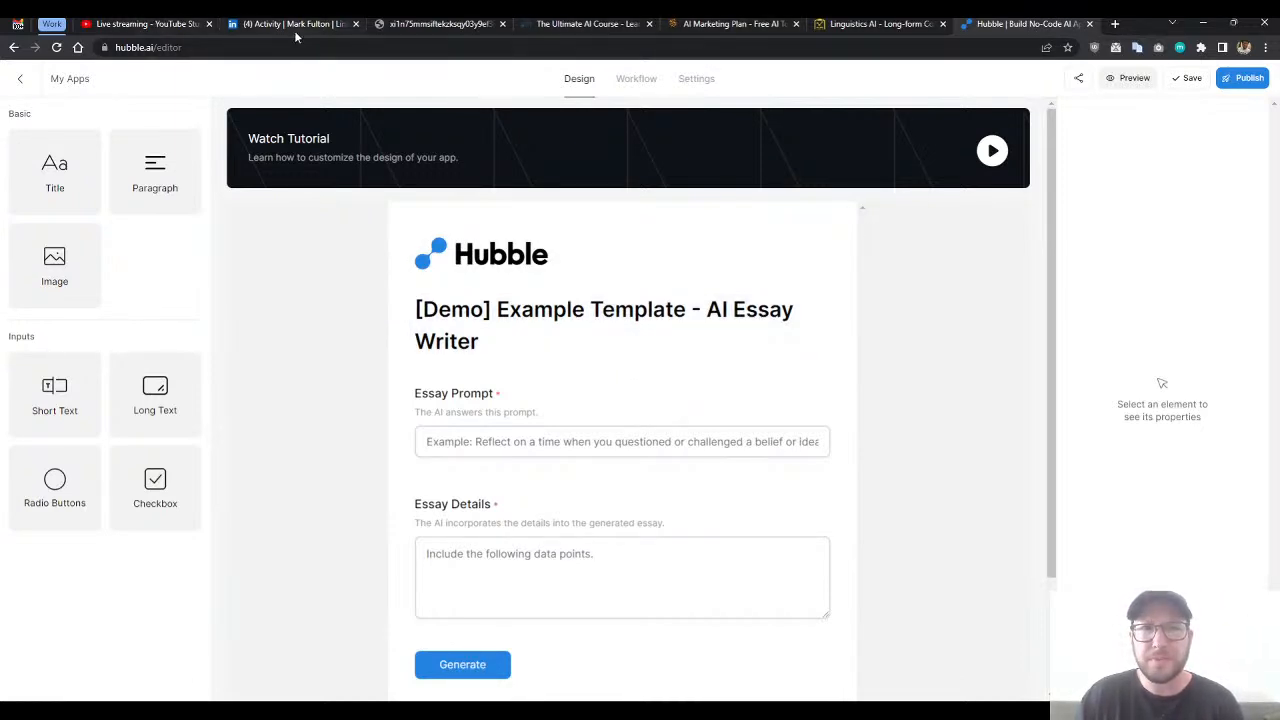
click(172, 25)
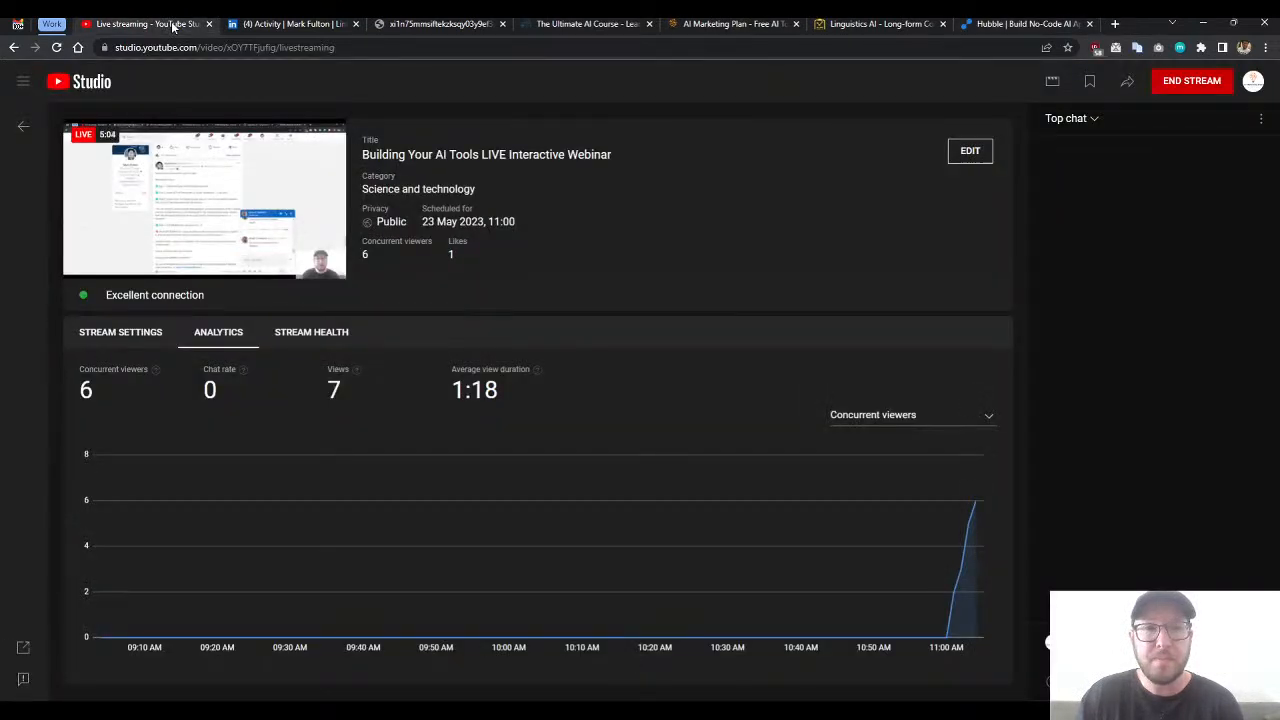
click(1015, 25)
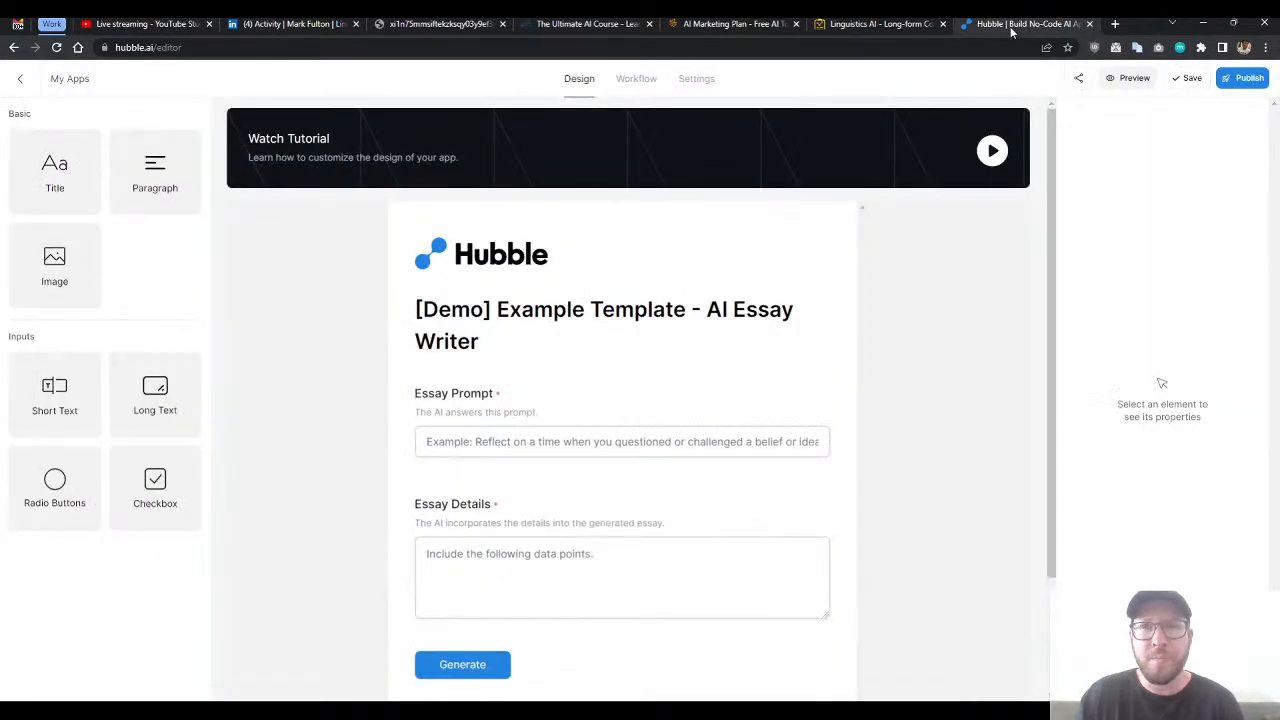
- Delete the Hubble logo image from above the form title
click(540, 265)
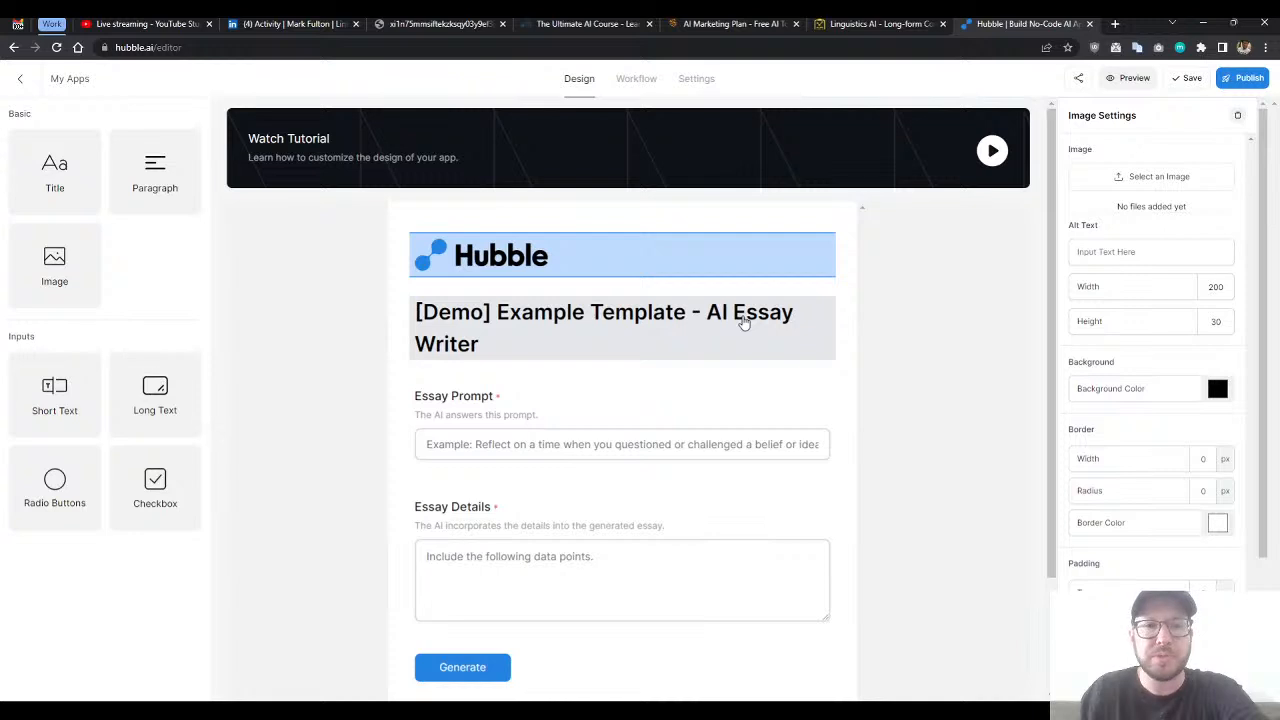
click(610, 332)
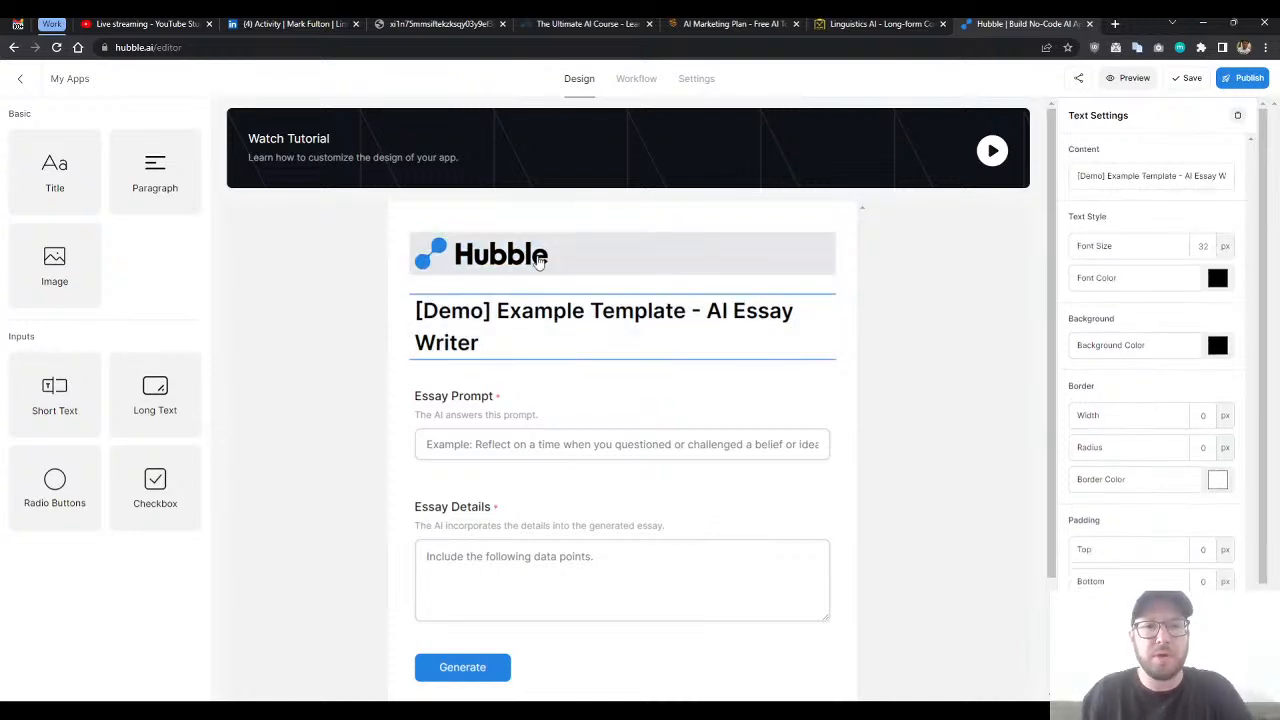
click(541, 270)
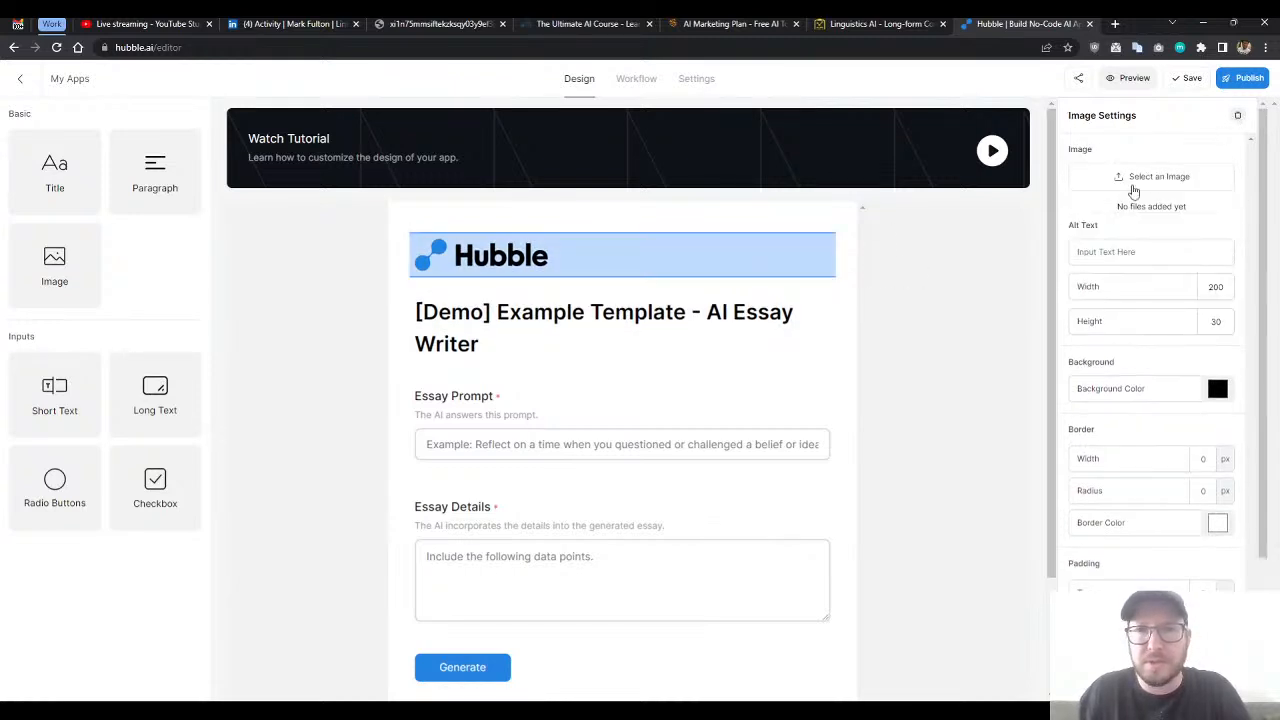
click(1237, 116)
- Replace the form's demo title text with "Linkedin Post to Blog Post"
click(612, 256)
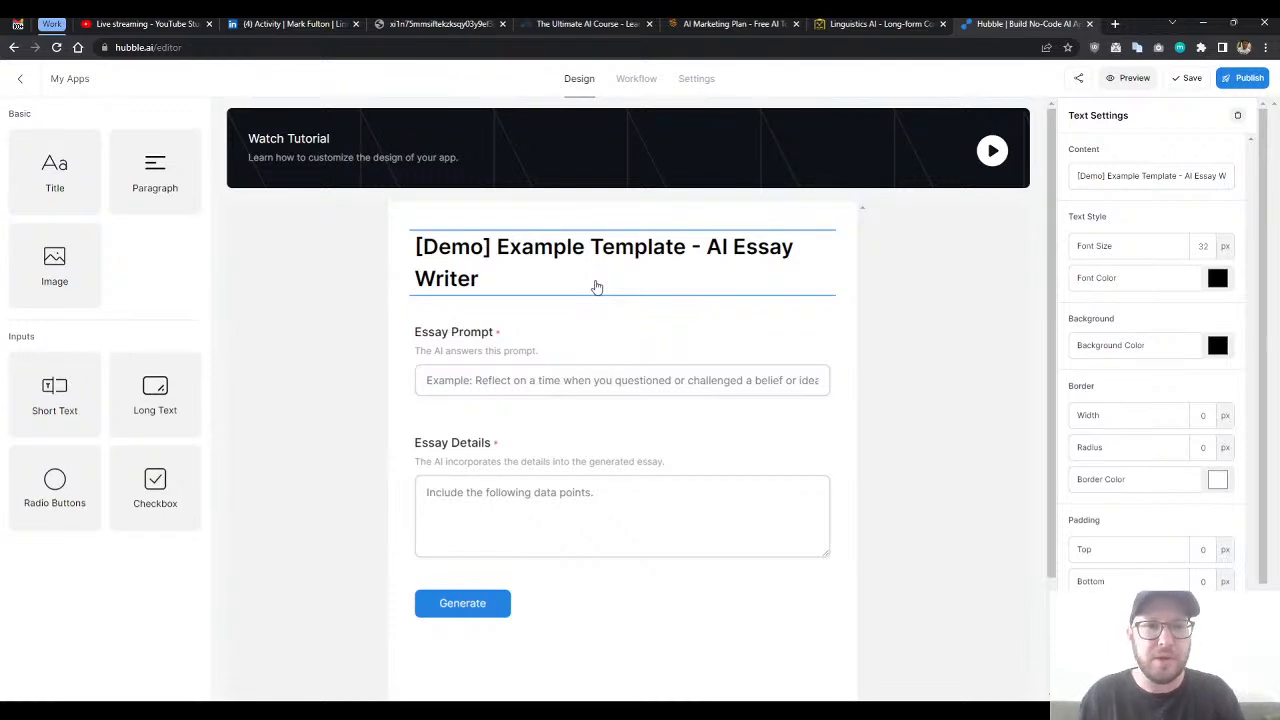
click(600, 334)
click(586, 256)
click(597, 347)
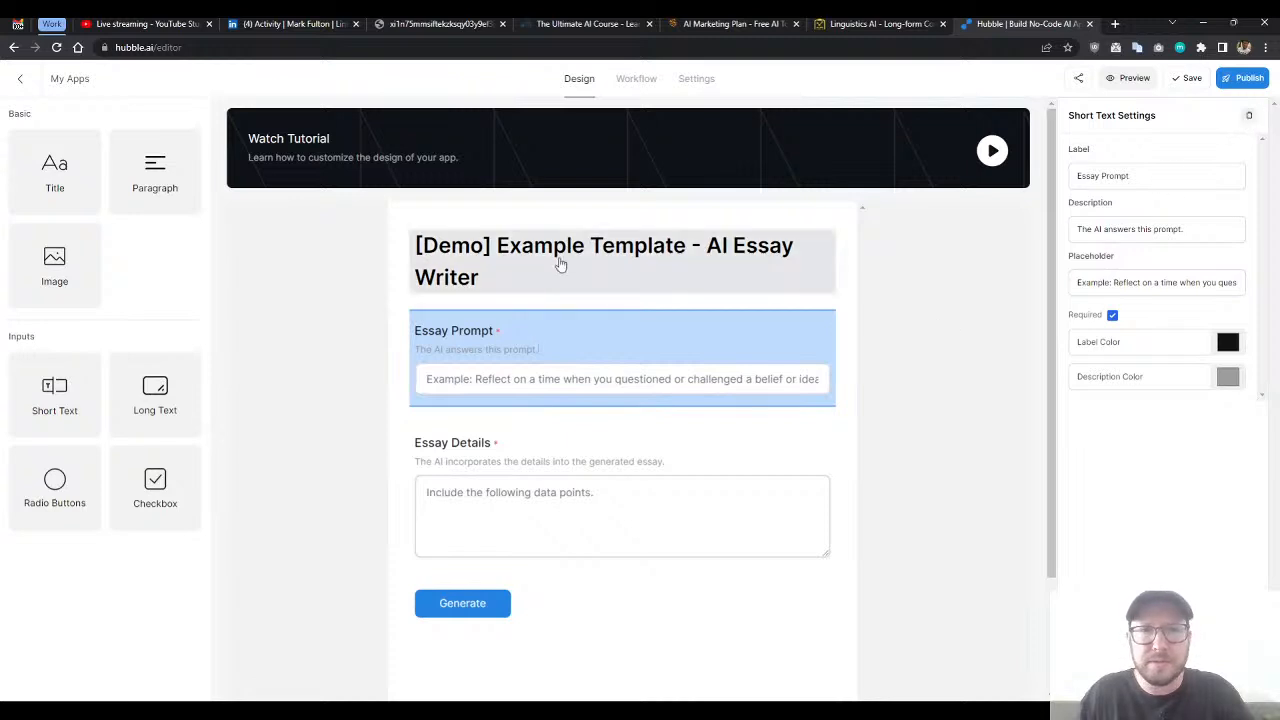
click(743, 272)
click(743, 272)
click(457, 278)
click(489, 281)
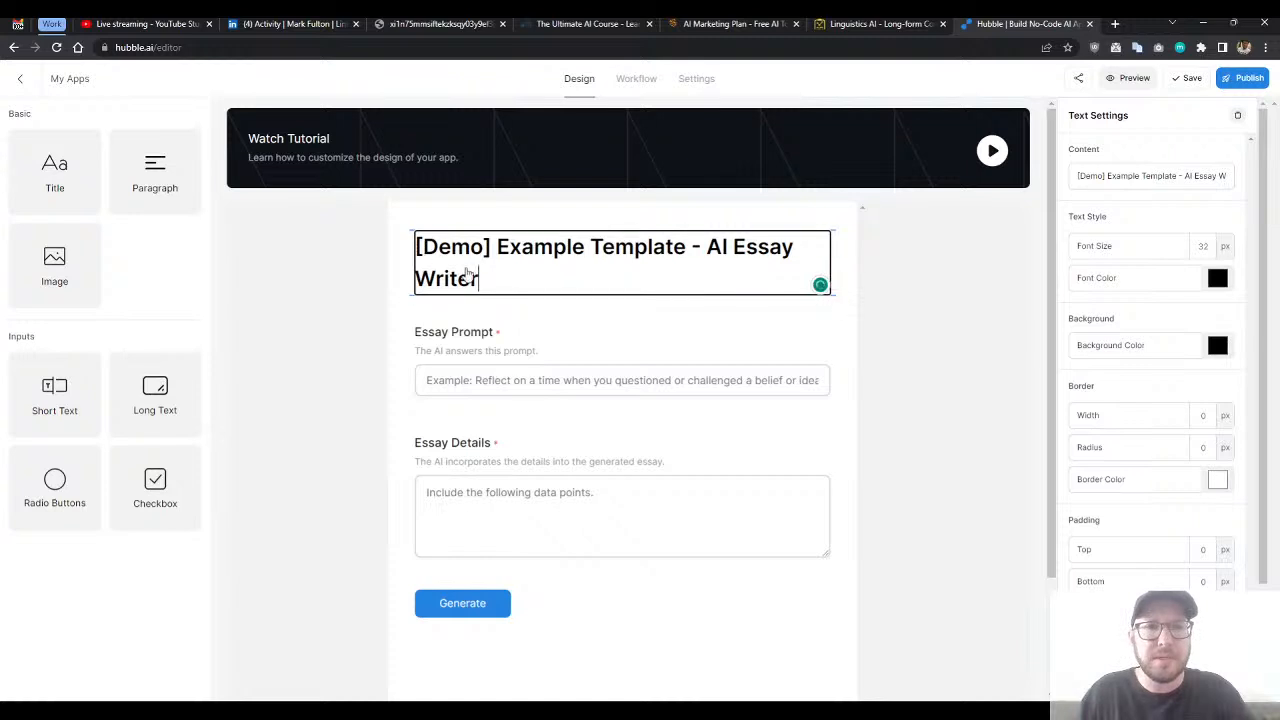
key(shift+Up)
key(shift+Up)
key(BackSpace)
text(Linkedin Post )
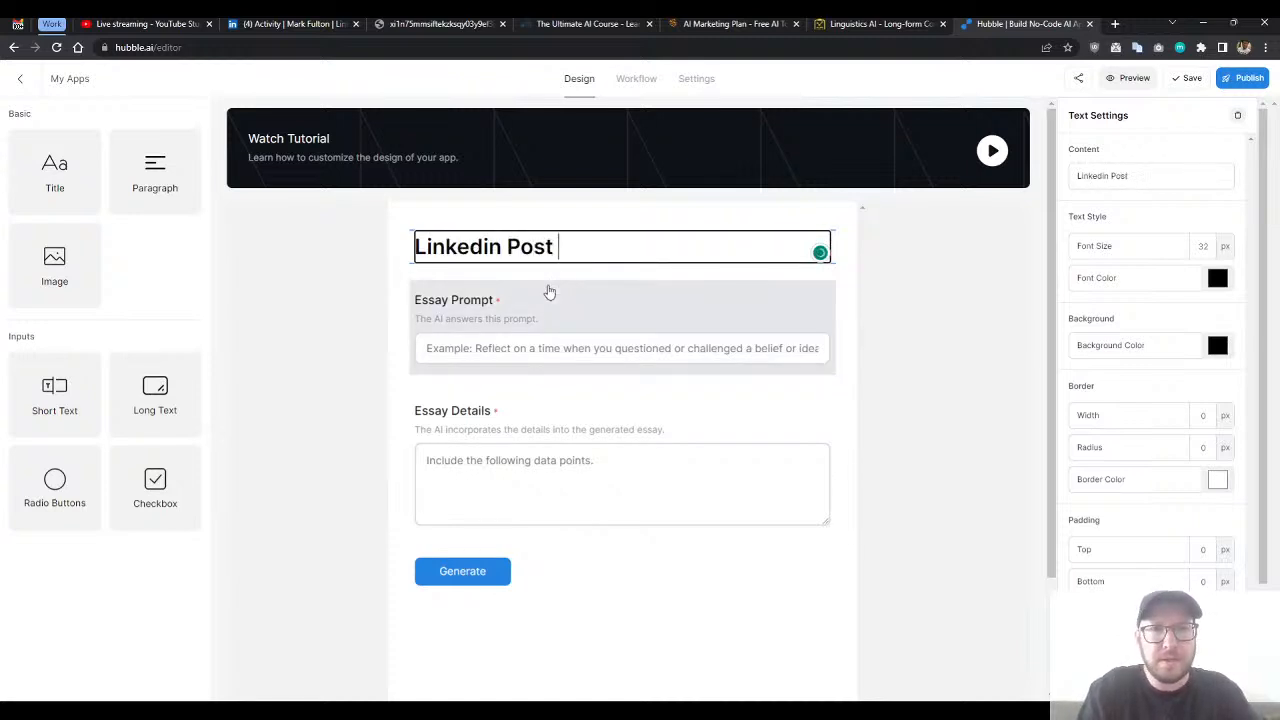
text(to Blogpost)
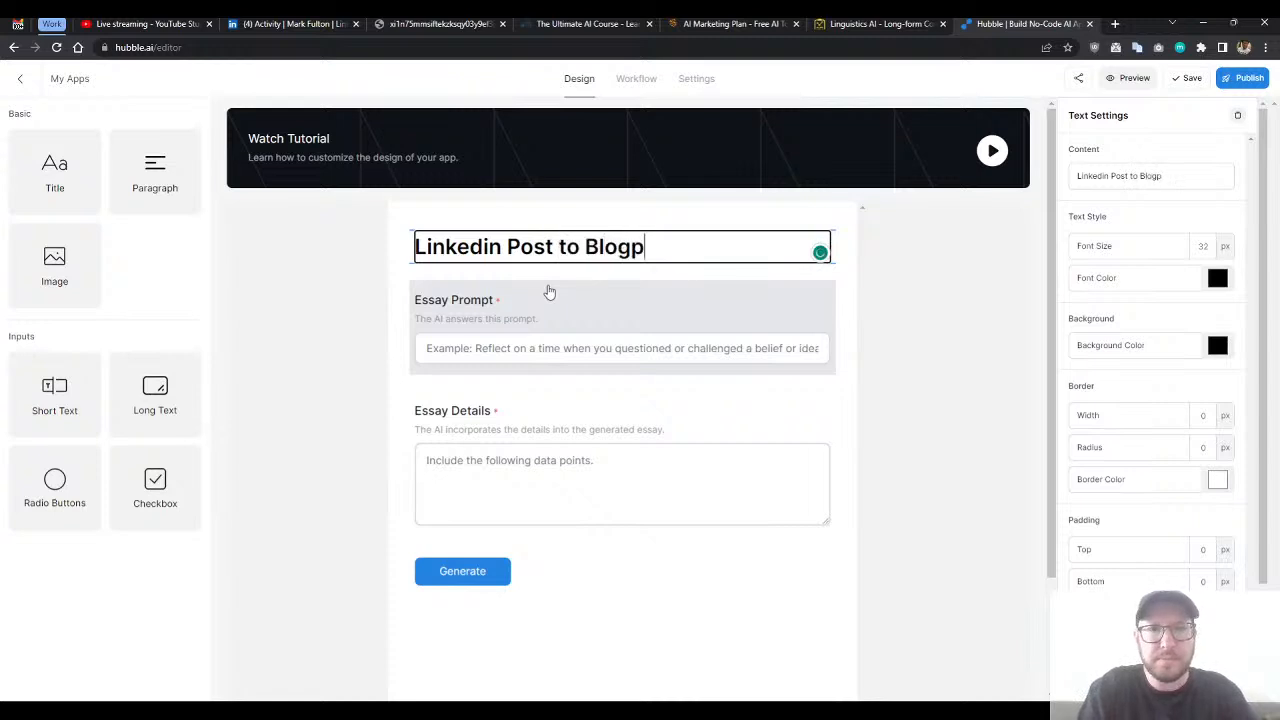
key(BackSpace)
key(BackSpace)
key(BackSpace)
key(BackSpace)
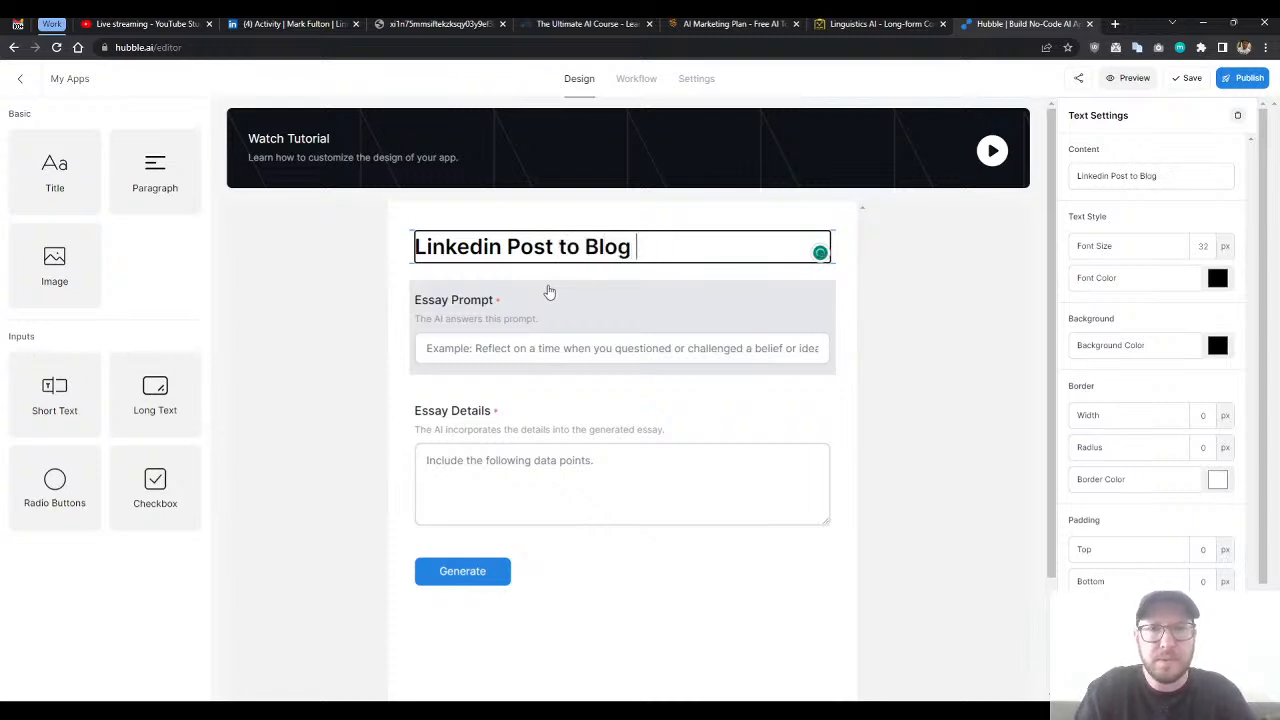
text(Post)
click(549, 291)
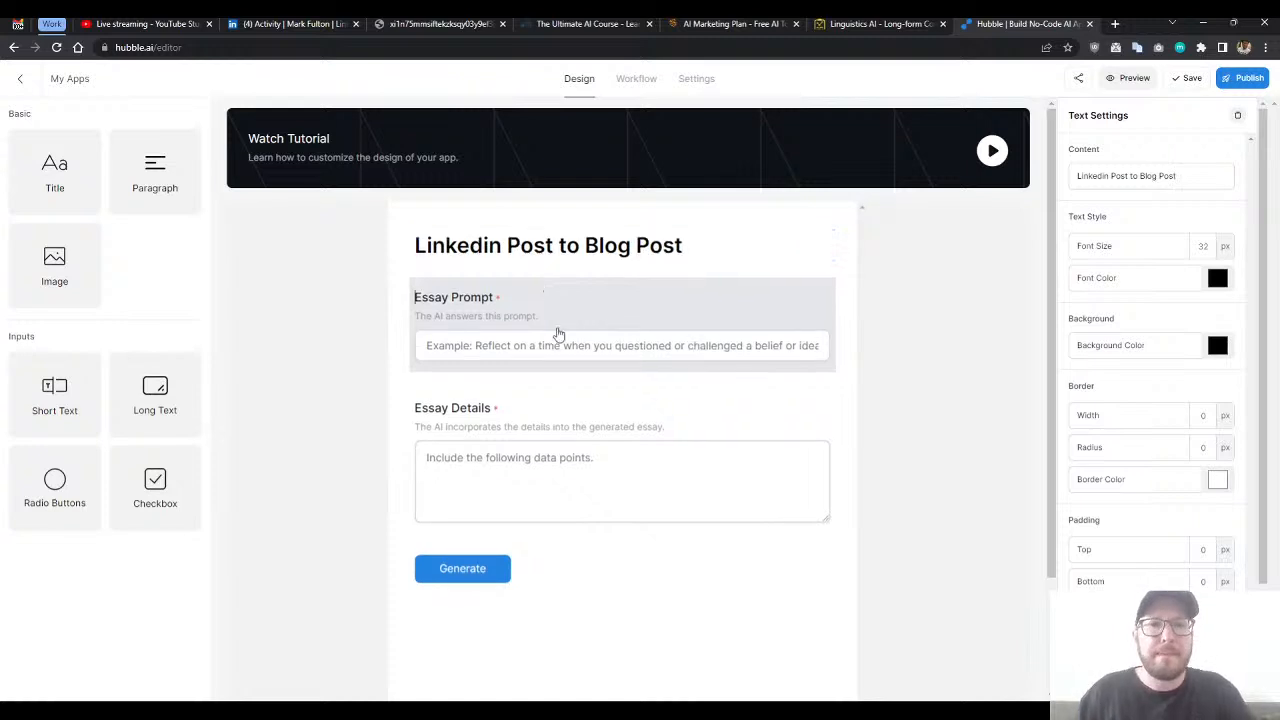
- Delete the Essay Prompt short text field from the form
double_click(473, 305)
click(447, 303)
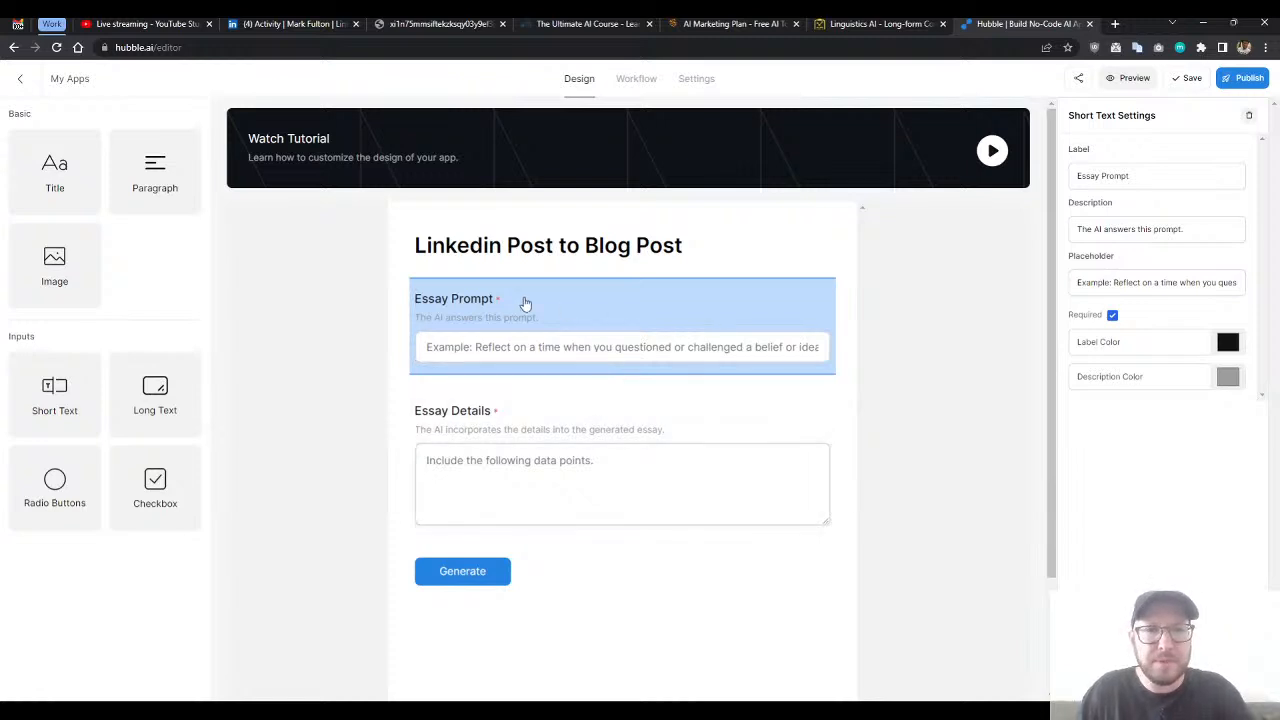
click(1248, 116)
- Change the label of the Essay Details long text field to "LinkedIn Post"
click(520, 344)
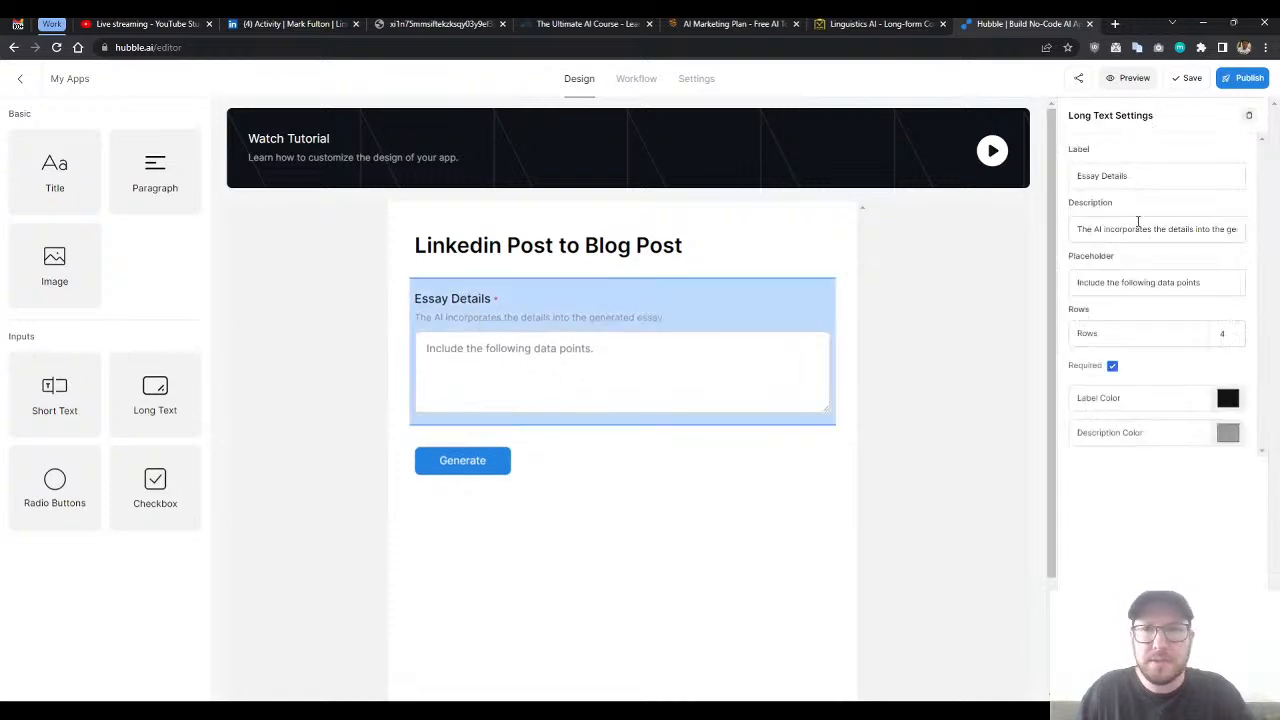
click(1073, 179)
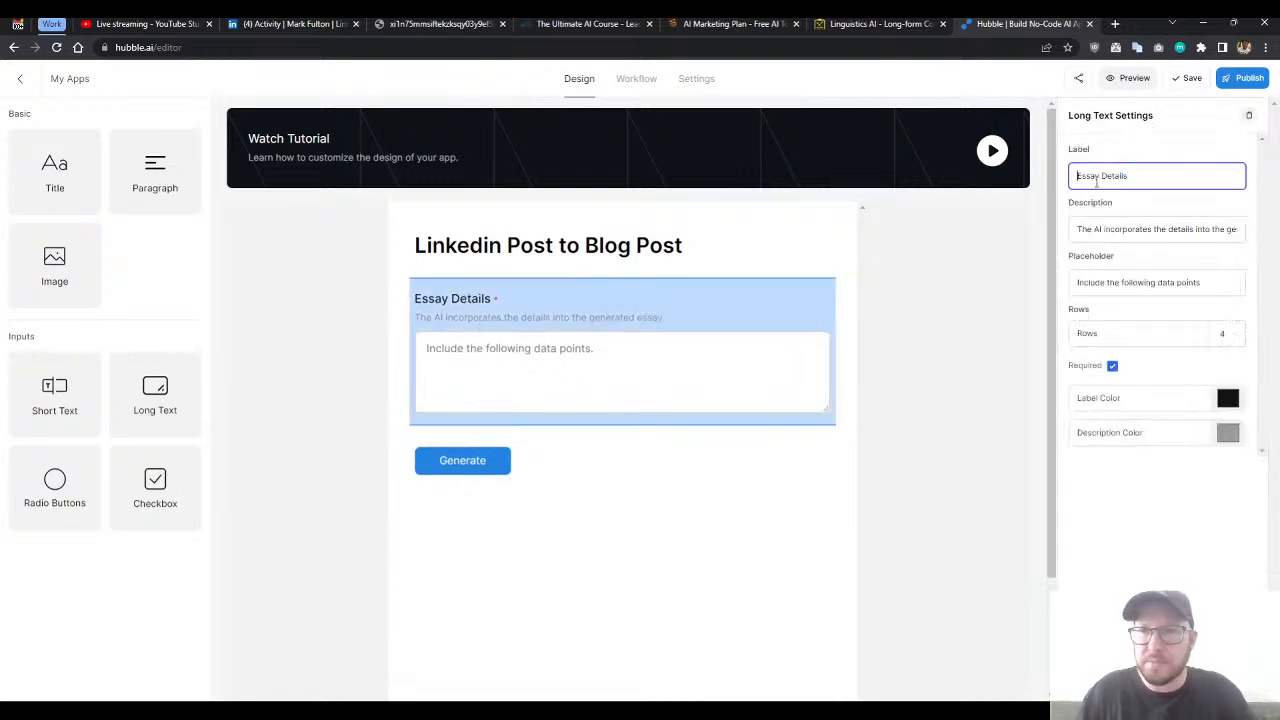
drag(1124, 176, 1061, 177)
text(LinkedIn Post)
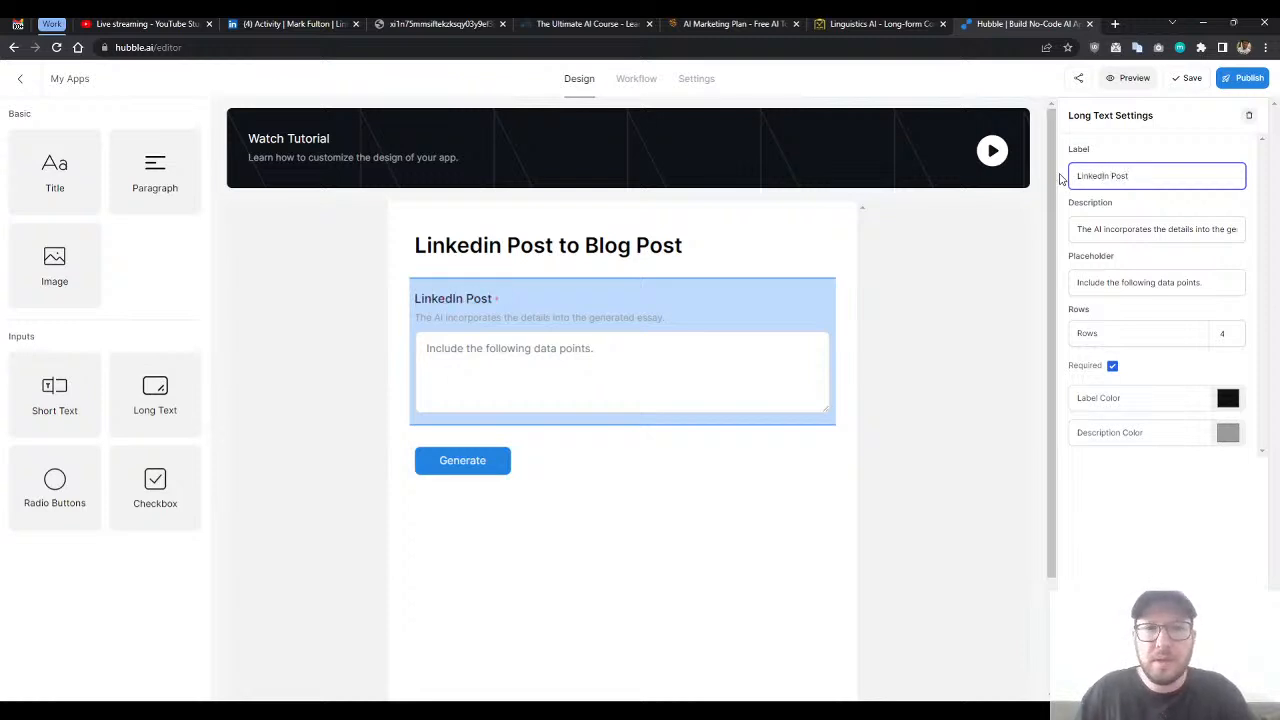
- Replace the LinkedIn Post field's description with "Please paste your linkedin post here"
double_click(1119, 220)
key(ctrl+a)
text(Please do)
text(op)
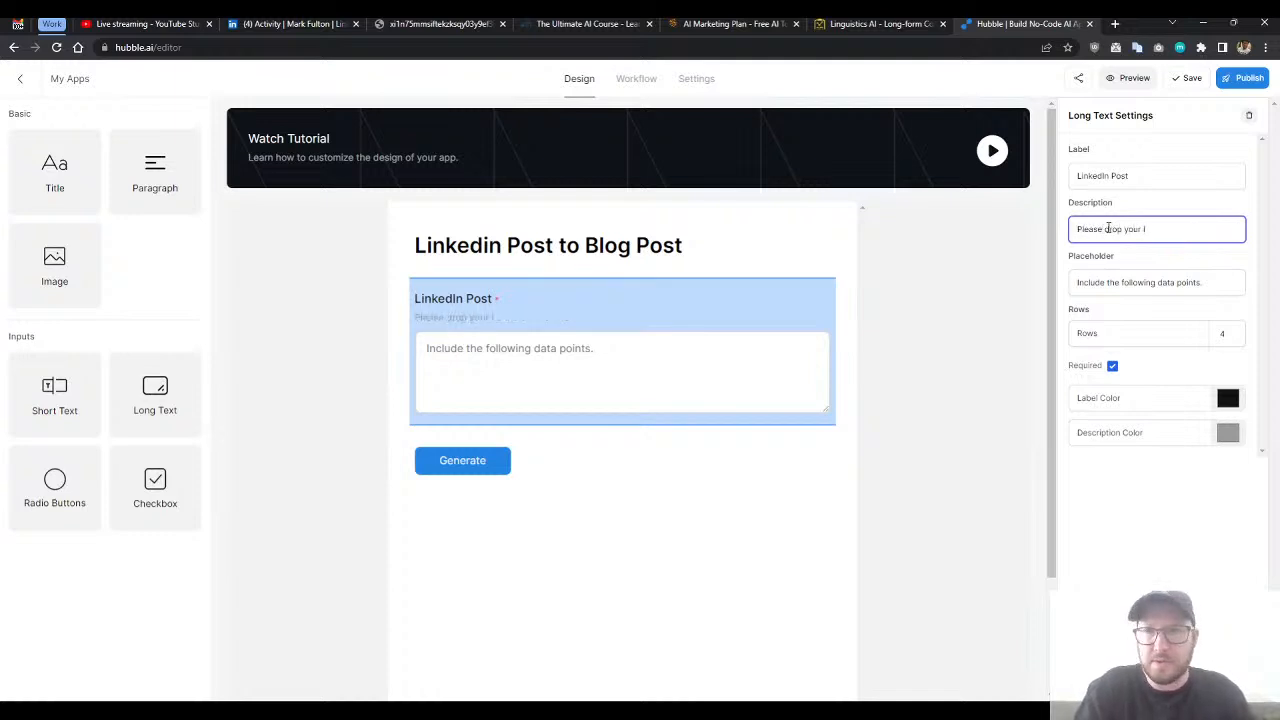
key(ctrl+BackSpace)
key(ctrl+BackSpace)
text(pas)
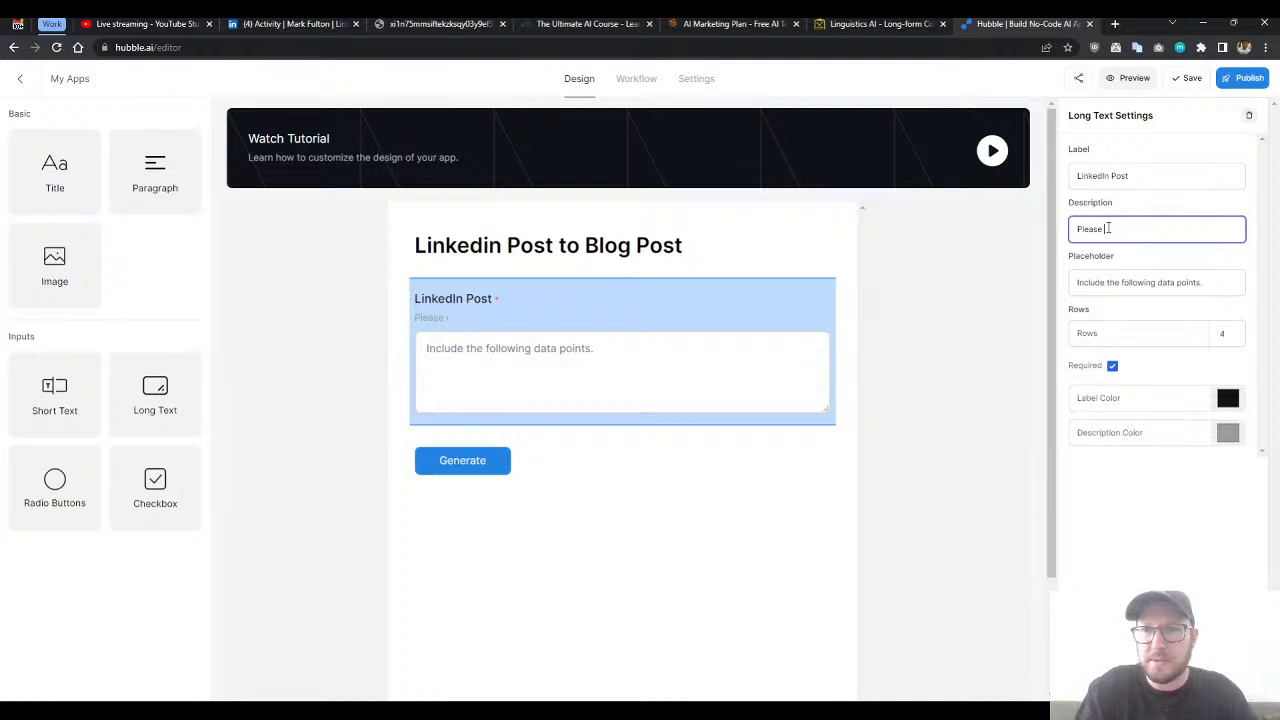
text(te your linked)
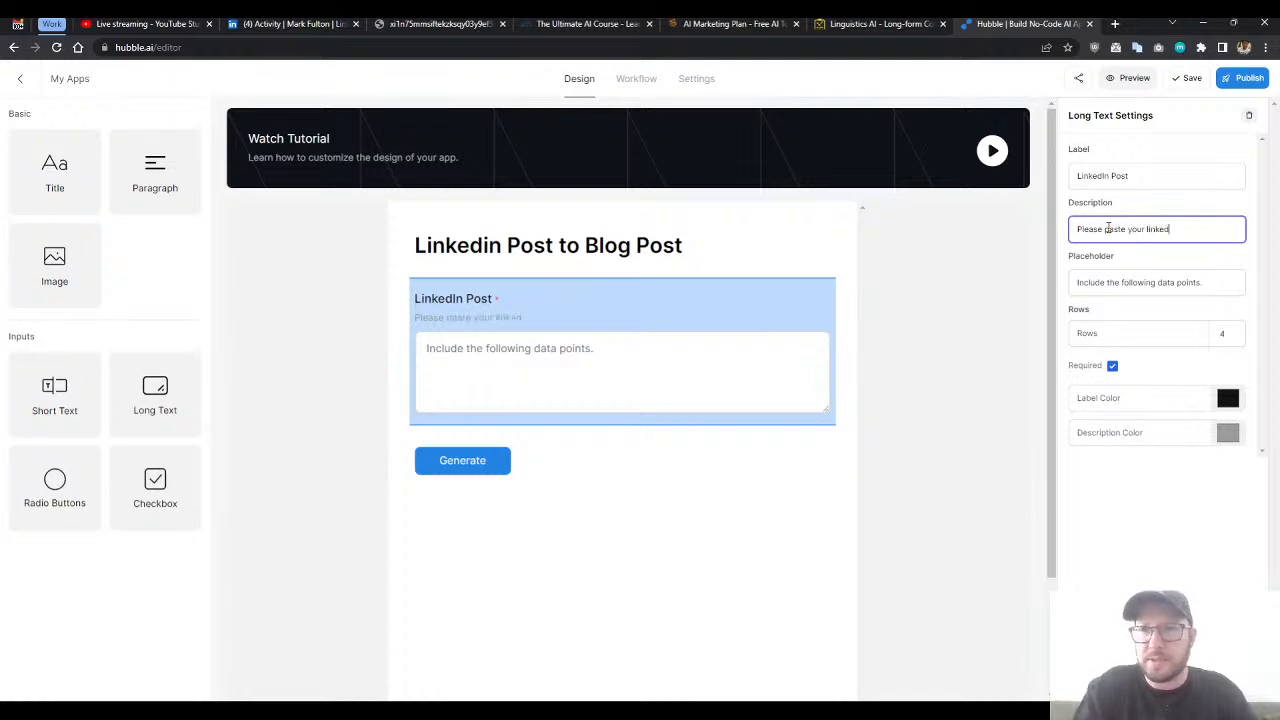
text(in post here)
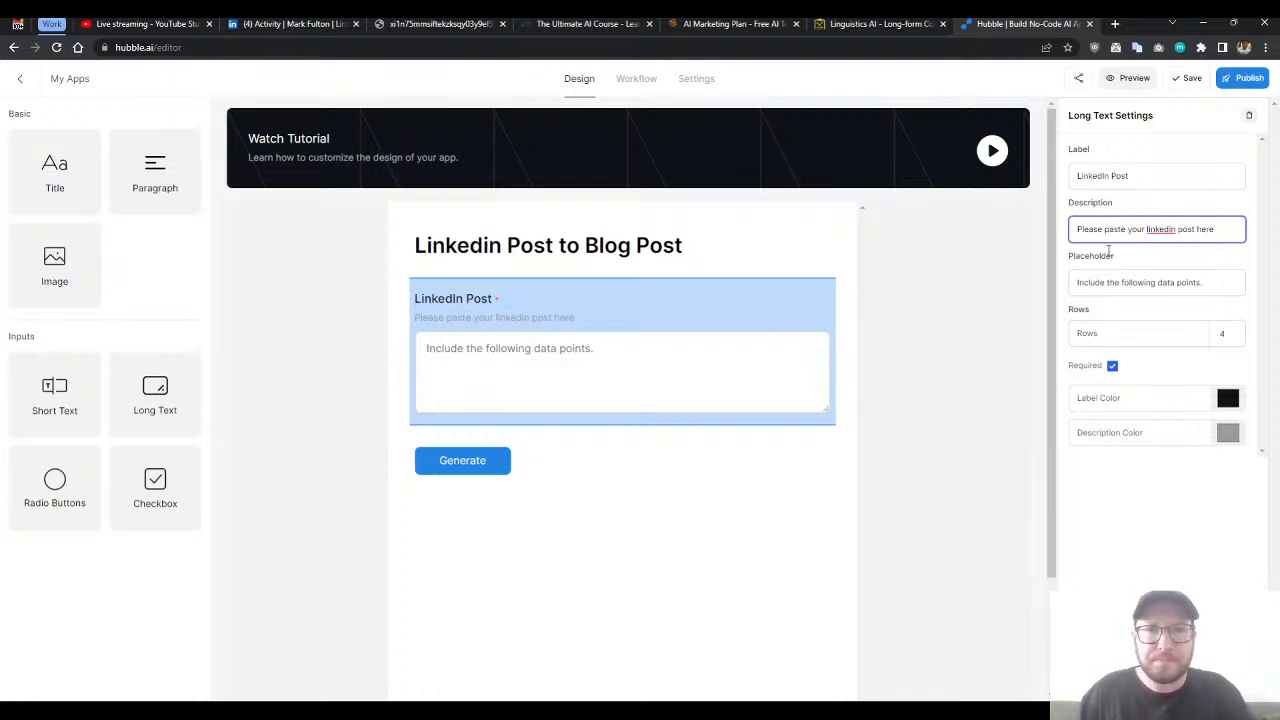
- Clear the placeholder text of the LinkedIn Post field and deselect the field
triple_click(1106, 289)
key(BackSpace)
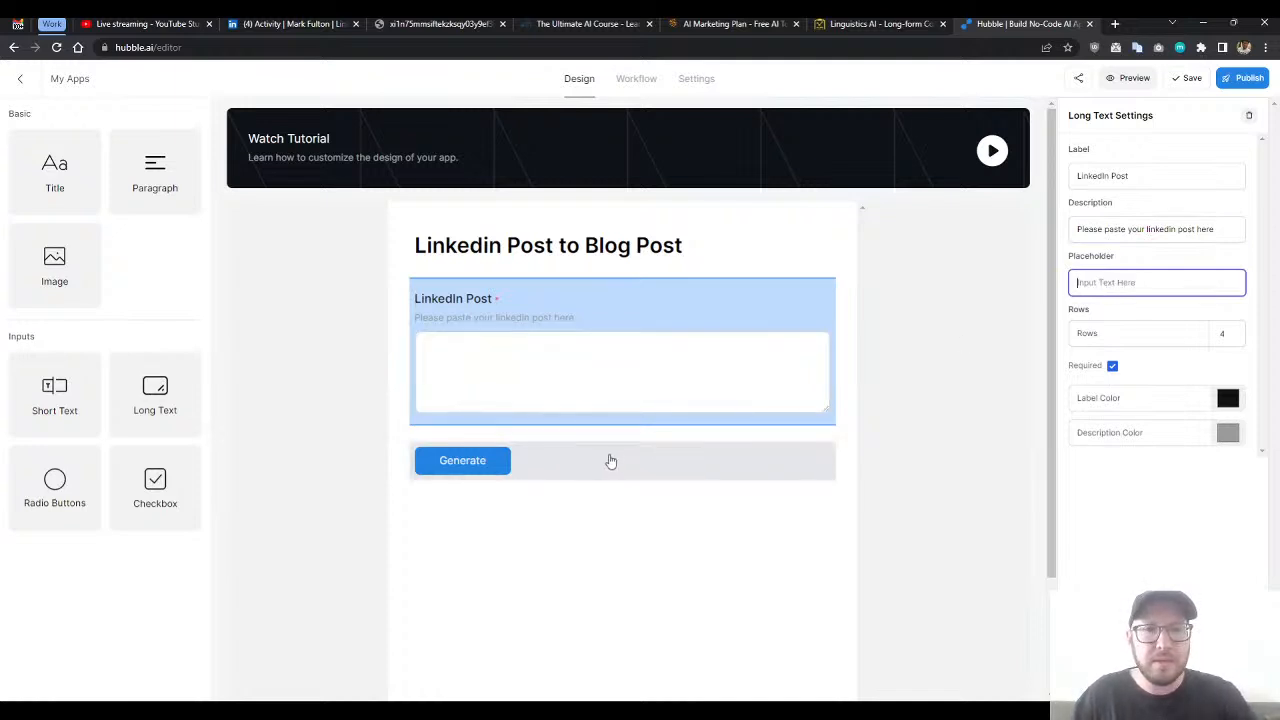
click(927, 320)
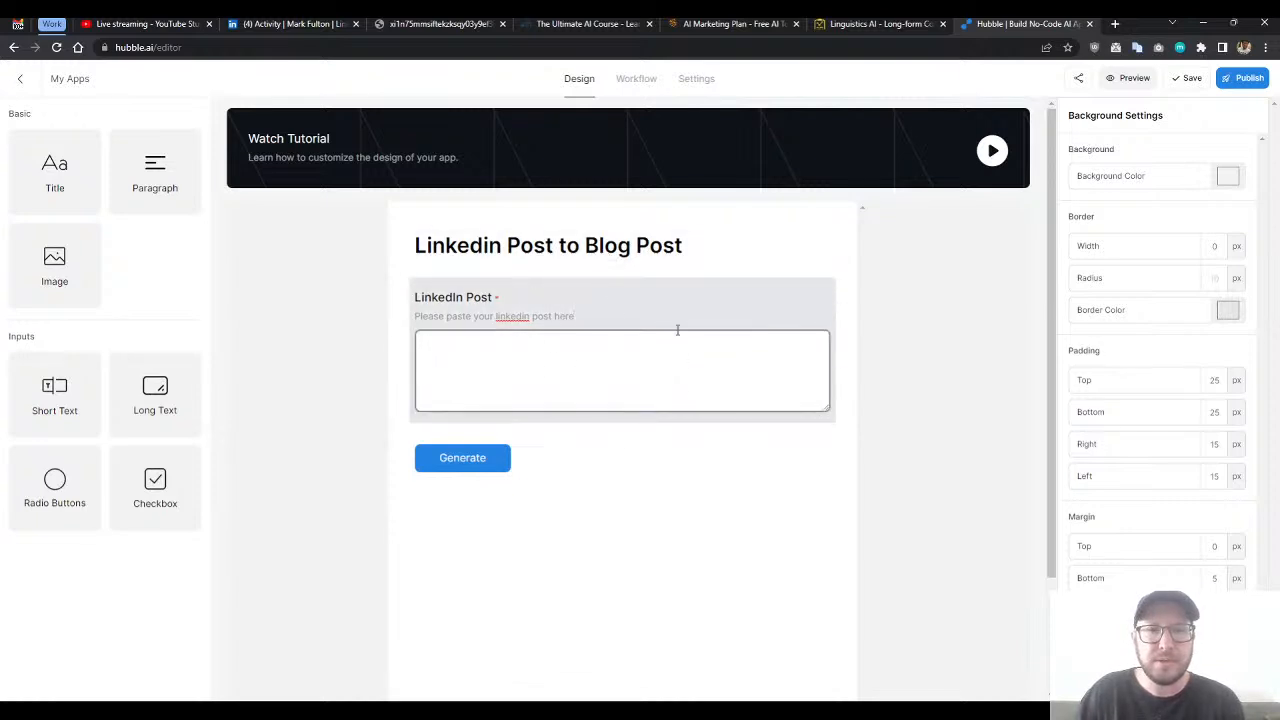
- Look over the app's workflow with its first prompt and input variable, and return to the form design
click(633, 84)
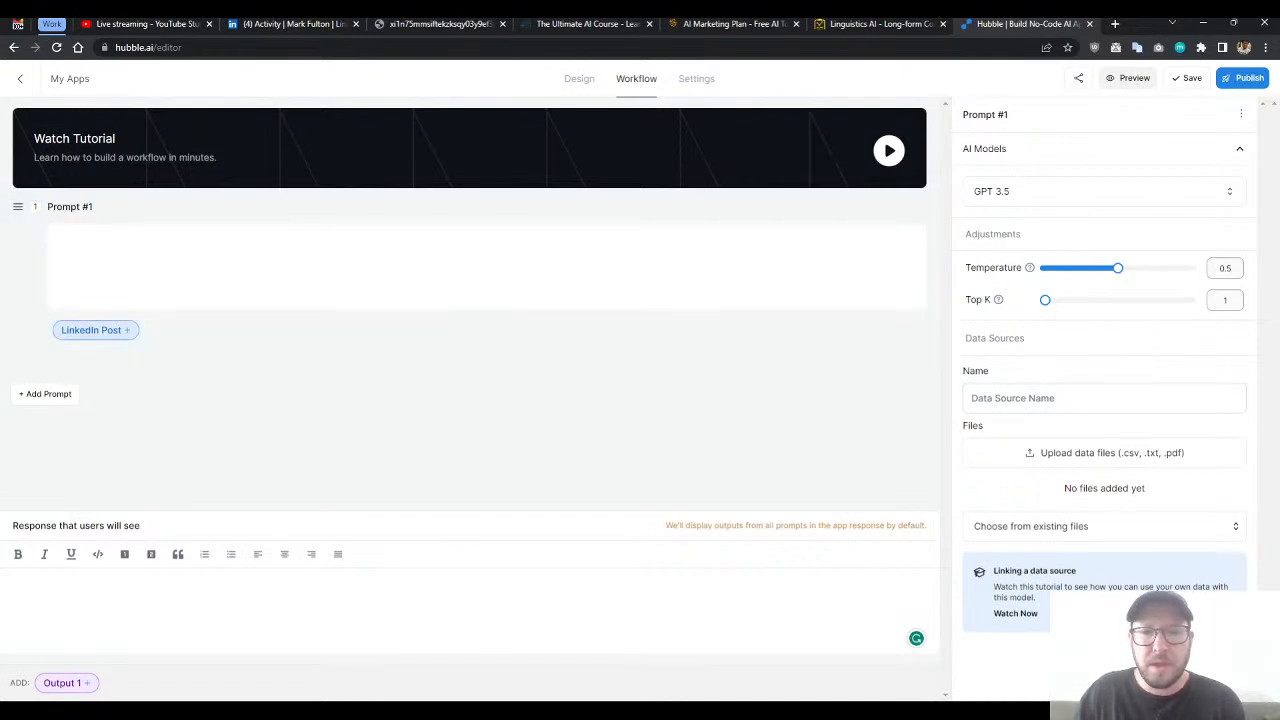
click(580, 80)
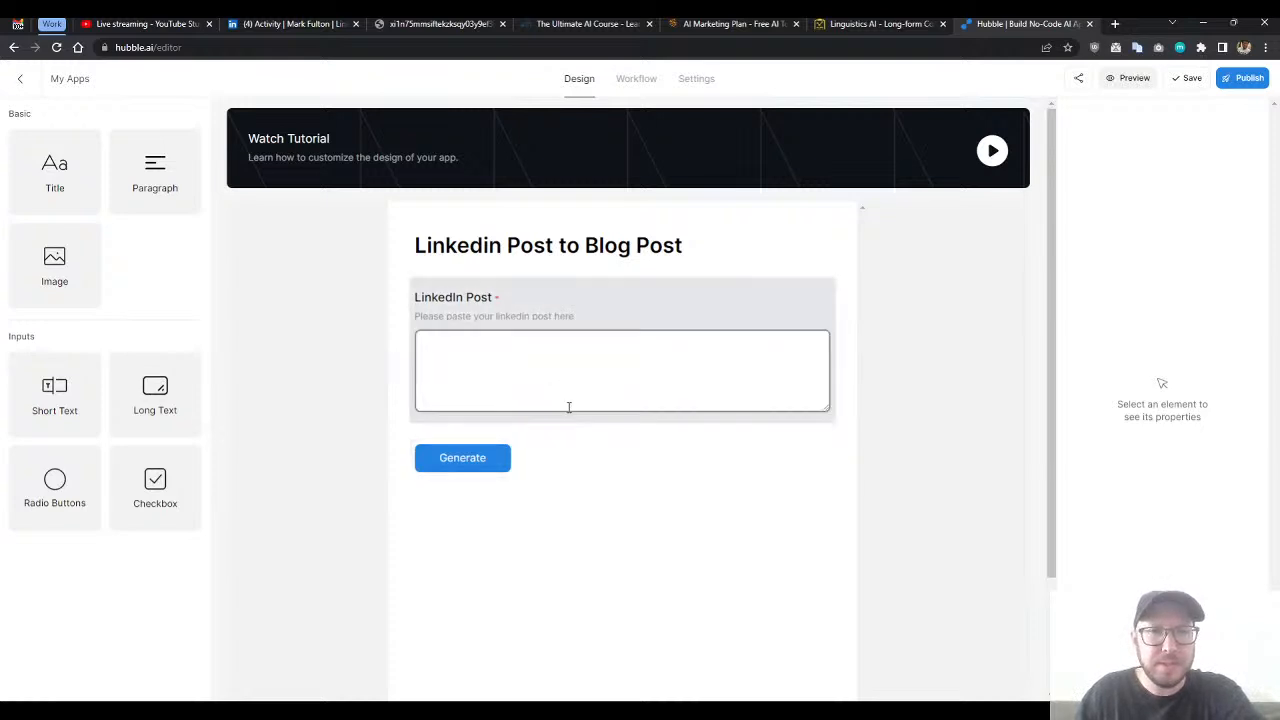
click(840, 312)
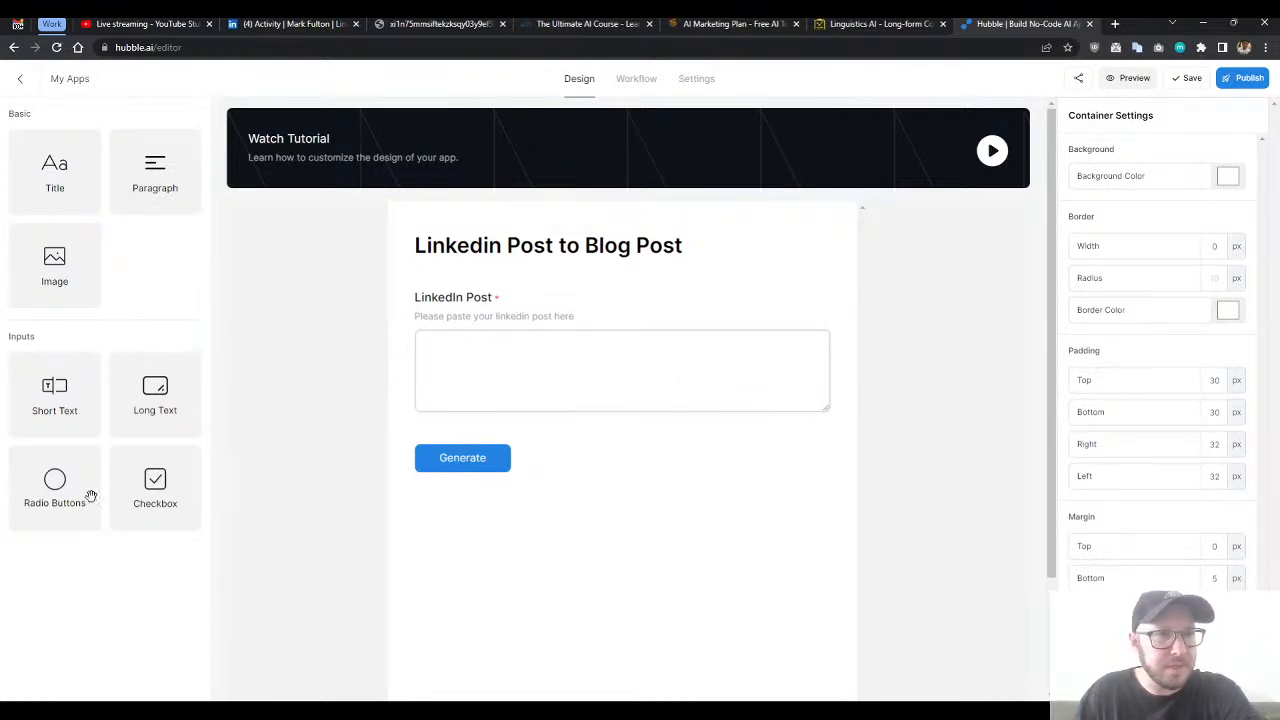
- Add a checkbox field between the LinkedIn Post field and the Generate button, and label it "Additional Elements"
drag(155, 497, 462, 412)
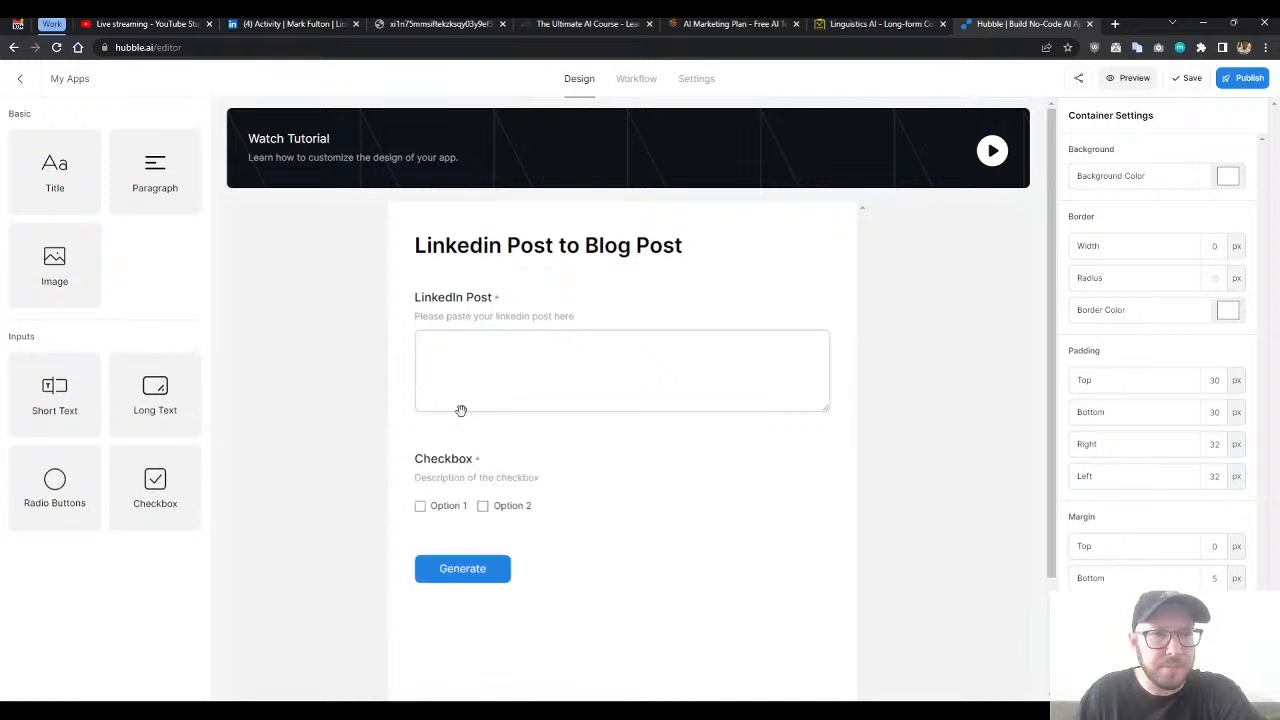
click(492, 471)
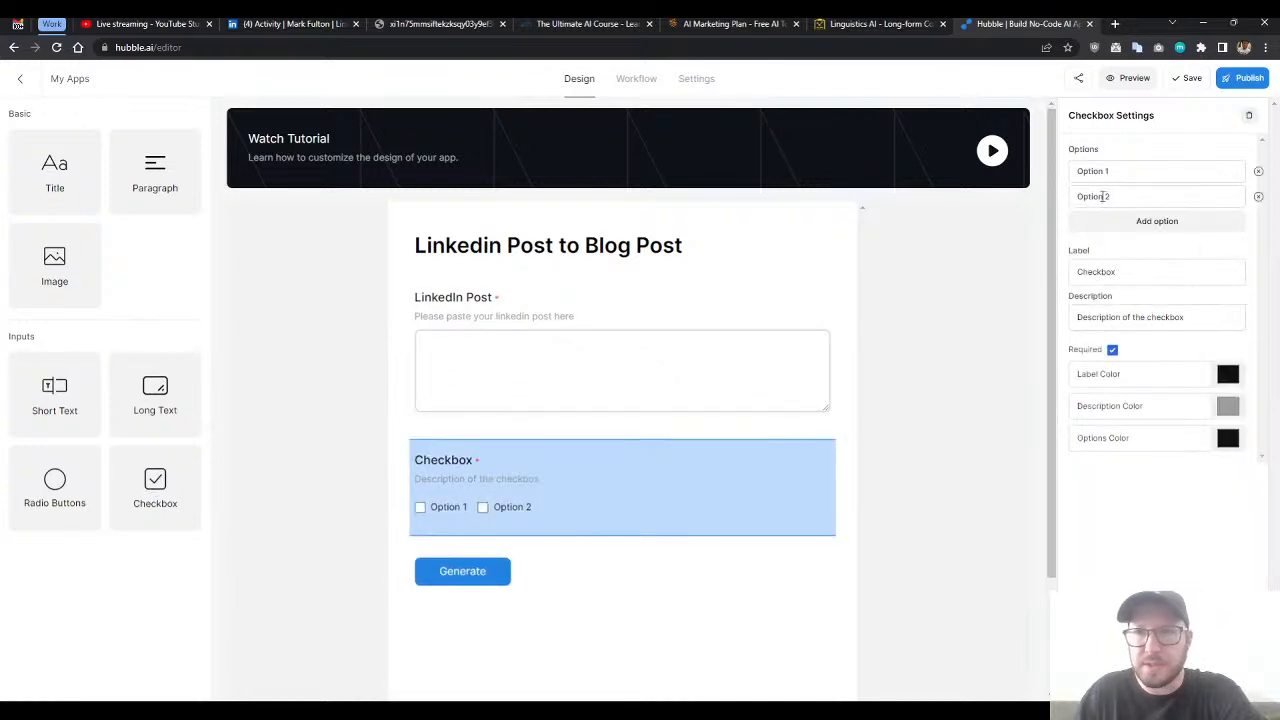
drag(1126, 271, 1062, 280)
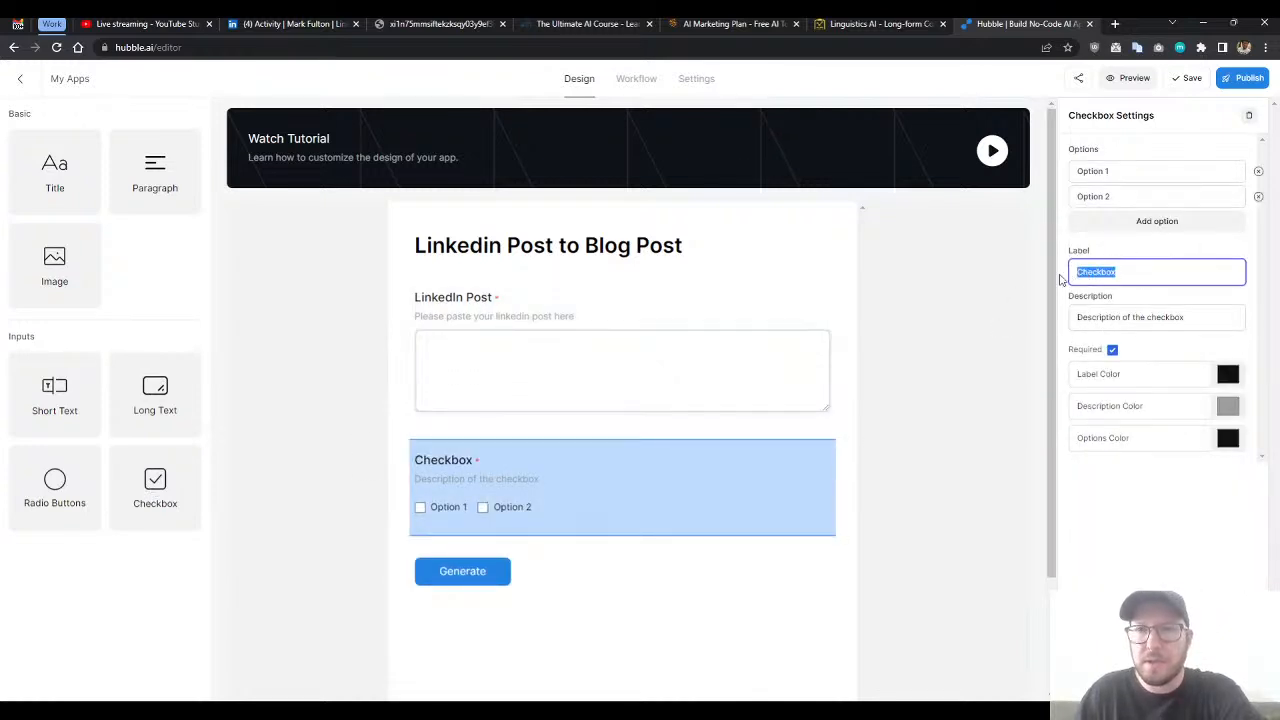
text(What o)
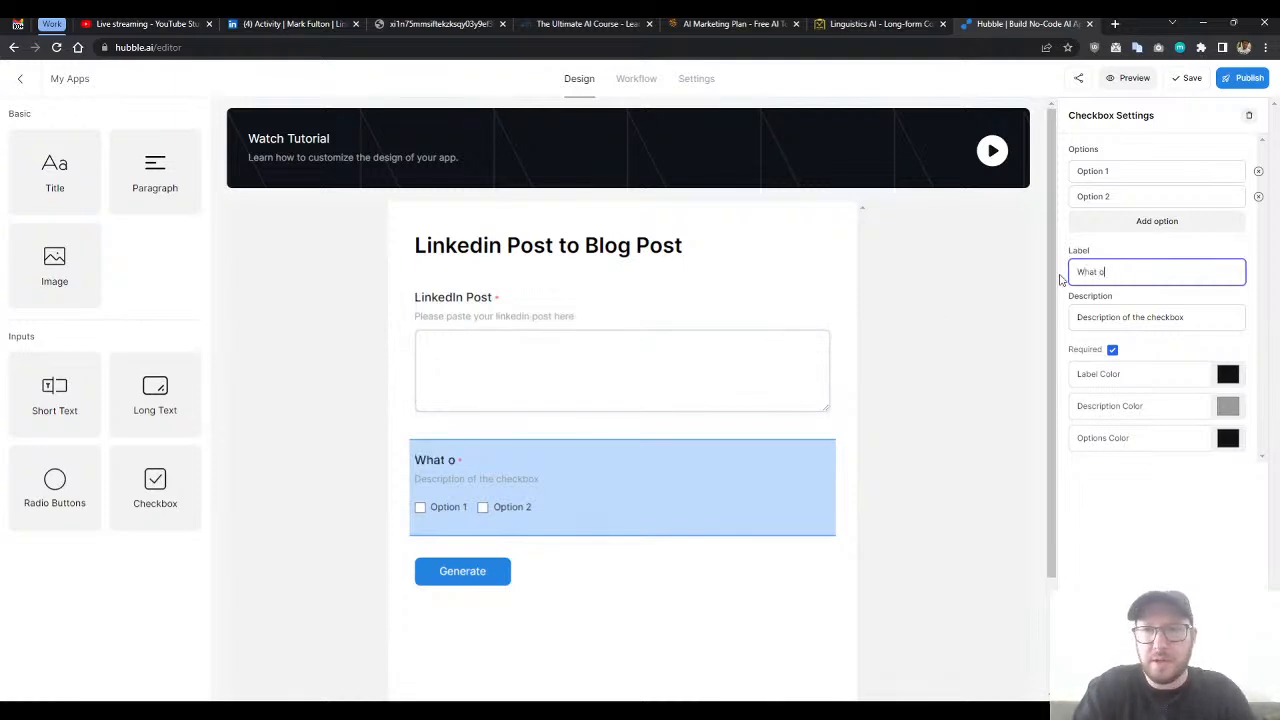
key(BackSpace)
text(Additional Elements)
- Set the checkbox field's description to "Please select a few additional elements you would like to include in your post"
triple_click(1118, 318)
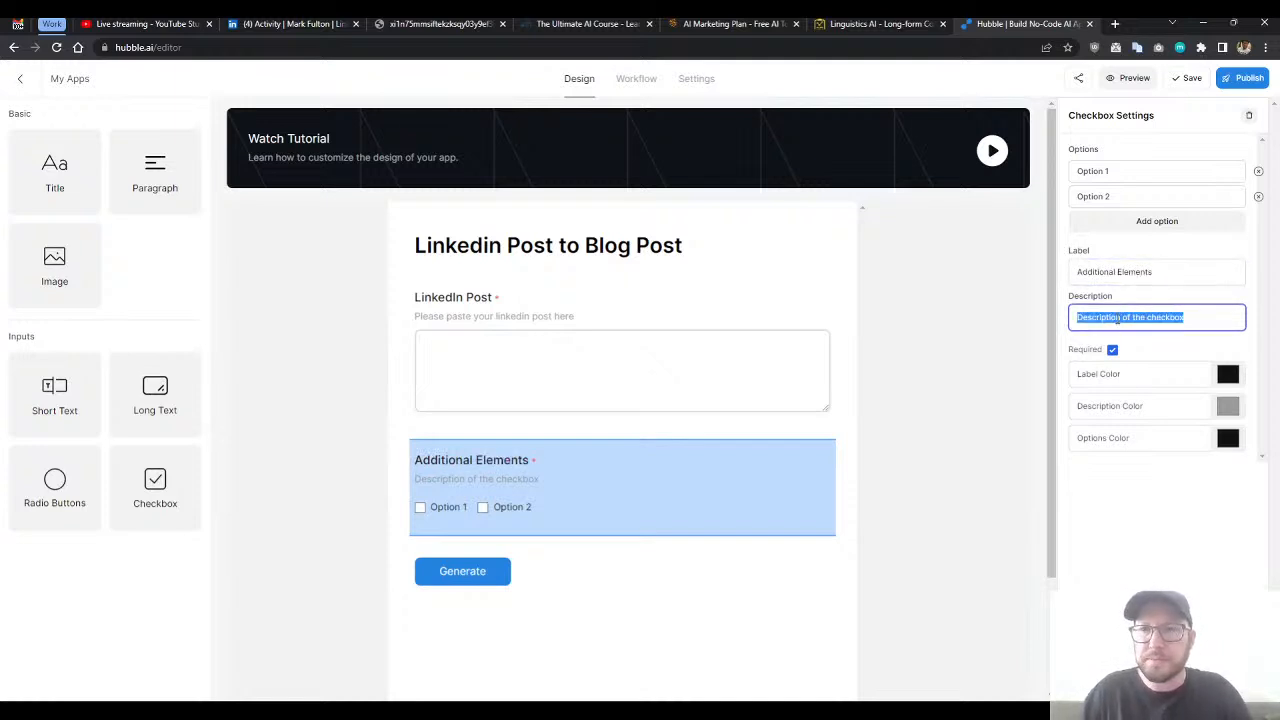
text(P)
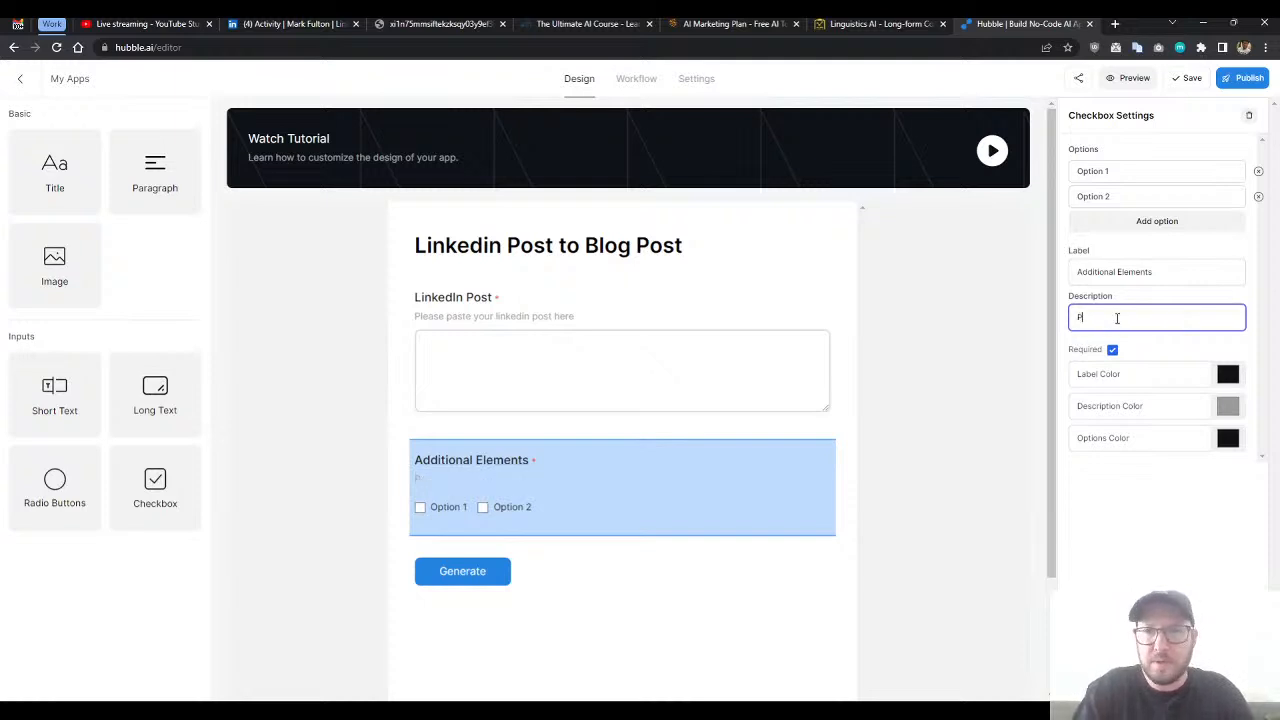
text(lease select a few)
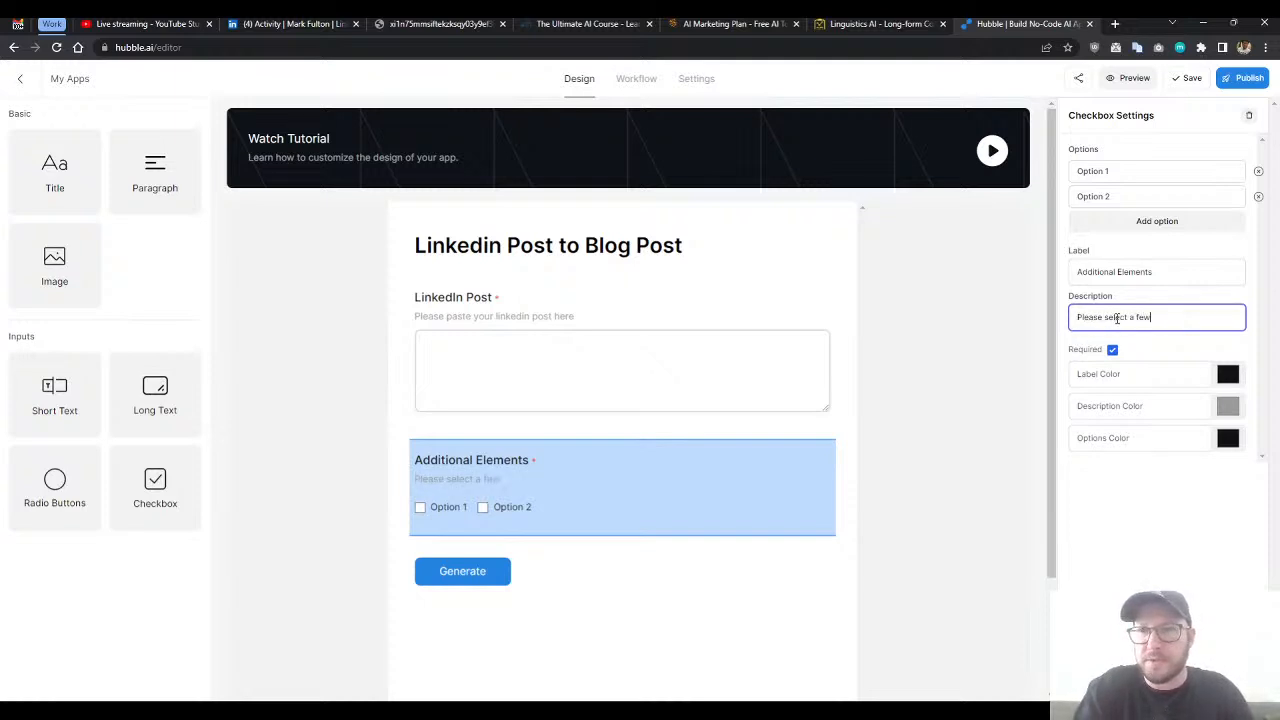
text( additional element)
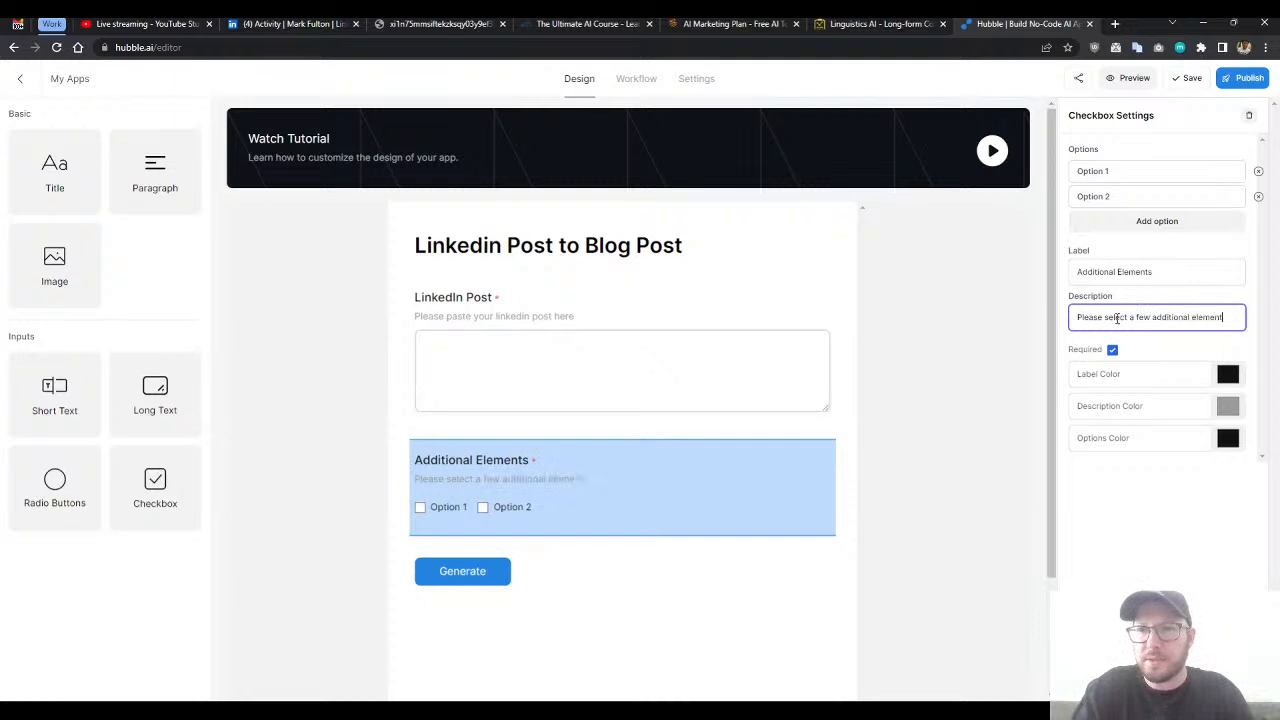
text(s you would like to)
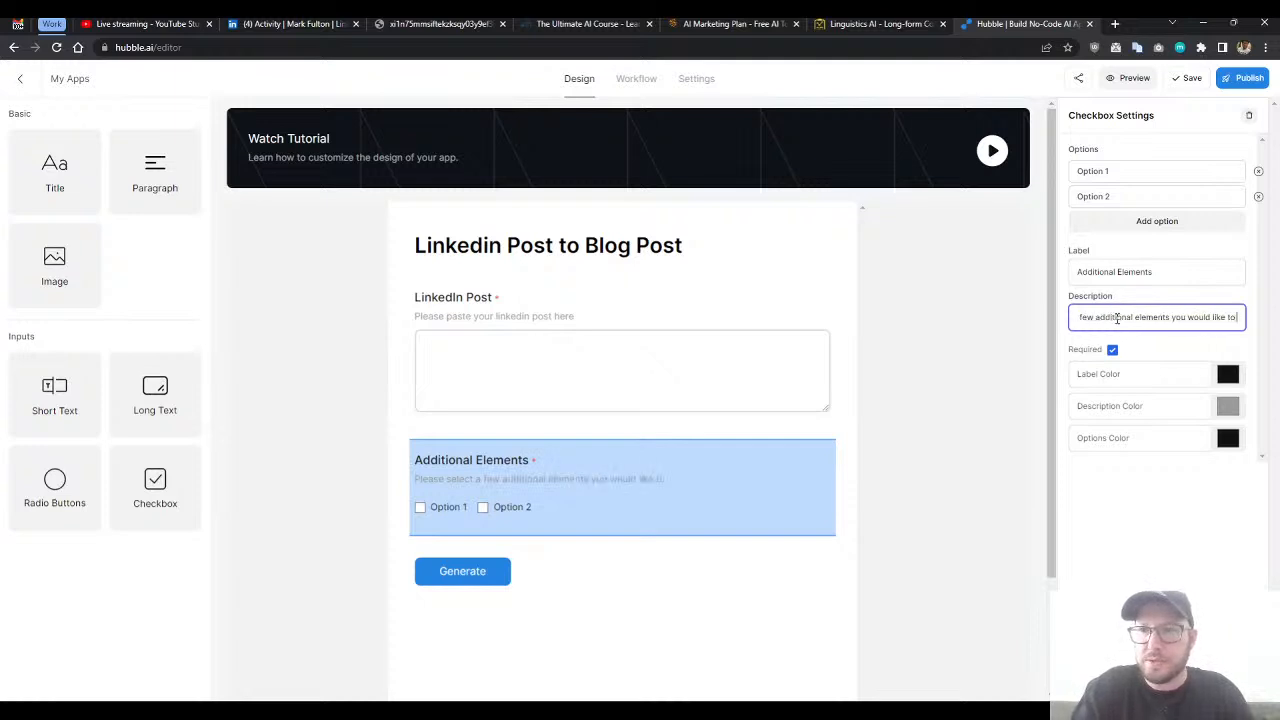
text( include in your post)
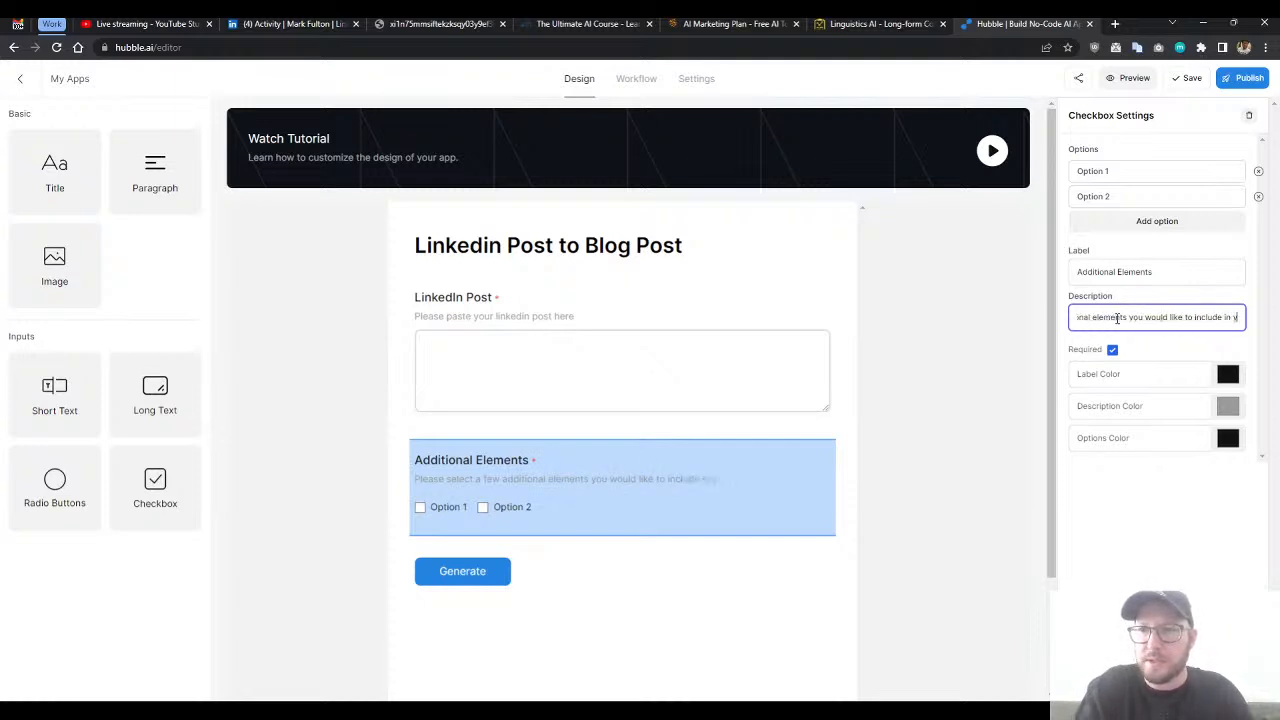
key(Tab)
click(632, 504)
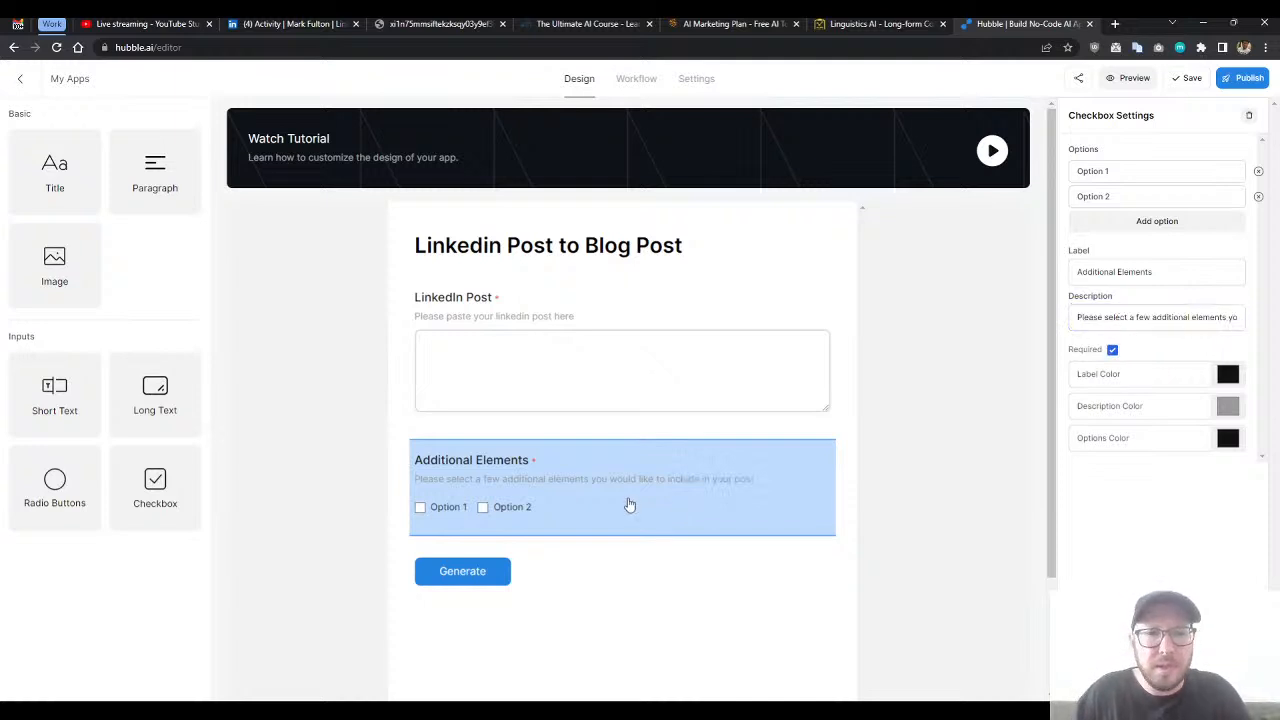
- Rename the two Additional Elements checkbox options to "FAQ" and "Industry Quotes"
drag(1117, 172, 1070, 175)
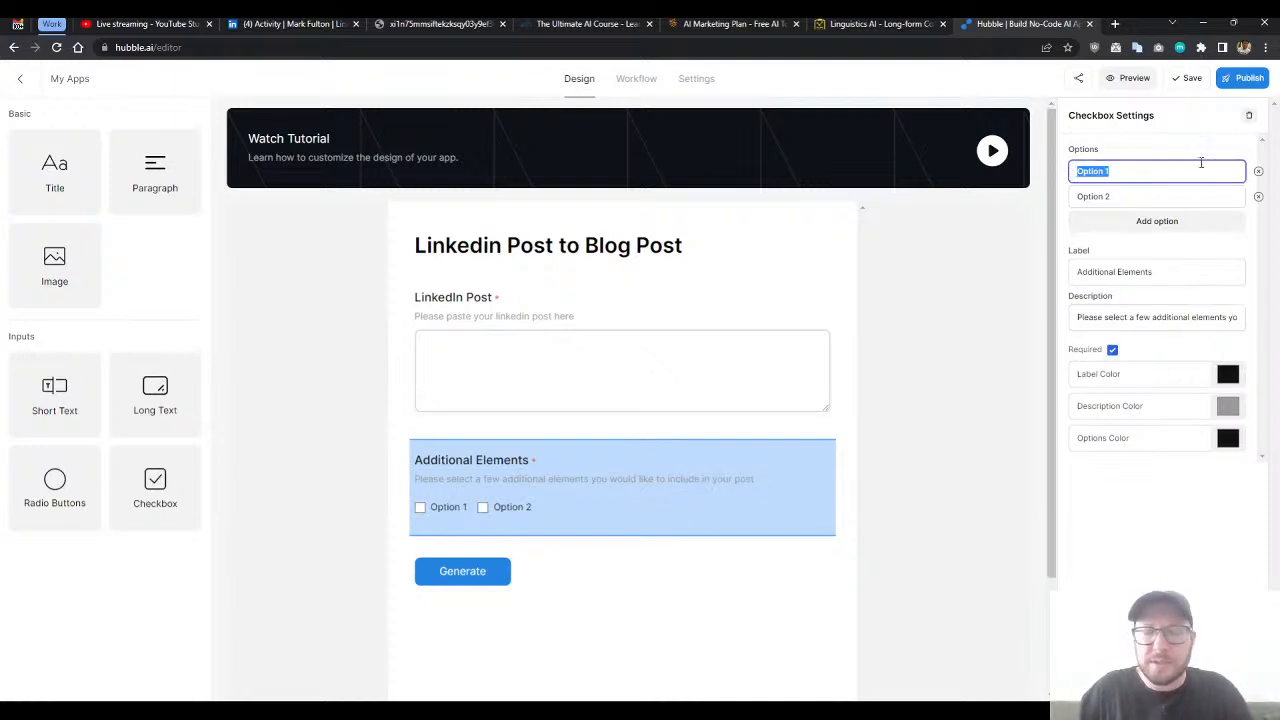
text(FAQ)
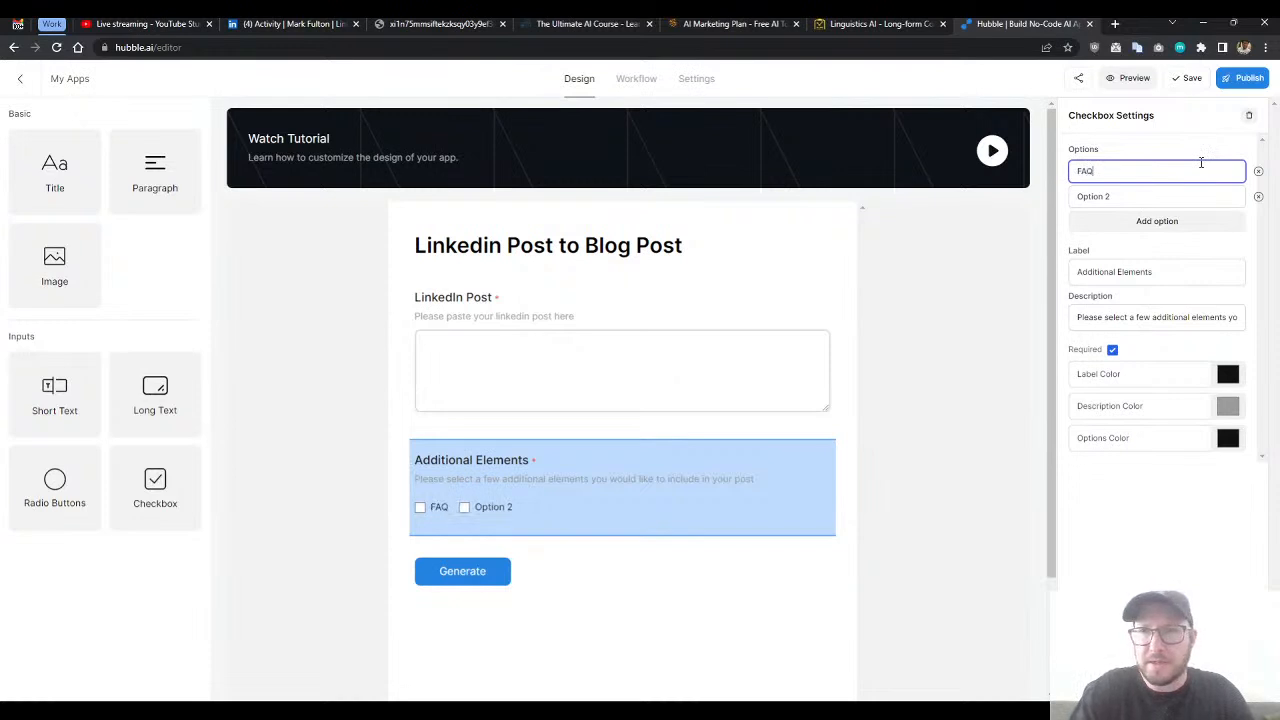
key(Tab)
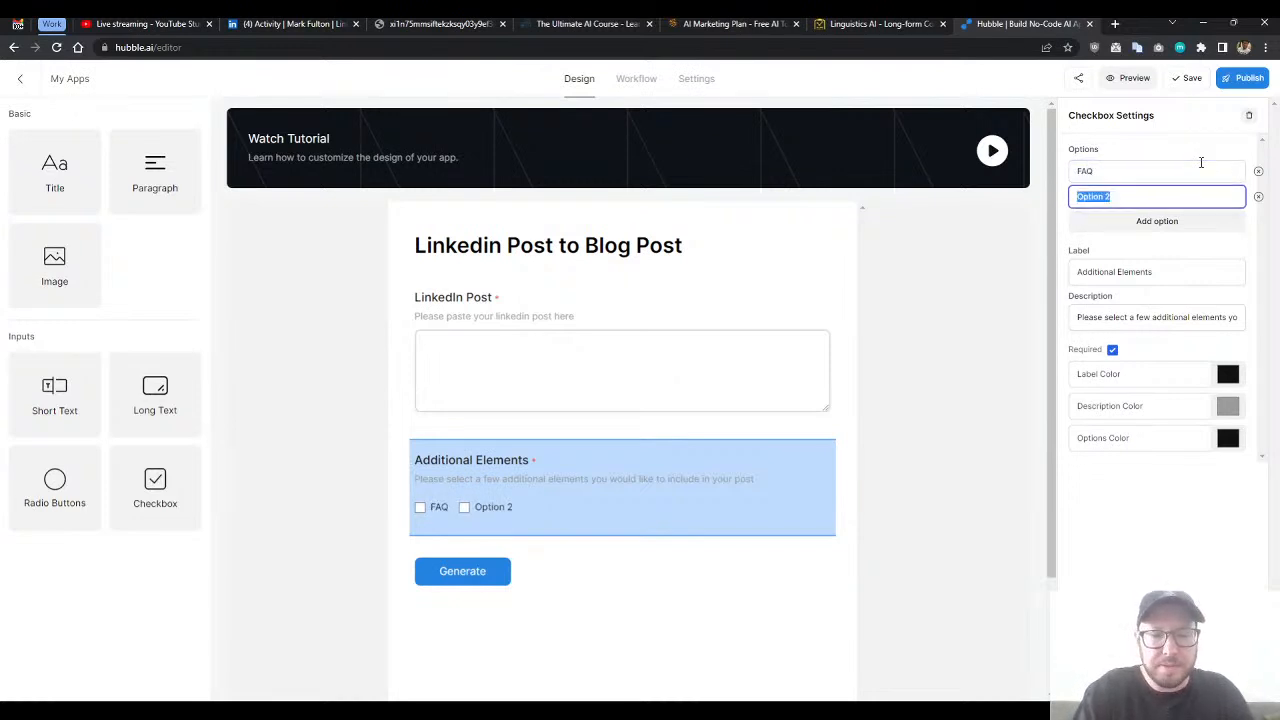
text(Industry)
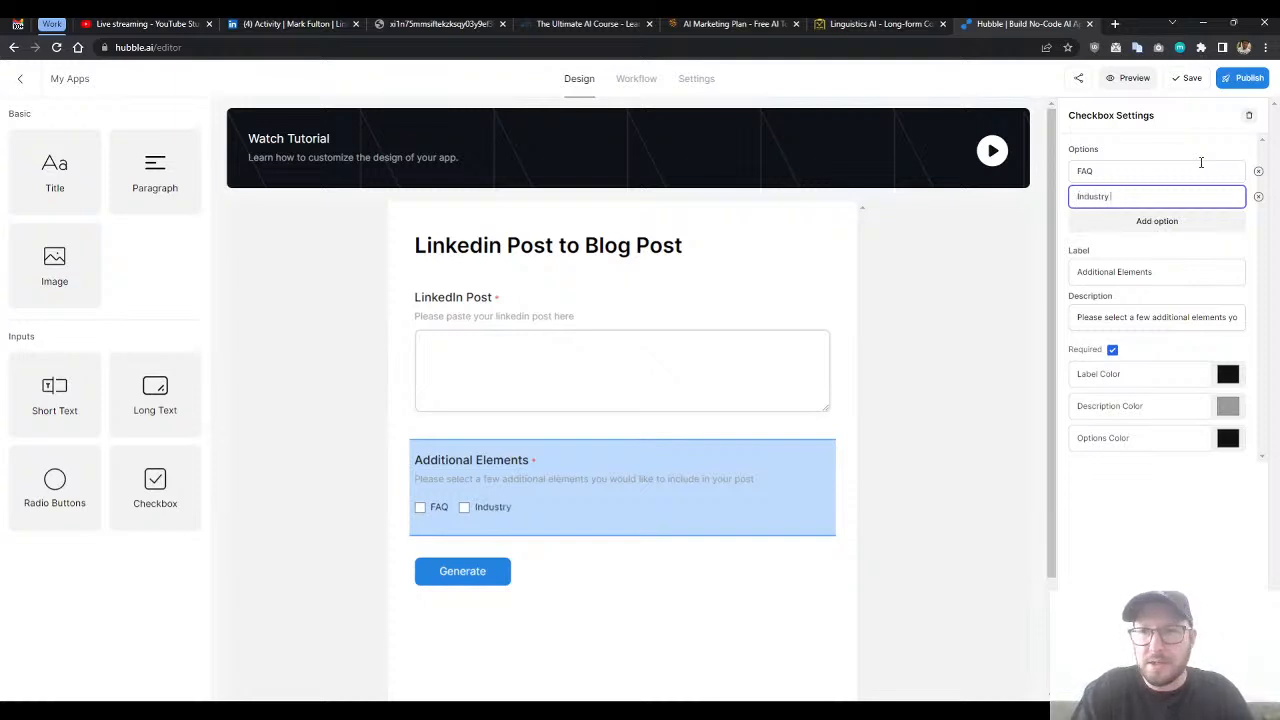
text( Quotes)
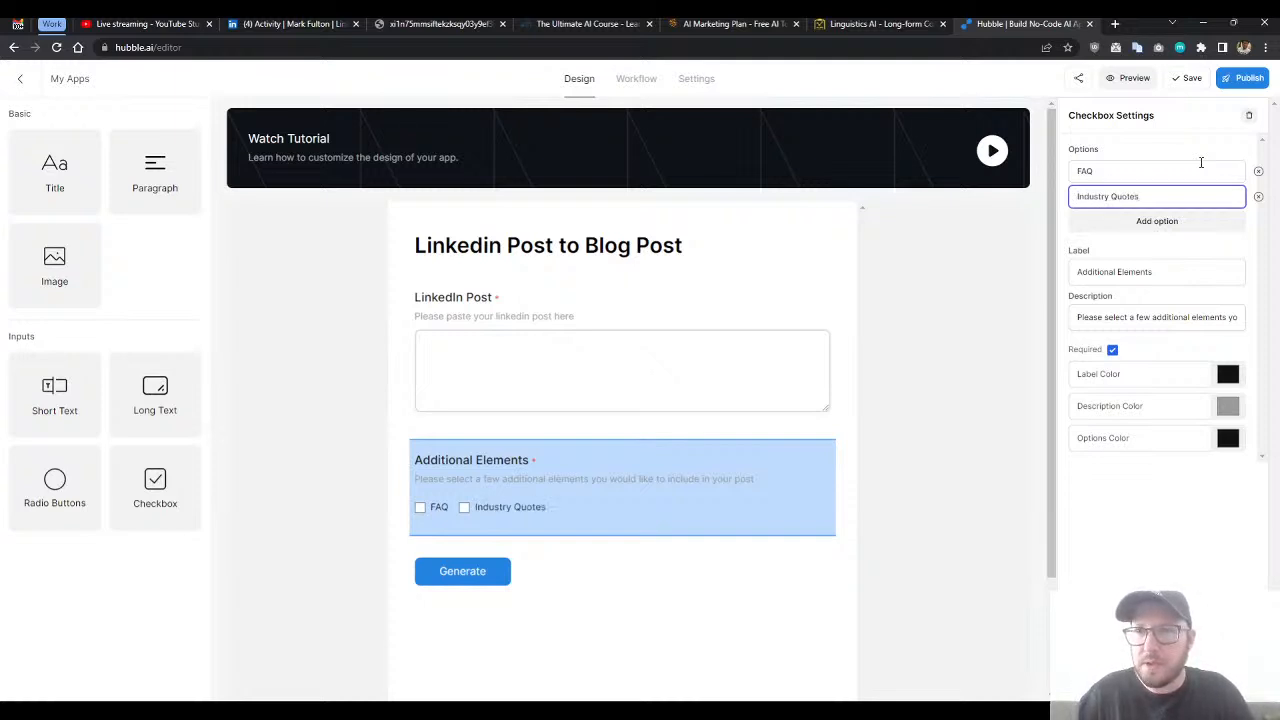
- Add a third option named "Resource Links" to the Additional Elements checkbox field
click(1124, 223)
click(1080, 221)
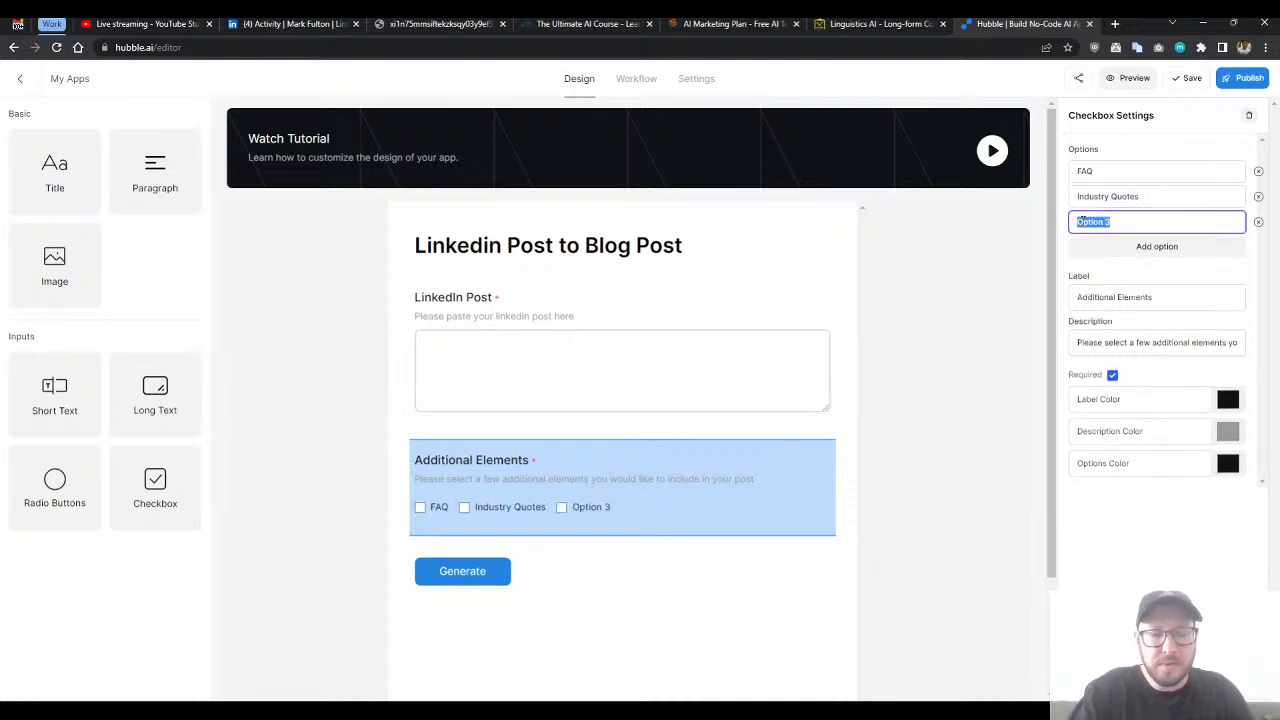
text(Addit)
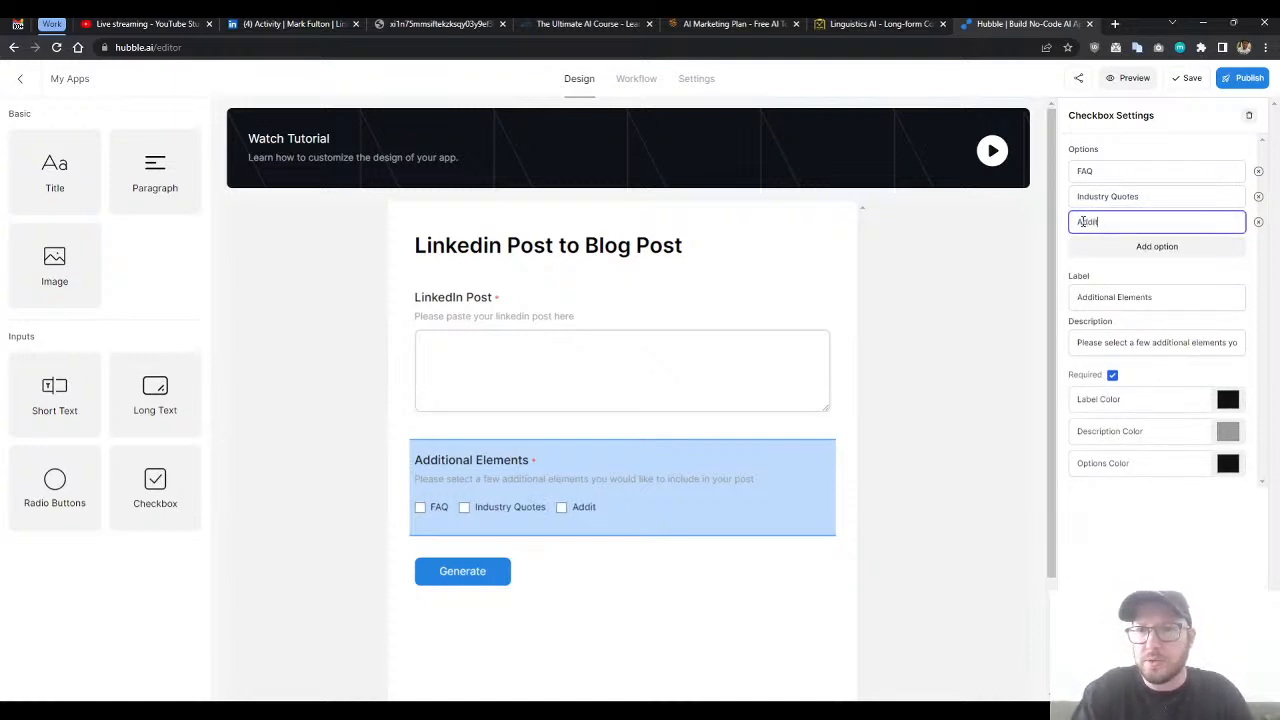
key(BackSpace)
key(BackSpace)
key(BackSpace)
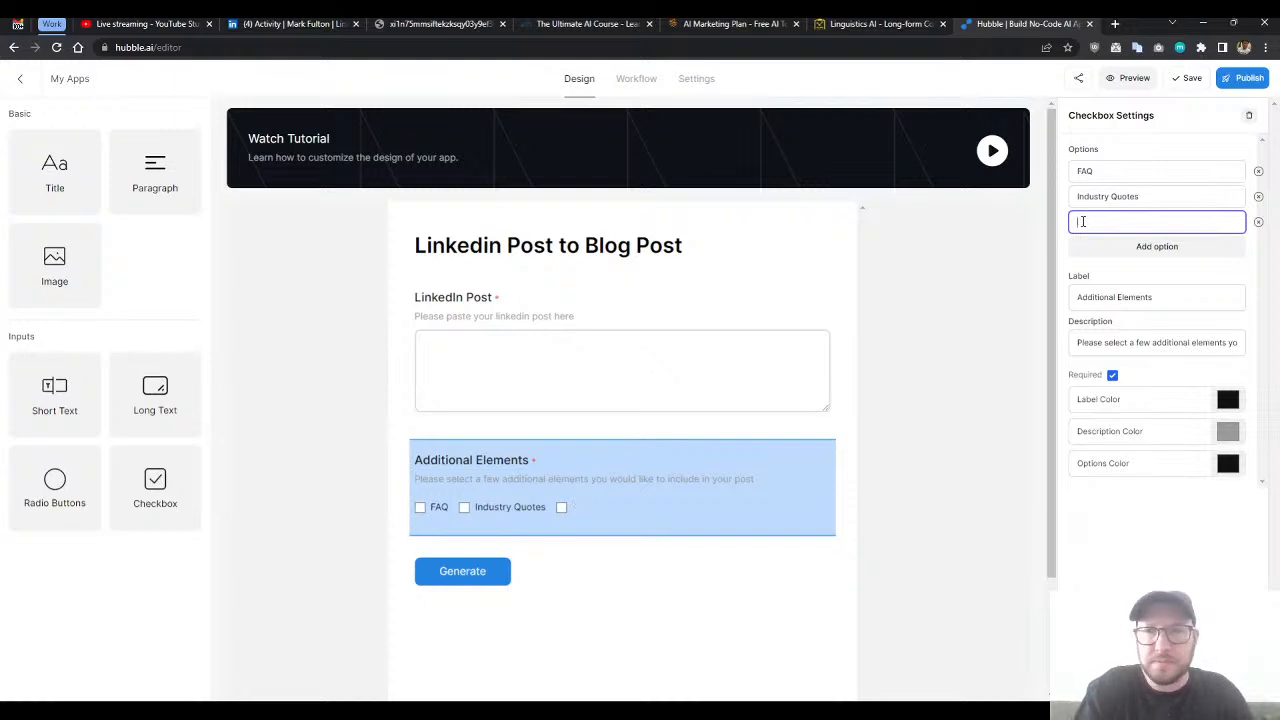
text(Resource Links)
click(1125, 296)
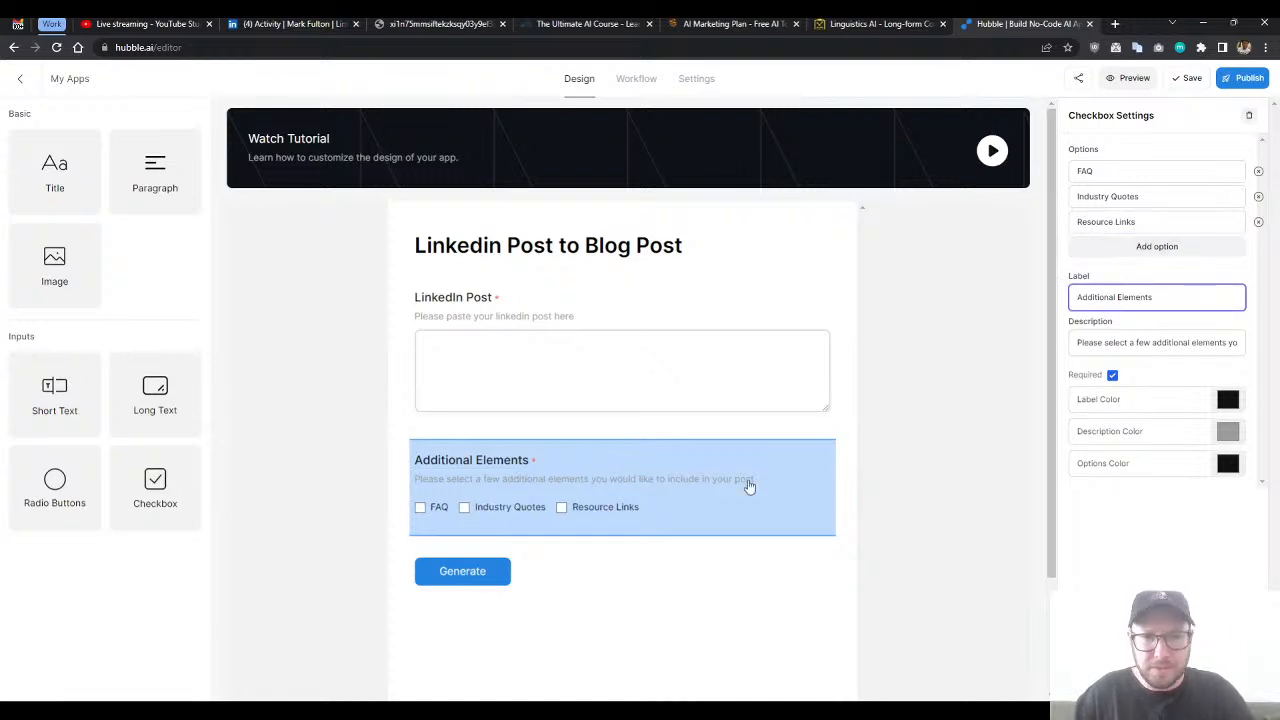
click(590, 566)
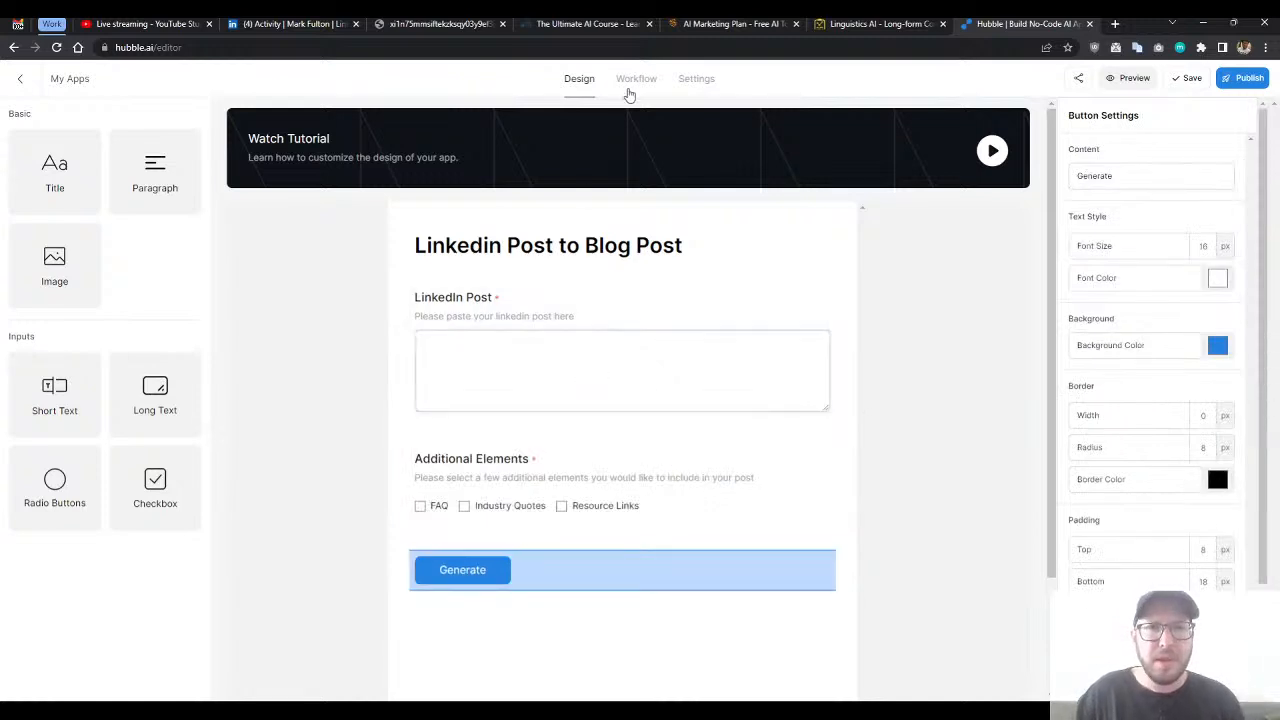
- Open the app's workflow, browse the available AI models for Prompt #1 and choose GPT 3.5
click(633, 80)
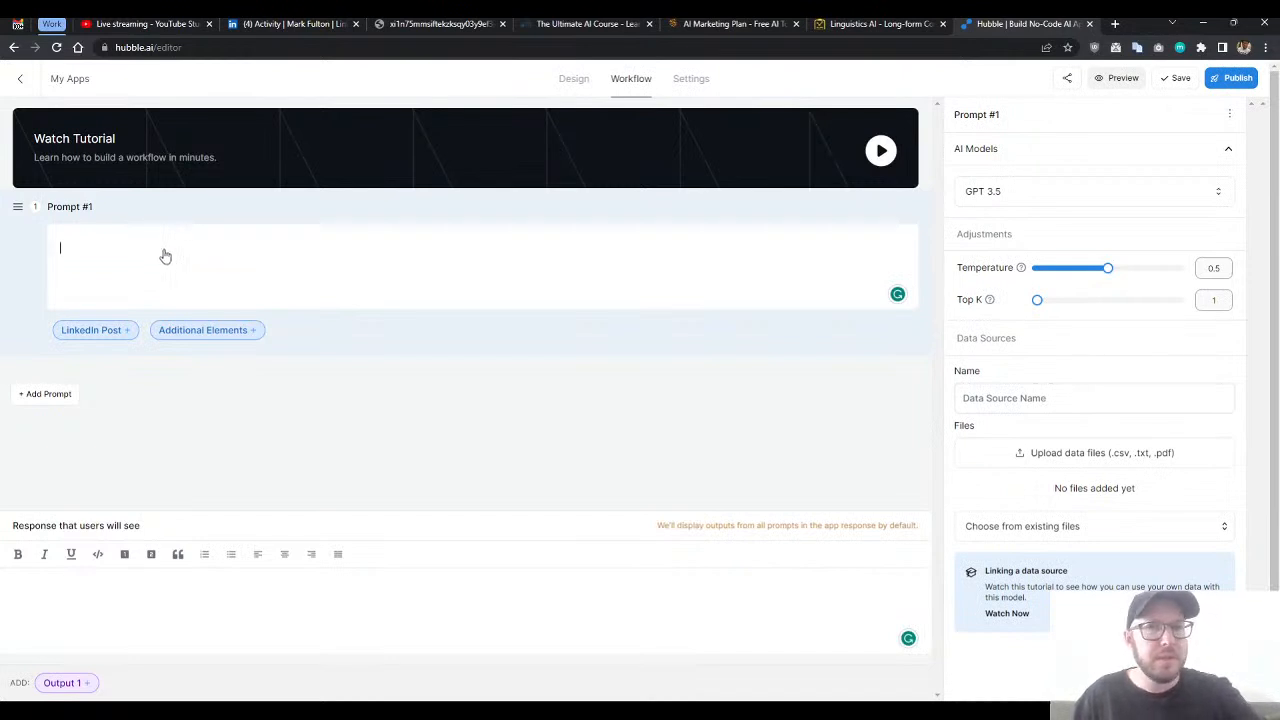
click(1034, 196)
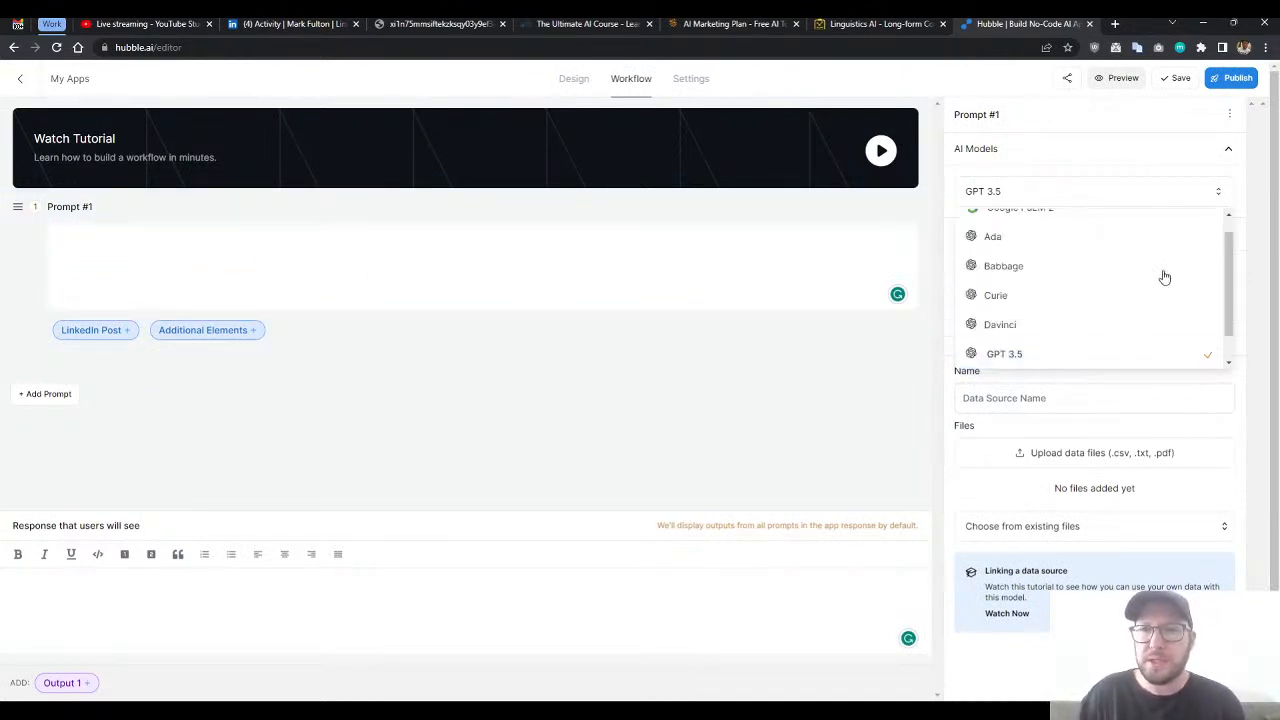
drag(1229, 283, 1225, 232)
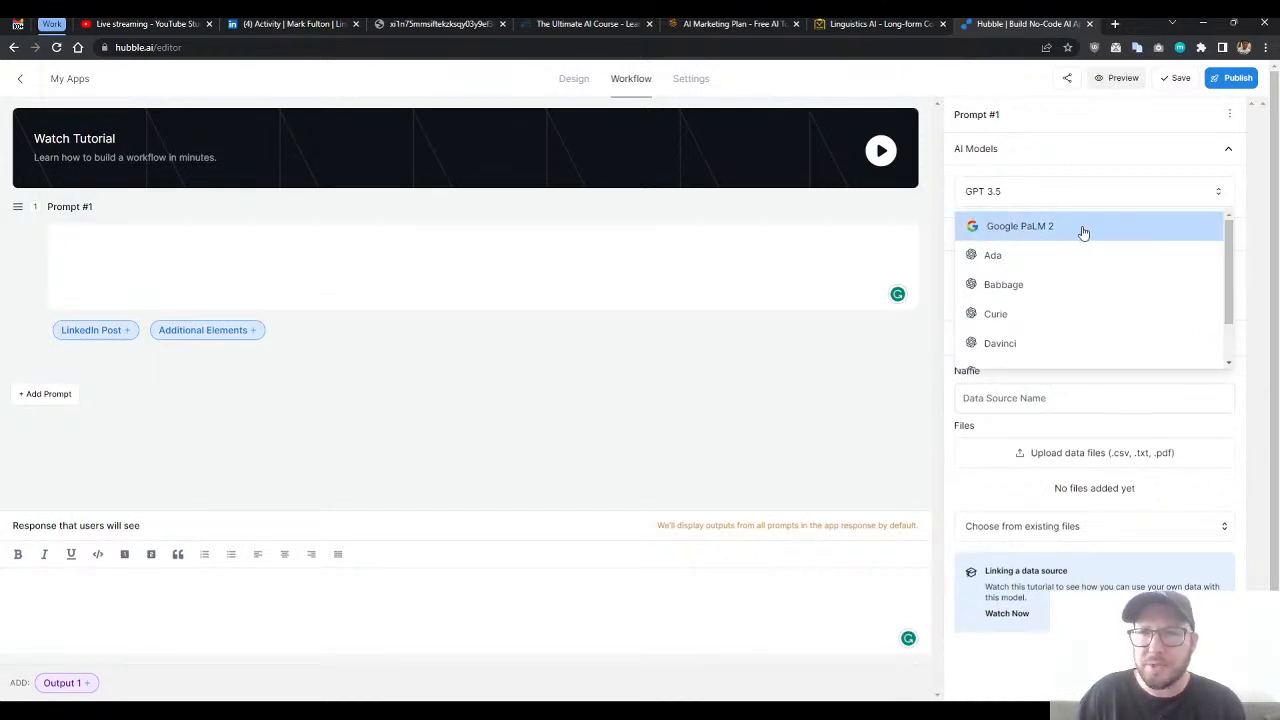
drag(1229, 284, 1230, 308)
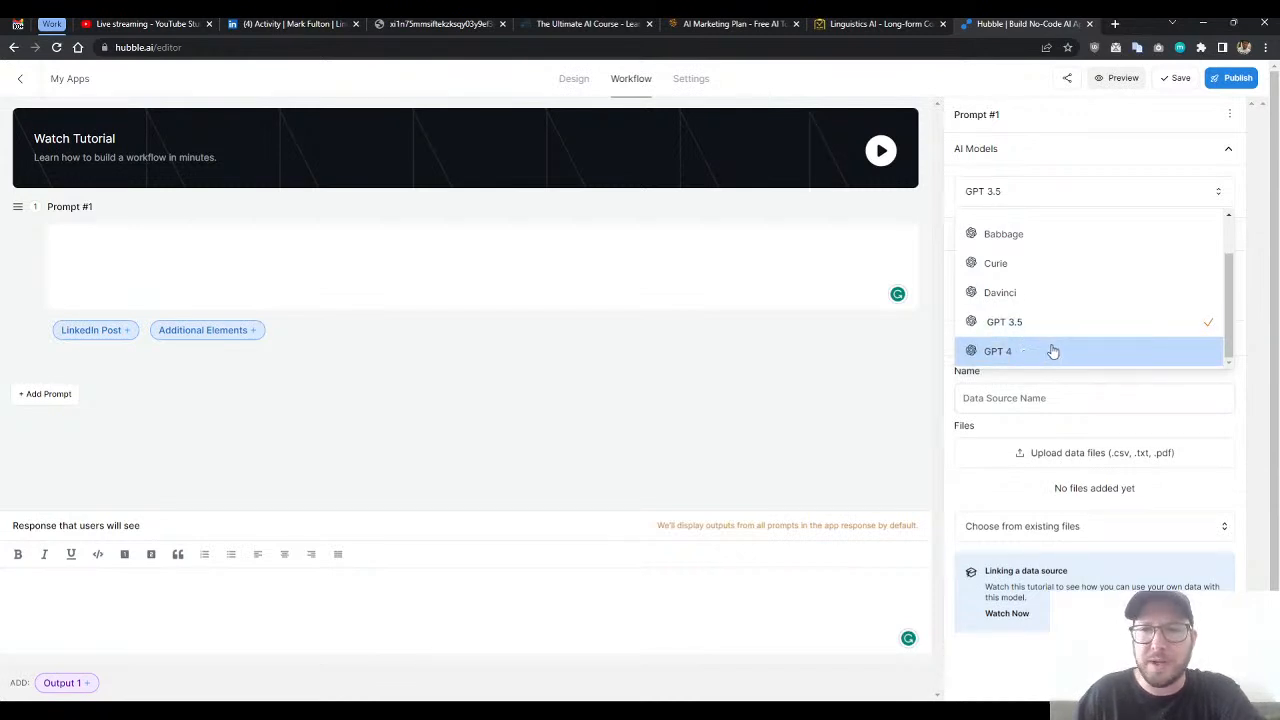
click(1012, 327)
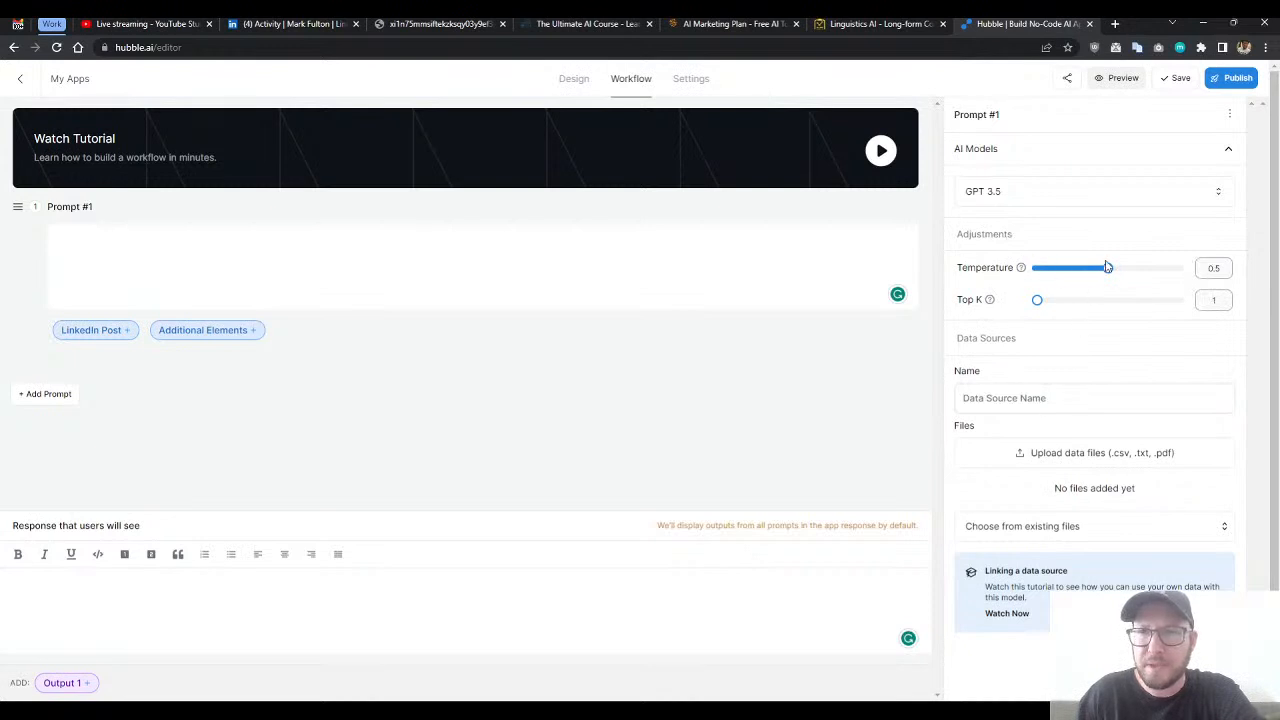
- Set the temperature of Prompt #1 to 0.7
drag(1110, 274, 1140, 277)
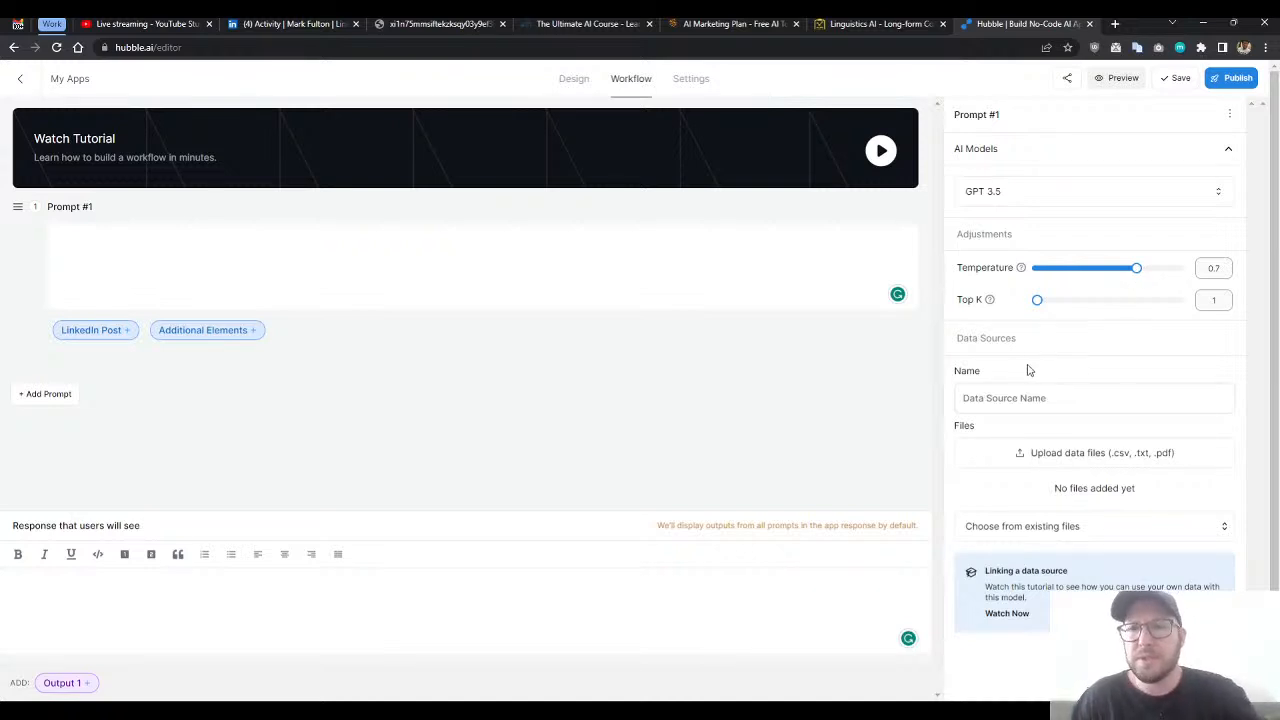
double_click(983, 338)
click(977, 340)
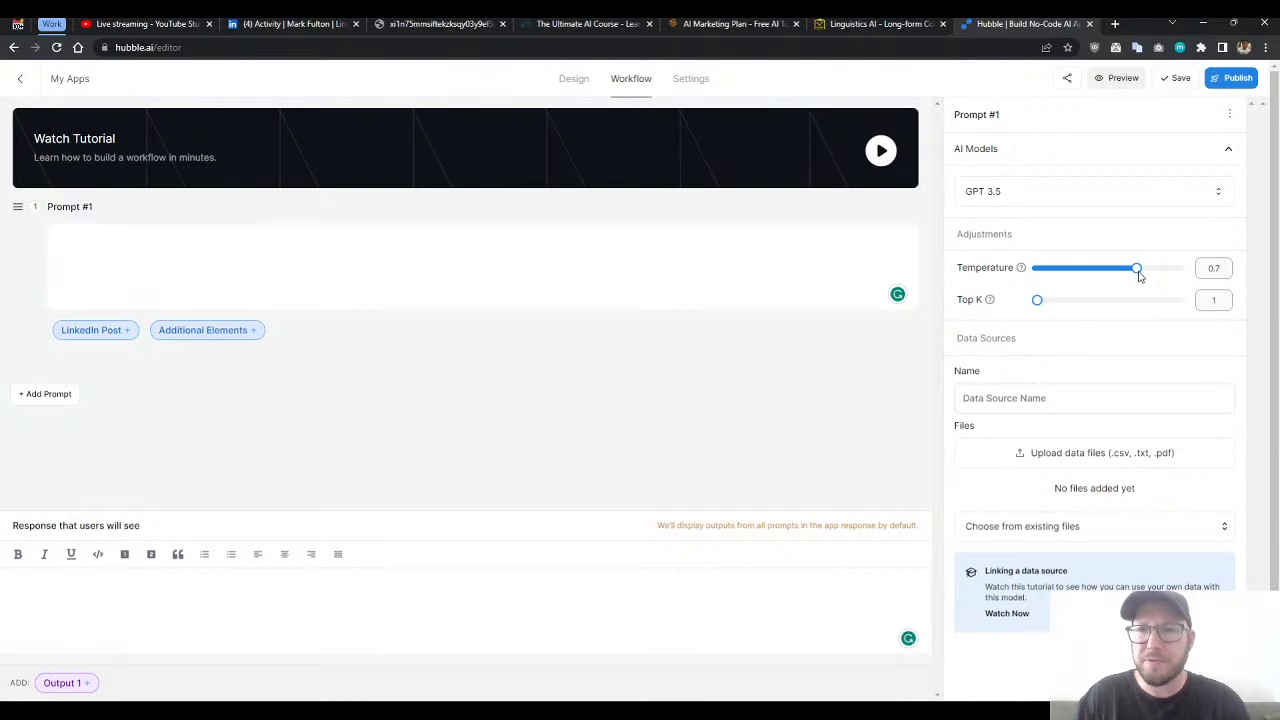
- Try the temperature of Prompt #1 at 1 and at 0, and return it to 0.7
drag(1138, 270, 1188, 274)
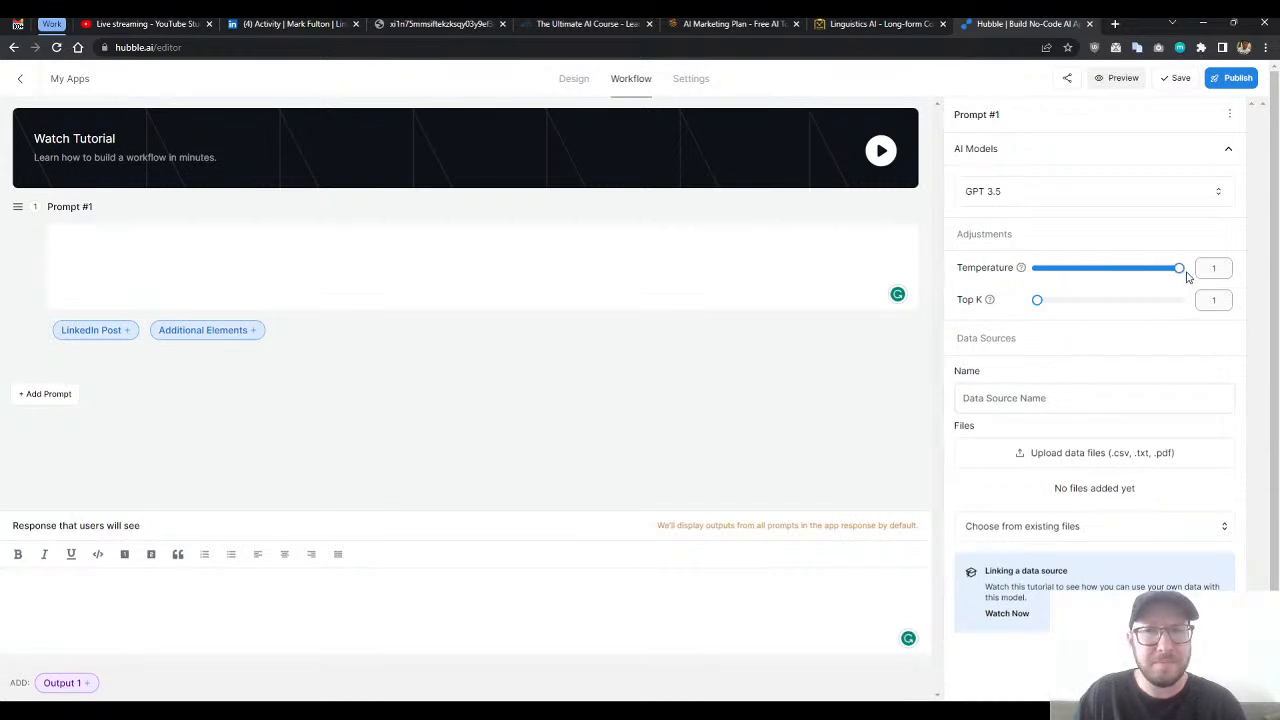
drag(1186, 275, 1022, 272)
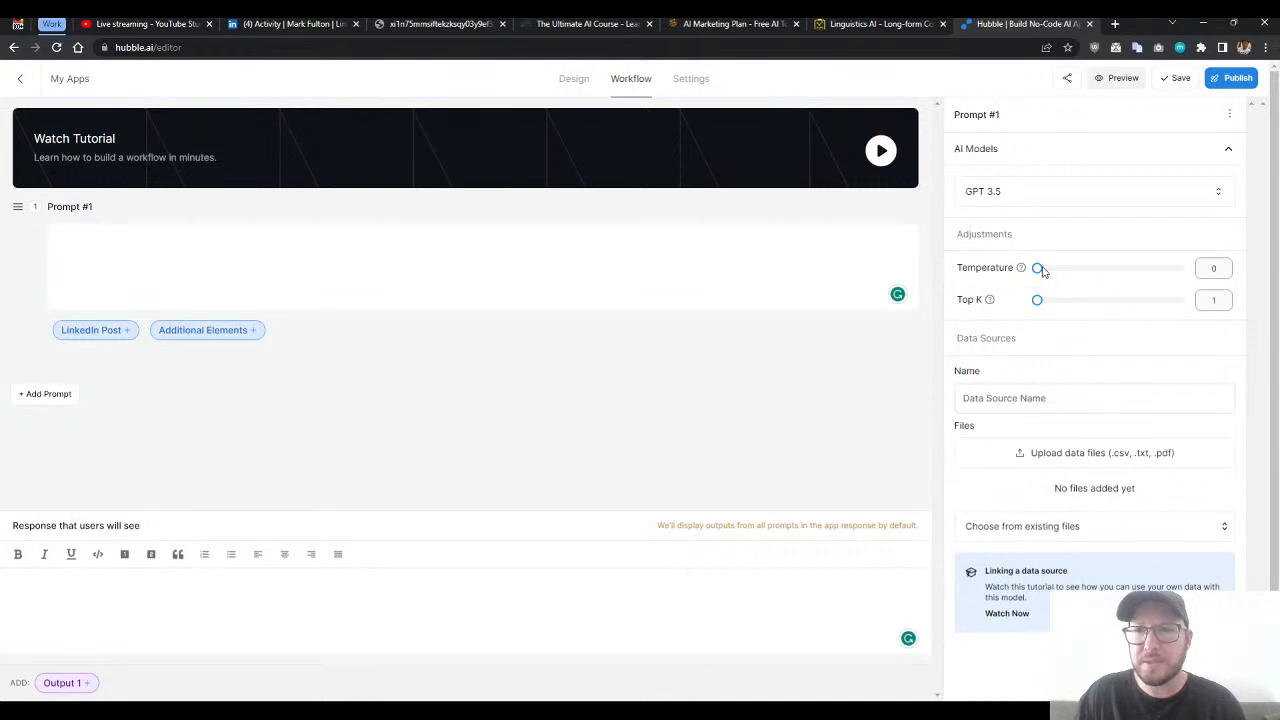
drag(1037, 271, 1140, 277)
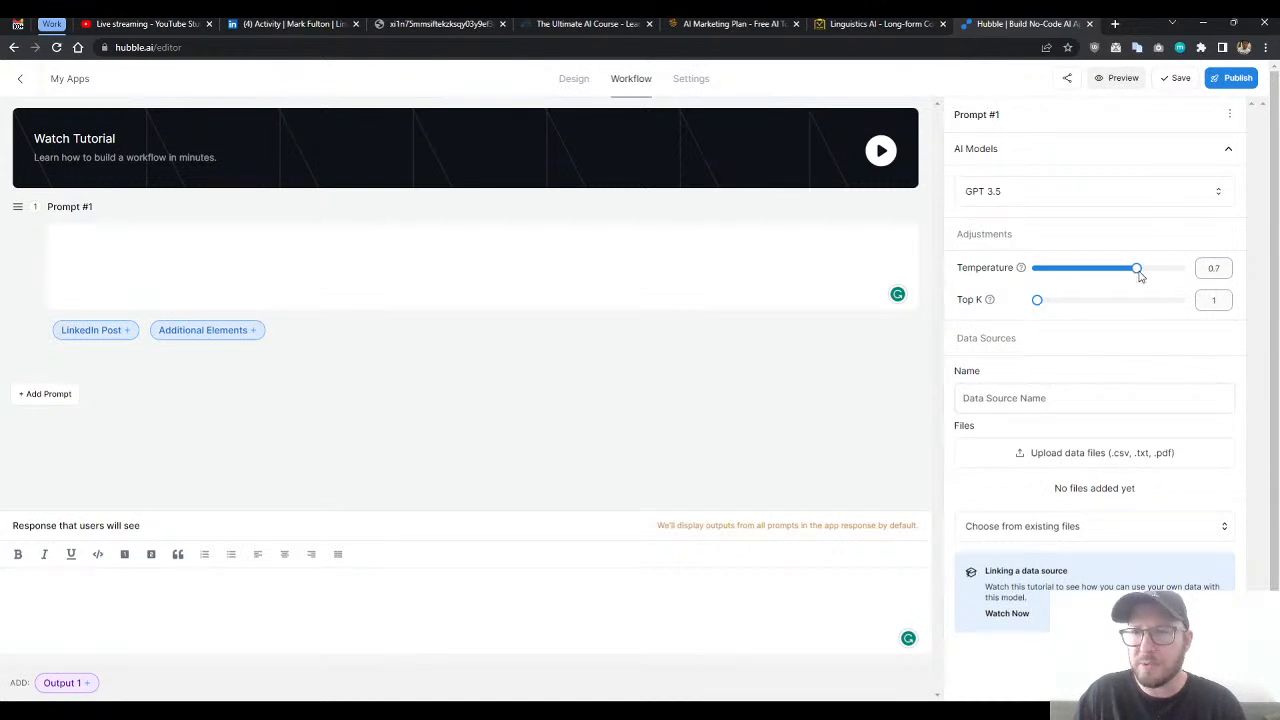
scroll(1000, 371, down, 1)
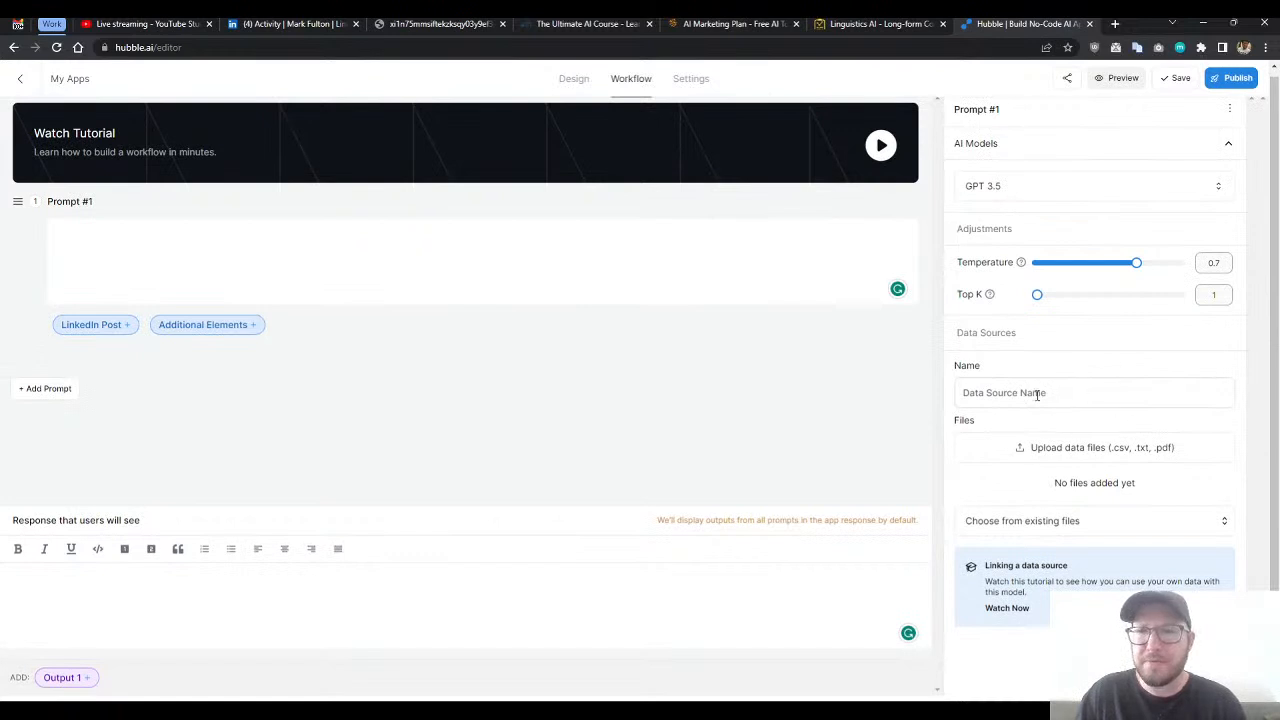
scroll(1050, 400, up, 1)
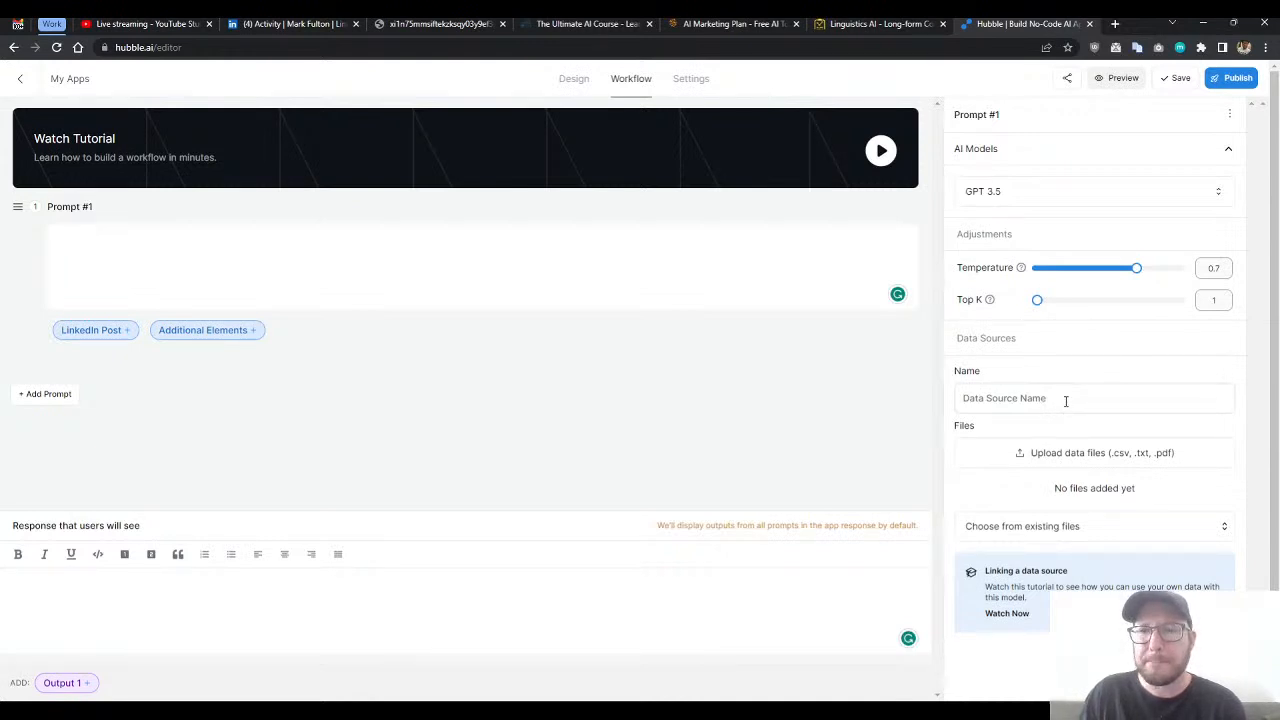
click(1047, 197)
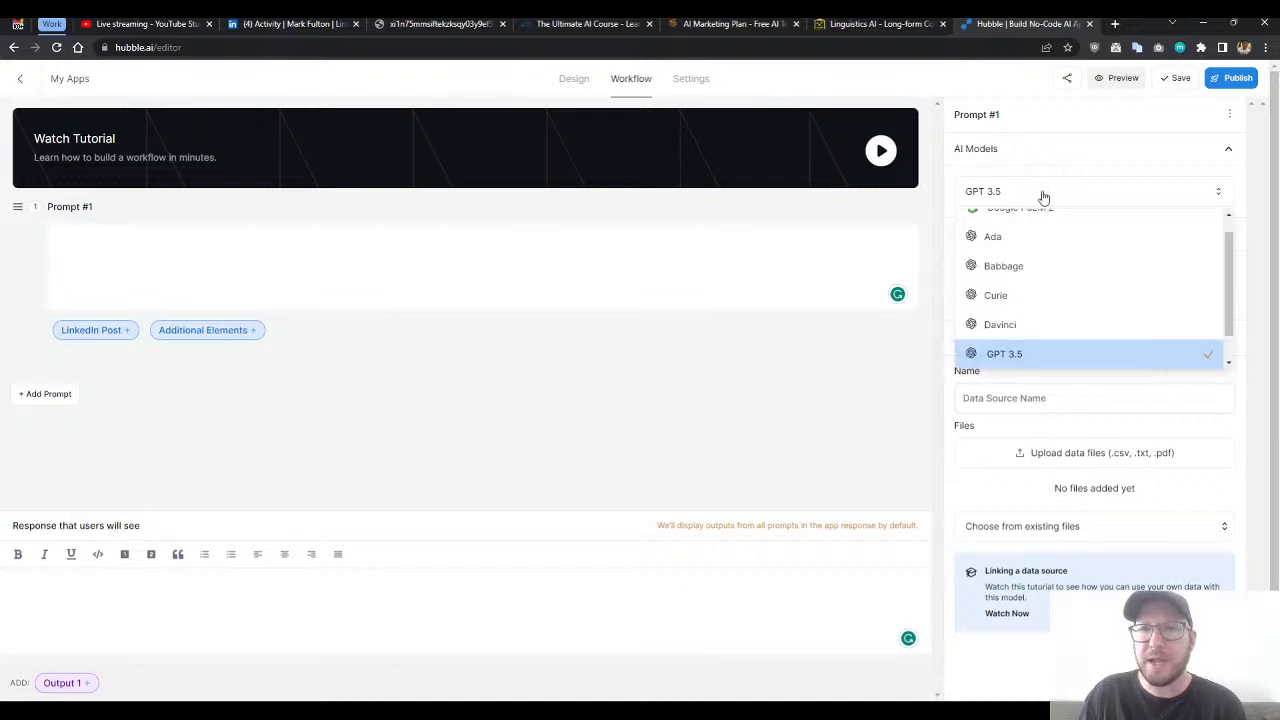
scroll(1015, 356, down, 1)
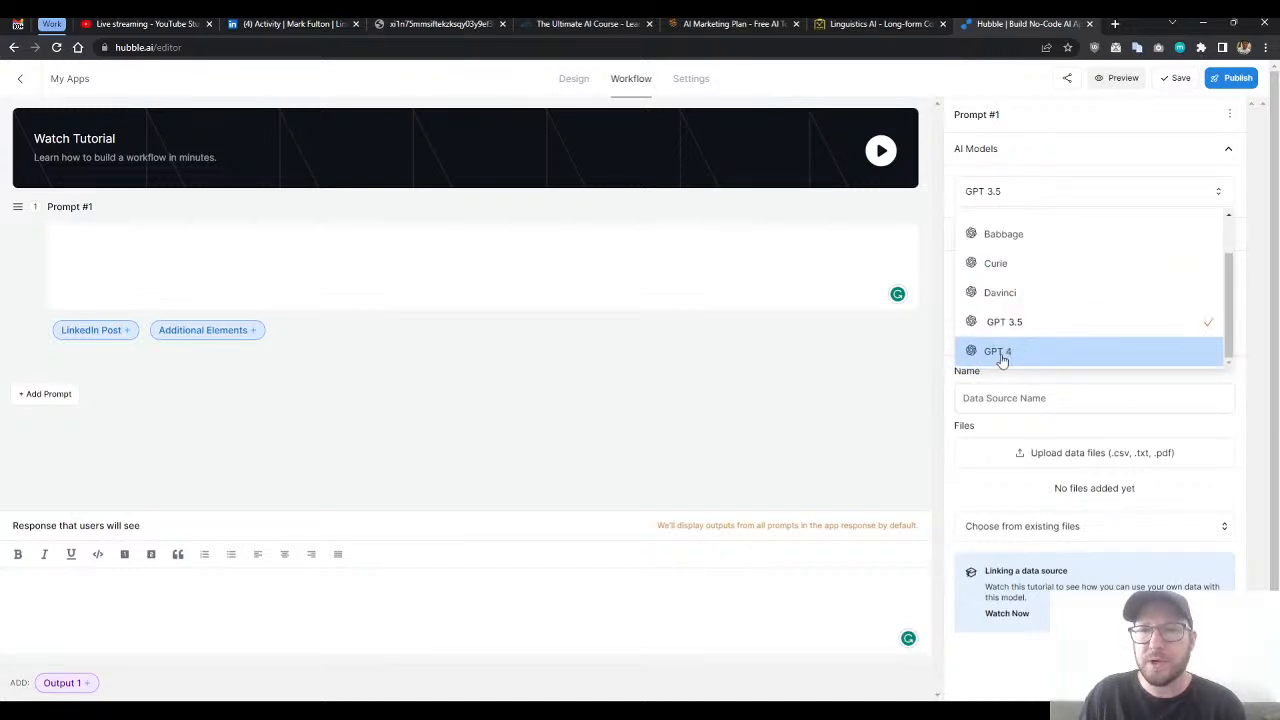
click(1074, 388)
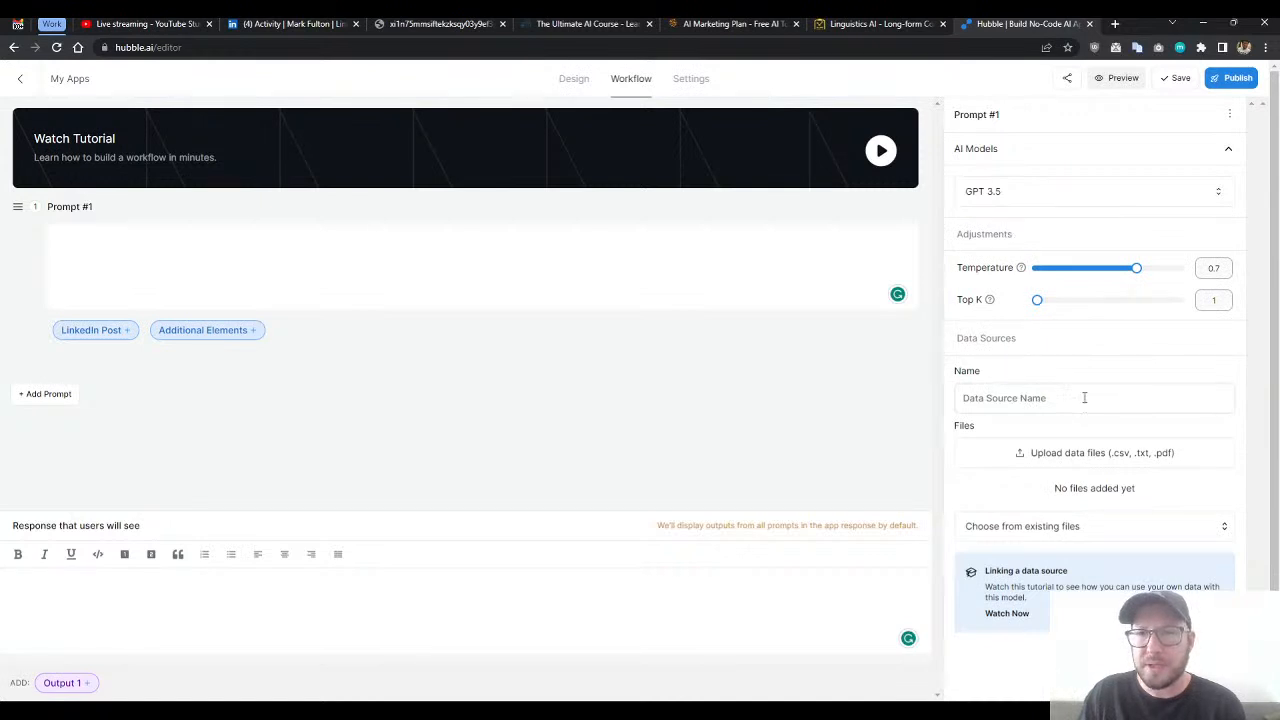
- Write in Prompt #1: "You are an expert copywriter and your task is to generate an article based on the following content."
click(360, 248)
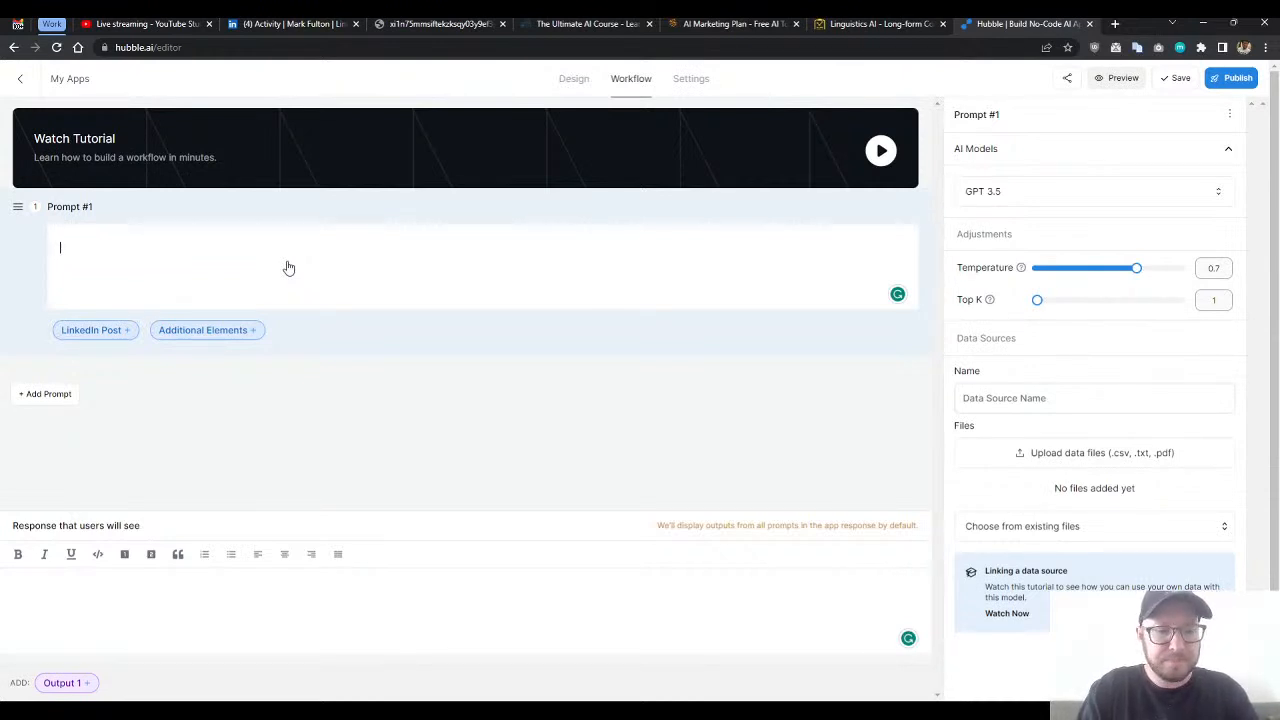
text(You are an expert copy)
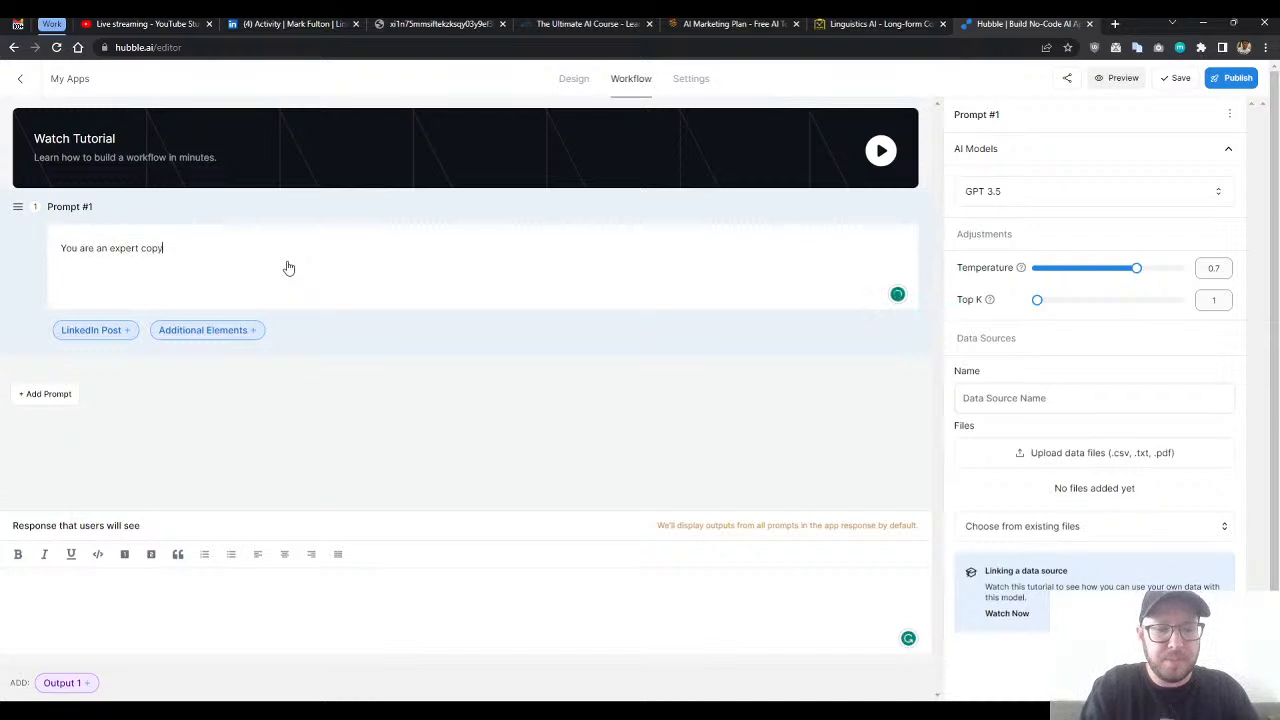
text(writer and )
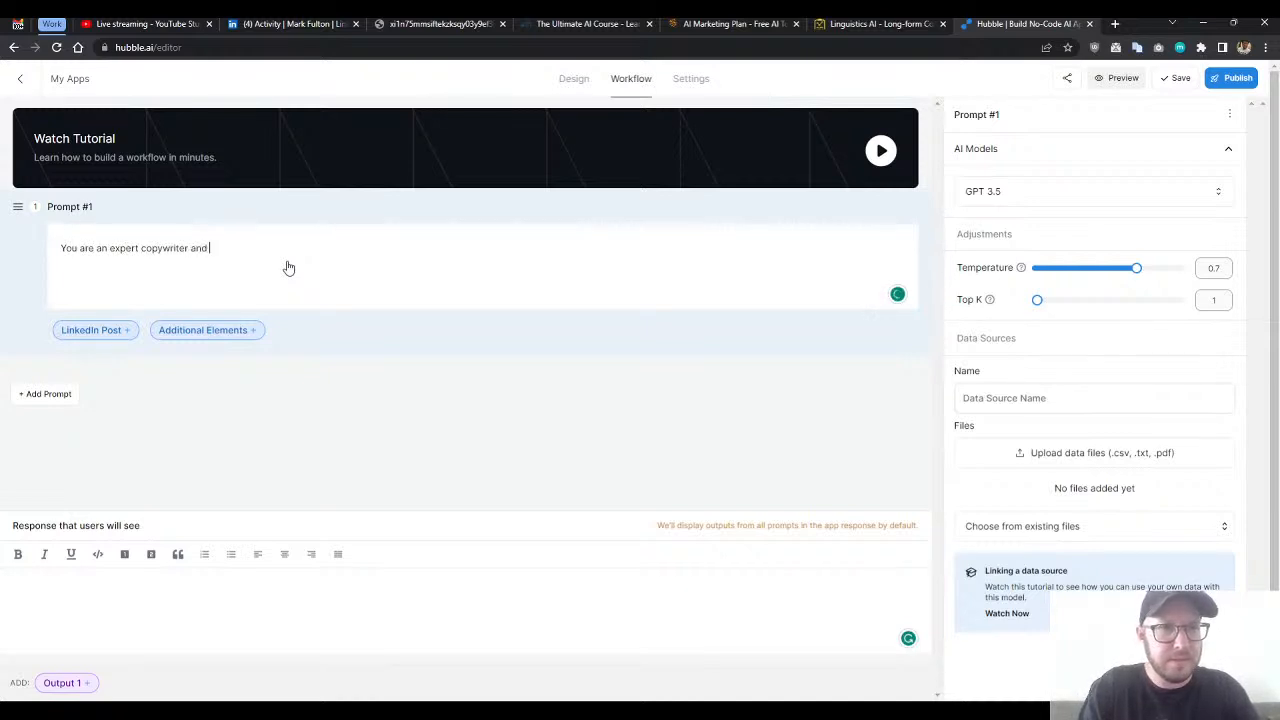
text(y)
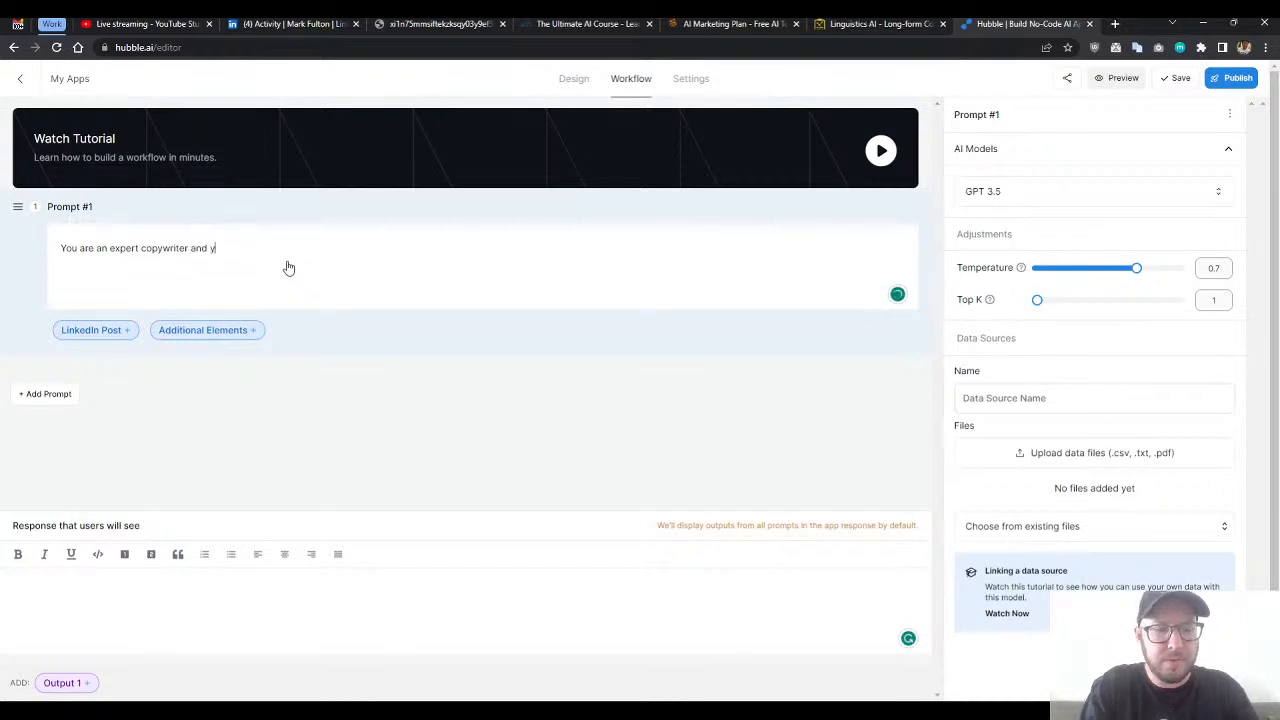
text(our task is to )
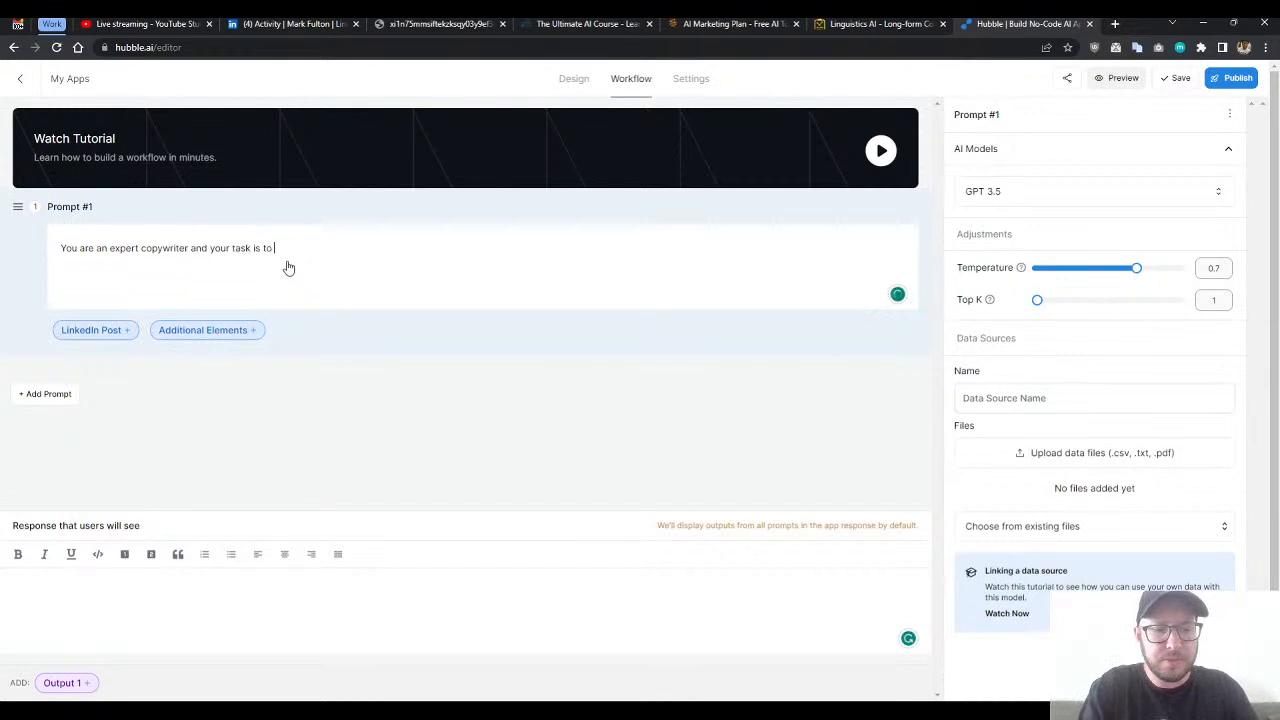
text(generate an)
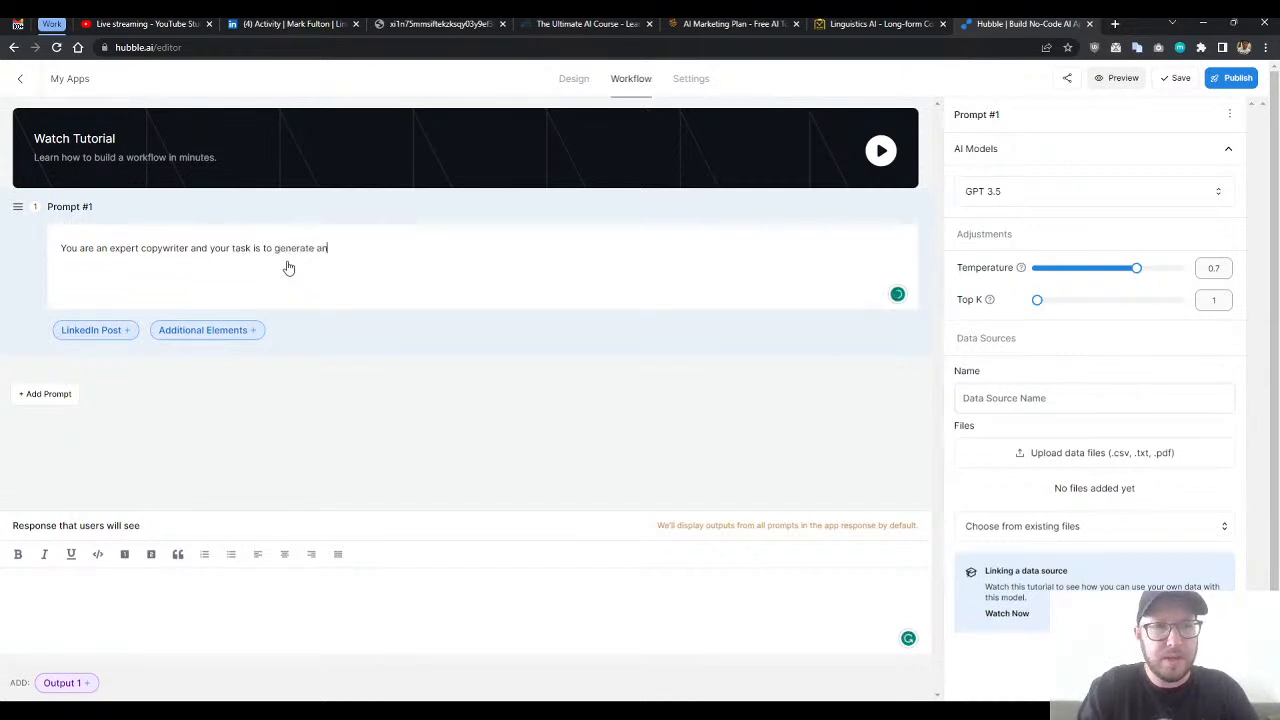
text( article based on )
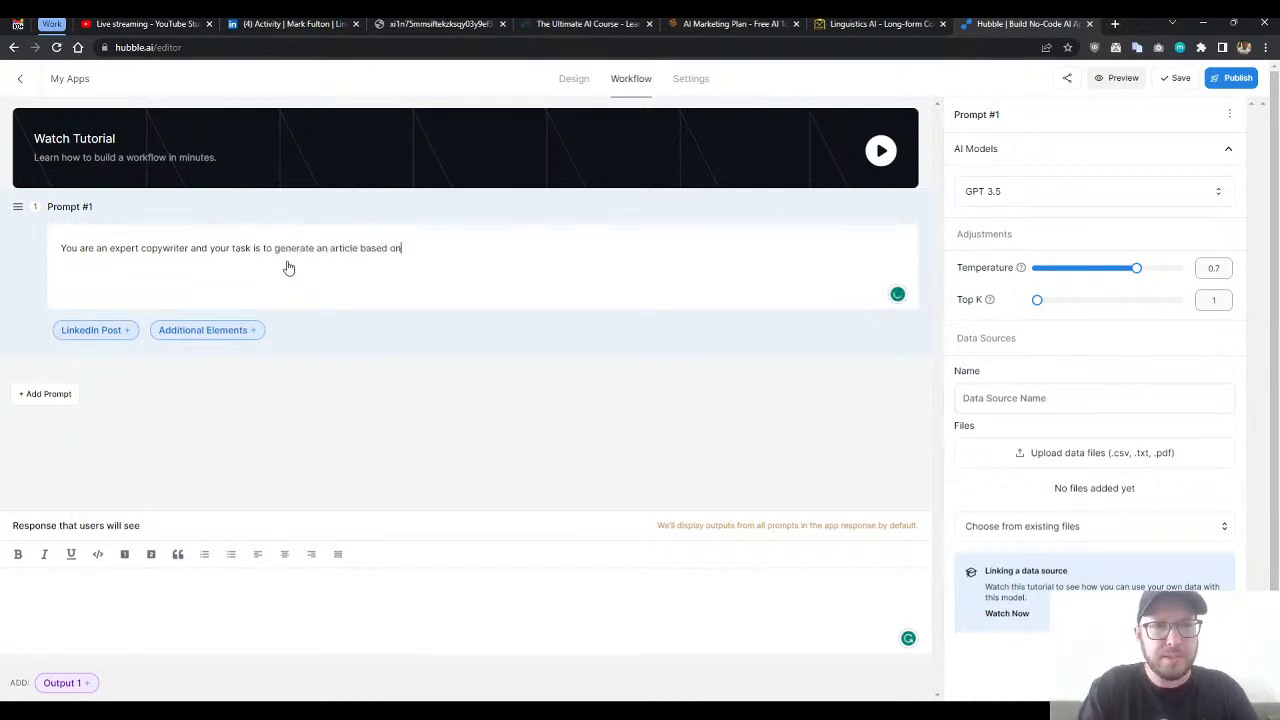
text(the following)
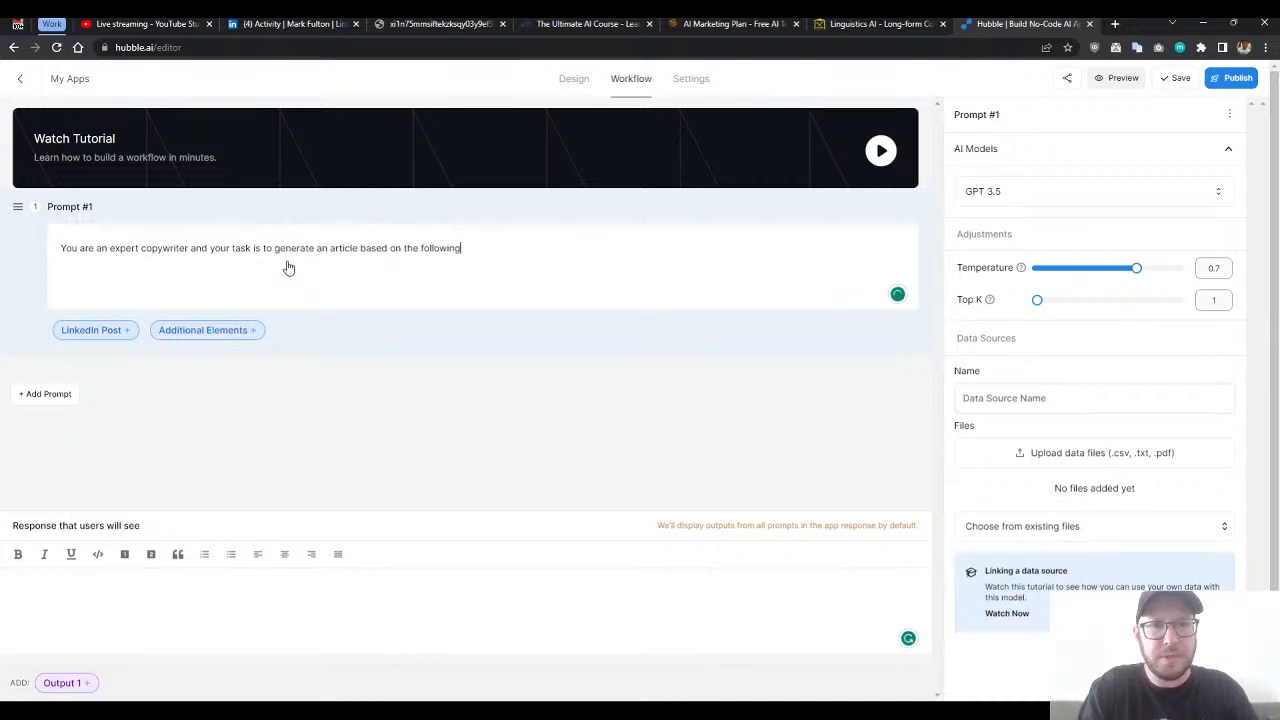
text( cont)
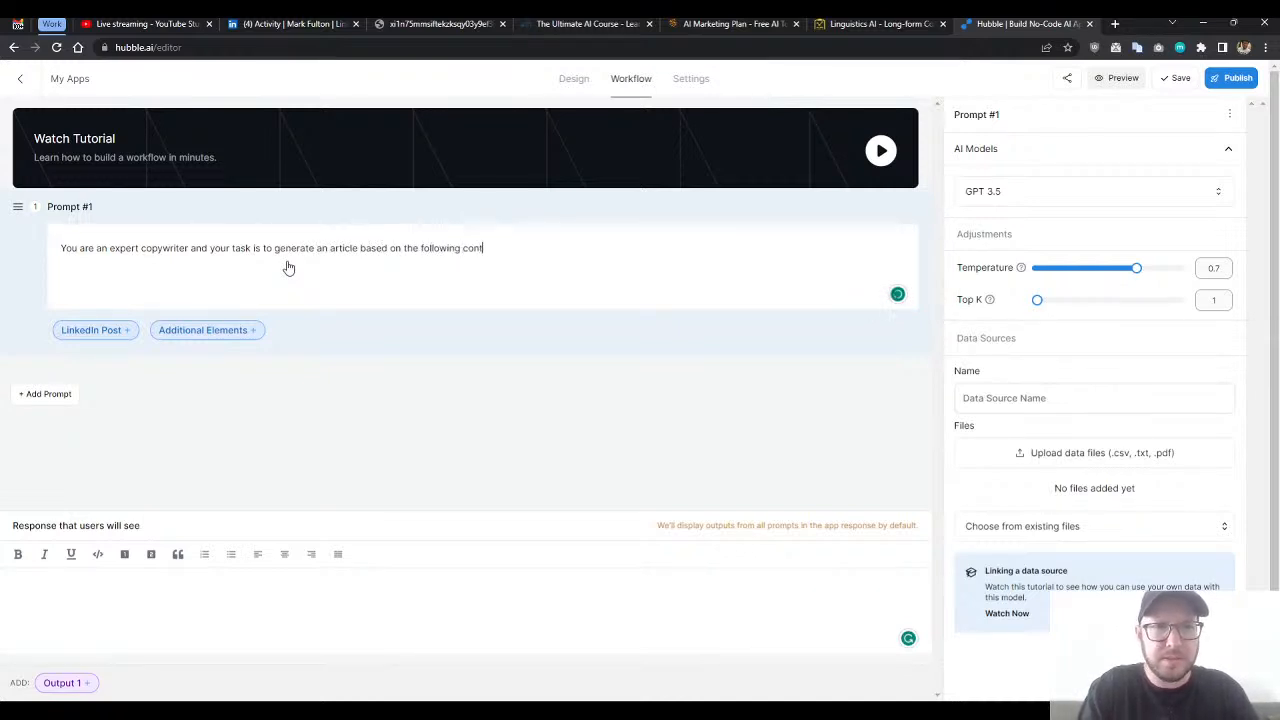
text(ent f)
key(BackSpace)
key(BackSpace)
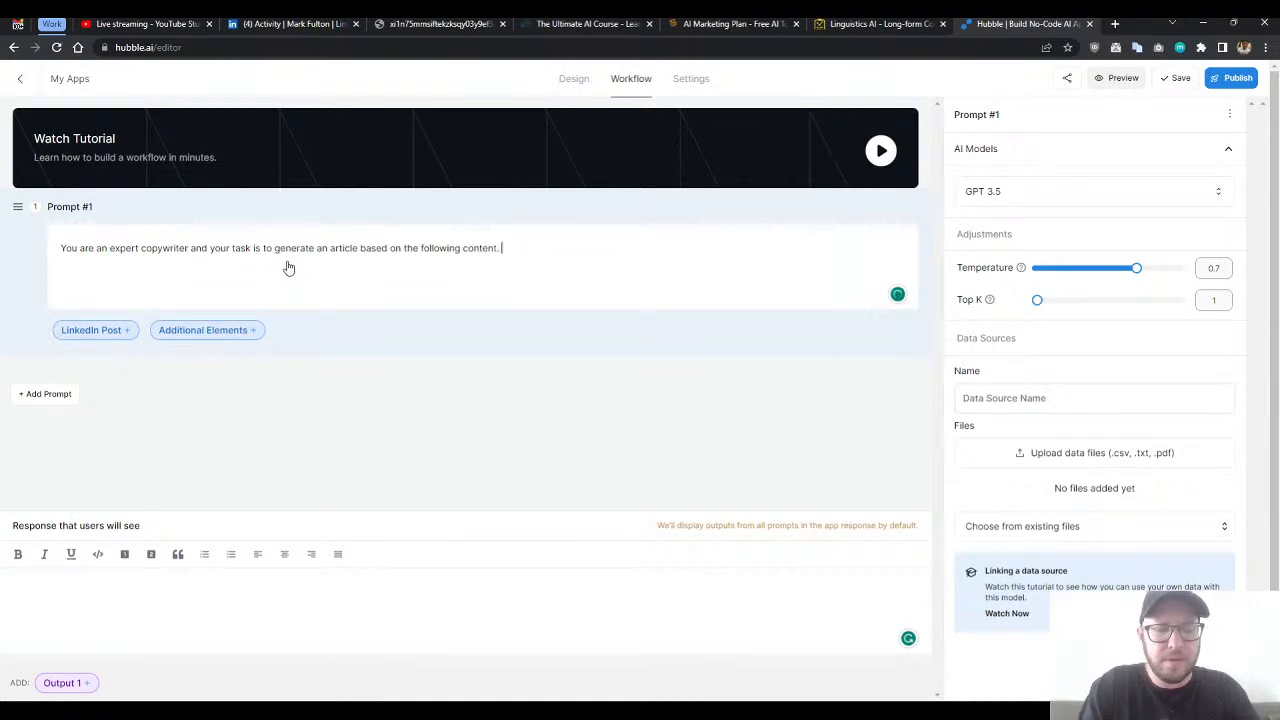
key(Return)
key(BackSpace)
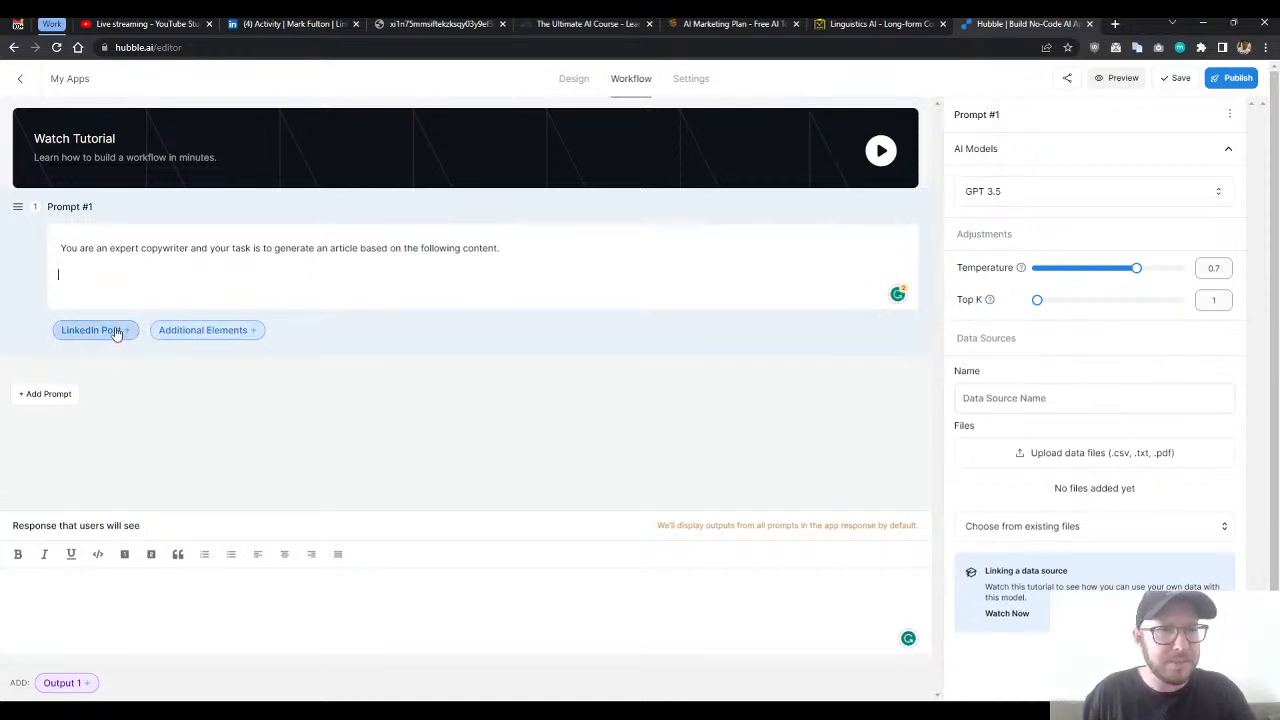
click(576, 79)
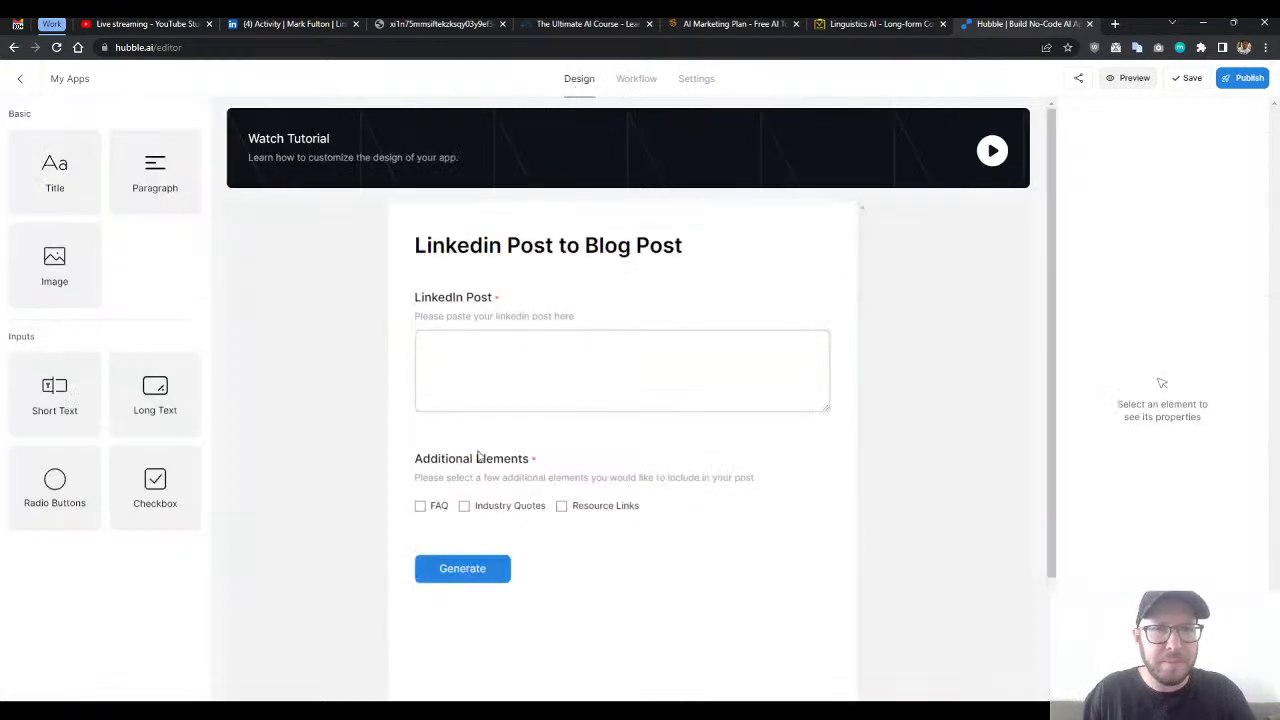
double_click(634, 80)
- Add the heading "CONTENT:" on its own line below the first sentence of Prompt #1, leaving an empty line between them
click(268, 279)
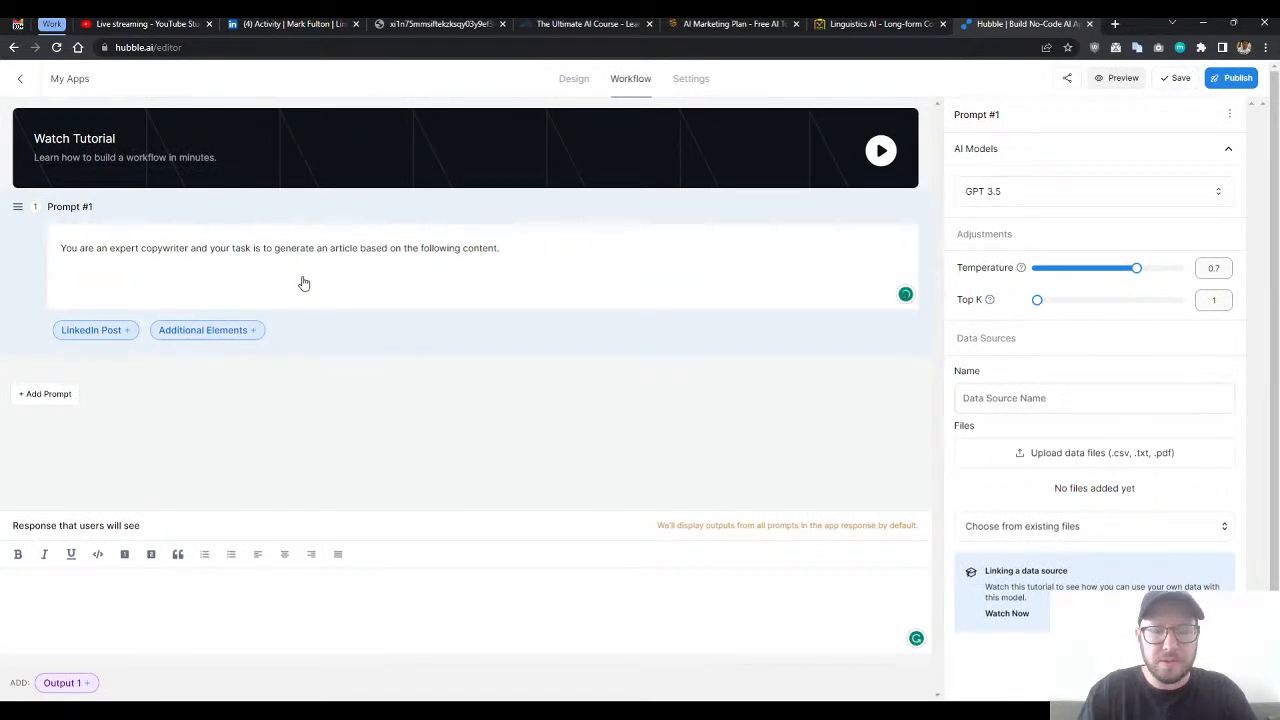
key(Return)
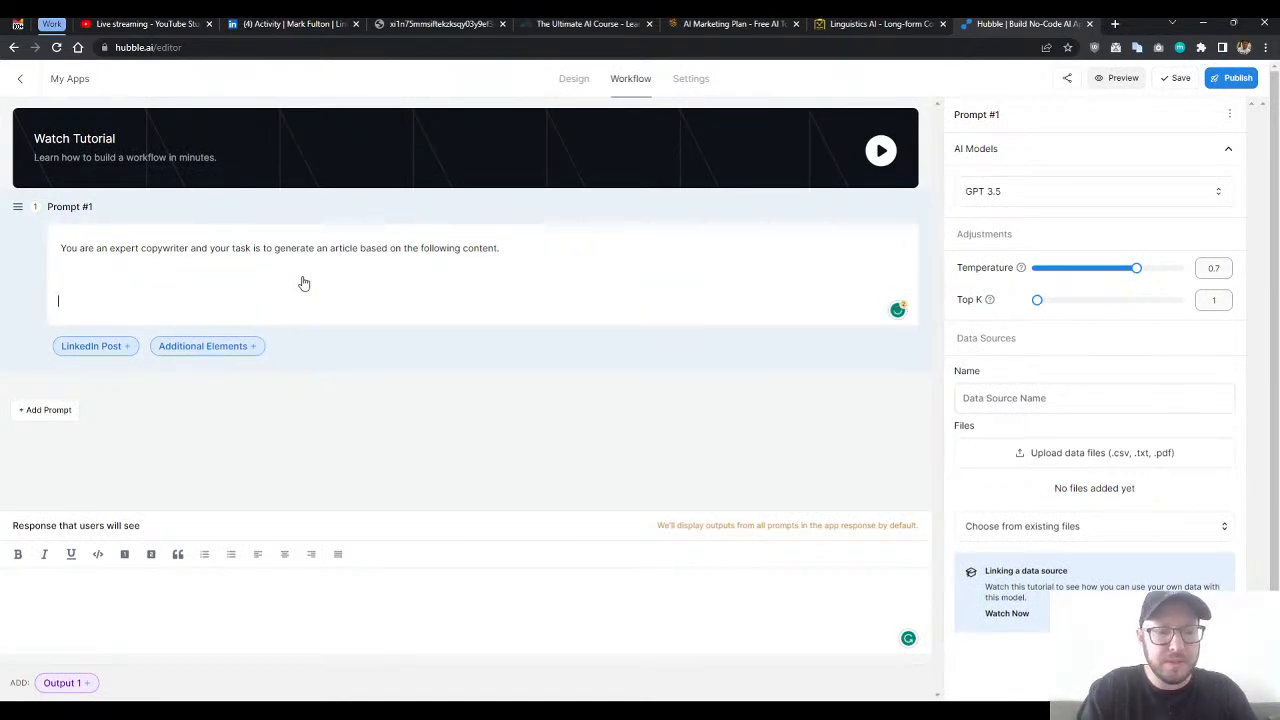
text(Conte)
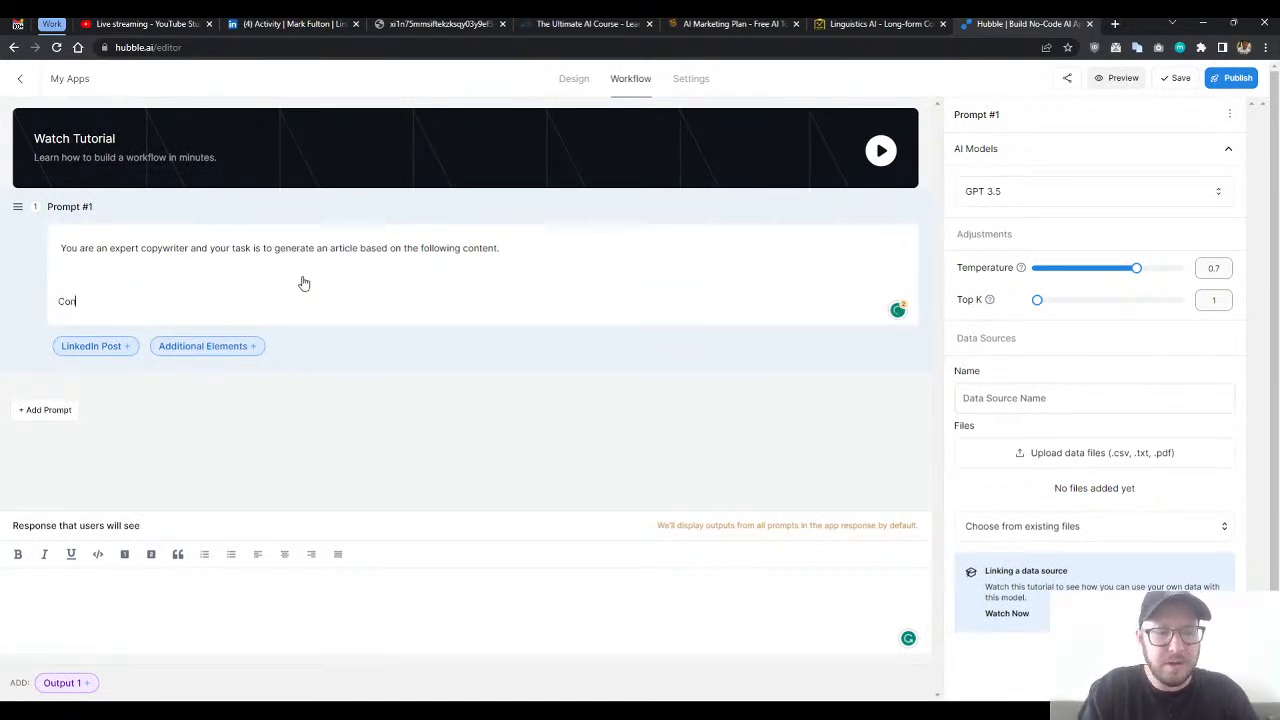
key(BackSpace)
key(BackSpace)
key(BackSpace)
key(BackSpace)
text(ONTEN)
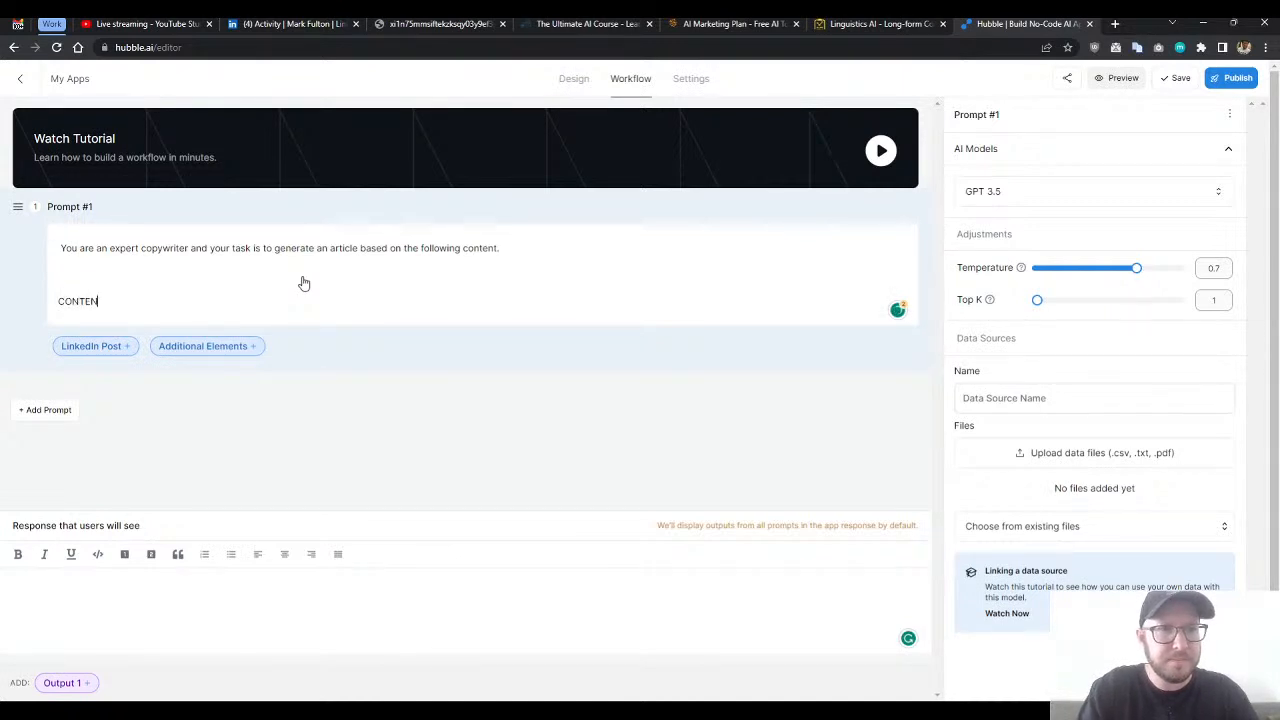
text(T:)
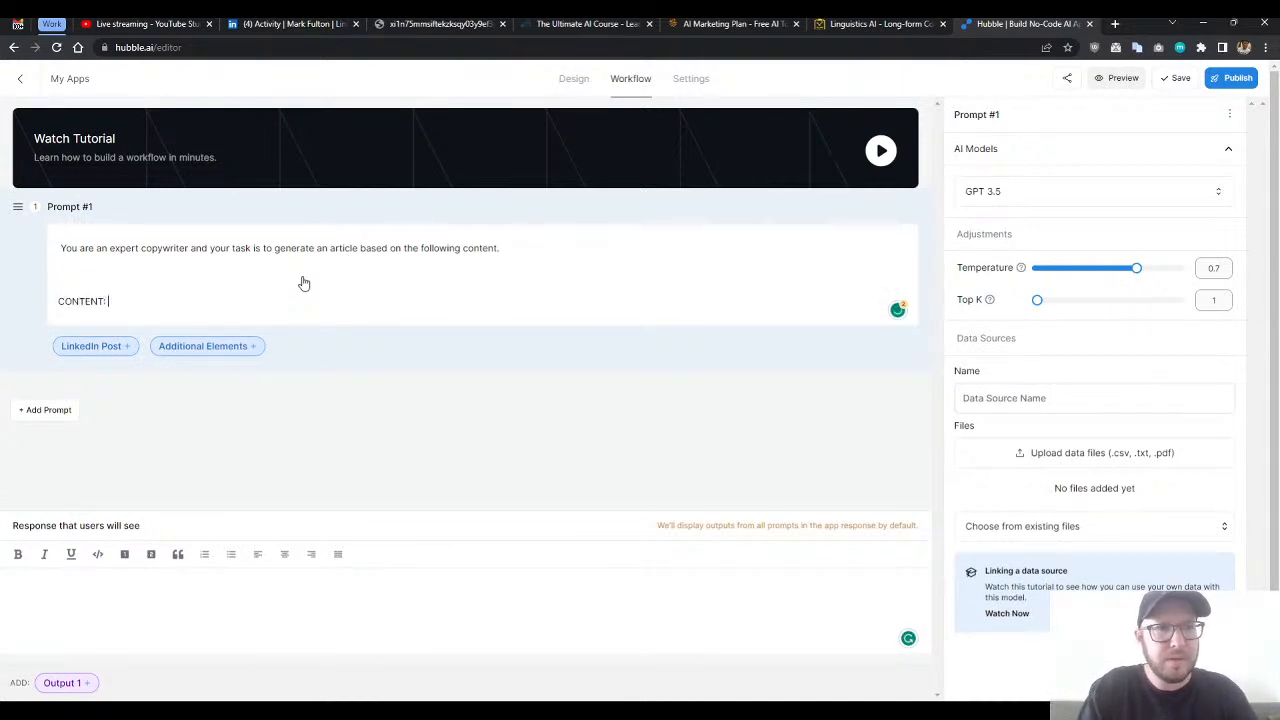
- Add an opening line of three double quotation marks below "CONTENT:" and insert the LinkedIn Post field variable on the line beneath
key(Return)
key(Return)
key(BackSpace)
text(""")
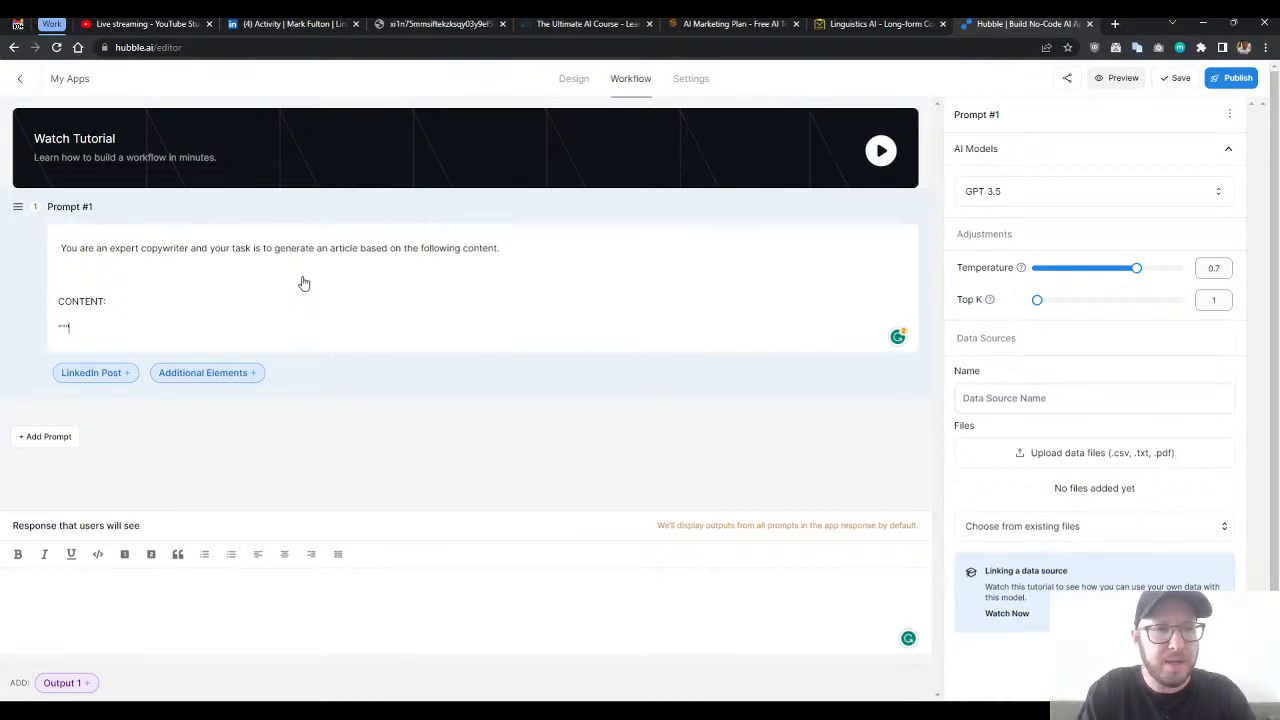
key(Return)
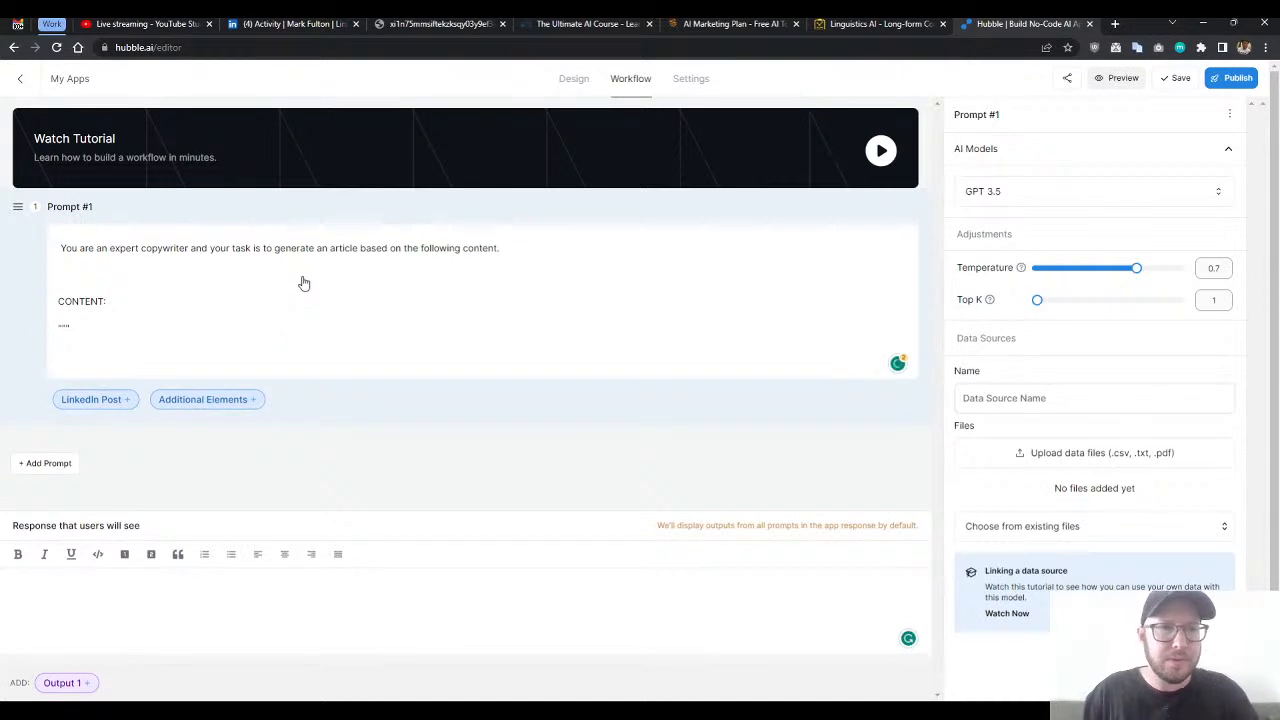
click(80, 402)
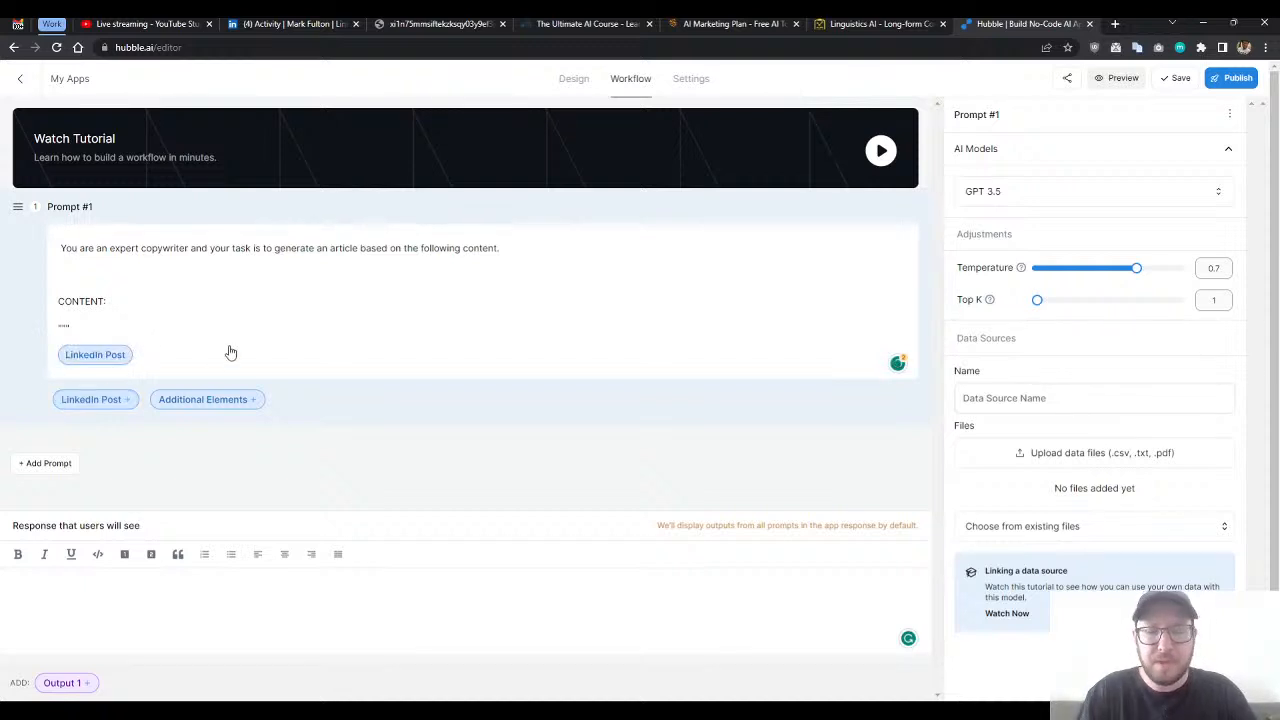
- Add a closing line of three double quotation marks beneath the LinkedIn Post variable, leaving an empty line below it
text(""")
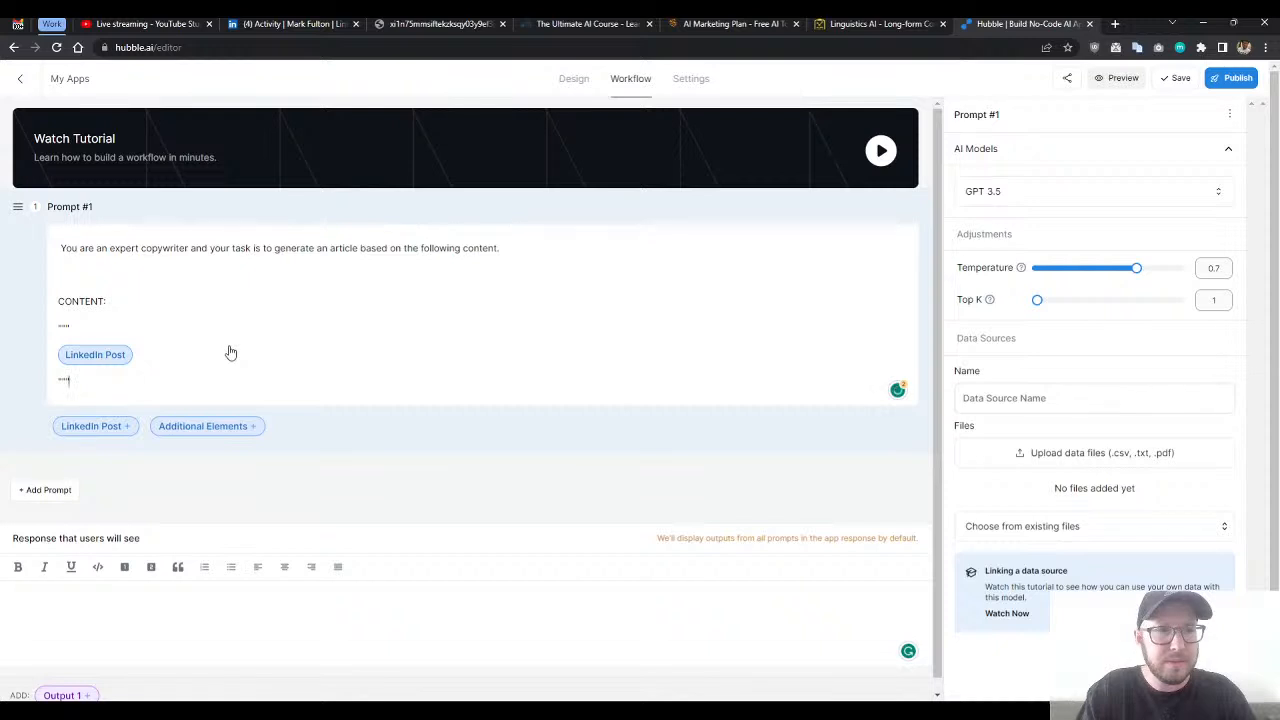
key(Return)
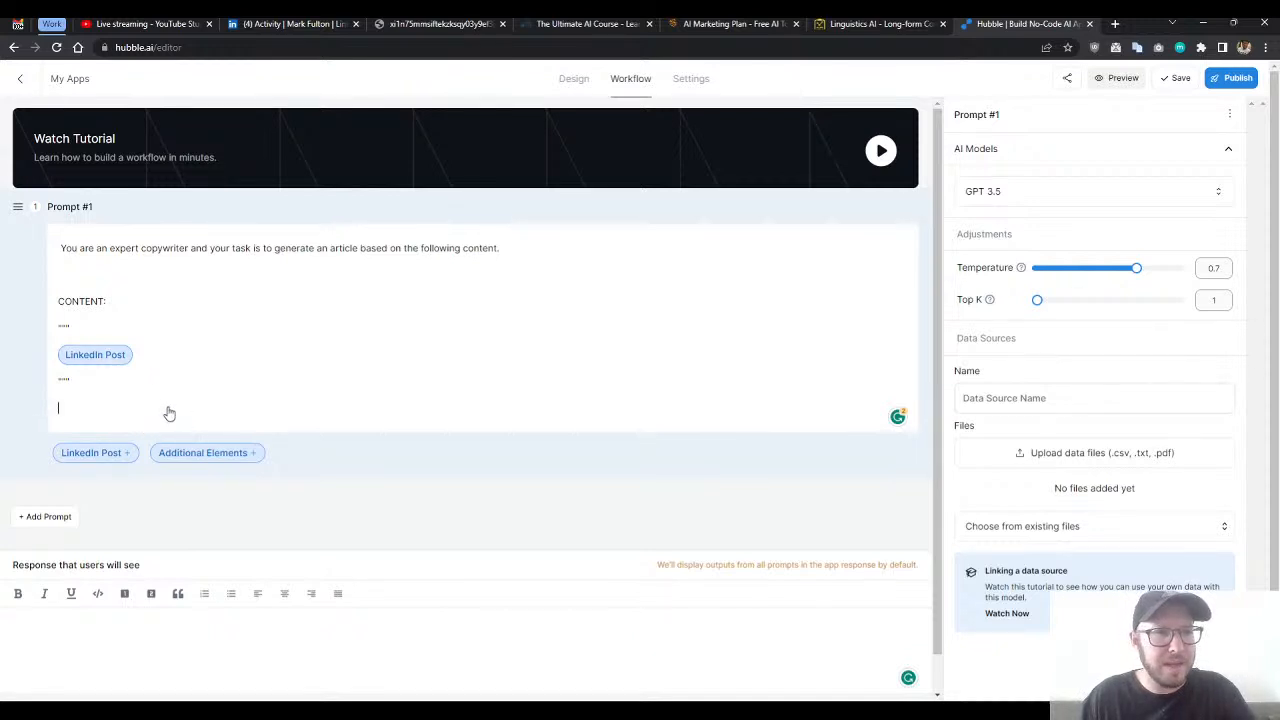
key(Return)
key(BackSpace)
key(Return)
- Write "Please also include the following additional elements within the article:" in Prompt #1 and insert the Additional Elements variable after it
text(Please also )
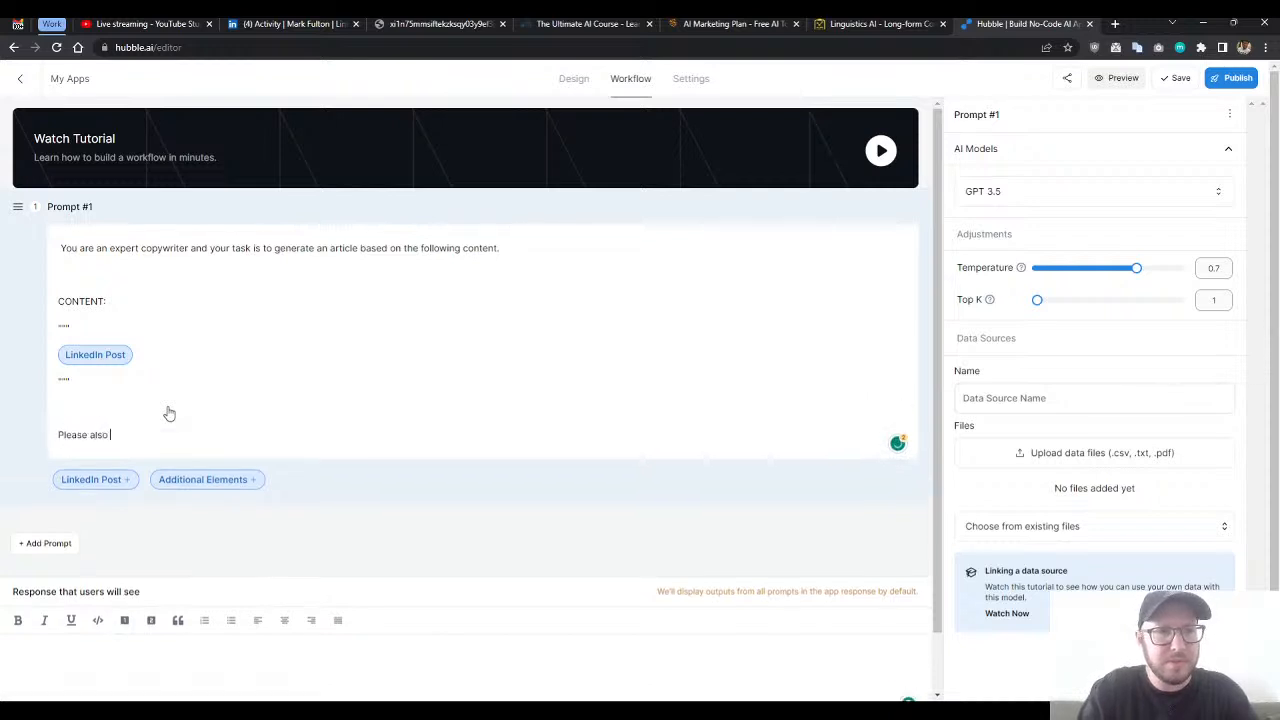
text(include th)
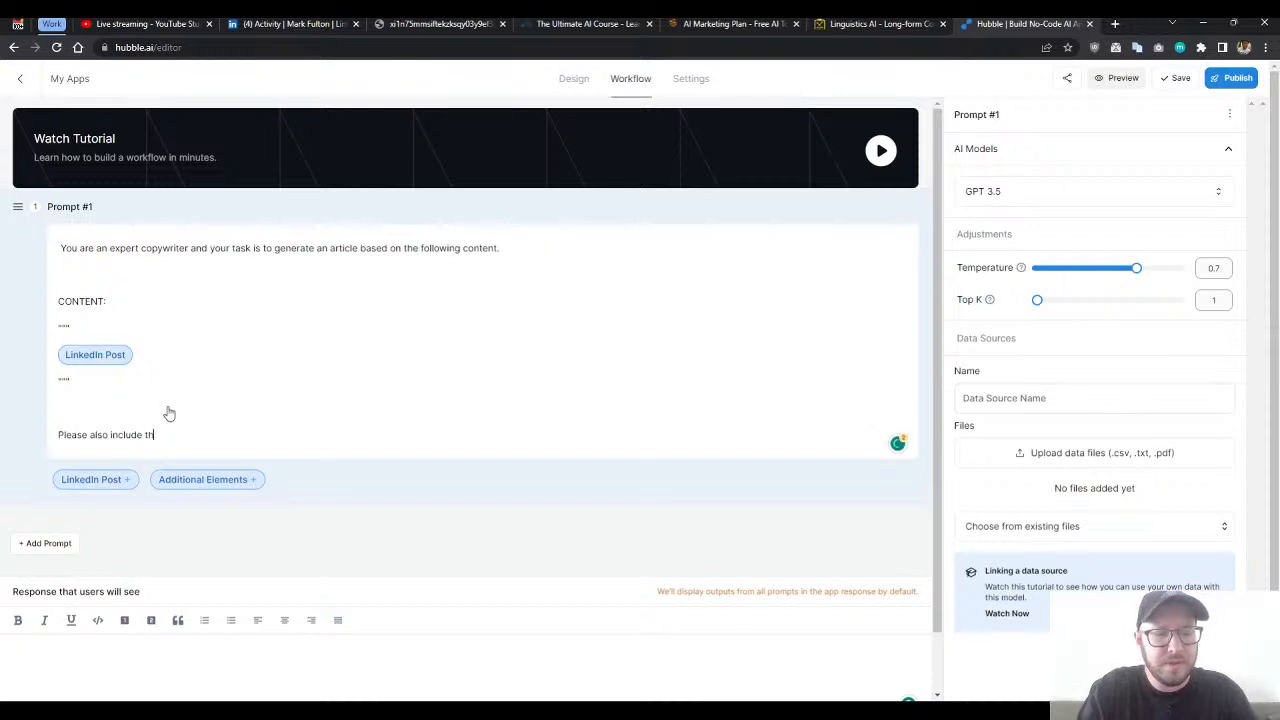
text(e following addtion)
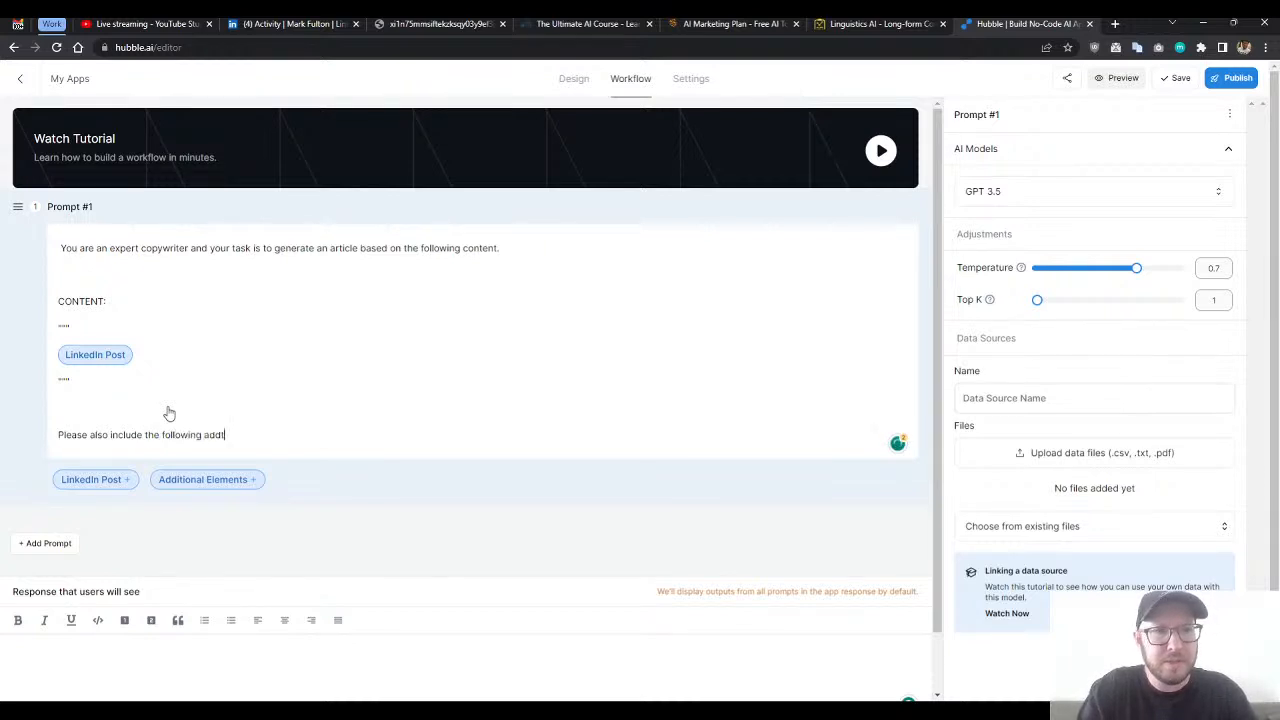
key(BackSpace)
key(BackSpace)
key(BackSpace)
key(BackSpace)
text(itional elements)
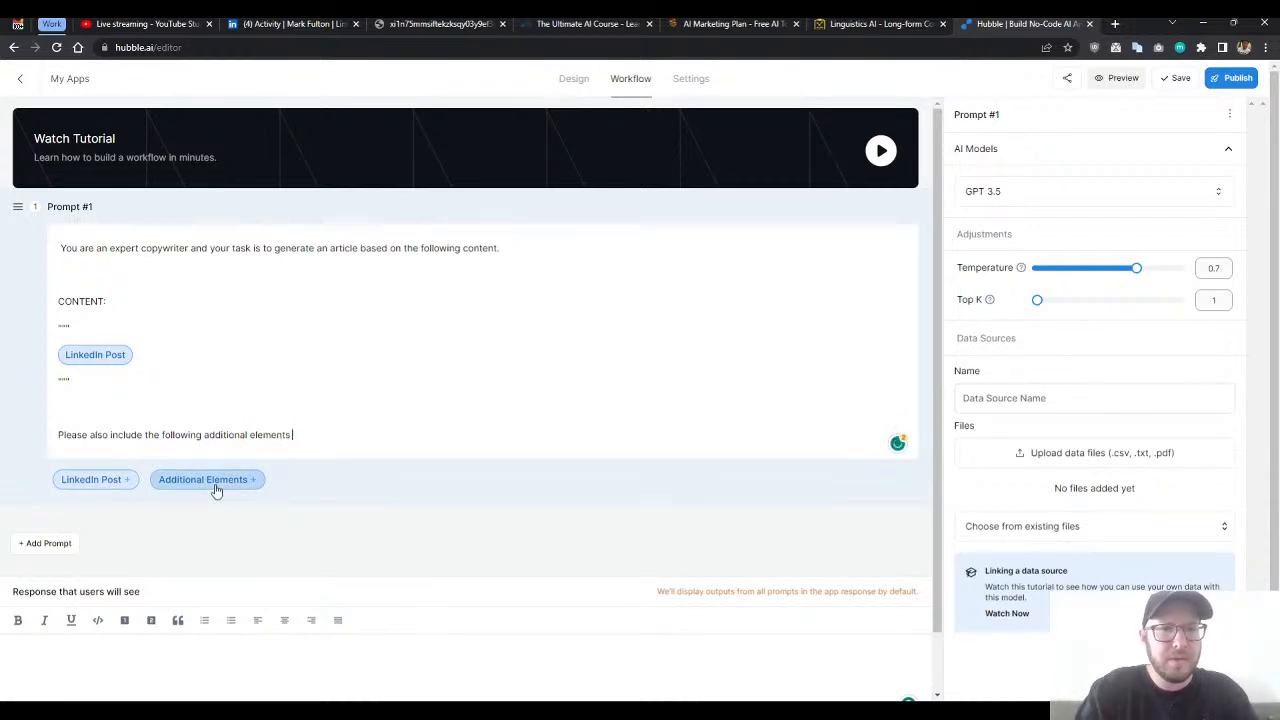
text(: within the)
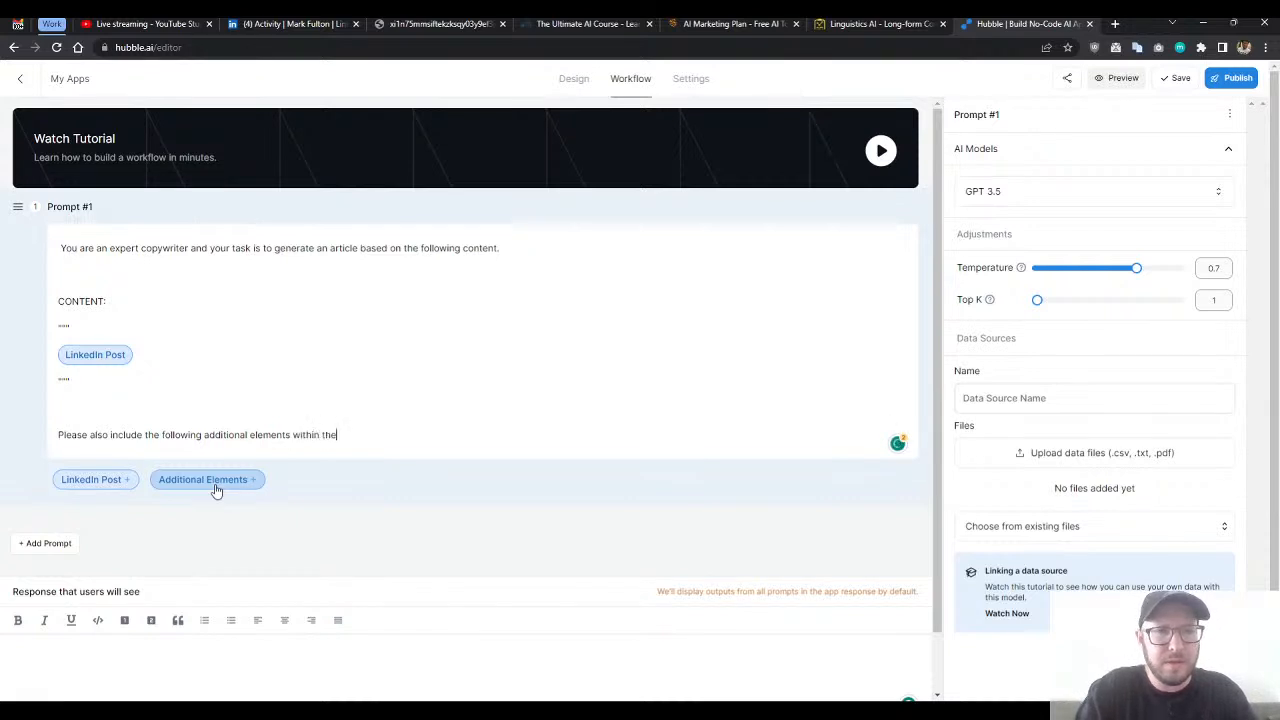
text( article)
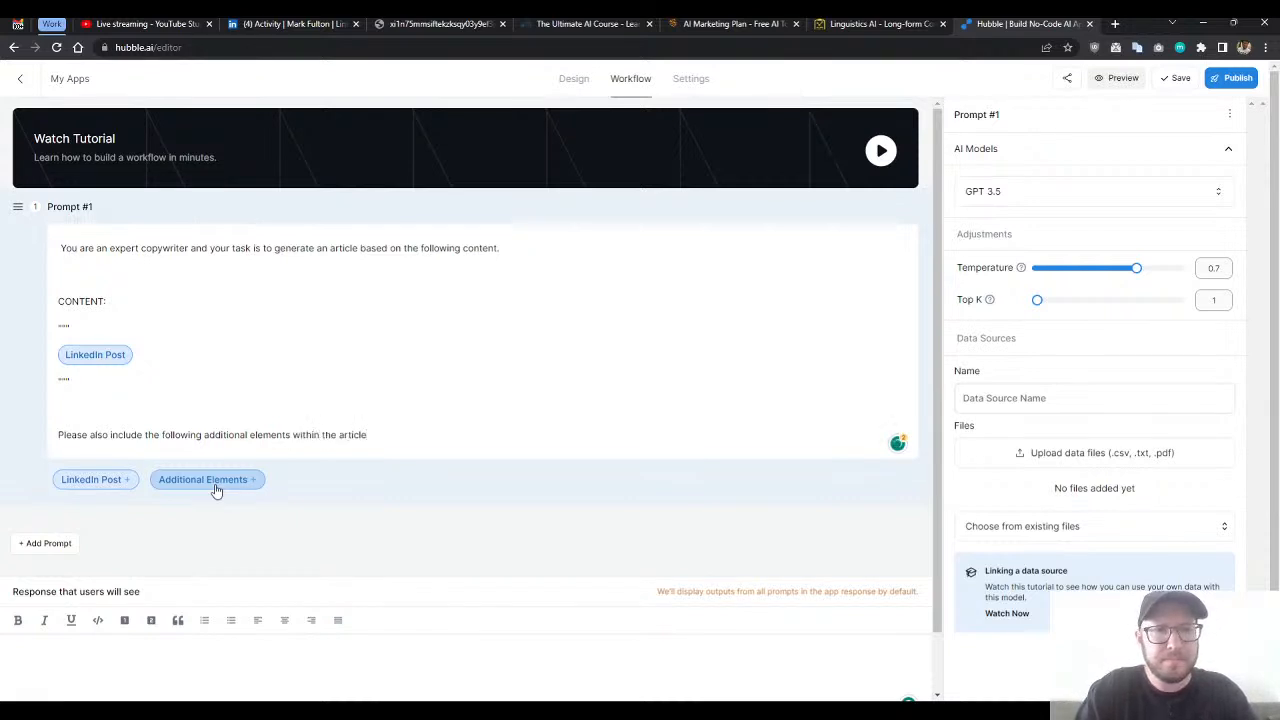
text(:)
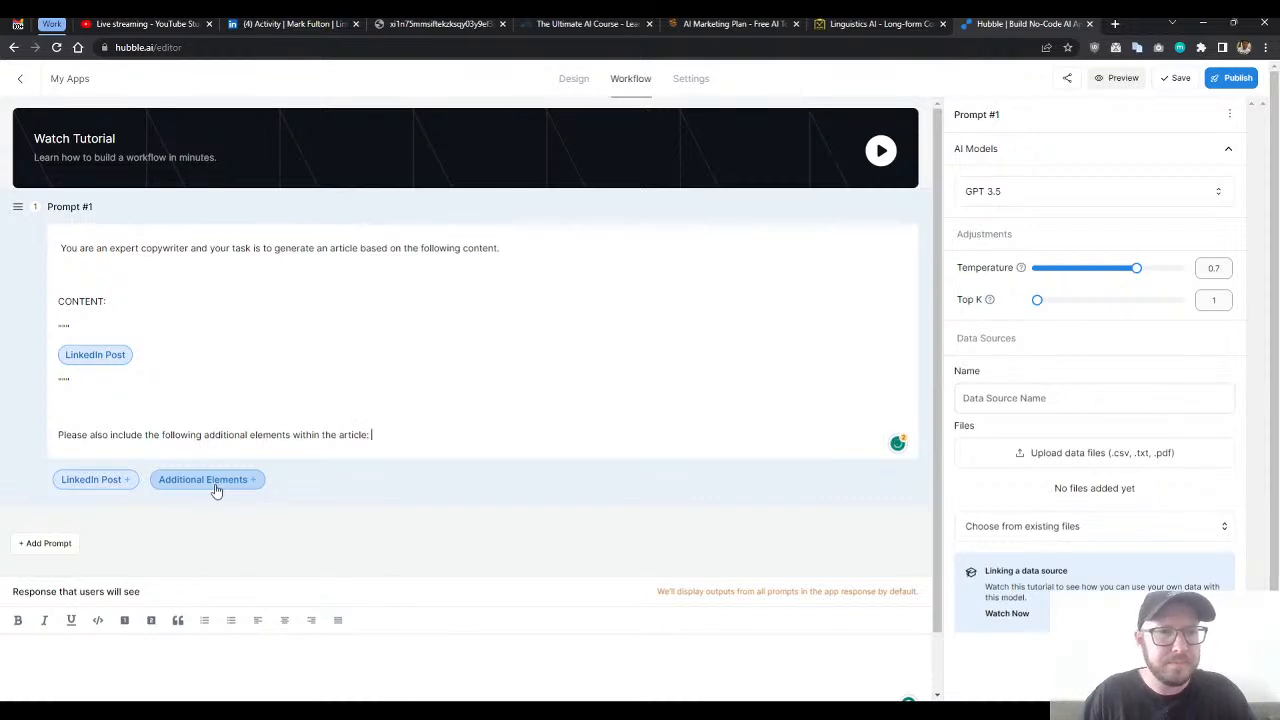
click(216, 490)
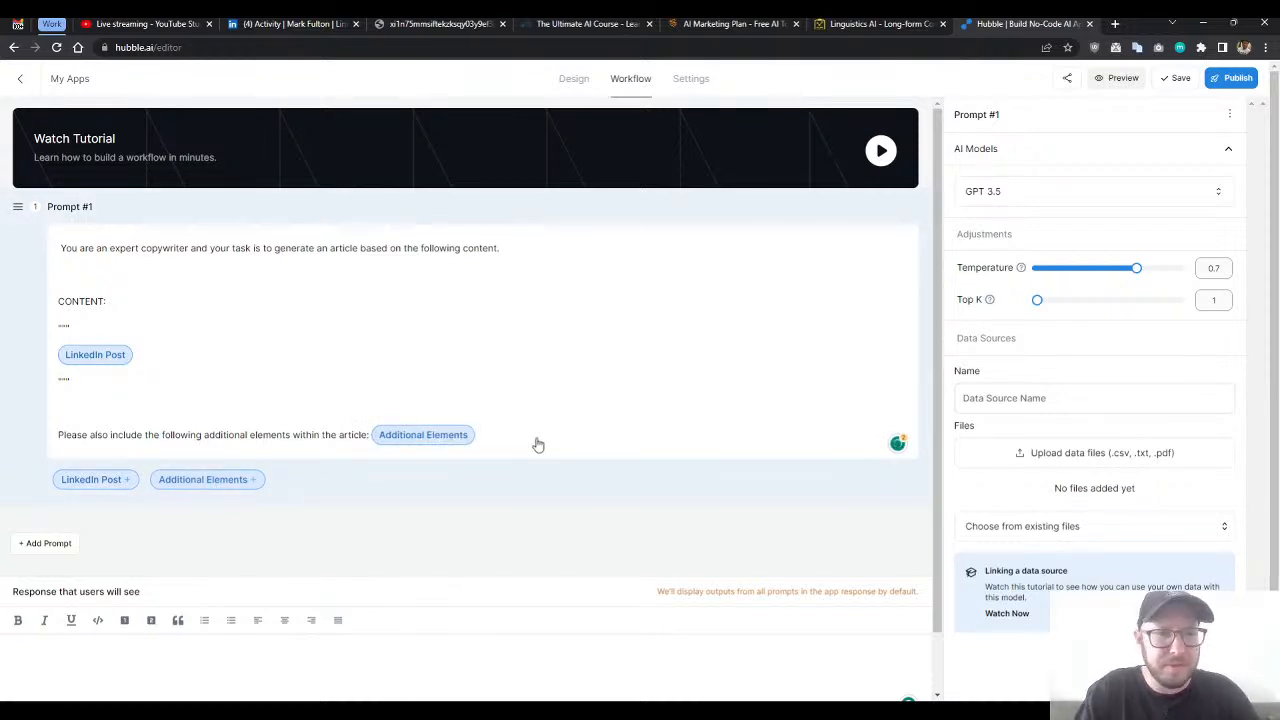
- Add the line "Use markdown in your response." below the additional elements sentence, leaving an empty line between them
key(Return)
key(Return)
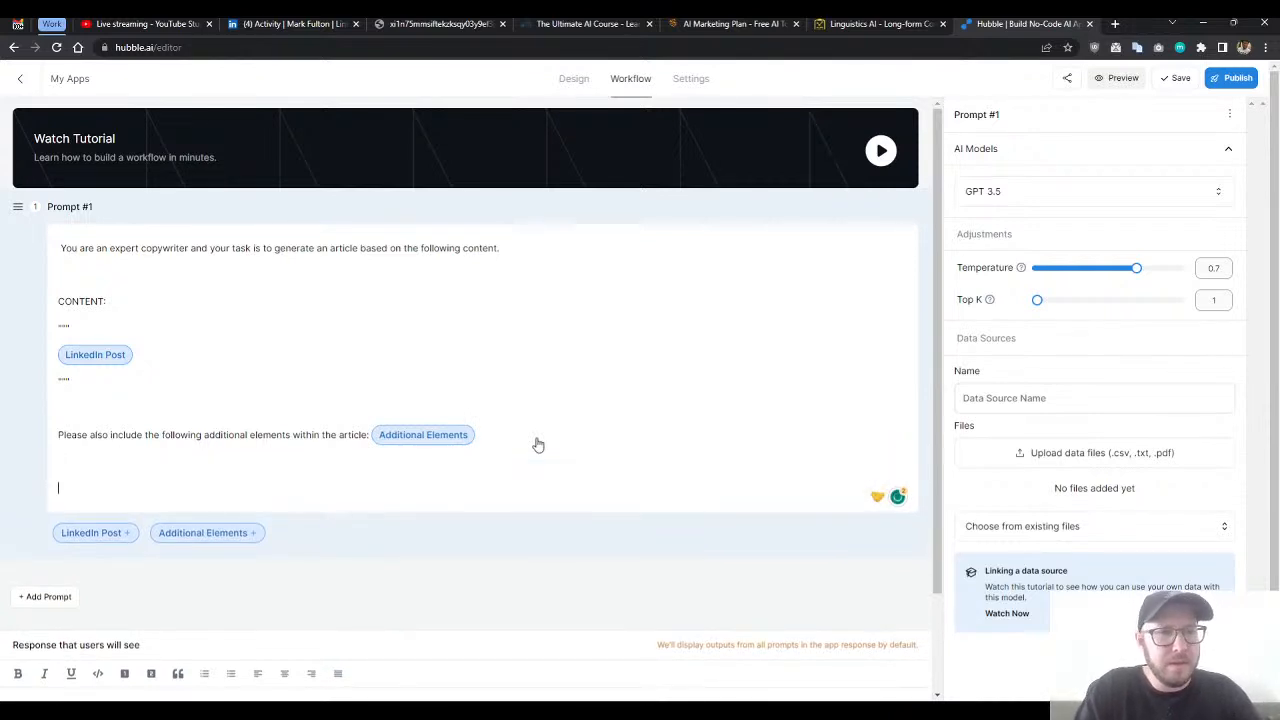
text(Use)
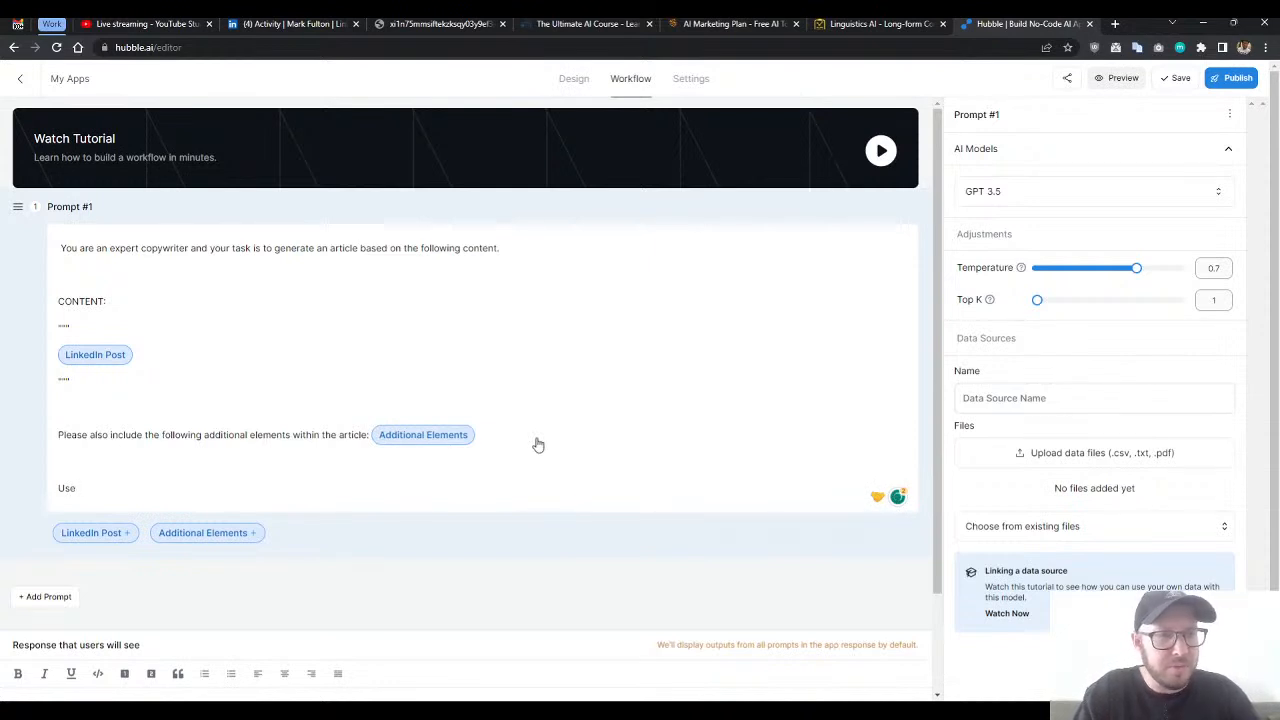
text( mark)
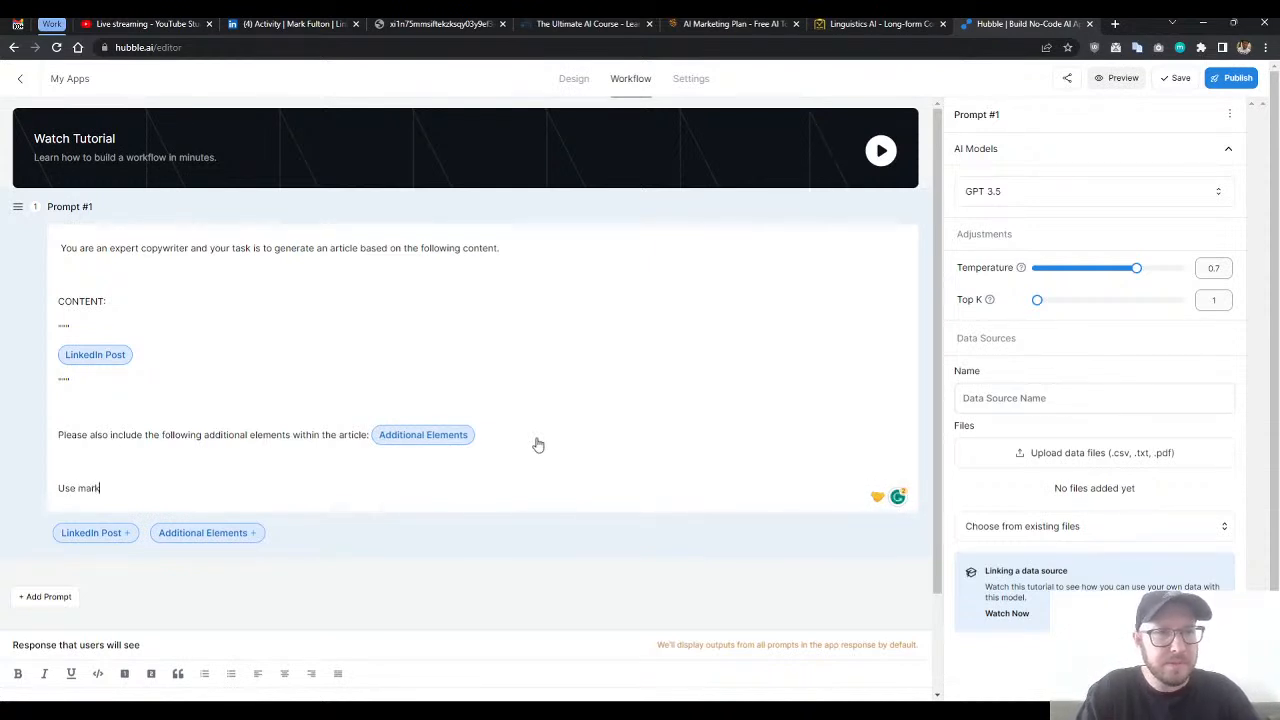
text(w)
key(BackSpace)
text(down in your response.)
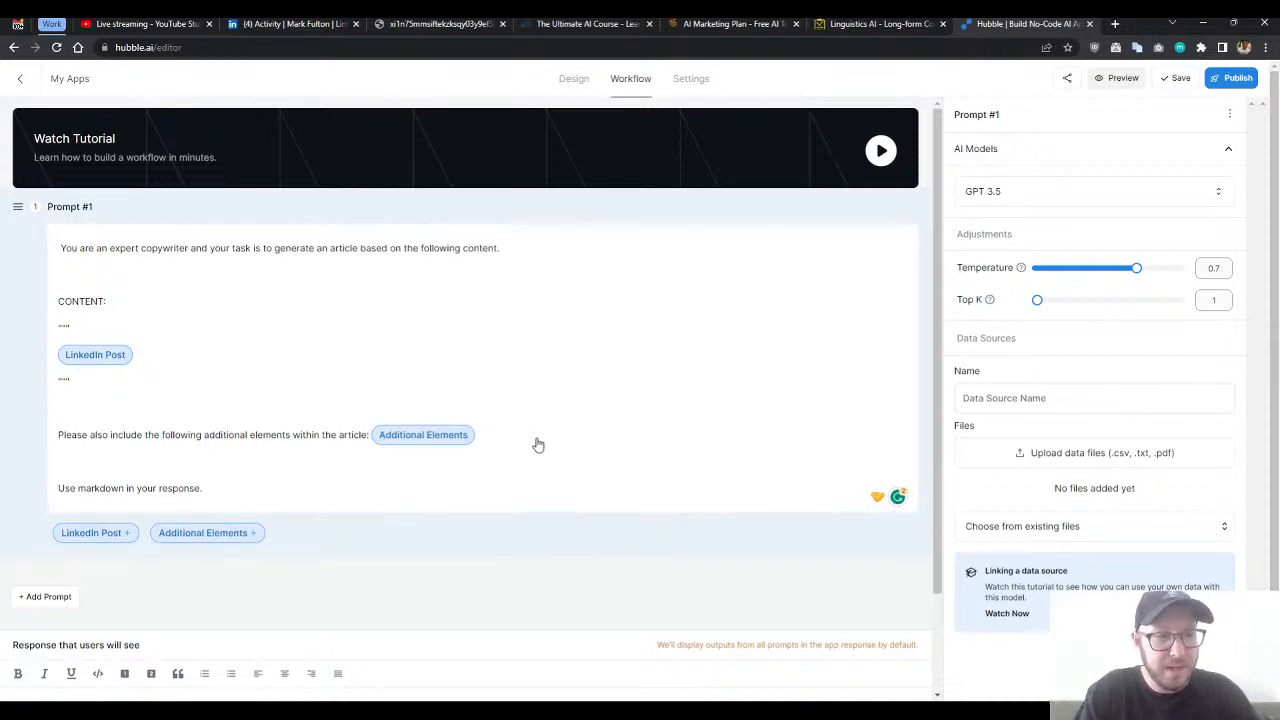
- Start the line "Include heading titles with" on the empty line above the markdown instruction
text(In)
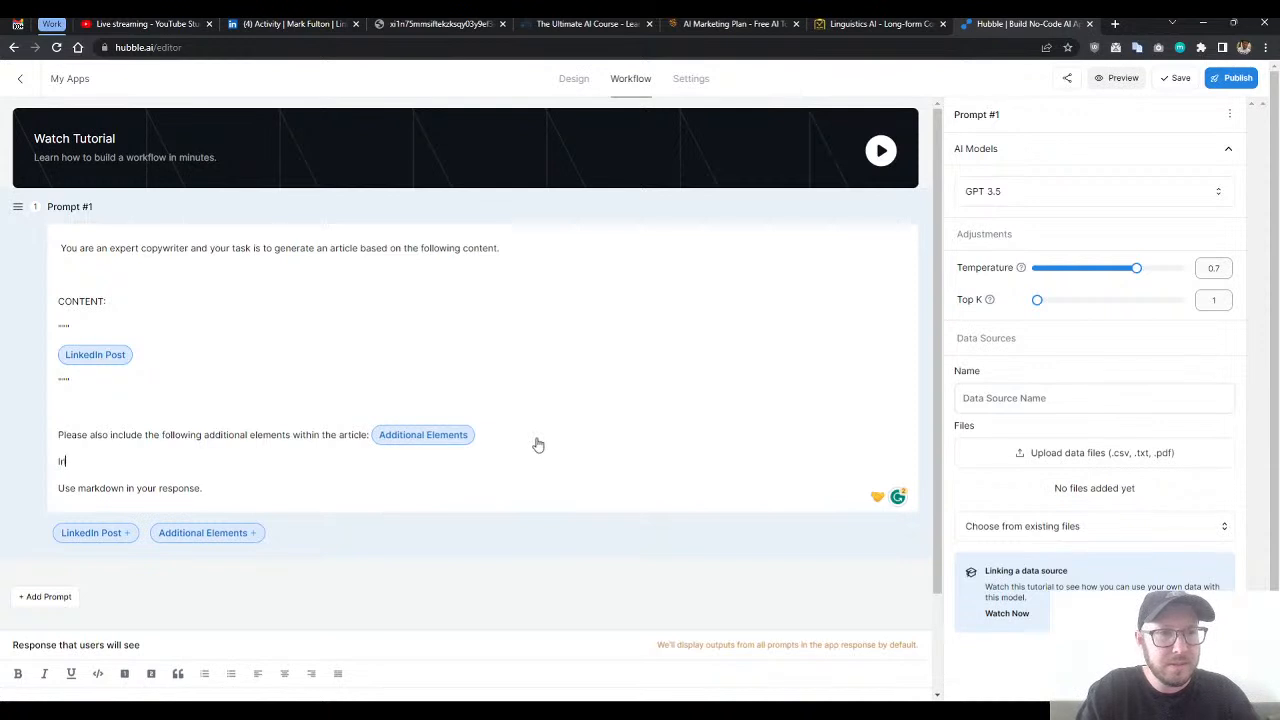
text(clude he)
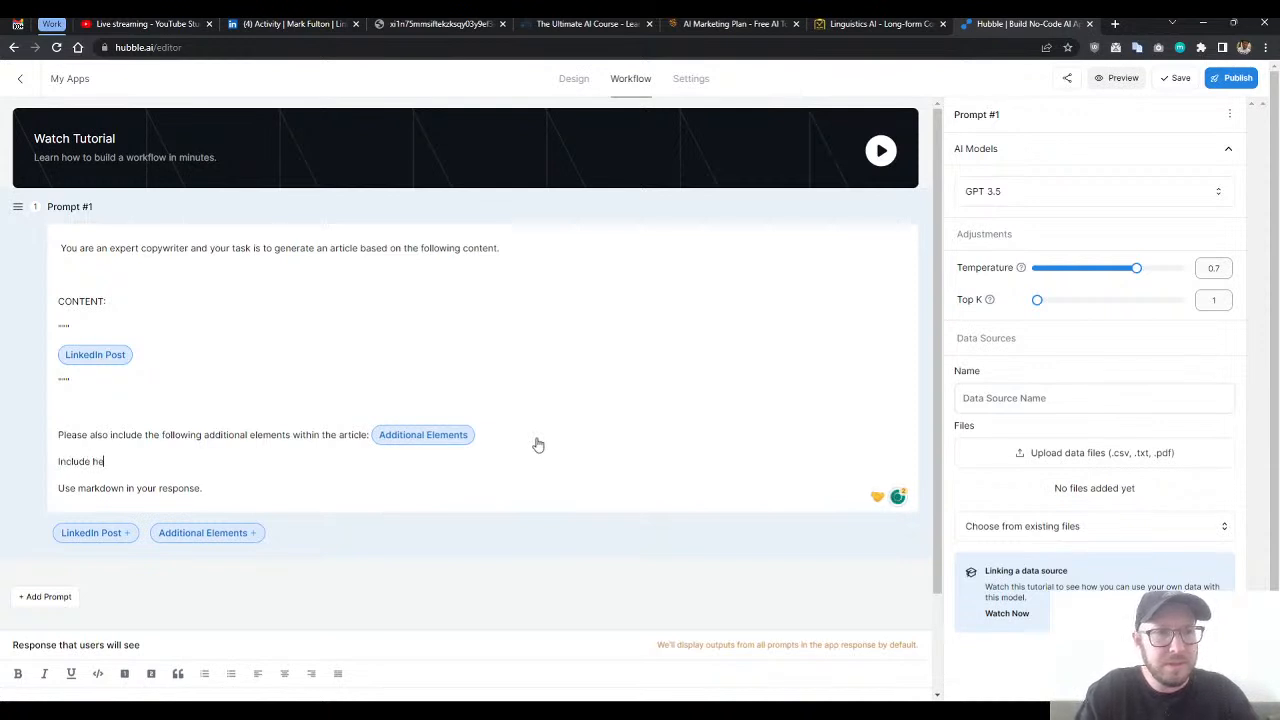
text(ading )
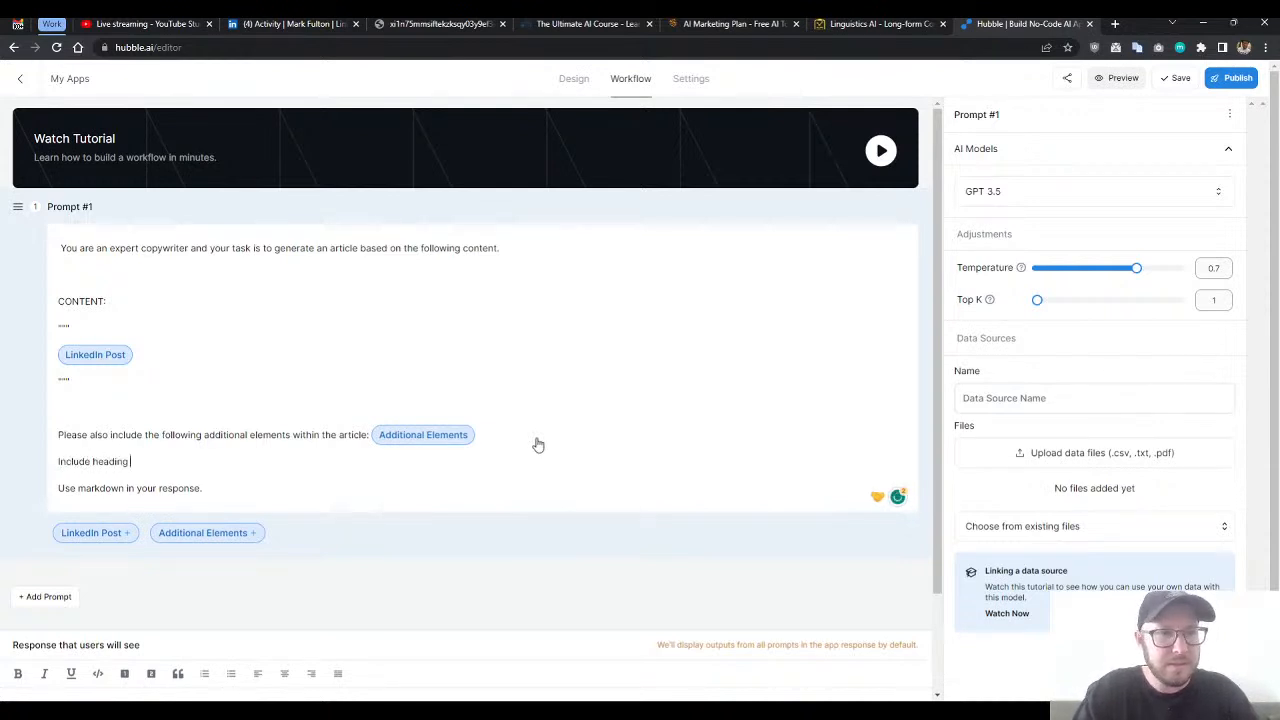
text(l)
text(itle )
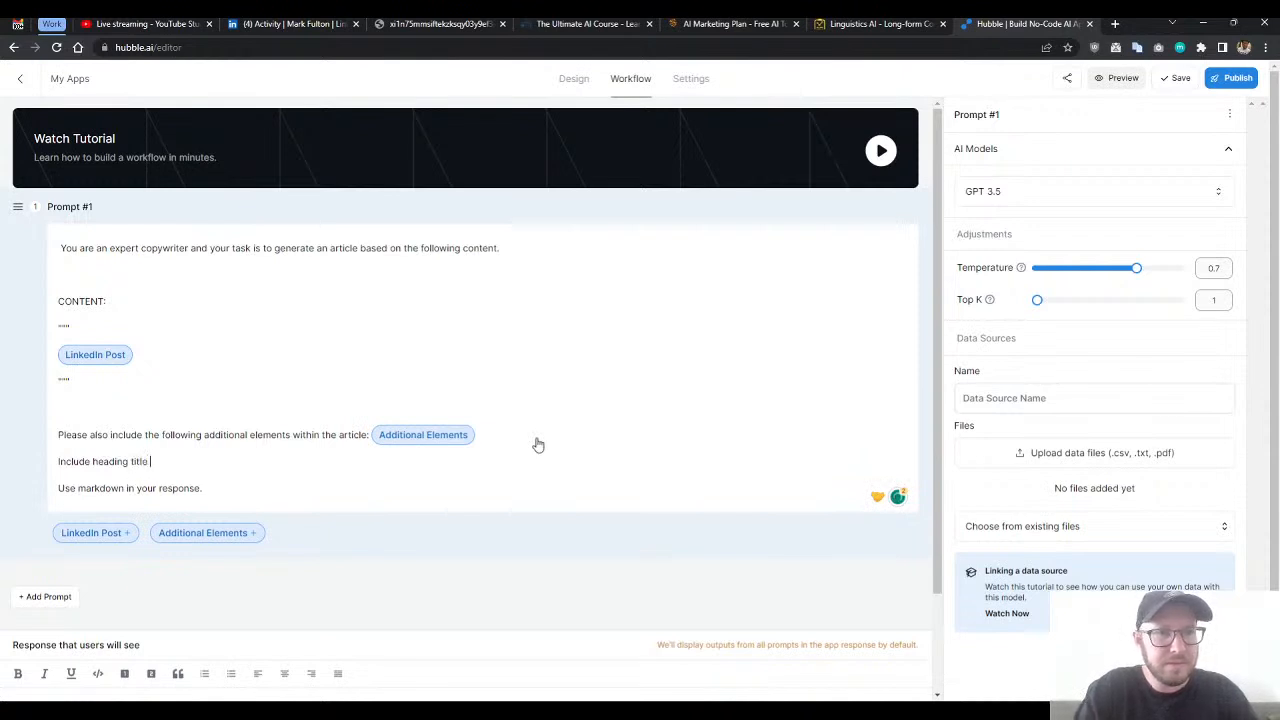
text(swith the)
key(BackSpace)
key(BackSpace)
key(BackSpace)
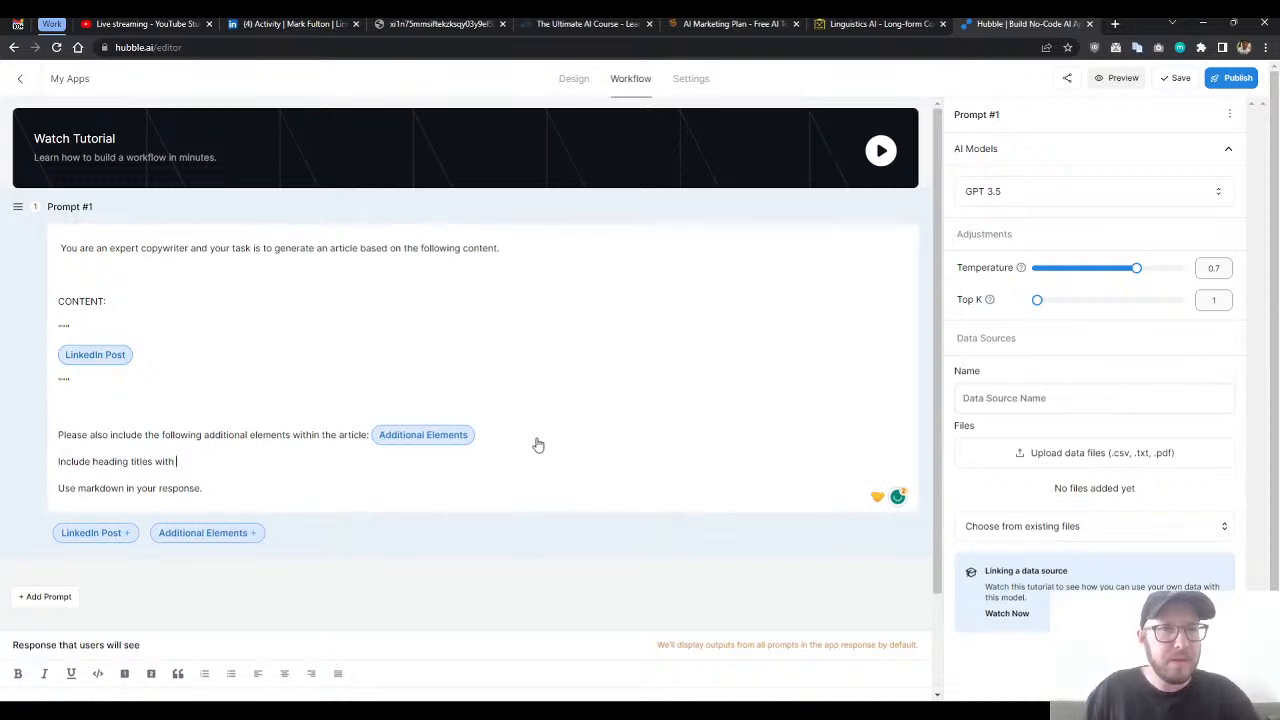
- Add a short text input above the LinkedIn Post field of the form and label it "Target Keyword"
click(566, 84)
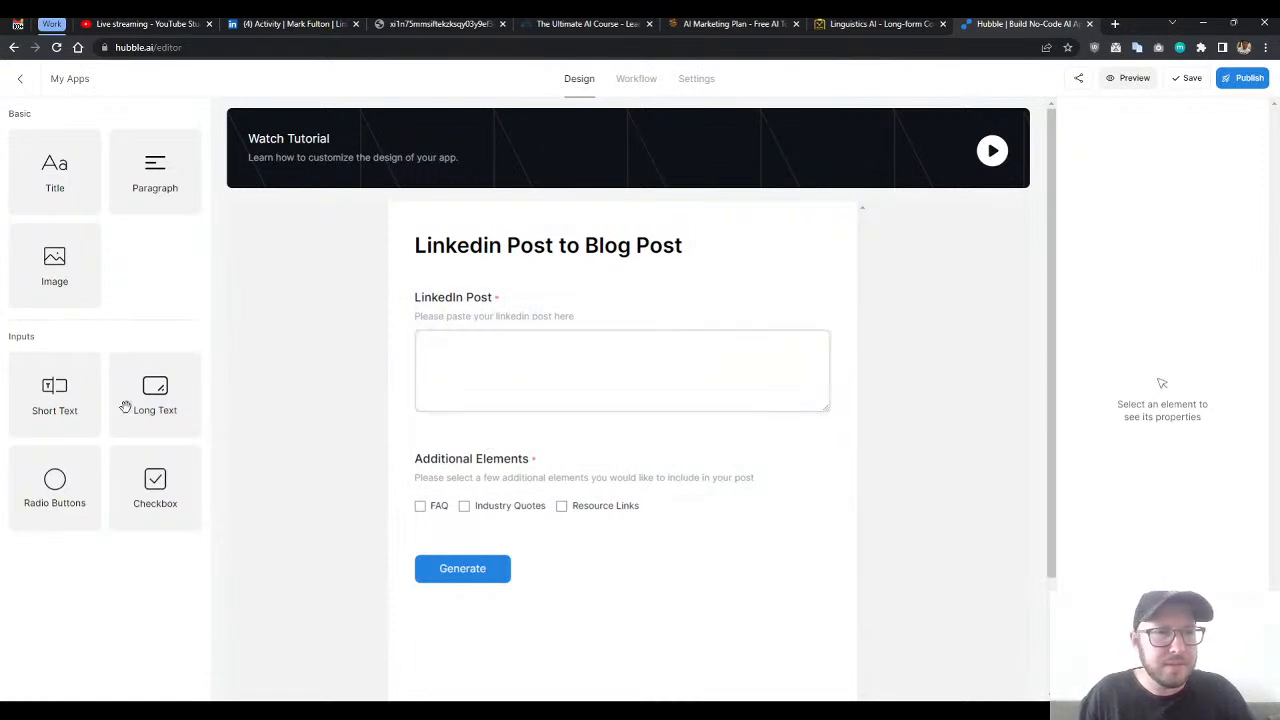
drag(60, 408, 503, 317)
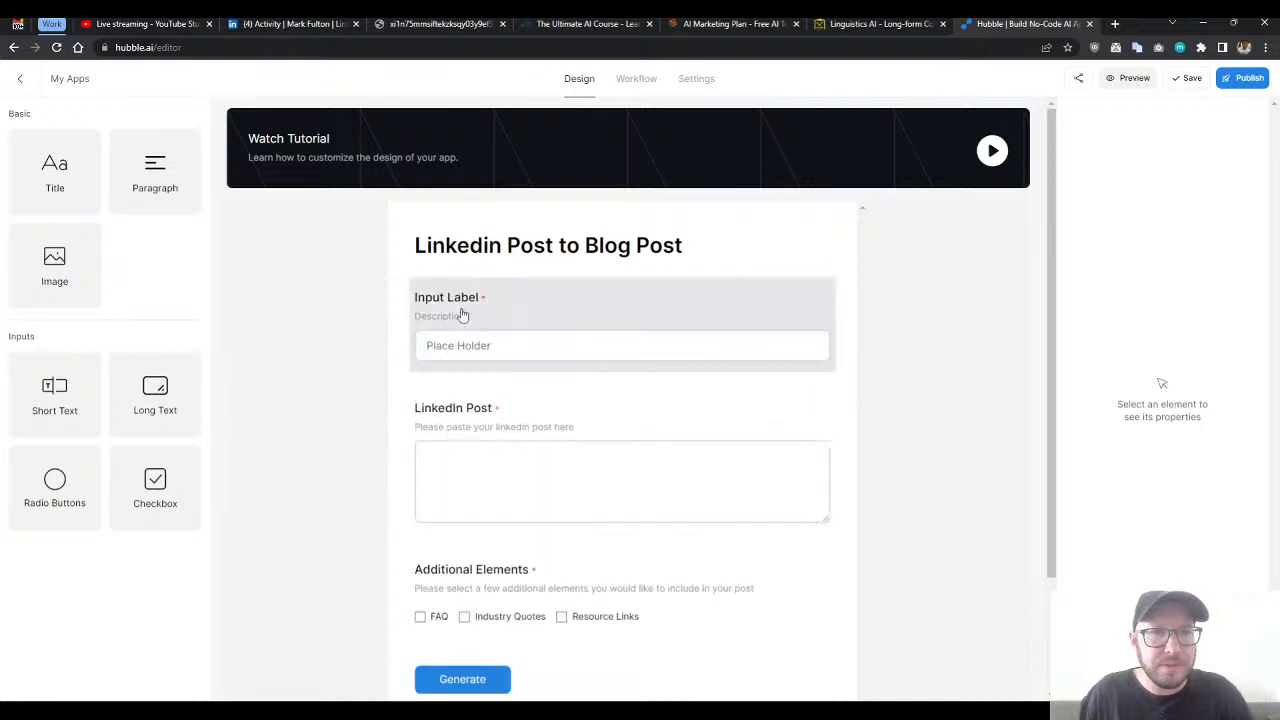
double_click(462, 298)
drag(1133, 177, 1063, 182)
text(Target)
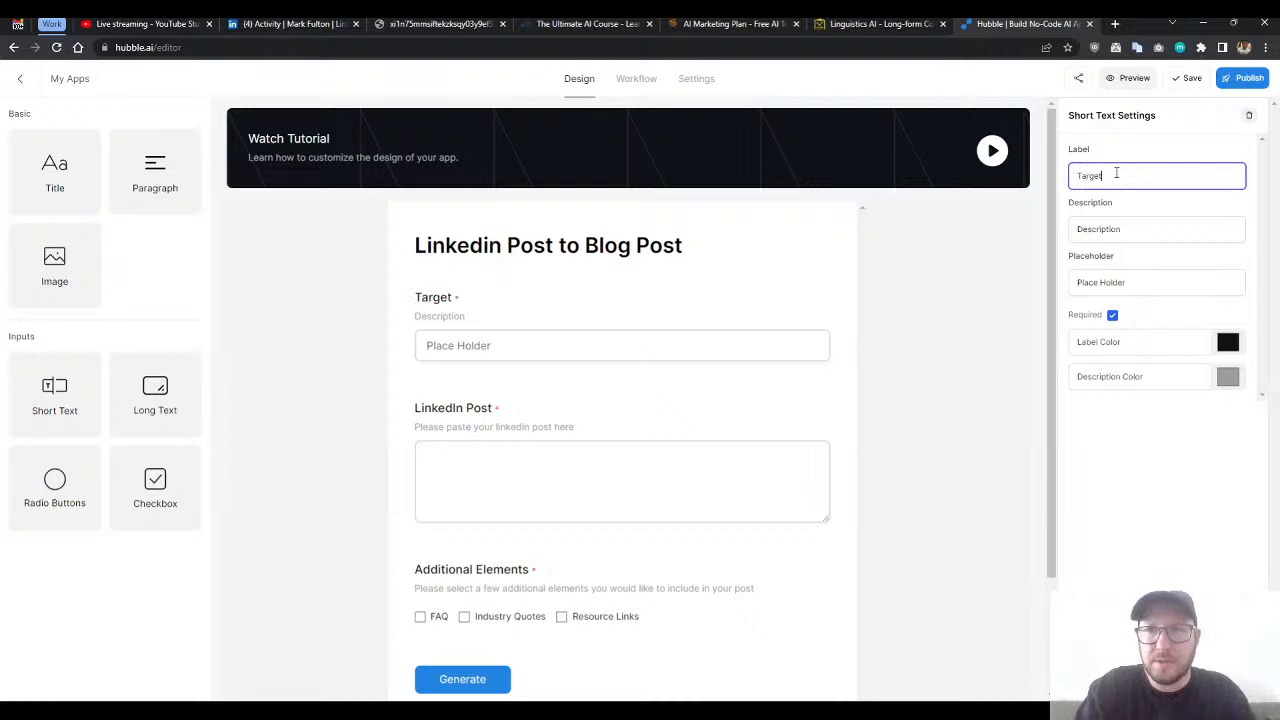
text( Keyword)
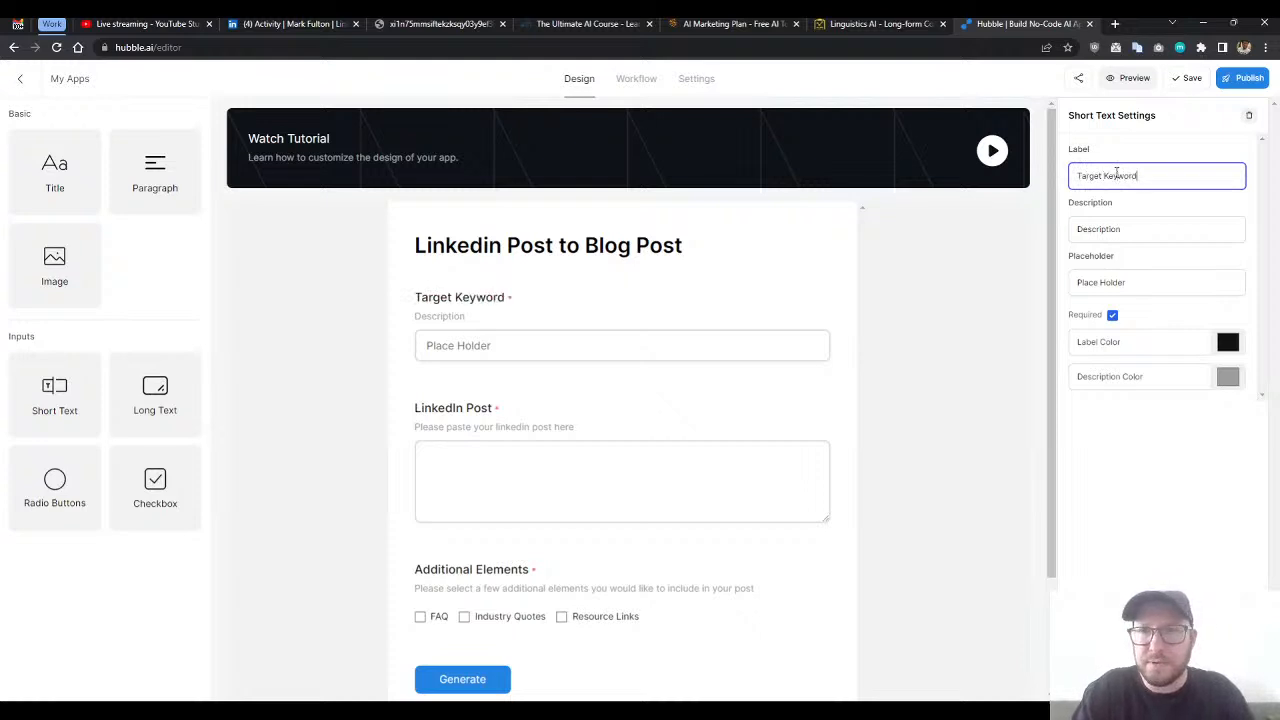
- Set the Target Keyword input's description to "Enter your desired target keyword" and clear its placeholder text
click(1145, 230)
drag(1127, 228, 1079, 229)
double_click(1155, 228)
text(Enter your desi)
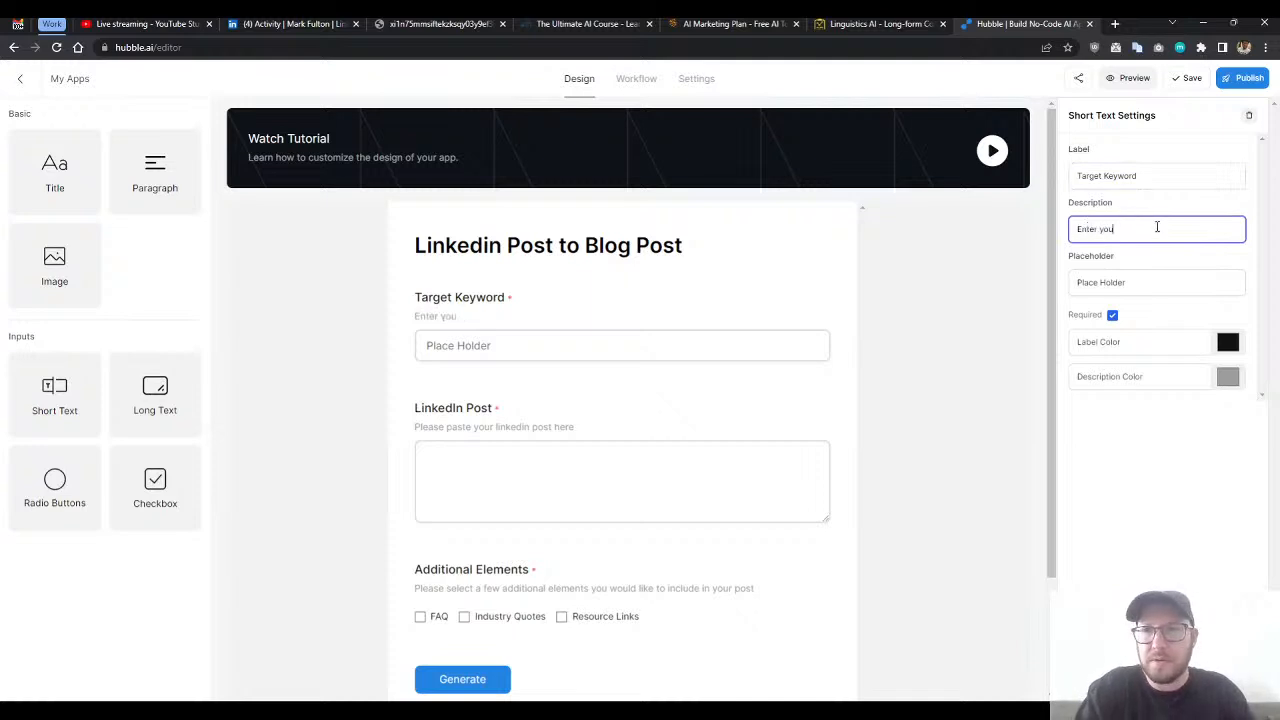
text(arge)
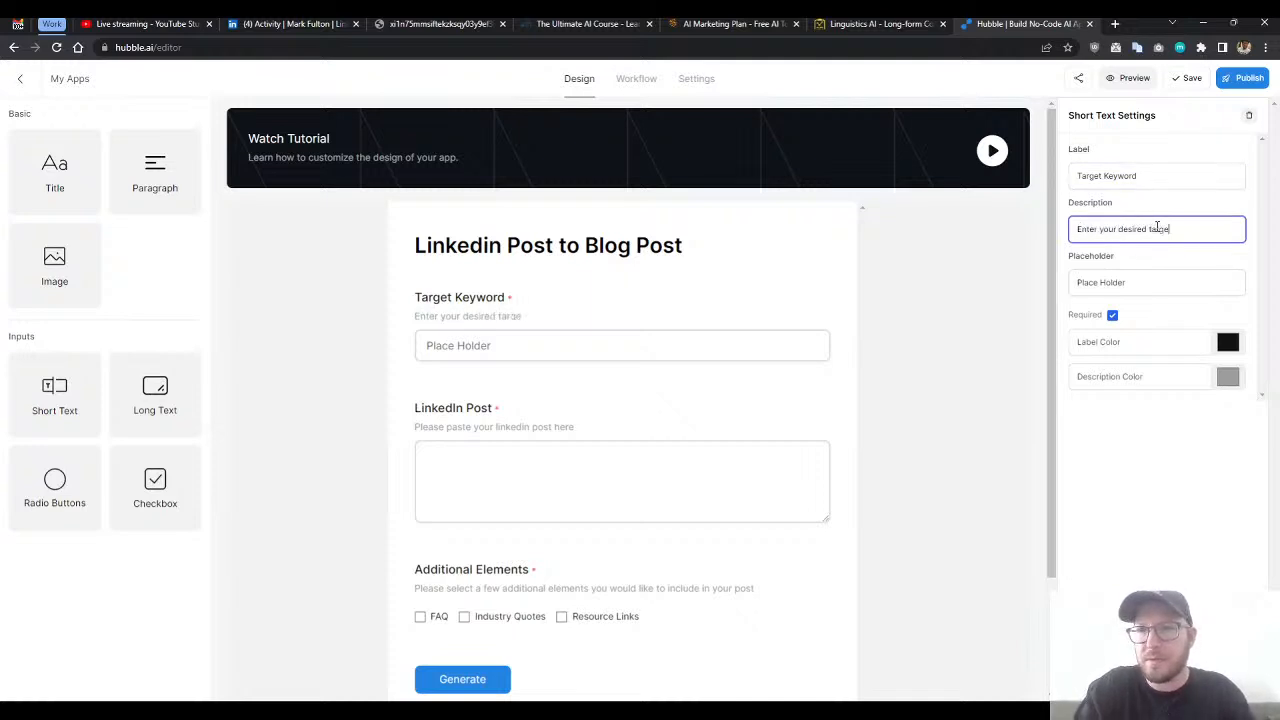
text(t keyword)
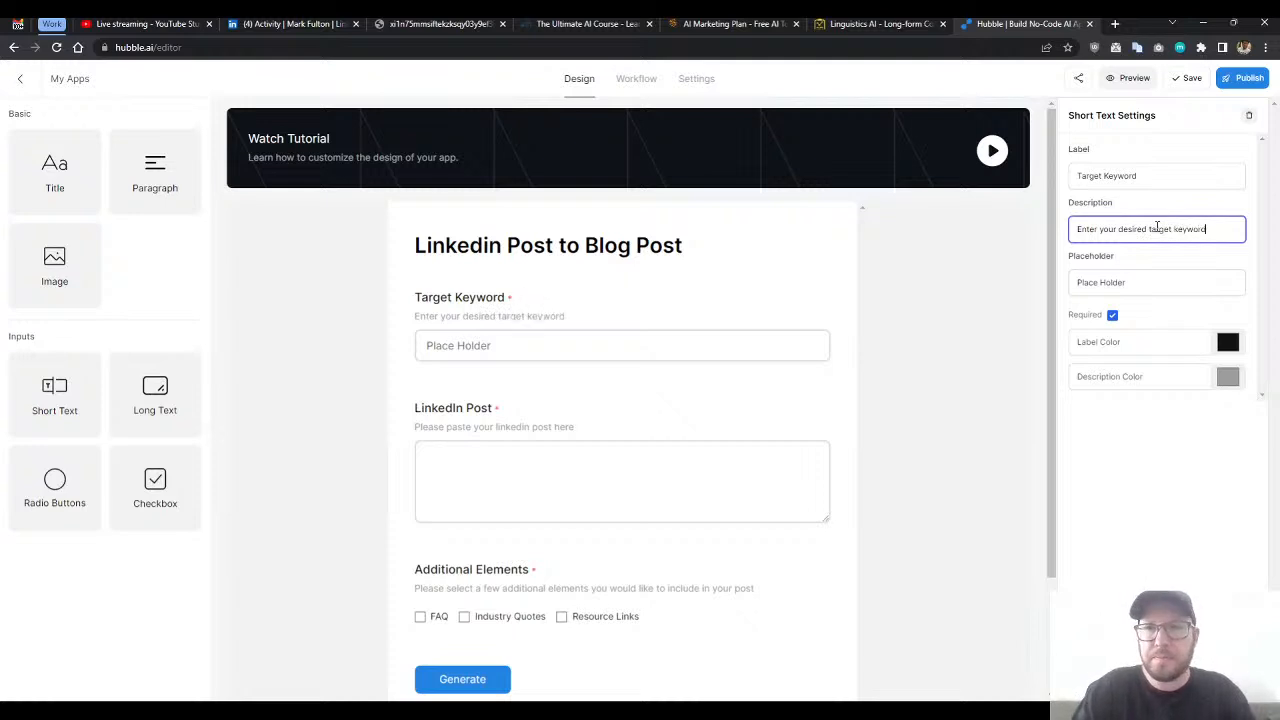
click(1082, 284)
double_click(1082, 284)
key(ctrl+a)
key(BackSpace)
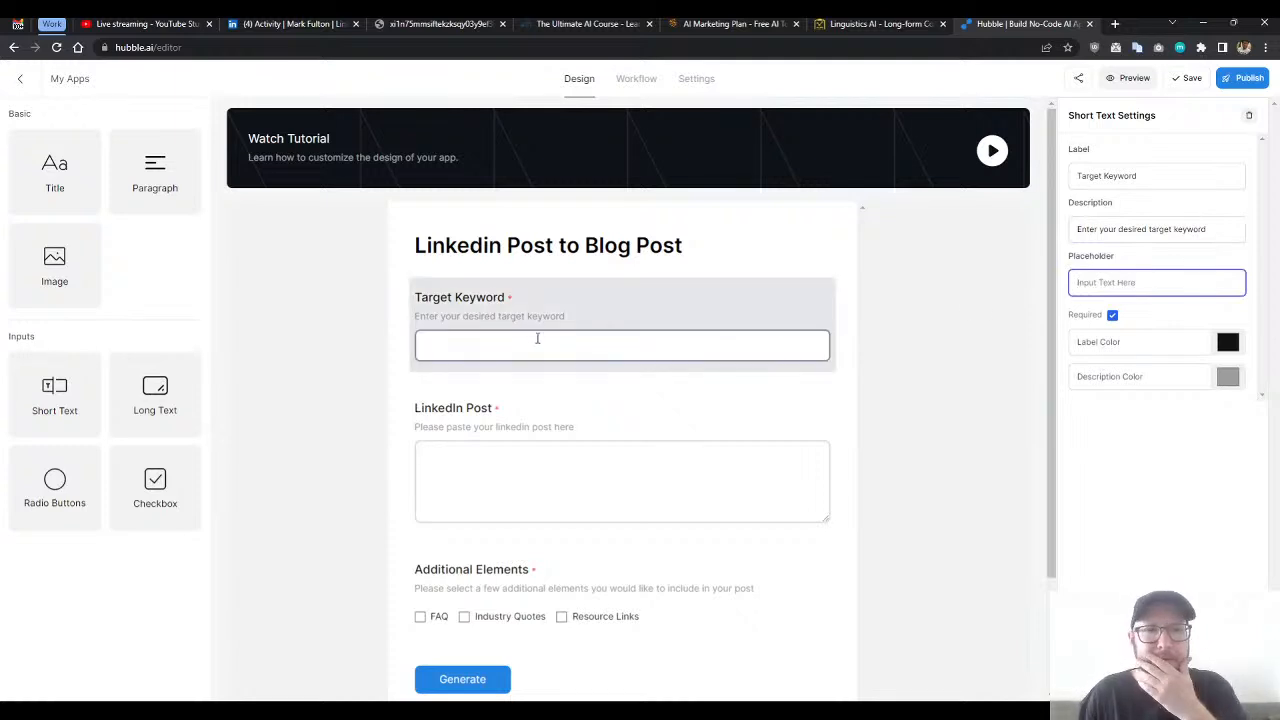
- Extend the Target Keyword input's label to "Target Keyword or Phrase"
click(1162, 178)
text(or Phrase)
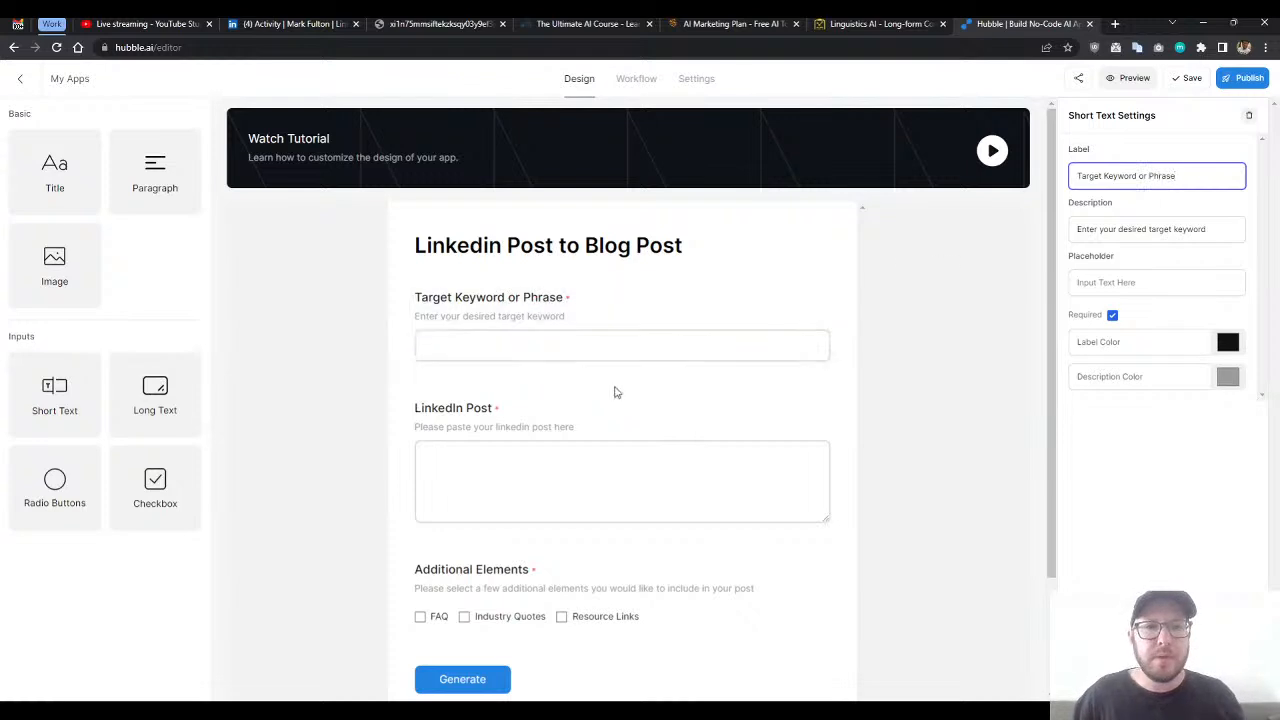
click(530, 390)
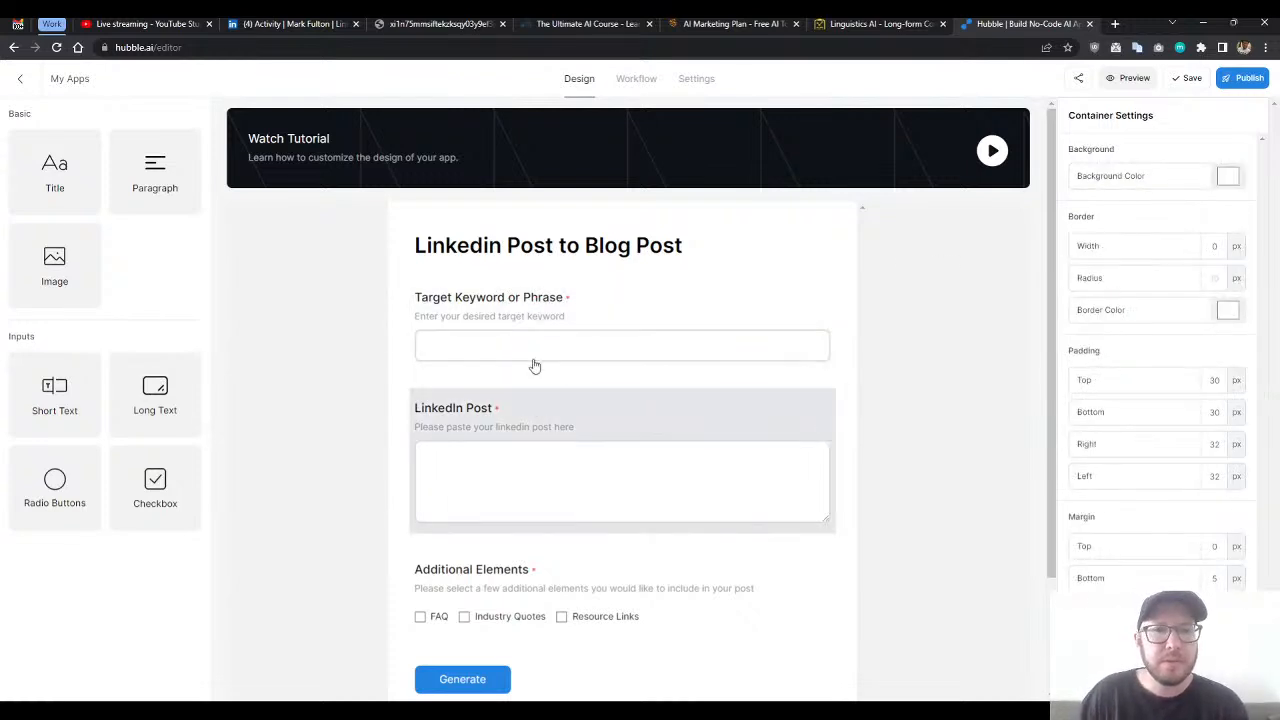
- Reword the unfinished heading titles line in Prompt #1 of the workflow to "Include article headings"
click(638, 80)
scroll(183, 506, down, 1)
click(194, 391)
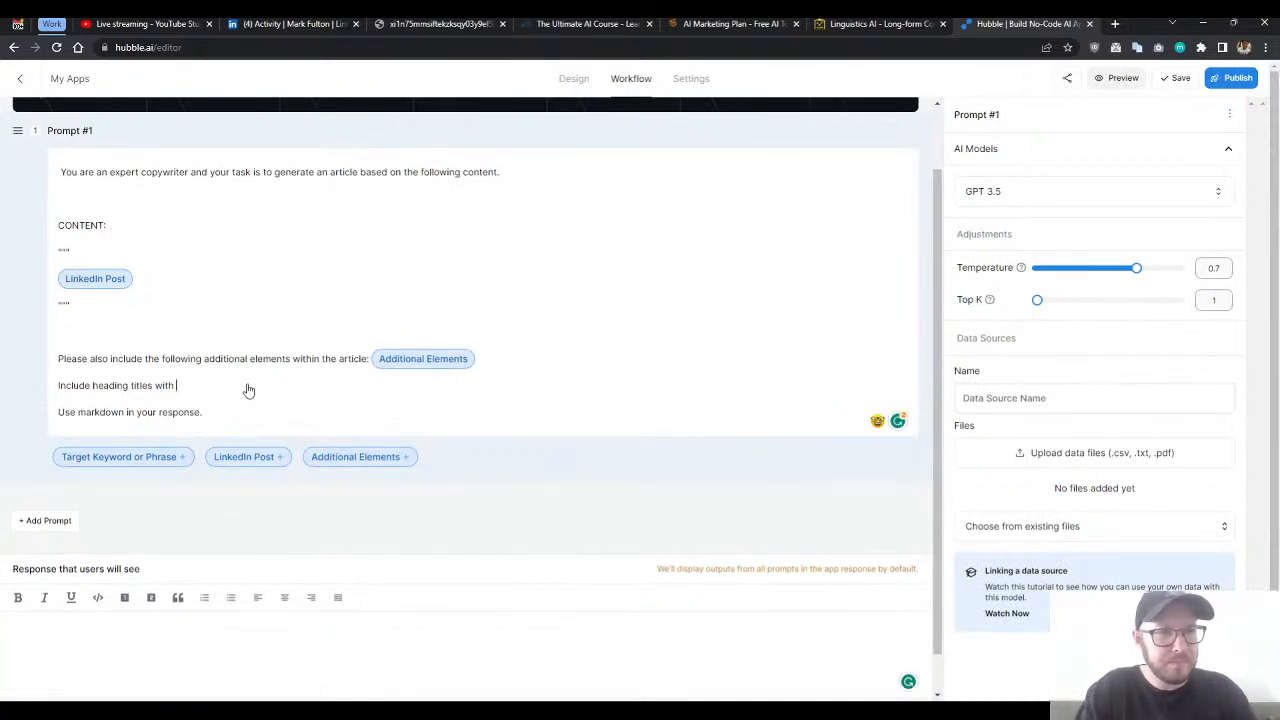
key(BackSpace)
key(BackSpace)
key(BackSpace)
key(BackSpace)
key(BackSpace)
key(BackSpace)
key(BackSpace)
key(BackSpace)
key(BackSpace)
key(BackSpace)
key(BackSpace)
key(BackSpace)
key(BackSpace)
key(BackSpace)
key(BackSpace)
key(BackSpace)
key(BackSpace)
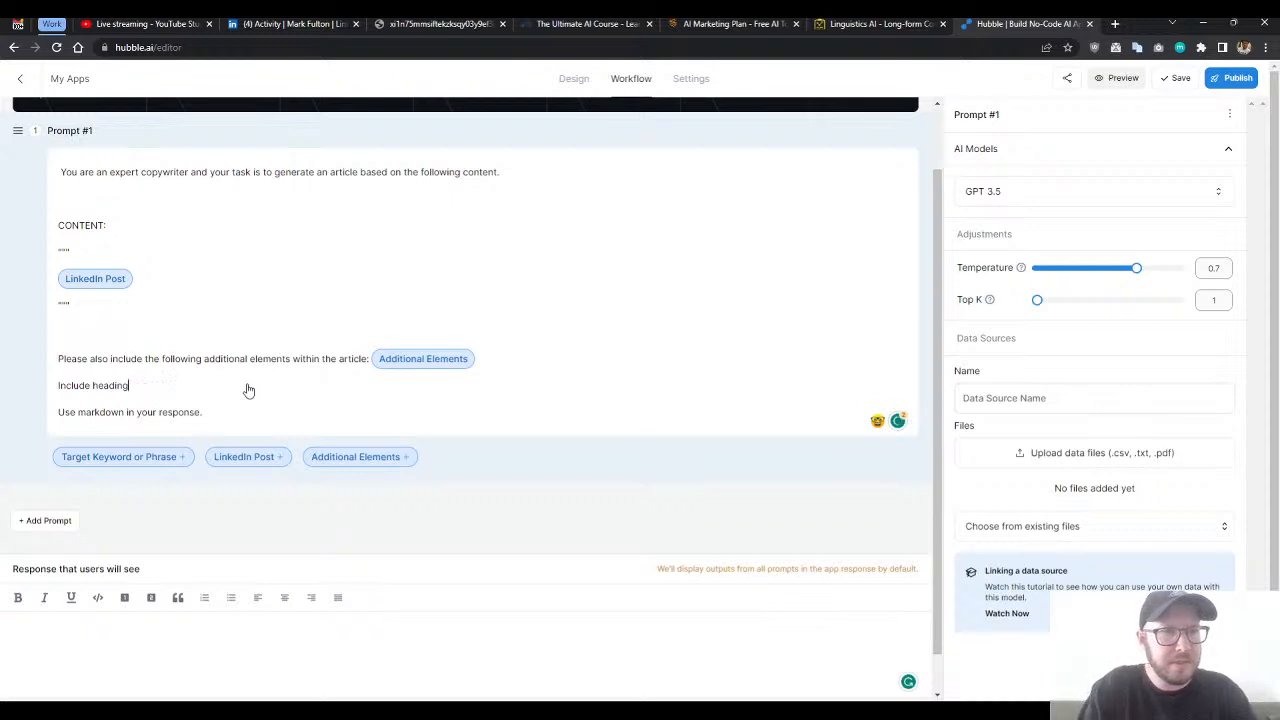
text(article)
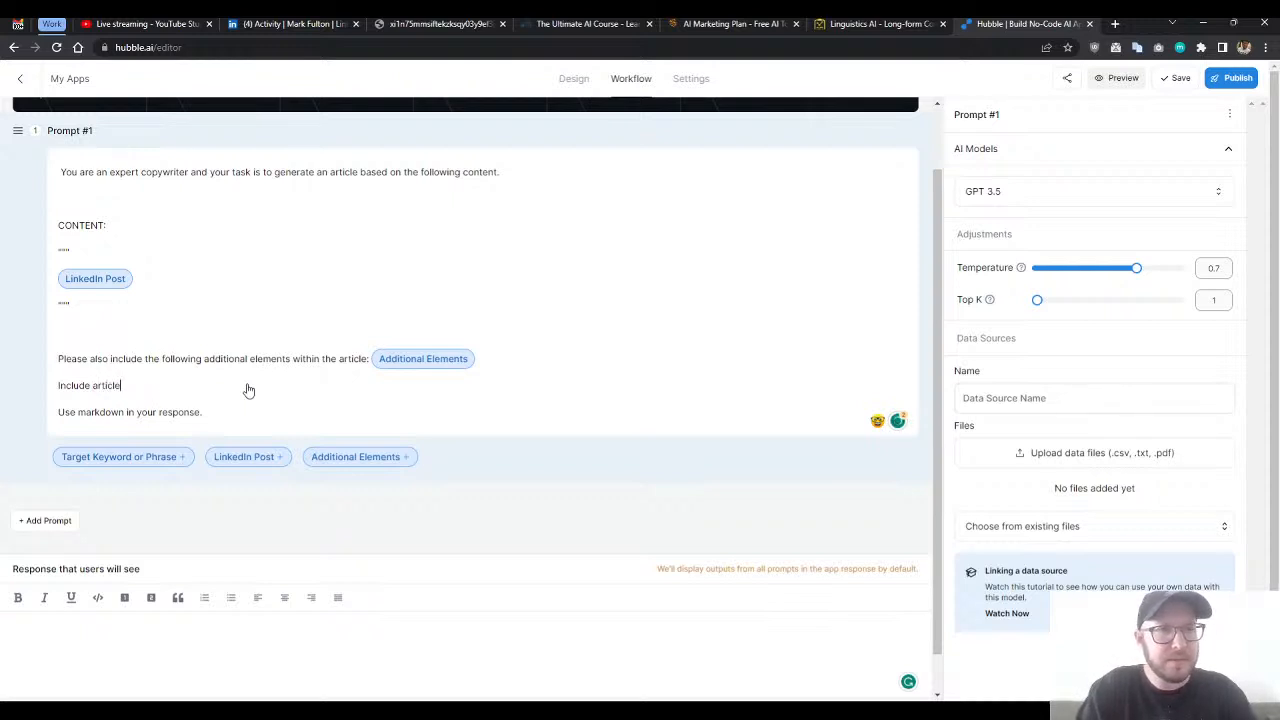
text( headings )
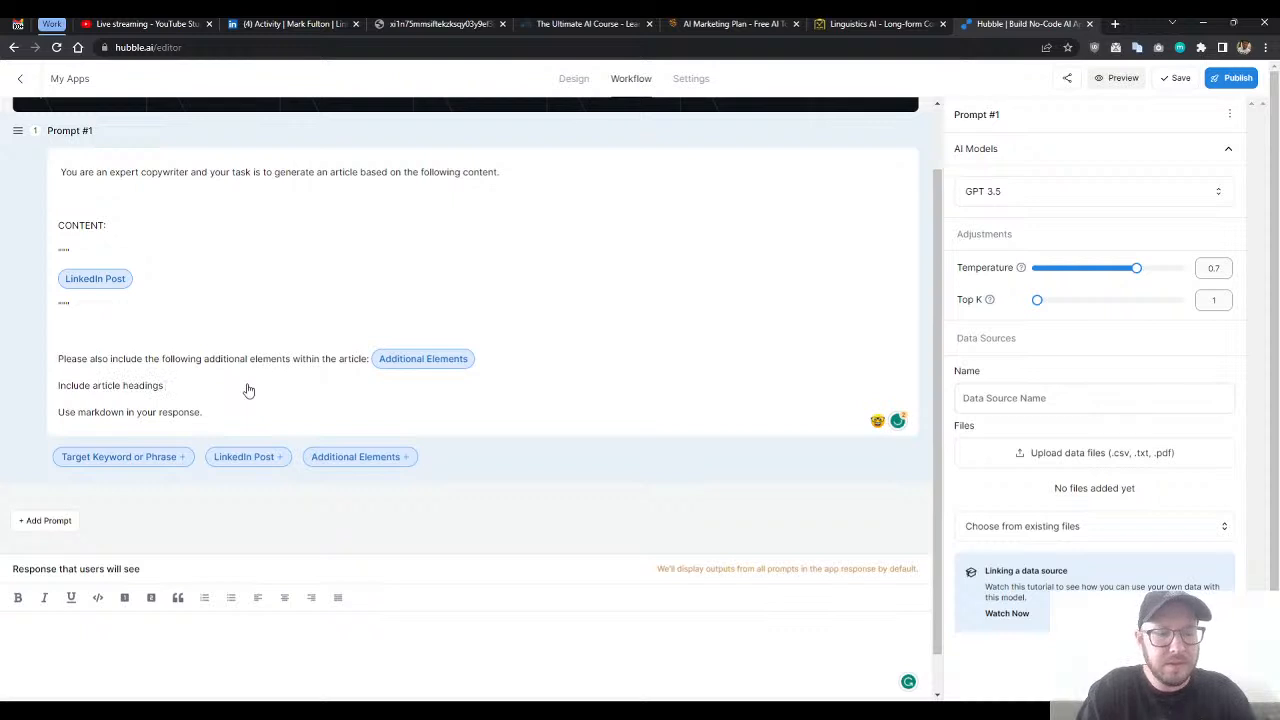
text(with)
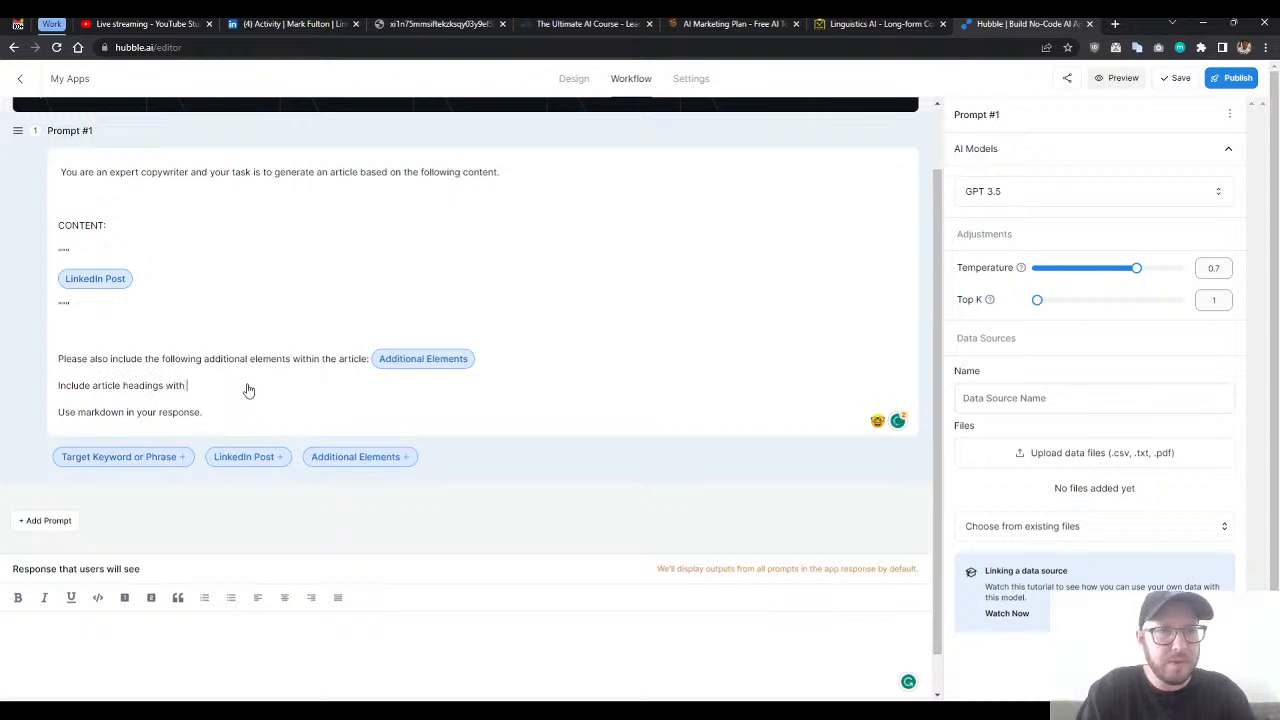
key(BackSpace)
key(BackSpace)
key(BackSpace)
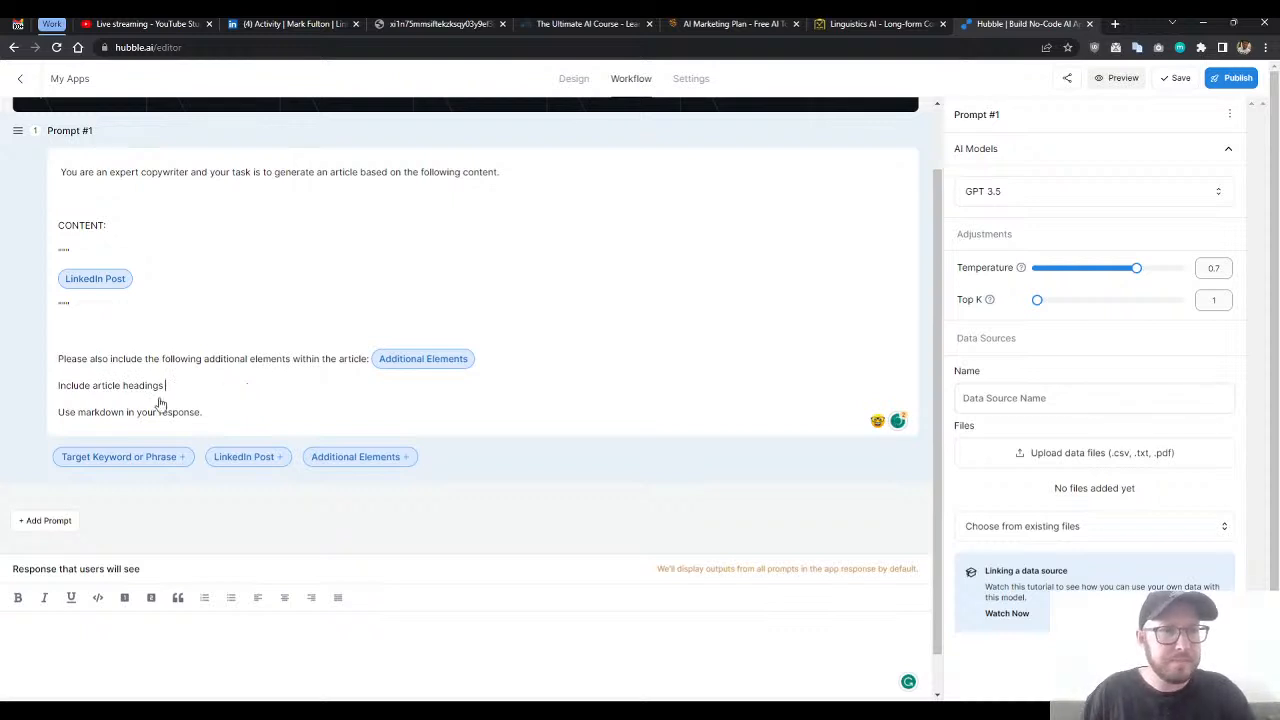
- Complete the article headings line in Prompt #1 with "with this keyword included:" and the Target Keyword or Phrase variable, then save the app
text(with the followin)
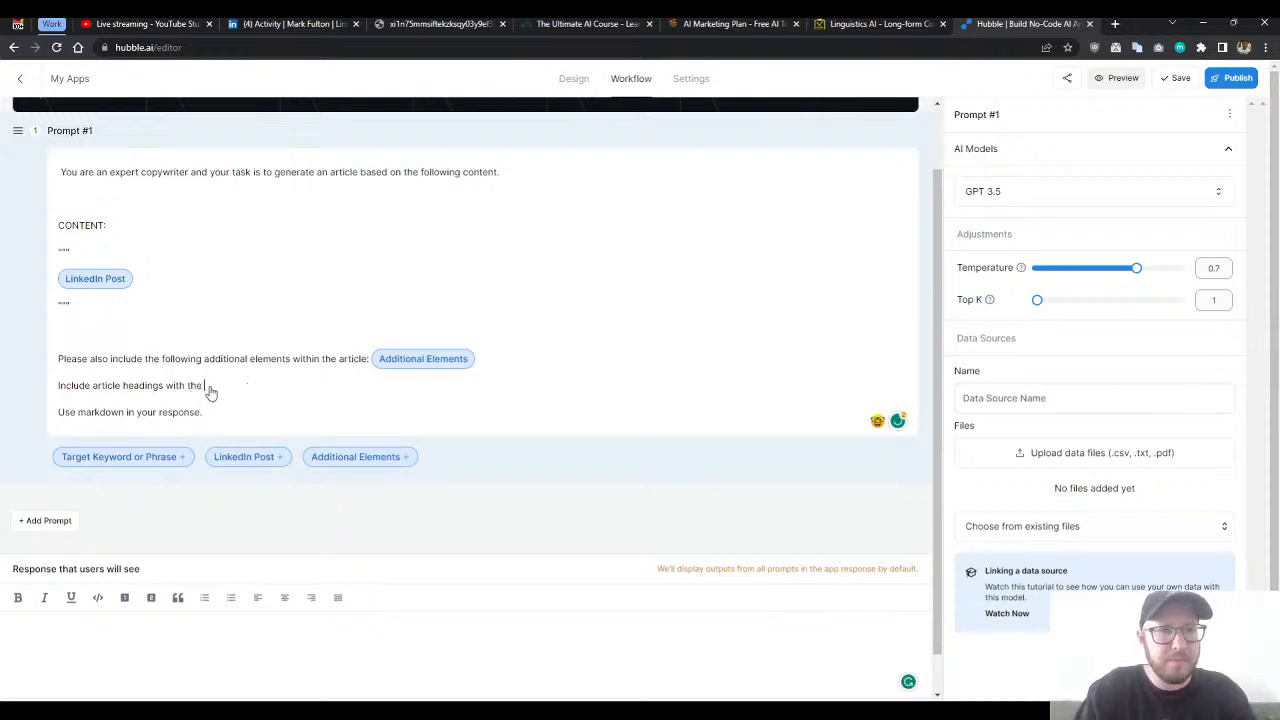
key(BackSpace)
key(BackSpace)
key(BackSpace)
key(BackSpace)
key(BackSpace)
key(BackSpace)
key(BackSpace)
key(BackSpace)
key(BackSpace)
key(BackSpace)
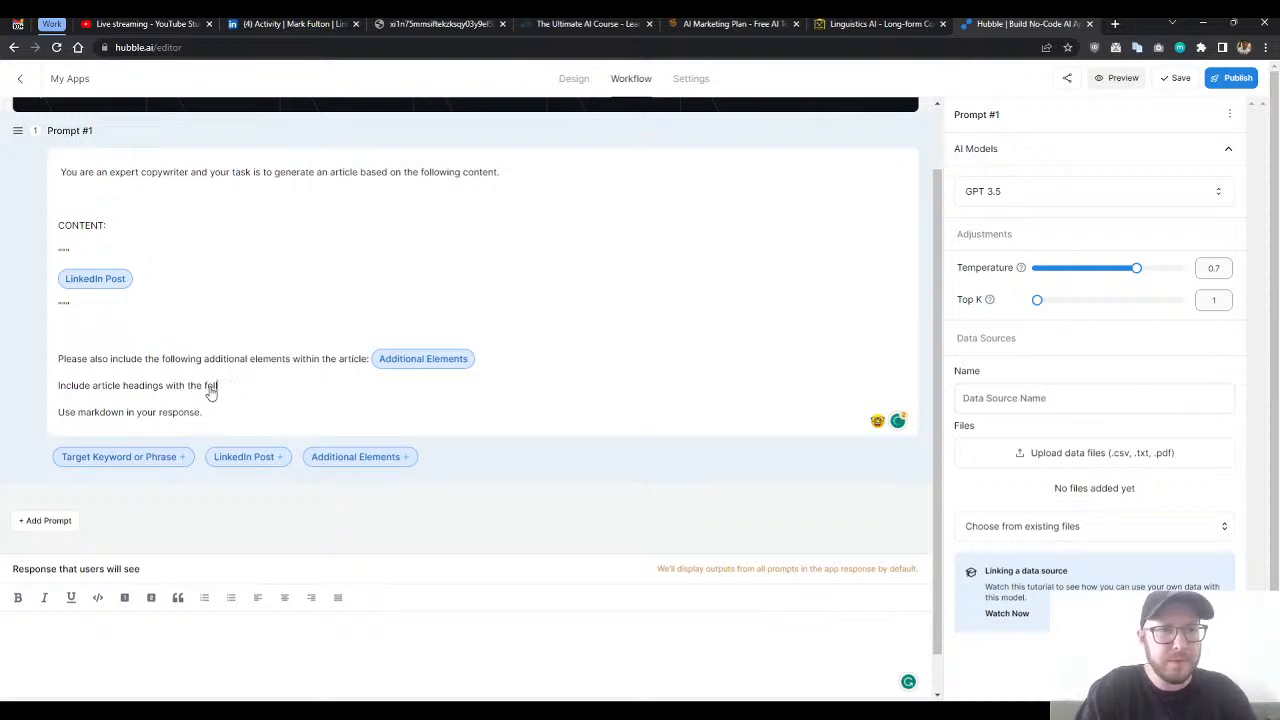
text(is keyword)
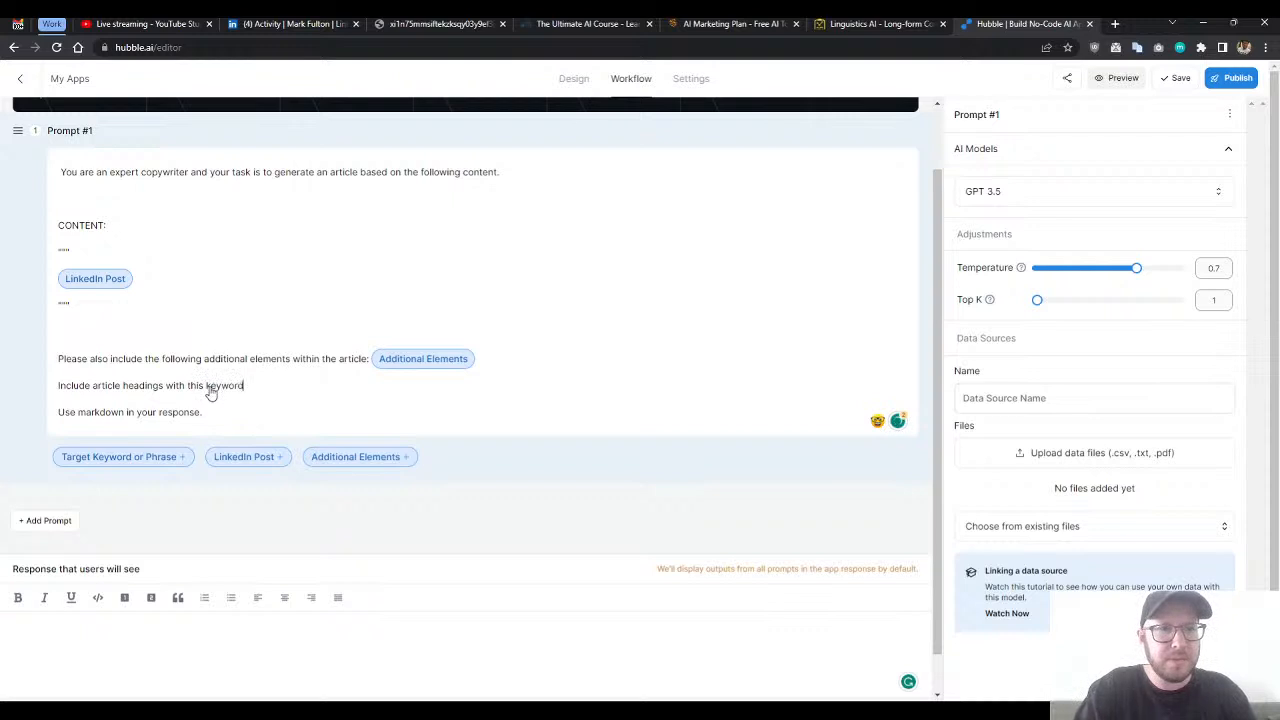
text( included:)
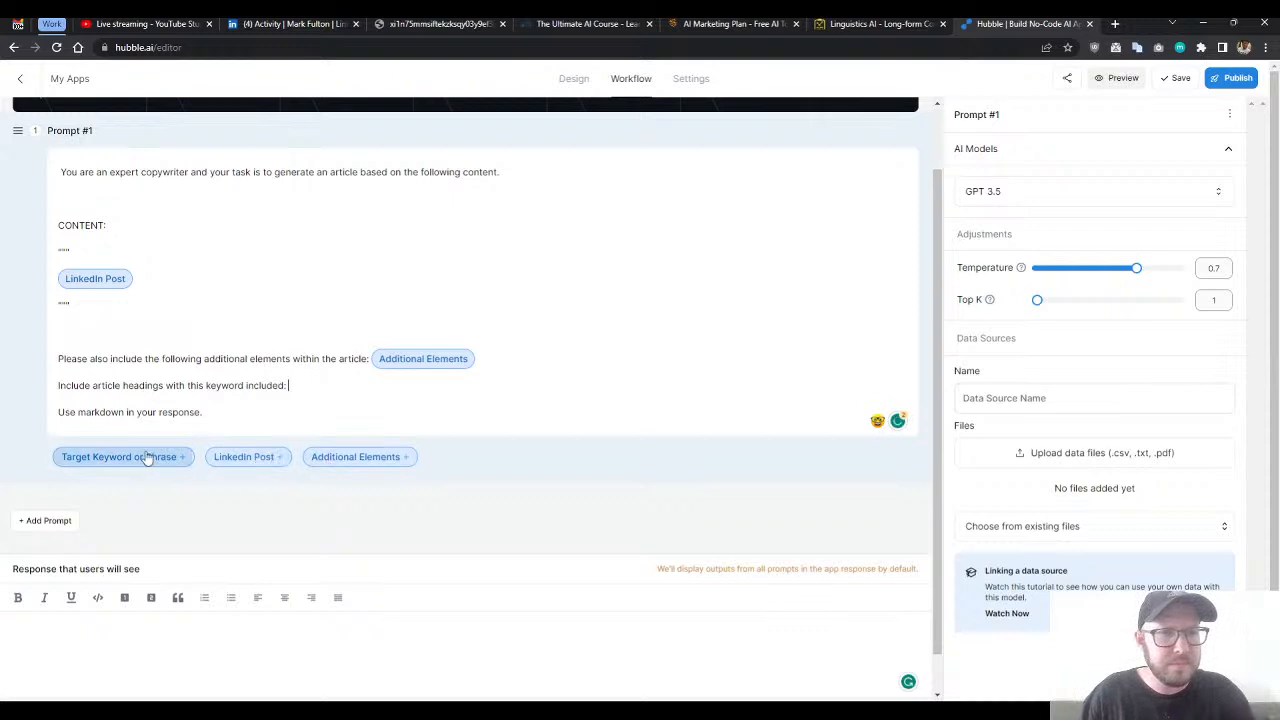
click(138, 457)
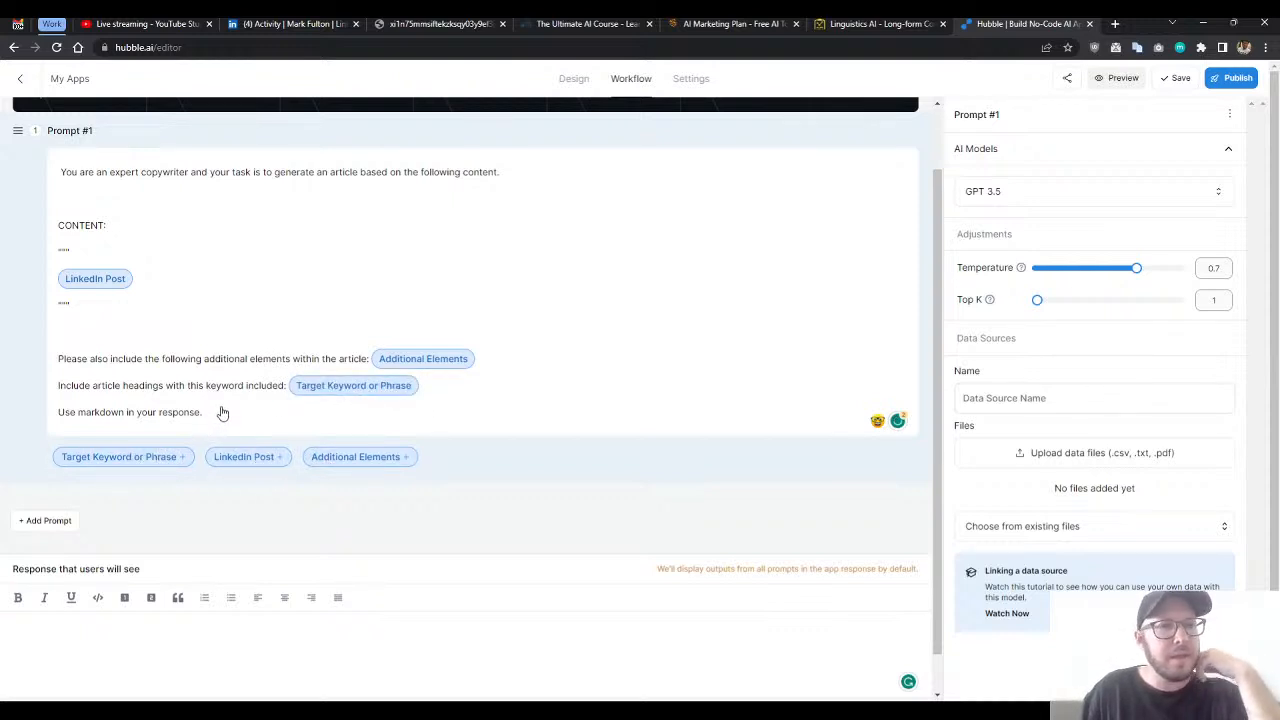
click(203, 330)
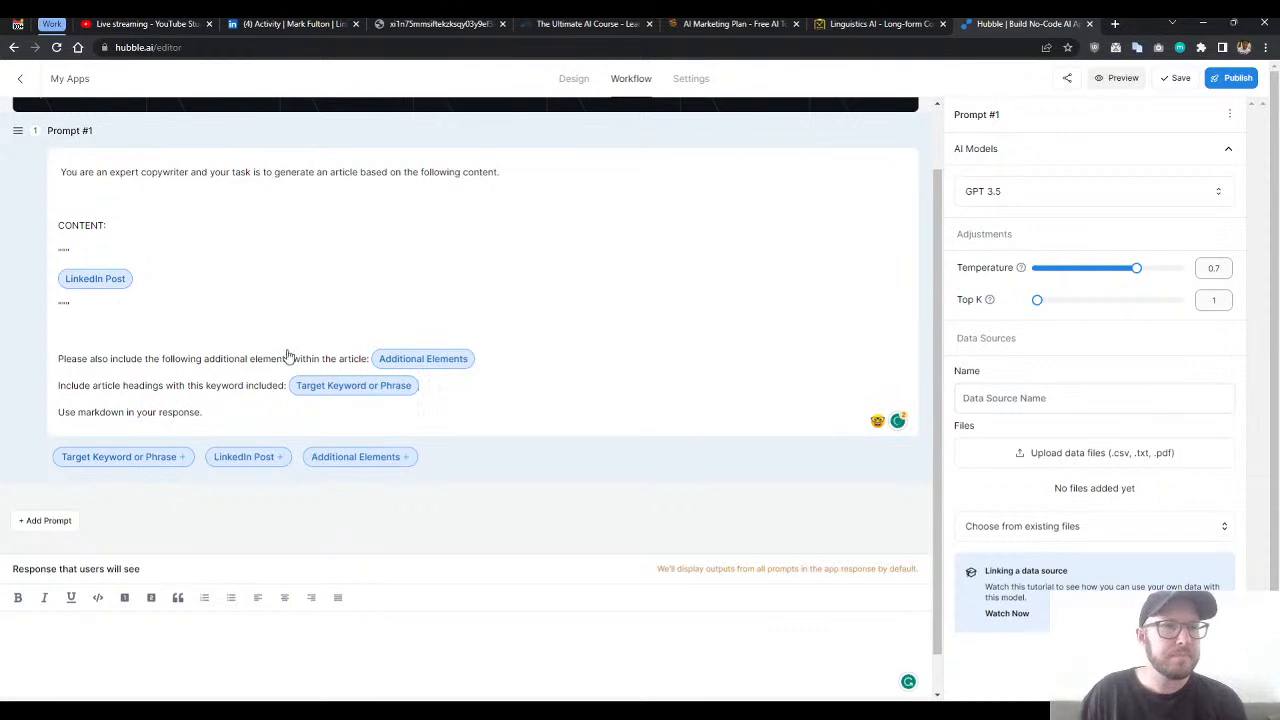
scroll(300, 360, up, 1)
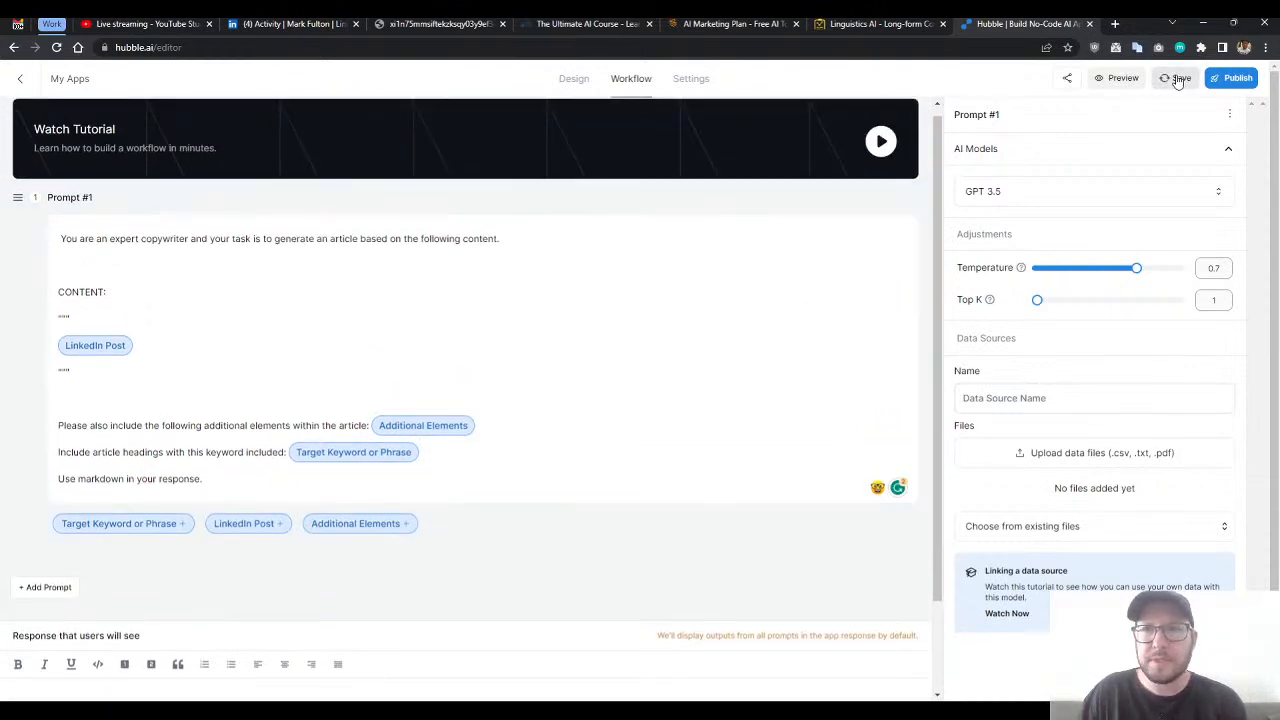
scroll(60, 366, down, 1)
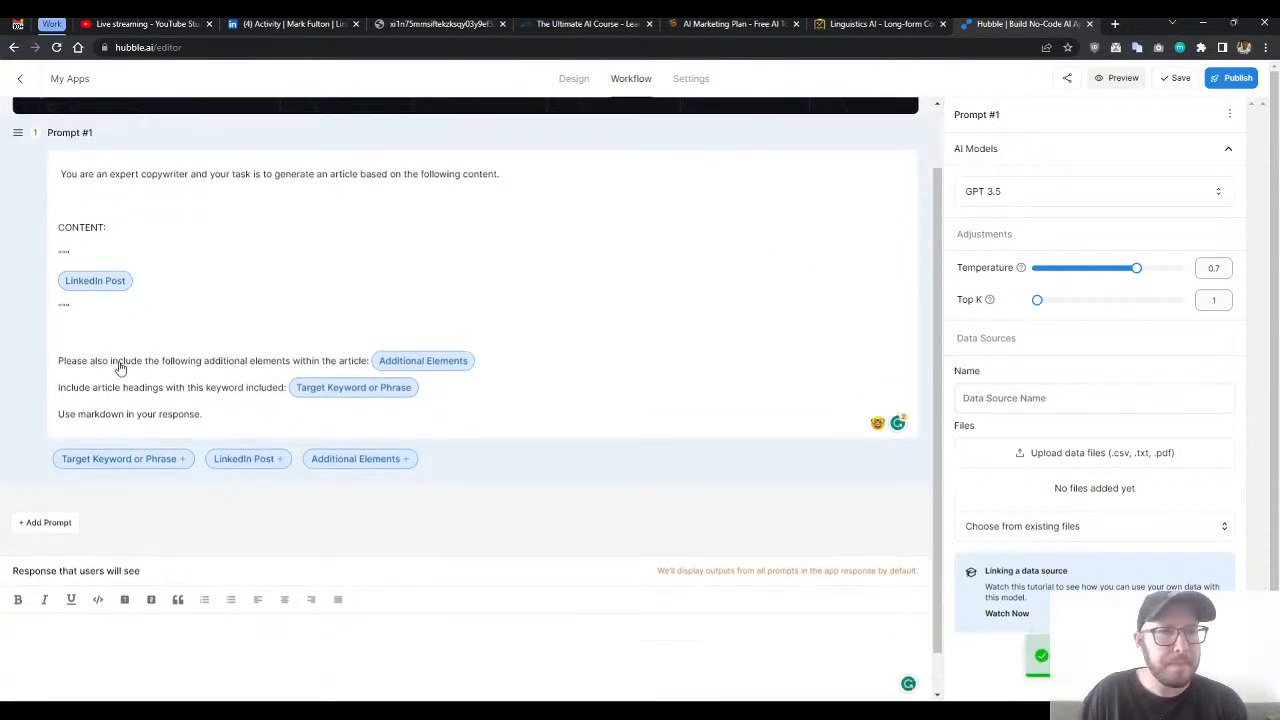
scroll(494, 373, up, 1)
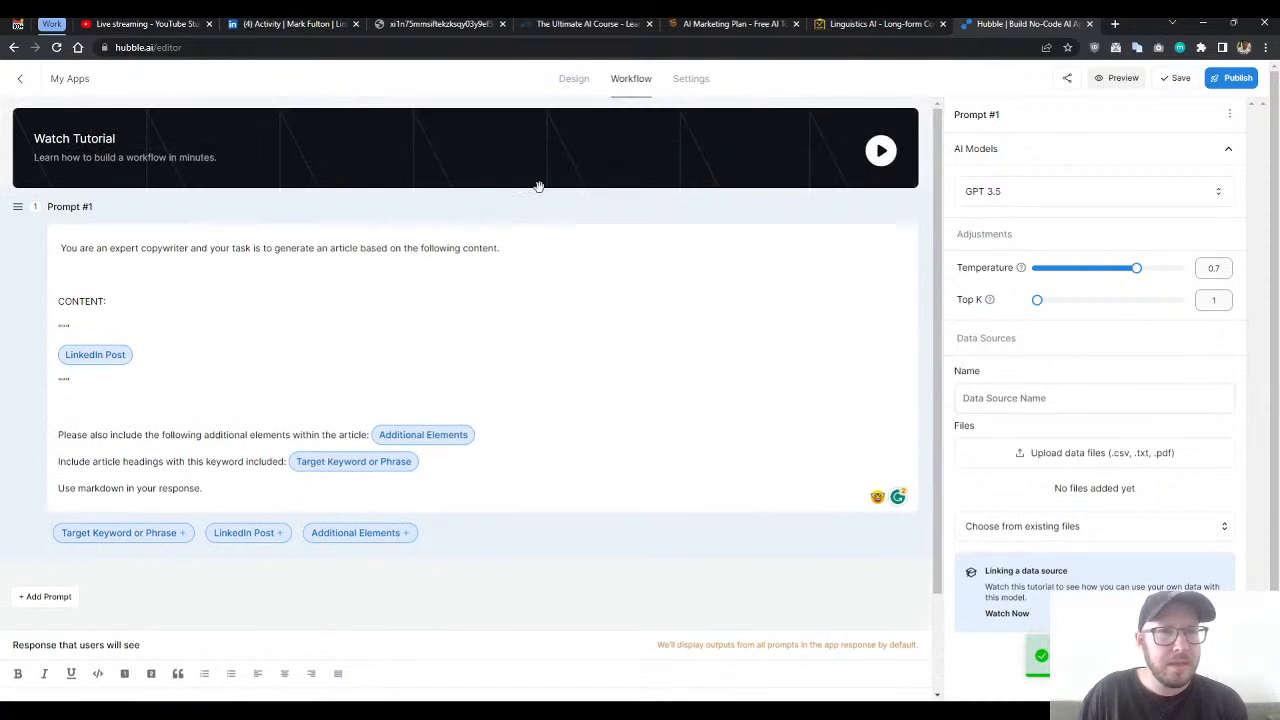
- Move the Target Keyword or Phrase input in the form design between the LinkedIn Post and Additional Elements fields
click(573, 80)
scroll(620, 345, down, 1)
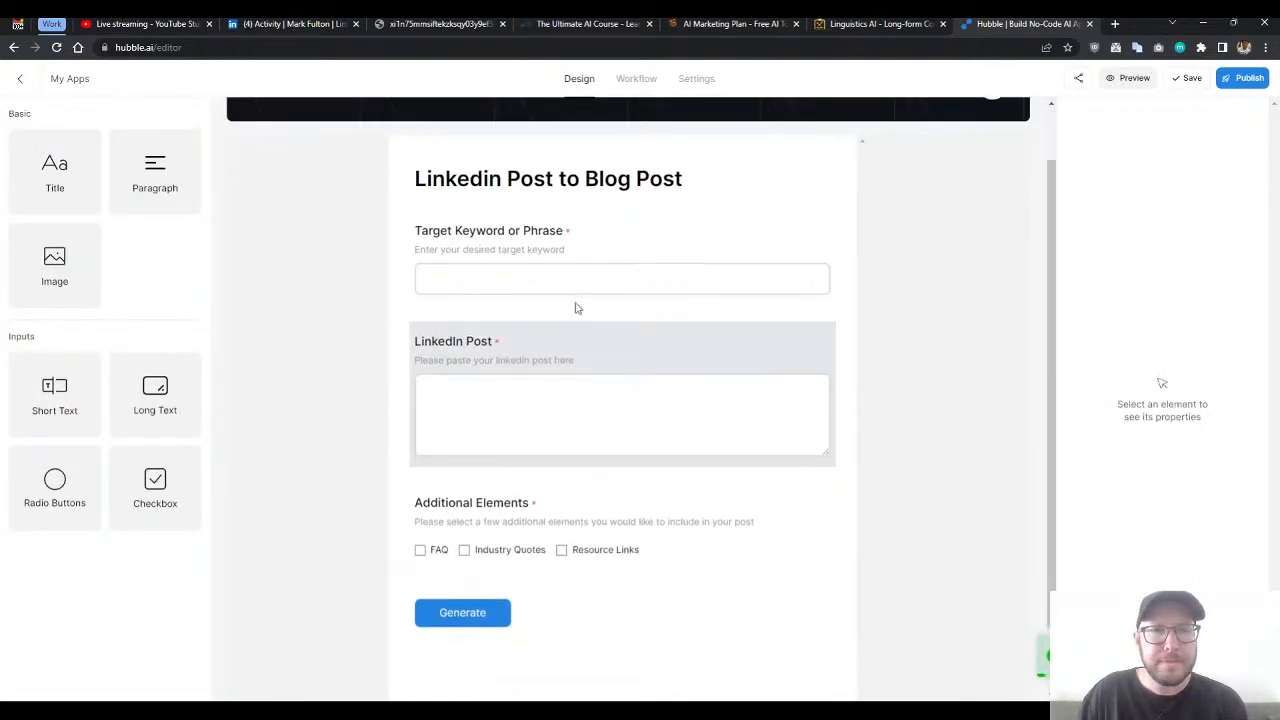
drag(660, 240, 640, 480)
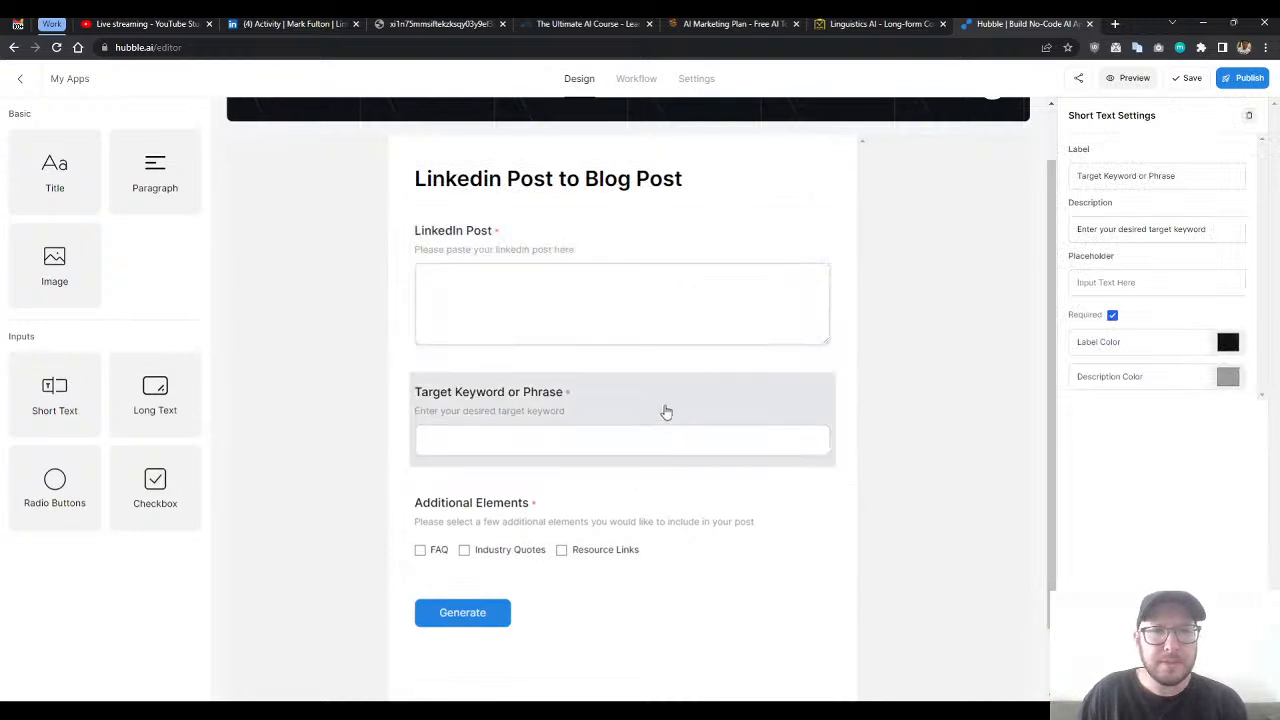
scroll(877, 377, up, 2)
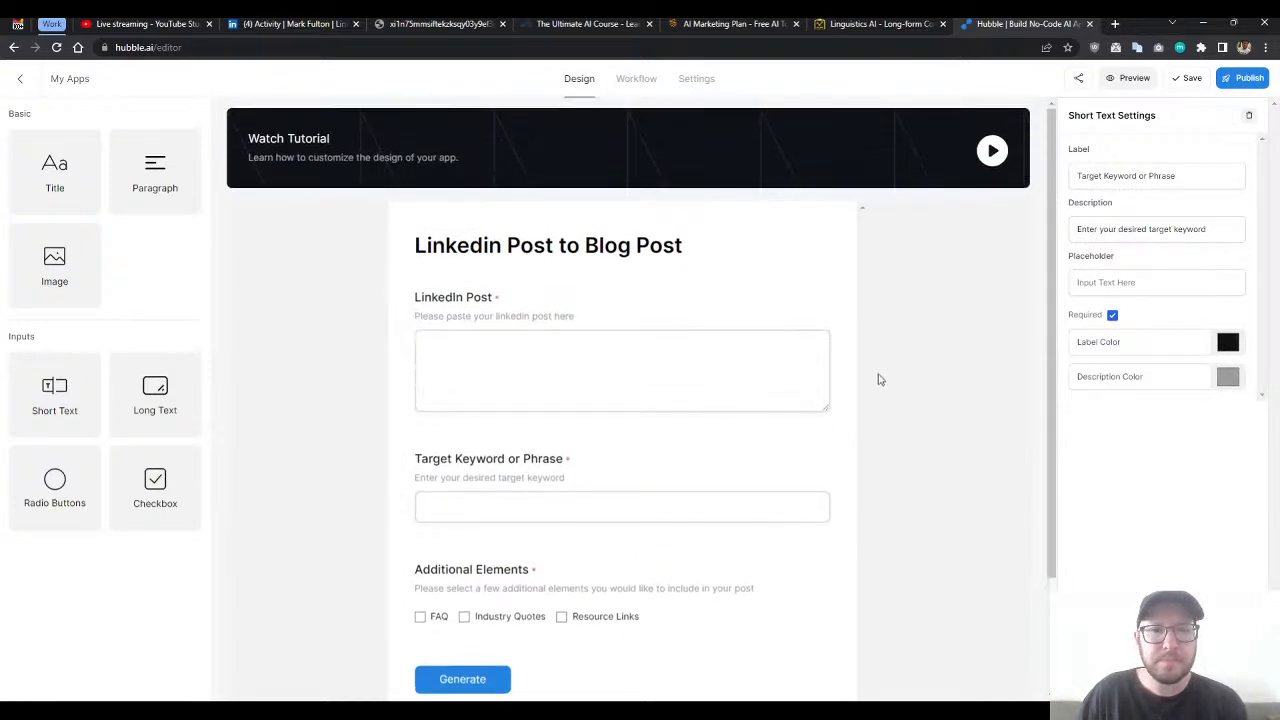
- Change the form's submit button text to "Generate Article"
scroll(853, 379, down, 3)
click(526, 557)
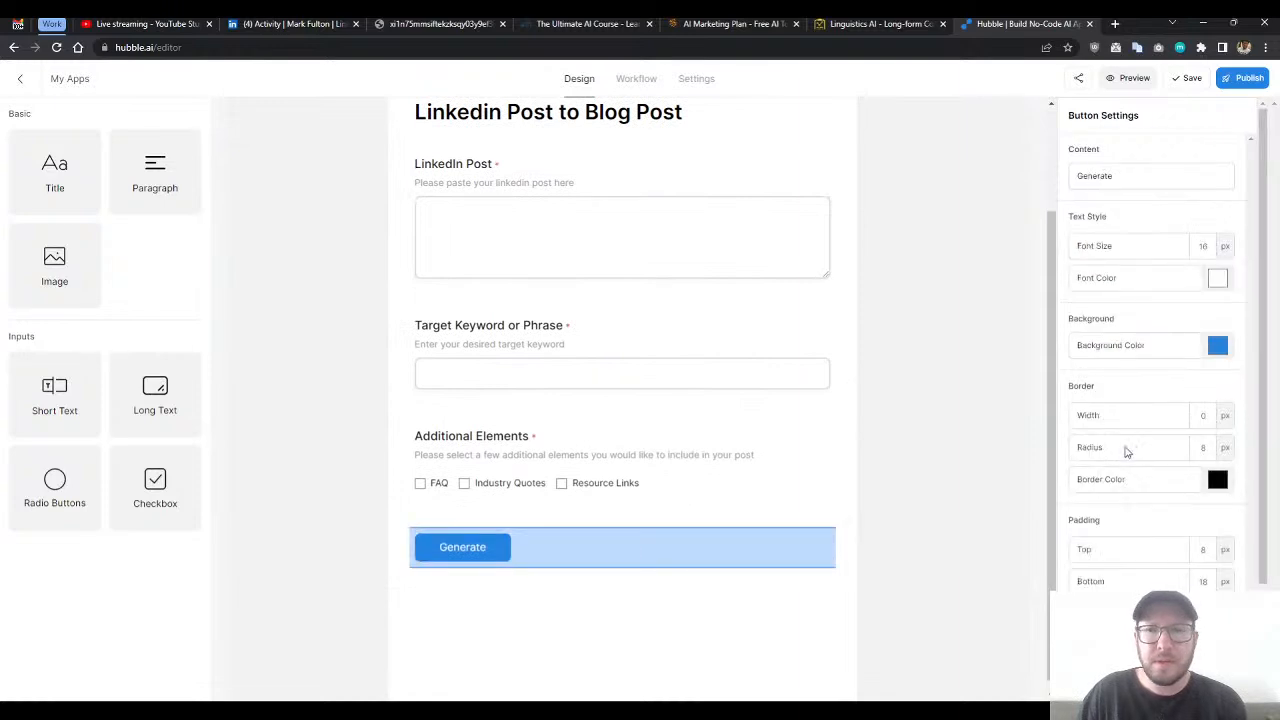
scroll(1145, 427, down, 3)
scroll(1137, 471, up, 3)
scroll(1140, 474, down, 1)
scroll(1117, 206, up, 1)
click(1130, 170)
text(Article)
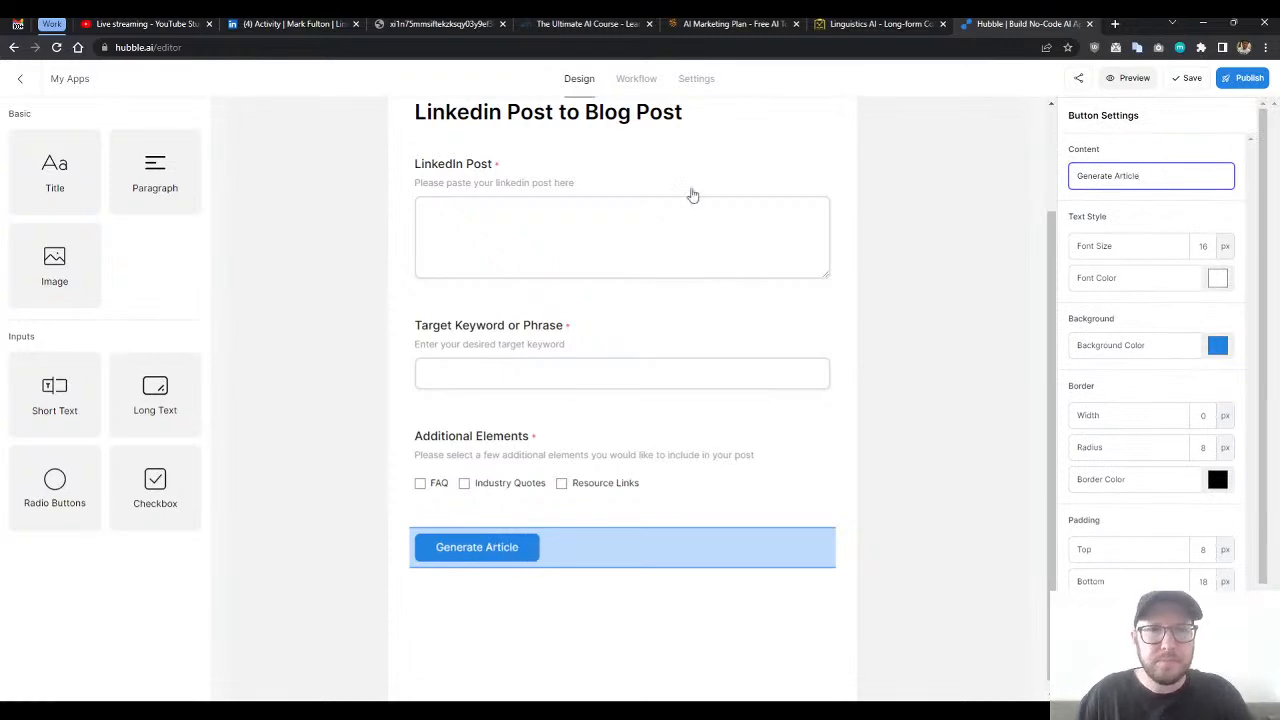
click(633, 79)
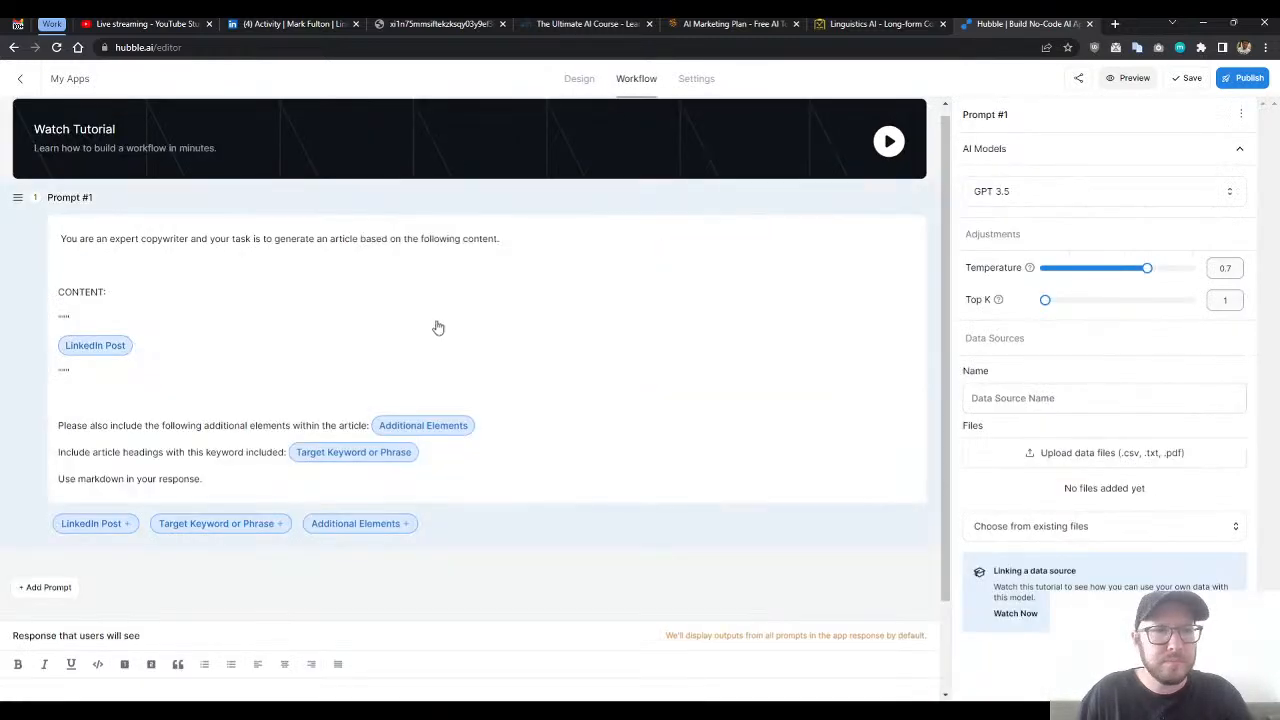
scroll(437, 327, down, 1)
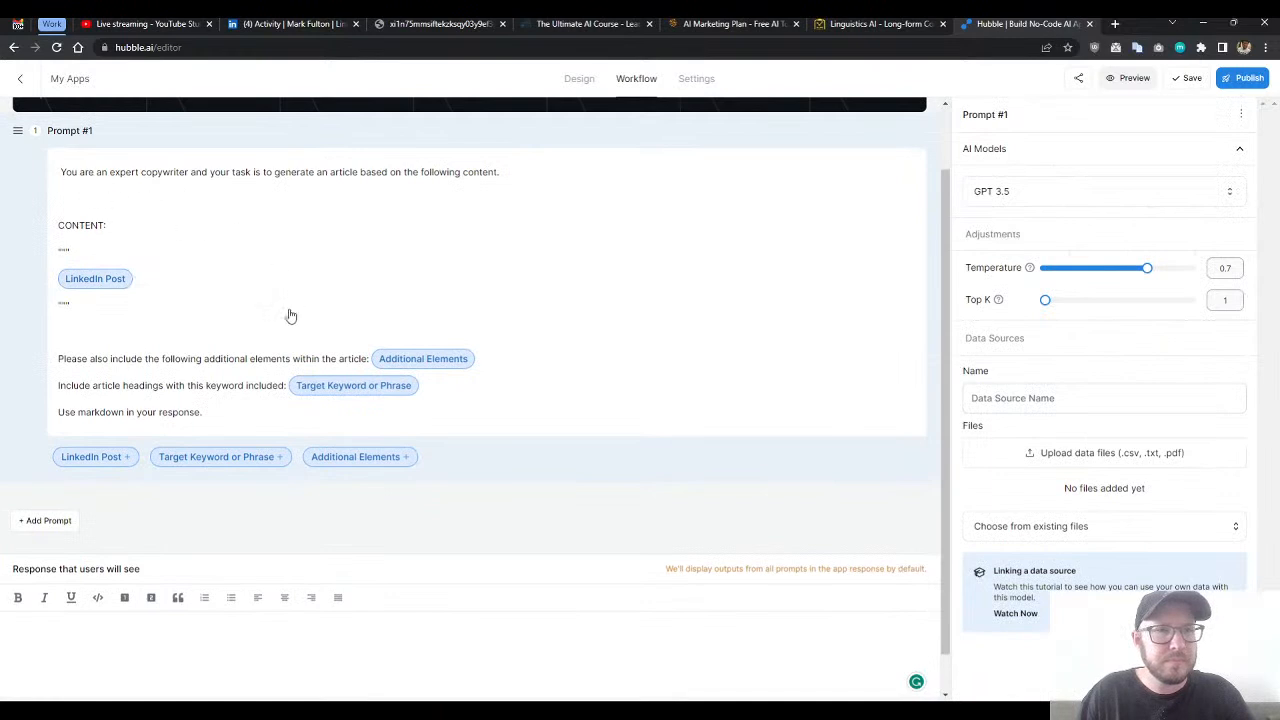
click(250, 415)
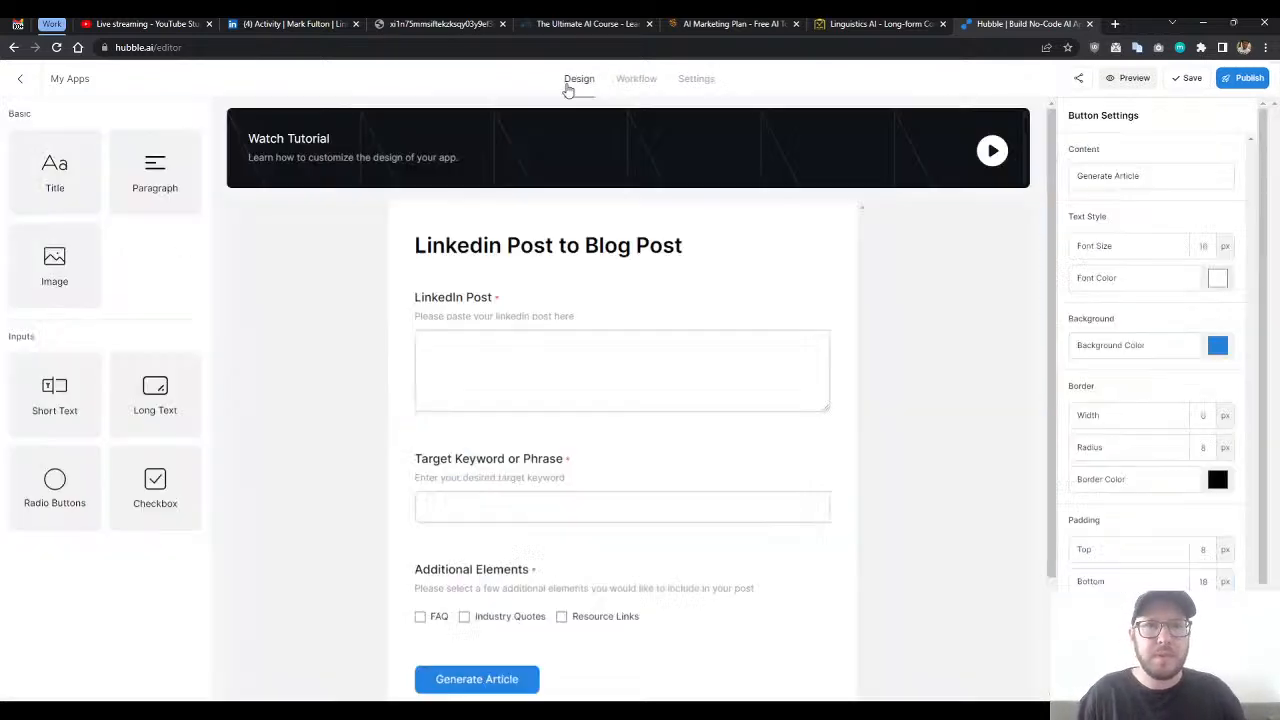
click(573, 80)
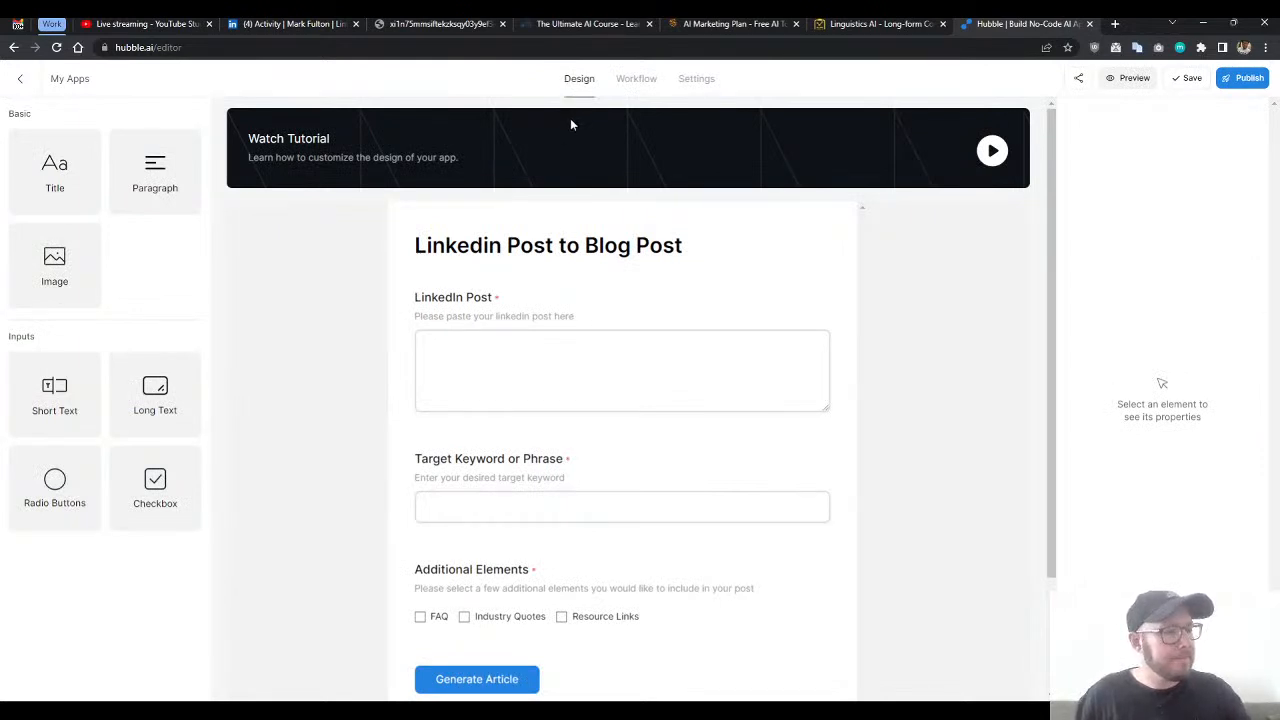
- Switch to the YouTube Studio live stream page and pop the live chat out into its own window
click(145, 24)
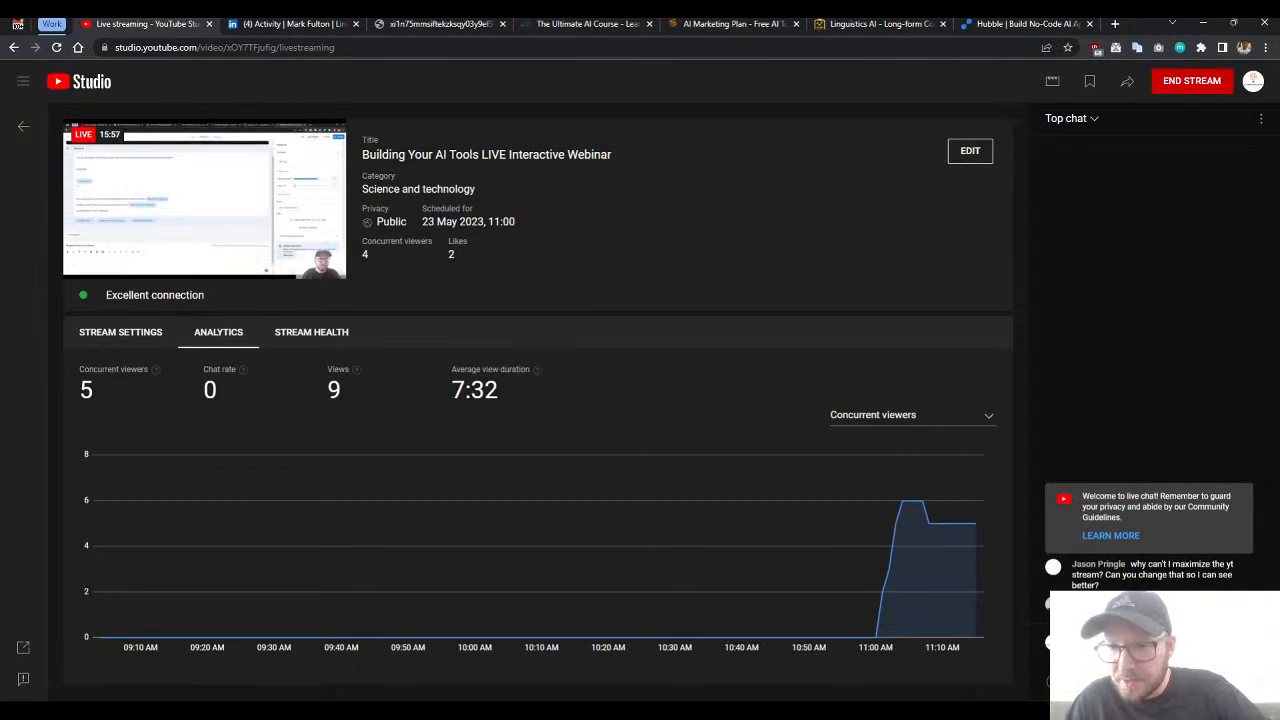
click(1261, 120)
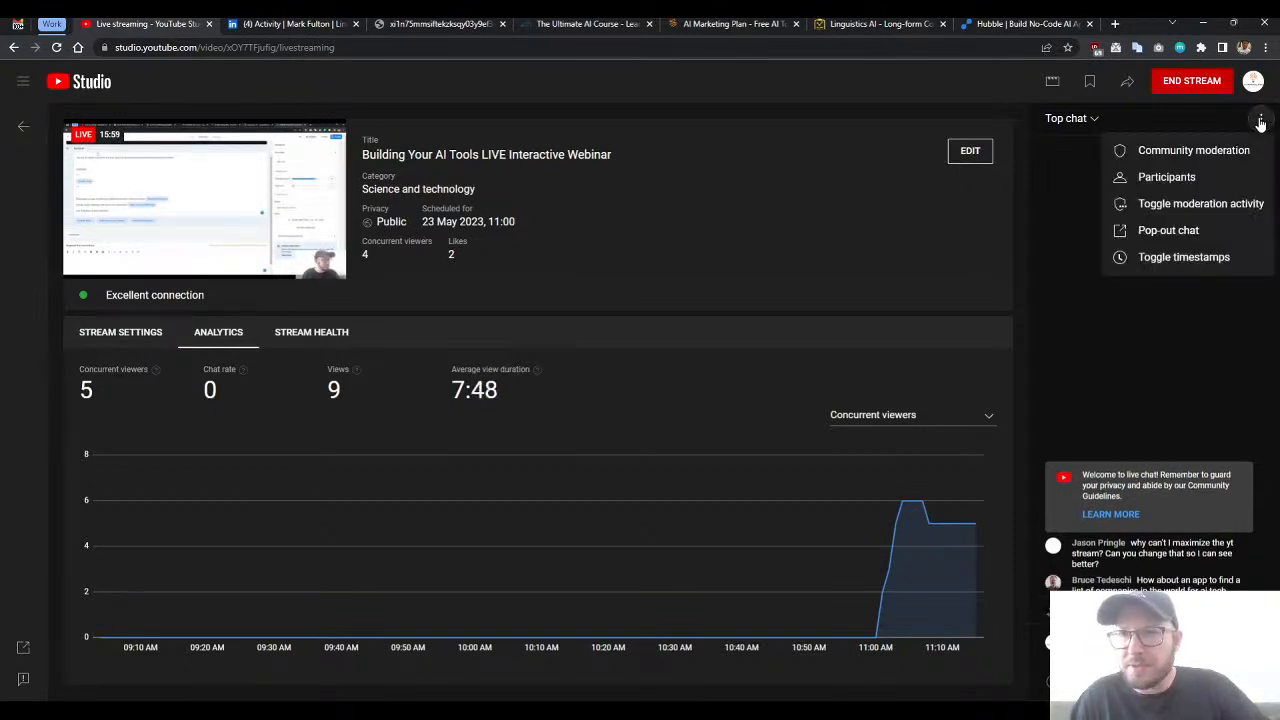
click(1170, 234)
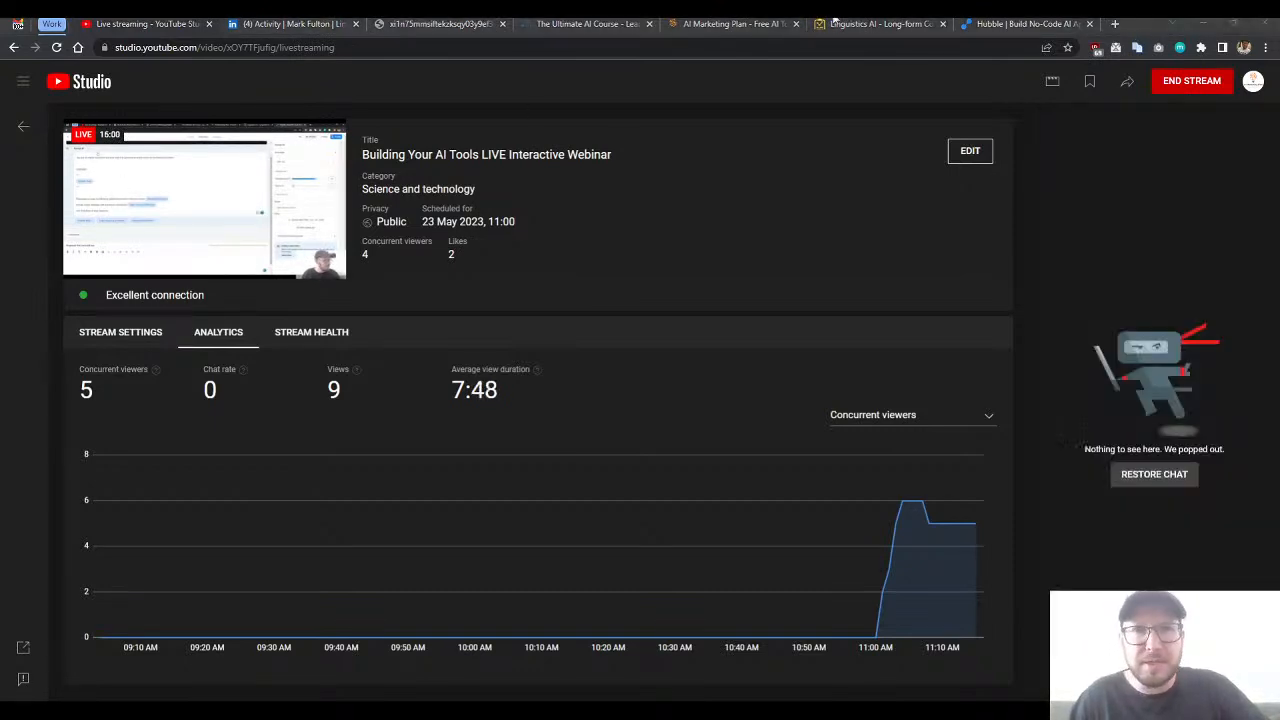
- Return to the Hubble editor and open the app's workflow
click(1000, 24)
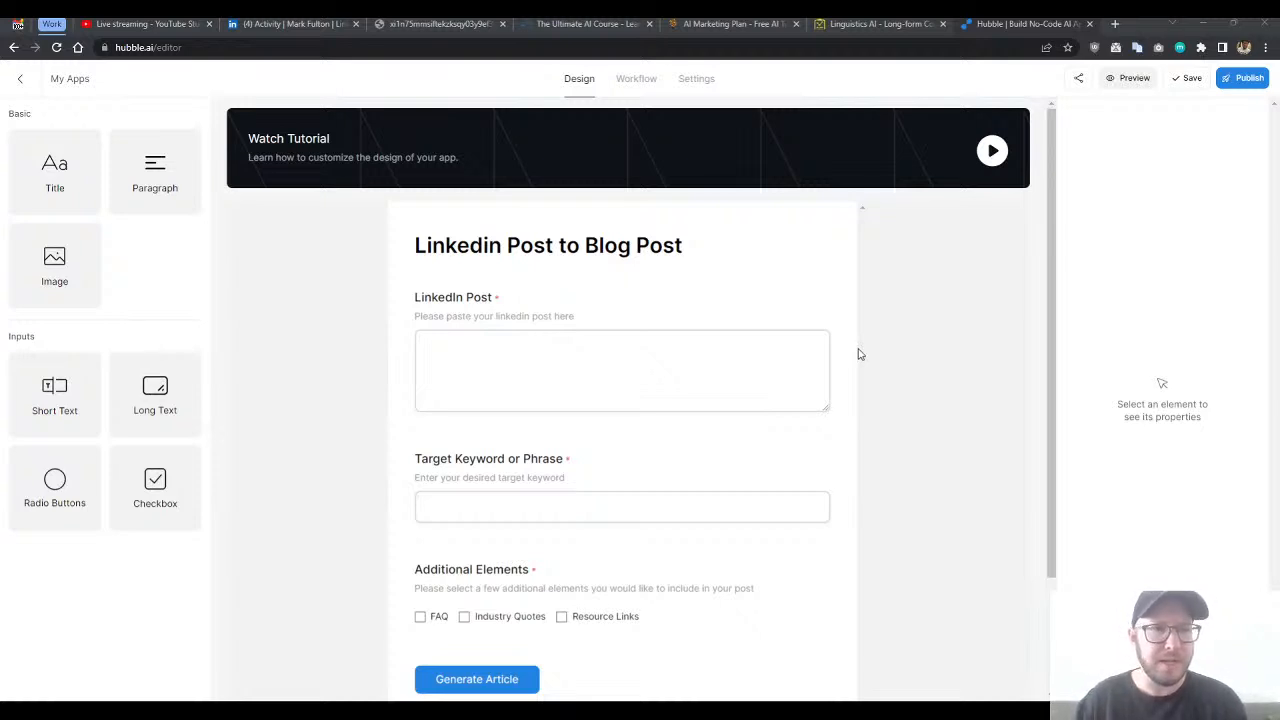
click(889, 413)
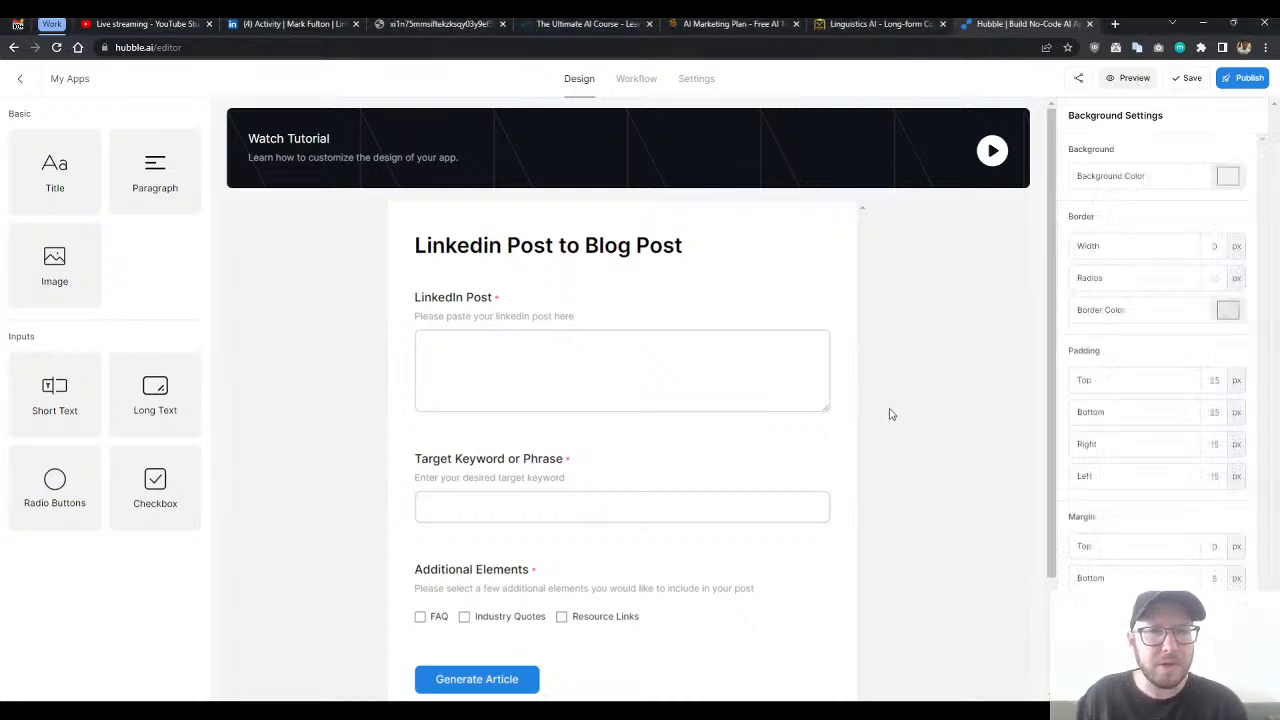
click(636, 80)
scroll(209, 486, down, 1)
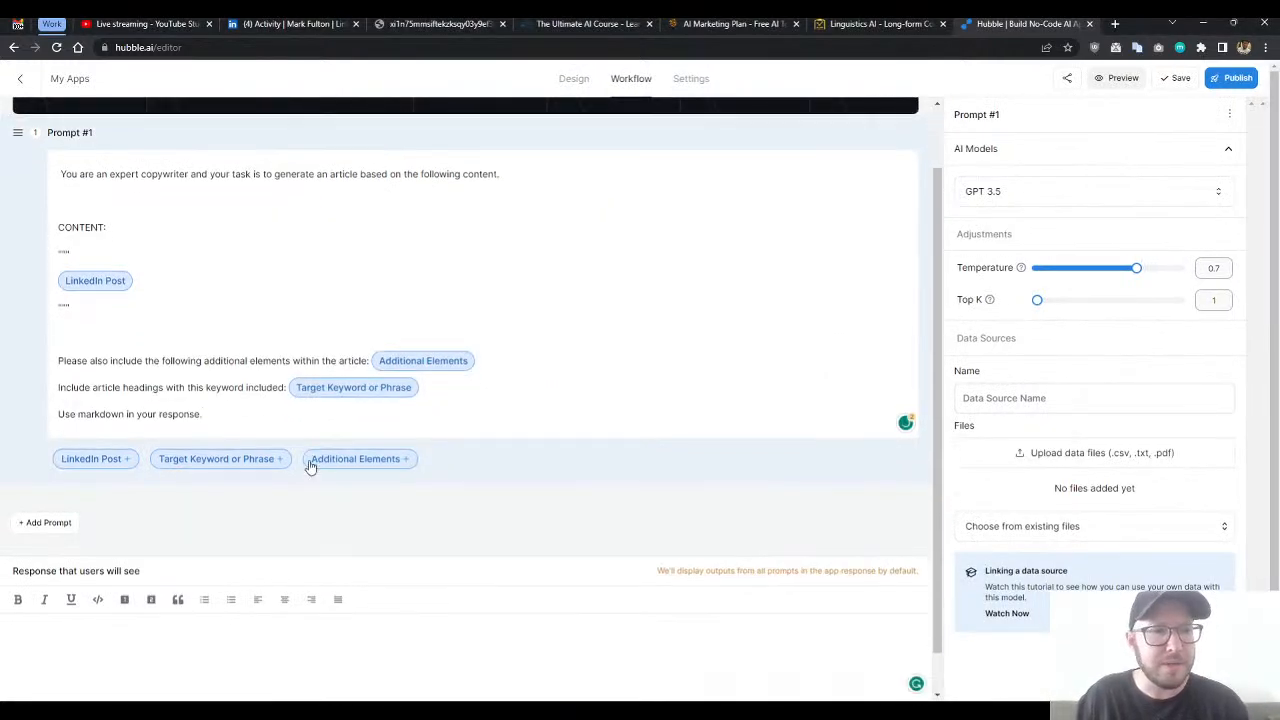
scroll(318, 478, up, 1)
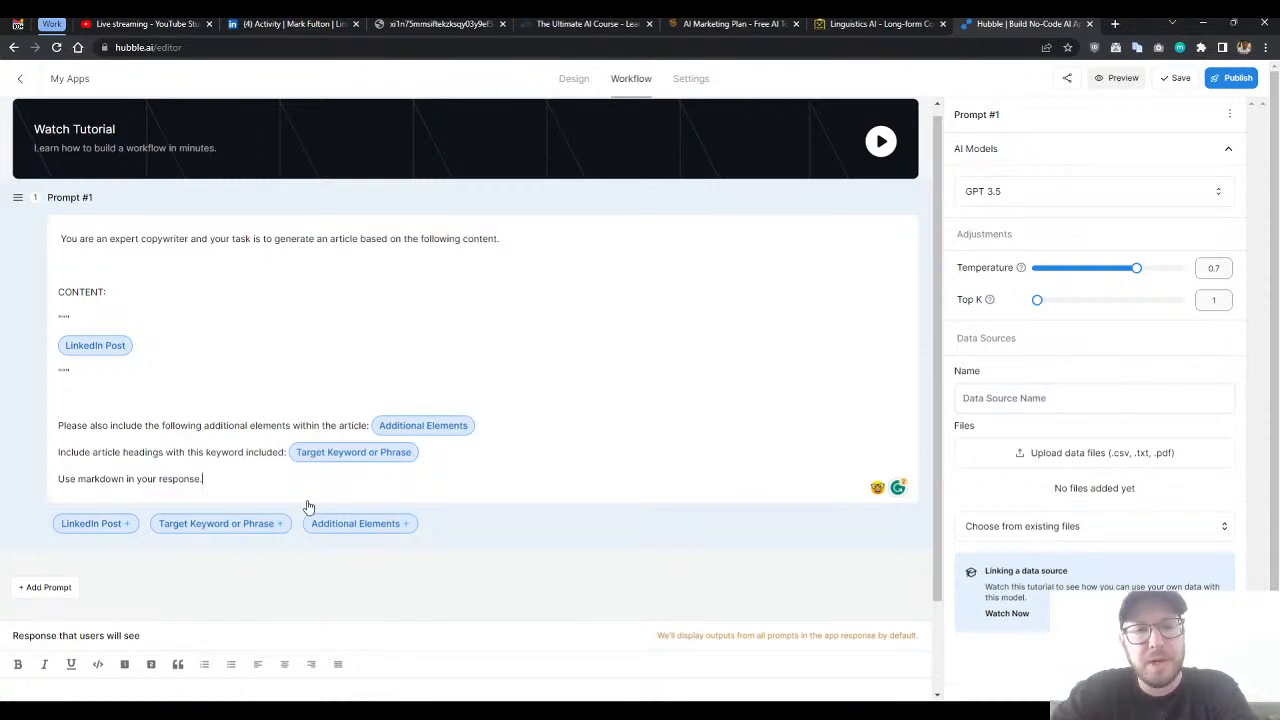
key(Return)
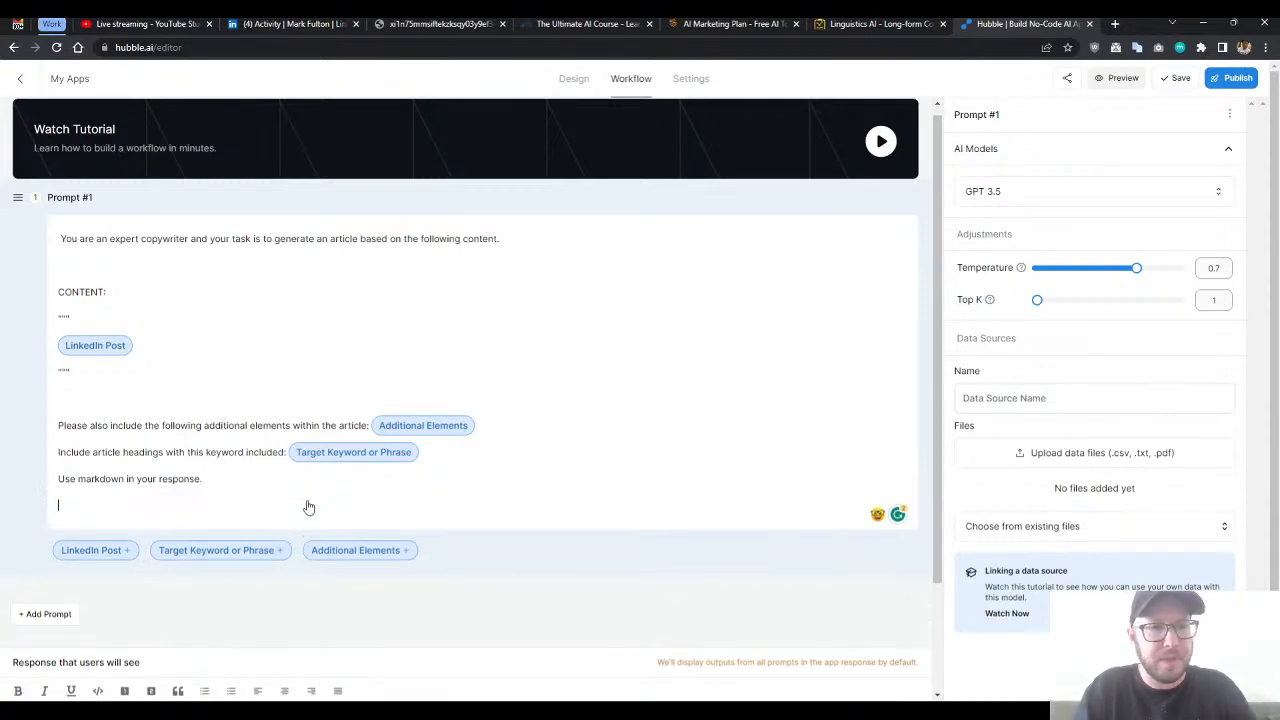
key(BackSpace)
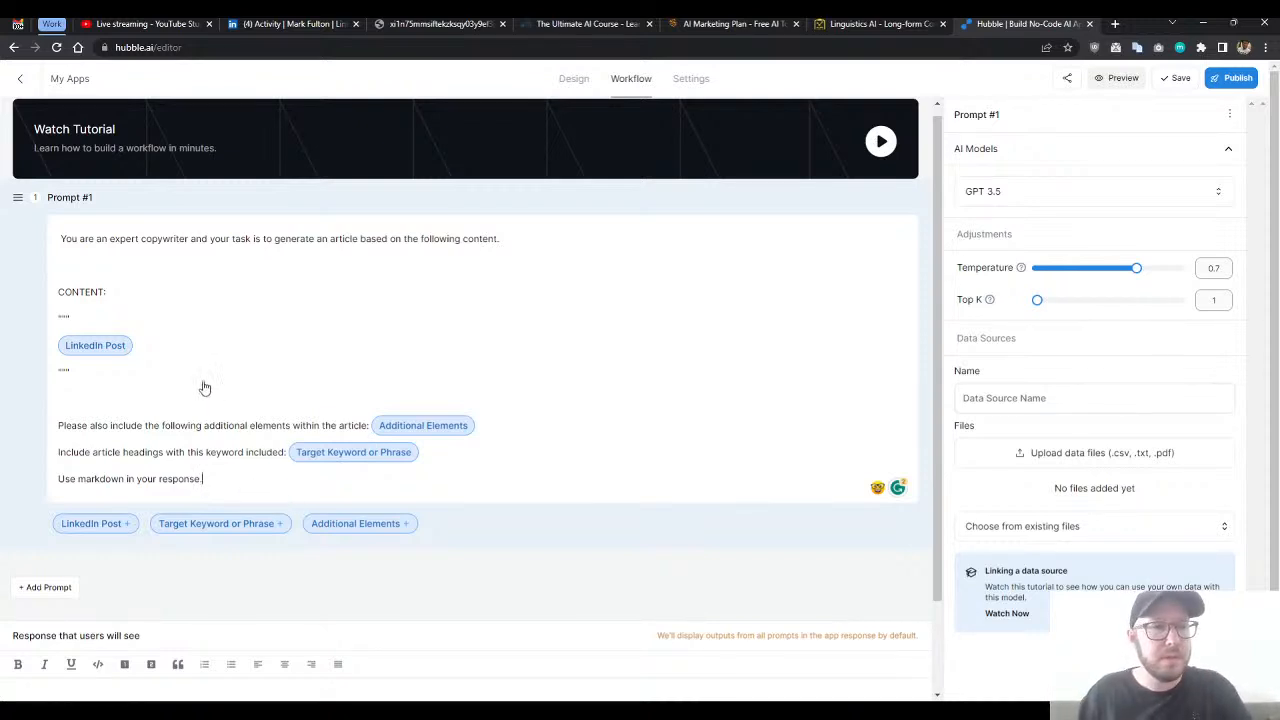
click(186, 265)
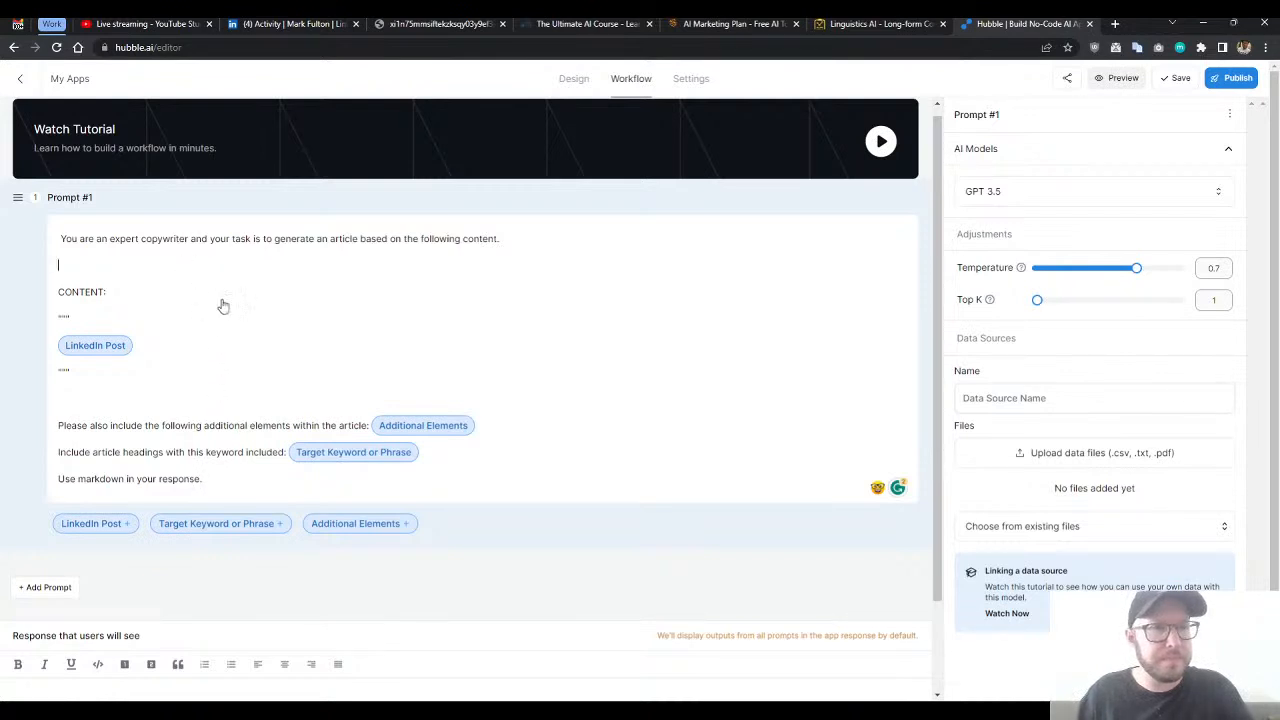
click(226, 402)
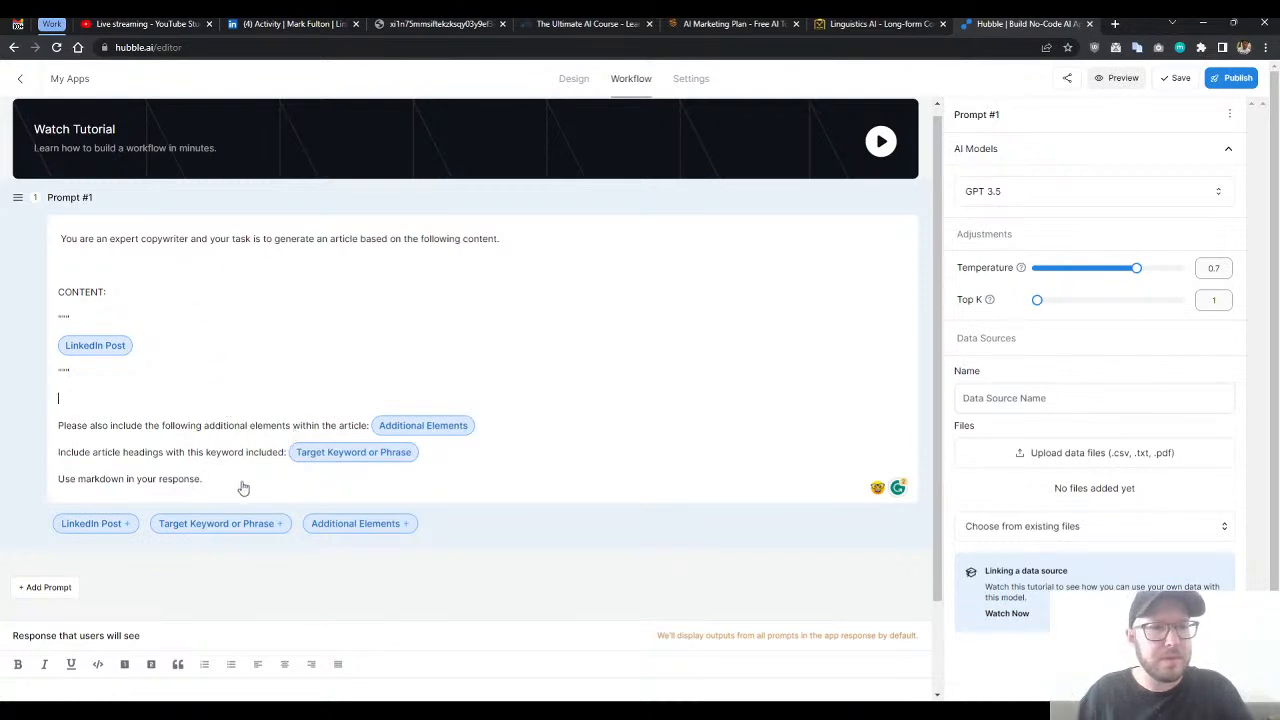
click(189, 265)
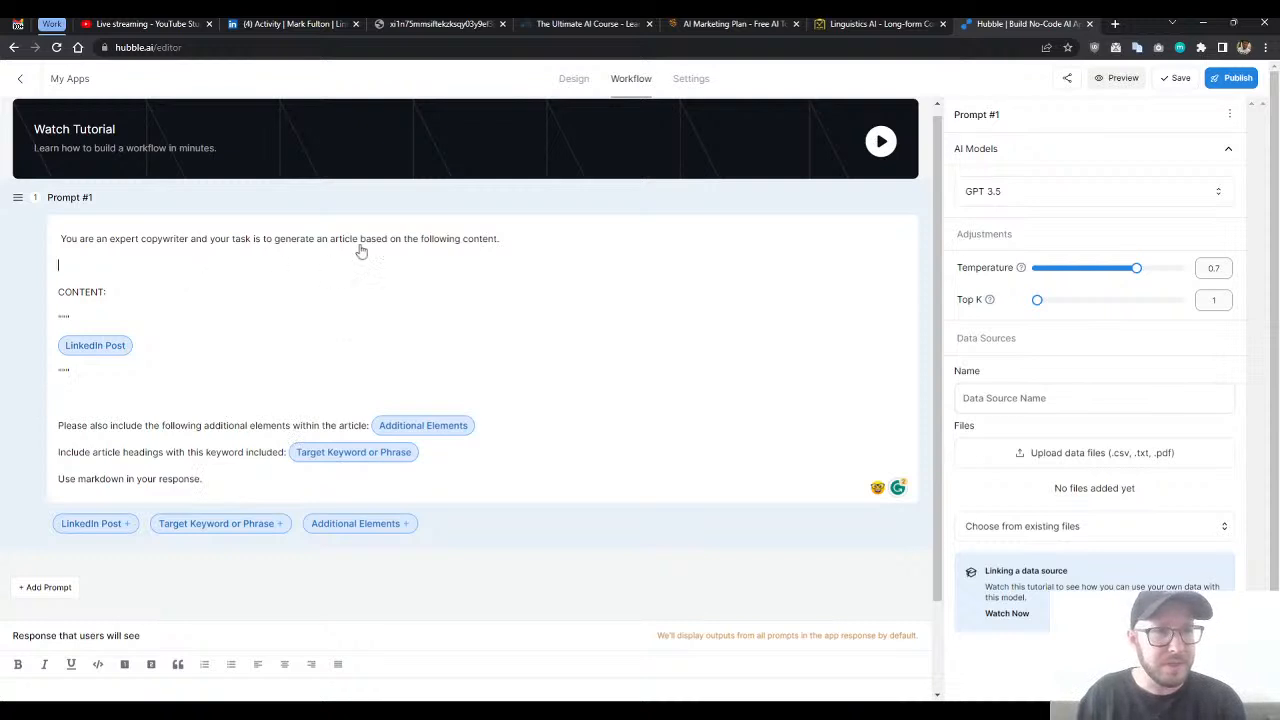
- Append the instruction "Please expand upon any bullet points in the content" to the prompt's opening line
click(530, 245)
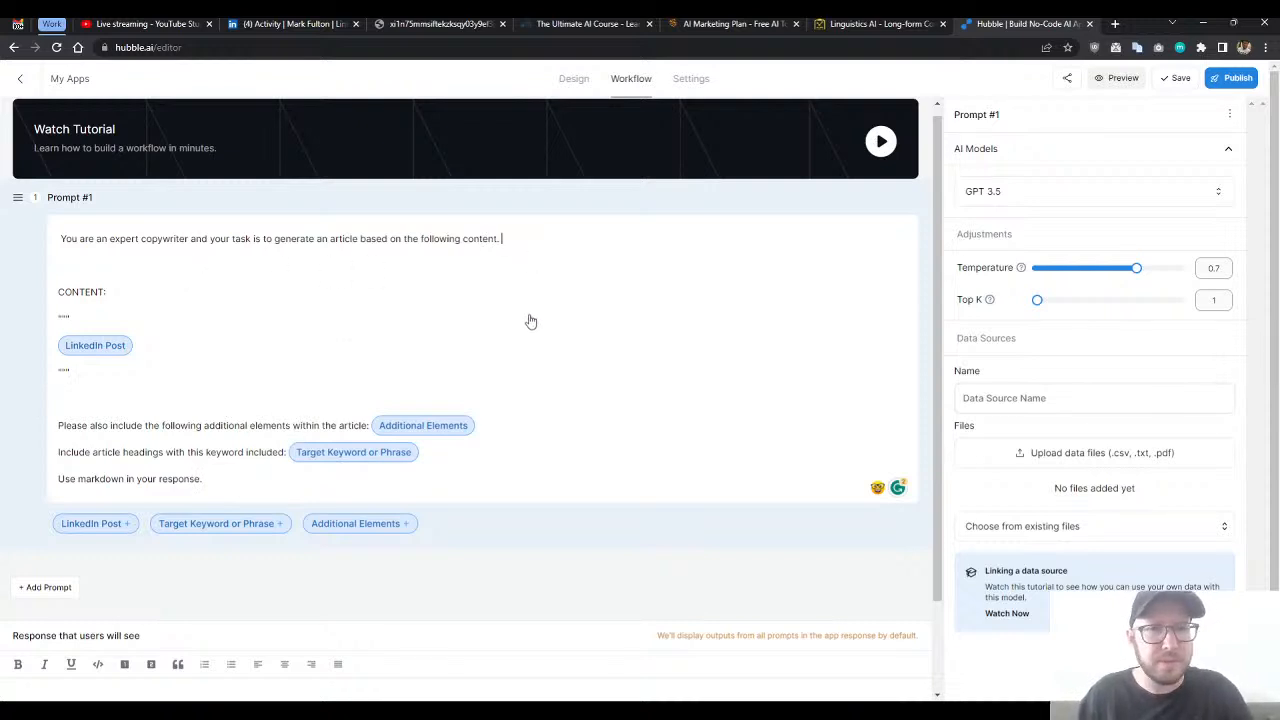
scroll(530, 320, up, 1)
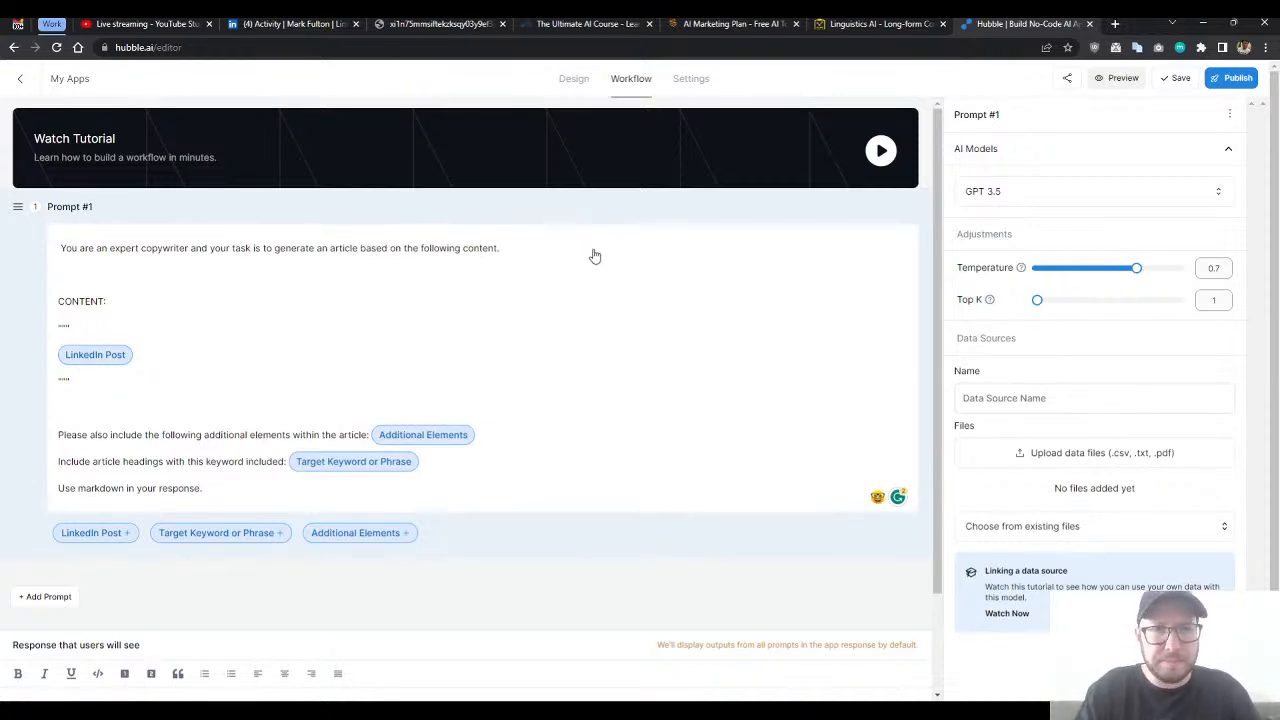
text(leas)
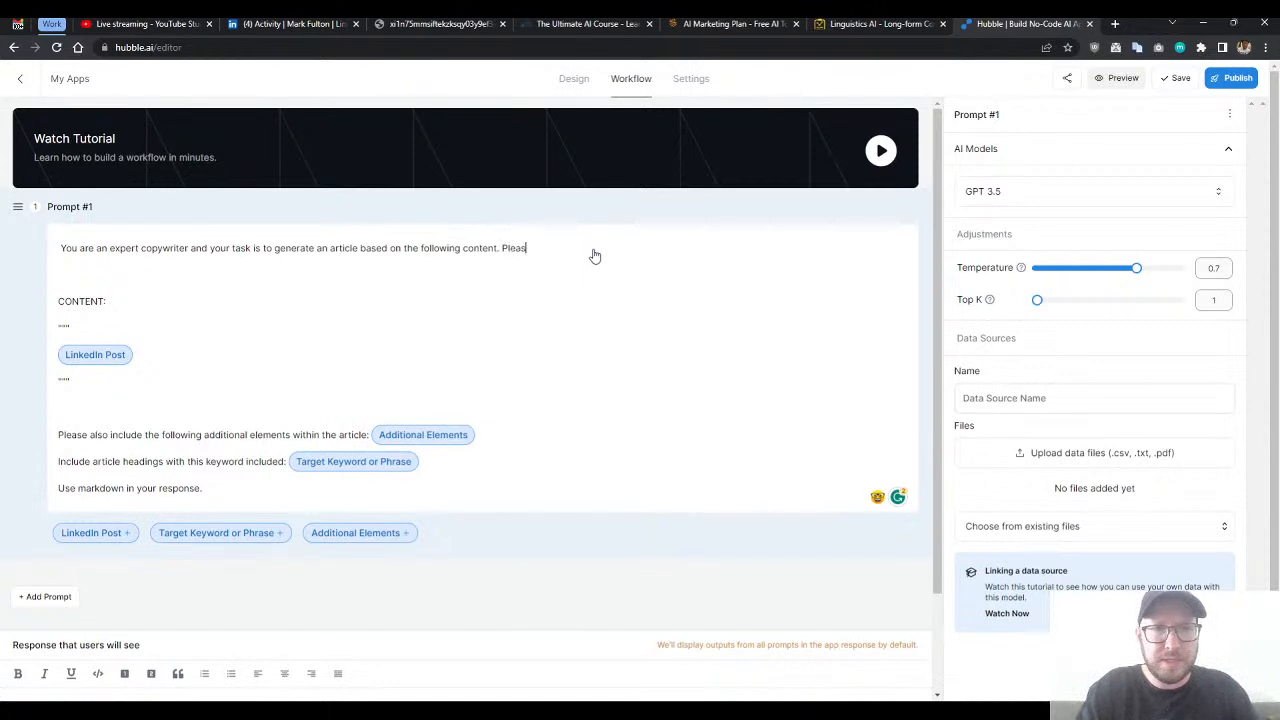
text(e expand upon any bullet points in the content)
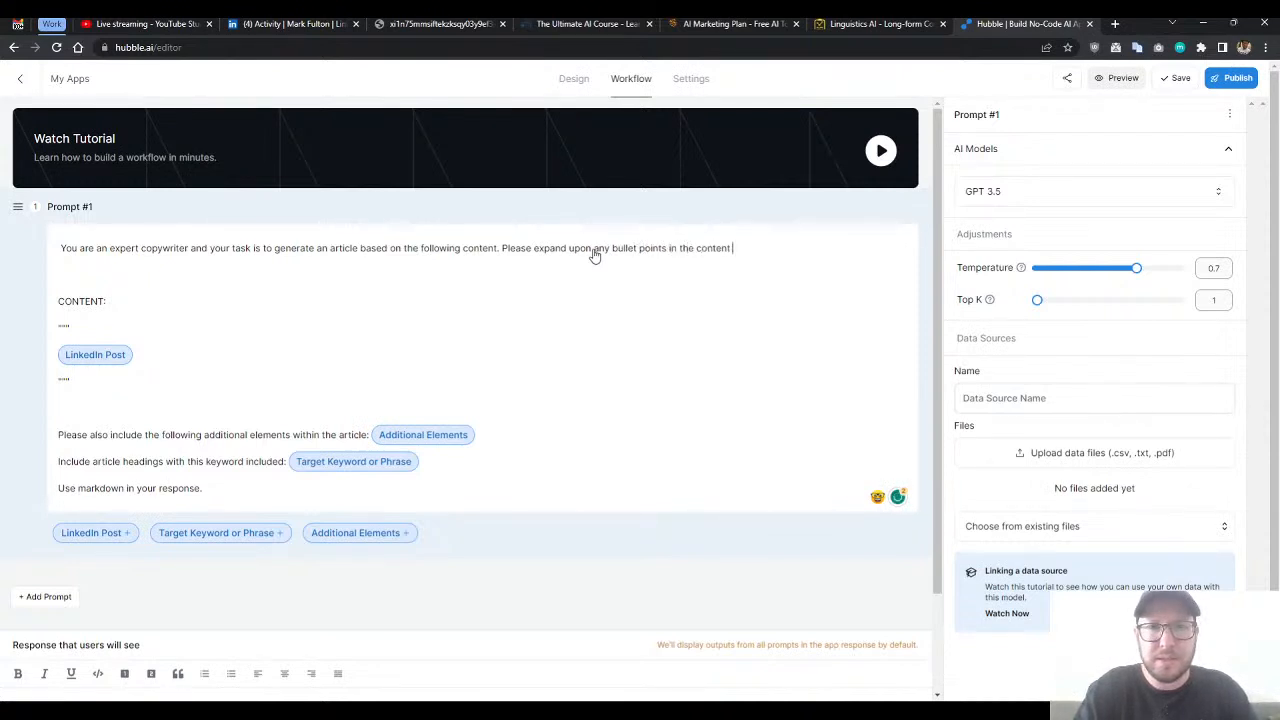
text( and )
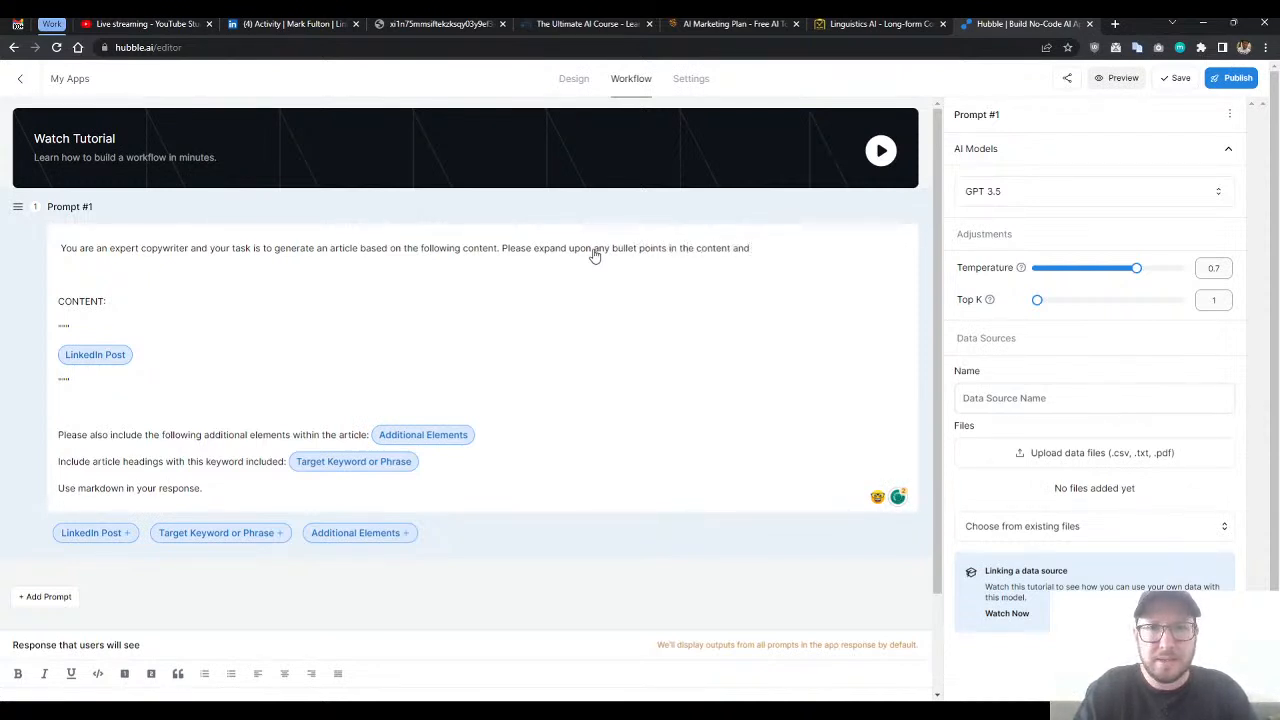
text(write in detail)
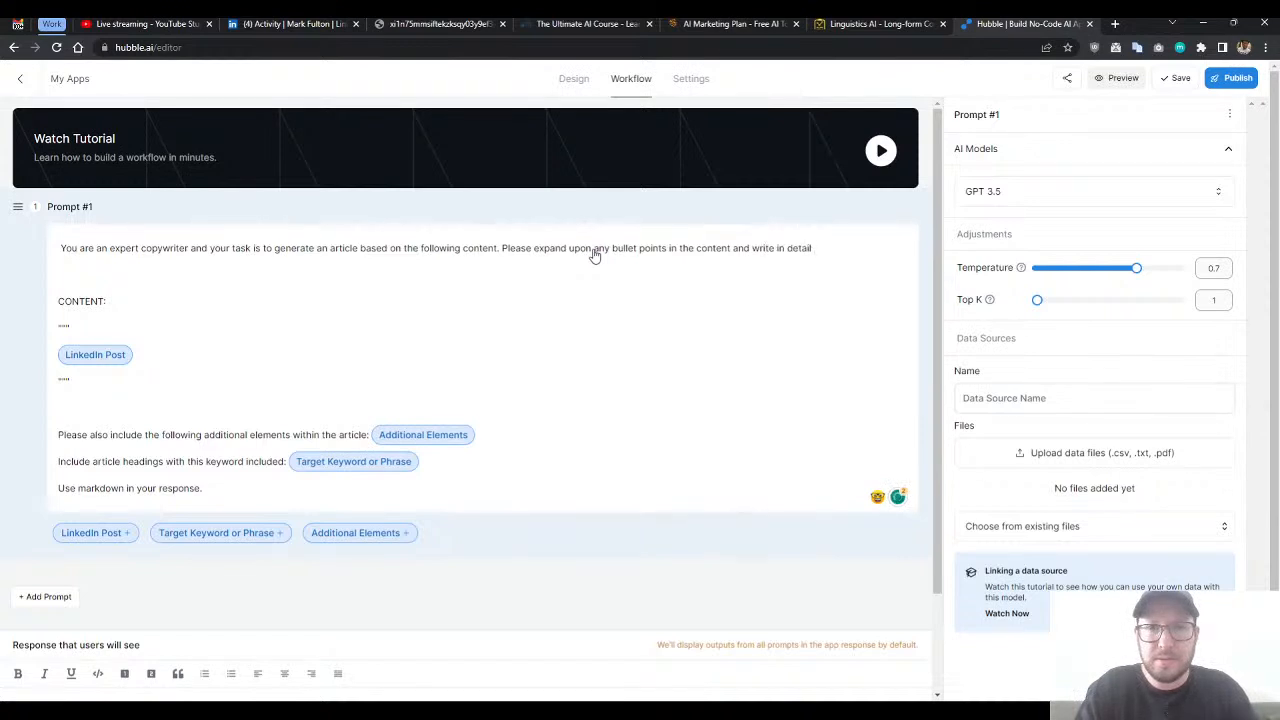
text( some insightful)
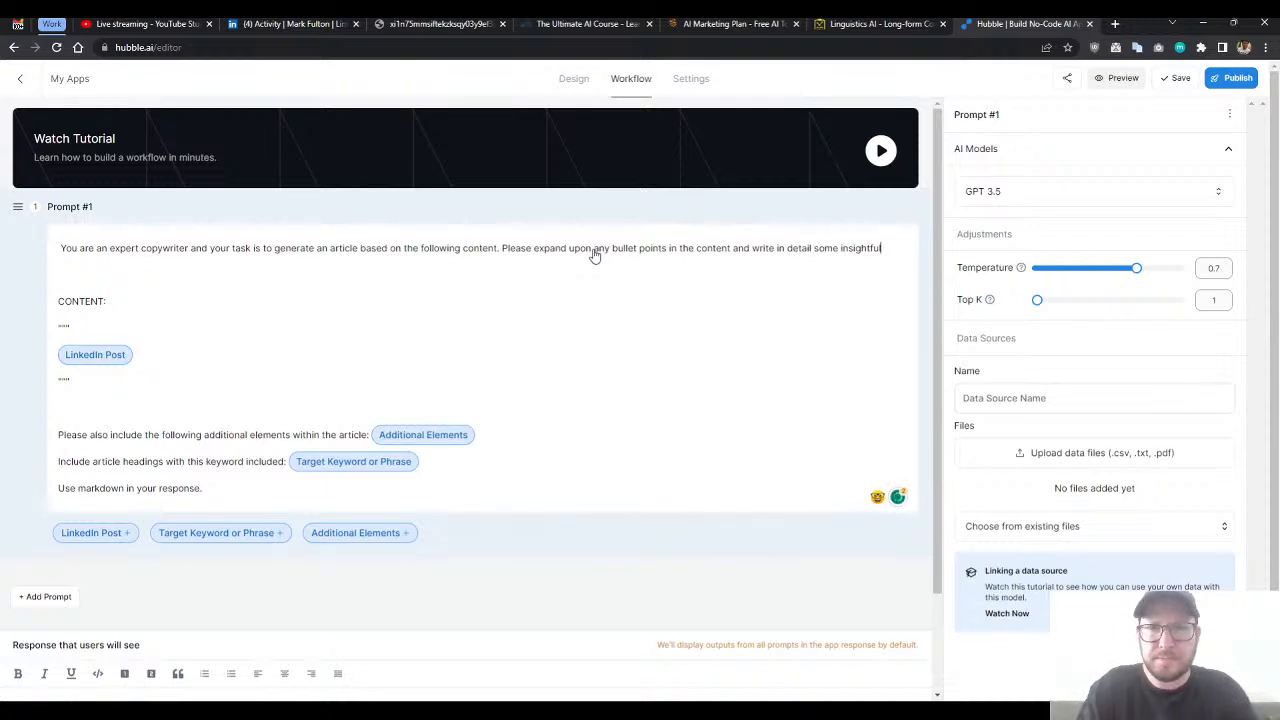
- Complete that instruction with "and write in detail some insightful and educational content related to the provided copy."
text(and educa)
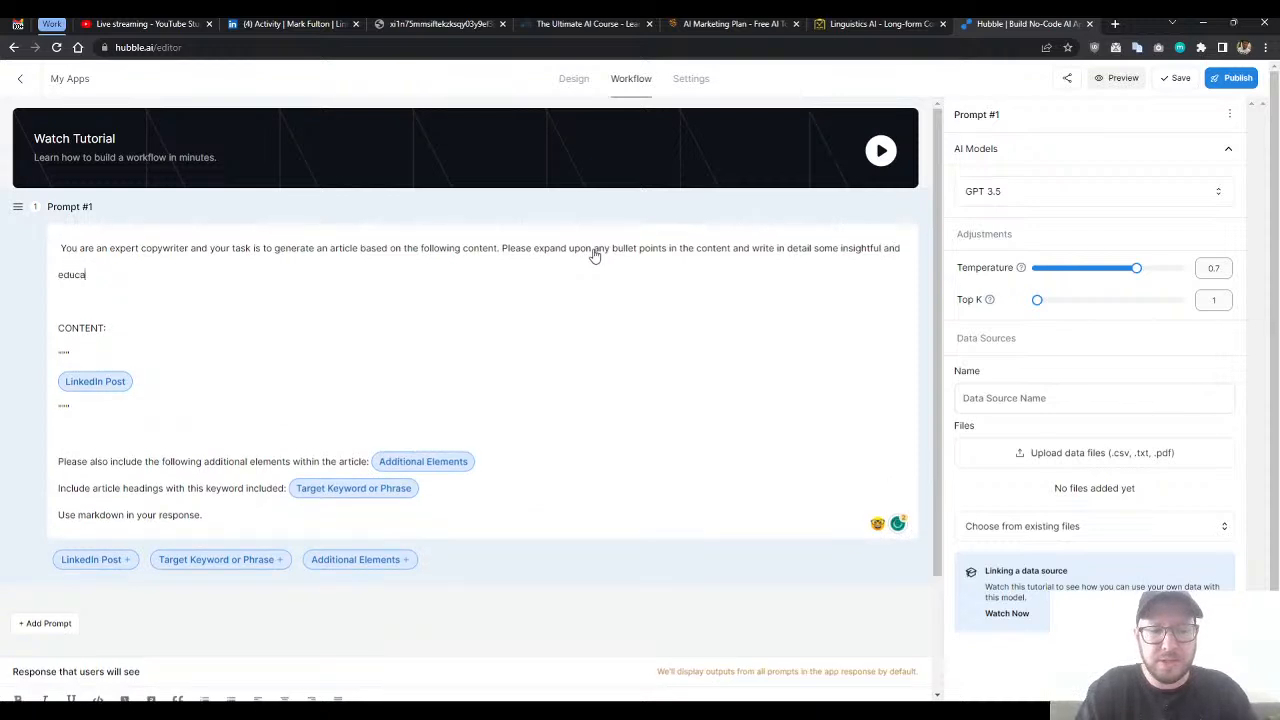
text(tional content related to the)
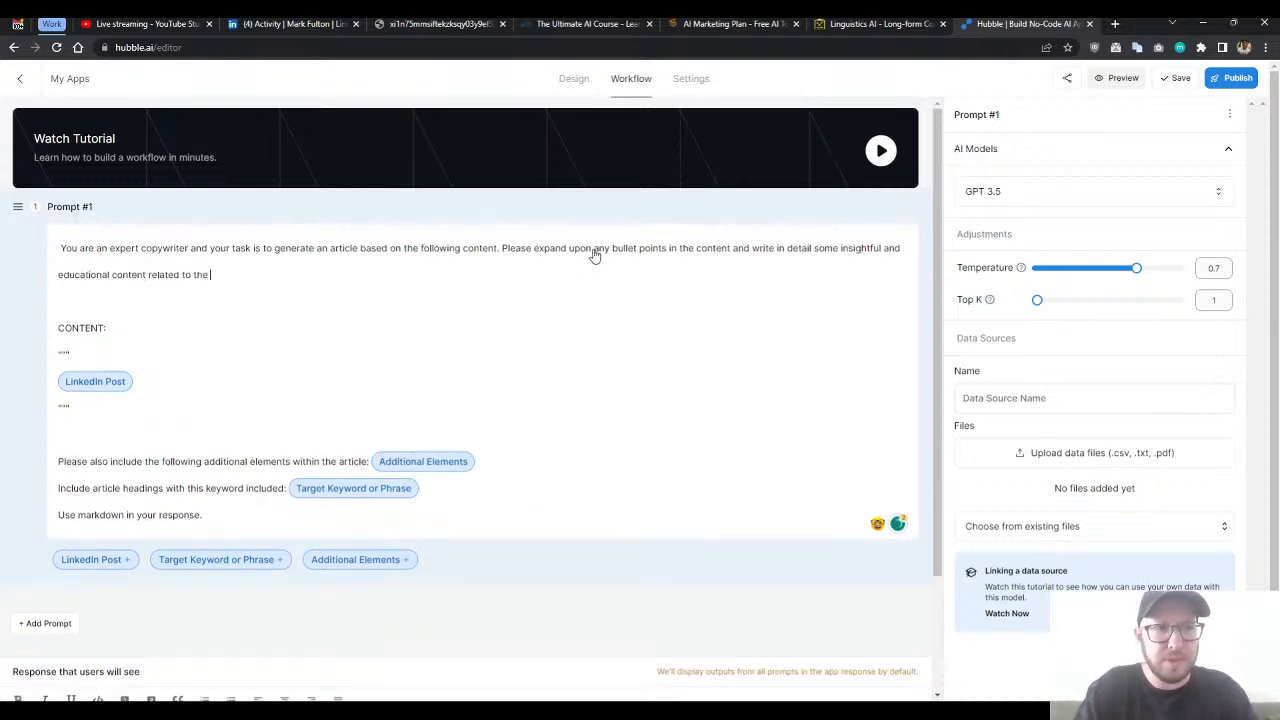
text( provided copy.)
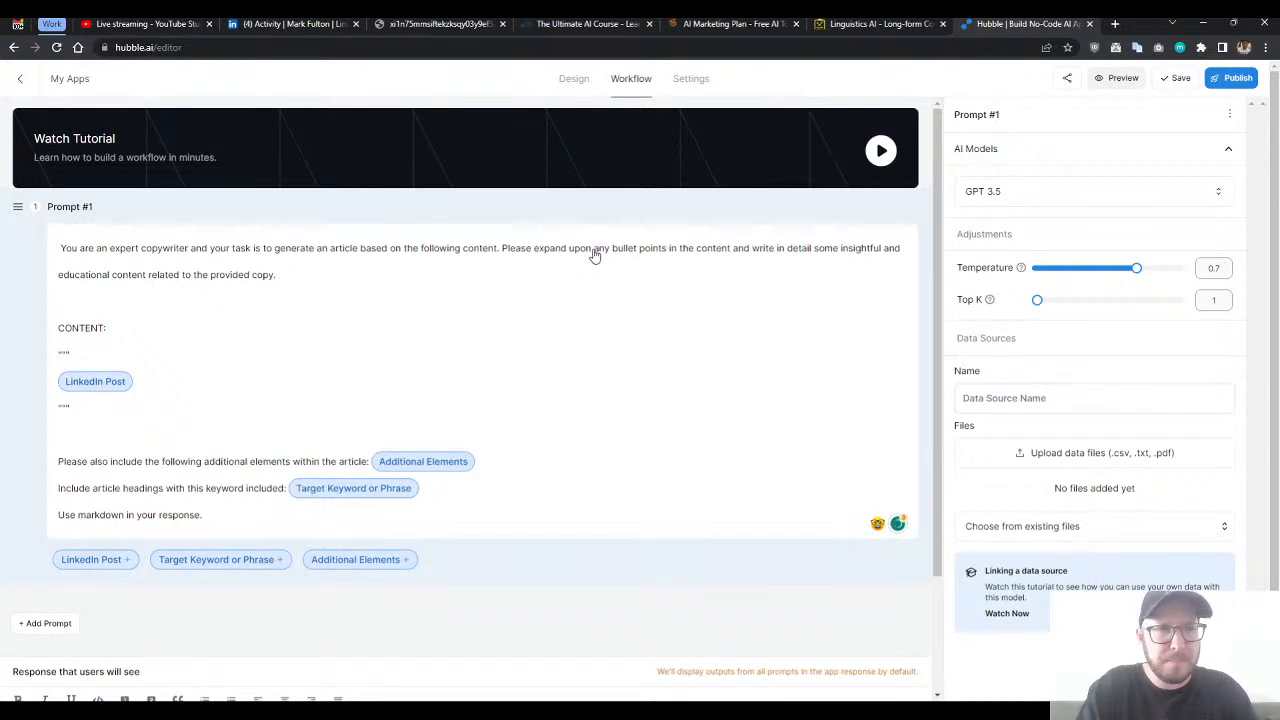
text( include )
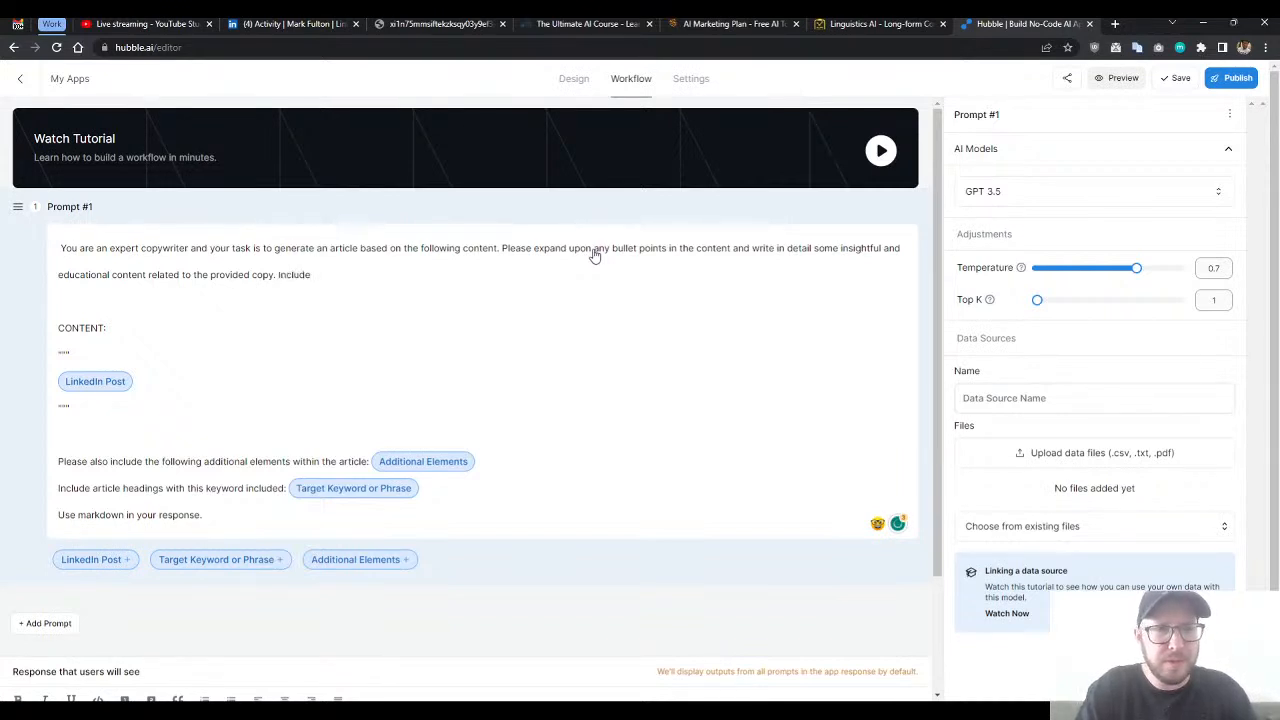
text(an introduction that)
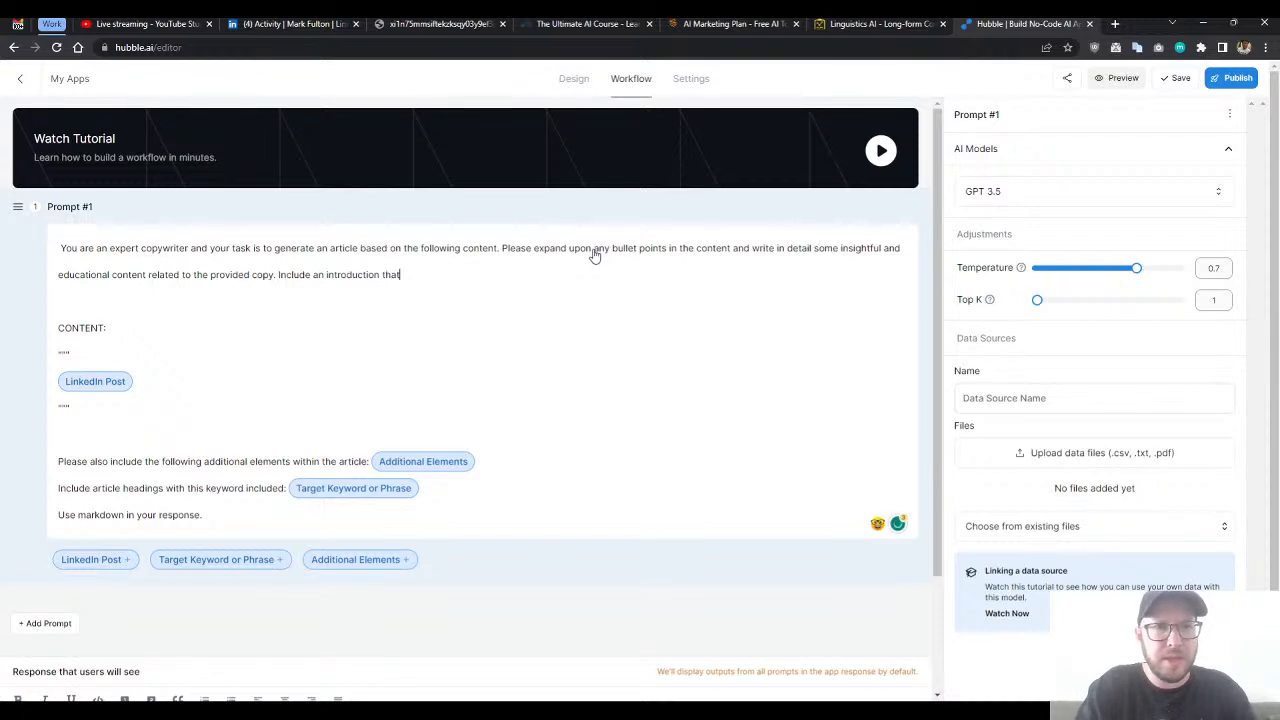
text( osis)
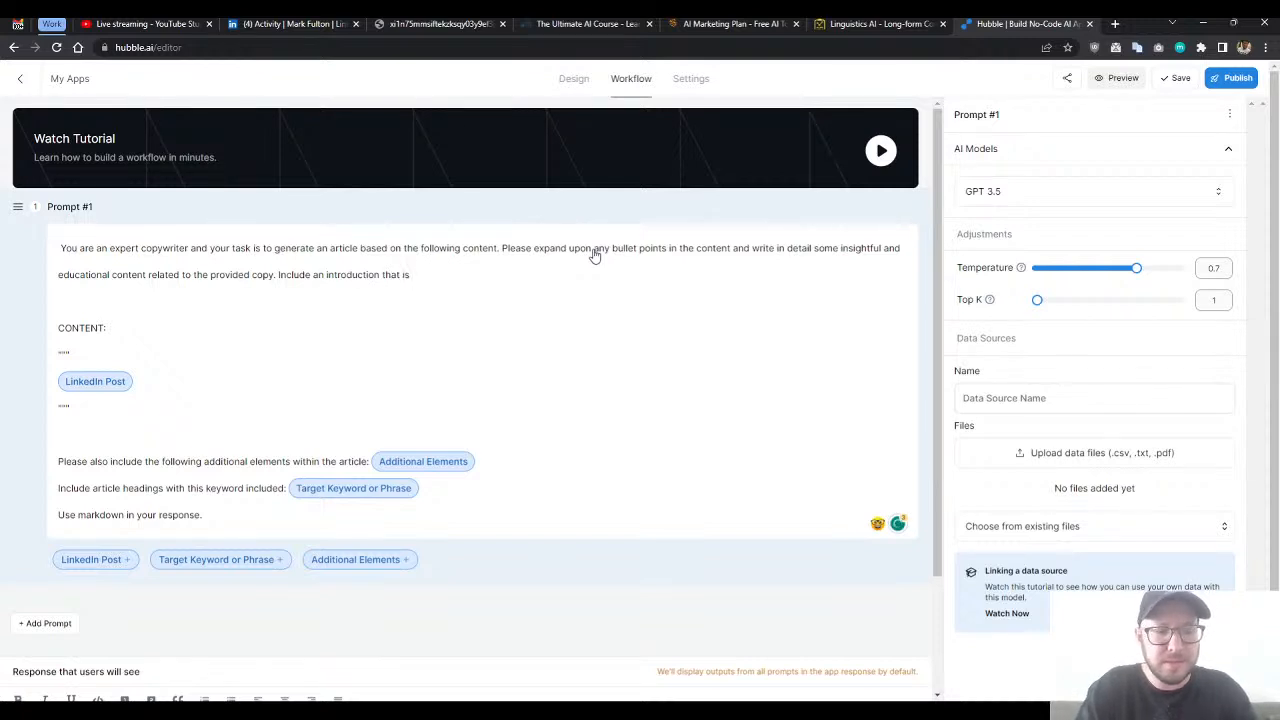
text( casual and )
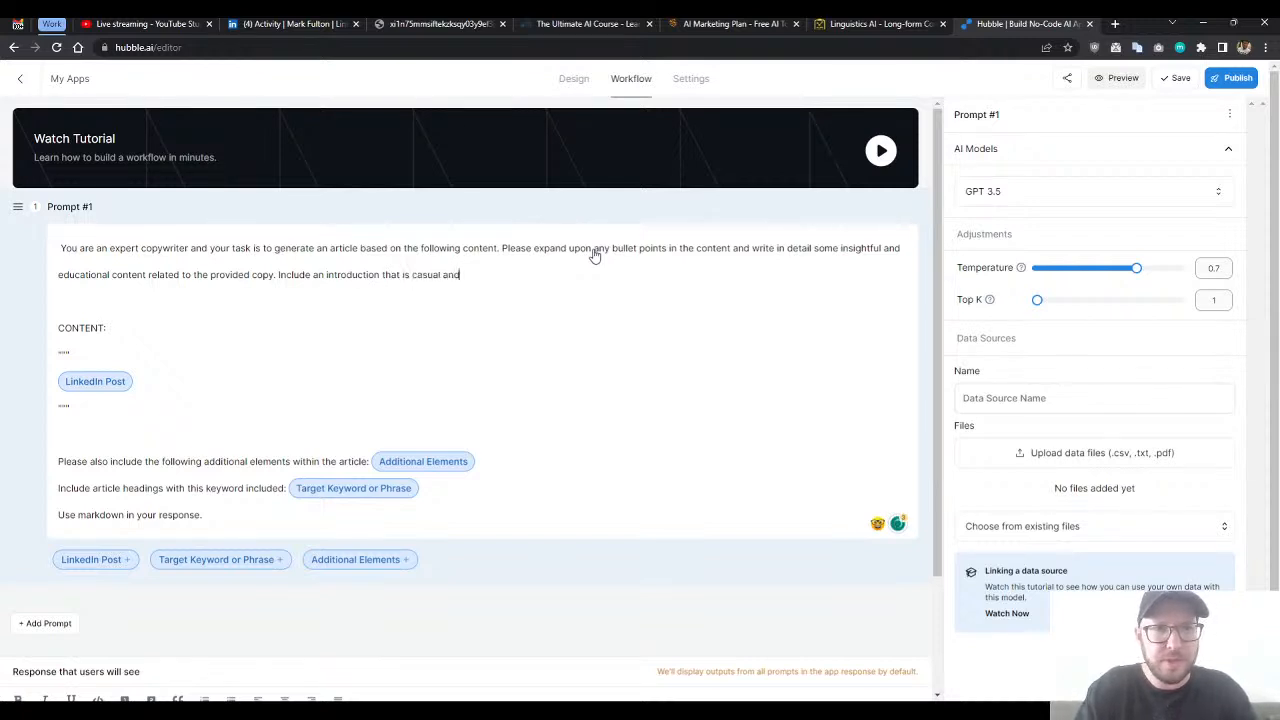
text(informat)
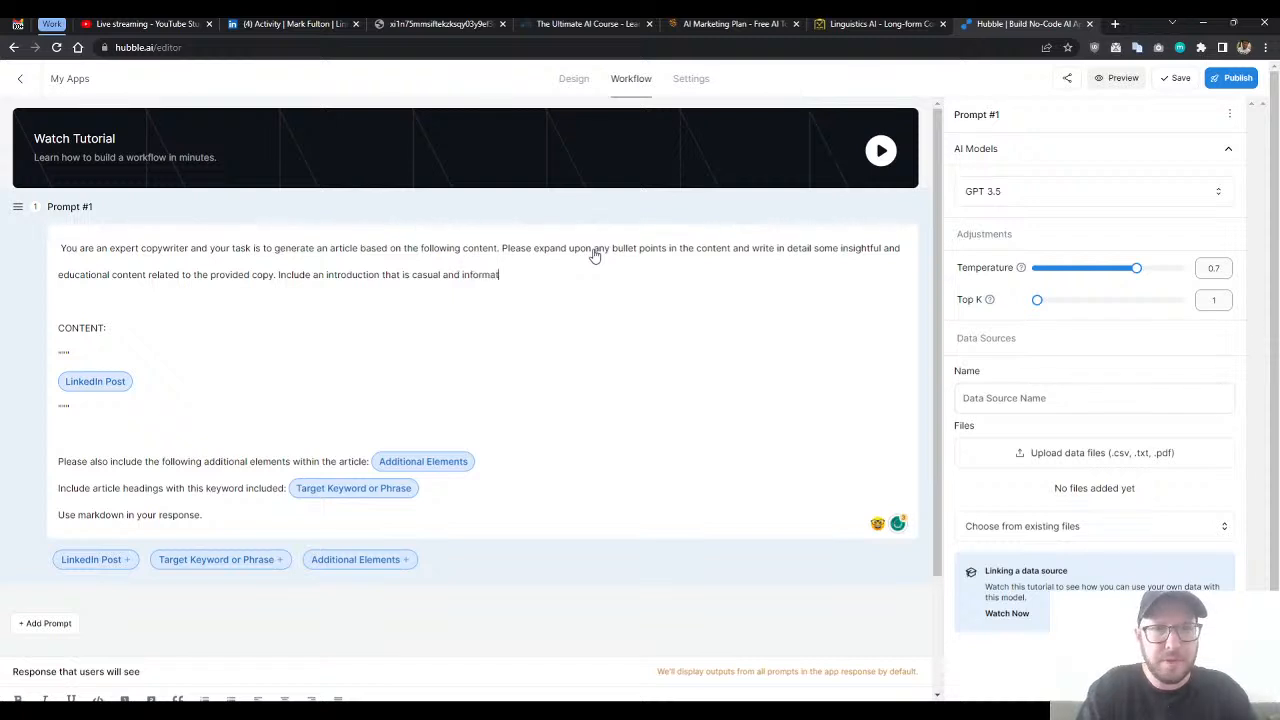
text(ive. and compelling)
- Add the sentence "Include an introduction that is casual, informative and compelling with a friendly tone." to the end of the prompt's opening paragraph
double_click(452, 275)
key(BackSpace)
key(BackSpace)
text(, )
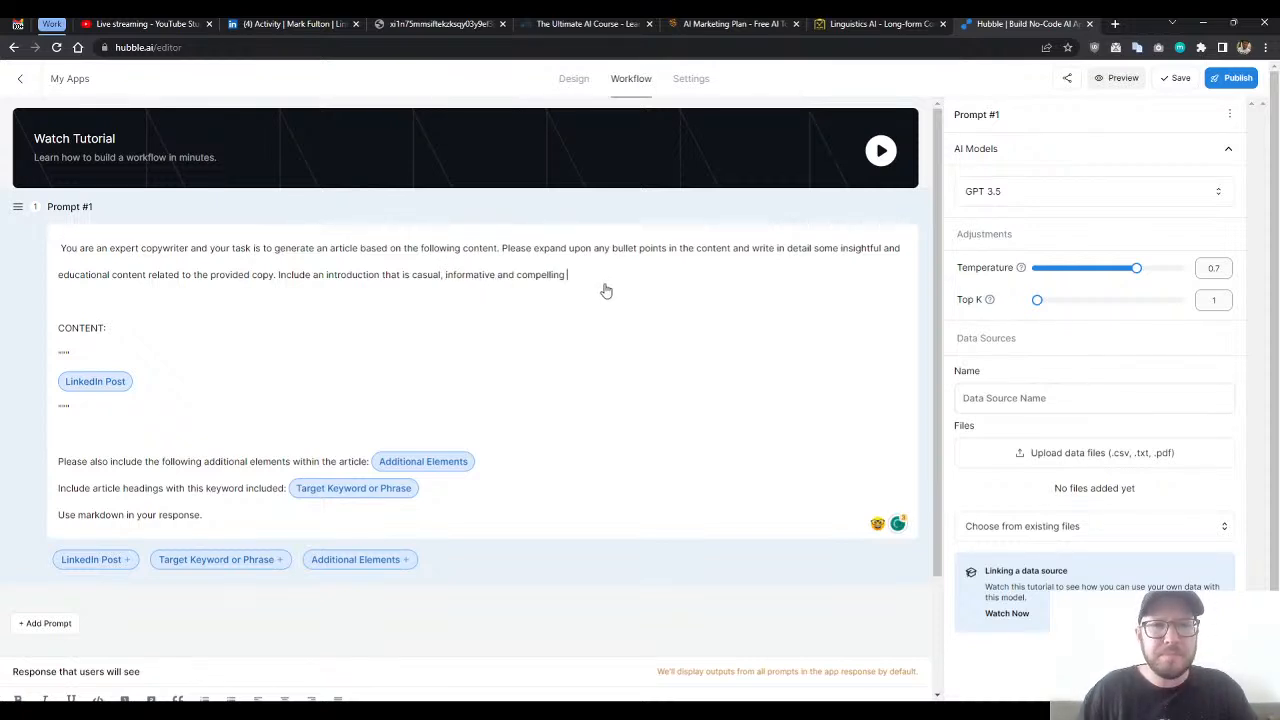
text( with a )
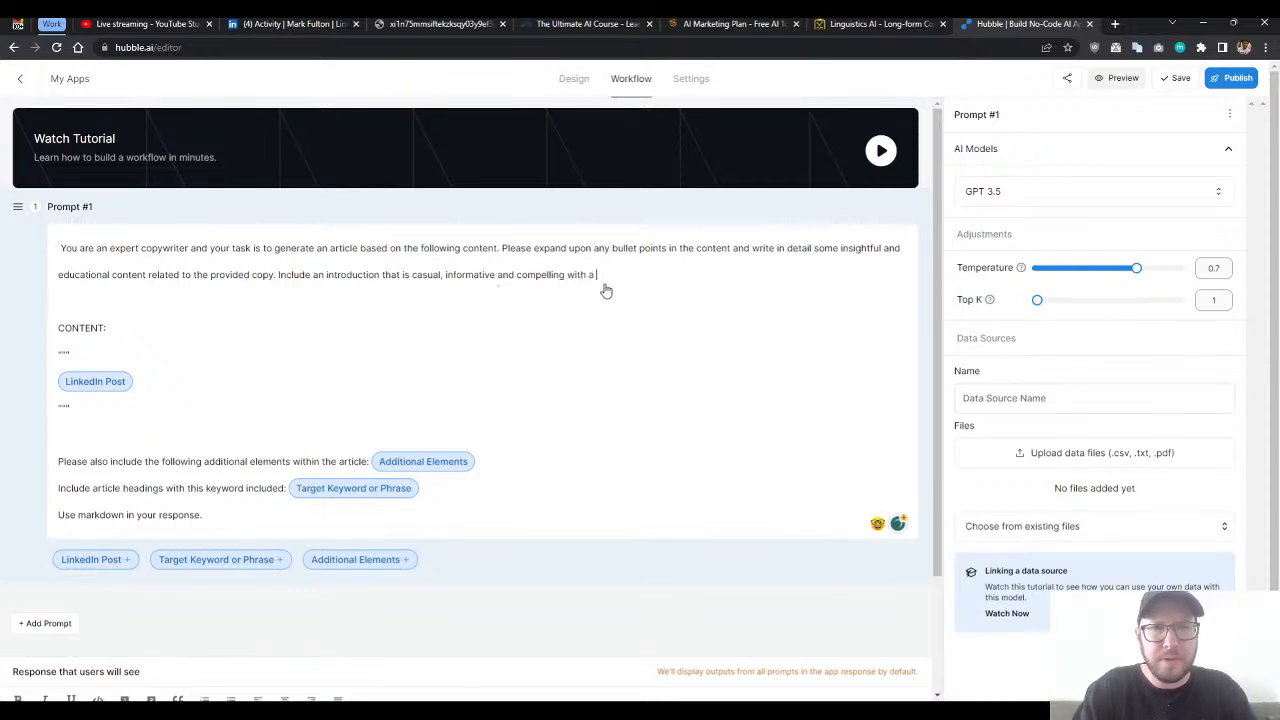
text(friendly tone.)
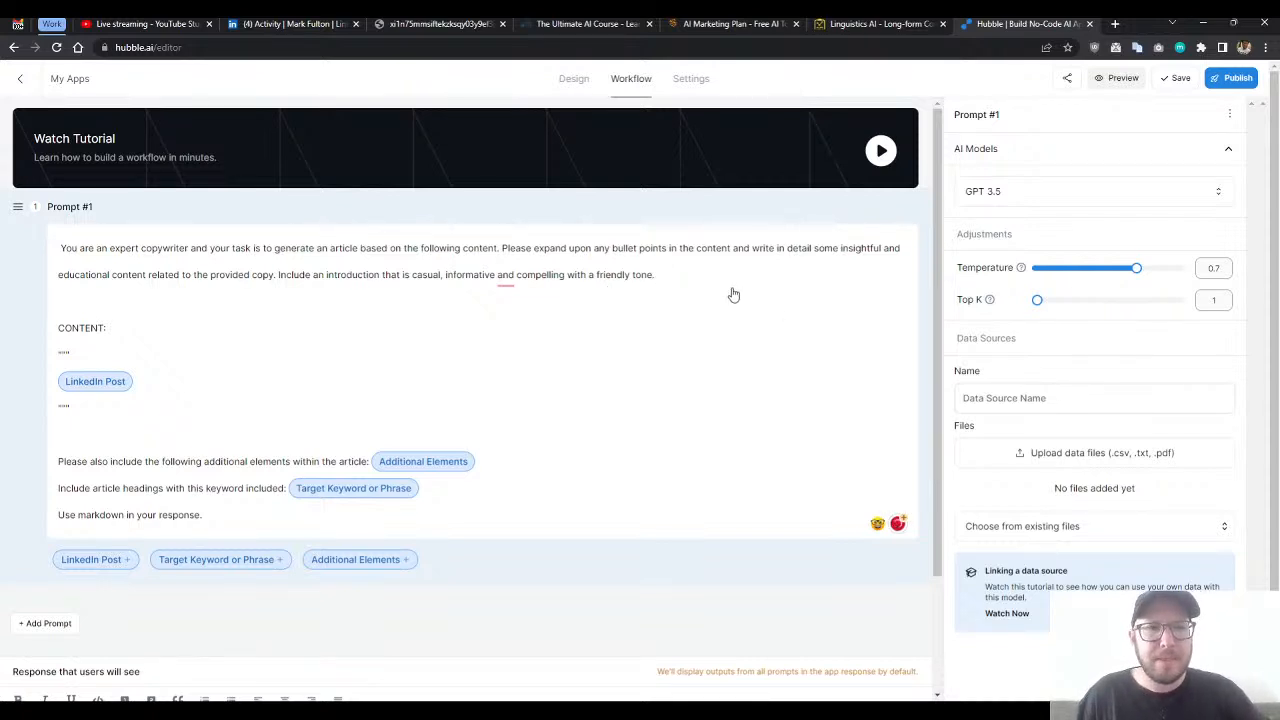
- Review the finished prompt, then examine the form design's fields and the LinkedIn Post input's settings
scroll(660, 300, down, 1)
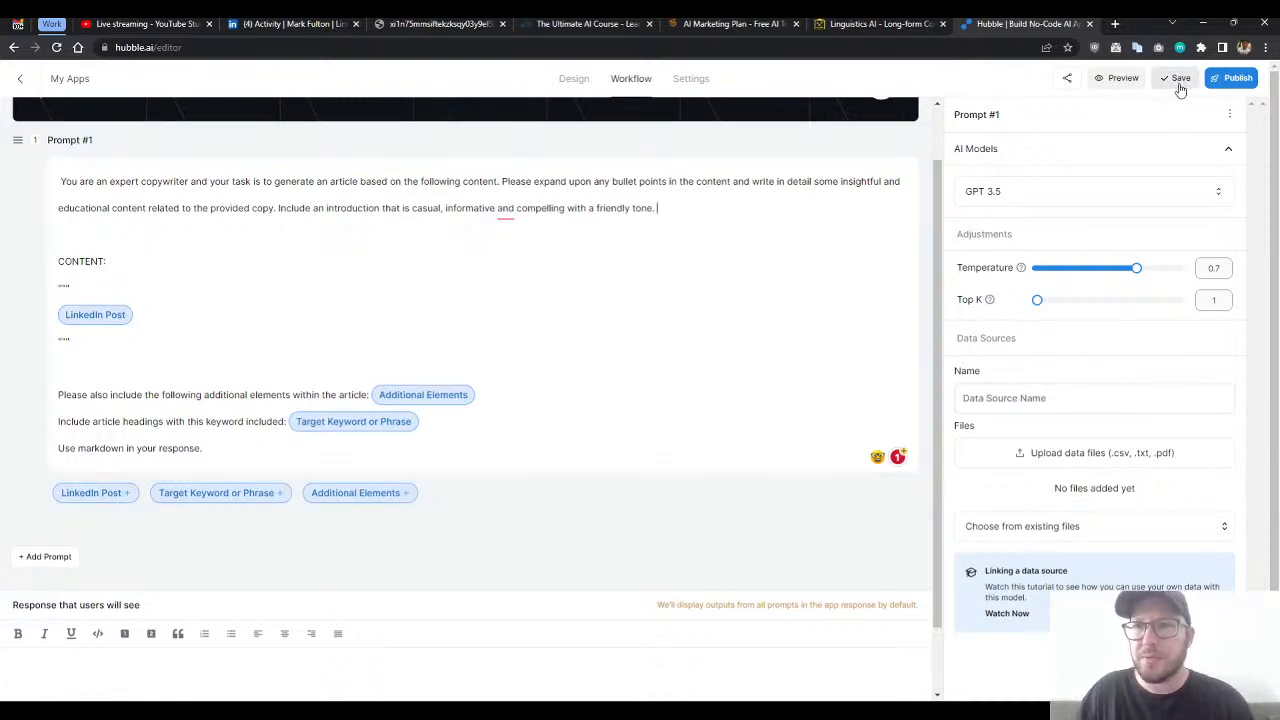
scroll(643, 306, up, 1)
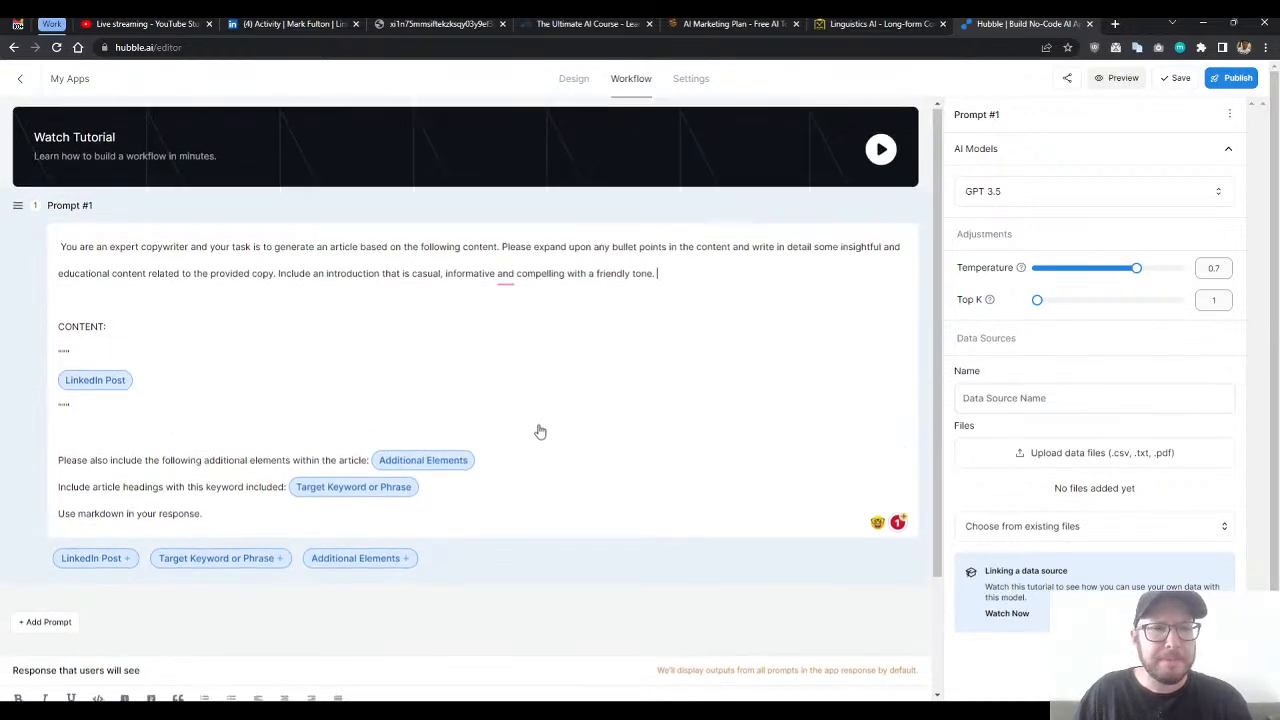
scroll(520, 440, down, 2)
scroll(483, 486, up, 2)
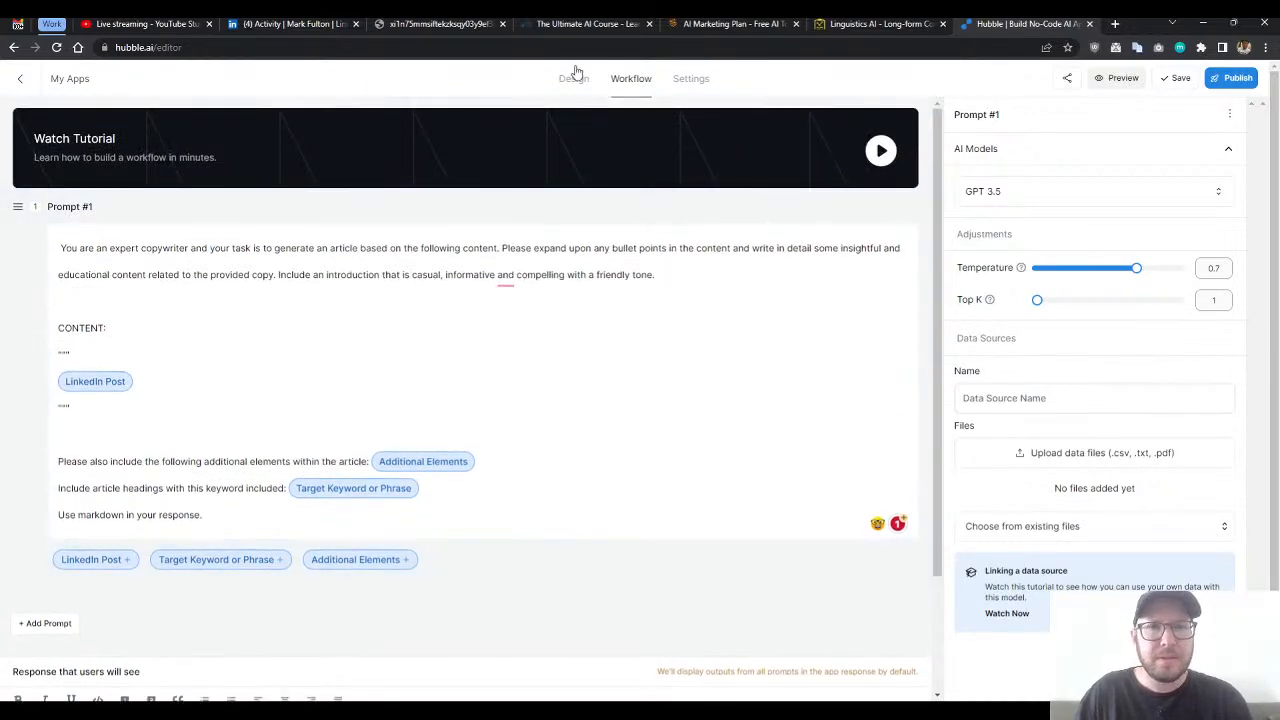
click(575, 76)
scroll(737, 470, down, 2)
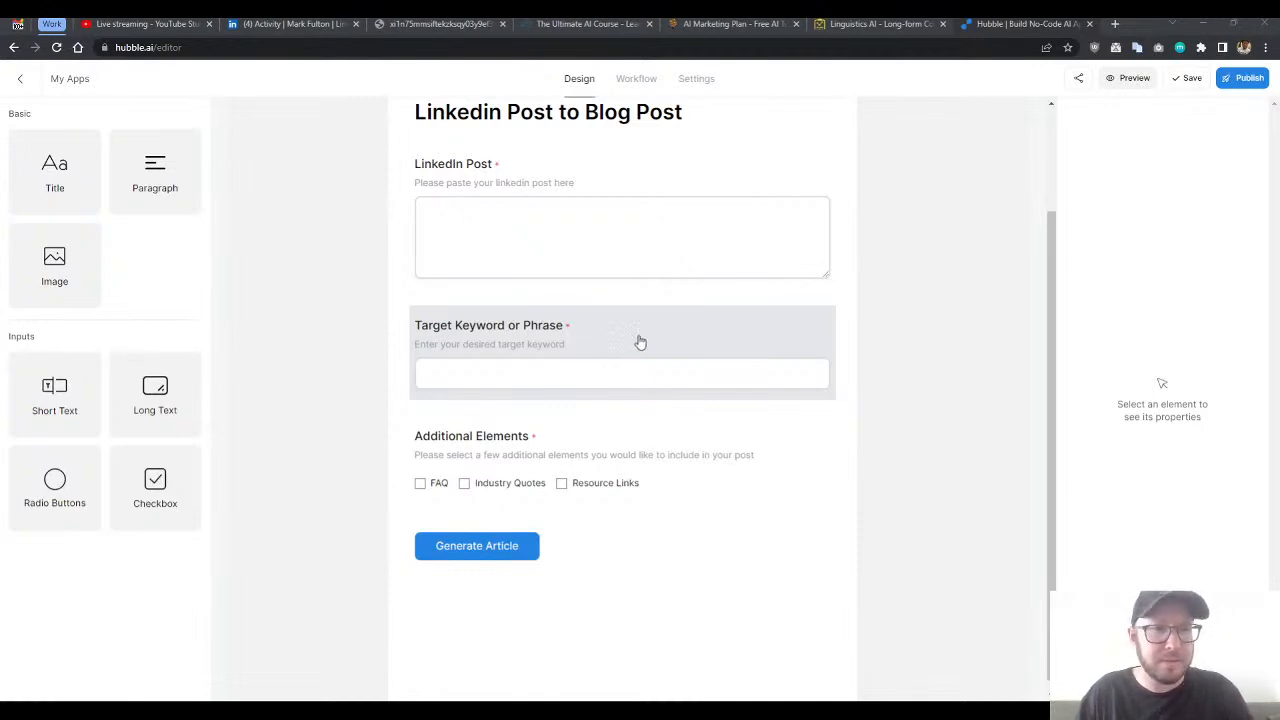
click(586, 178)
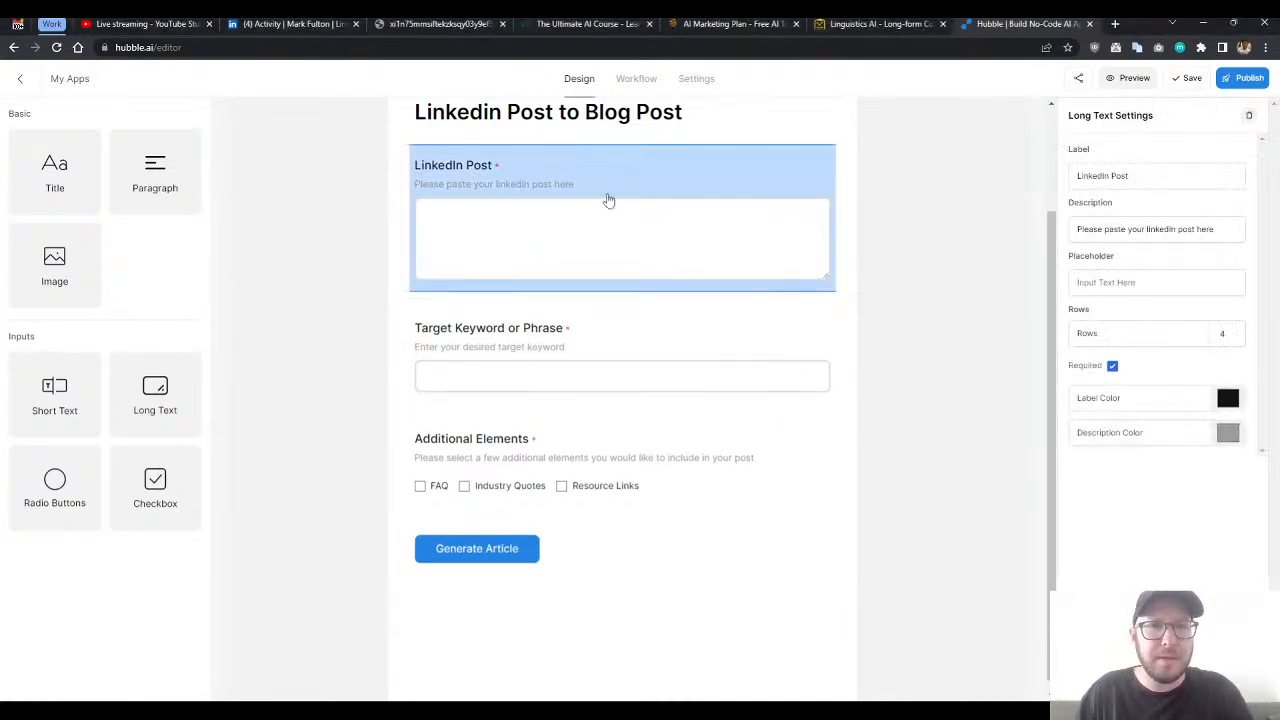
scroll(637, 223, up, 3)
scroll(659, 290, down, 1)
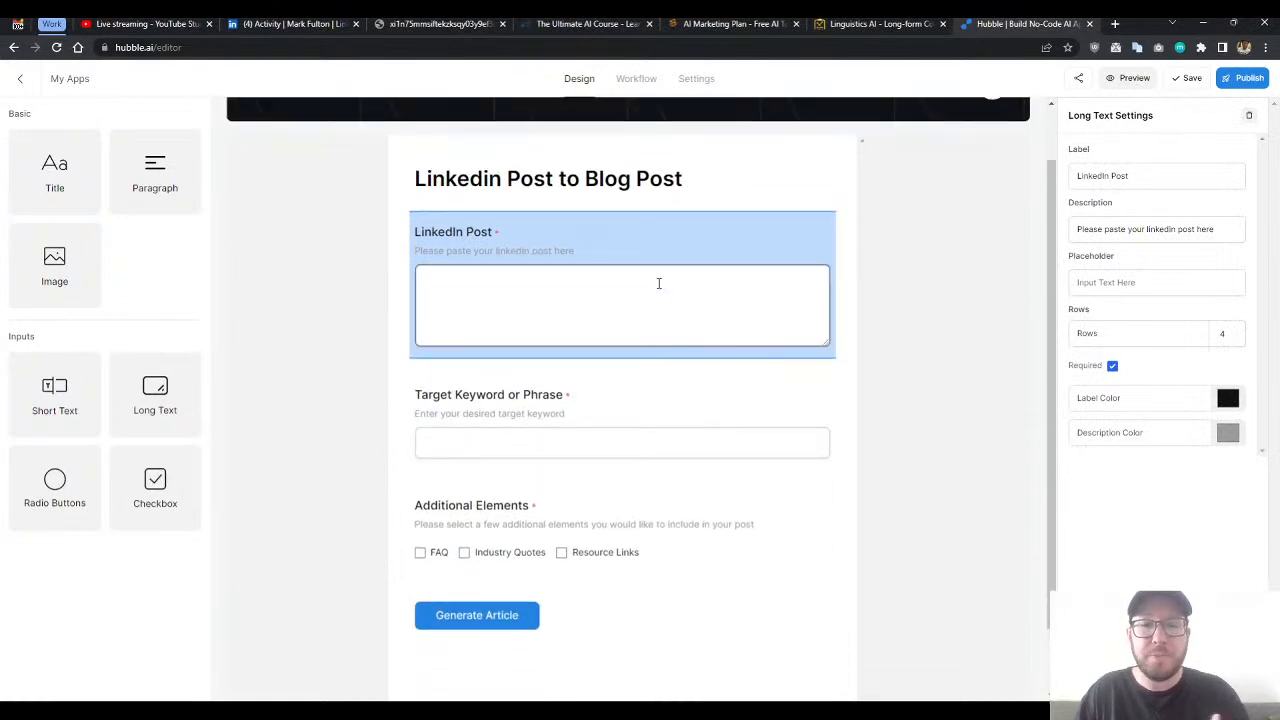
click(630, 501)
click(634, 371)
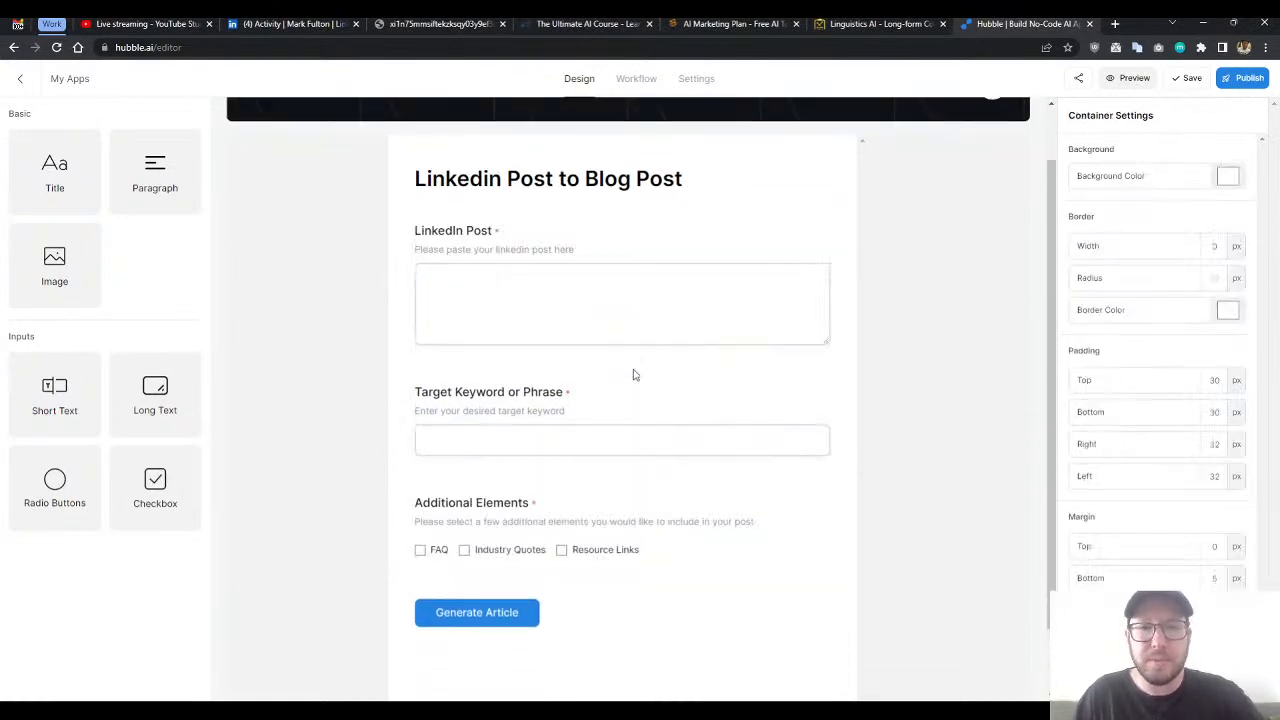
click(634, 397)
click(705, 249)
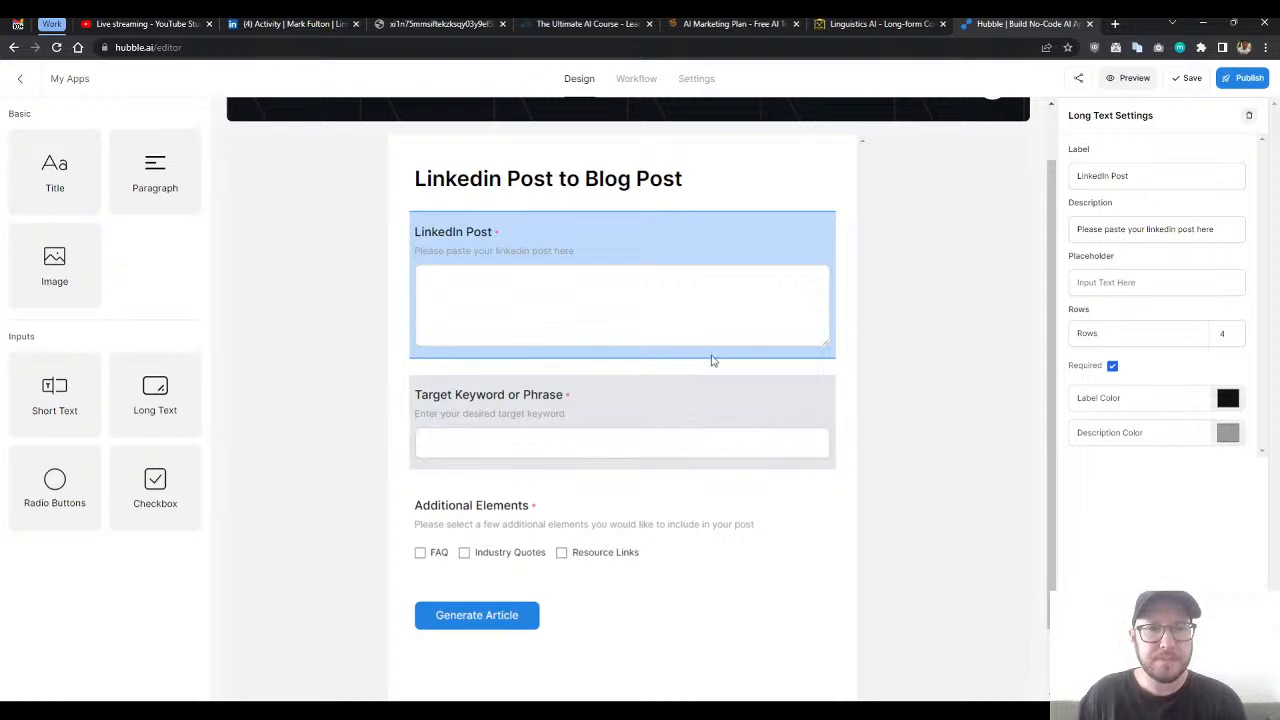
- Return to the app's workflow and try to publish the app
double_click(634, 80)
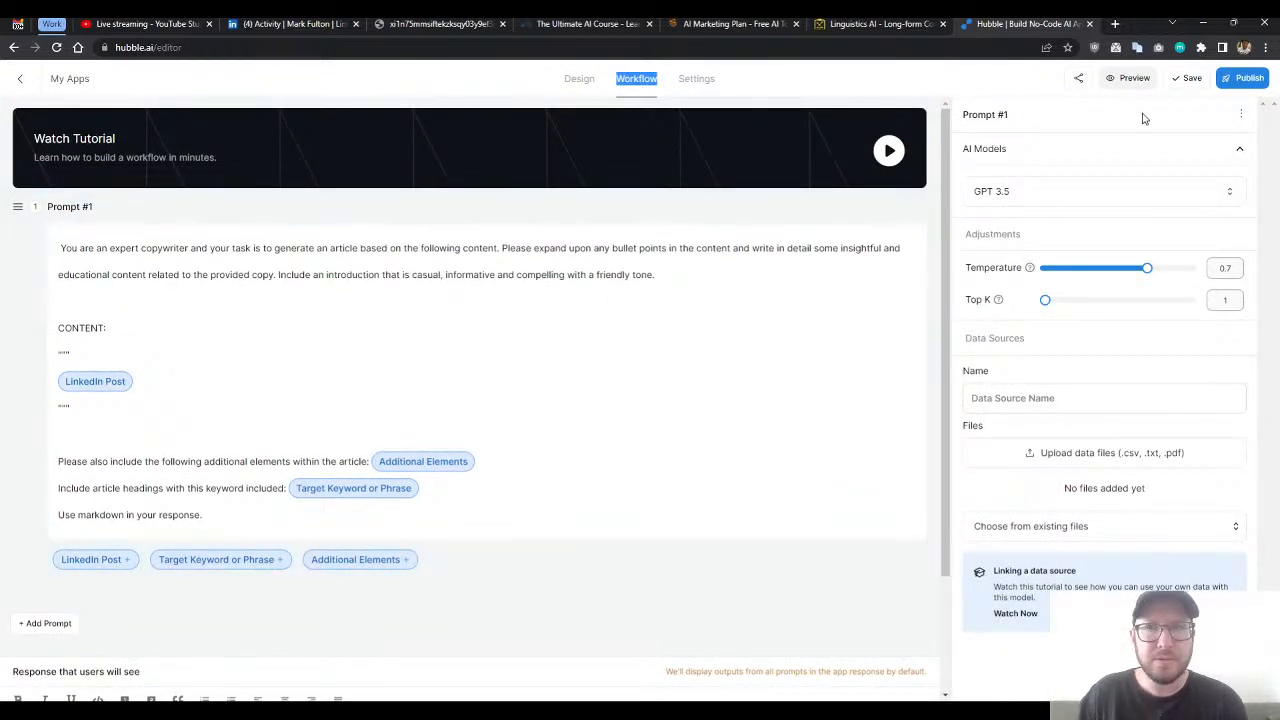
click(1237, 84)
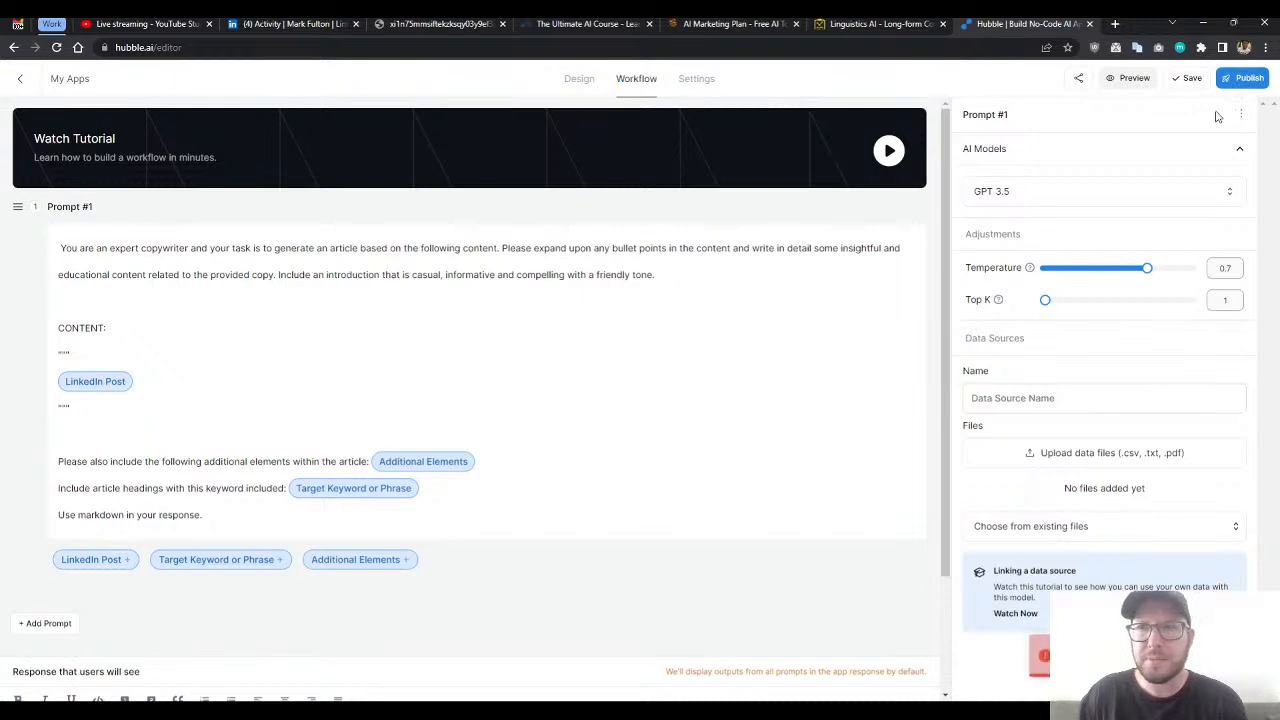
- Set the app's SEO title to "Linkedin to Blog post" and its description to "n/a", and save the settings
click(696, 80)
click(475, 206)
text(Linkedin to)
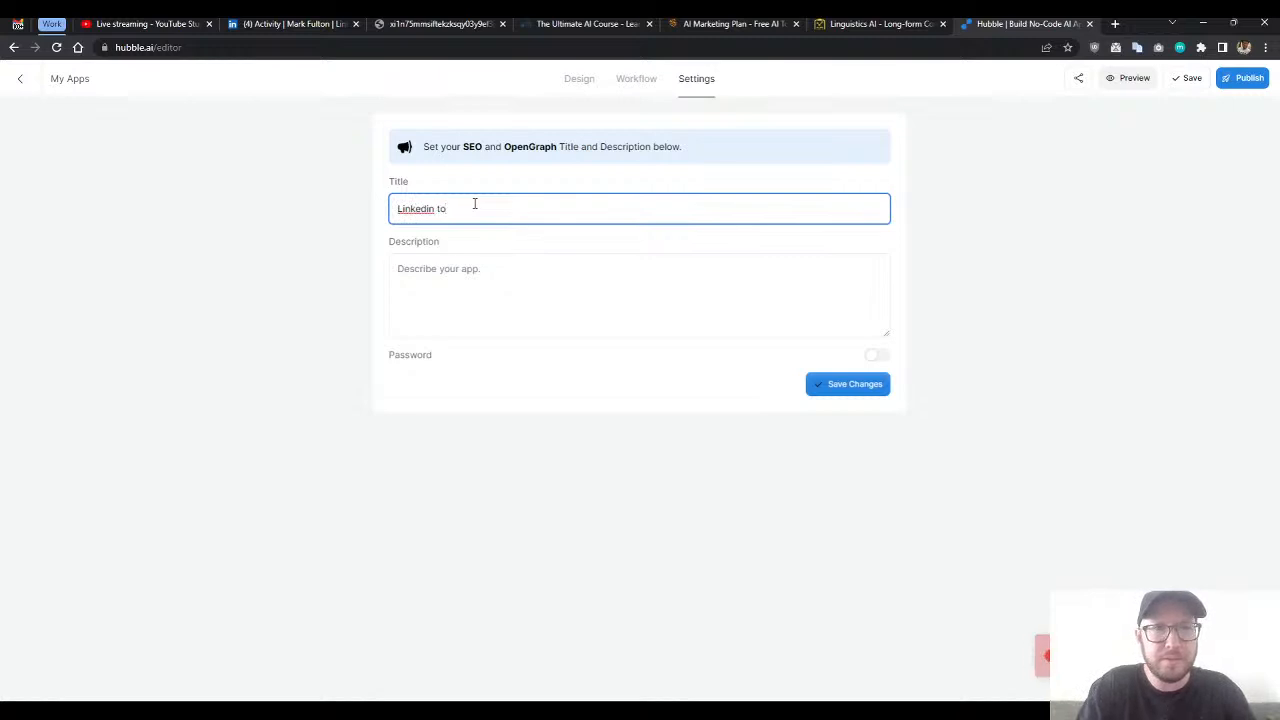
text( Blog post)
key(Tab)
text(n/a)
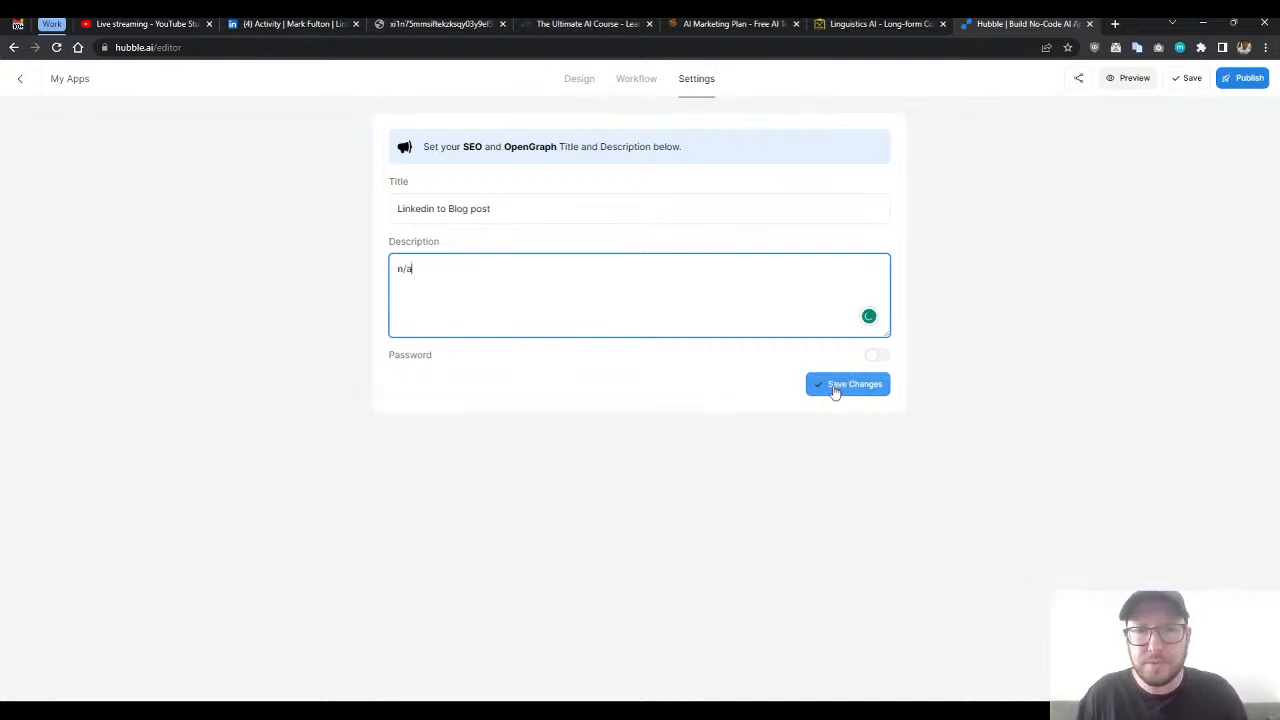
click(834, 392)
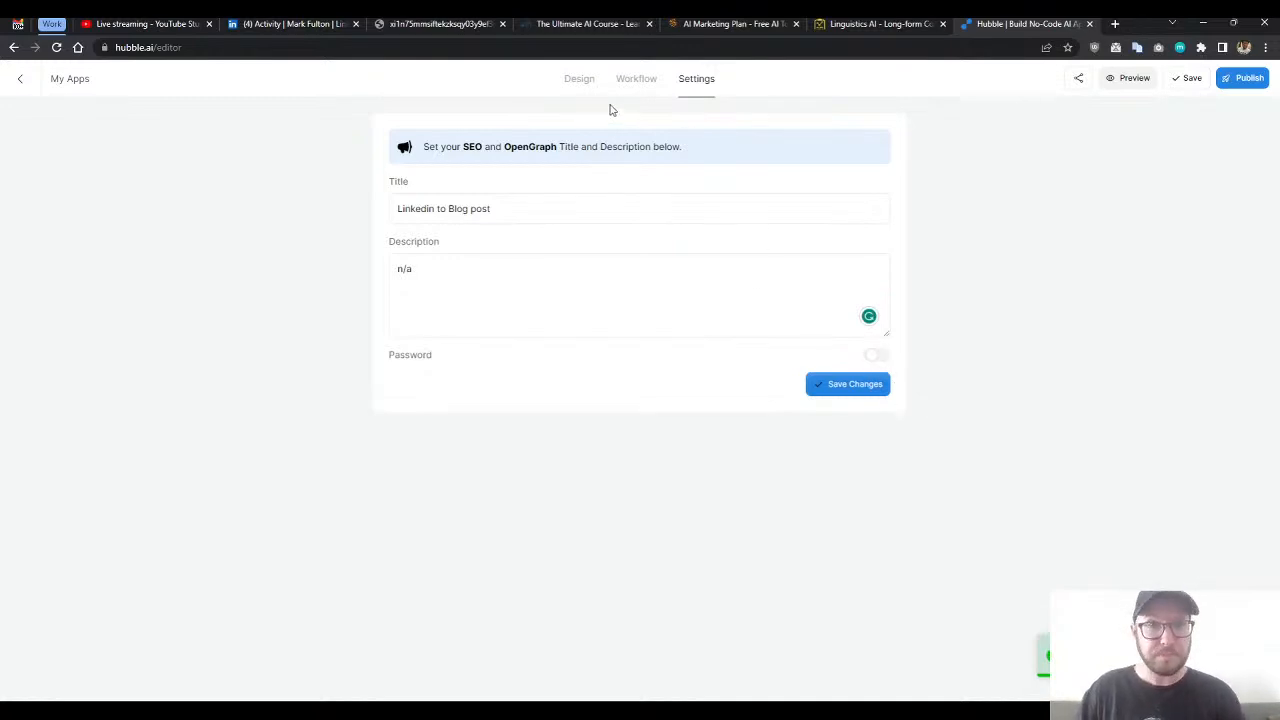
- Publish the app from its form design and copy the share link
click(579, 84)
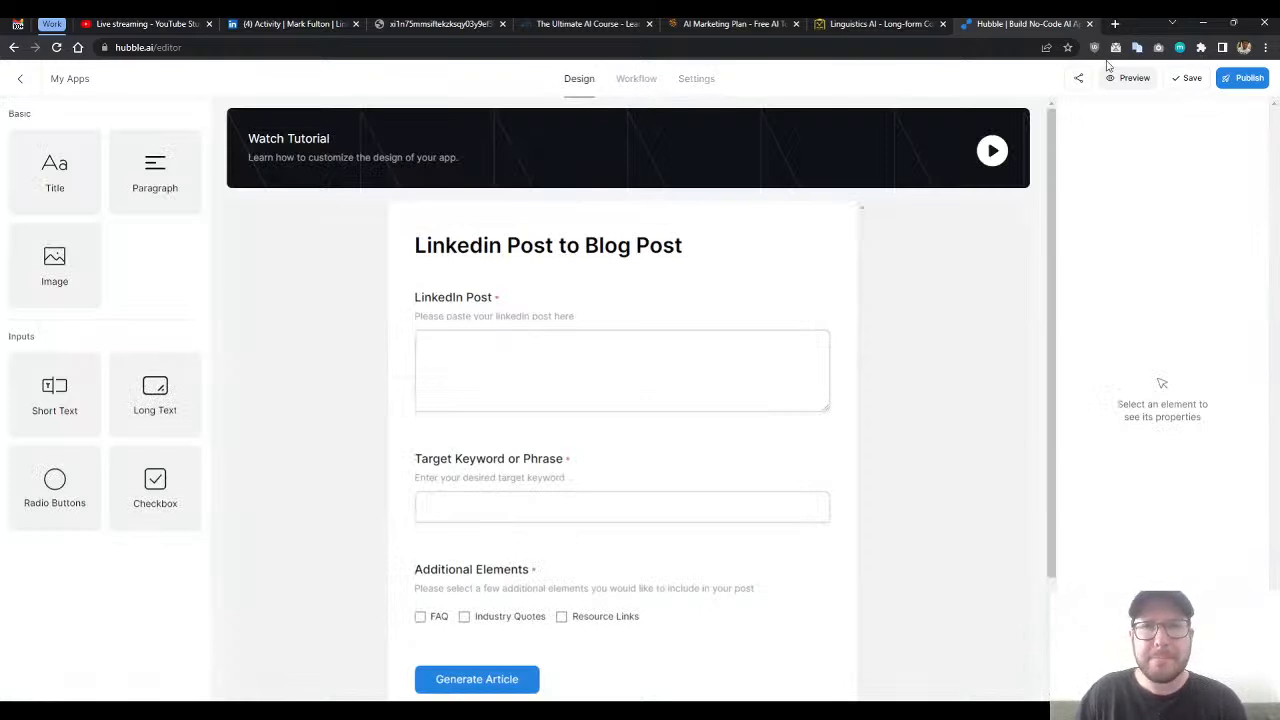
click(1230, 86)
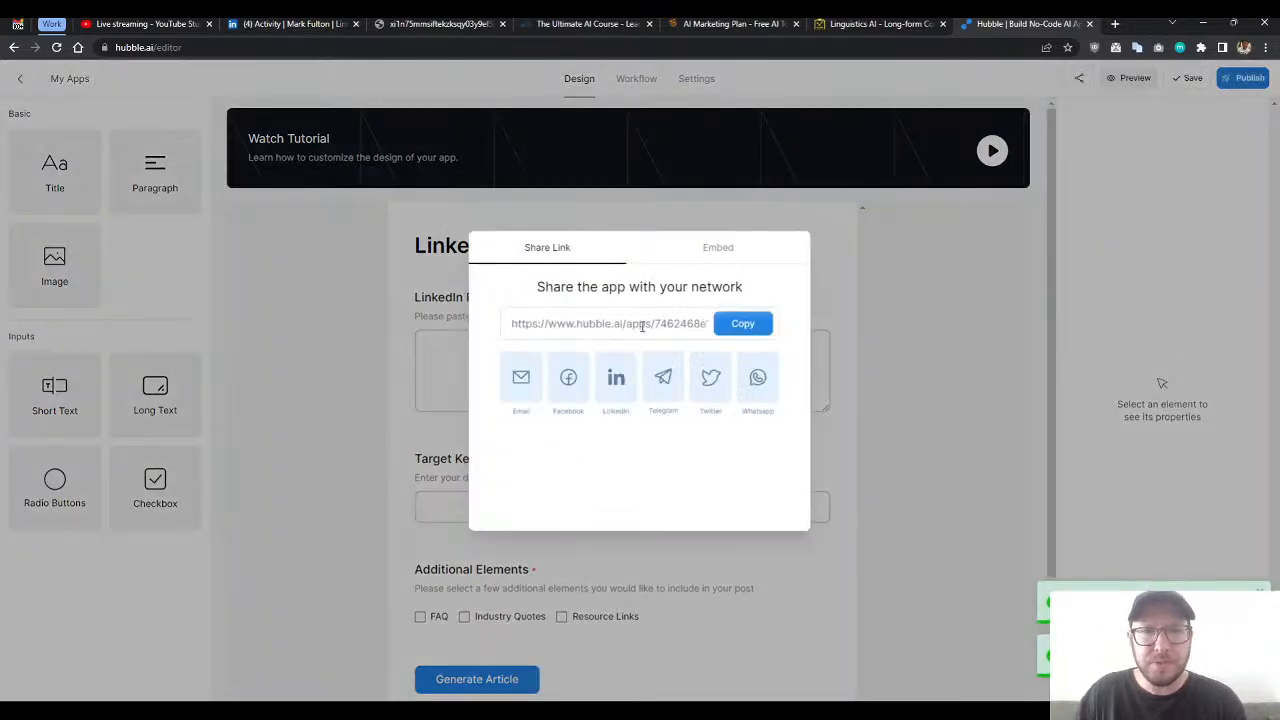
click(747, 327)
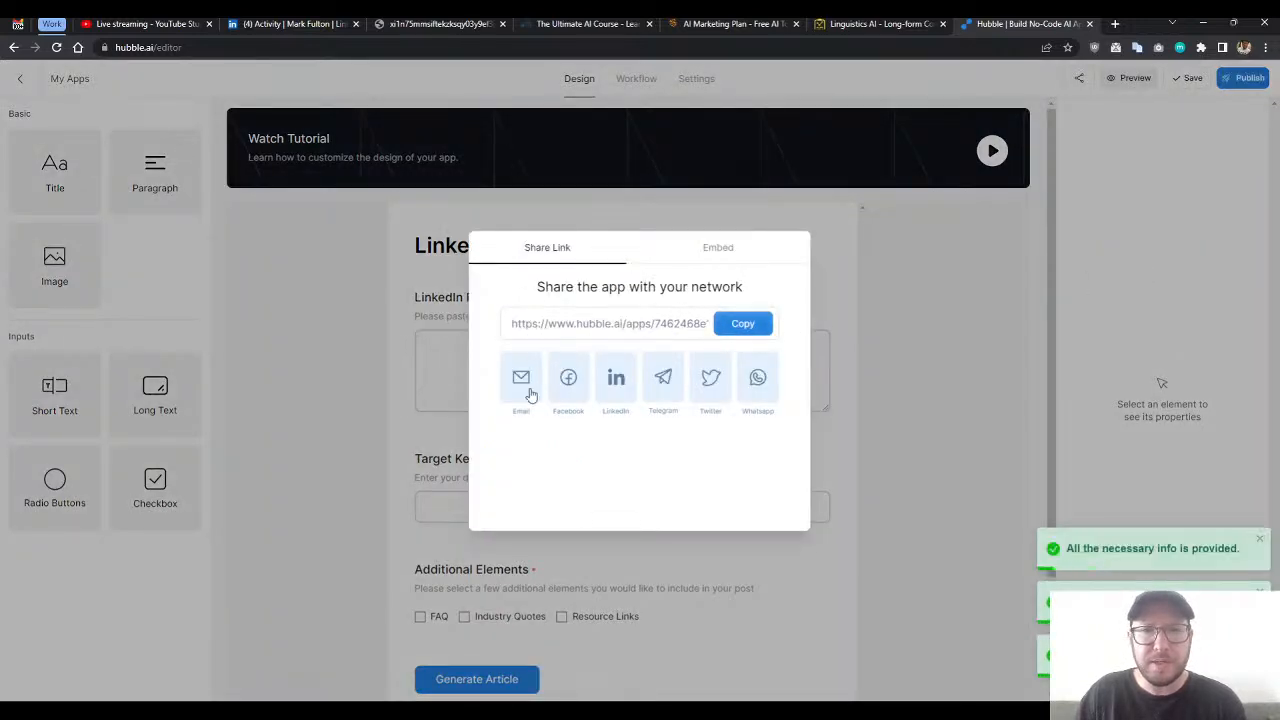
- Show the options for embedding the published app in a website
click(716, 255)
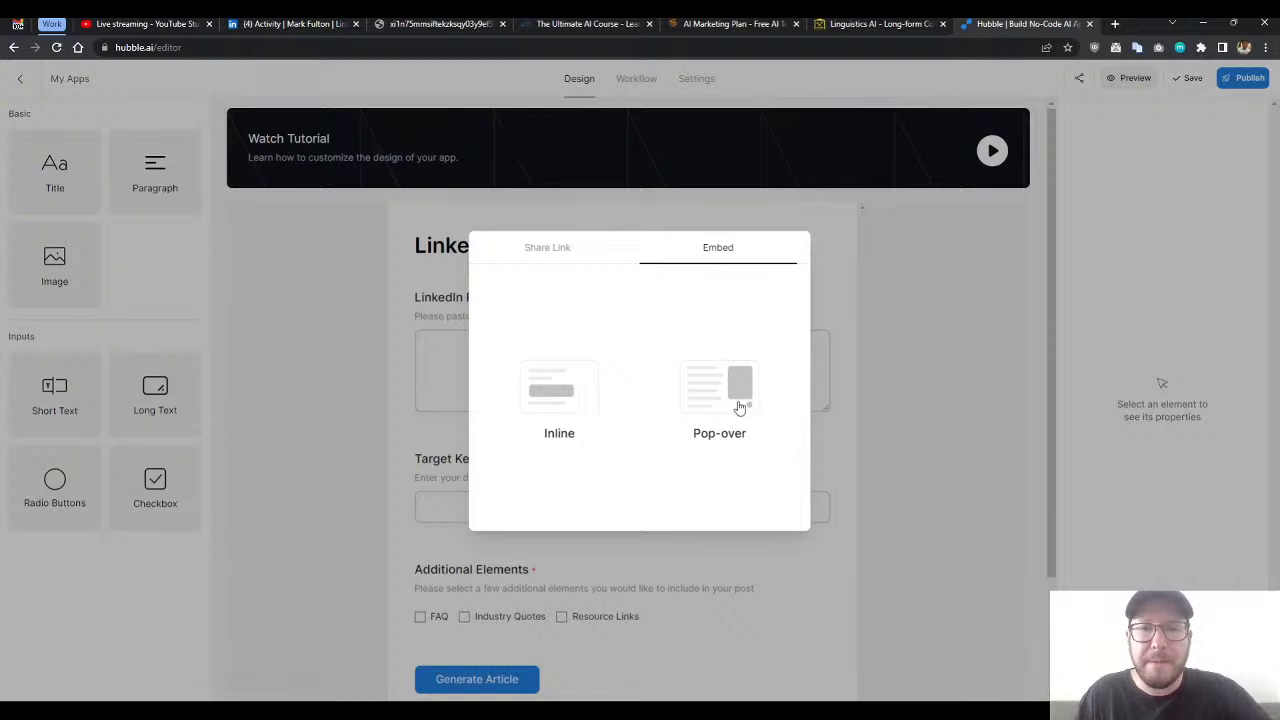
- Compare the app's share link and embed options, and close the sharing dialog
click(564, 252)
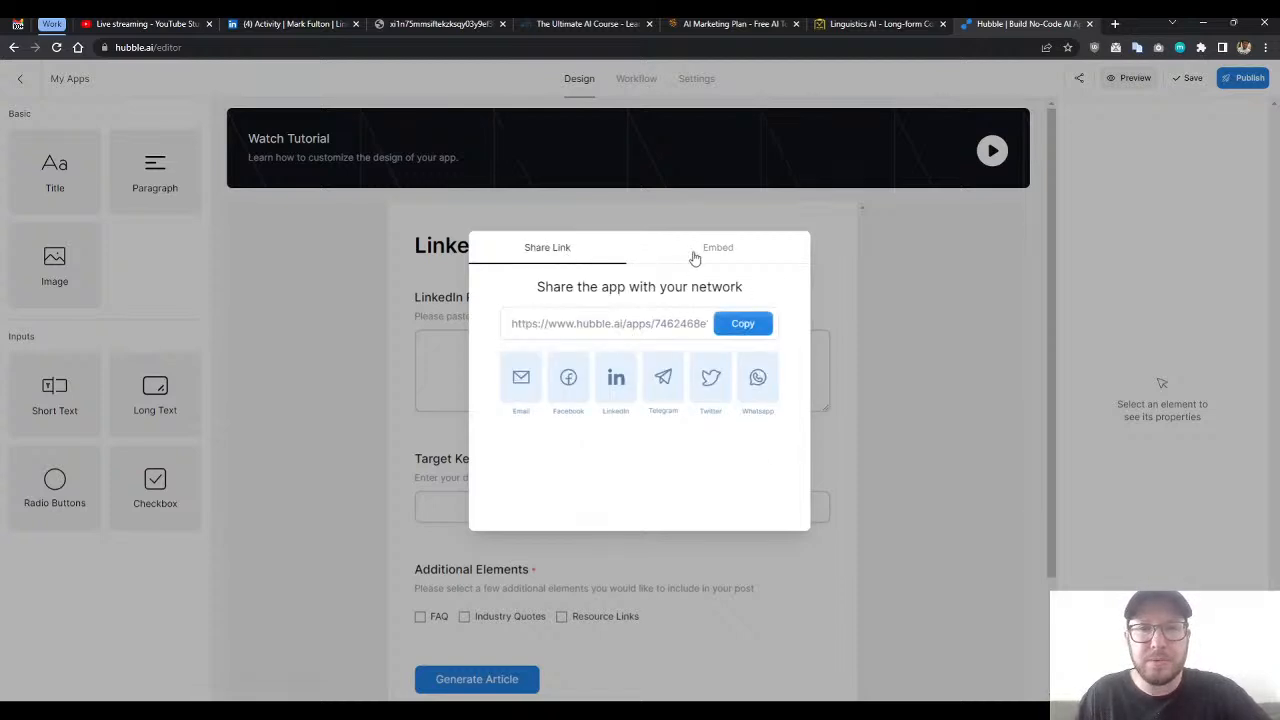
click(695, 257)
click(564, 252)
click(683, 251)
click(566, 252)
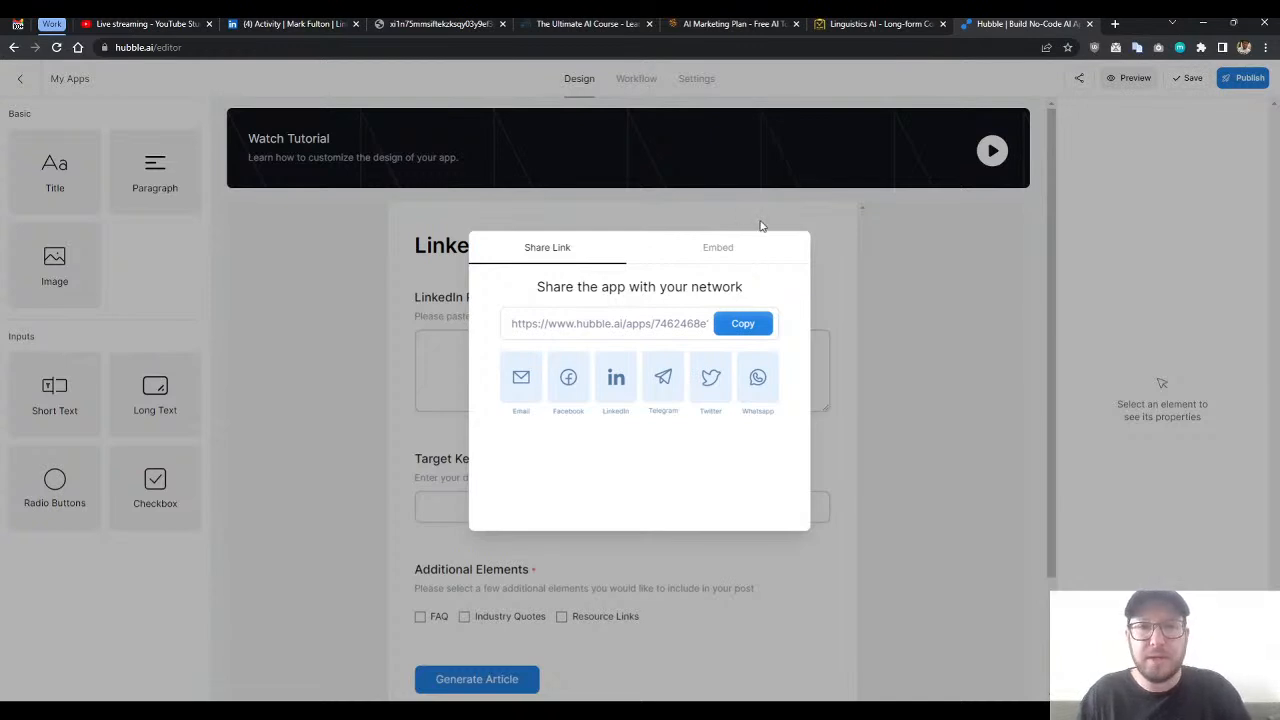
click(845, 243)
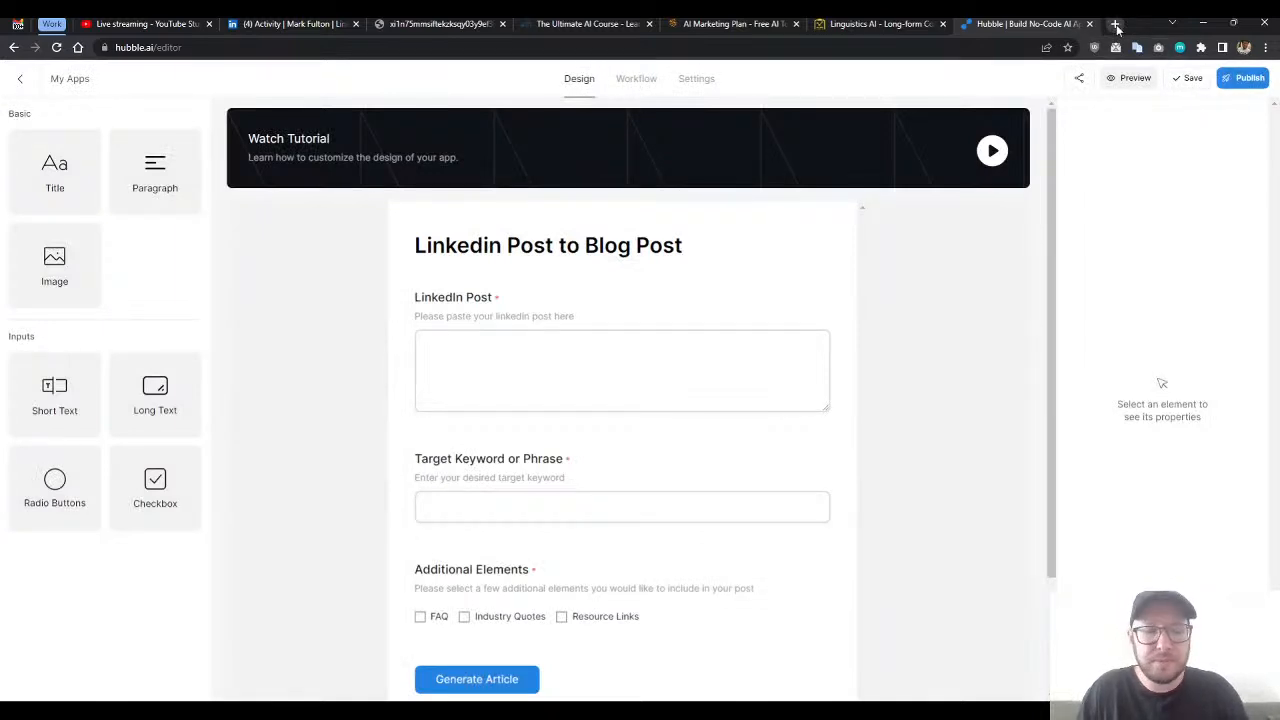
- Open the published app in a new browser tab from the copied share link and look over its form
click(1116, 25)
key(ctrl+v)
key(Return)
scroll(637, 317, down, 1)
scroll(617, 392, up, 1)
scroll(451, 337, down, 1)
scroll(483, 265, up, 1)
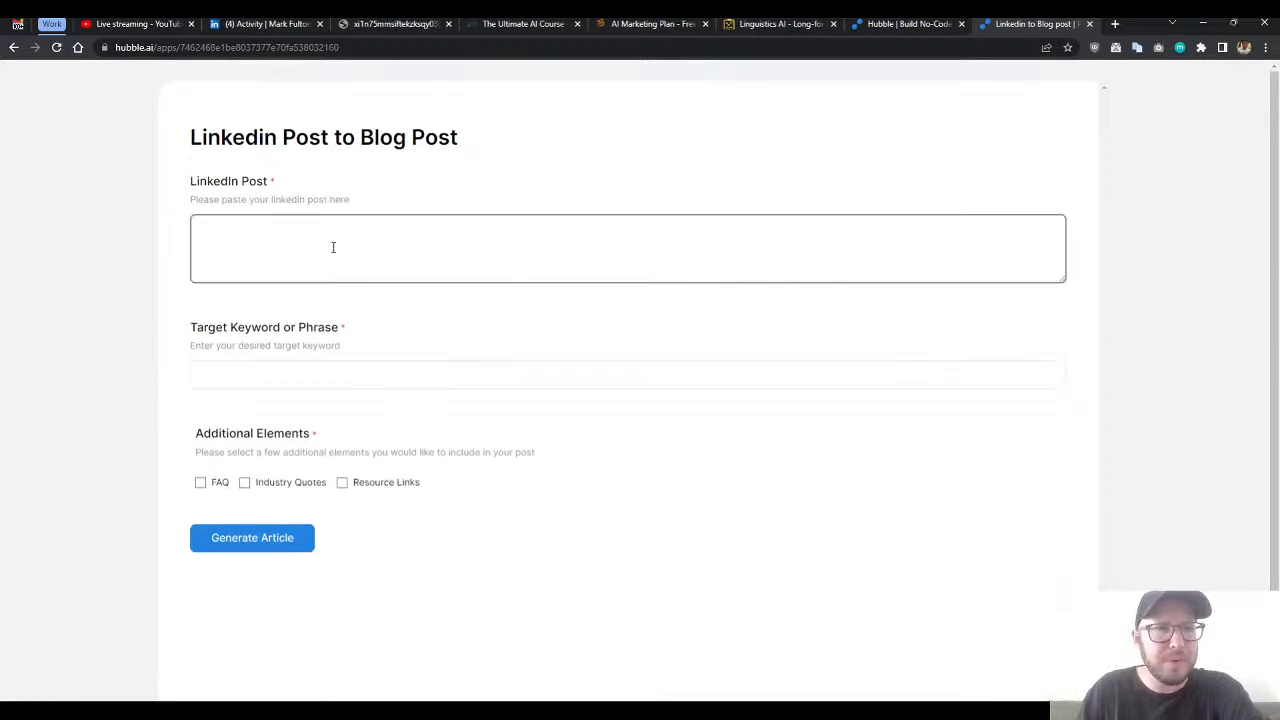
- Copy the cold email personalization post from LinkedIn, through "What prompts should I share next?", into the published form's LinkedIn Post field
click(265, 24)
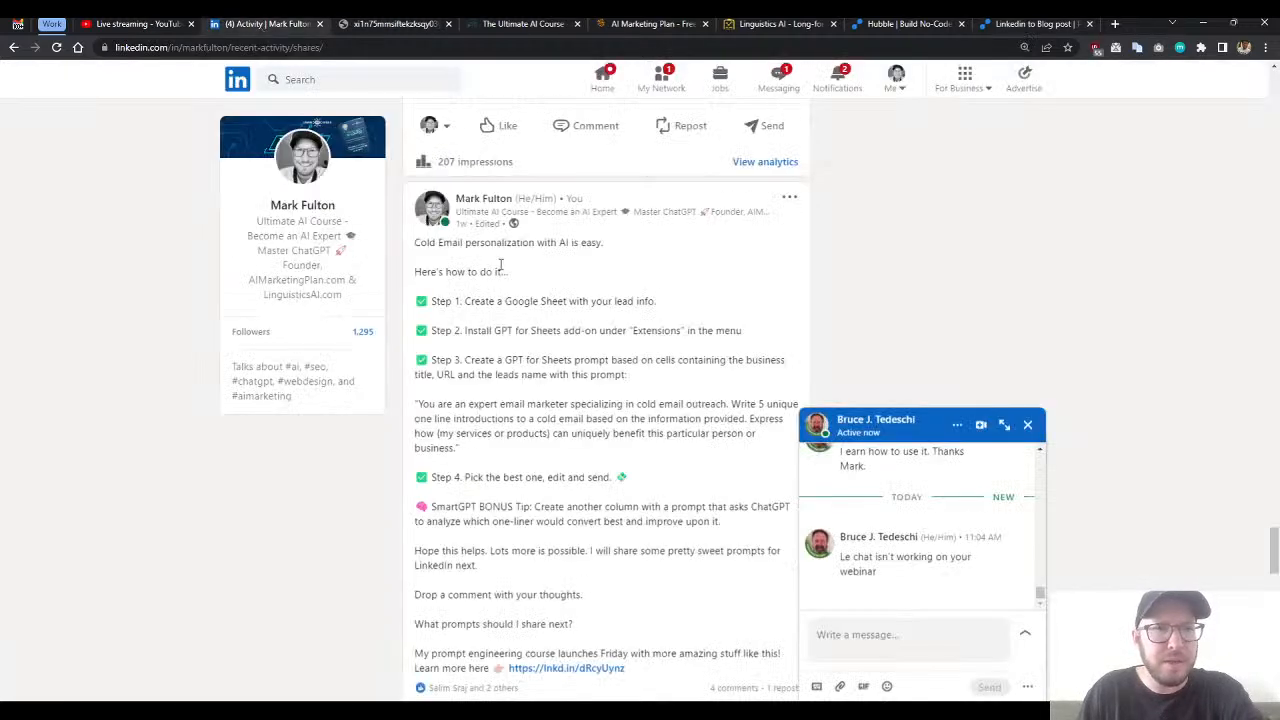
drag(415, 248, 572, 362)
scroll(636, 513, down, 1)
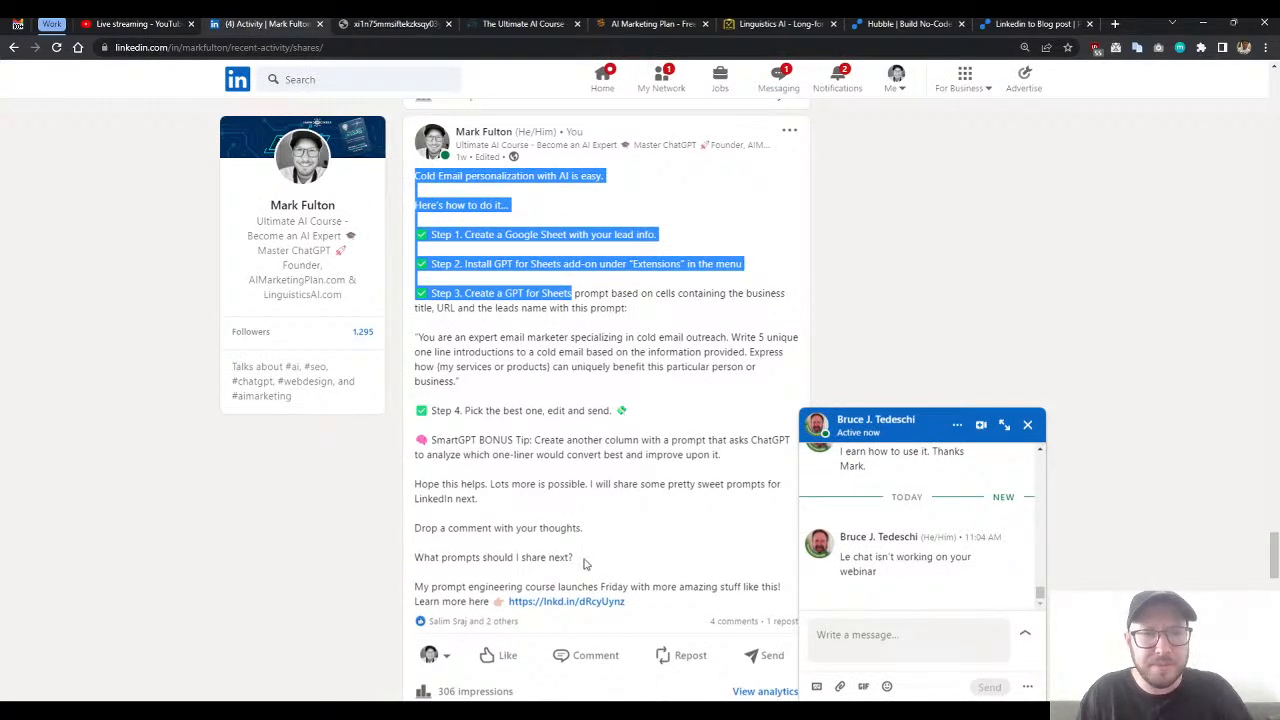
drag(640, 603, 603, 562)
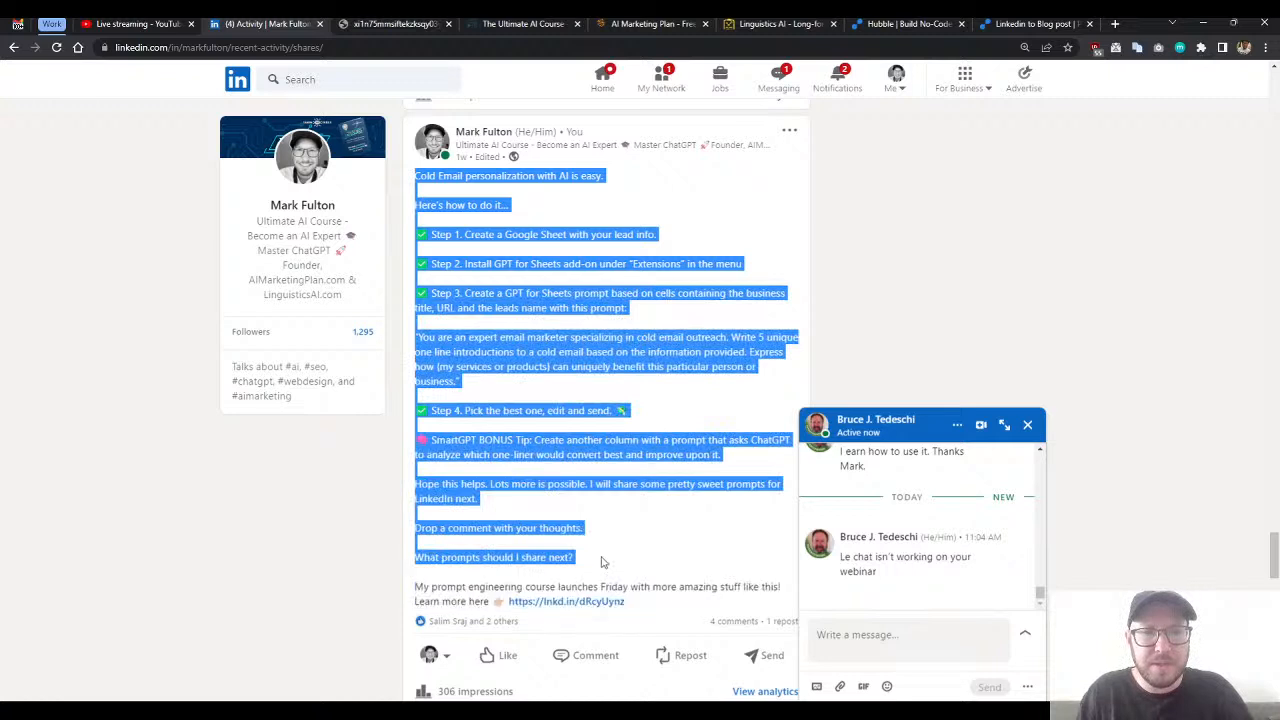
click(1035, 23)
click(257, 257)
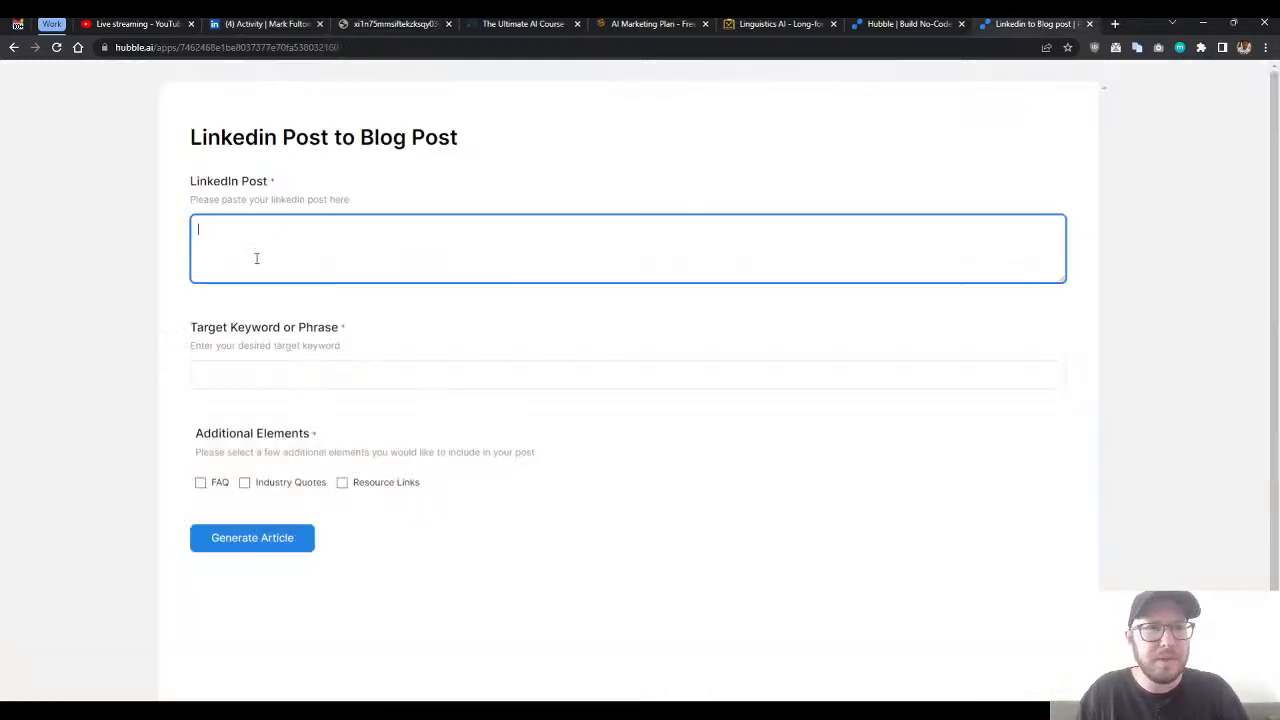
key(ctrl+v)
- Enter "cold email personalization" as the form's target keyword or phrase
click(297, 374)
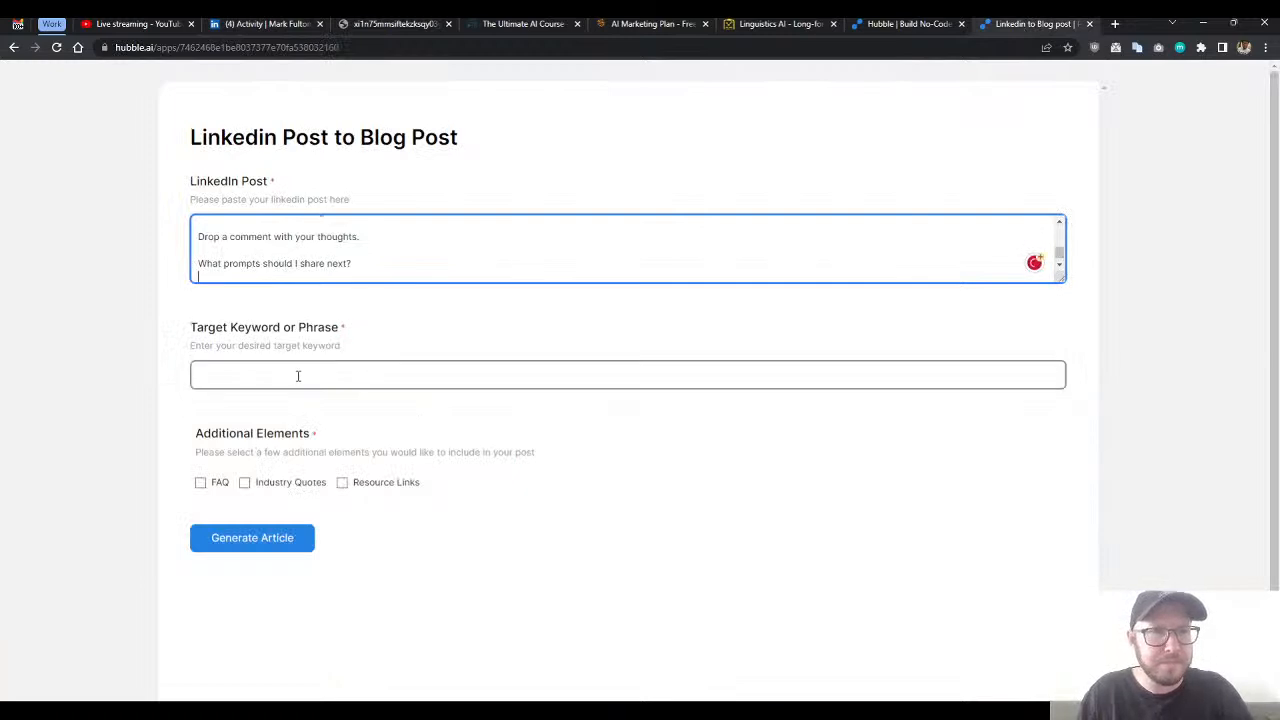
scroll(327, 265, up, 3)
scroll(327, 264, up, 5)
scroll(328, 262, down, 3)
scroll(328, 262, up, 3)
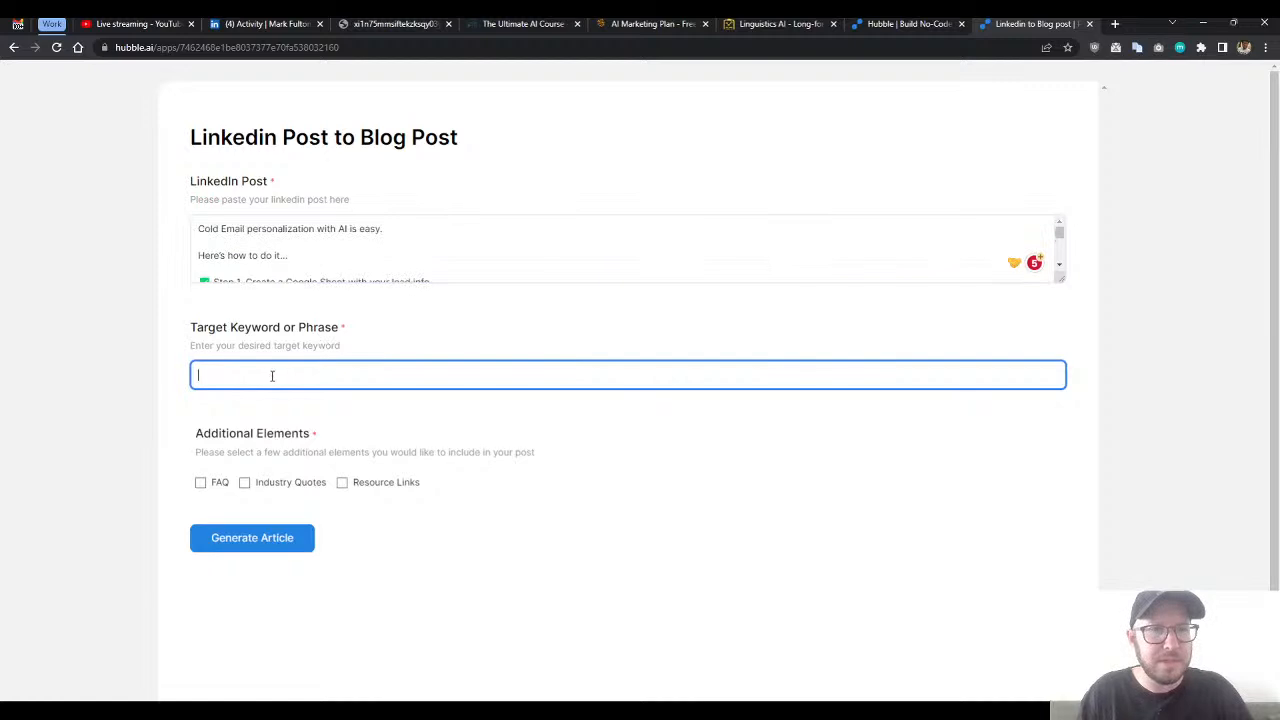
text(cold e)
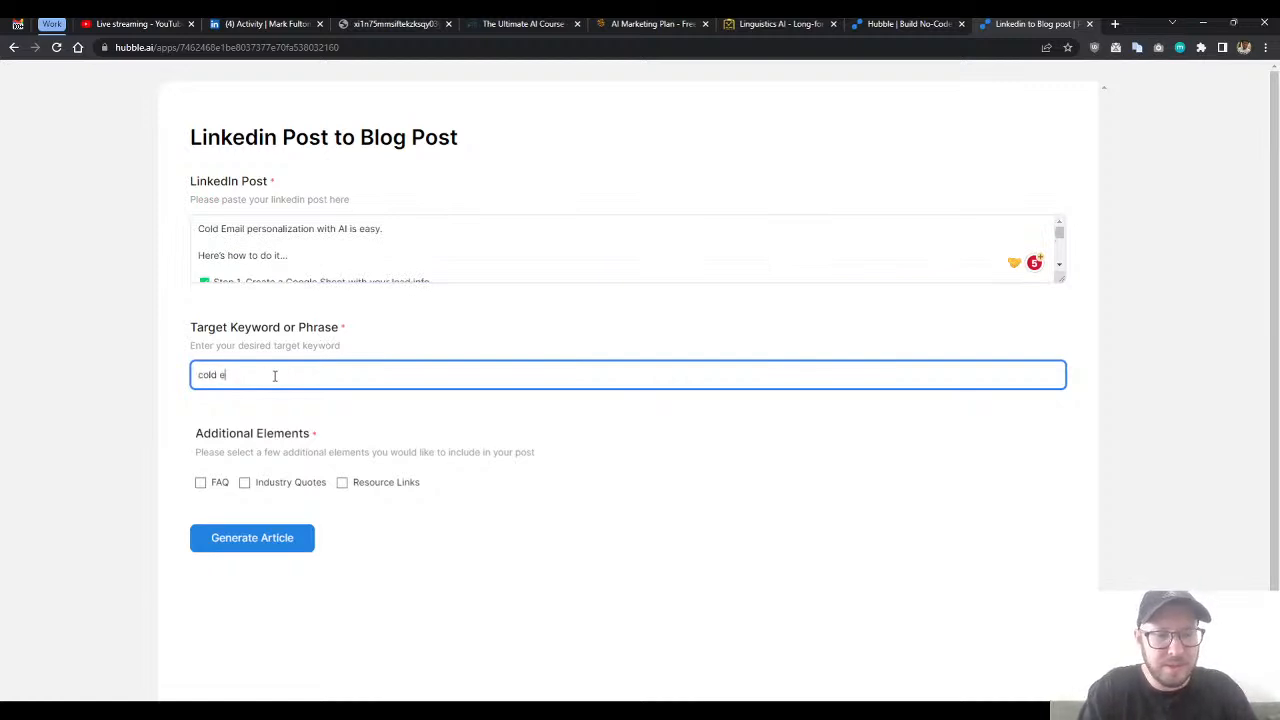
text(mail personalization)
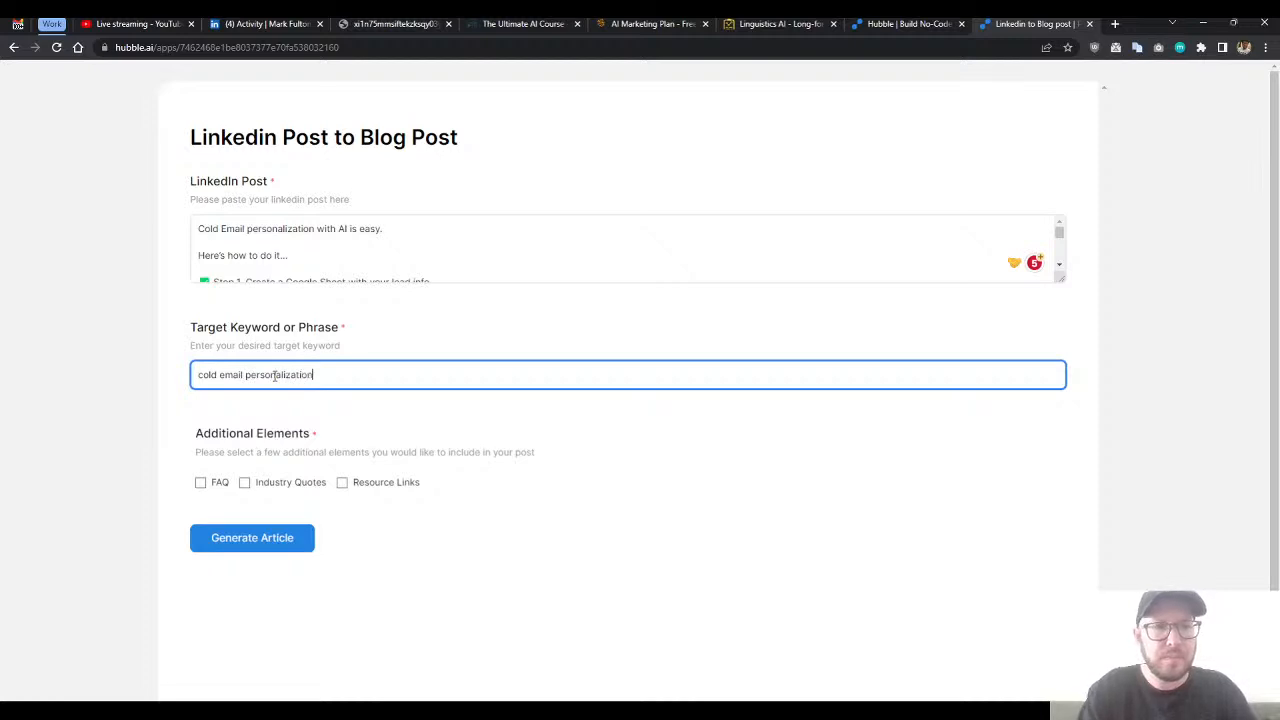
- Select FAQ, Industry Quotes and Resource Links as additional elements, and generate the article
scroll(272, 395, down, 1)
double_click(218, 440)
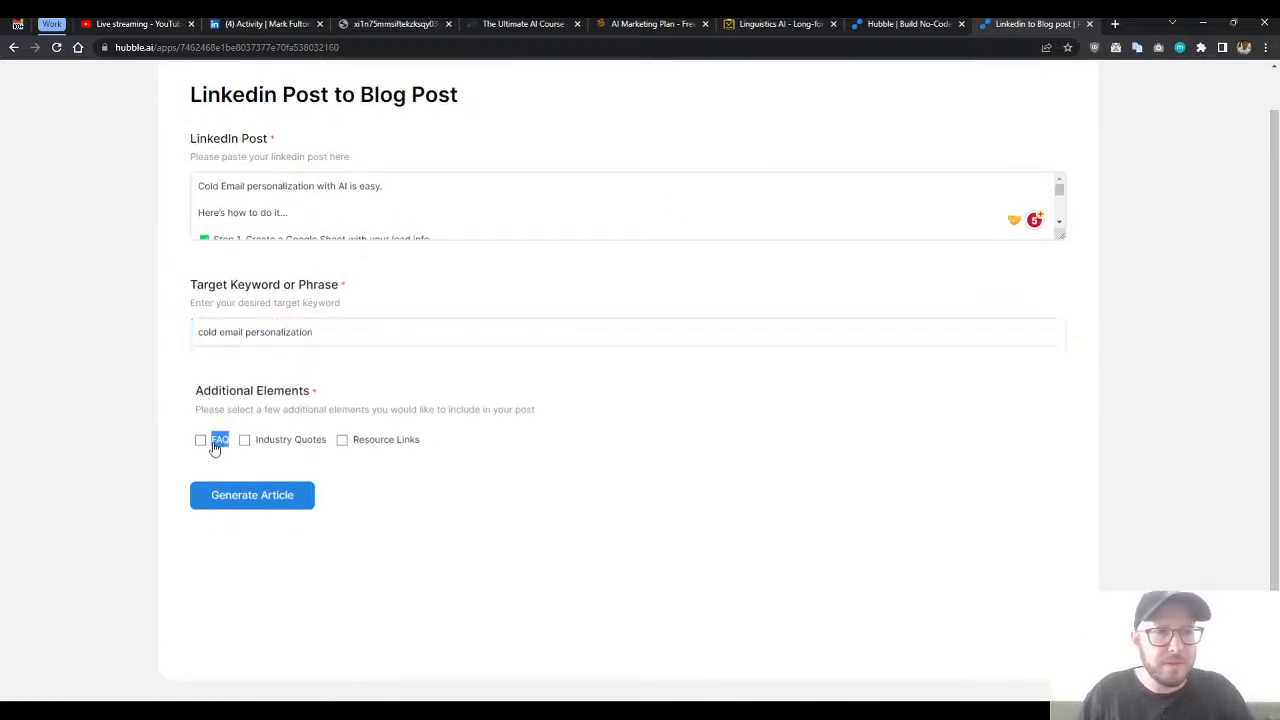
click(200, 440)
click(244, 440)
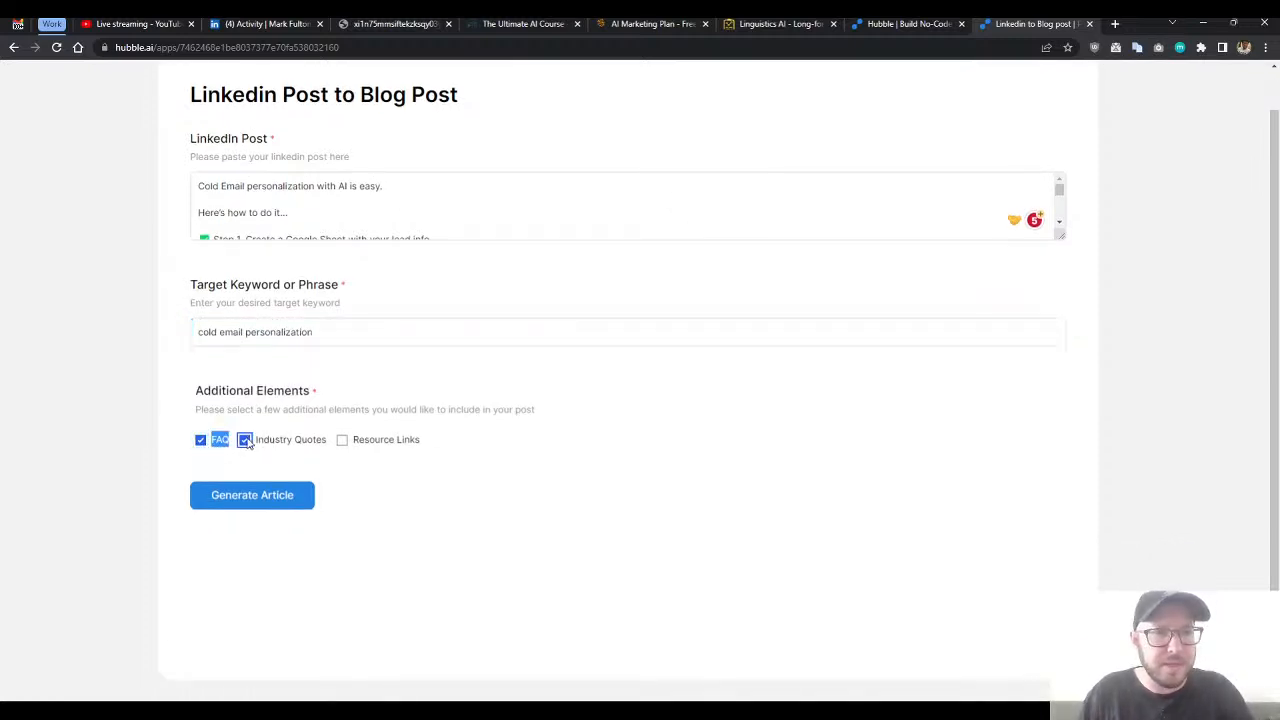
click(343, 440)
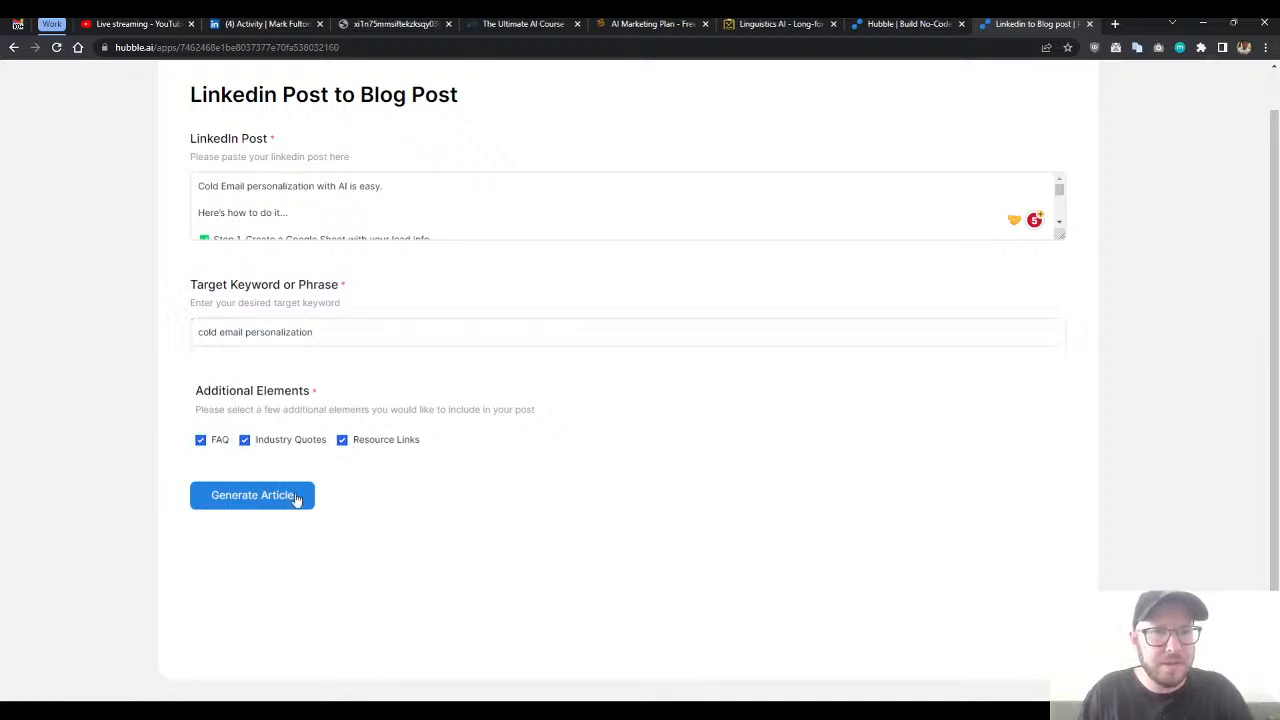
click(245, 505)
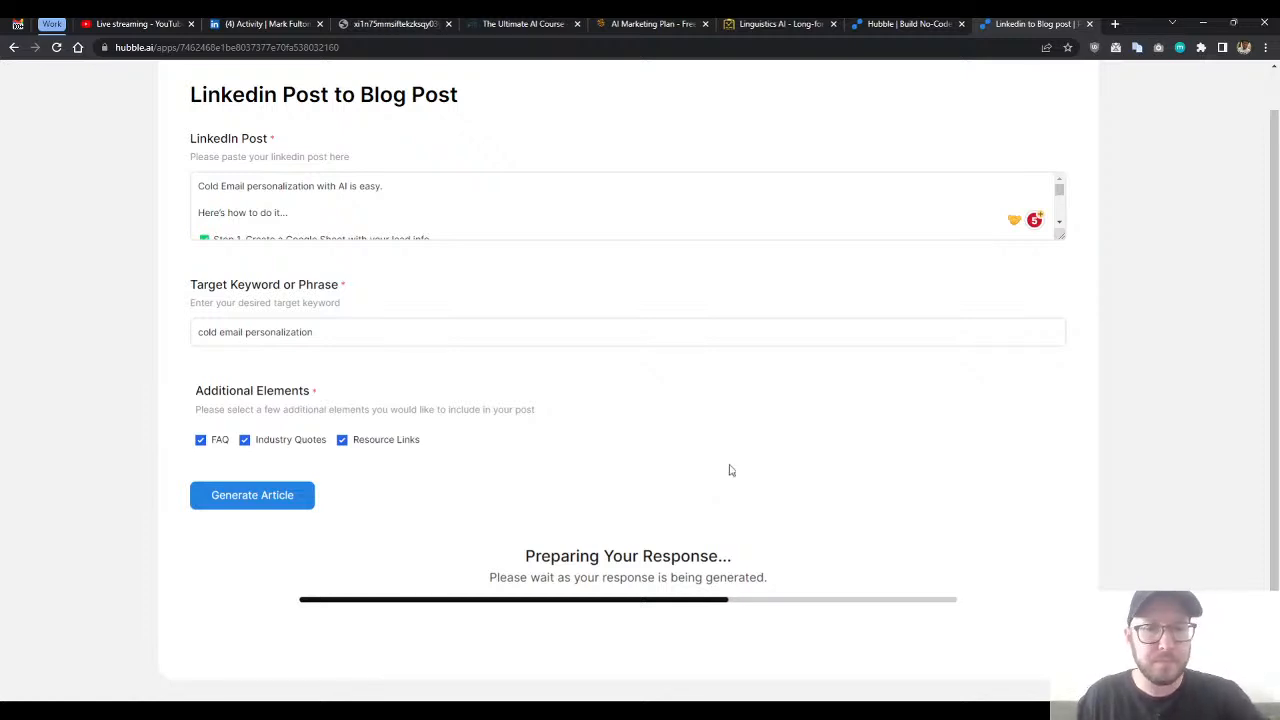
- Add a second, empty prompt to the app's workflow in the Hubble editor and select it
click(884, 26)
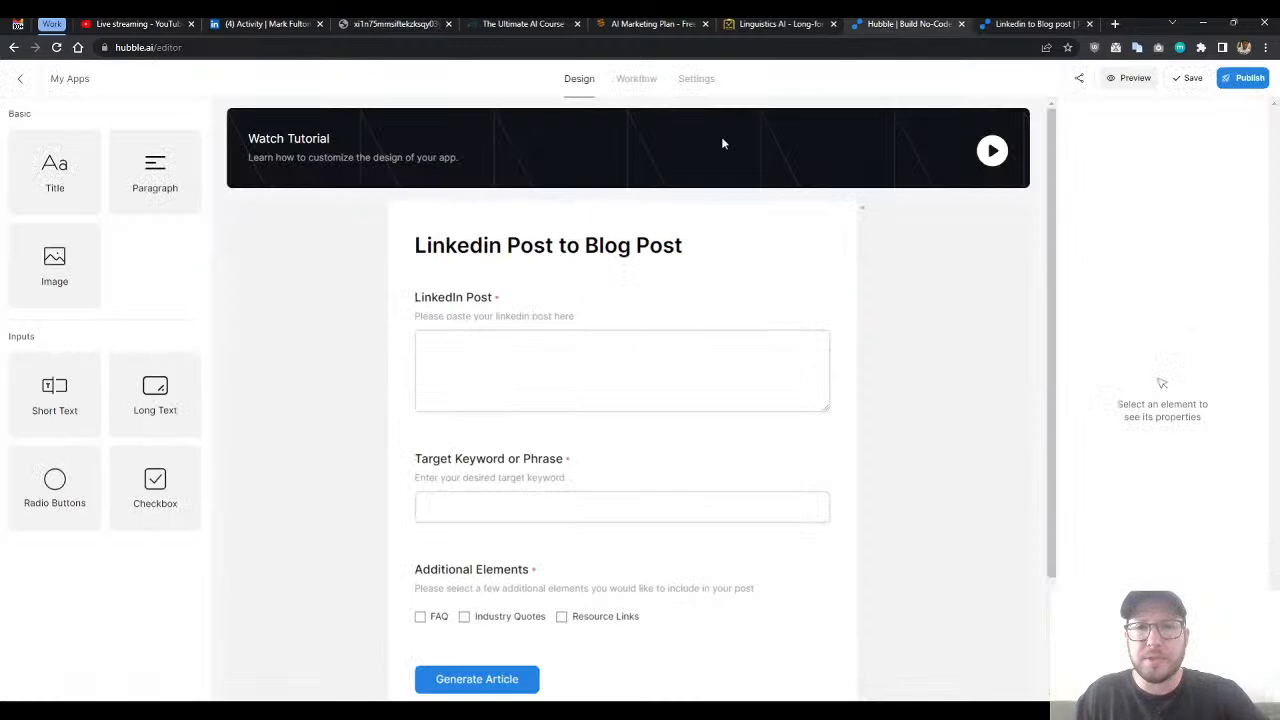
click(638, 86)
scroll(547, 355, up, 3)
scroll(538, 363, down, 3)
scroll(190, 456, up, 3)
scroll(84, 255, down, 3)
click(50, 477)
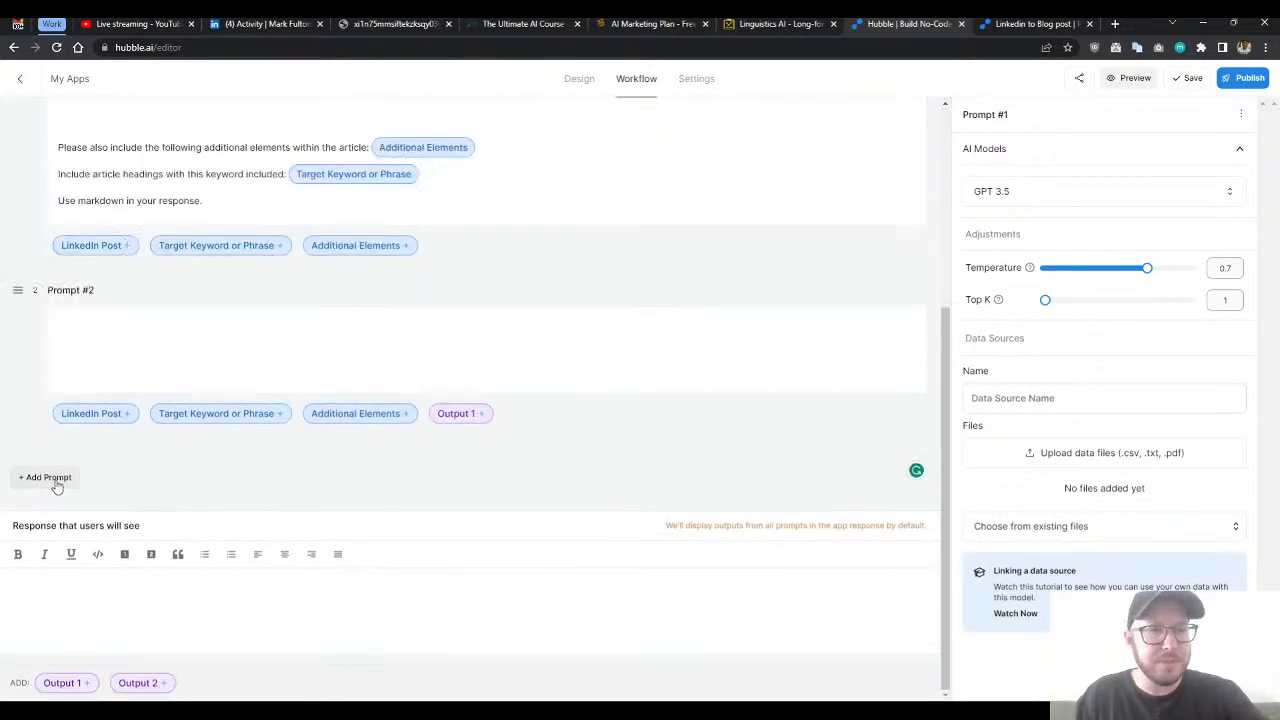
scroll(214, 391, up, 3)
scroll(266, 366, down, 1)
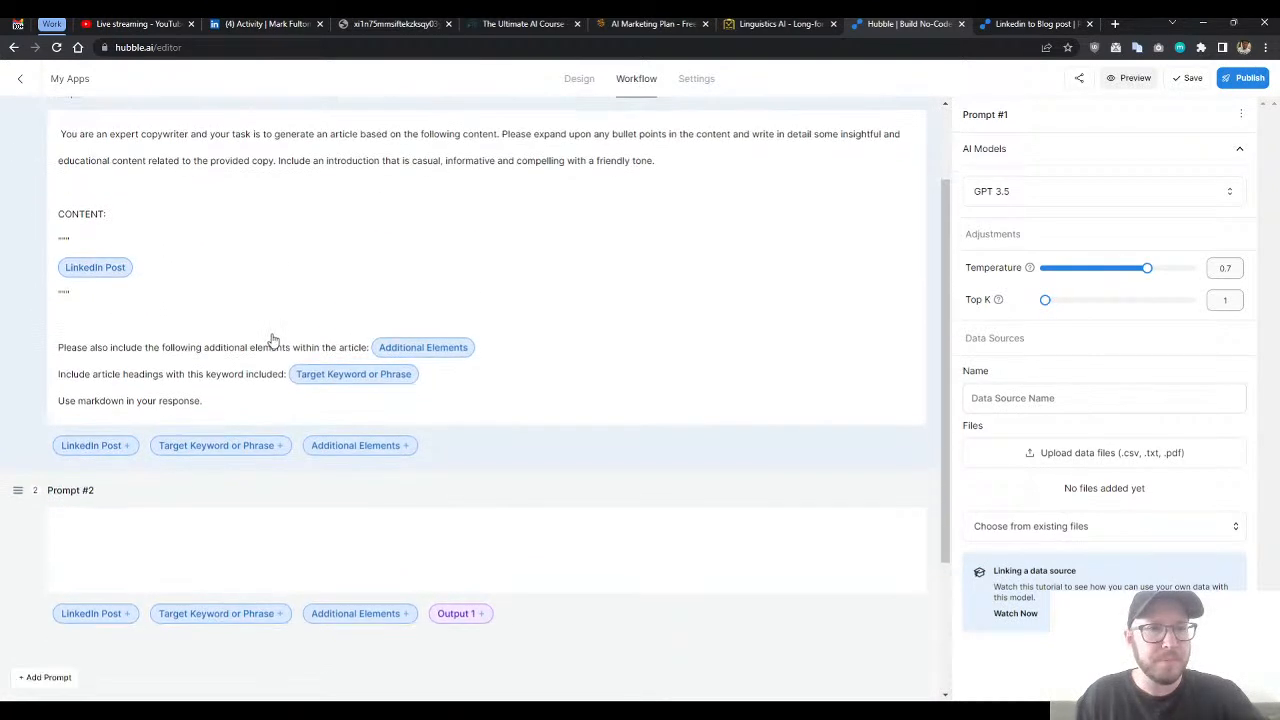
click(206, 557)
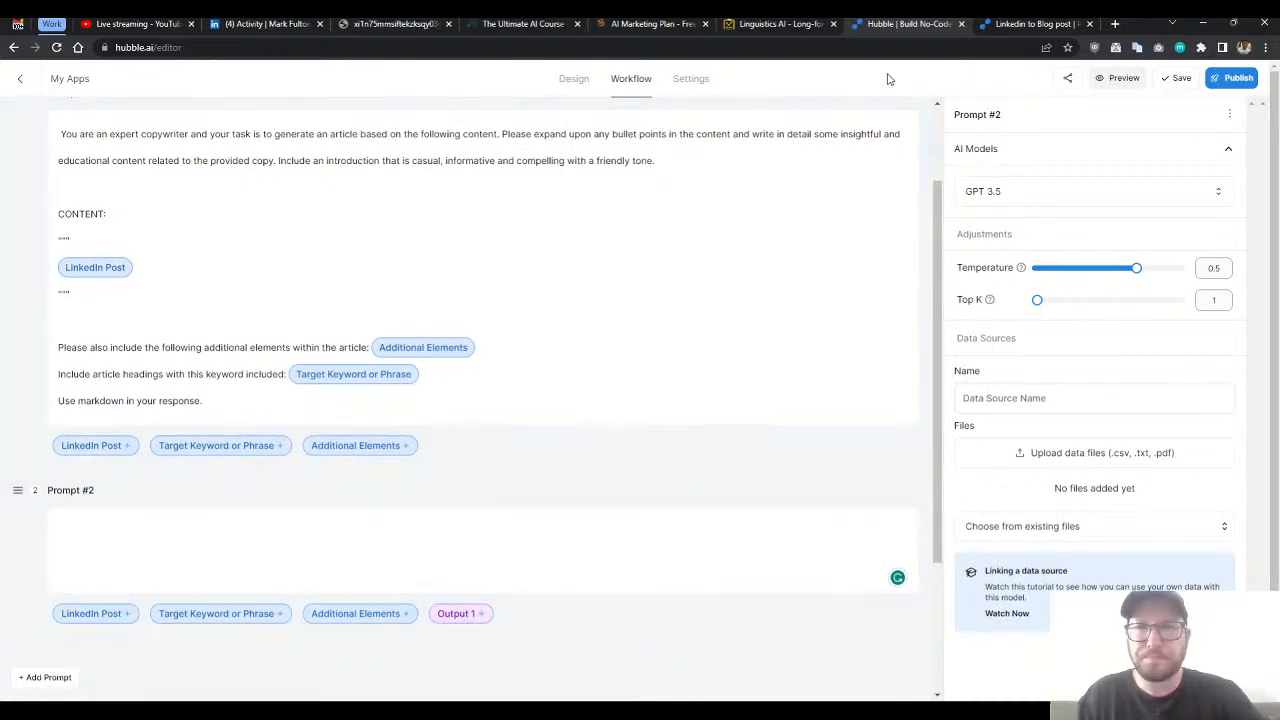
- Return to the published app and read the generated article from its title down to the resource links
click(1010, 24)
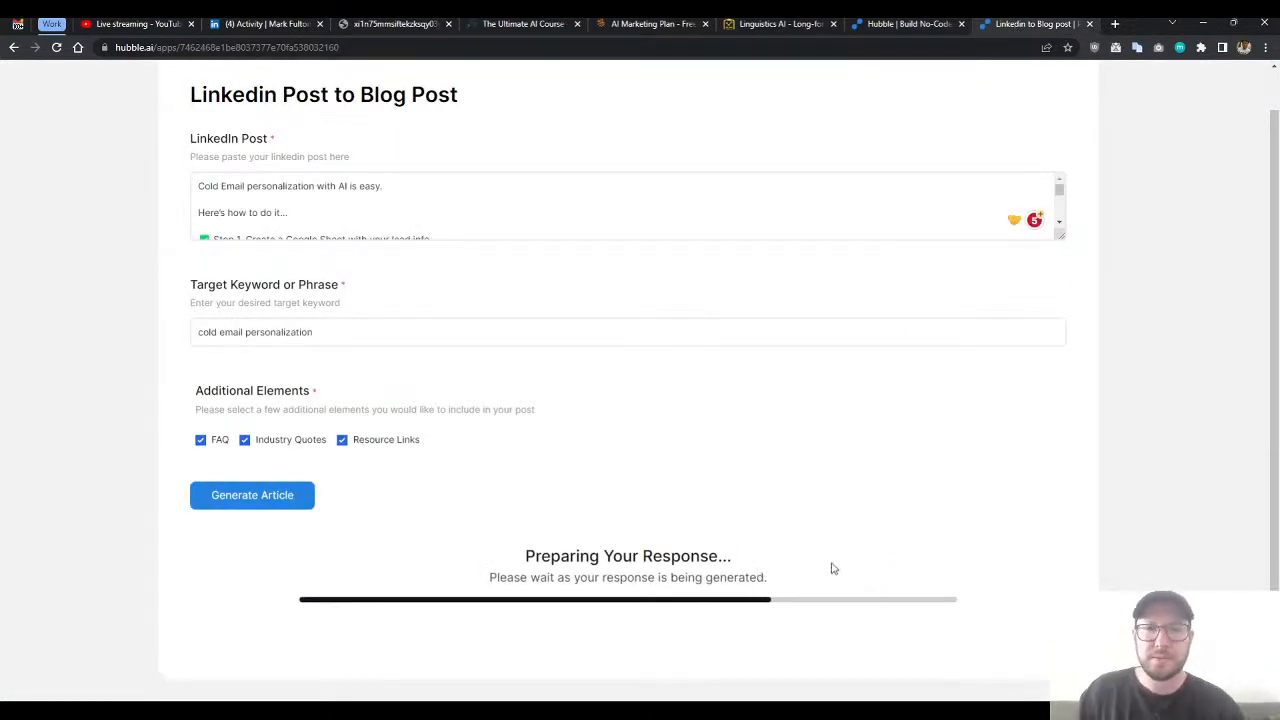
scroll(714, 521, up, 1)
scroll(814, 358, down, 1)
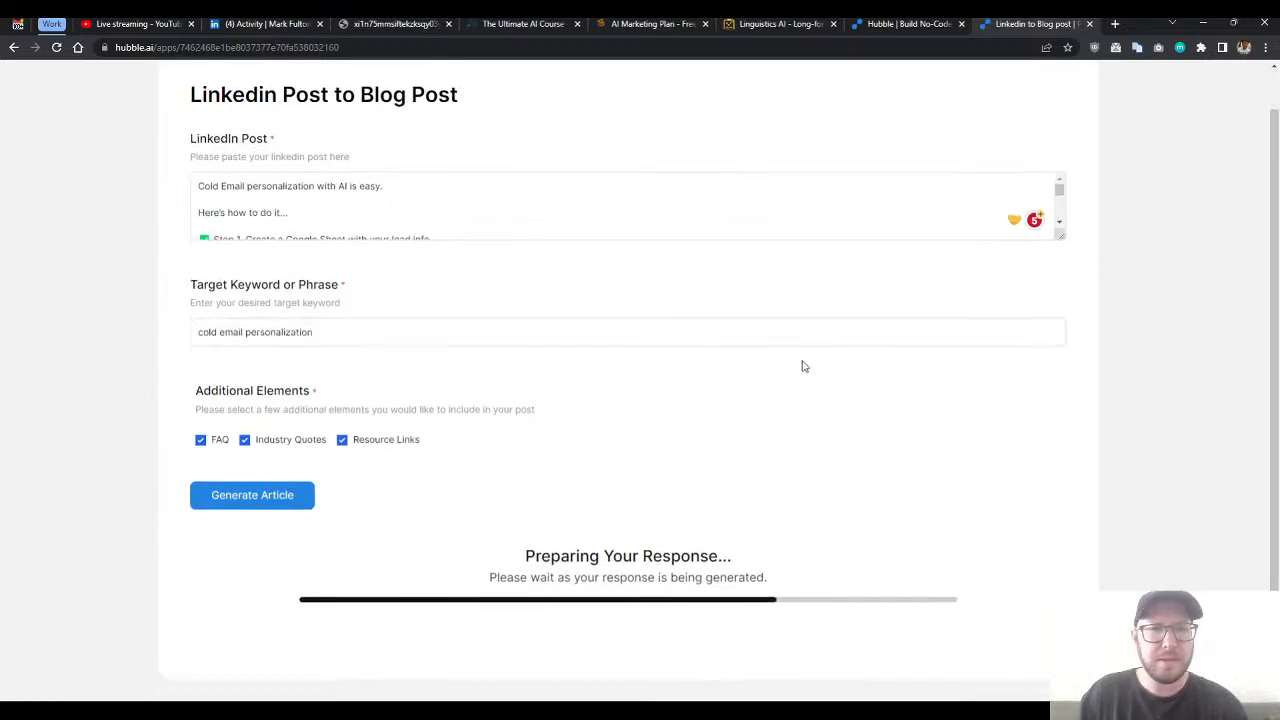
scroll(974, 406, down, 3)
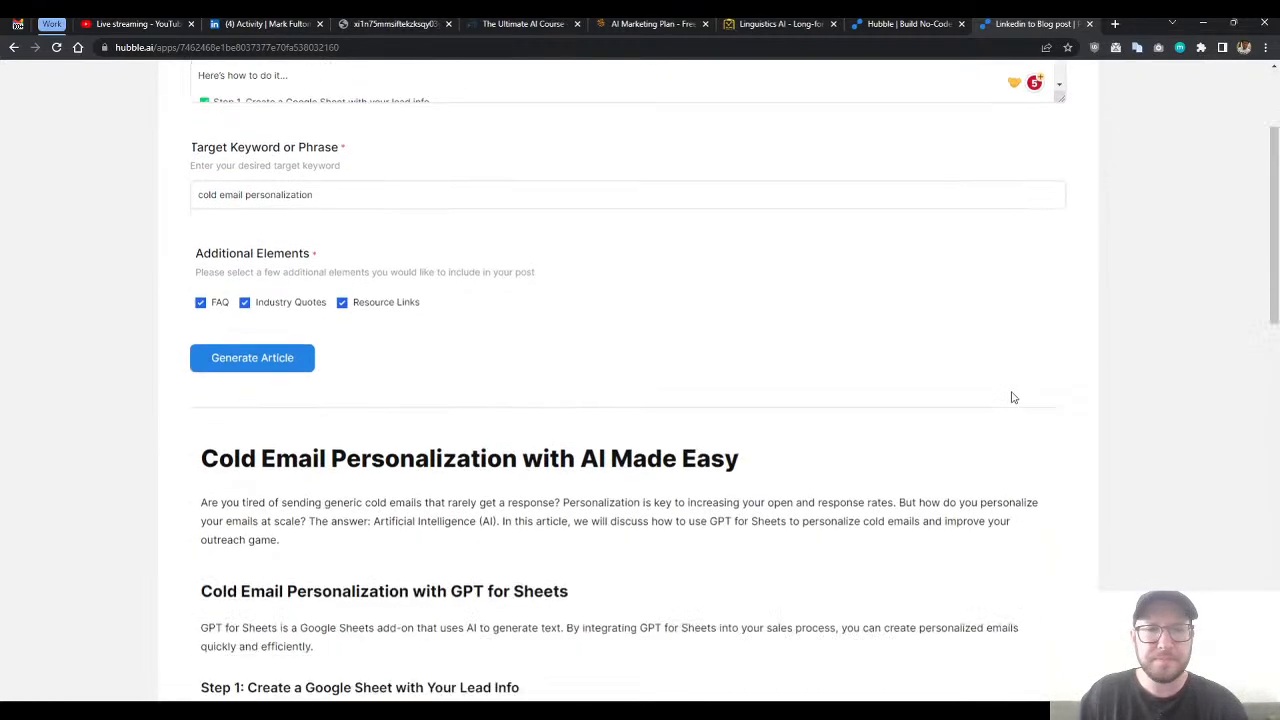
scroll(984, 380, down, 3)
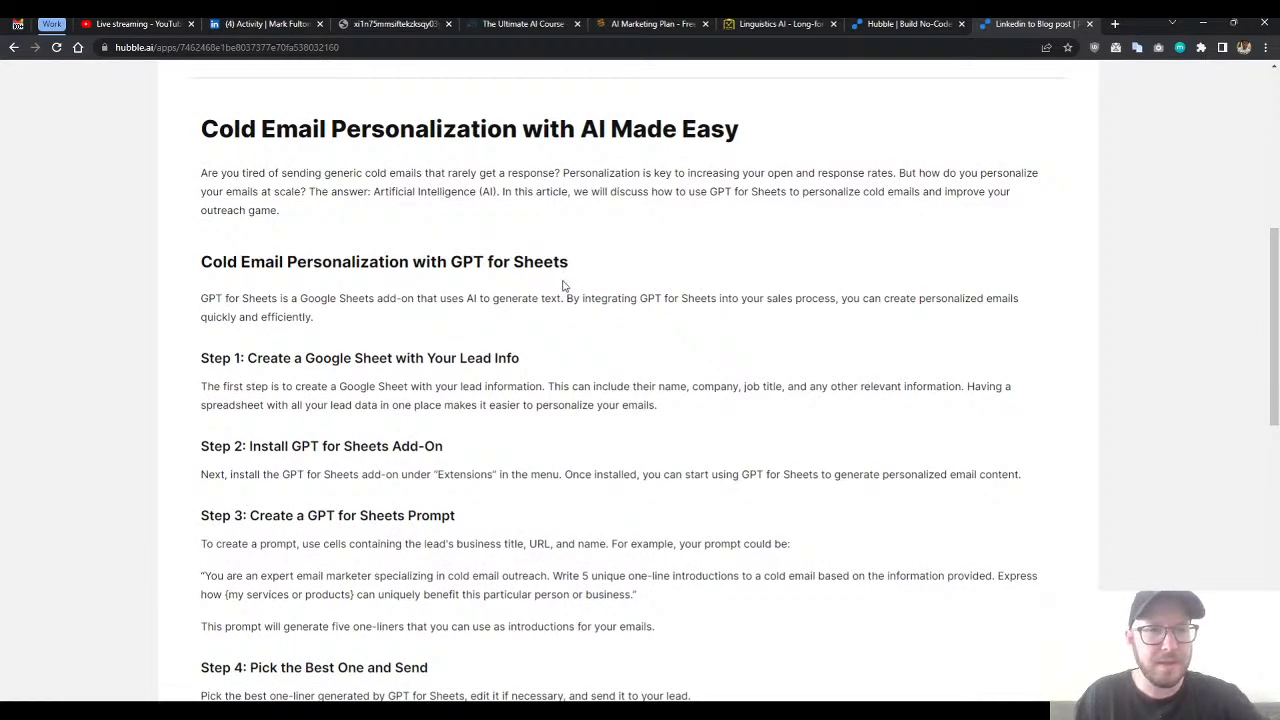
drag(1277, 283, 1244, 305)
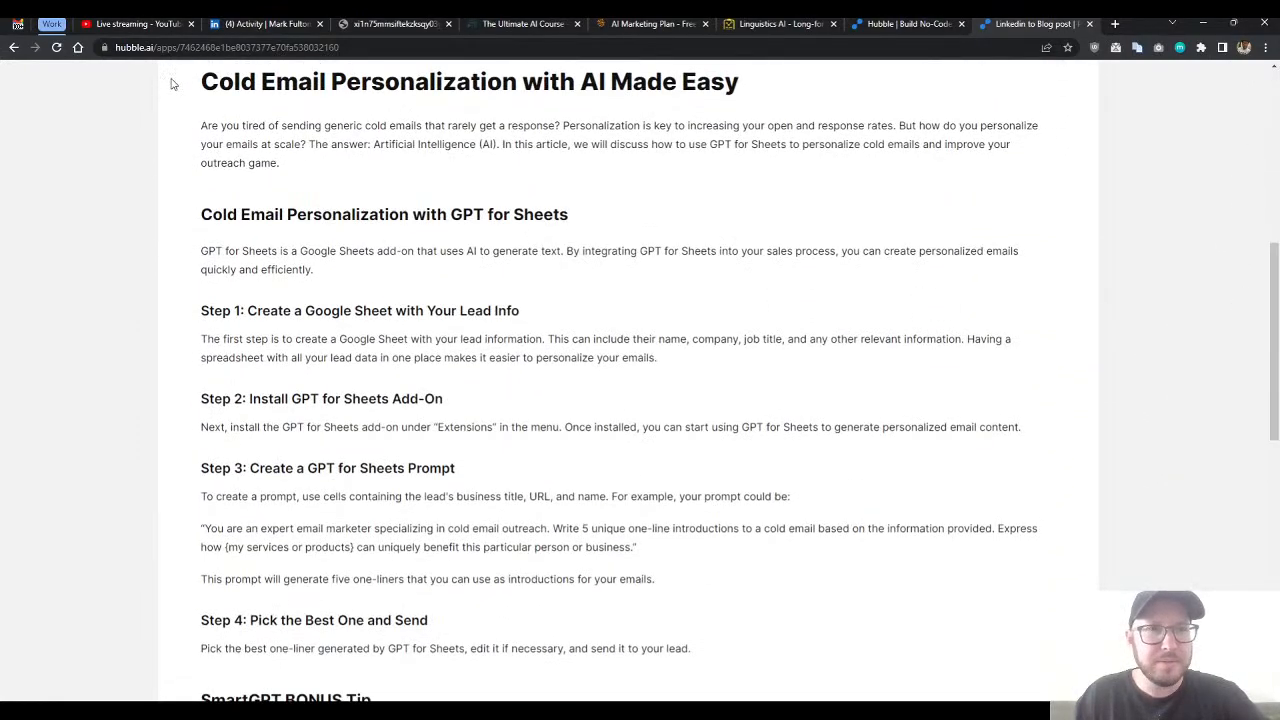
drag(202, 215, 578, 222)
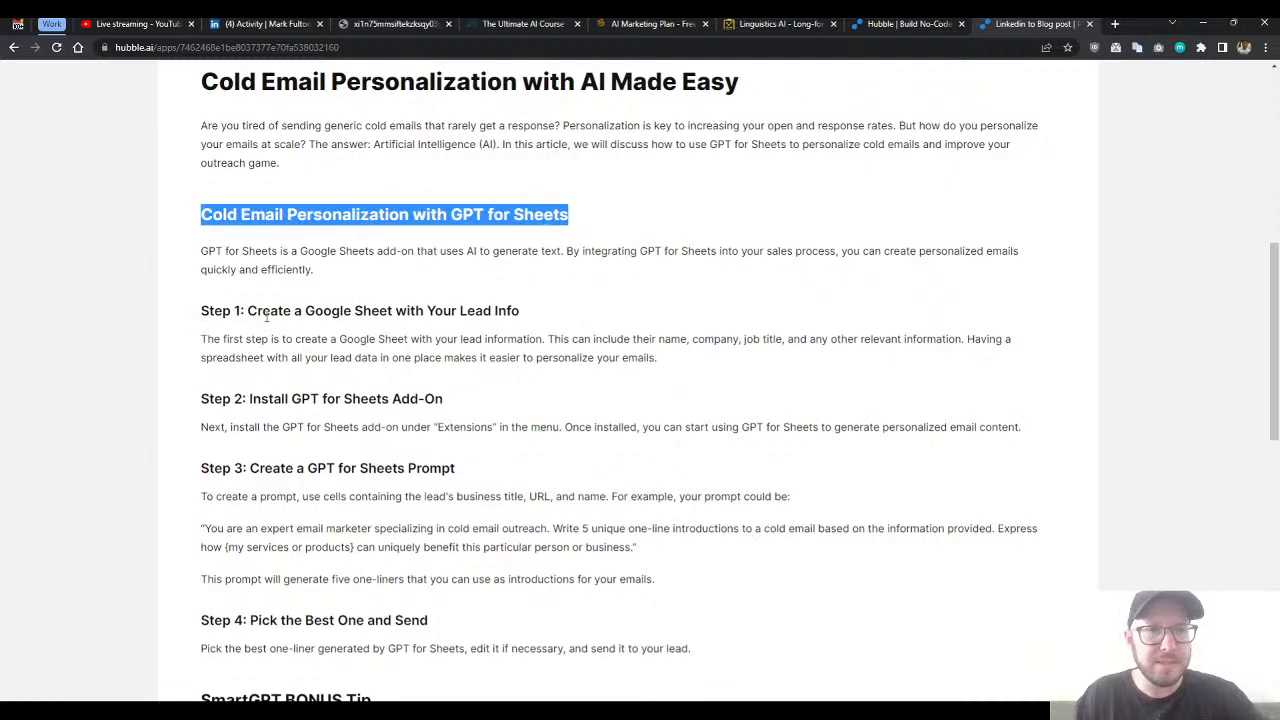
scroll(255, 340, down, 5)
scroll(235, 382, down, 3)
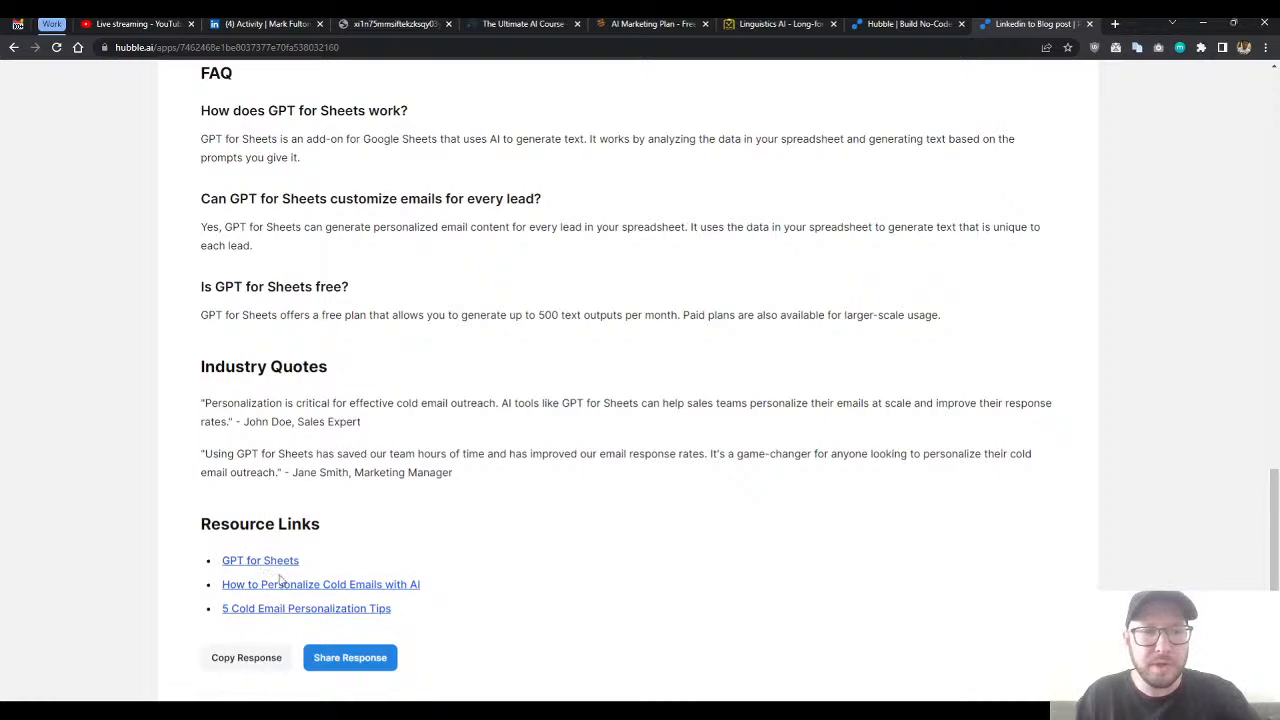
- Re-examine the generated article's headings, expanded steps, bonus tip and FAQ section
scroll(300, 480, up, 3)
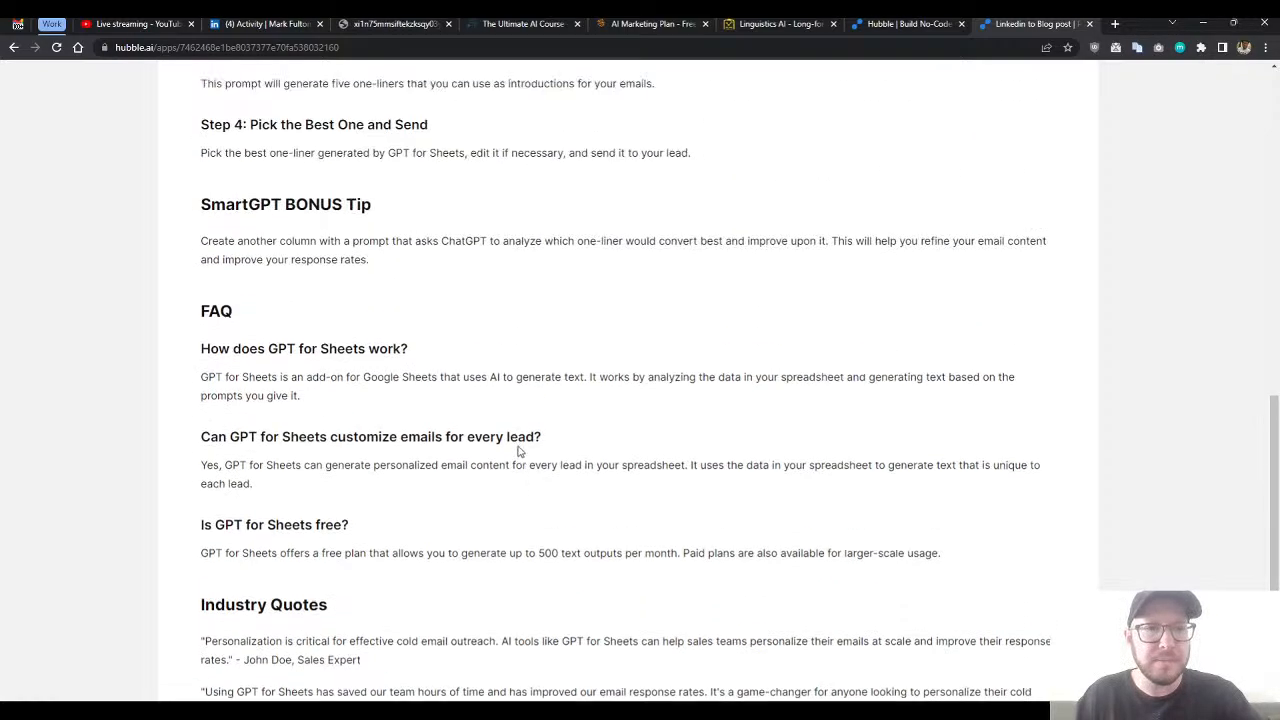
scroll(308, 379, up, 10)
click(396, 345)
scroll(410, 346, down, 1)
scroll(412, 346, down, 2)
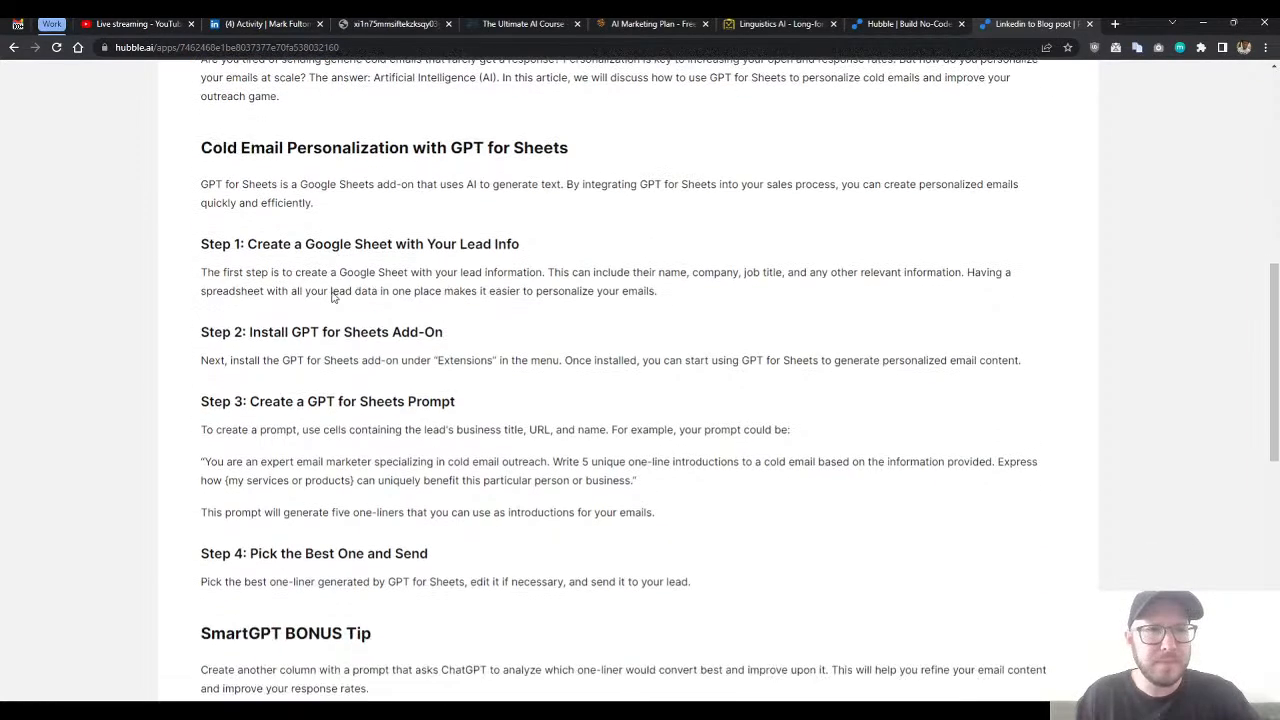
scroll(285, 236, down, 1)
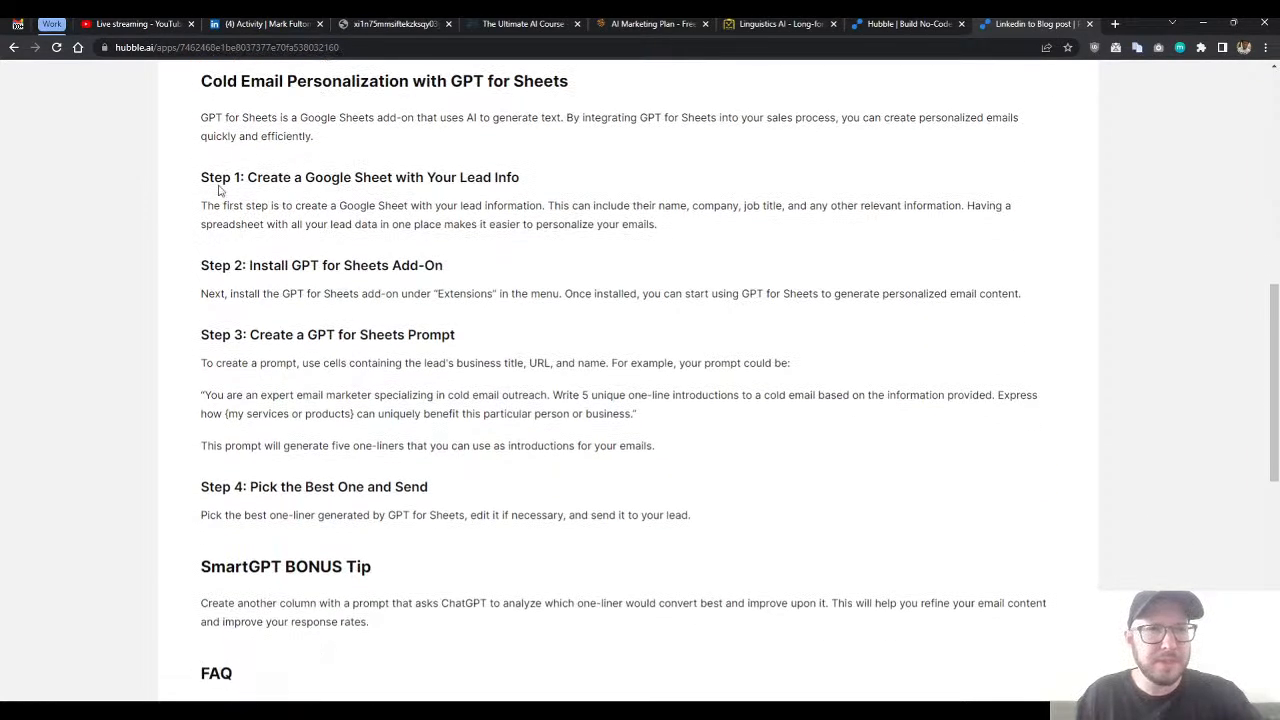
drag(208, 177, 377, 250)
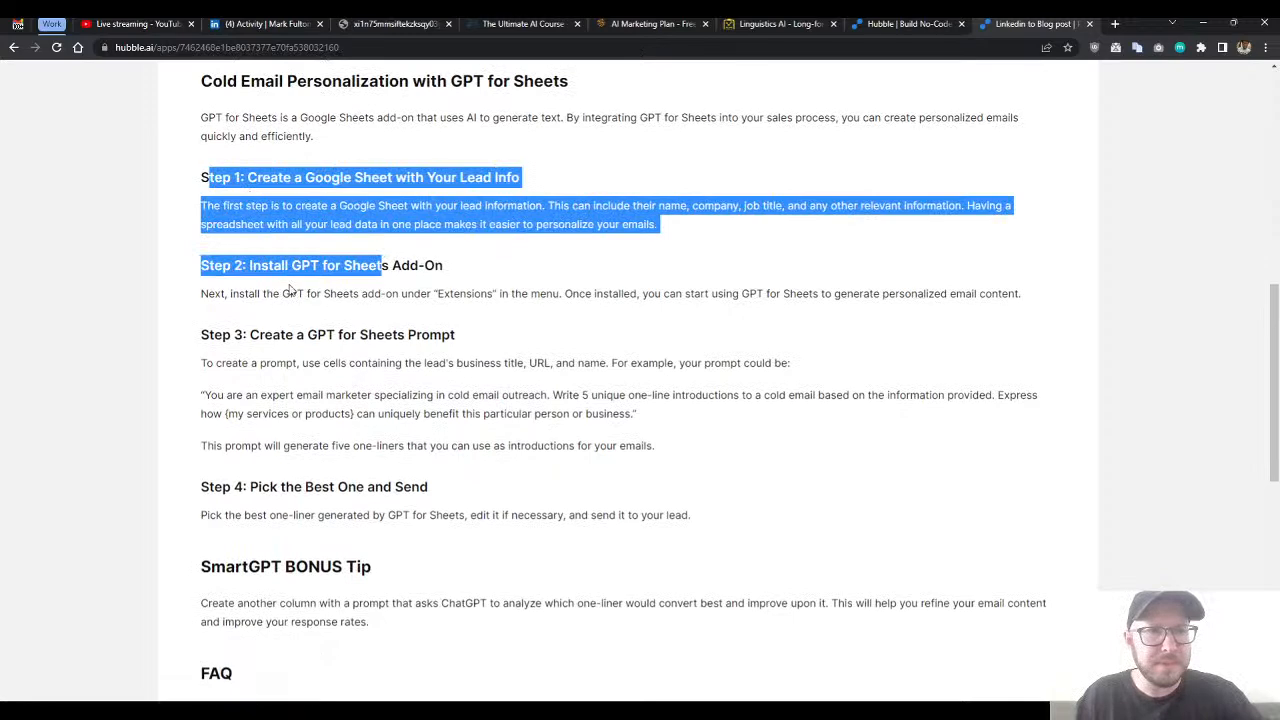
click(370, 358)
scroll(445, 366, down, 2)
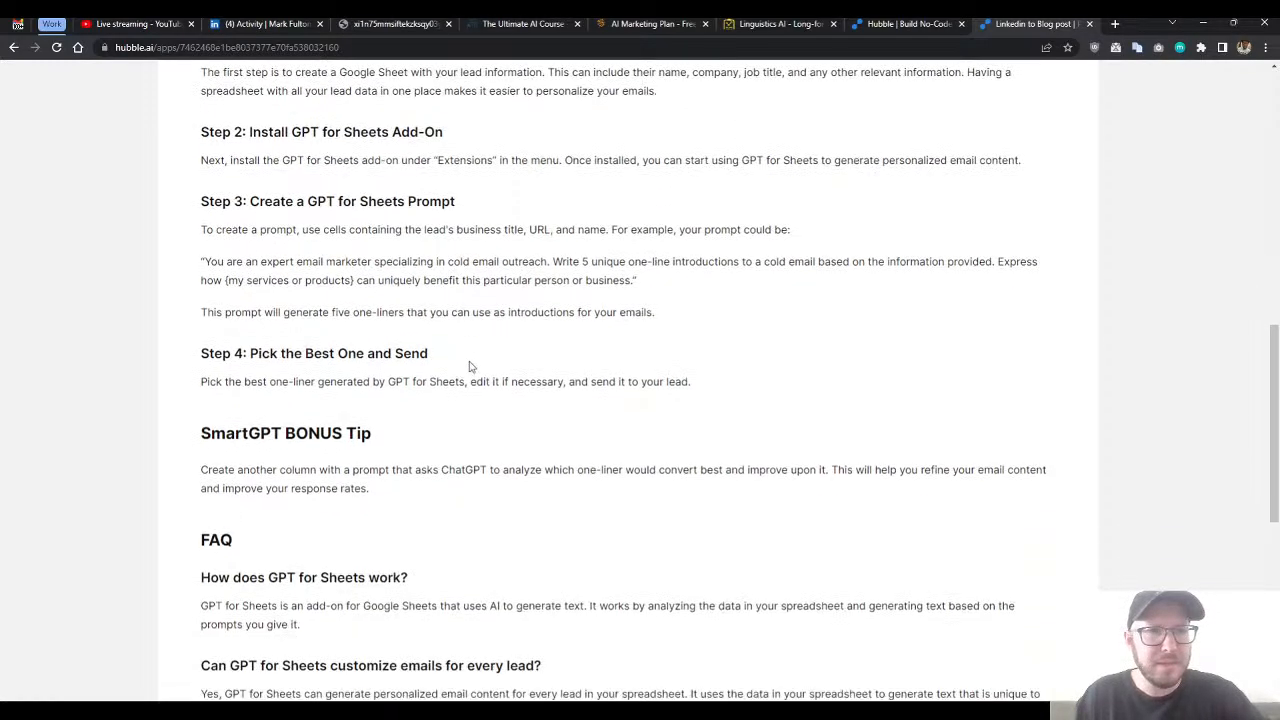
scroll(477, 363, down, 1)
scroll(469, 360, up, 4)
scroll(451, 257, up, 3)
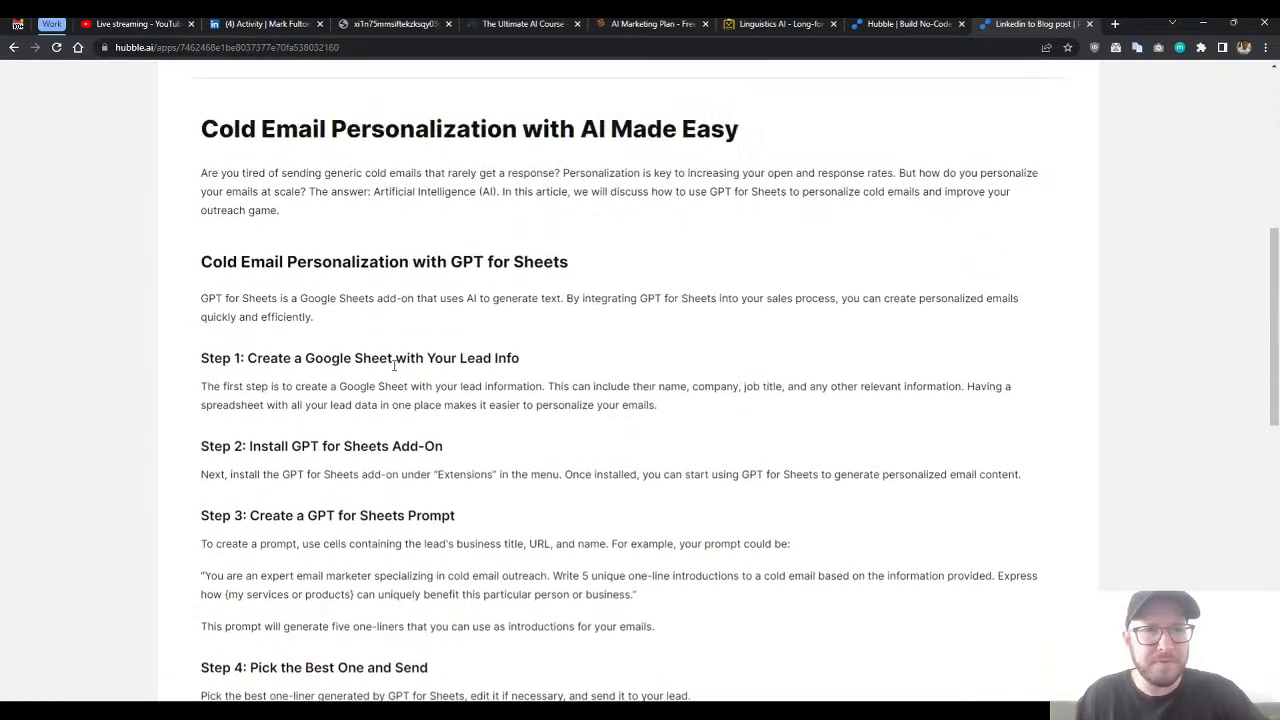
scroll(371, 460, down, 1)
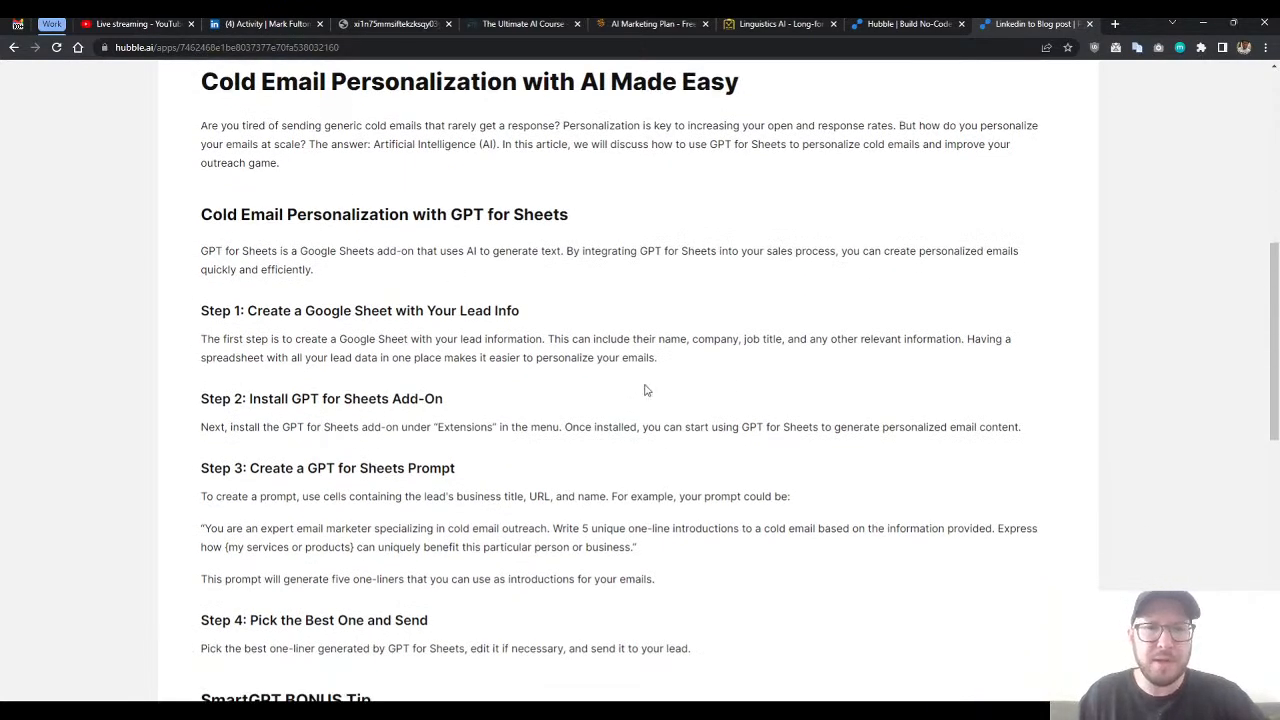
scroll(614, 391, down, 3)
scroll(591, 393, down, 4)
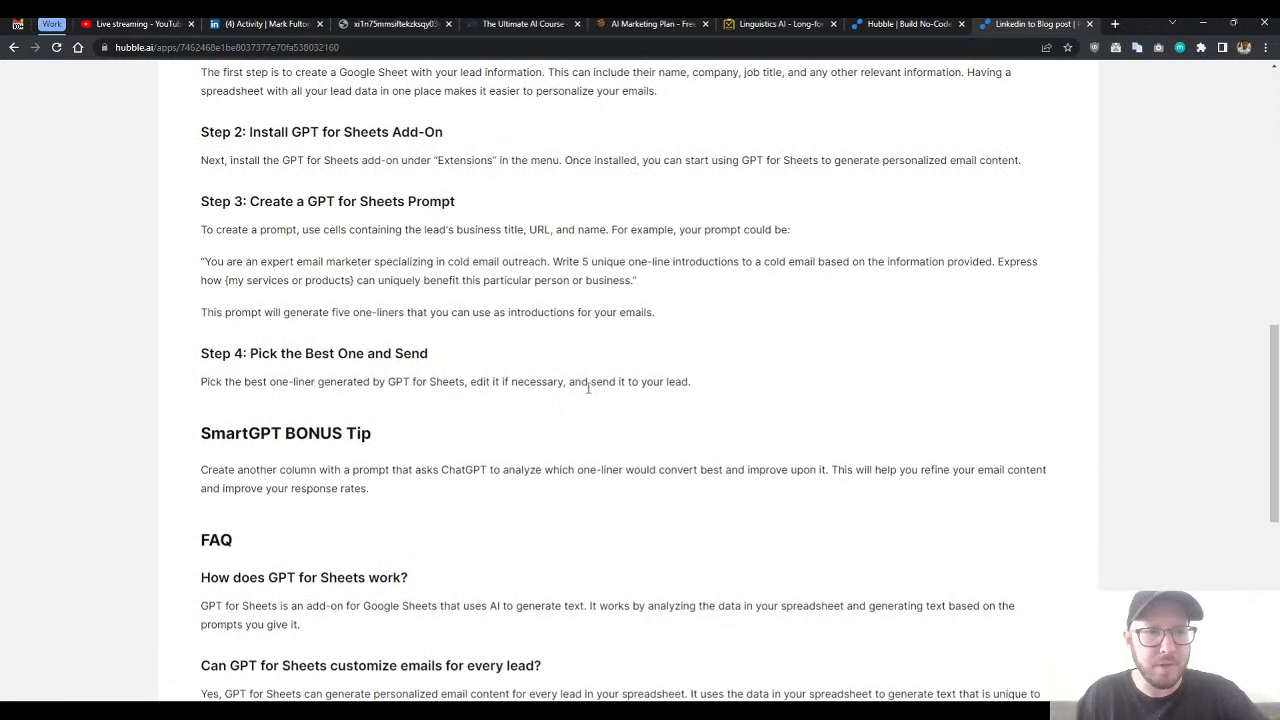
- Check the generated article's FAQ answers closely, especially the one on whether GPT for Sheets is free
scroll(335, 300, down, 1)
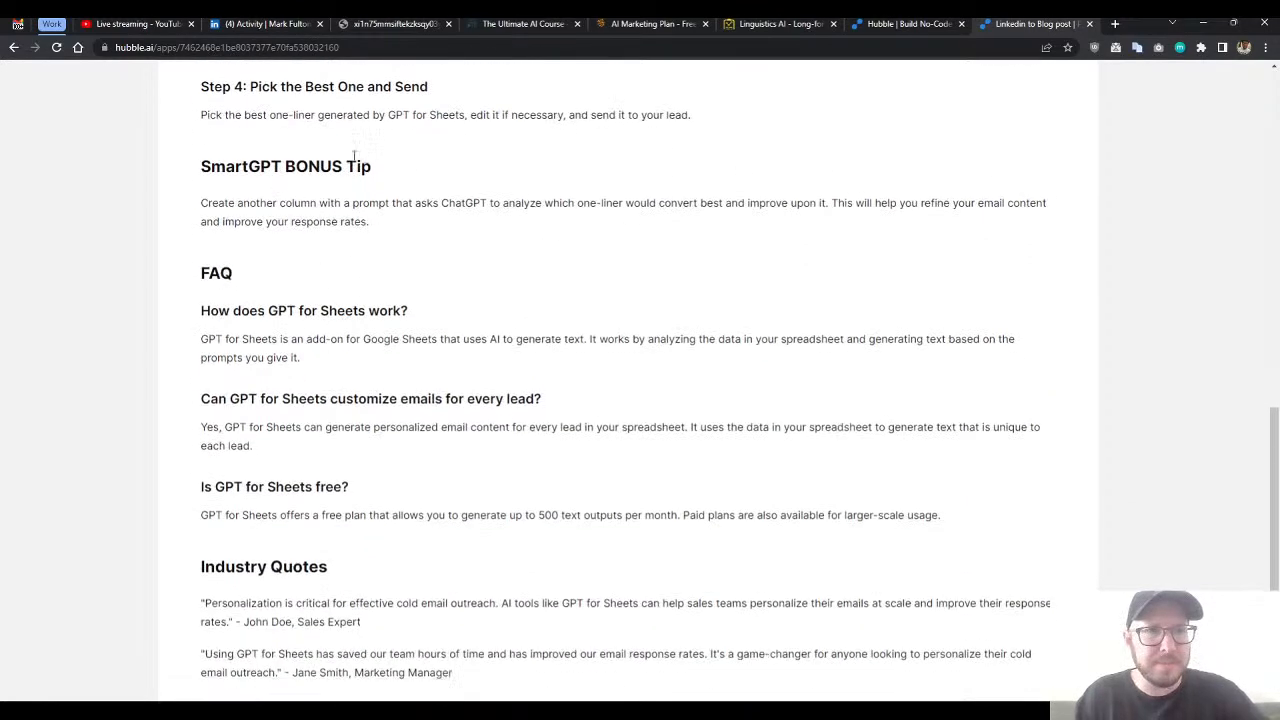
scroll(450, 255, down, 2)
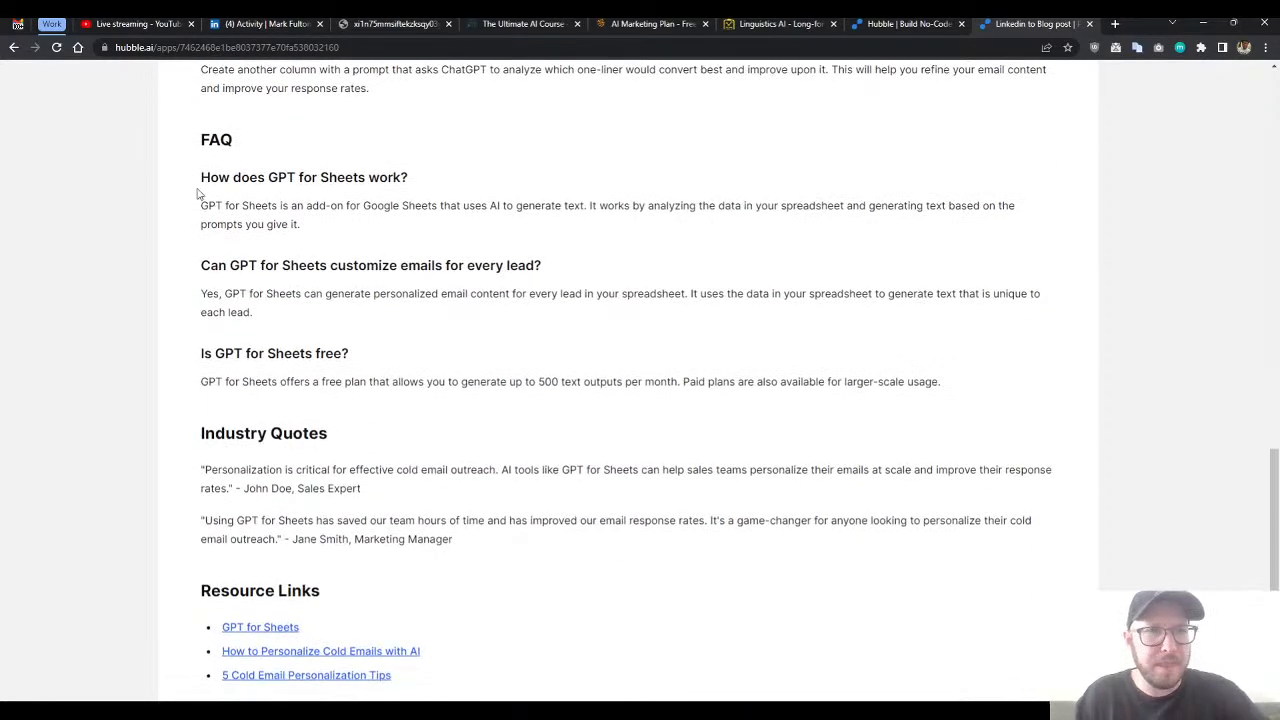
drag(200, 190, 474, 363)
click(449, 414)
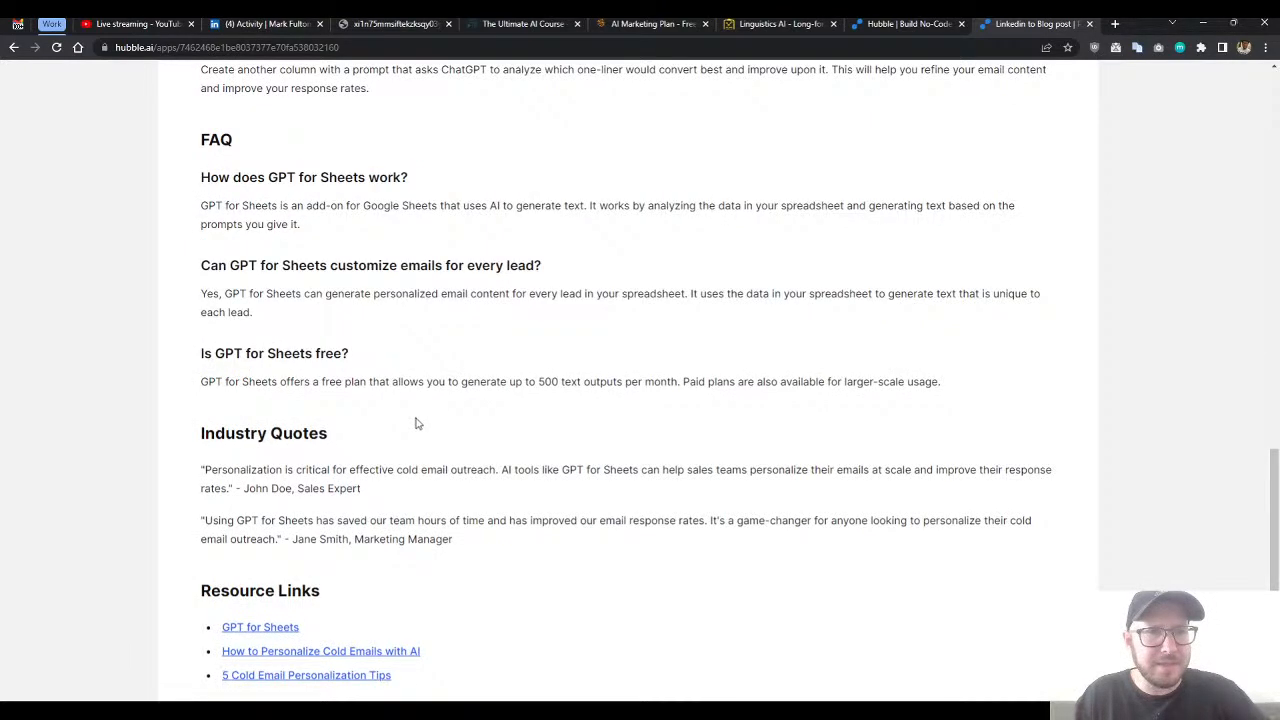
scroll(418, 423, down, 1)
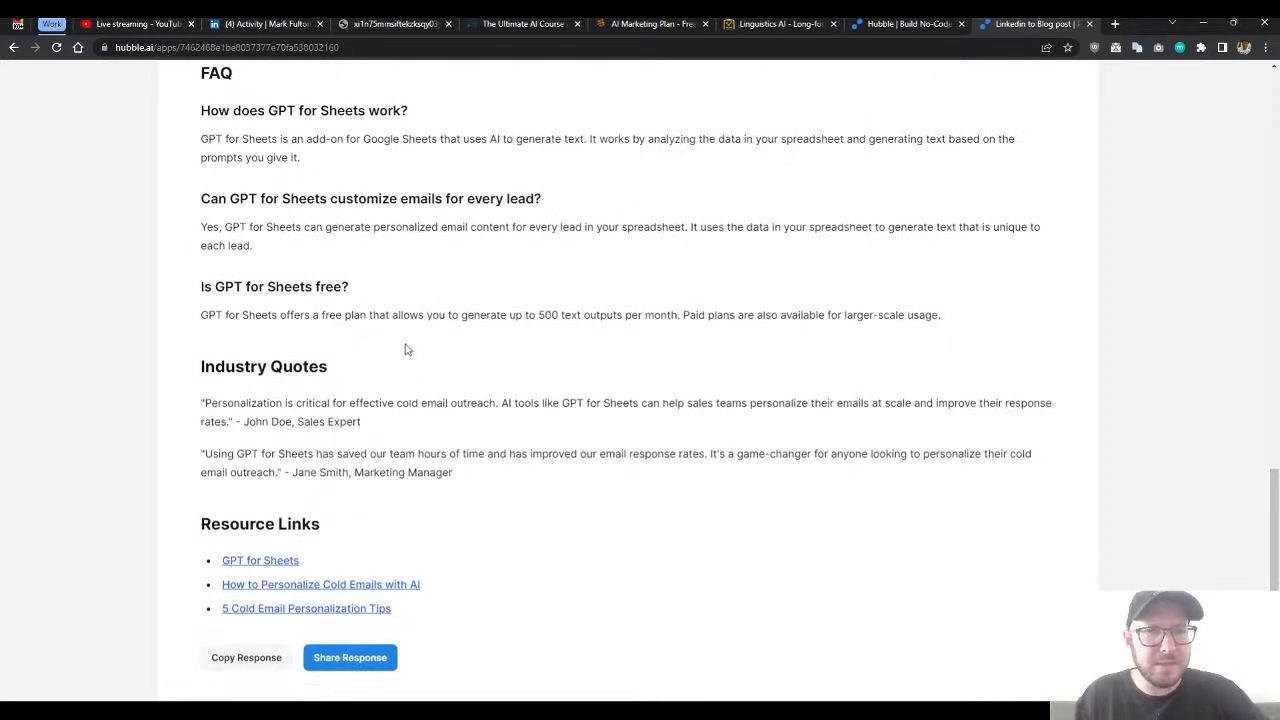
double_click(573, 314)
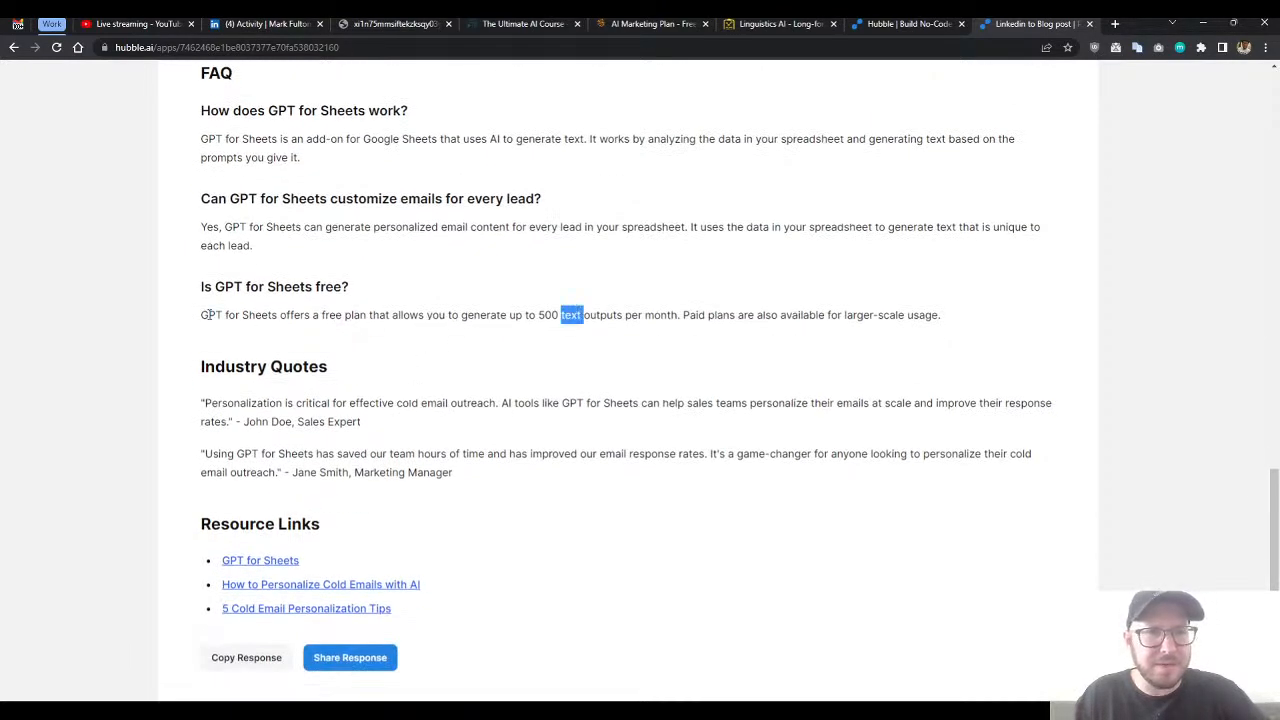
drag(203, 314, 680, 314)
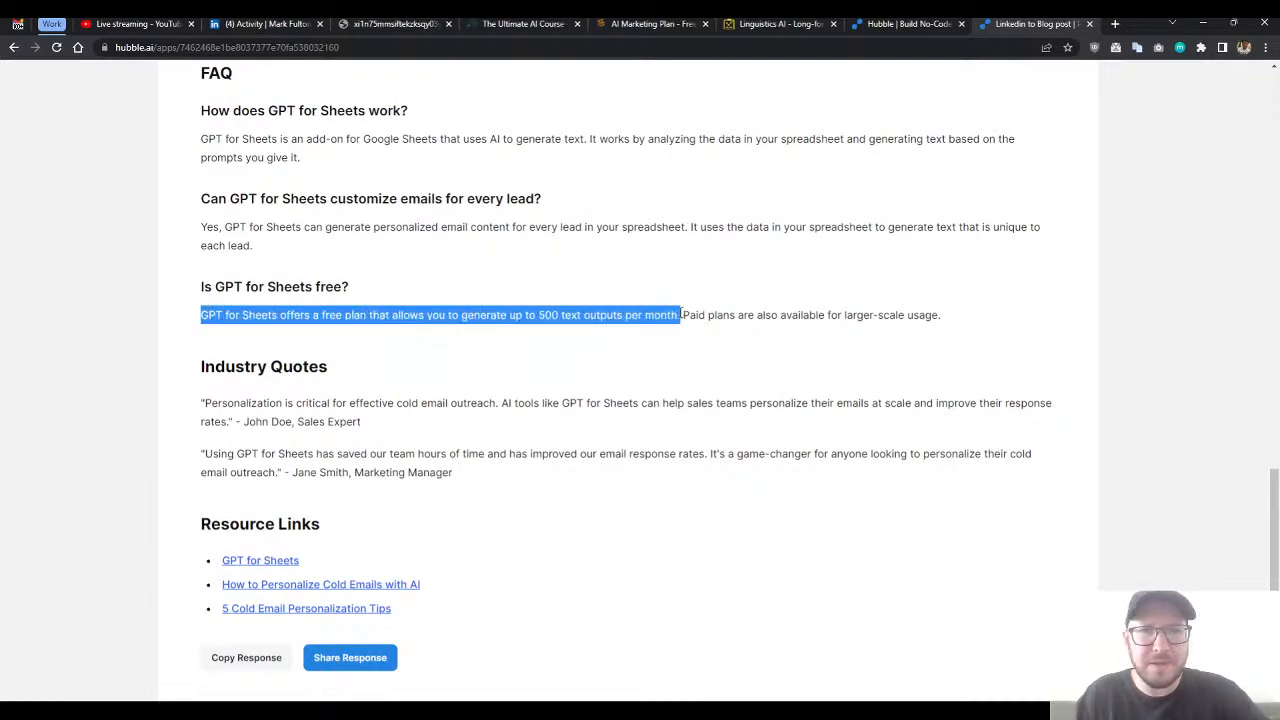
click(680, 313)
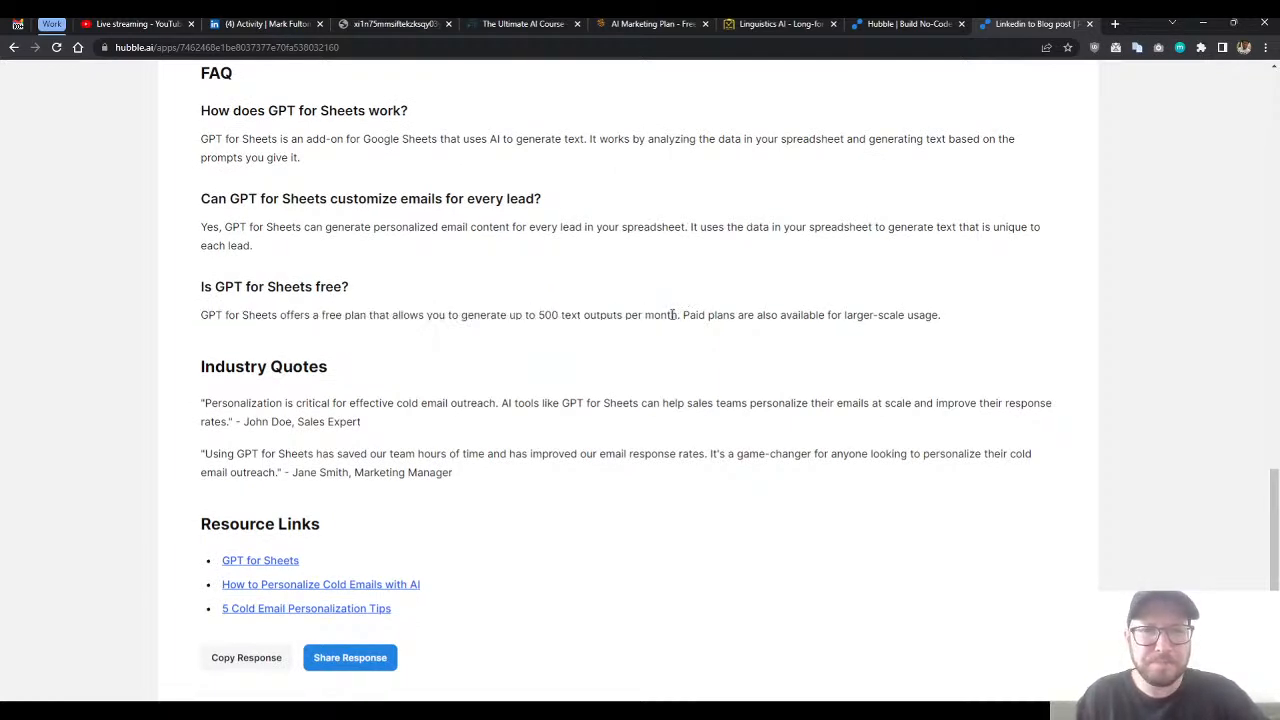
drag(682, 314, 509, 314)
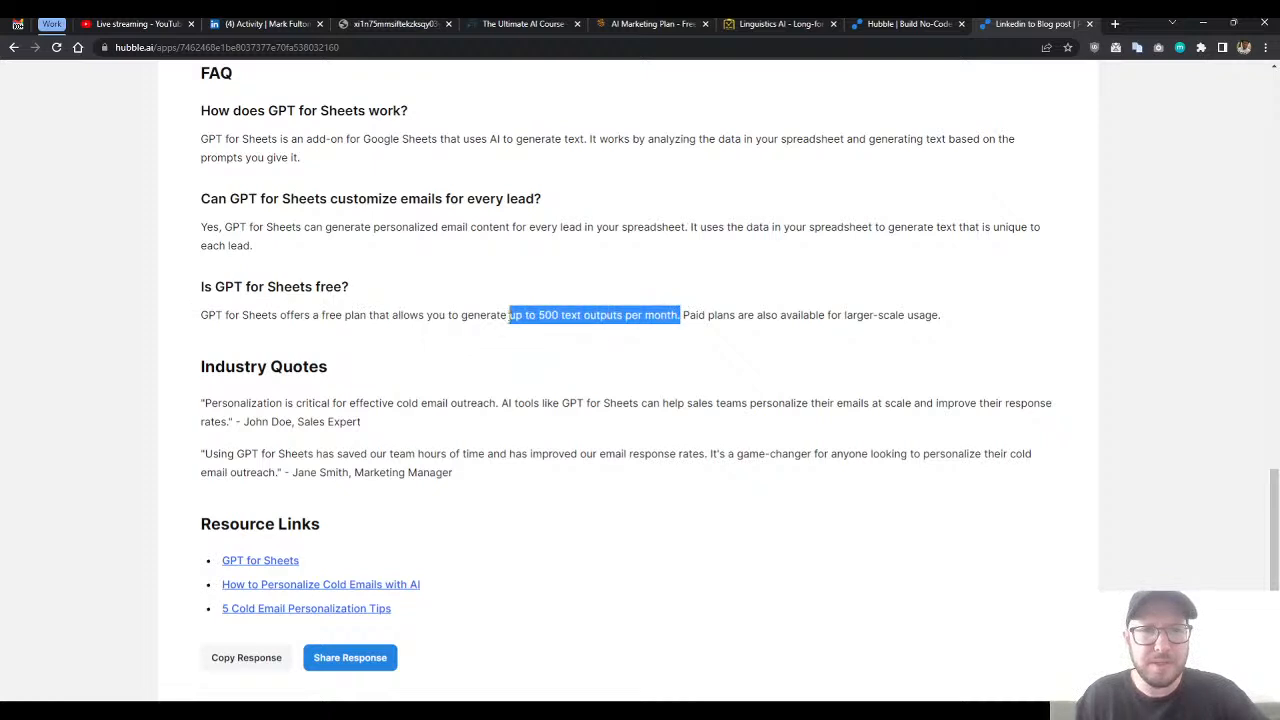
click(549, 334)
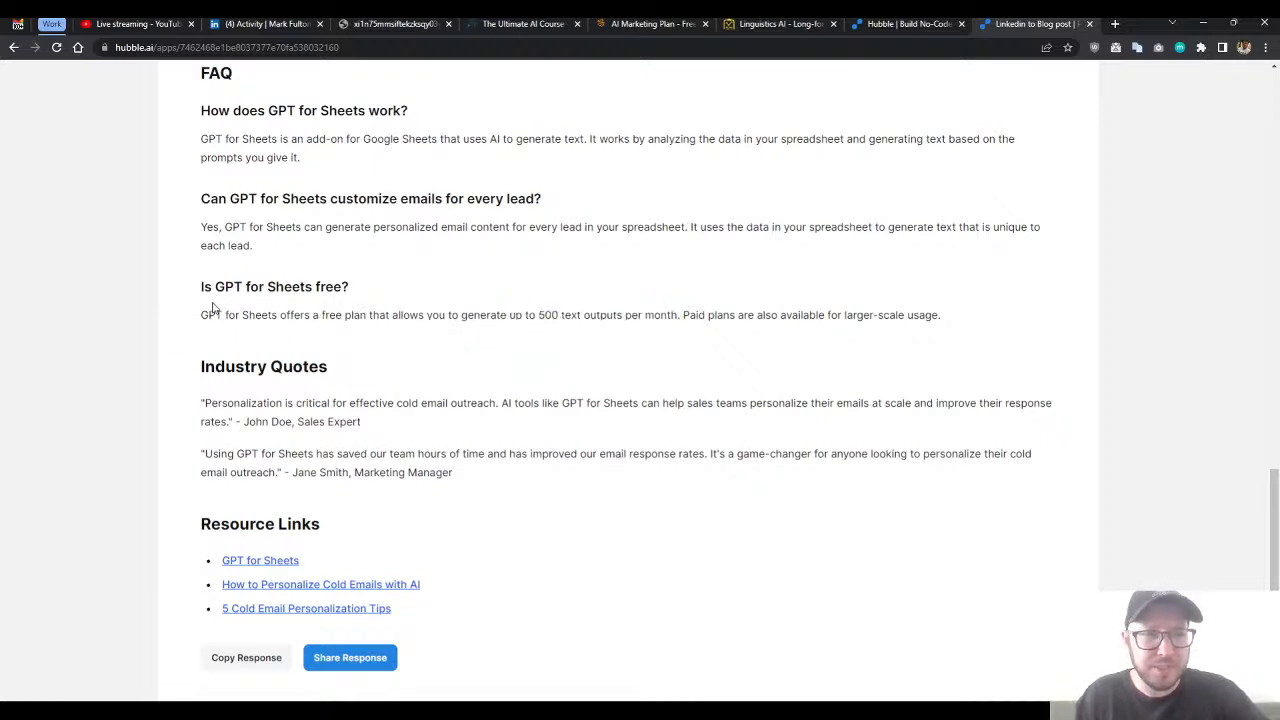
drag(202, 314, 554, 337)
click(554, 337)
scroll(508, 399, up, 1)
scroll(490, 400, up, 5)
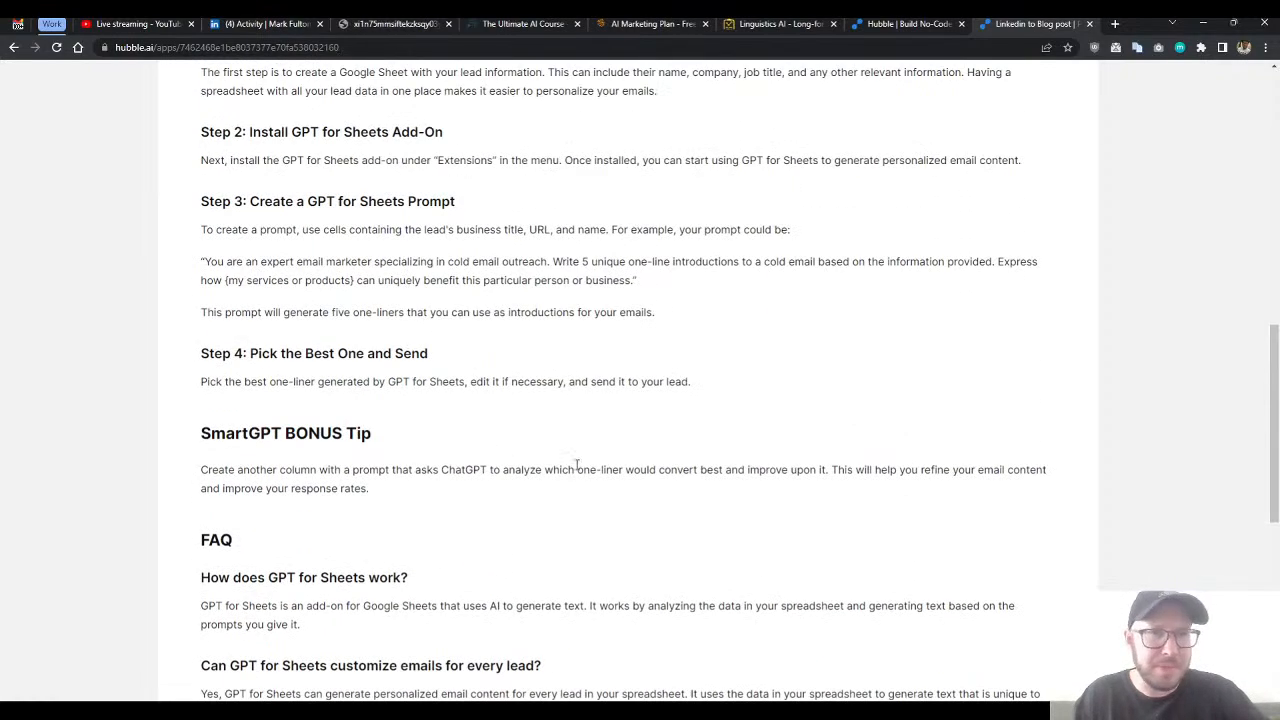
scroll(580, 454, down, 2)
scroll(594, 457, down, 5)
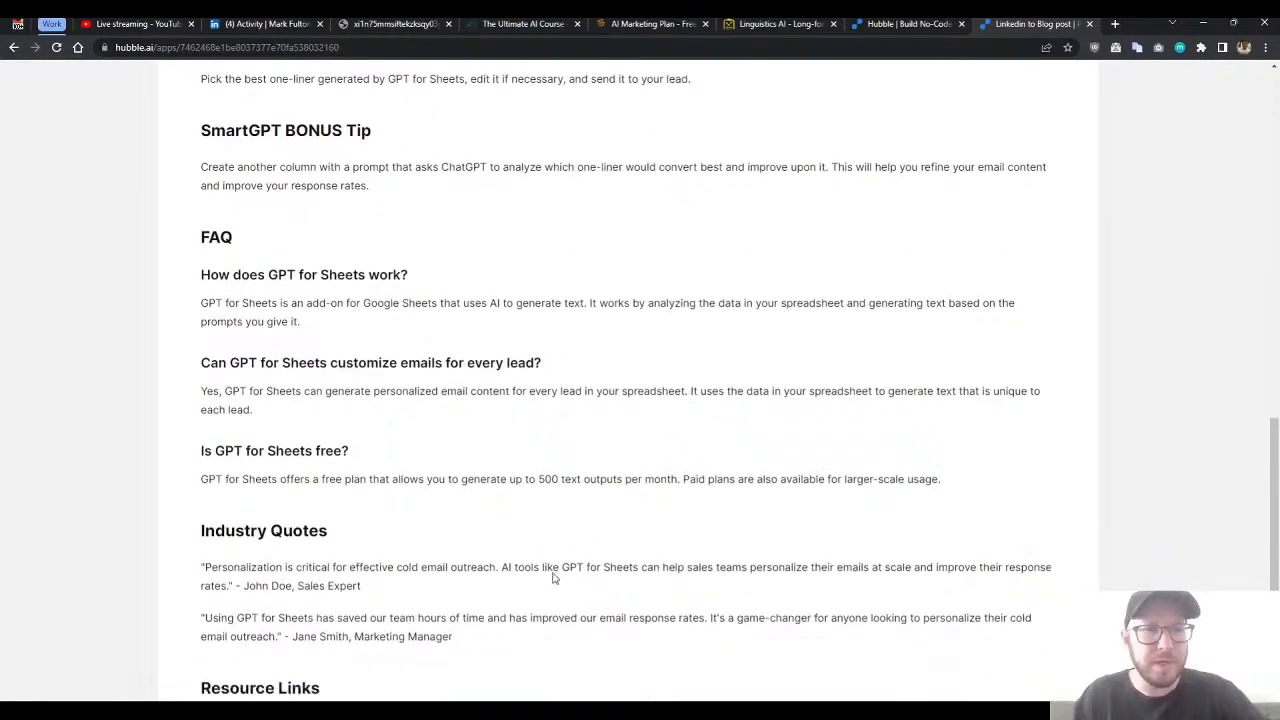
scroll(484, 406, up, 1)
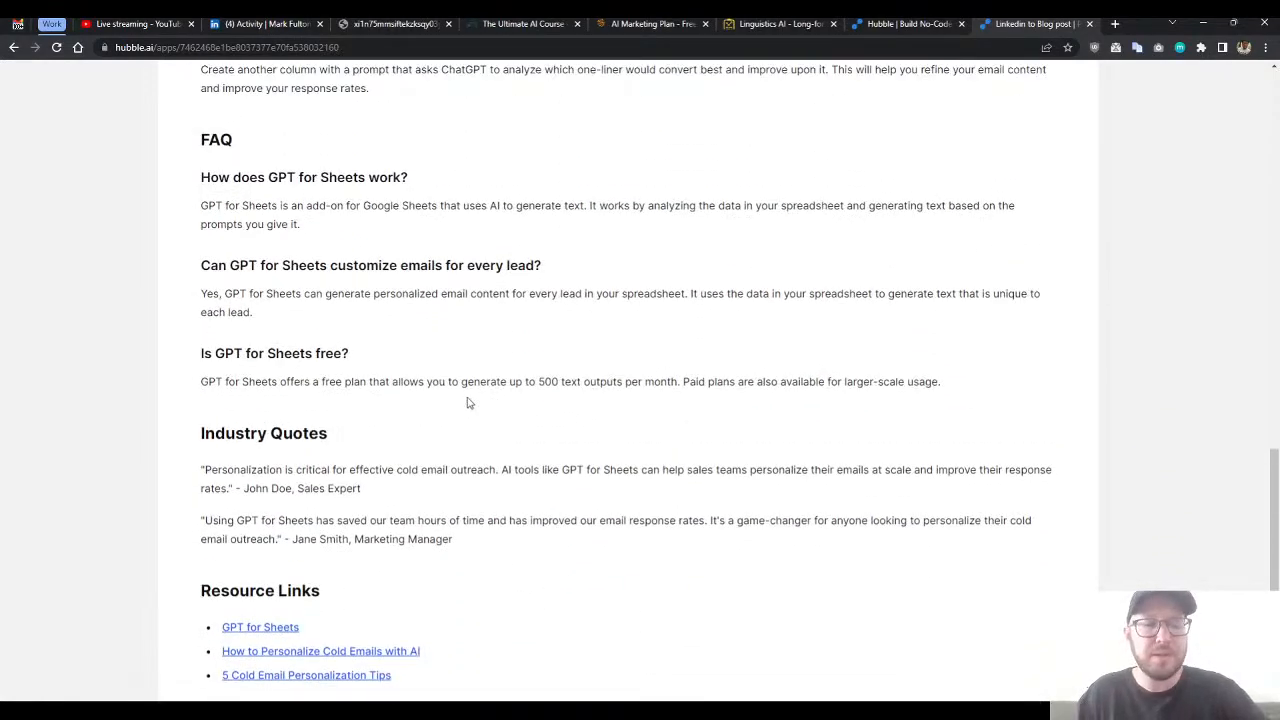
scroll(466, 405, down, 1)
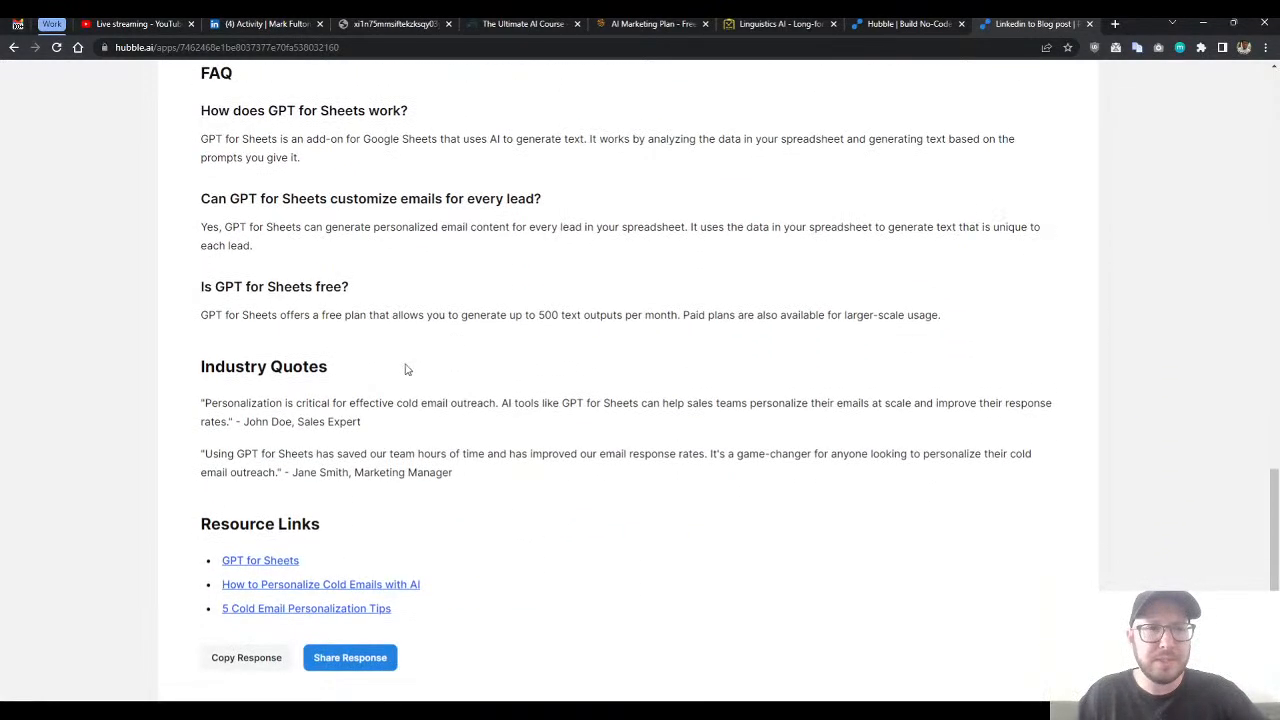
- Examine the industry quotes with their attributions and the GPT for Sheets resource link at the article's end
scroll(426, 357, down, 1)
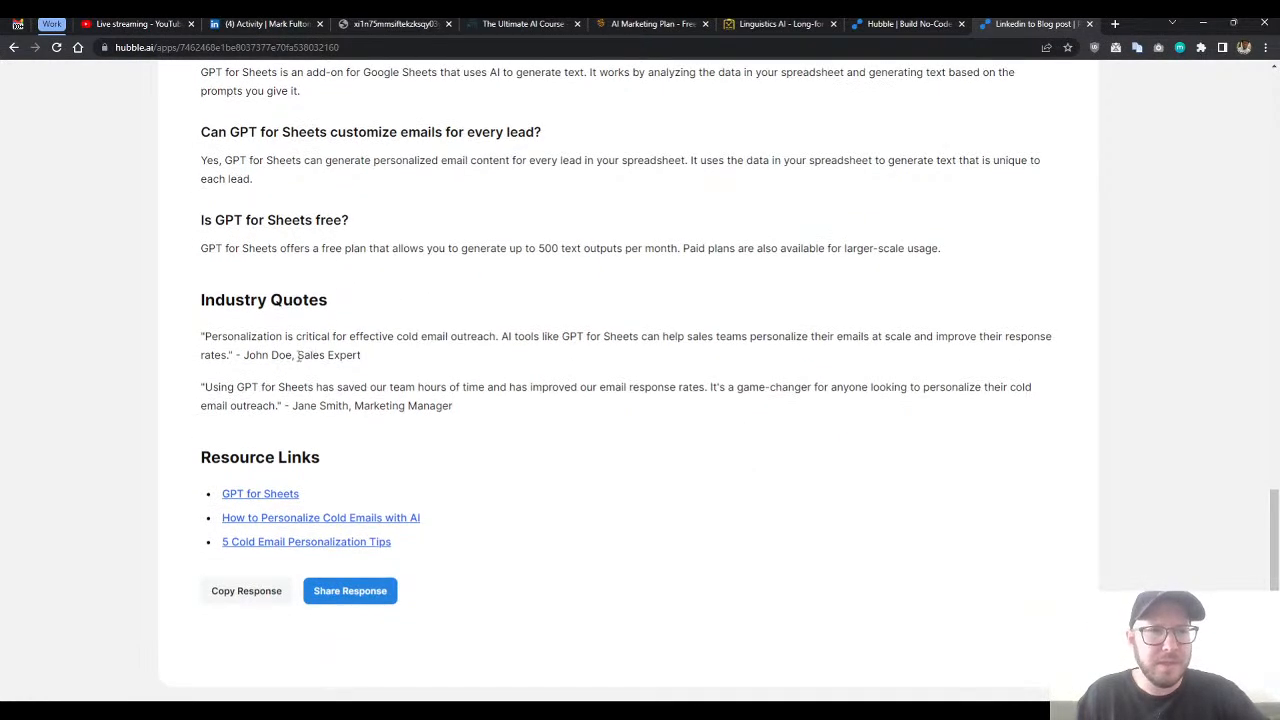
drag(236, 350, 417, 366)
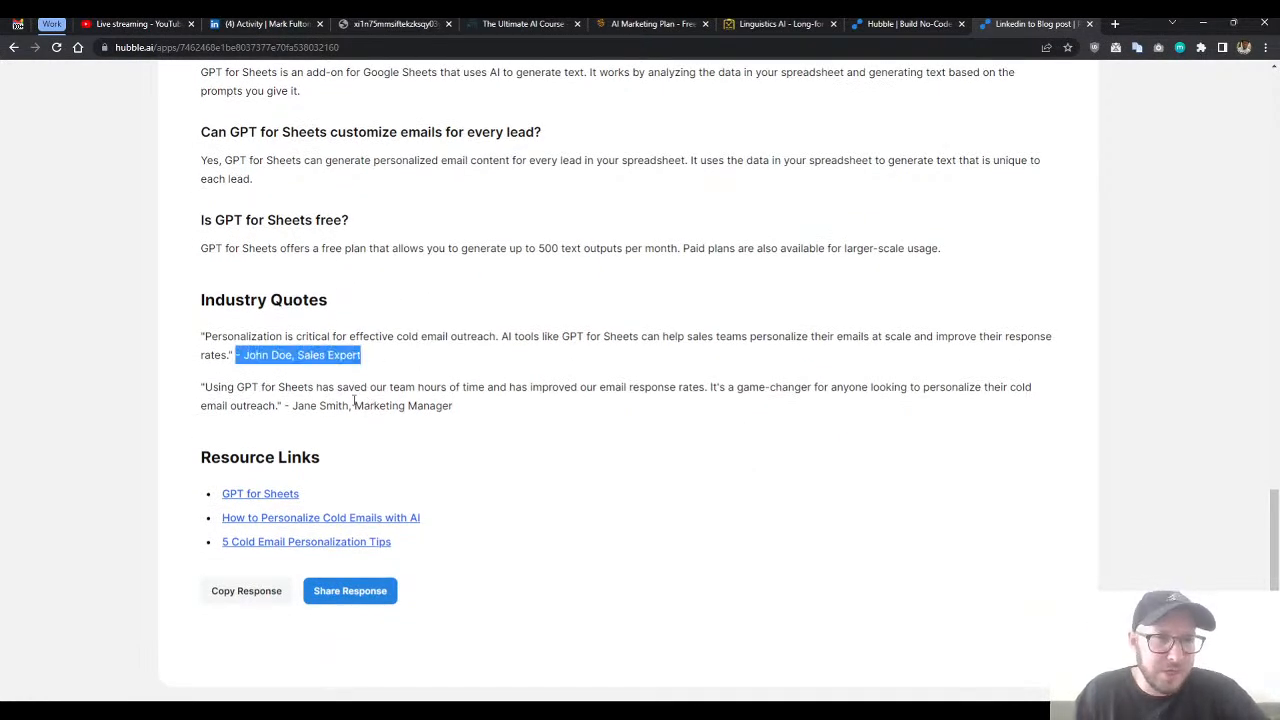
drag(293, 406, 381, 409)
click(420, 401)
drag(203, 337, 598, 427)
click(598, 426)
mouse_move(473, 415)
mouse_down()
mouse_move(176, 307)
mouse_move(366, 391)
mouse_move(476, 407)
mouse_up()
click(254, 302)
click(475, 406)
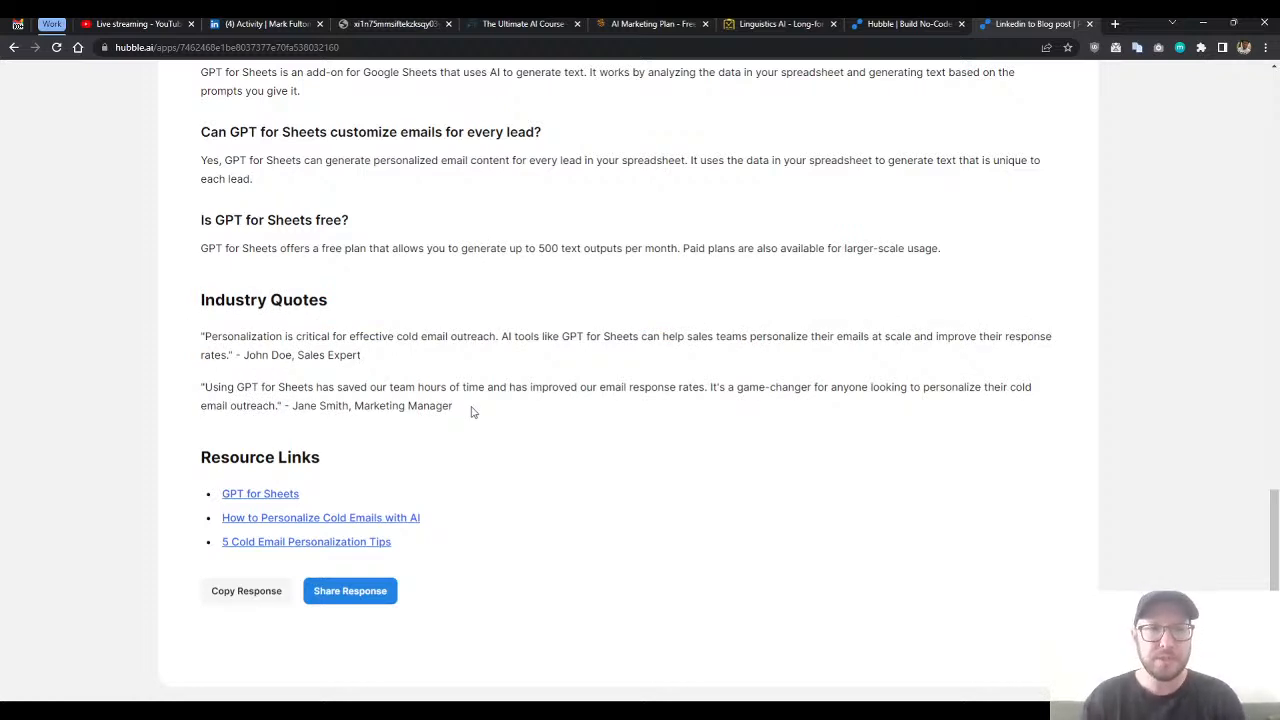
drag(473, 412, 391, 387)
click(400, 386)
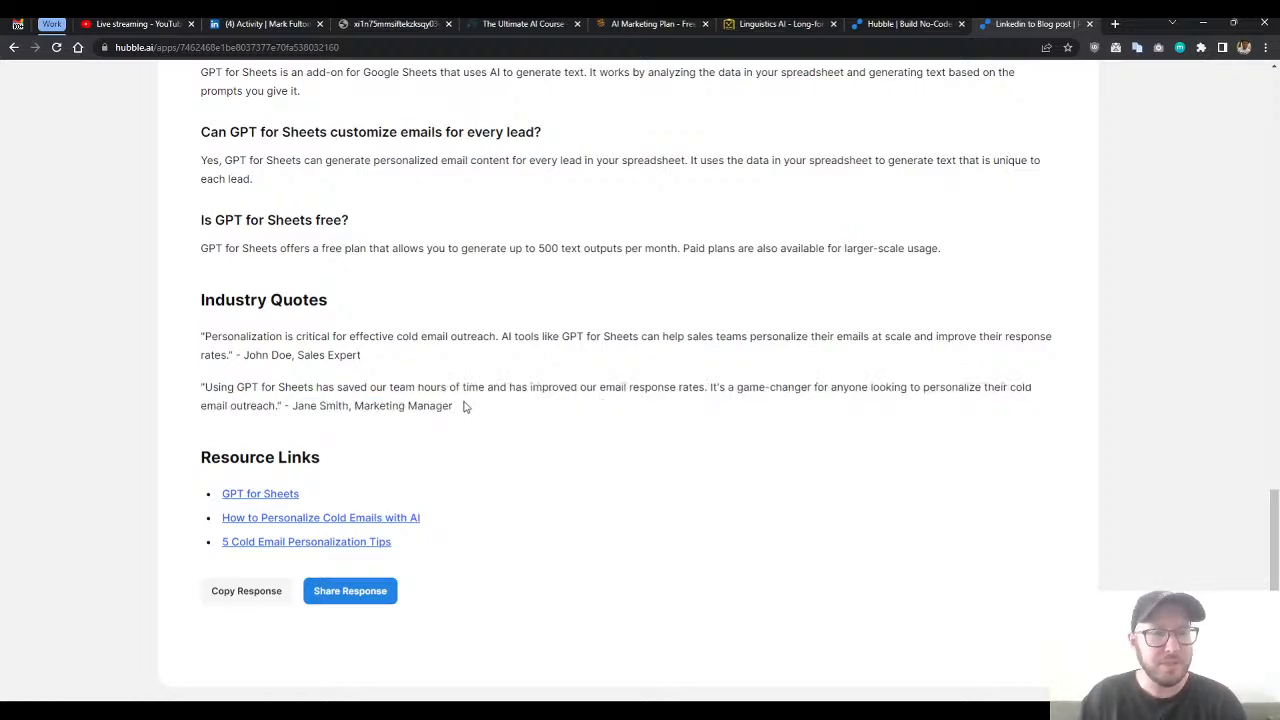
drag(461, 404, 305, 290)
double_click(310, 278)
click(507, 412)
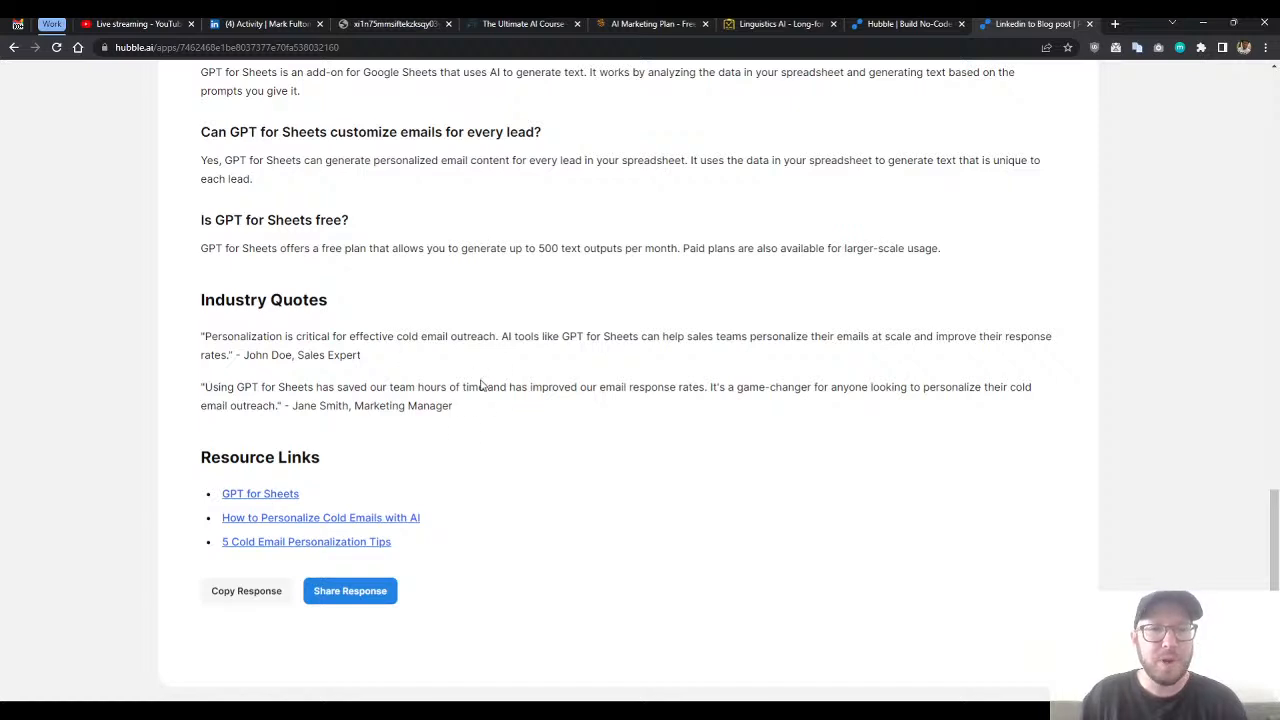
drag(315, 503, 200, 500)
click(253, 504)
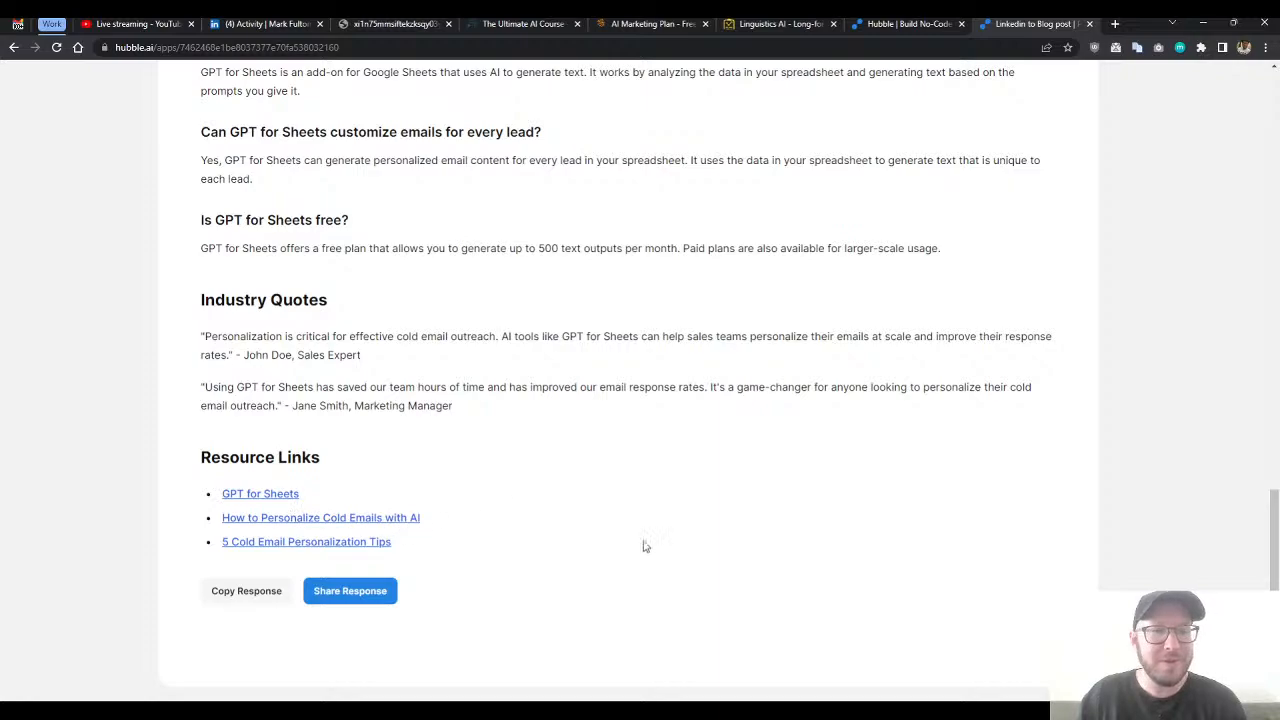
- Skim the whole generated article once more, including its title, Step 4, bonus tip, FAQ and quotes
scroll(636, 543, up, 6)
scroll(624, 471, up, 7)
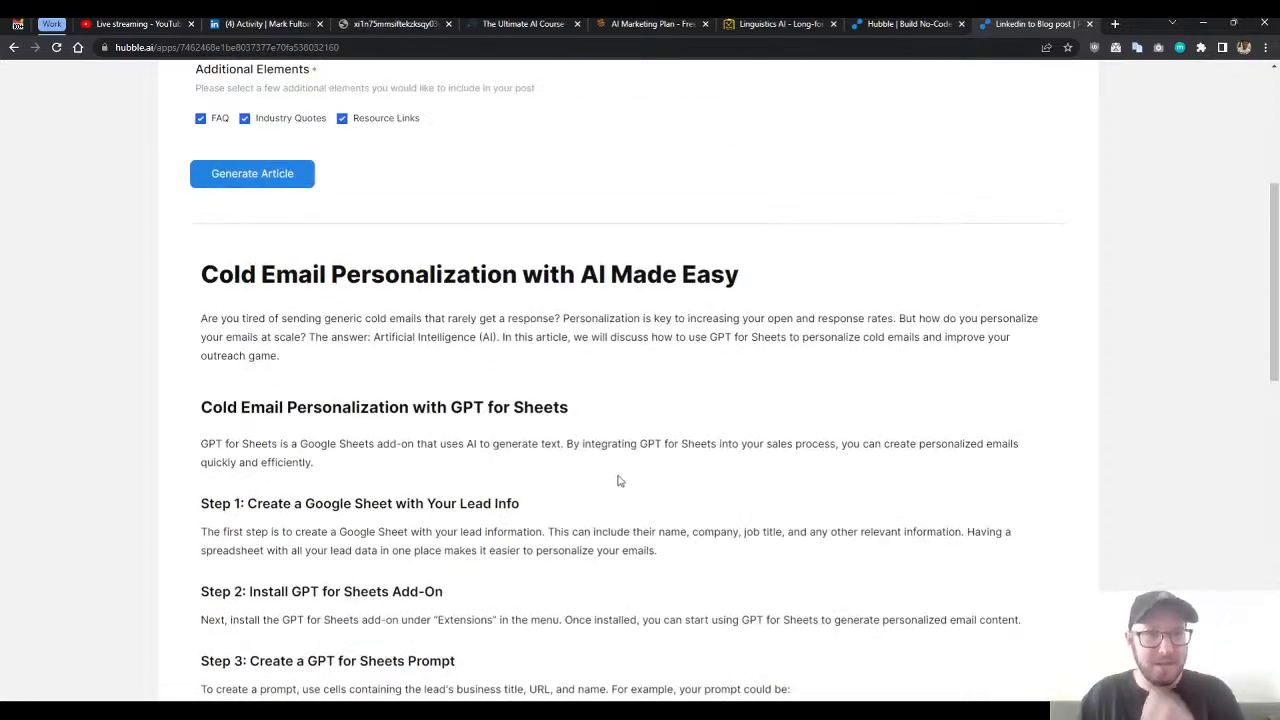
scroll(570, 445, down, 12)
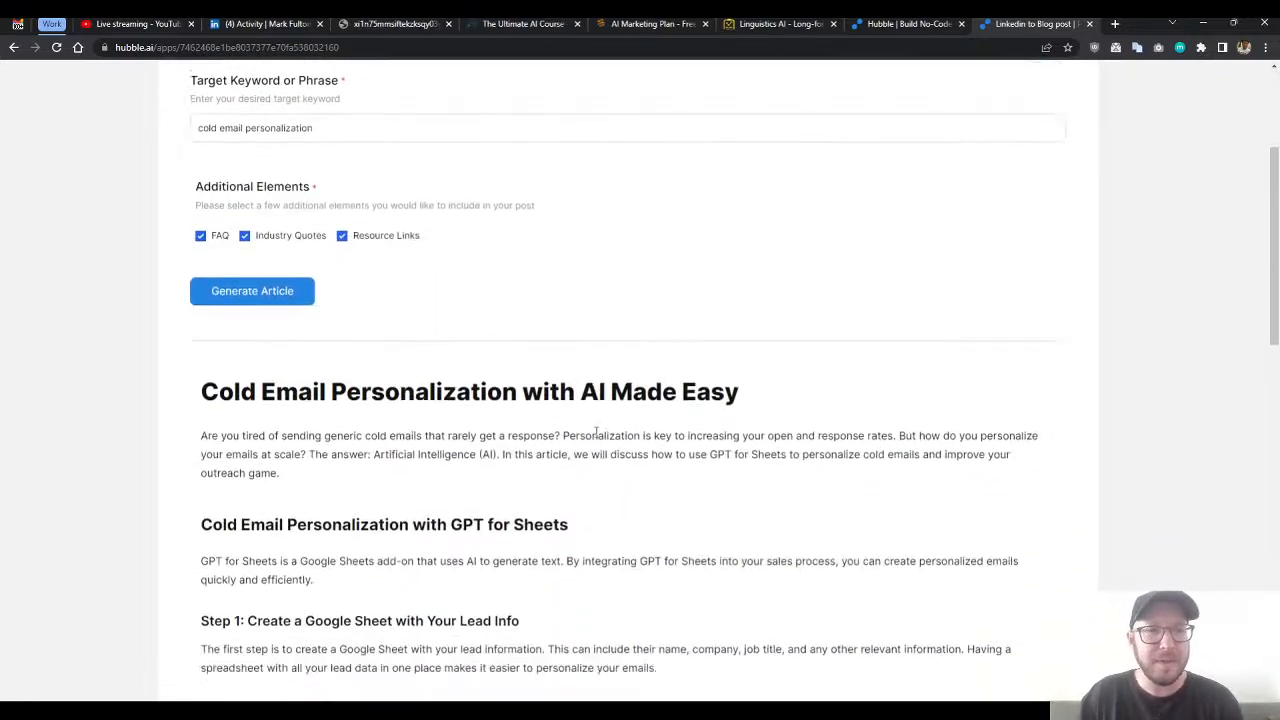
scroll(505, 435, down, 3)
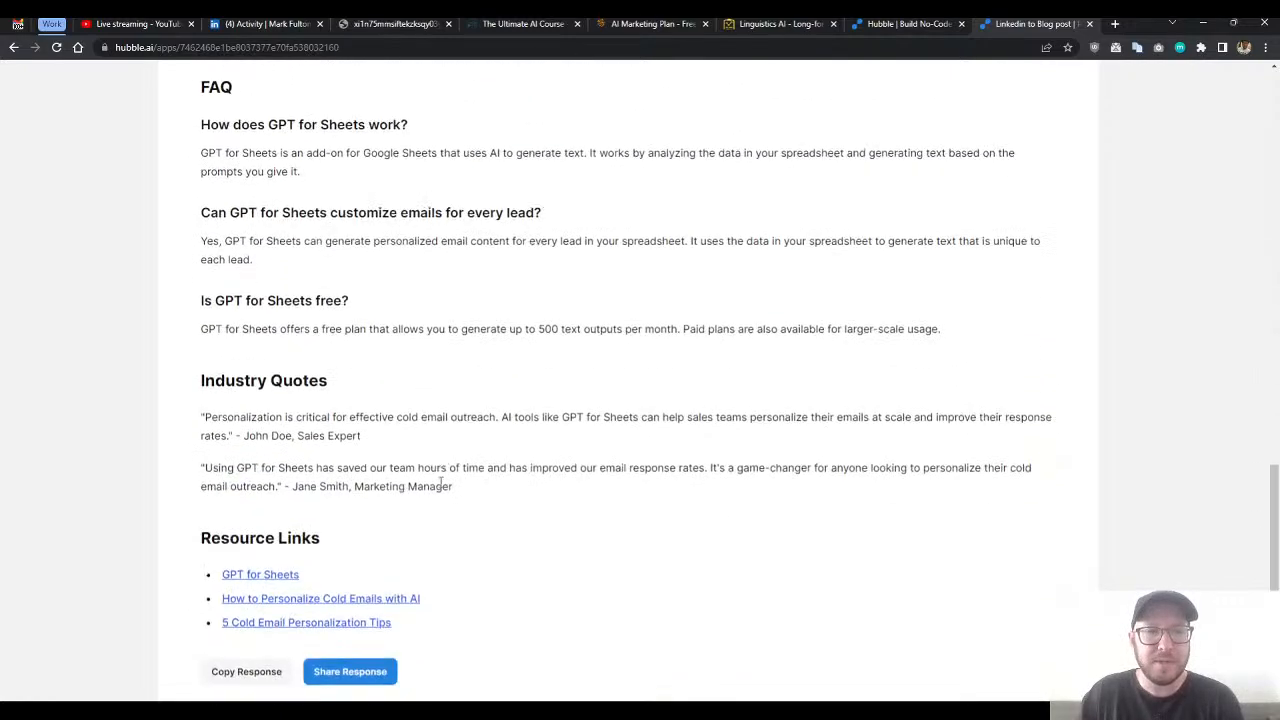
drag(430, 571, 380, 318)
click(380, 318)
scroll(500, 425, up, 9)
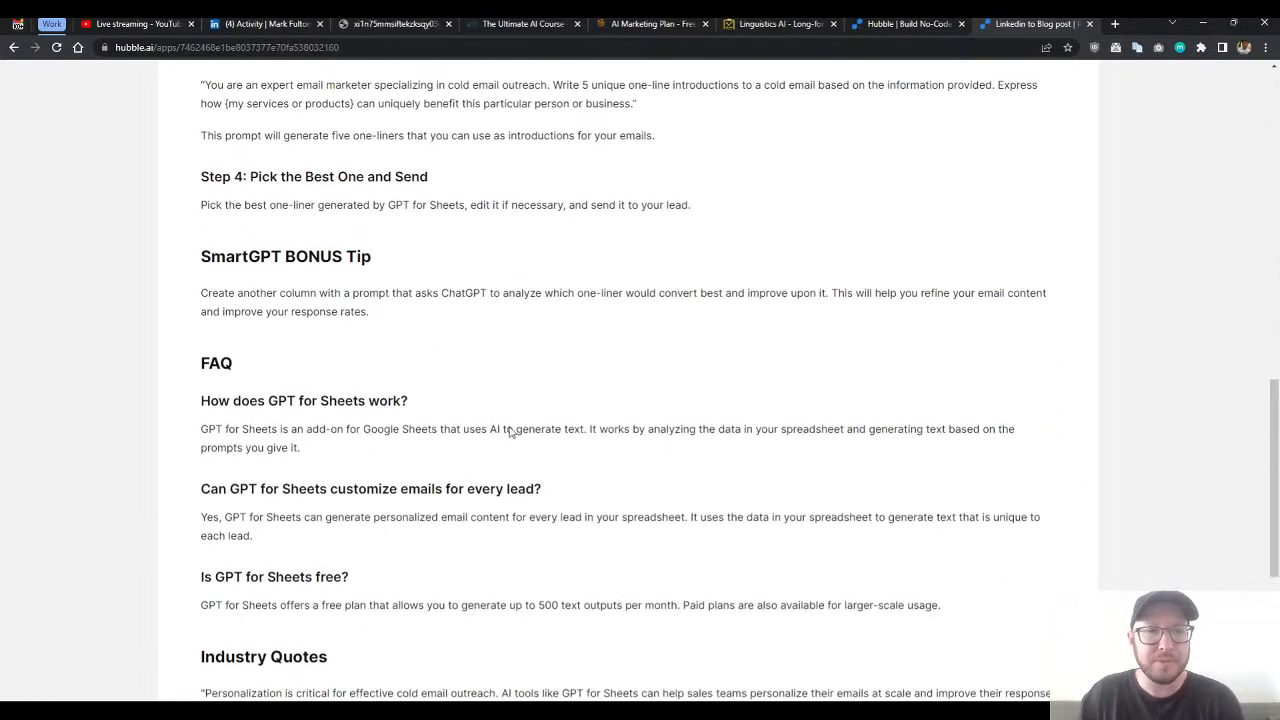
drag(201, 206, 520, 390)
click(520, 392)
scroll(629, 409, down, 1)
scroll(800, 260, down, 3)
scroll(700, 340, up, 3)
scroll(667, 358, up, 2)
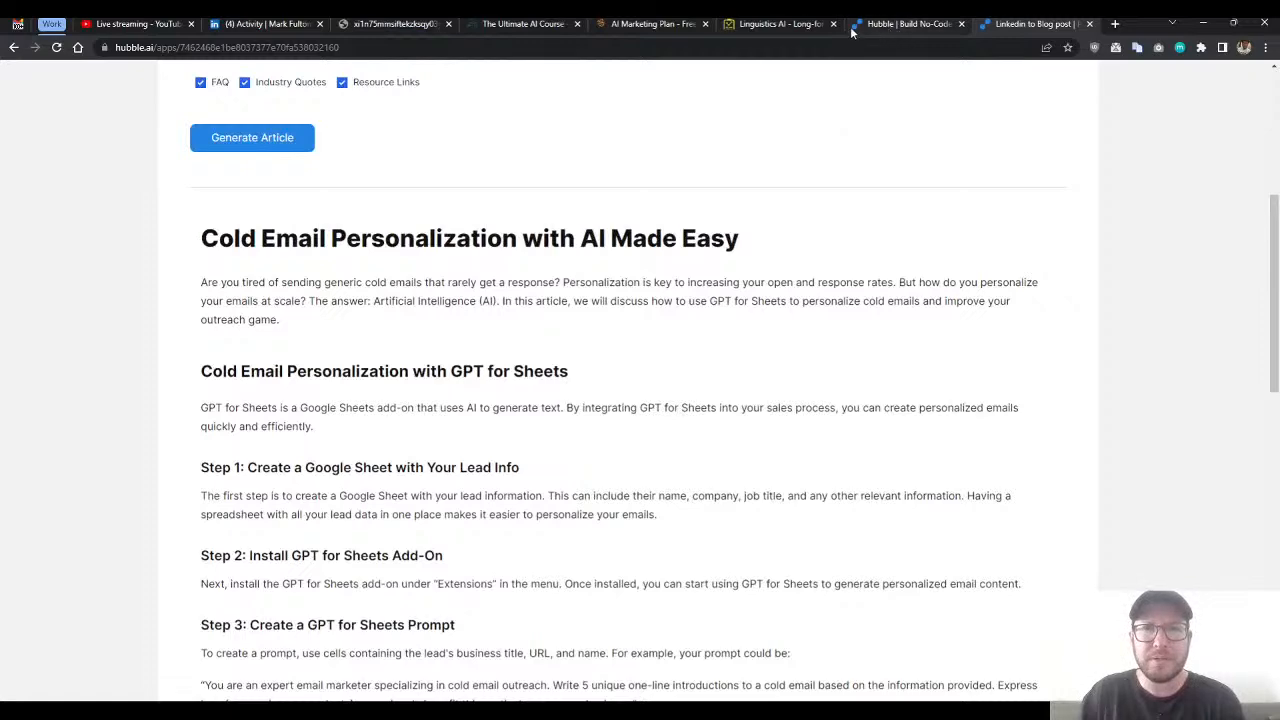
- Return to the Hubble editor and begin Prompt #2 with "Based on your article generation:" and an opening triple-quote line
click(881, 28)
scroll(491, 331, down, 1)
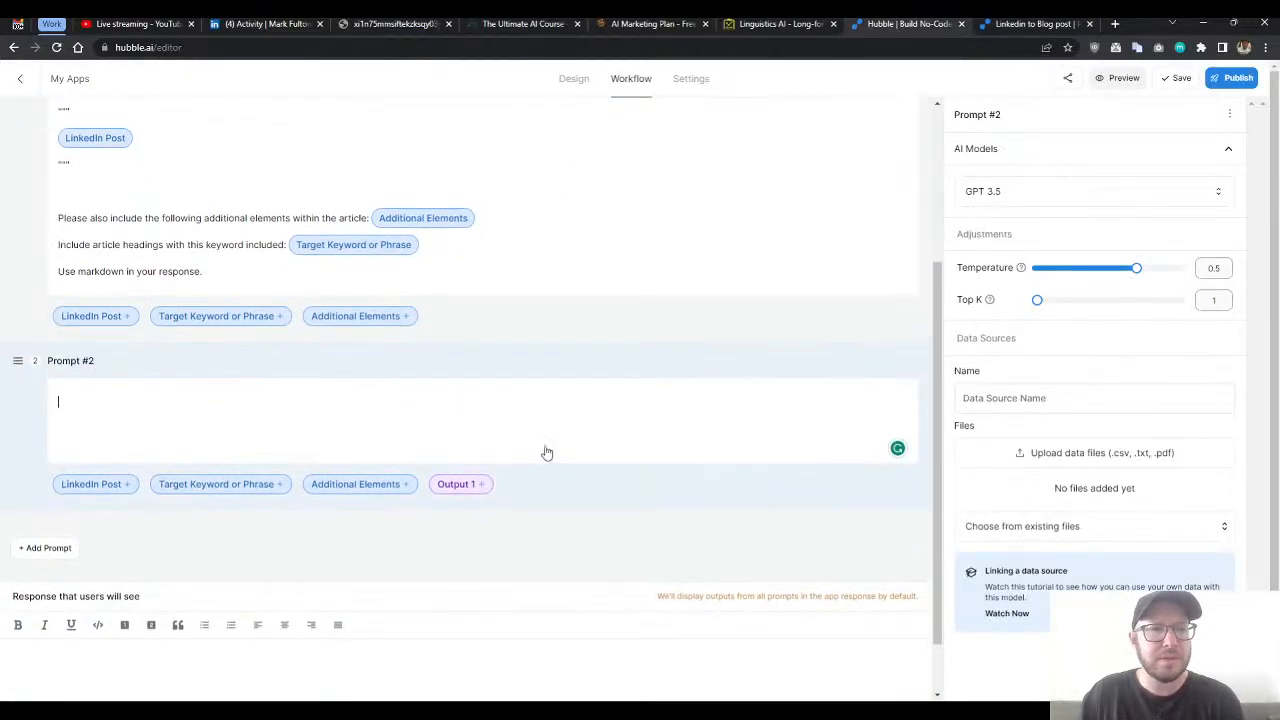
scroll(529, 451, up, 2)
scroll(394, 486, down, 2)
click(372, 450)
scroll(360, 457, down, 1)
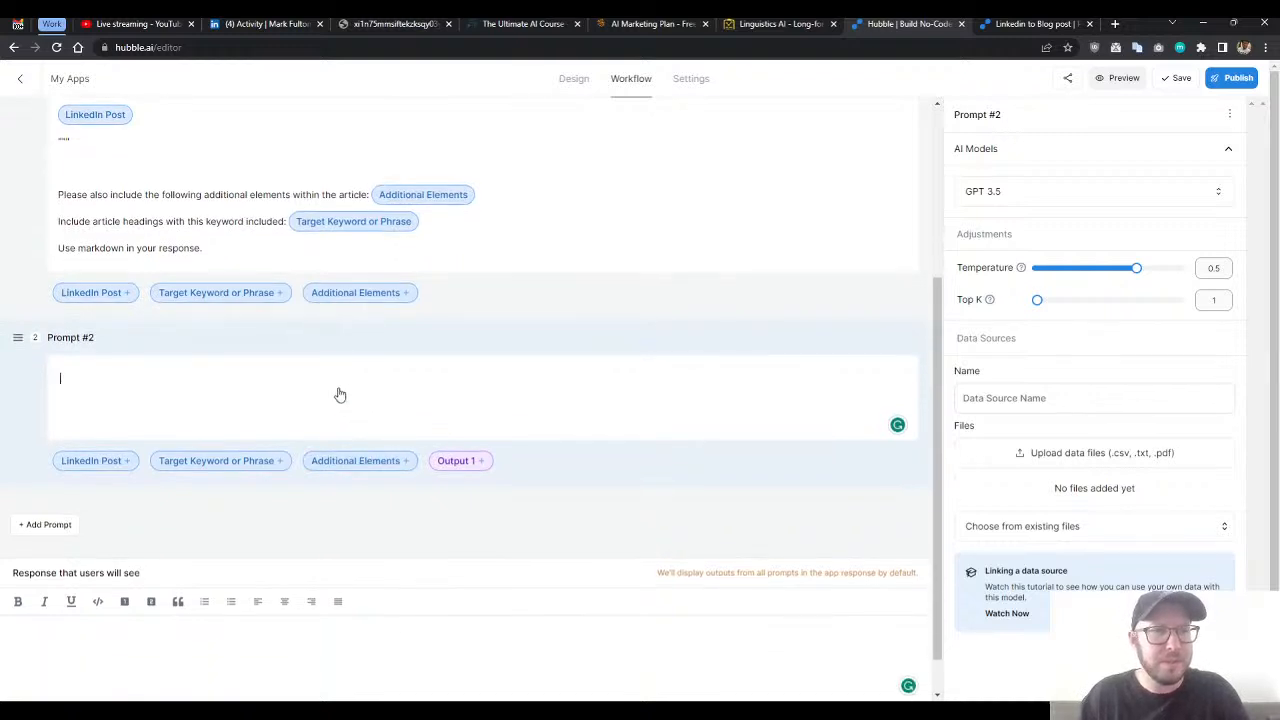
text(Based on your article here:)
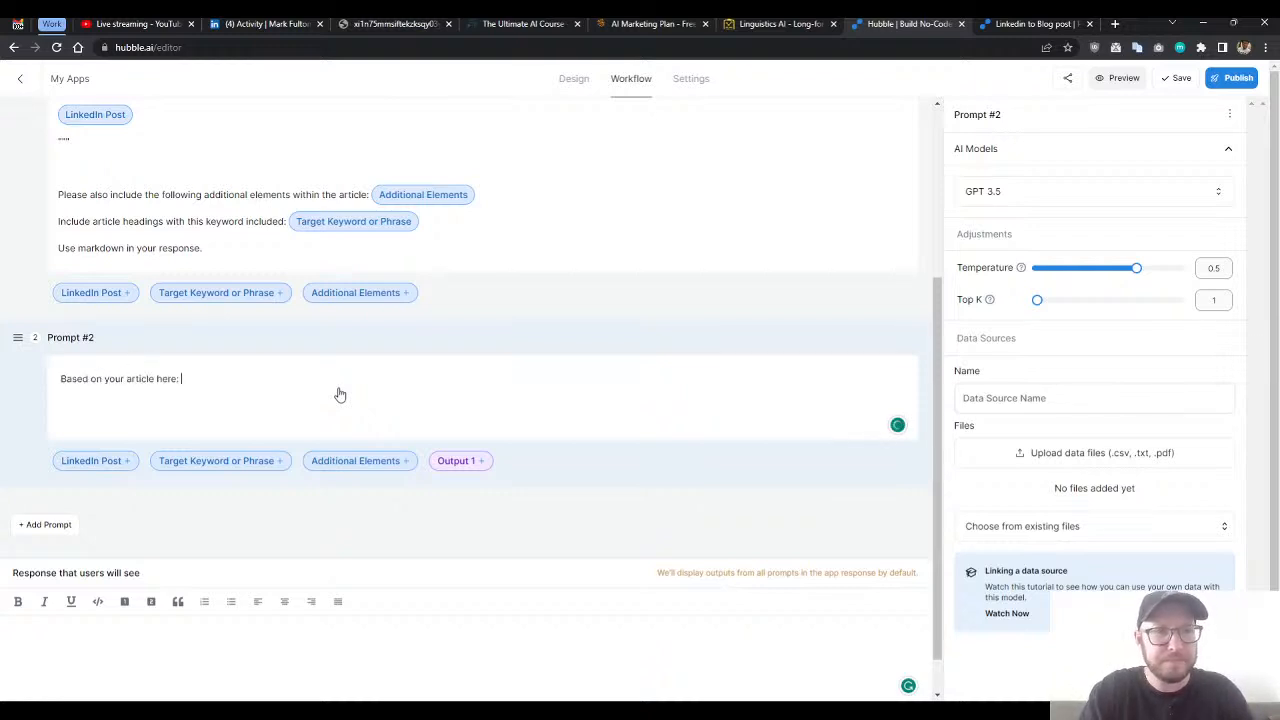
key(Return)
key(Return)
text(""")
key(BackSpace)
key(BackSpace)
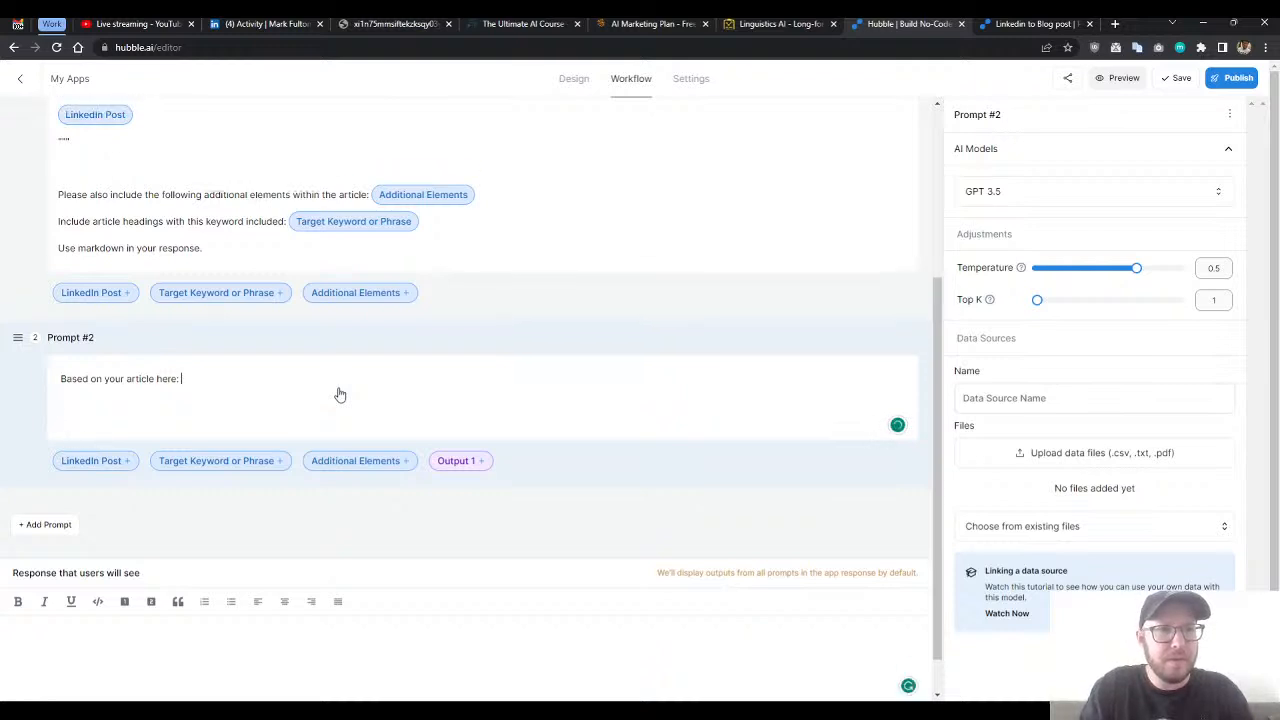
text(generation)
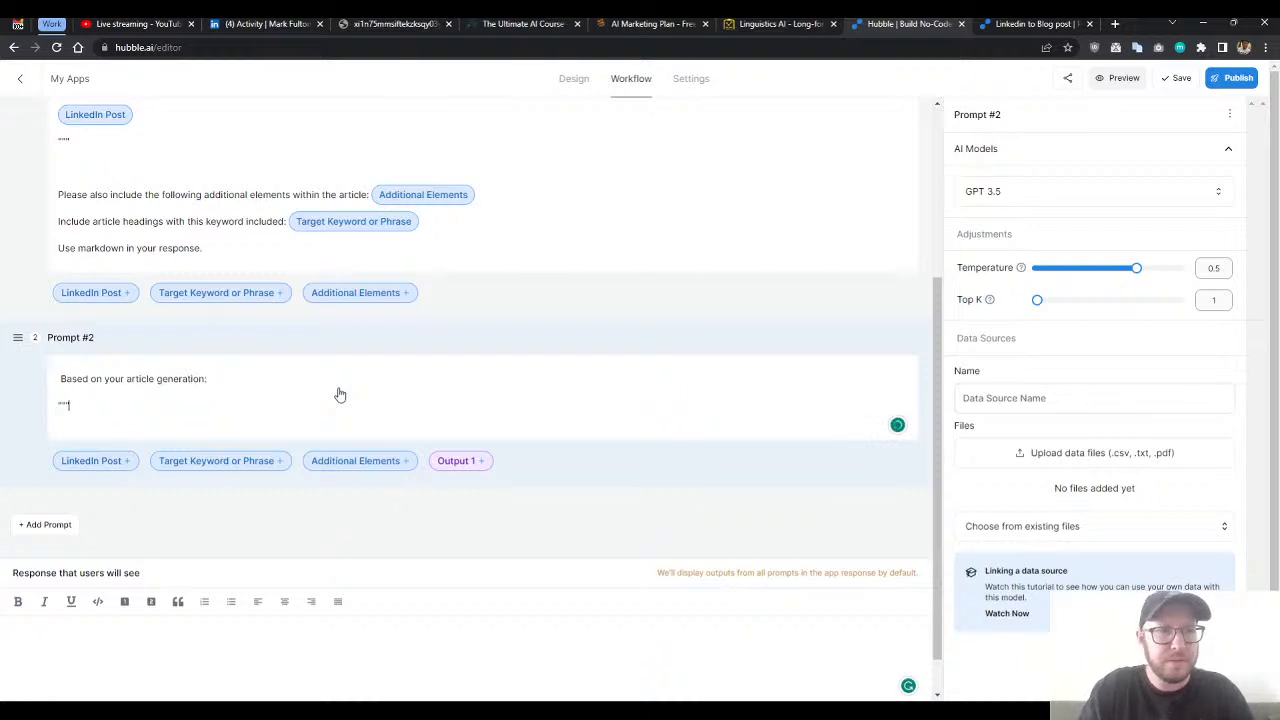
key(Return)
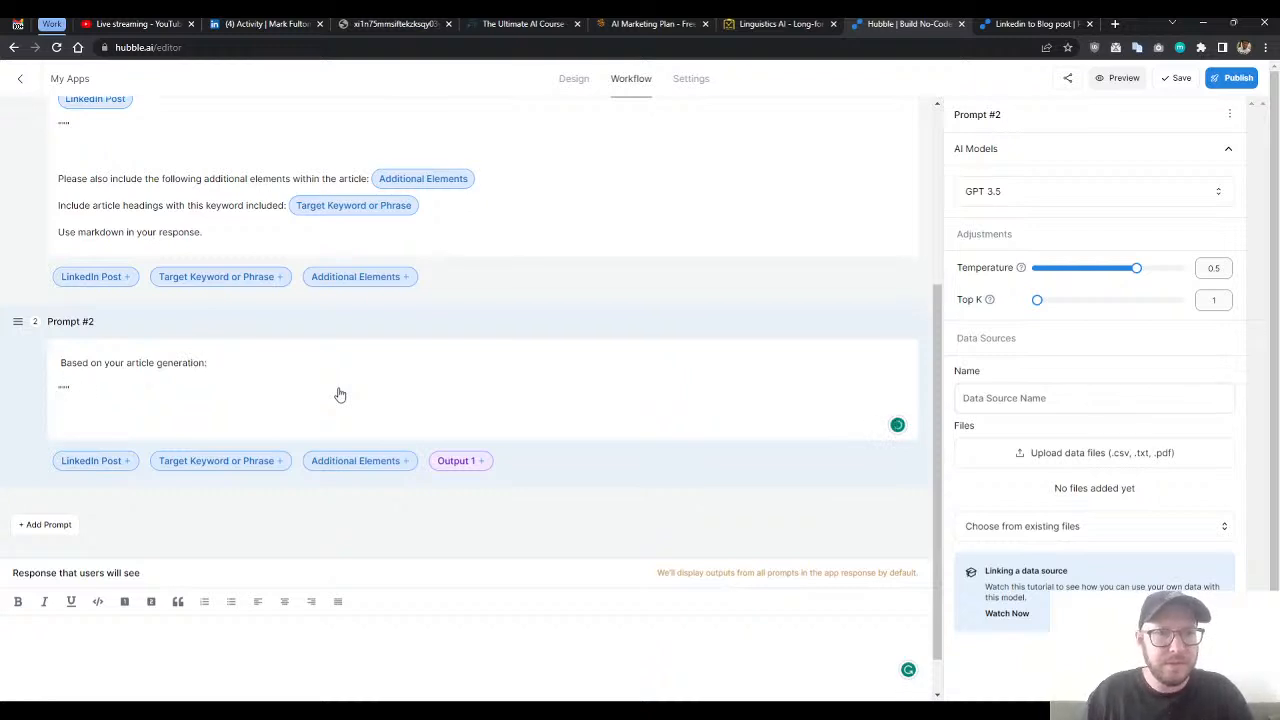
- Insert the Output 1 variable into Prompt #2, close it with a triple-quote line, and begin the request with "Please write"
click(452, 460)
key(Return)
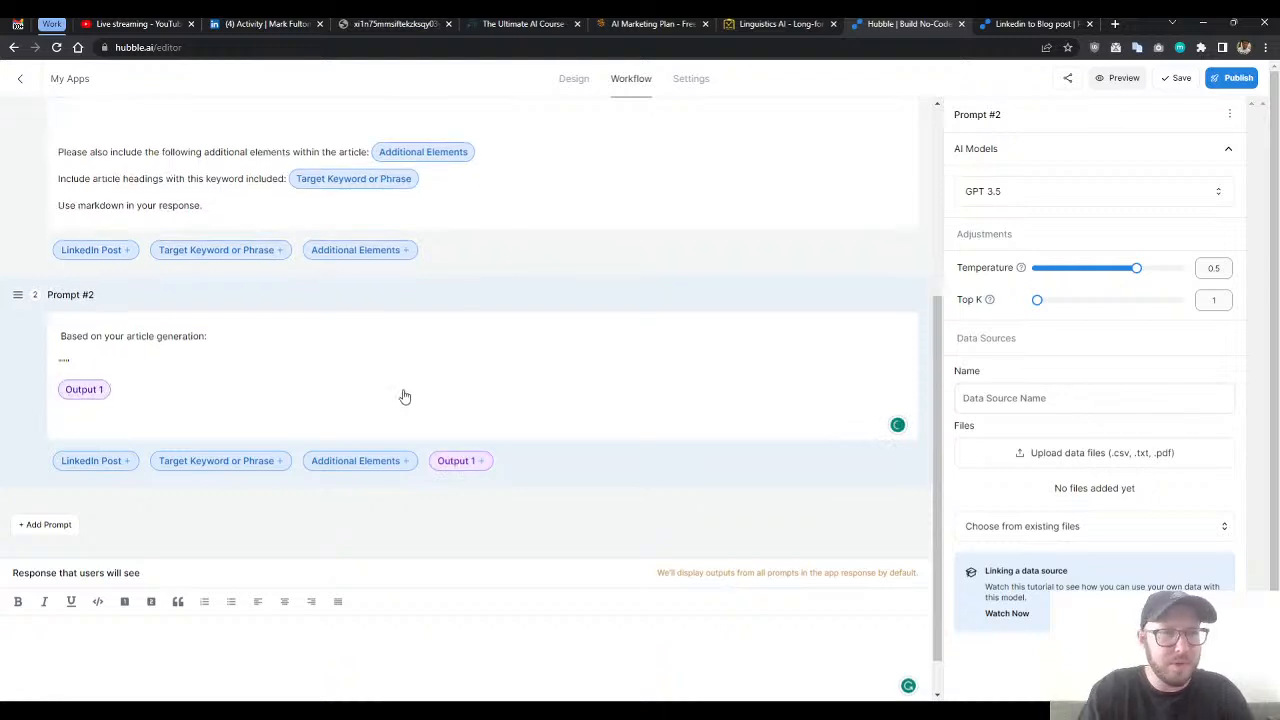
text(""")
key(Return)
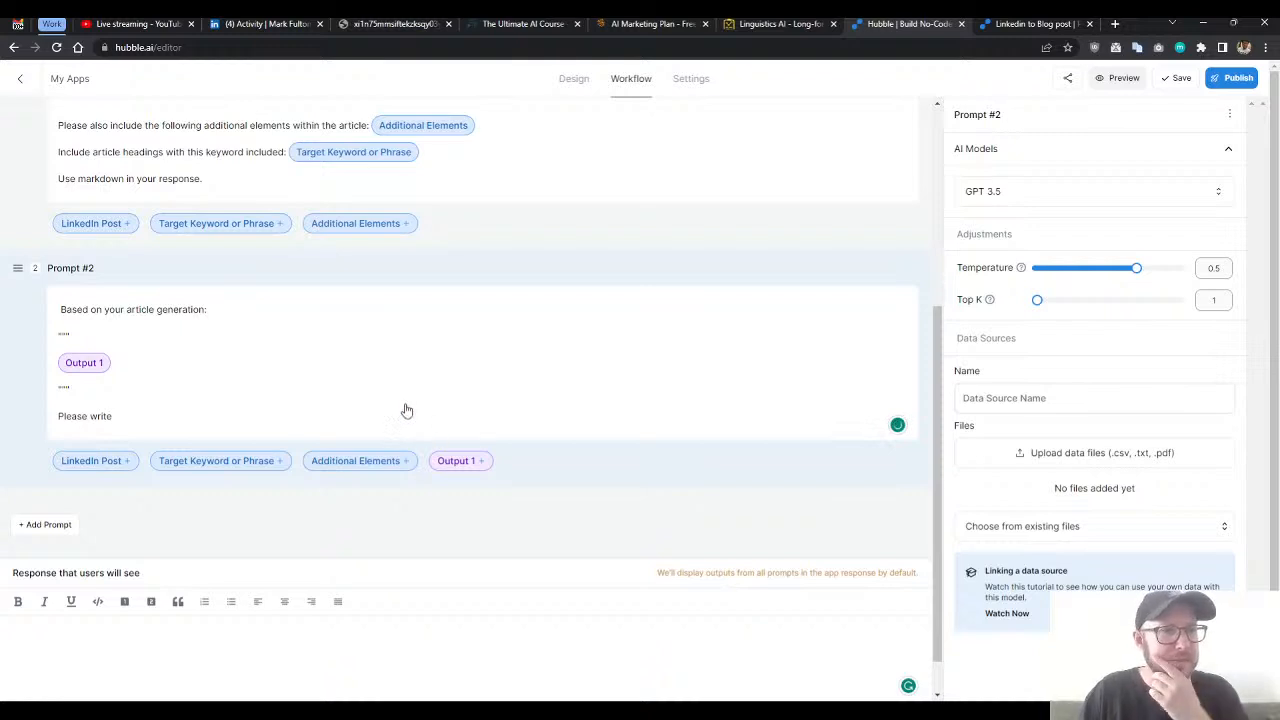
- Continue the "Please write" line in Prompt #2 with "some additional related insight about"
scroll(423, 431, up, 4)
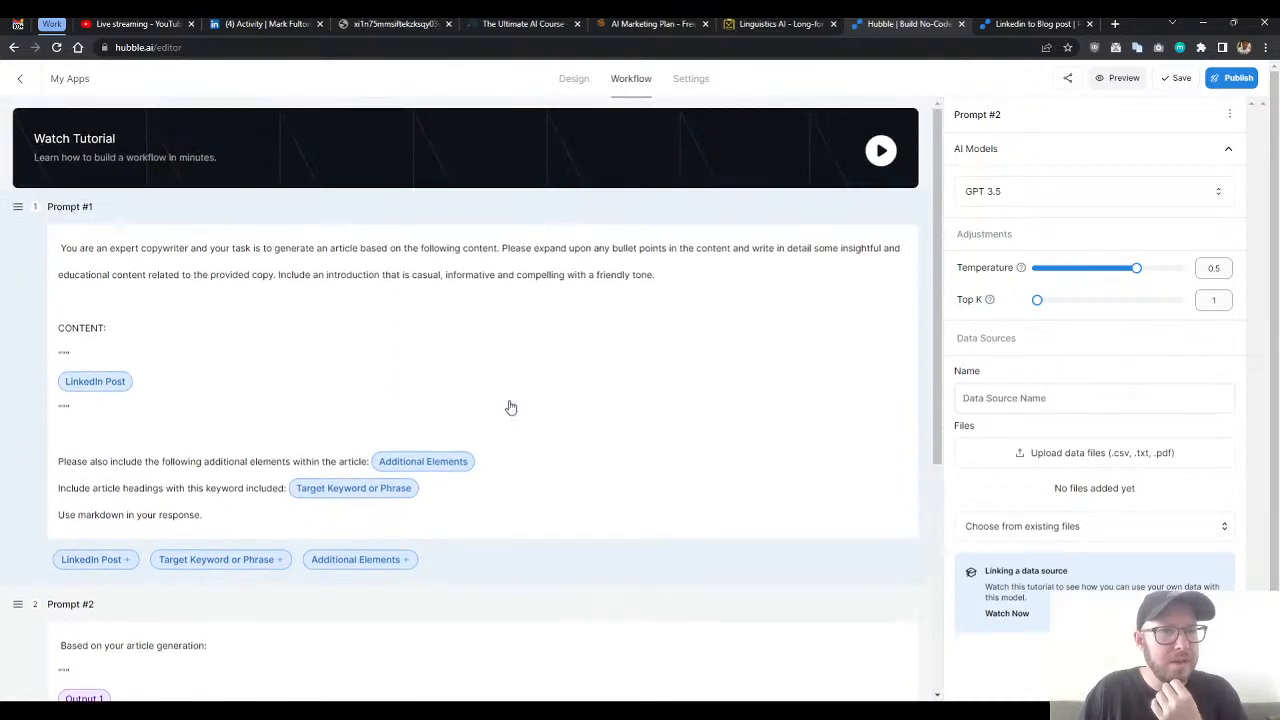
scroll(450, 420, down, 2)
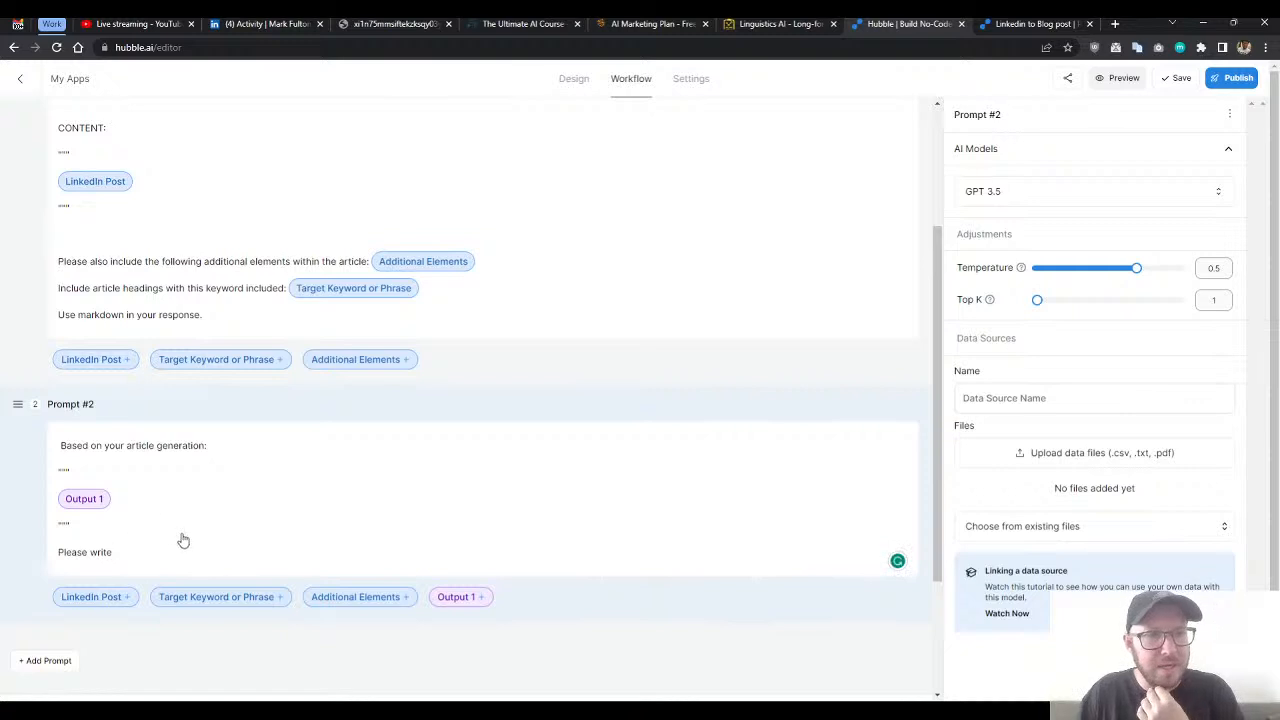
scroll(205, 515, up, 1)
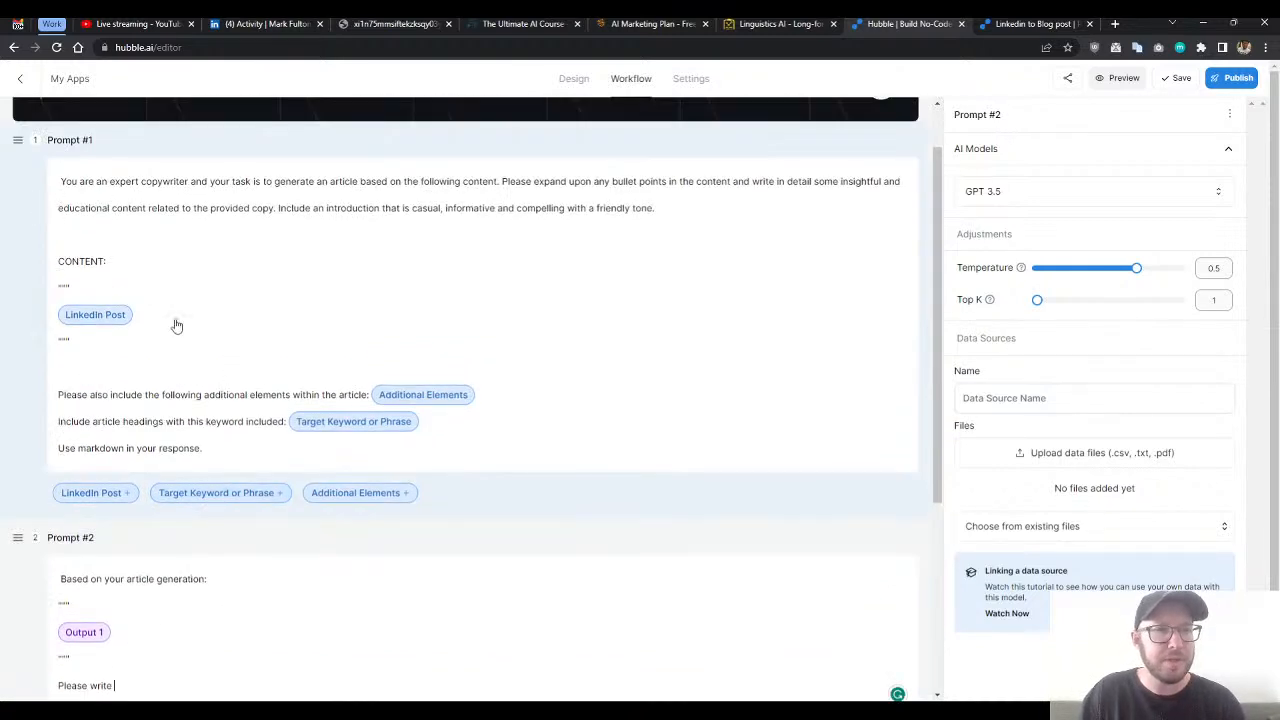
scroll(226, 320, down, 1)
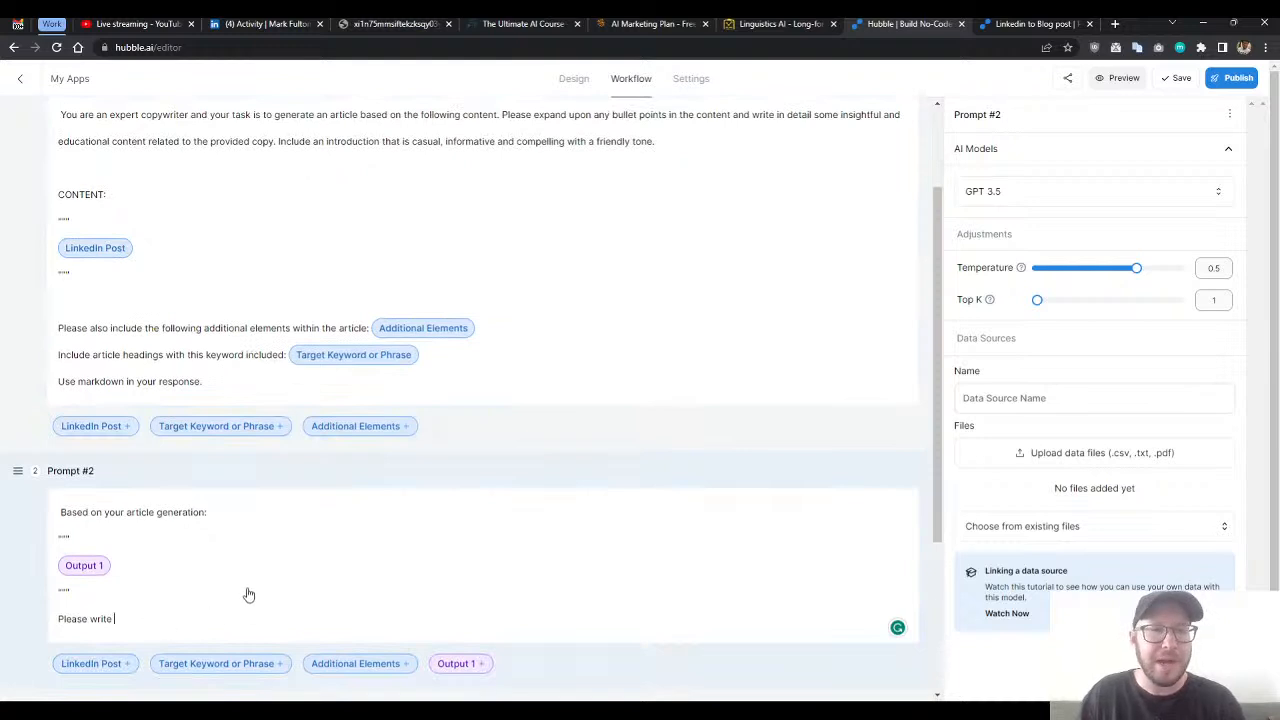
scroll(163, 626, down, 2)
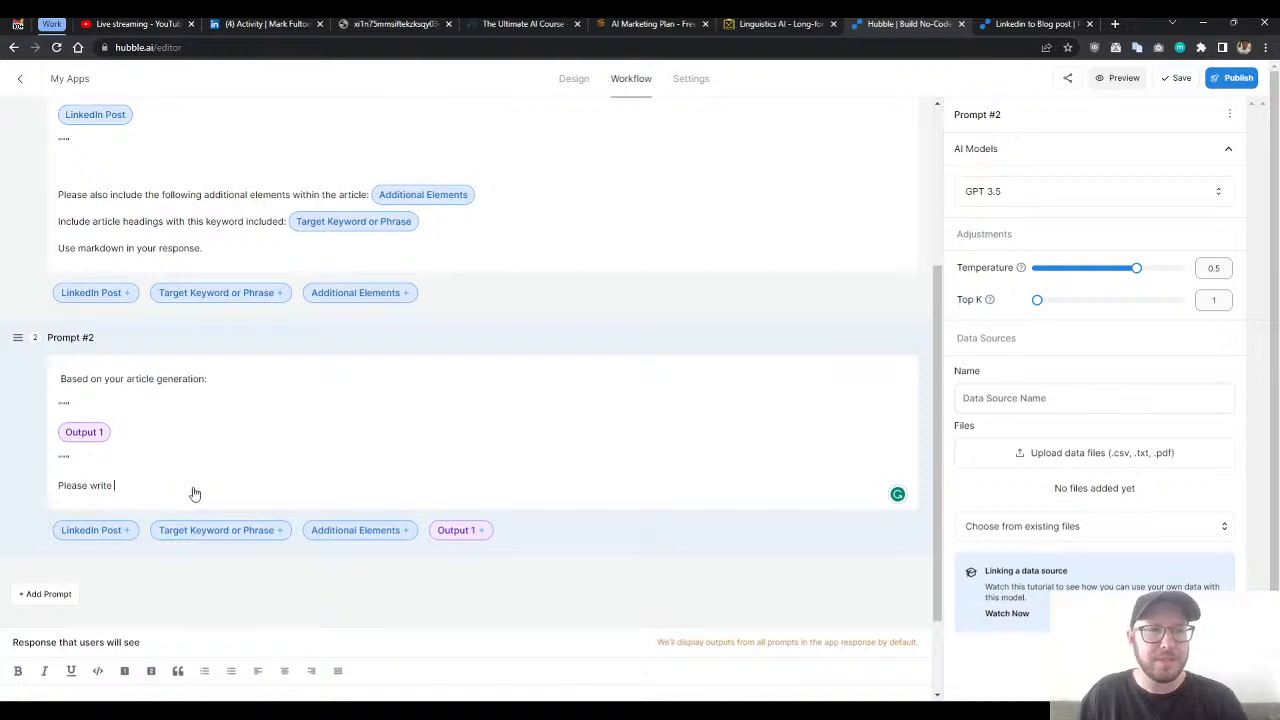
click(224, 381)
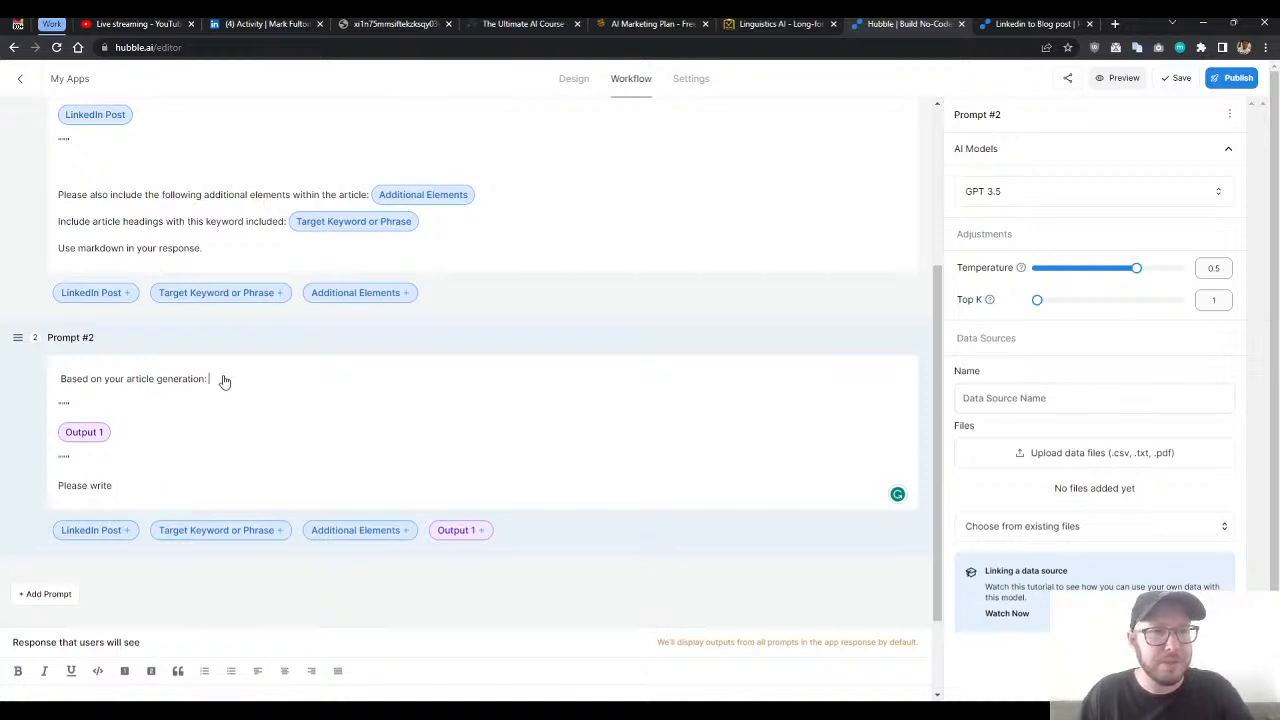
click(62, 383)
click(165, 496)
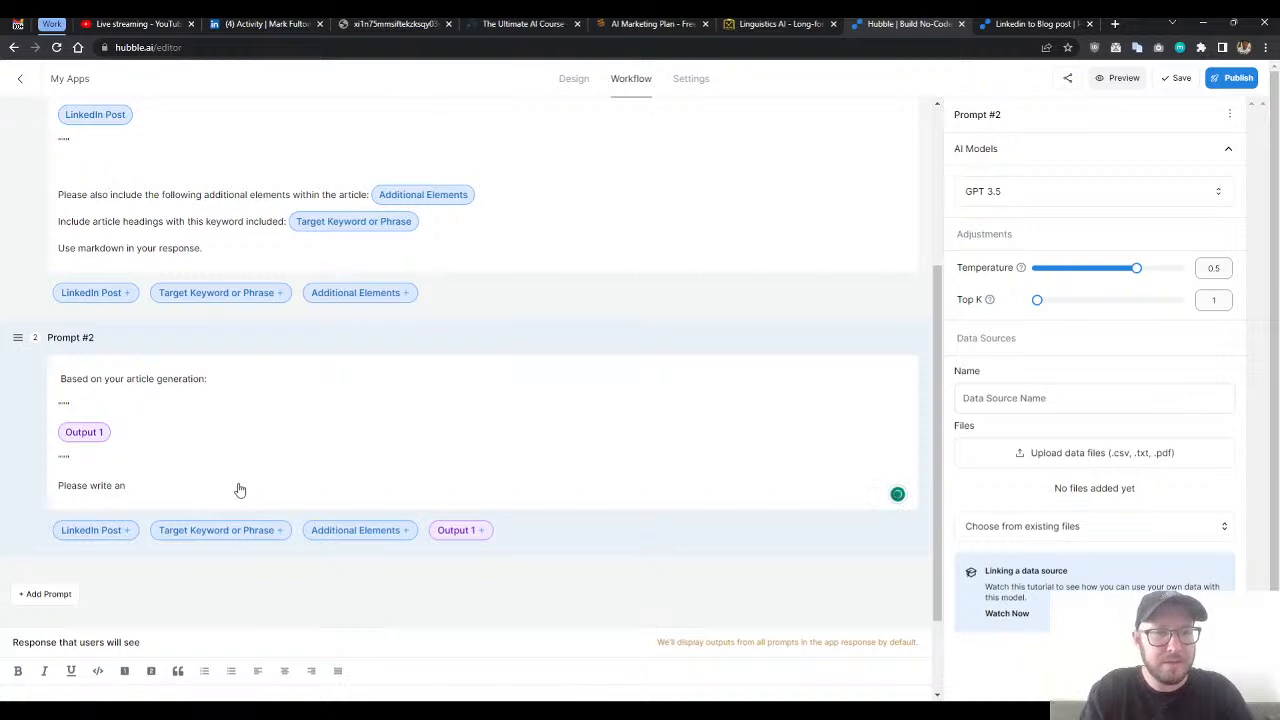
text(some additional related ins)
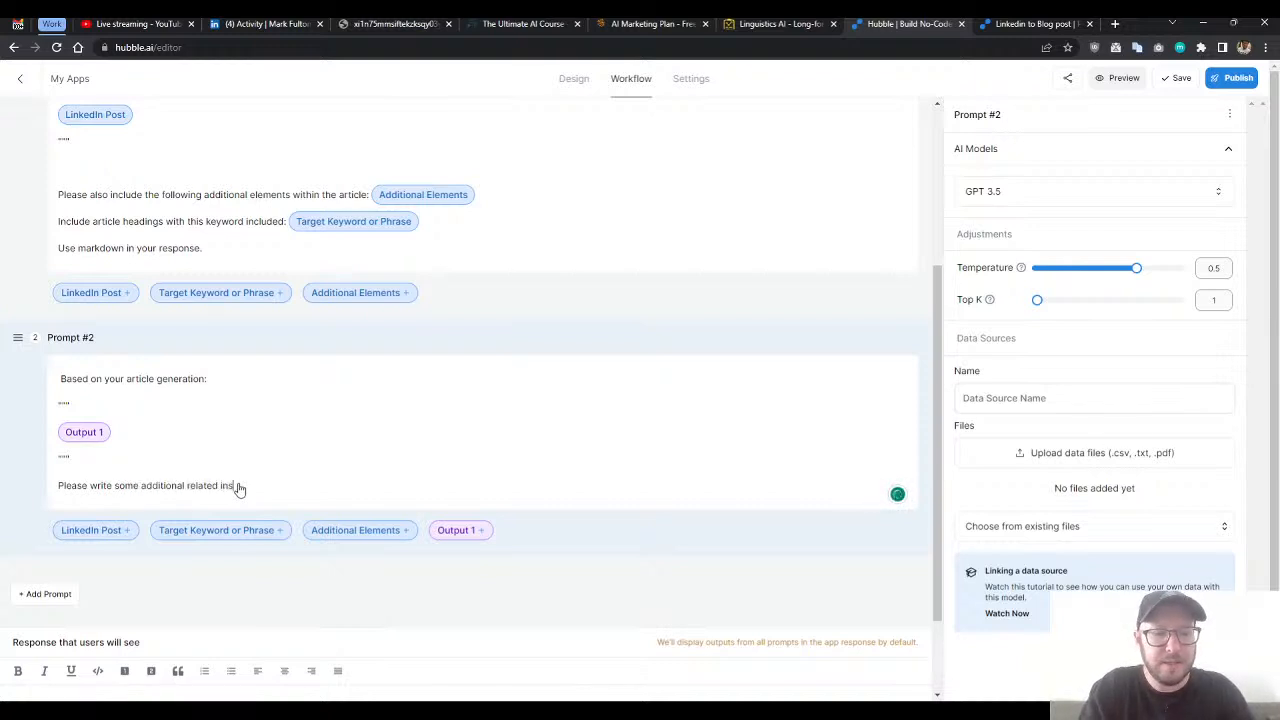
text(ight about)
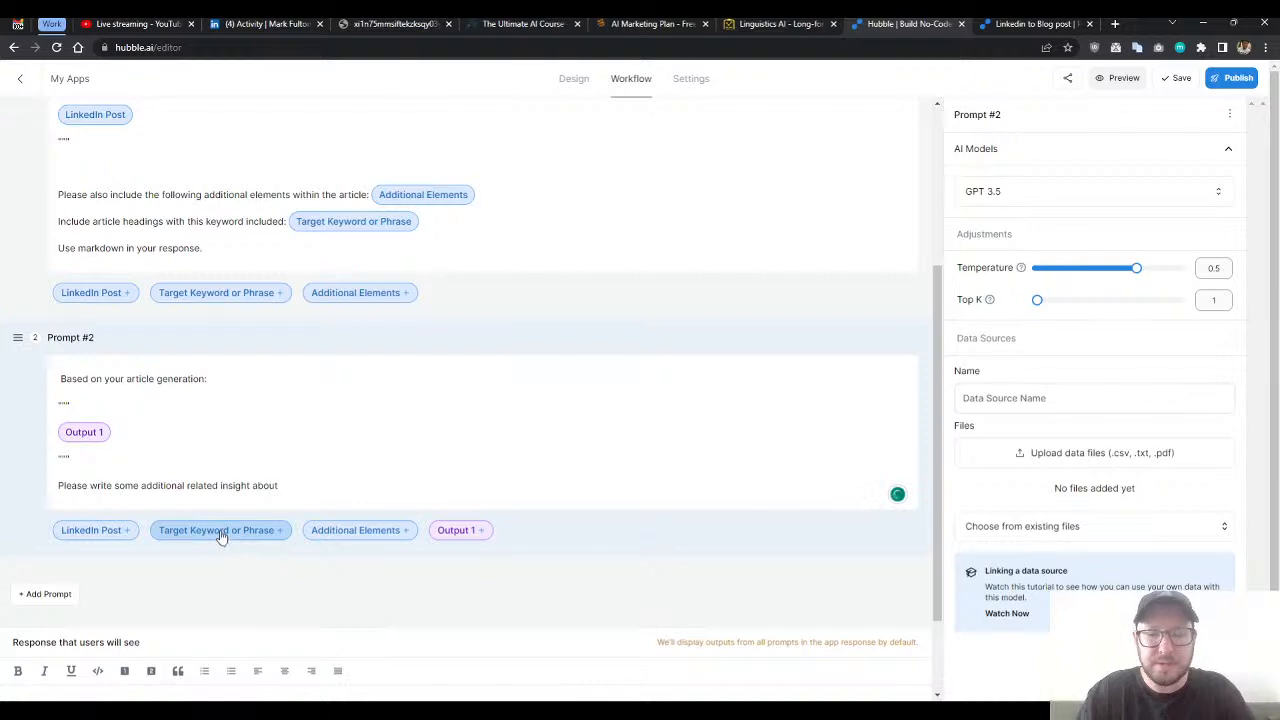
- Add the Target Keyword or Phrase variable in quotation marks to the end of Prompt #2's request line
click(221, 532)
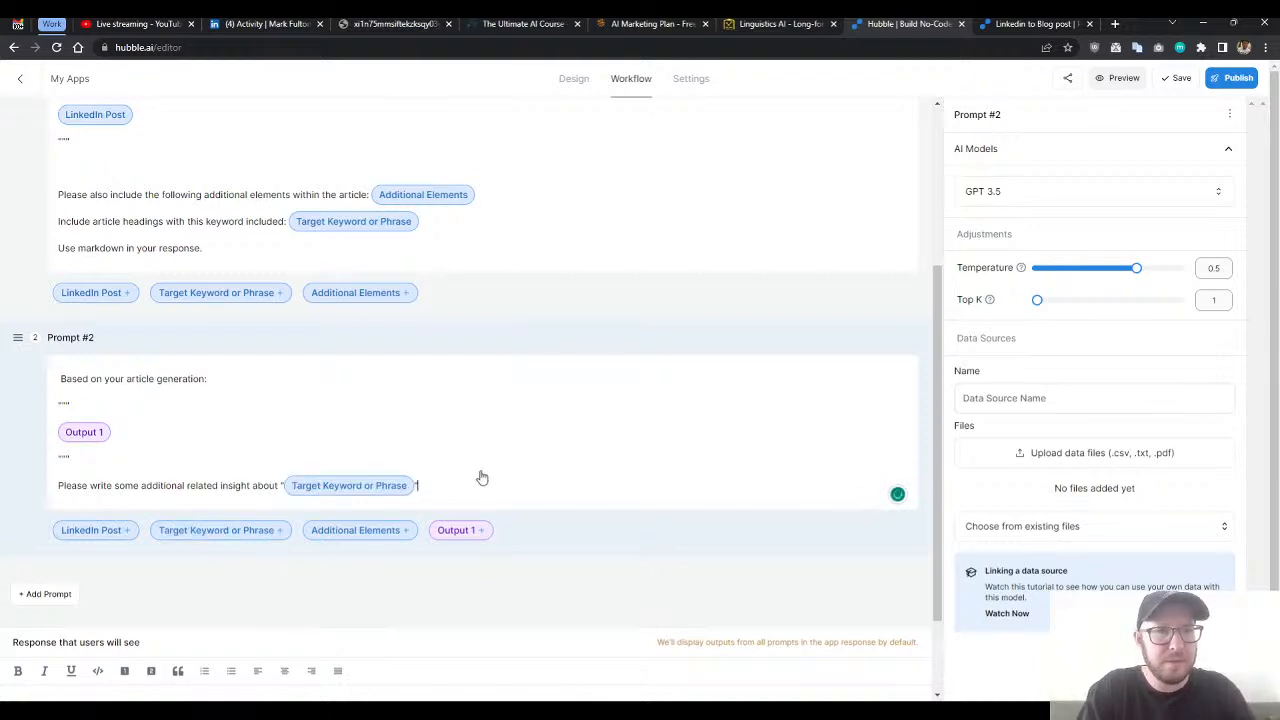
text(" that provides)
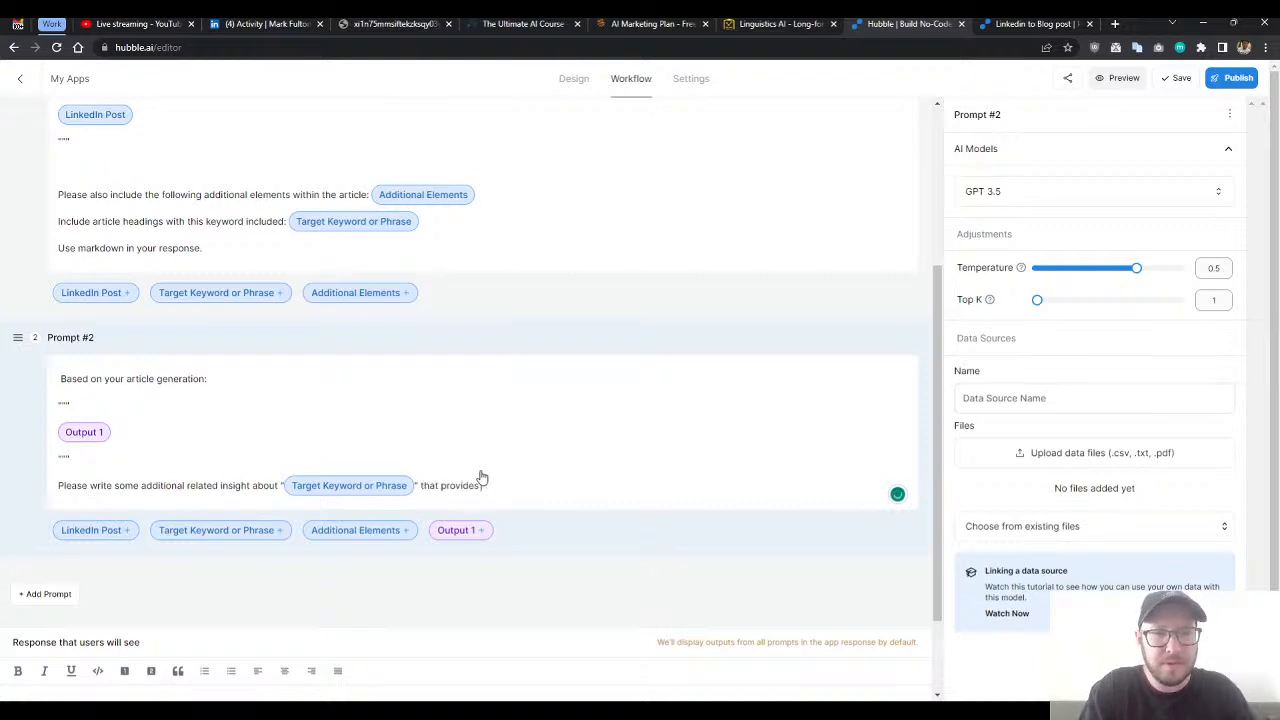
key(BackSpace)
key(BackSpace)
key(BackSpace)
key(BackSpace)
key(BackSpace)
key(BackSpace)
key(BackSpace)
key(BackSpace)
key(BackSpace)
key(BackSpace)
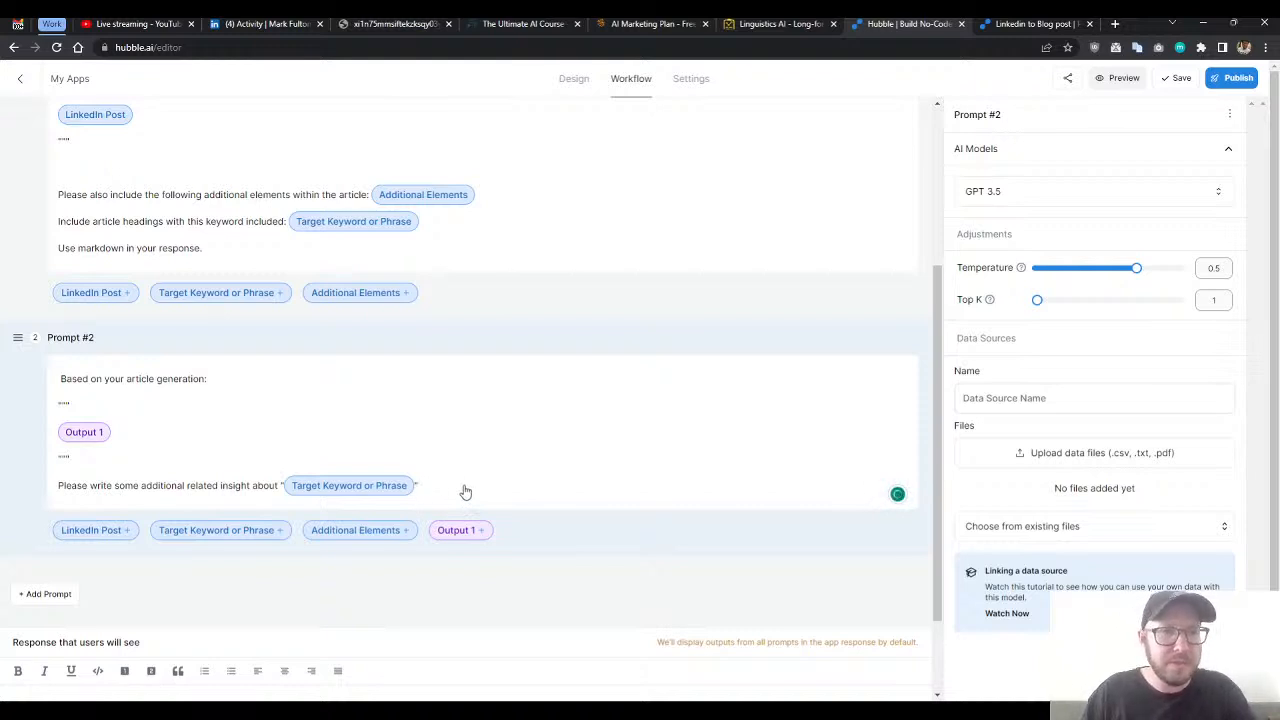
- Replace "some" with "400" in the request line and insert "words" after "additional"
click(221, 487)
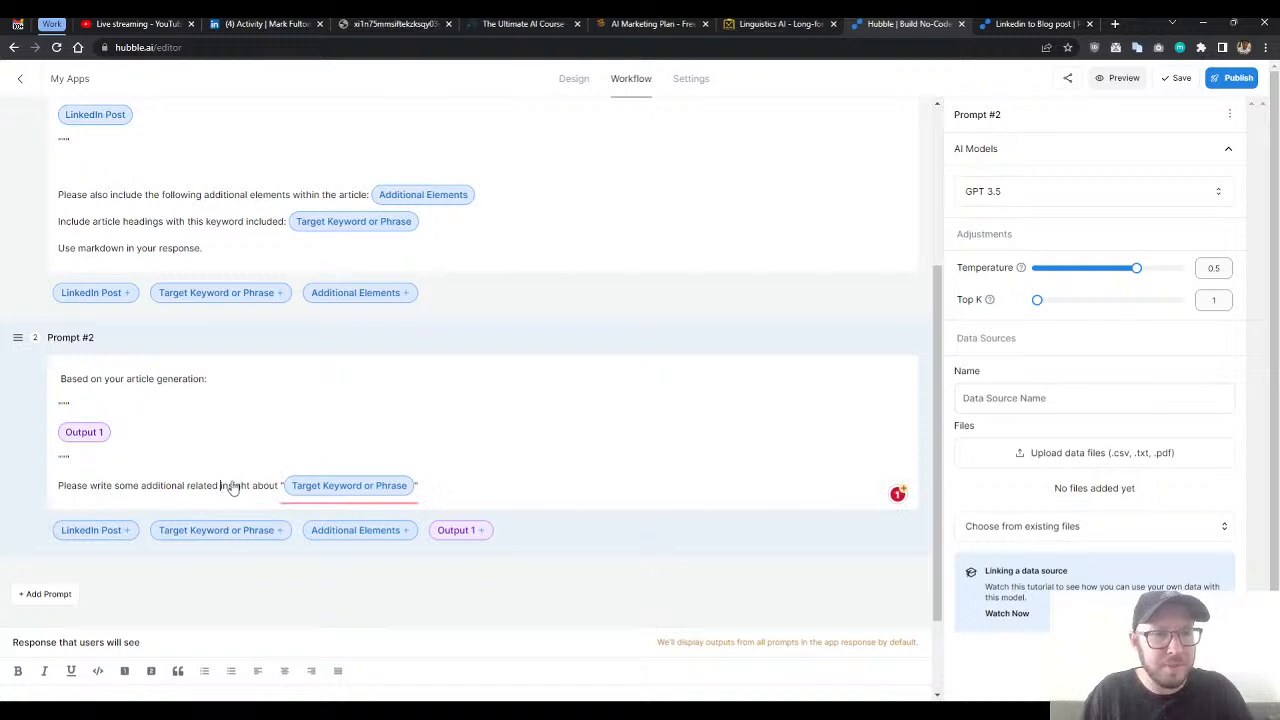
click(113, 487)
double_click(124, 487)
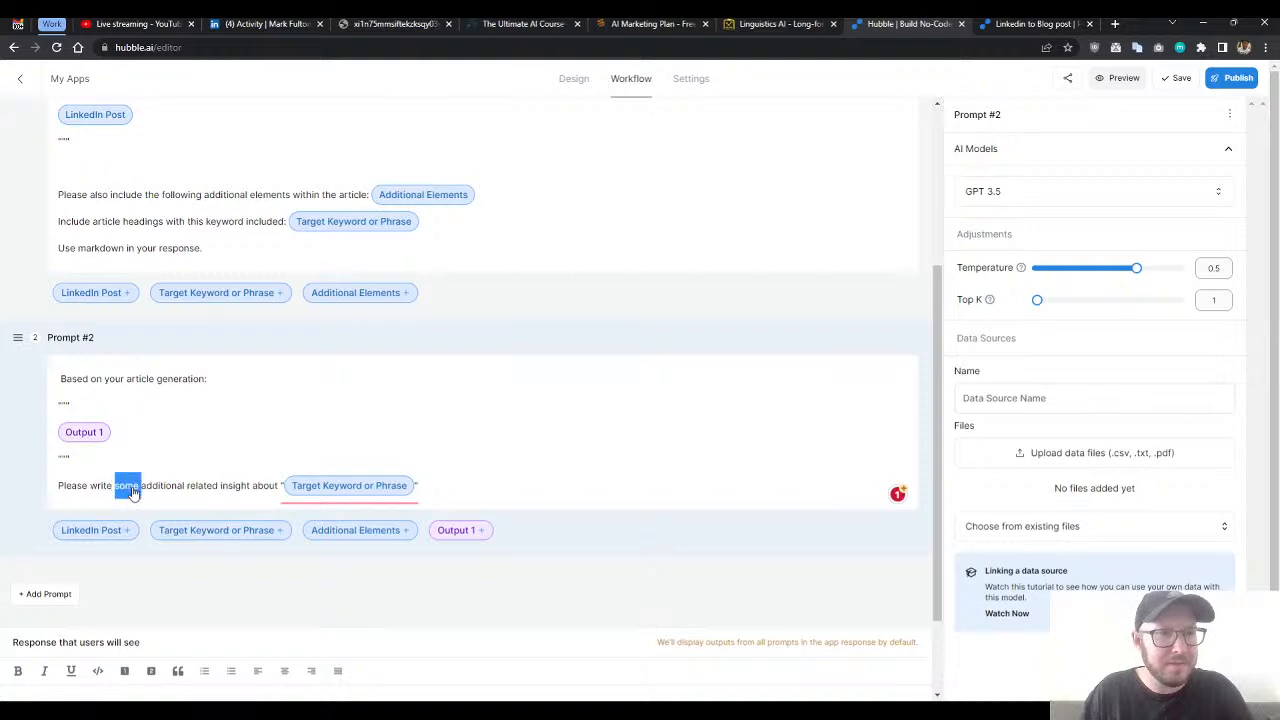
text(400)
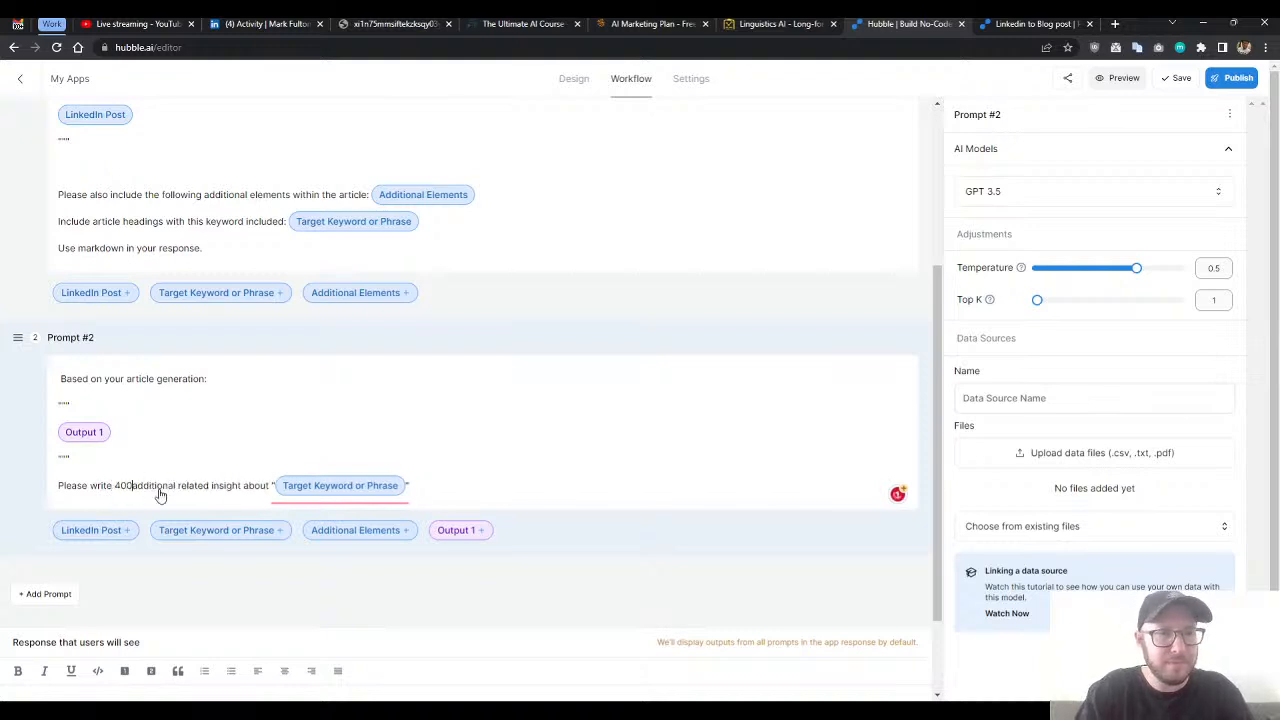
click(177, 490)
text(words)
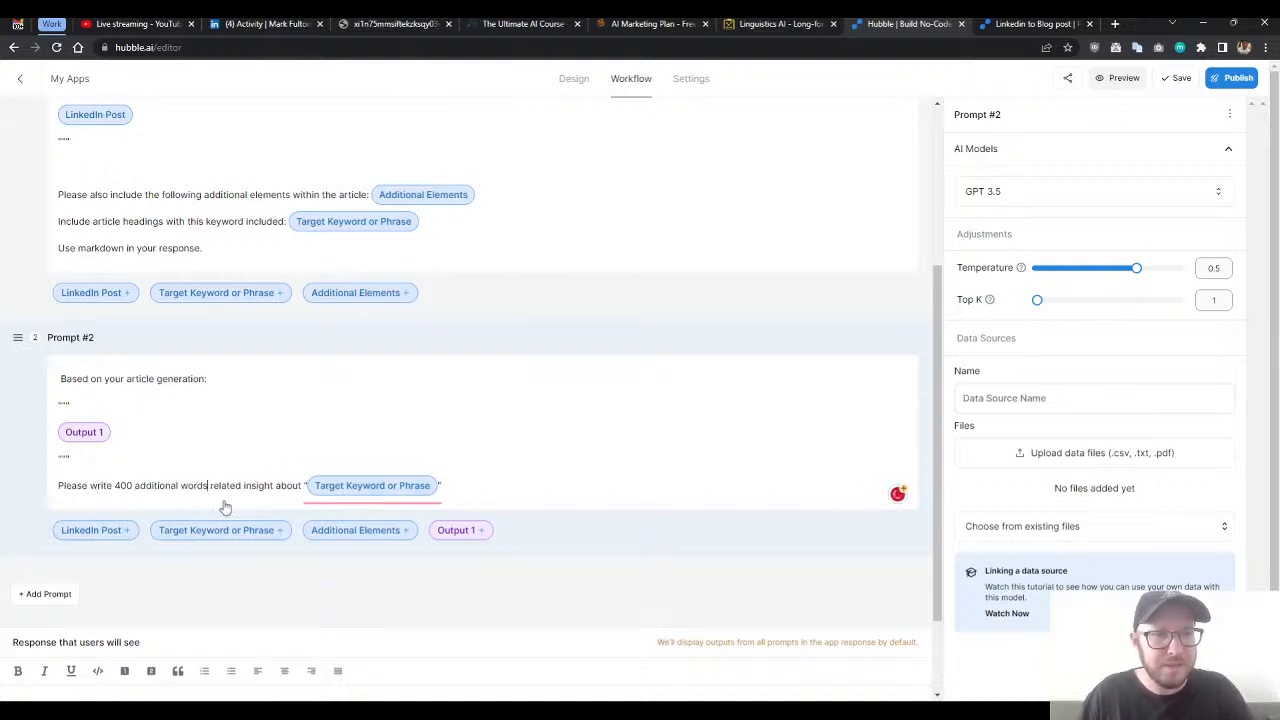
- Replace "insight about" with "to" so the request reads "related to" before the quoted keyword variable
click(256, 490)
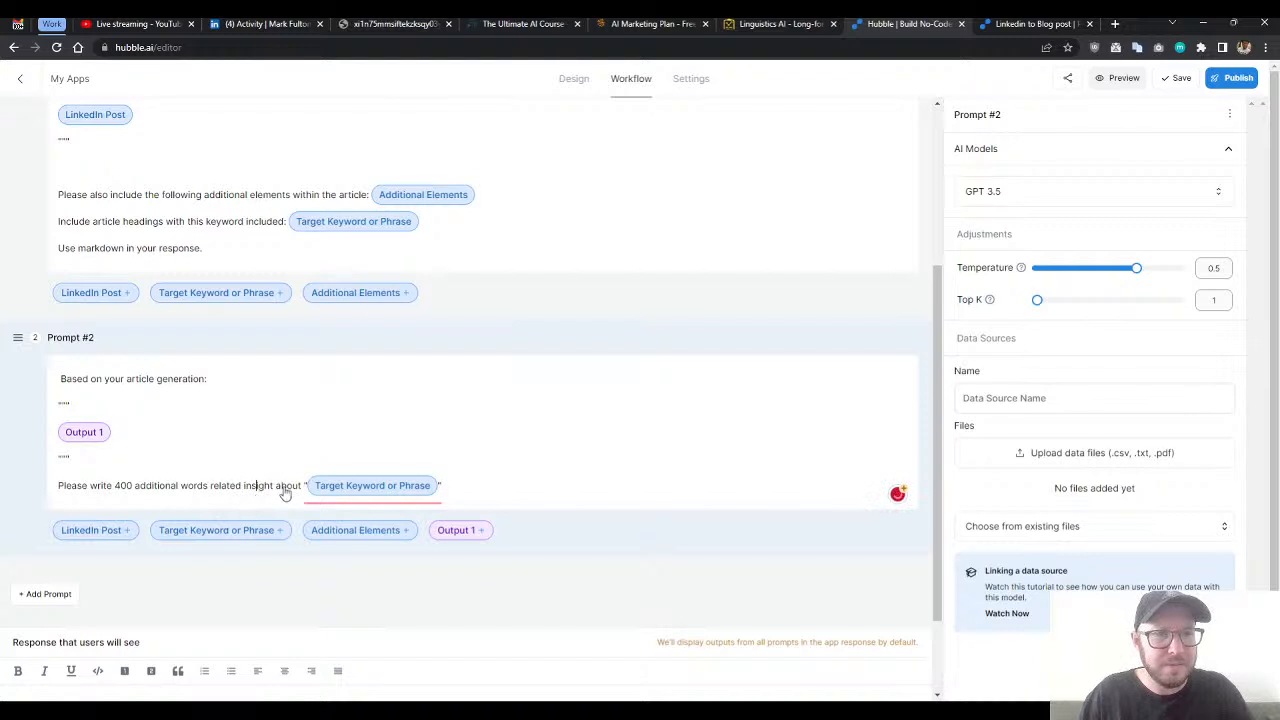
double_click(226, 489)
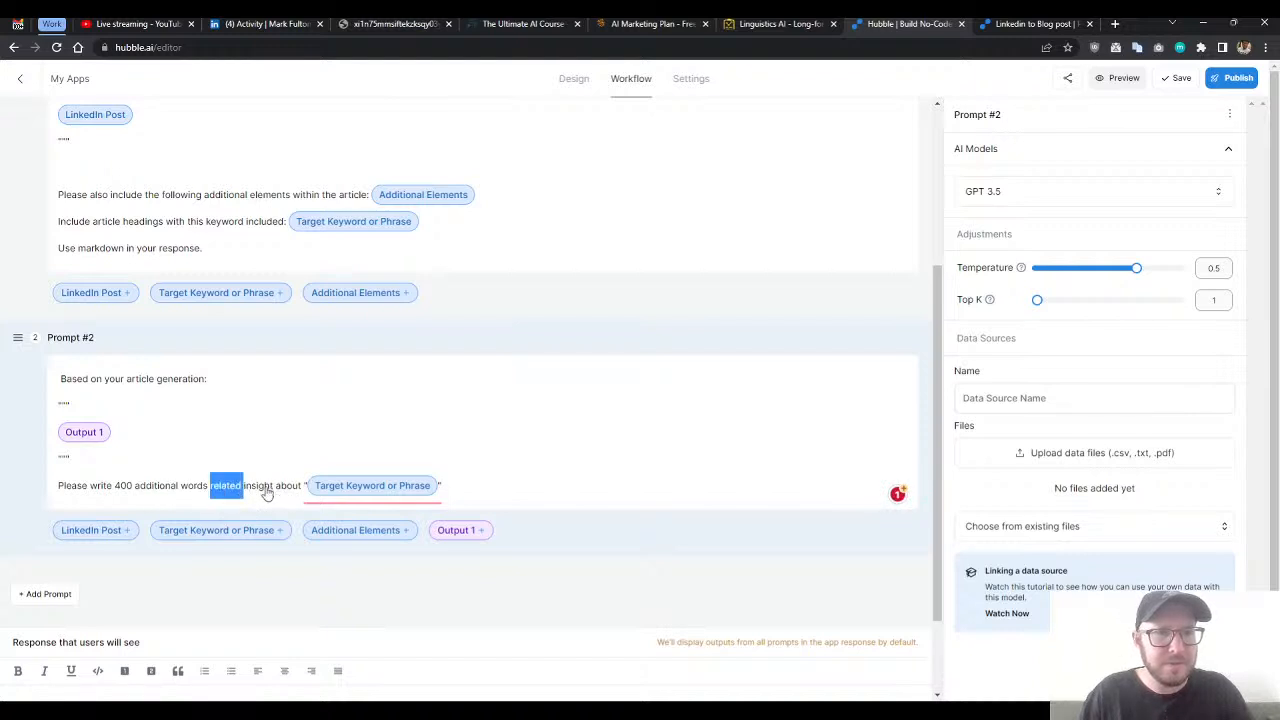
double_click(264, 490)
key(BackSpace)
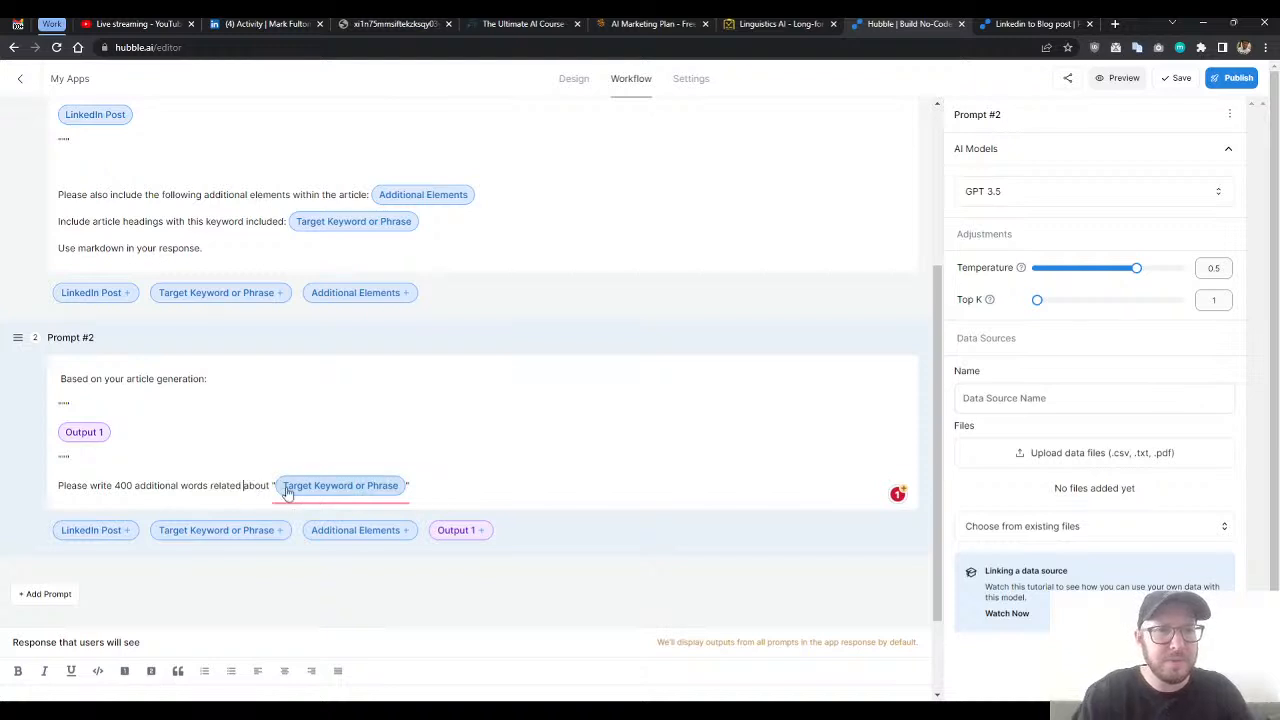
key(Delete)
key(Delete)
key(Delete)
key(Delete)
key(Delete)
text(to)
click(445, 492)
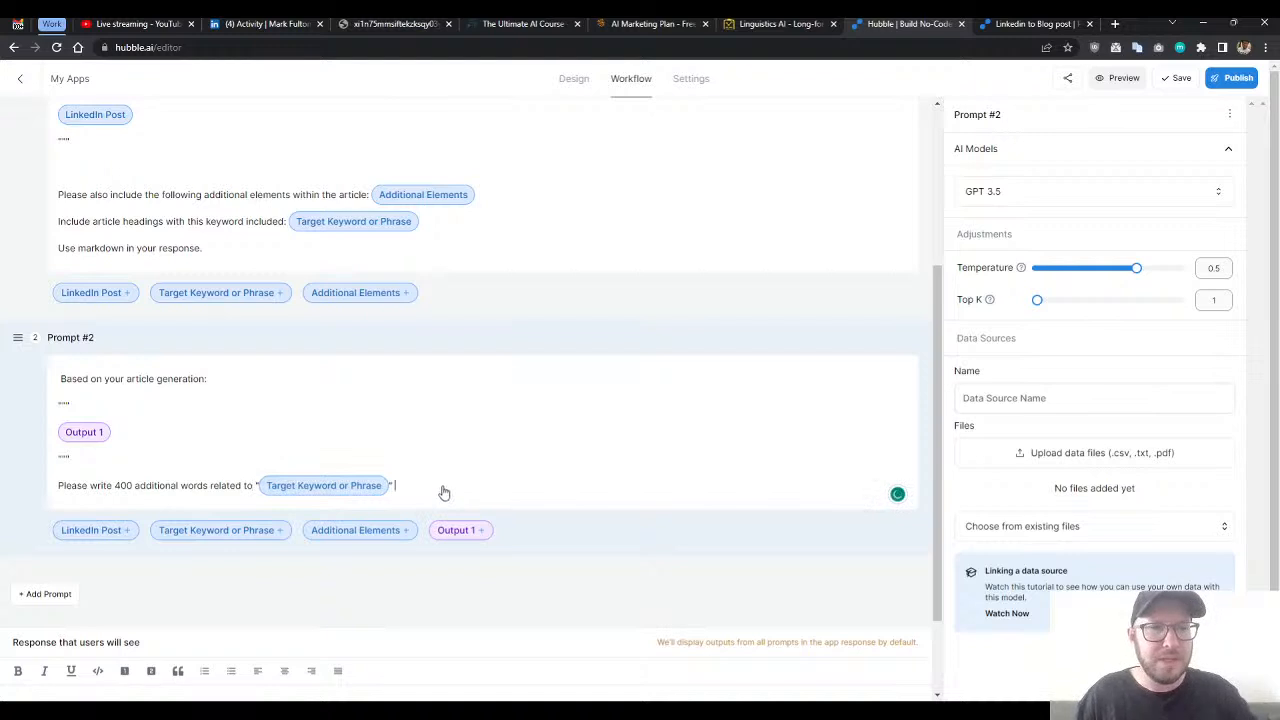
- Reword the opening line of Prompt #2 to "Based on this information:"
scroll(171, 400, down, 1)
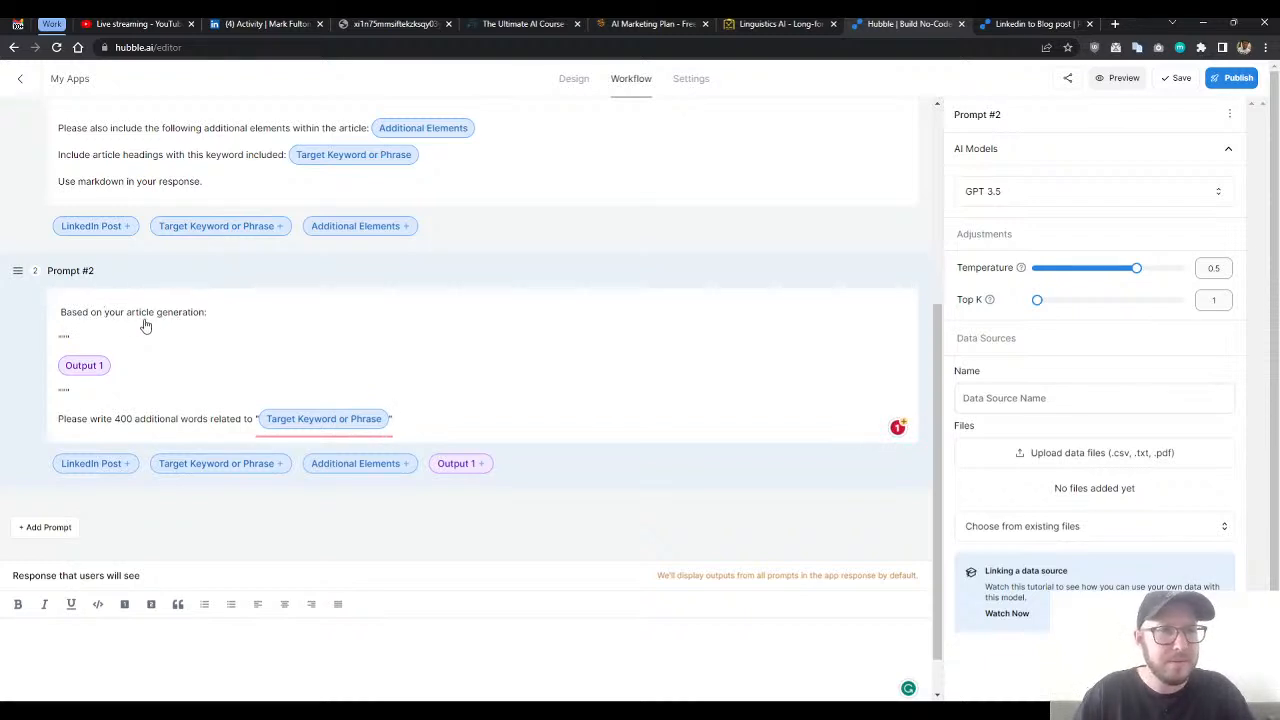
shift+click(204, 317)
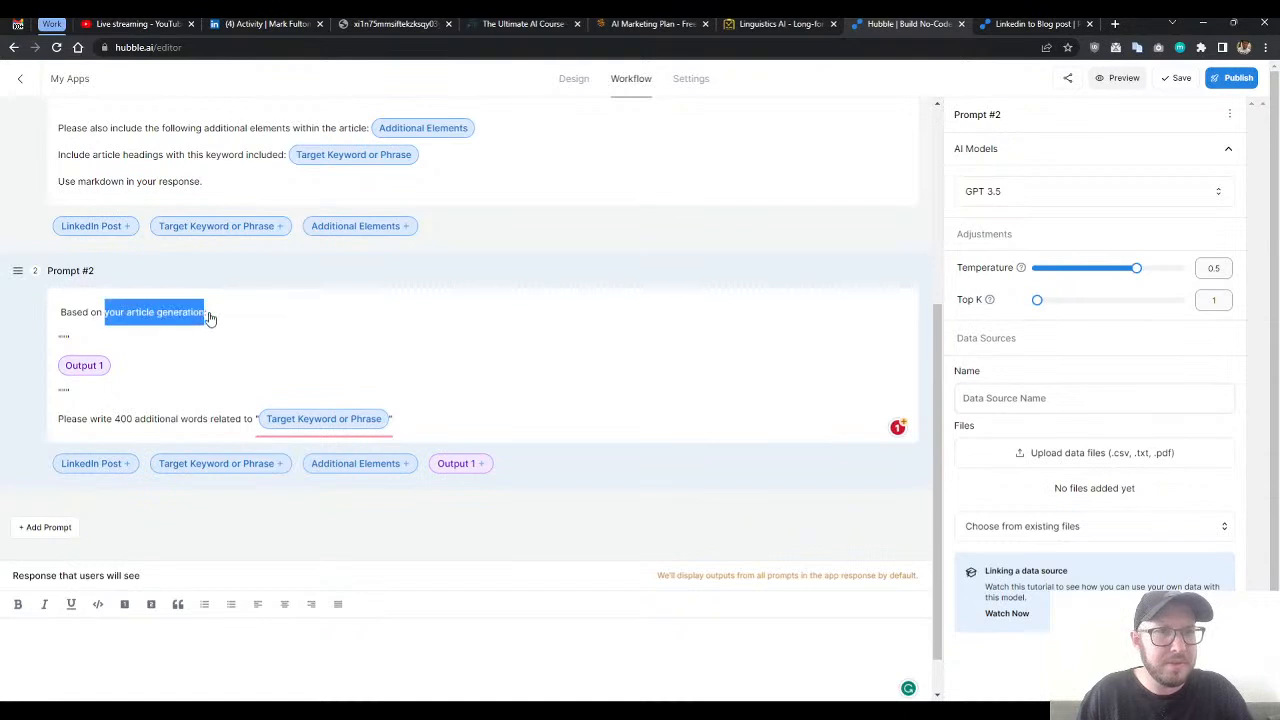
text(this)
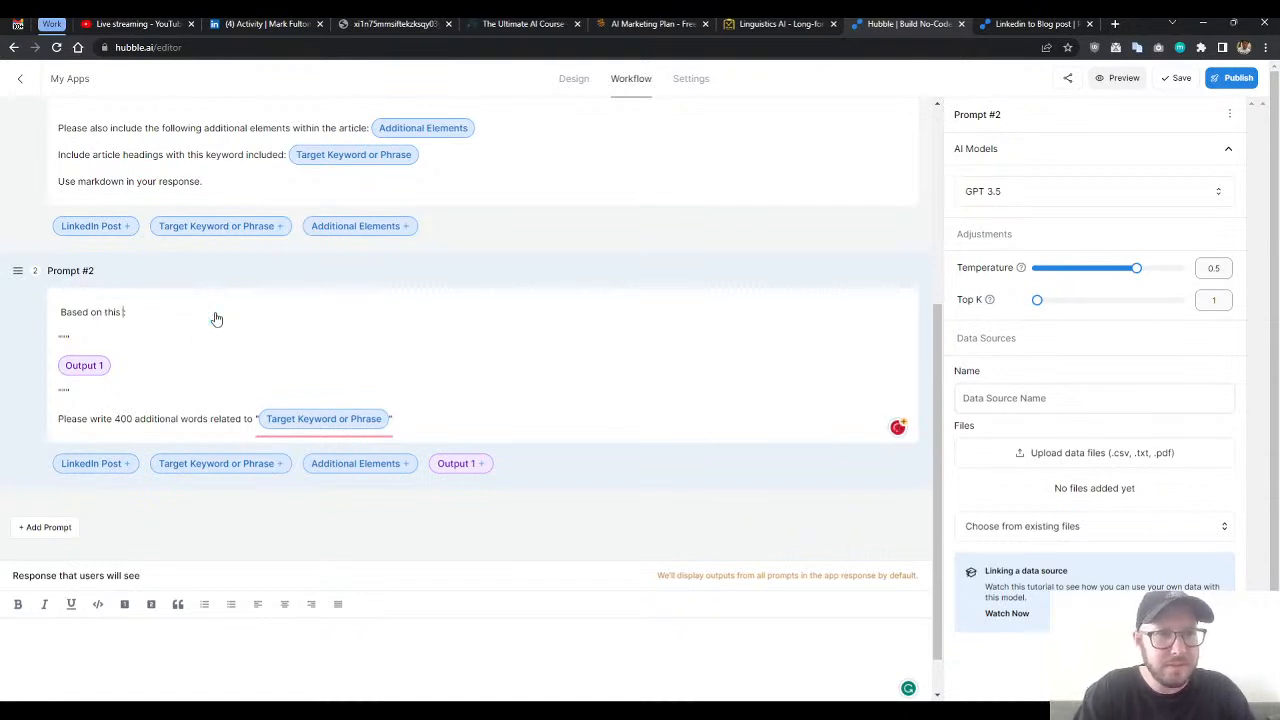
text( information:)
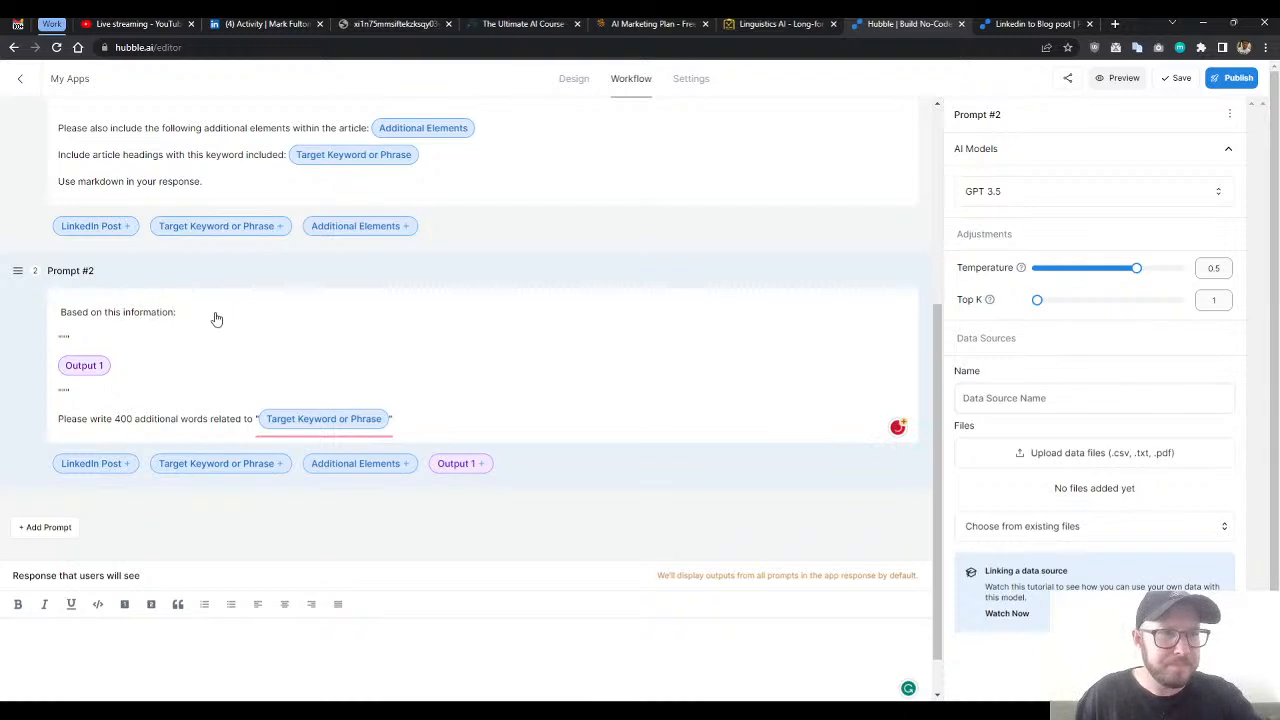
click(198, 421)
click(482, 430)
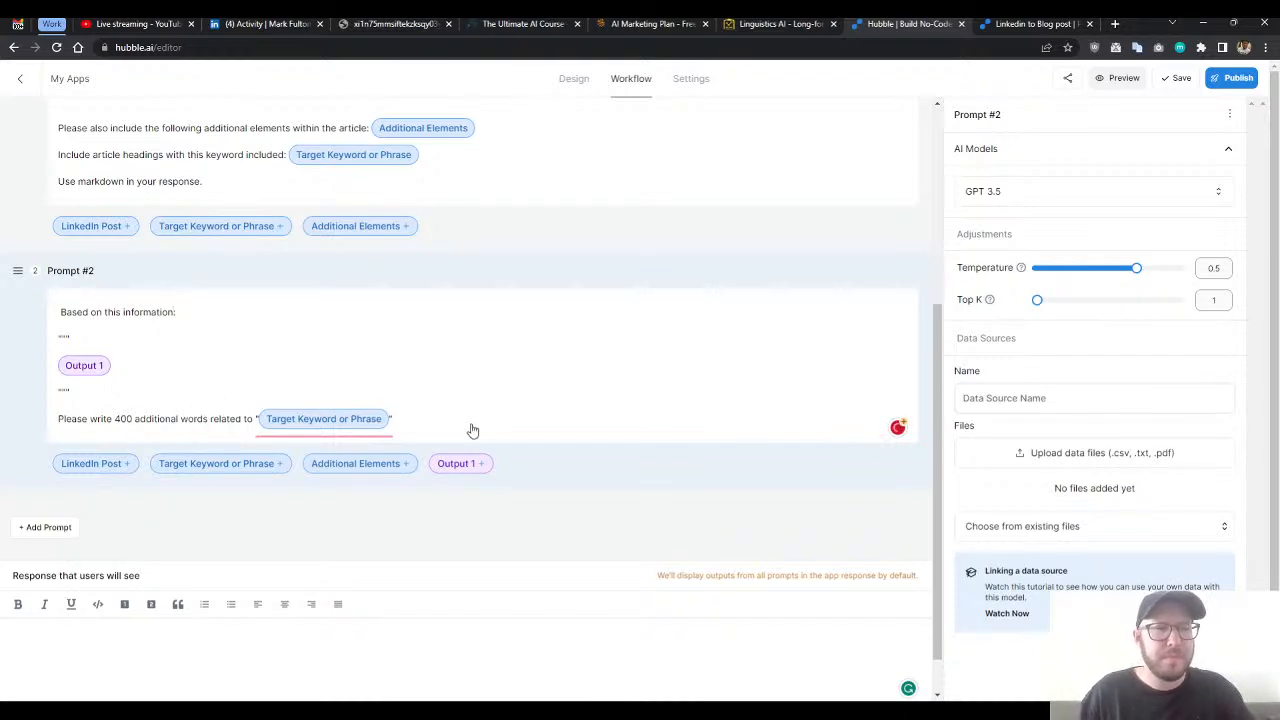
- Save and publish the app with the finished second prompt, and dismiss the share link dialog
click(1178, 80)
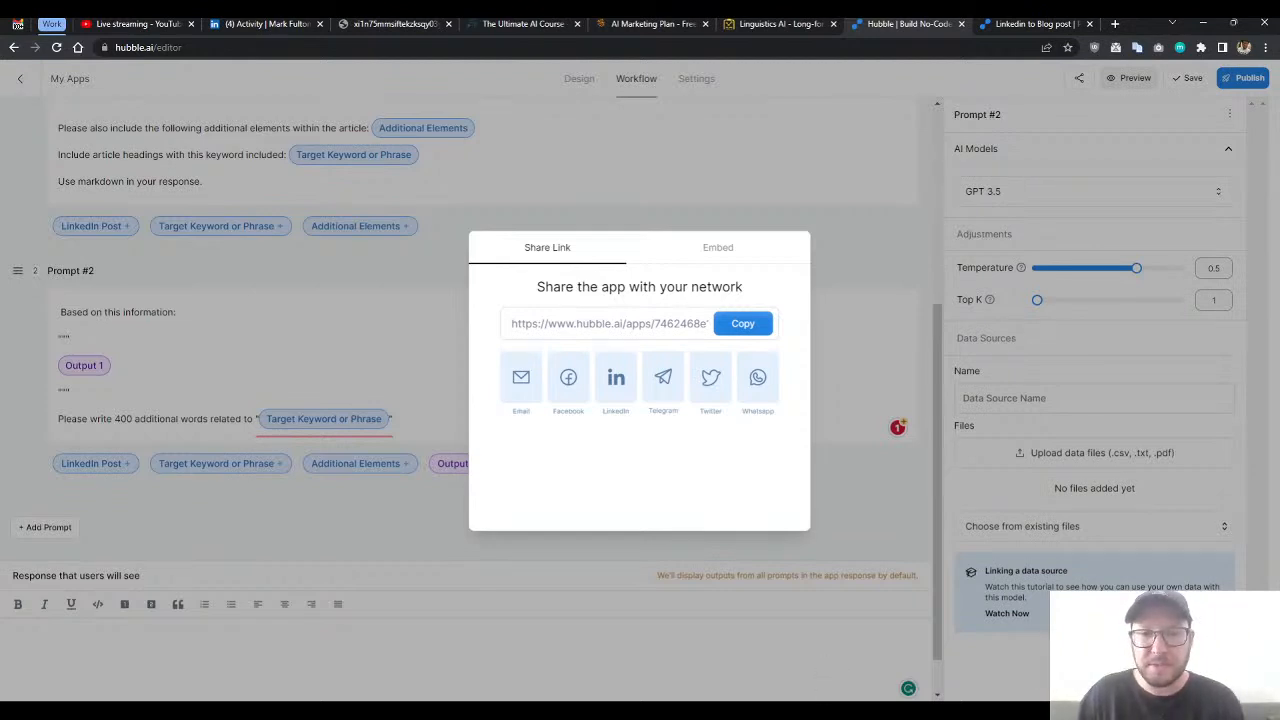
click(830, 666)
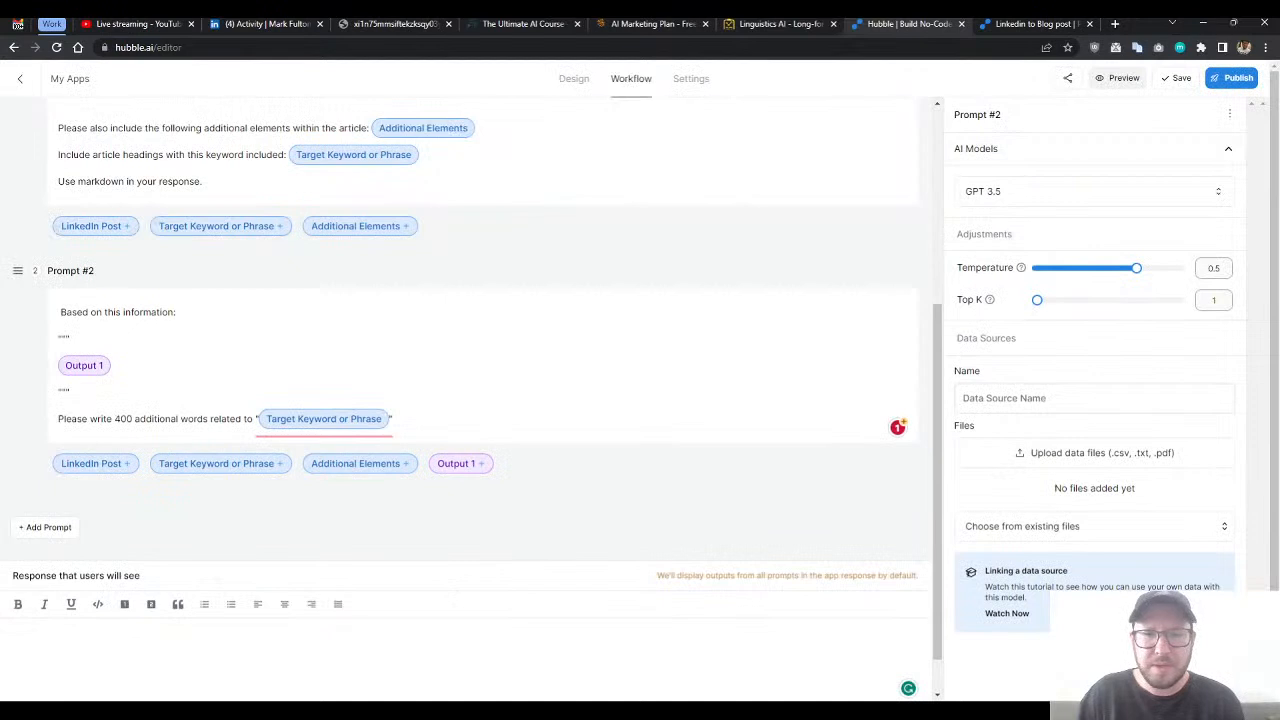
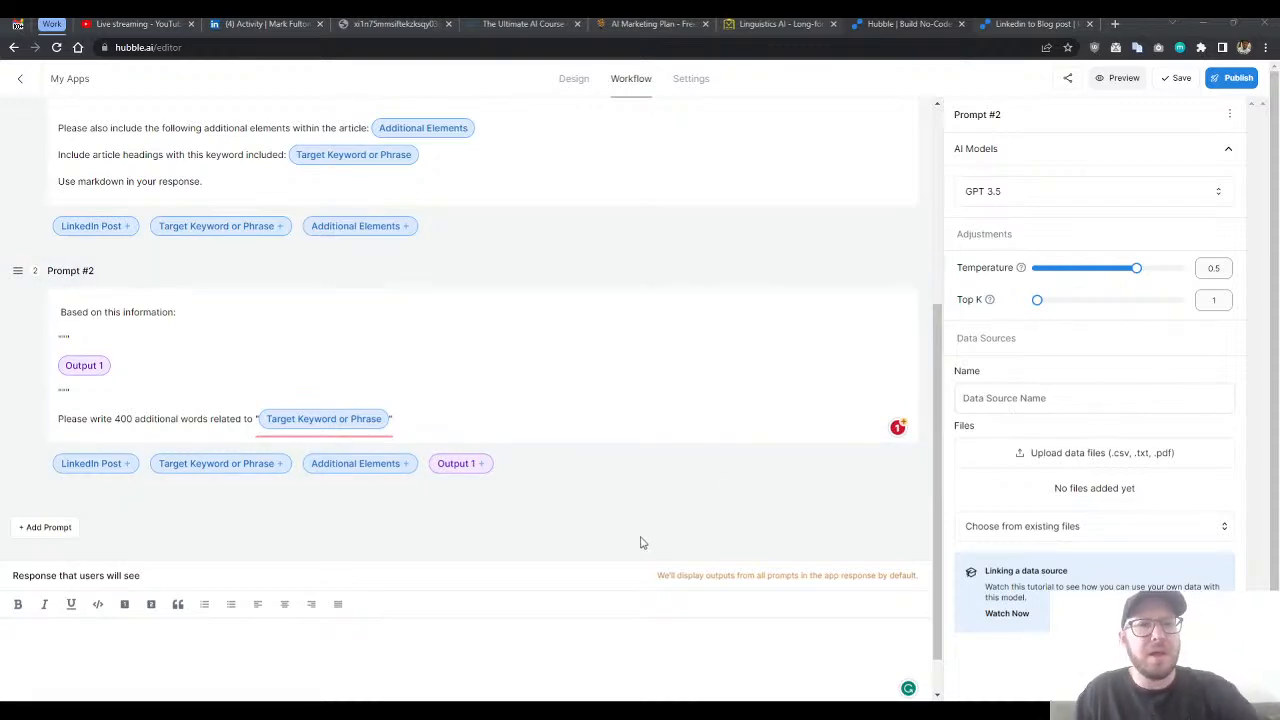
- Check the wording of both workflow prompts and publish the app
scroll(654, 518, up, 2)
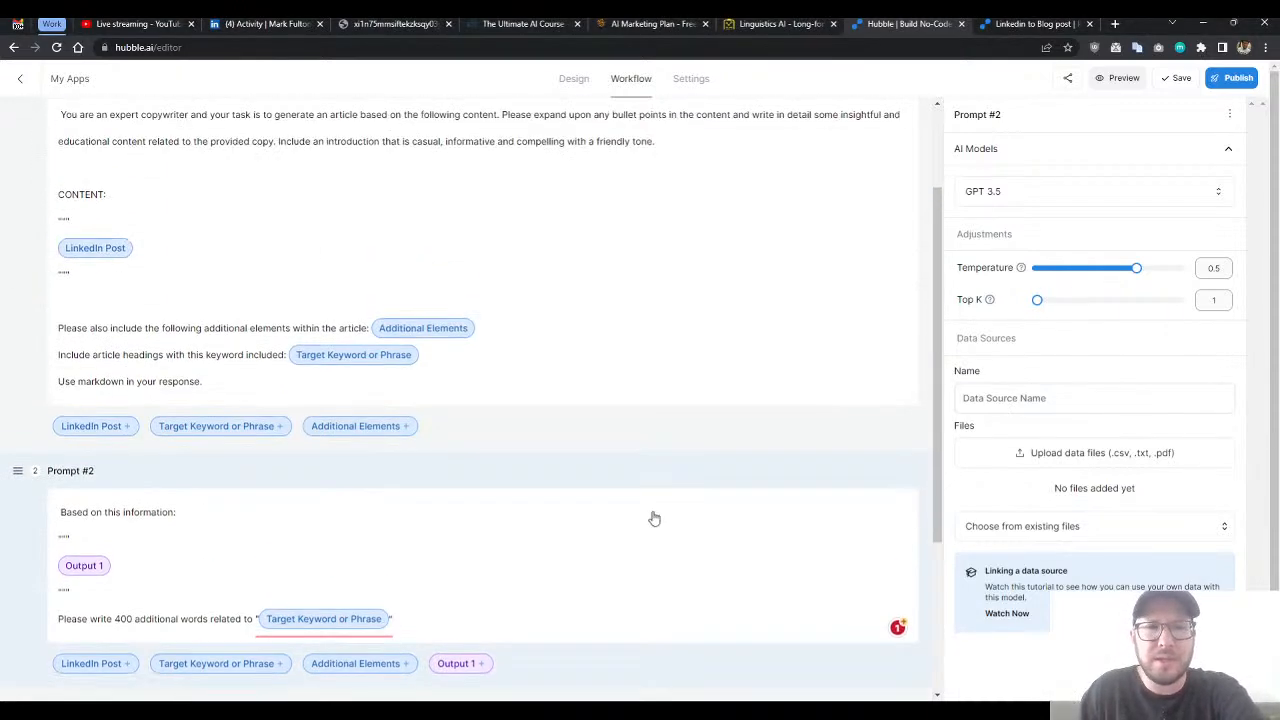
scroll(652, 517, up, 1)
scroll(640, 517, down, 3)
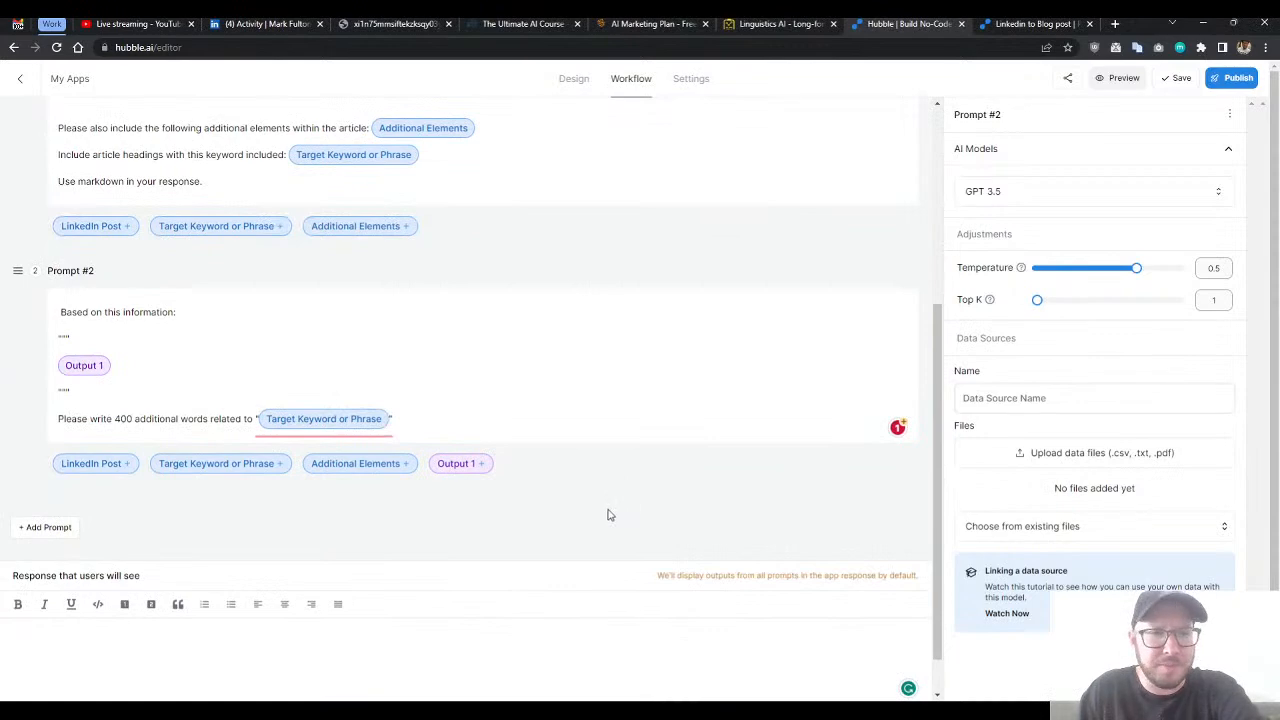
scroll(668, 516, up, 3)
scroll(660, 518, down, 1)
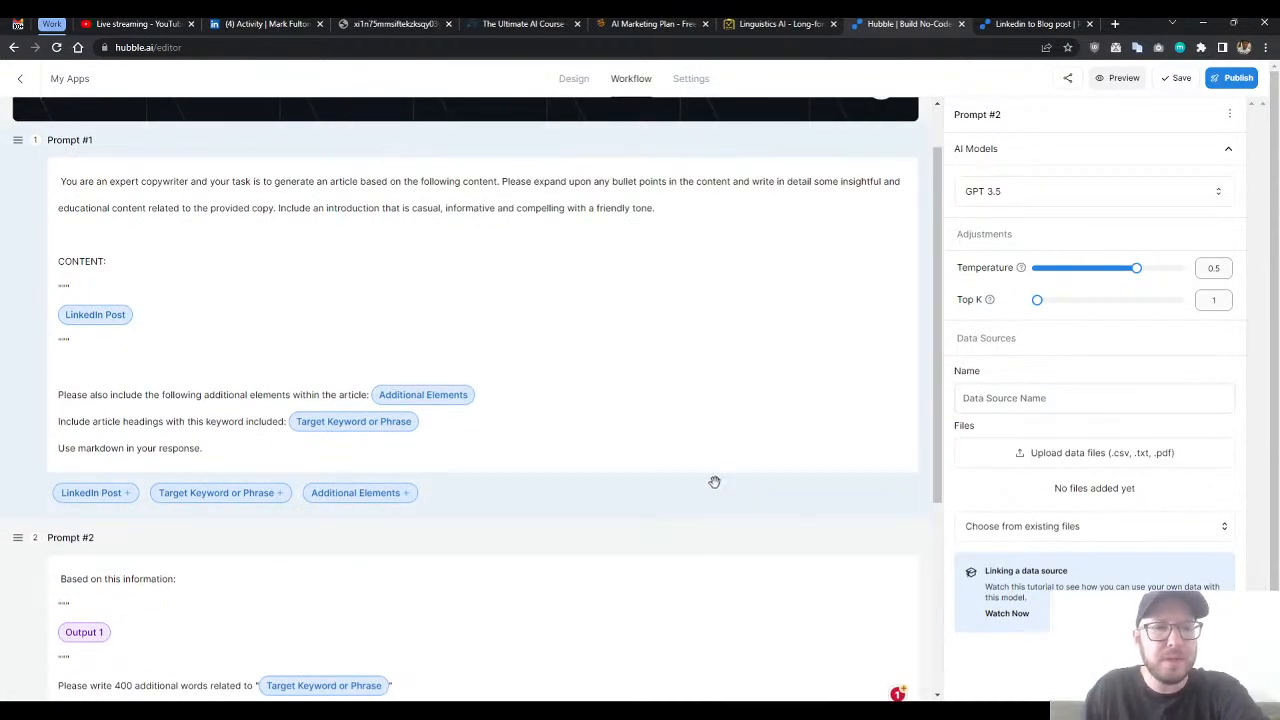
scroll(714, 490, down, 5)
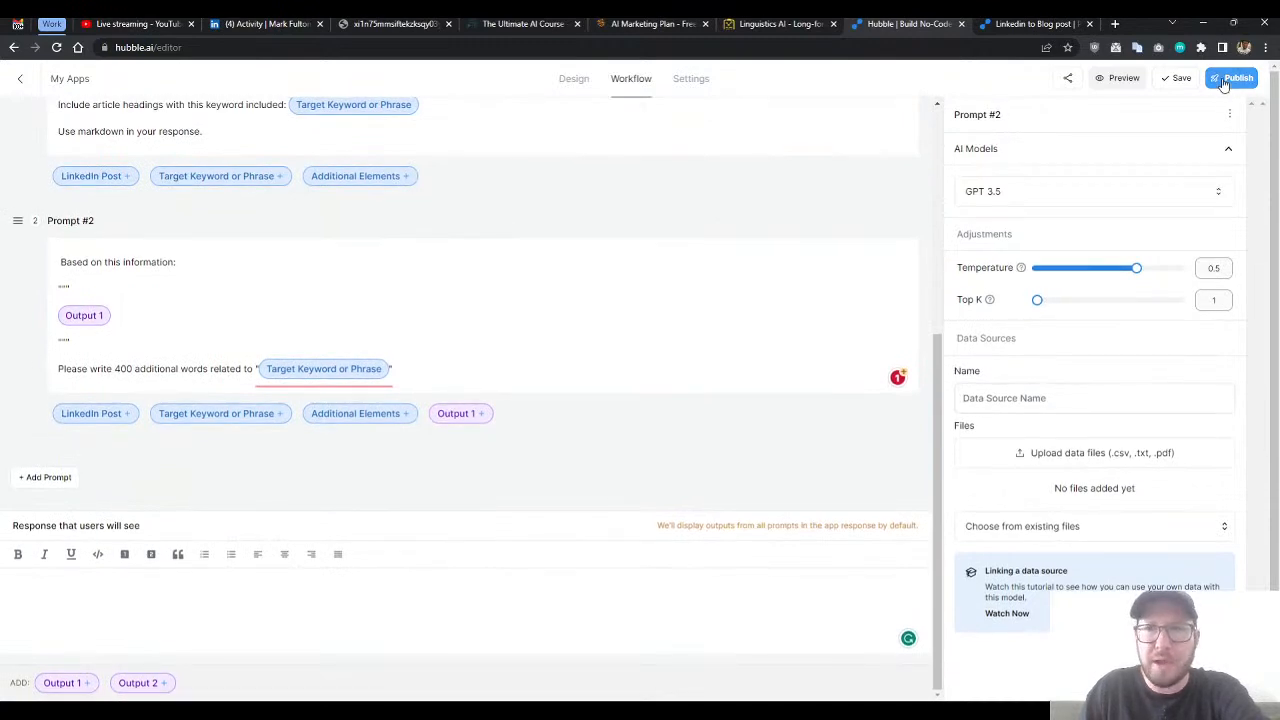
scroll(683, 346, up, 4)
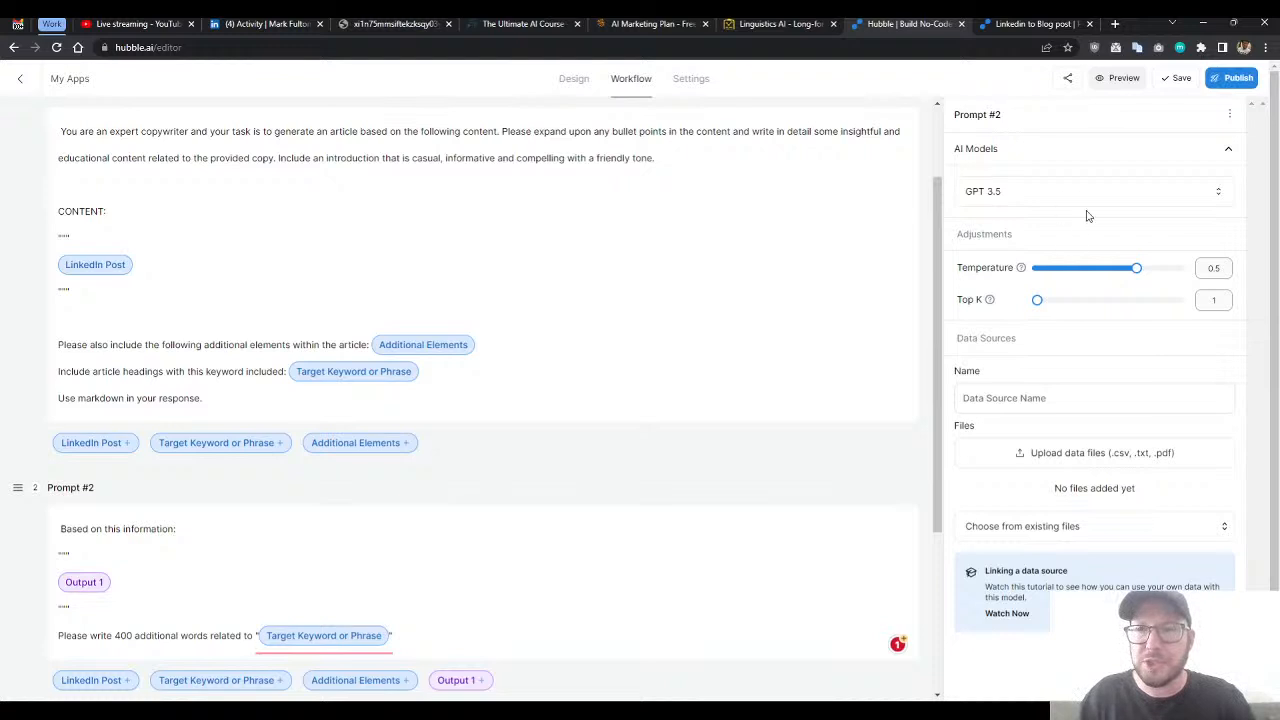
click(1229, 80)
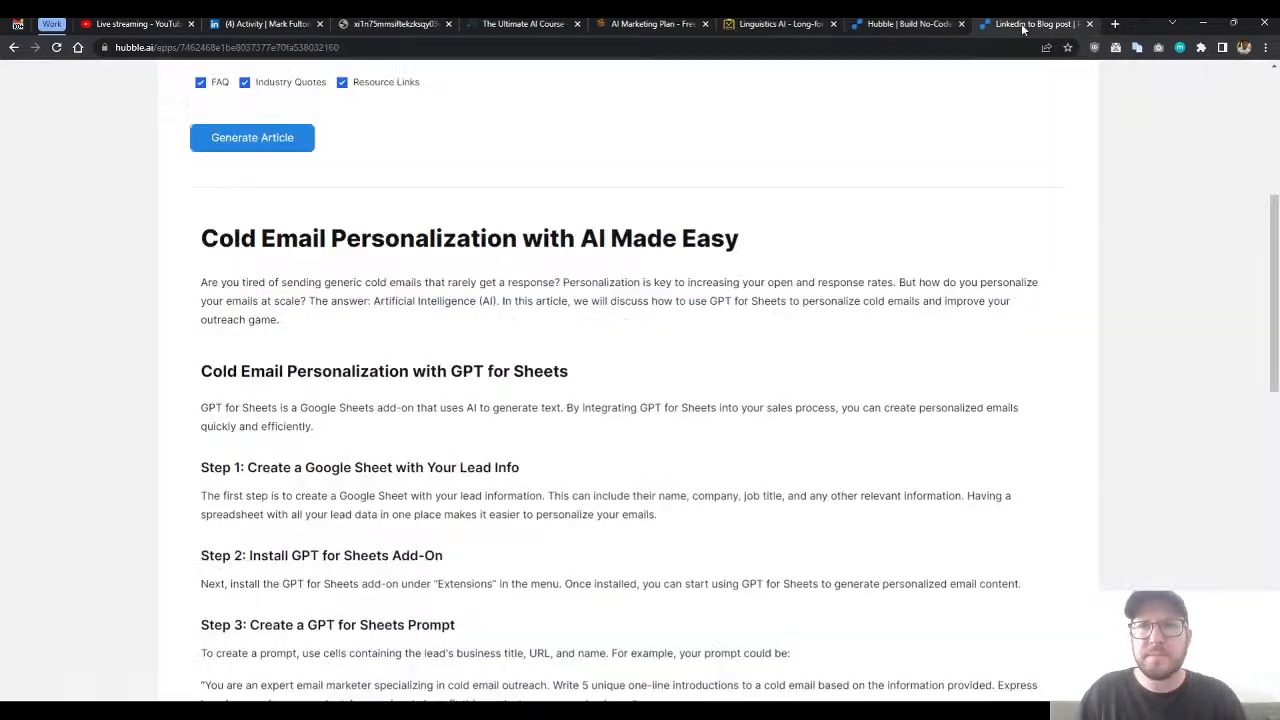
- Examine the generated cold email personalization article in the live app, from its introduction through the steps, FAQ and industry quotes
click(1030, 24)
scroll(281, 287, up, 2)
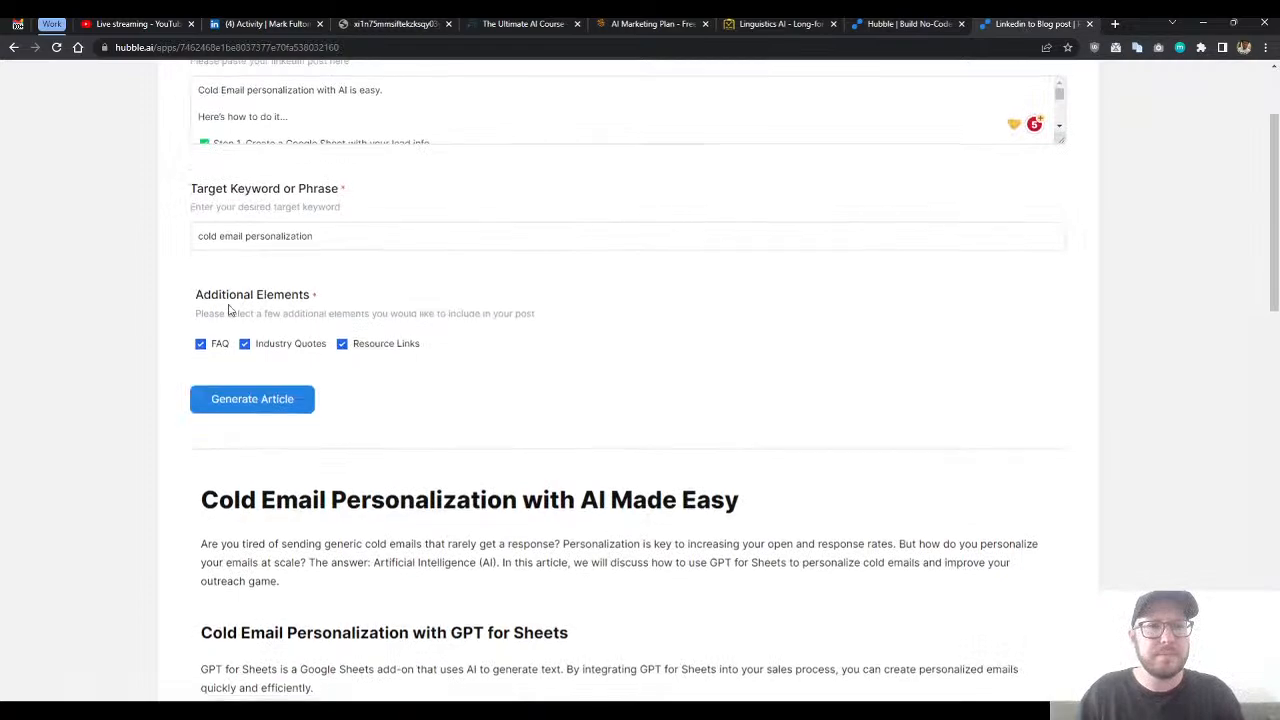
scroll(240, 314, down, 11)
scroll(293, 426, up, 11)
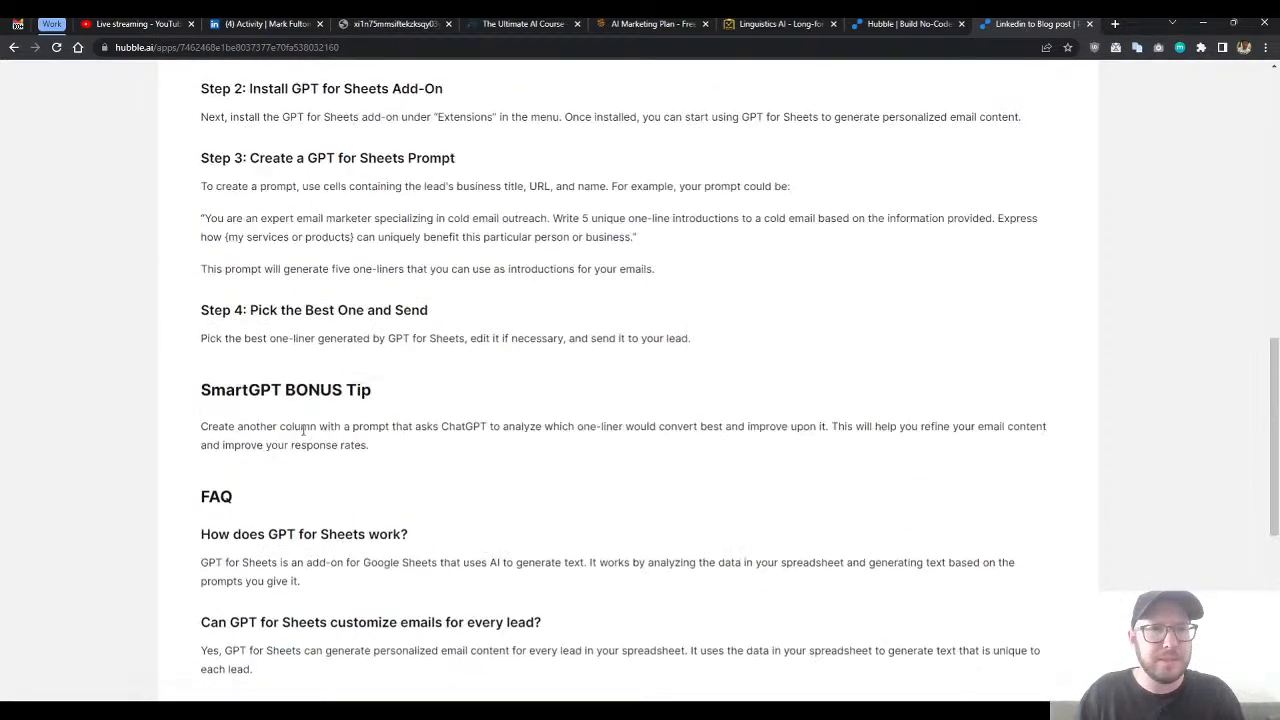
scroll(349, 420, down, 2)
scroll(350, 414, down, 1)
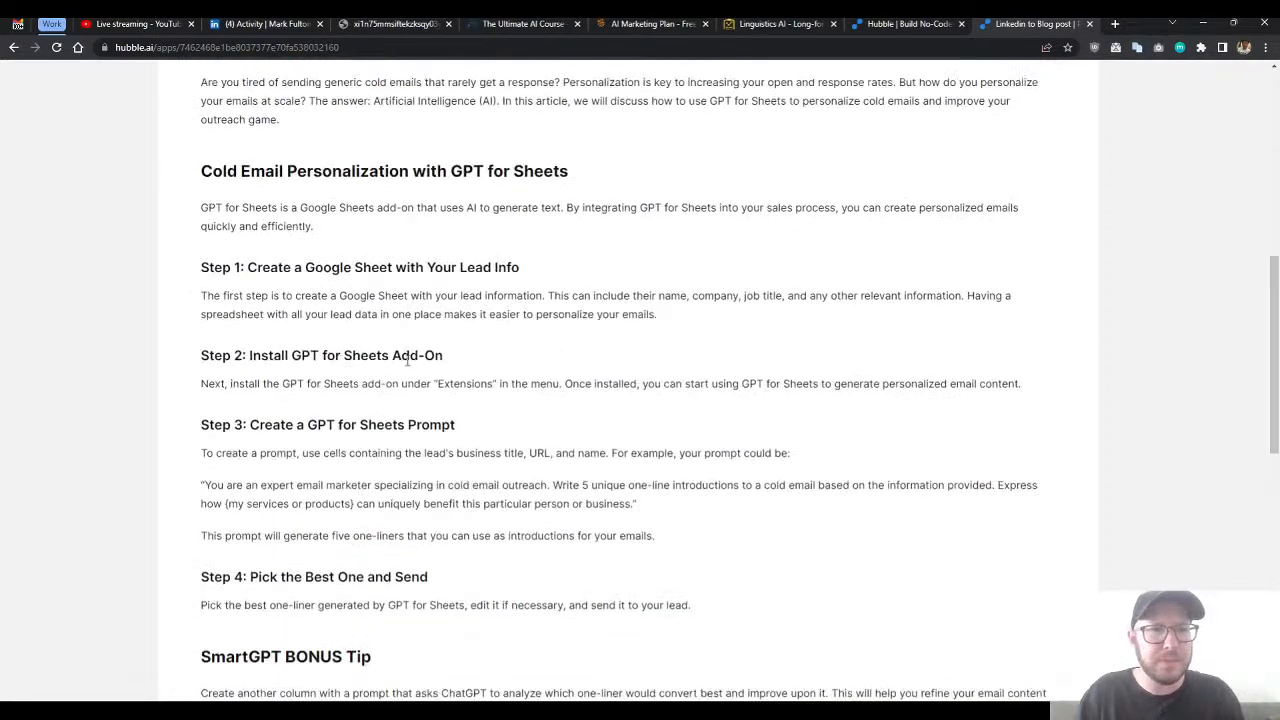
scroll(1275, 318, up, 1)
mouse_move(1275, 318)
mouse_down()
mouse_move(1265, 385)
mouse_move(1265, 270)
mouse_move(1261, 320)
mouse_up()
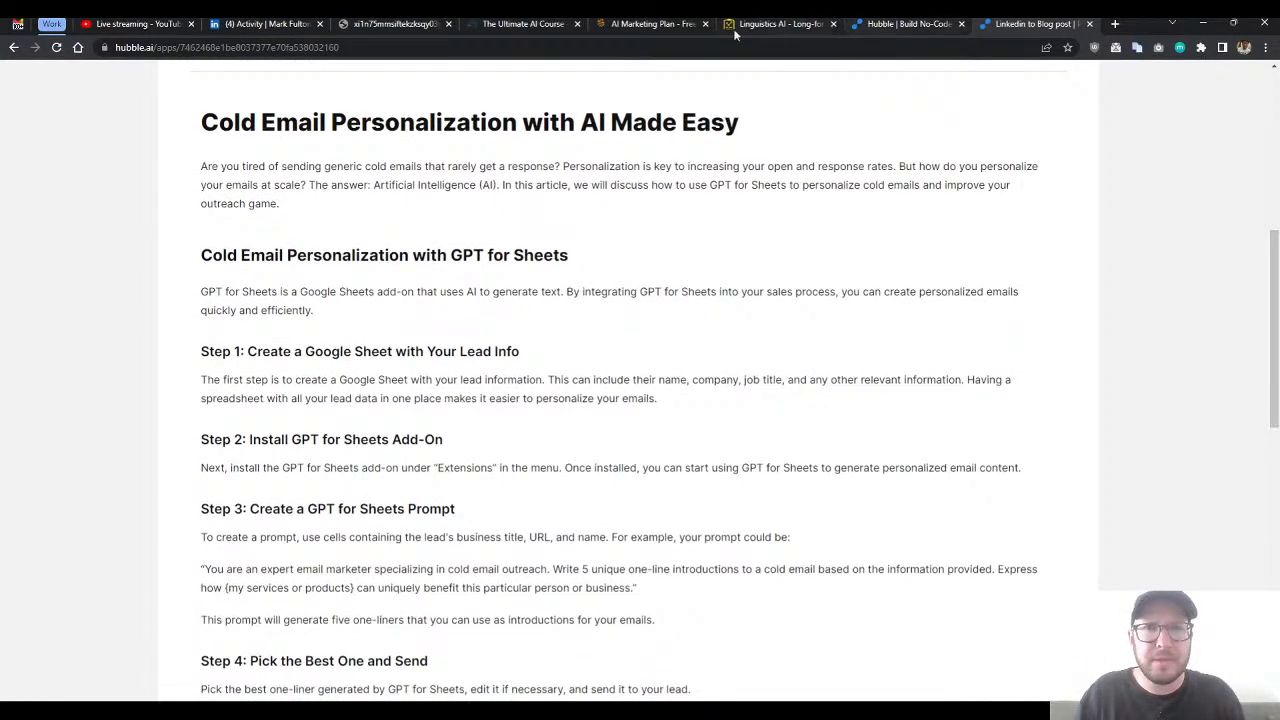
scroll(580, 290, down, 5)
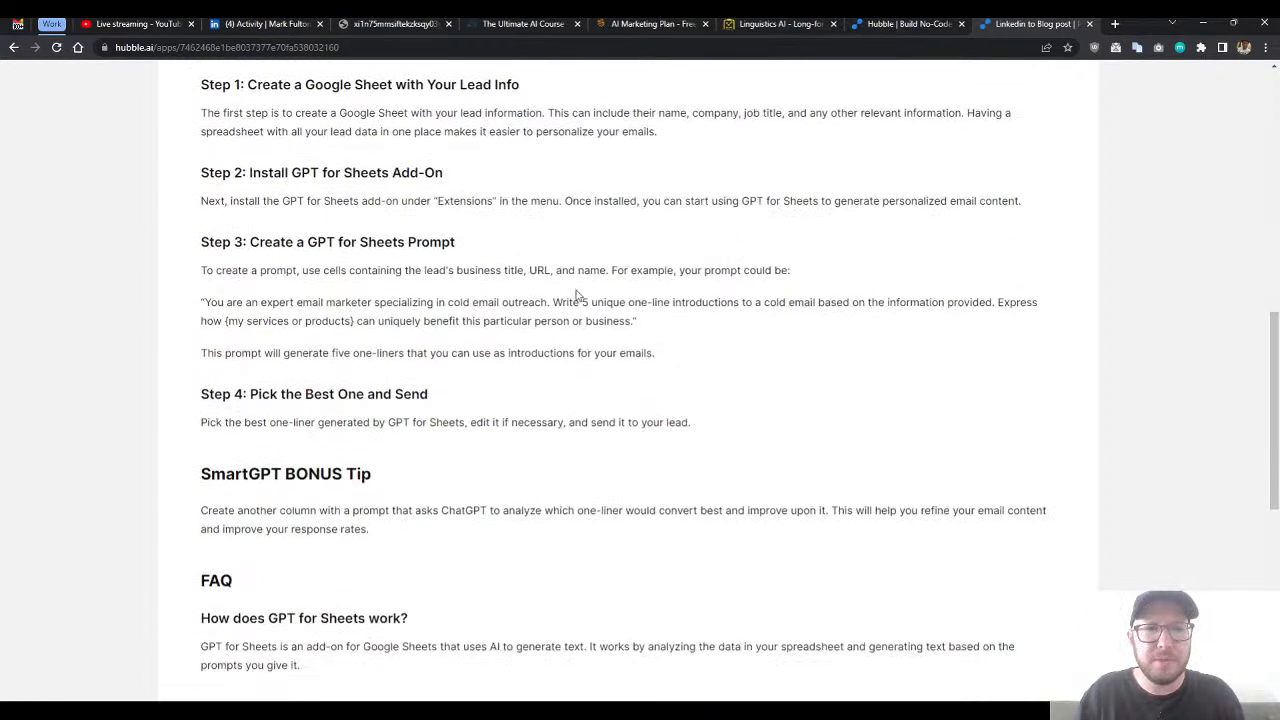
scroll(586, 289, up, 6)
scroll(505, 293, down, 1)
triple_click(389, 270)
click(395, 288)
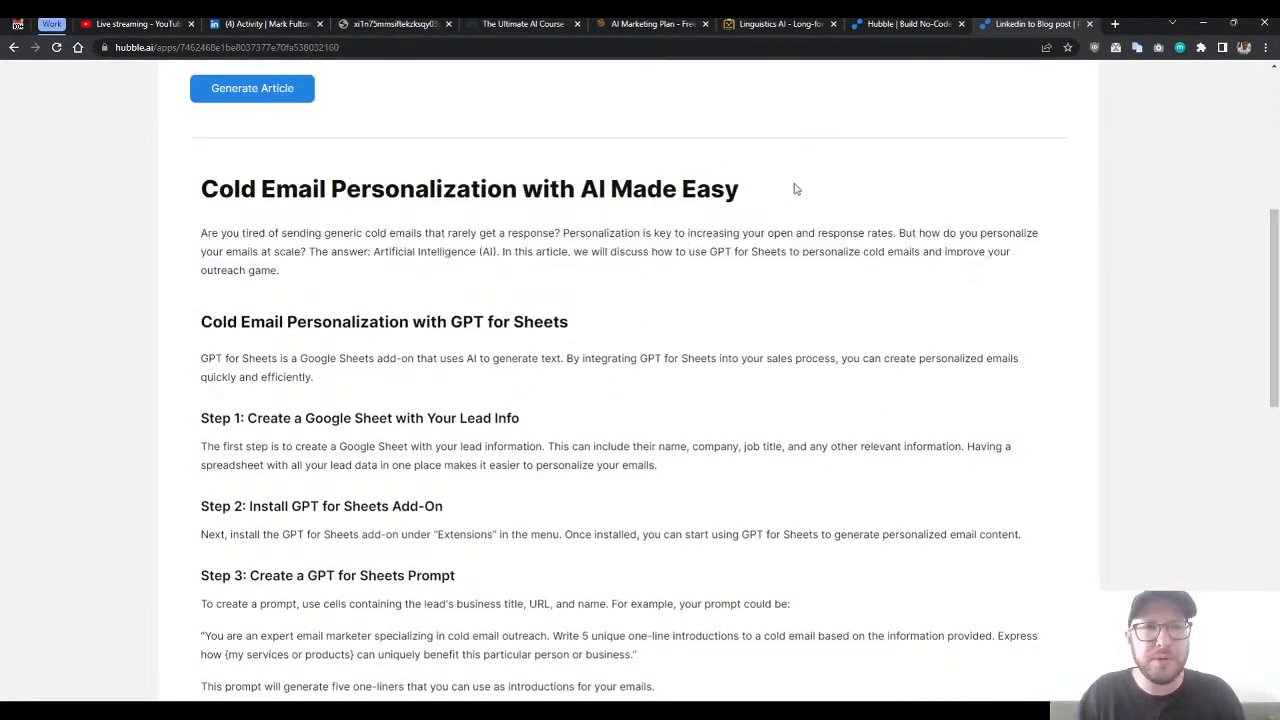
scroll(770, 300, down, 8)
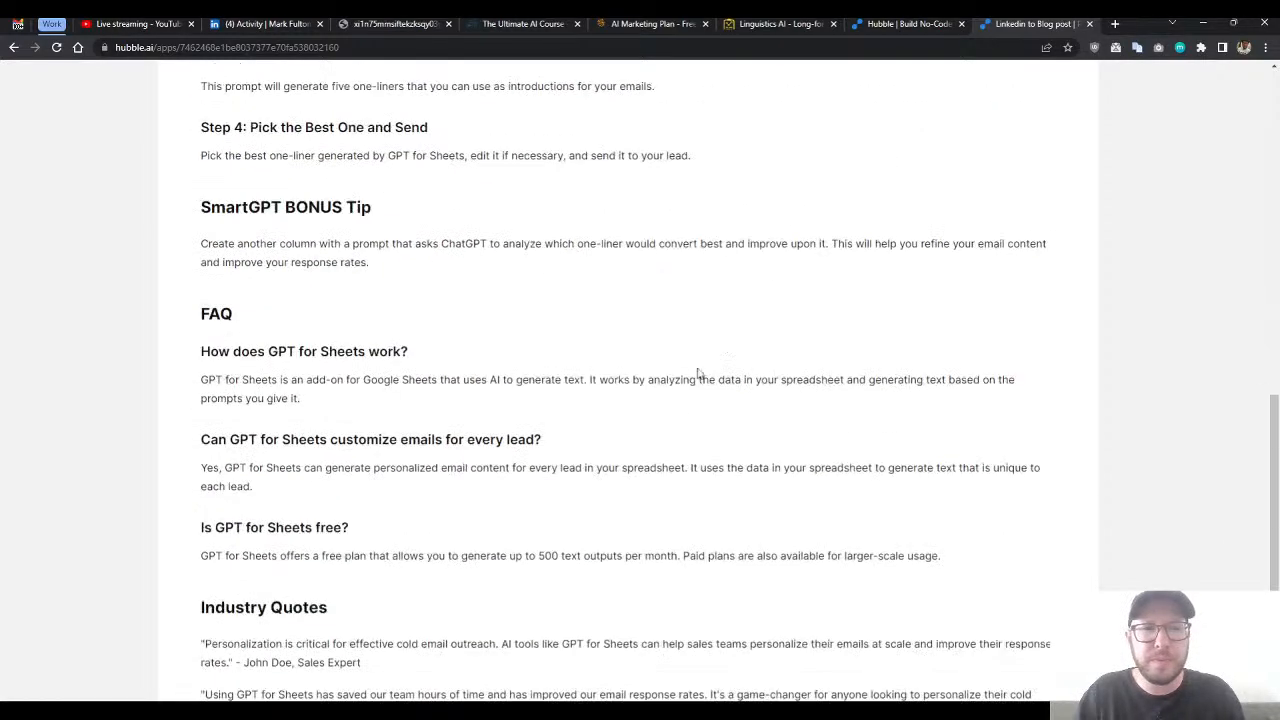
scroll(620, 408, down, 1)
scroll(620, 410, up, 8)
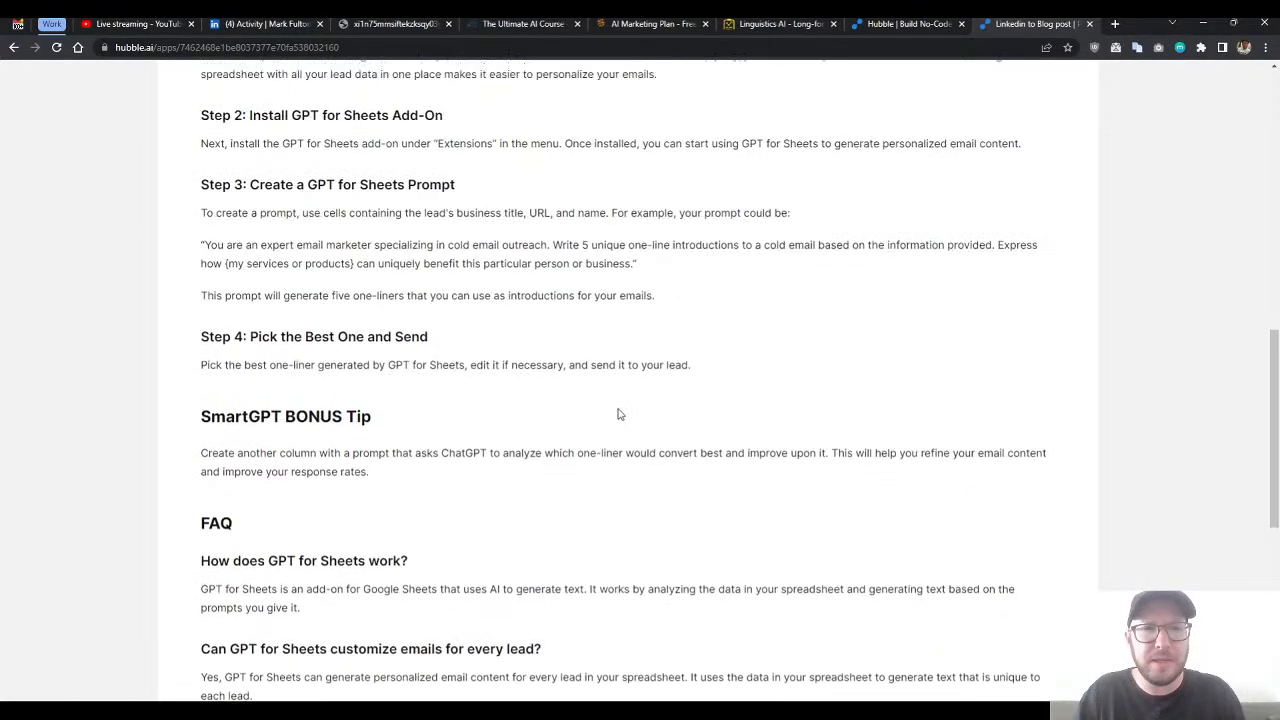
- Return to the workflow editor, dismiss the share dialog and start a new paragraph after the friendly tone sentence in Prompt #1
click(860, 24)
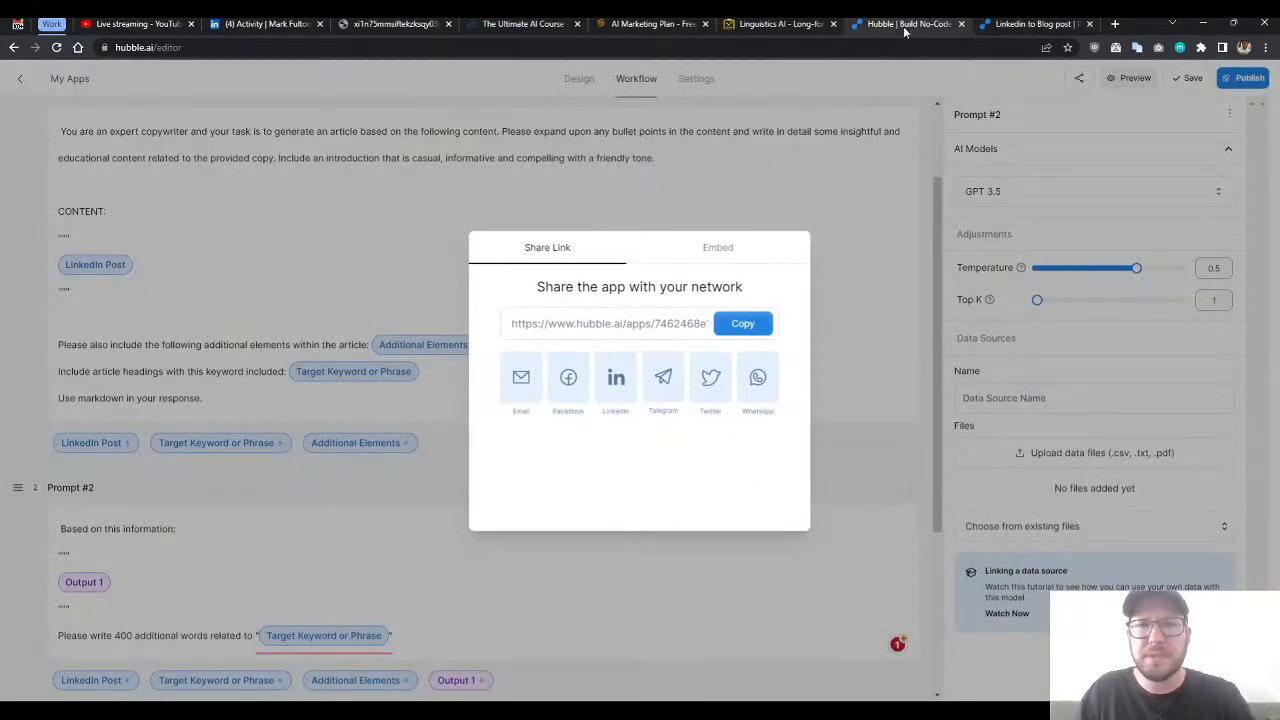
click(858, 98)
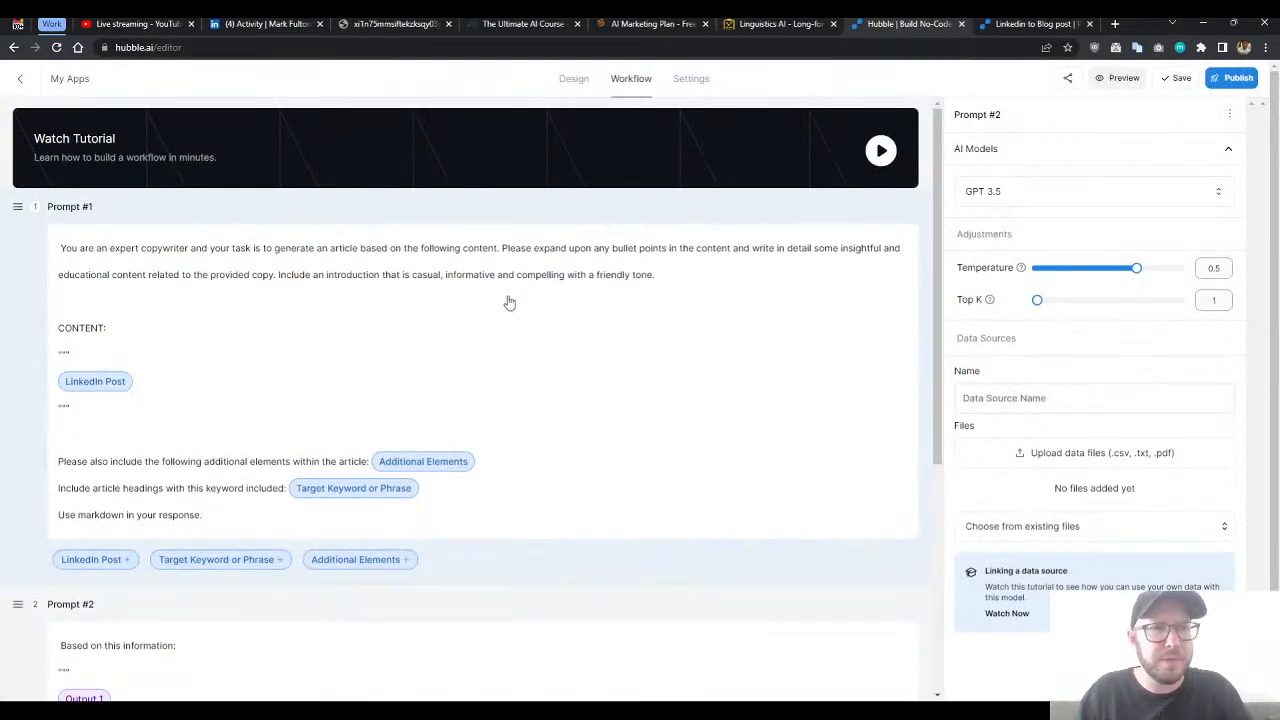
click(730, 282)
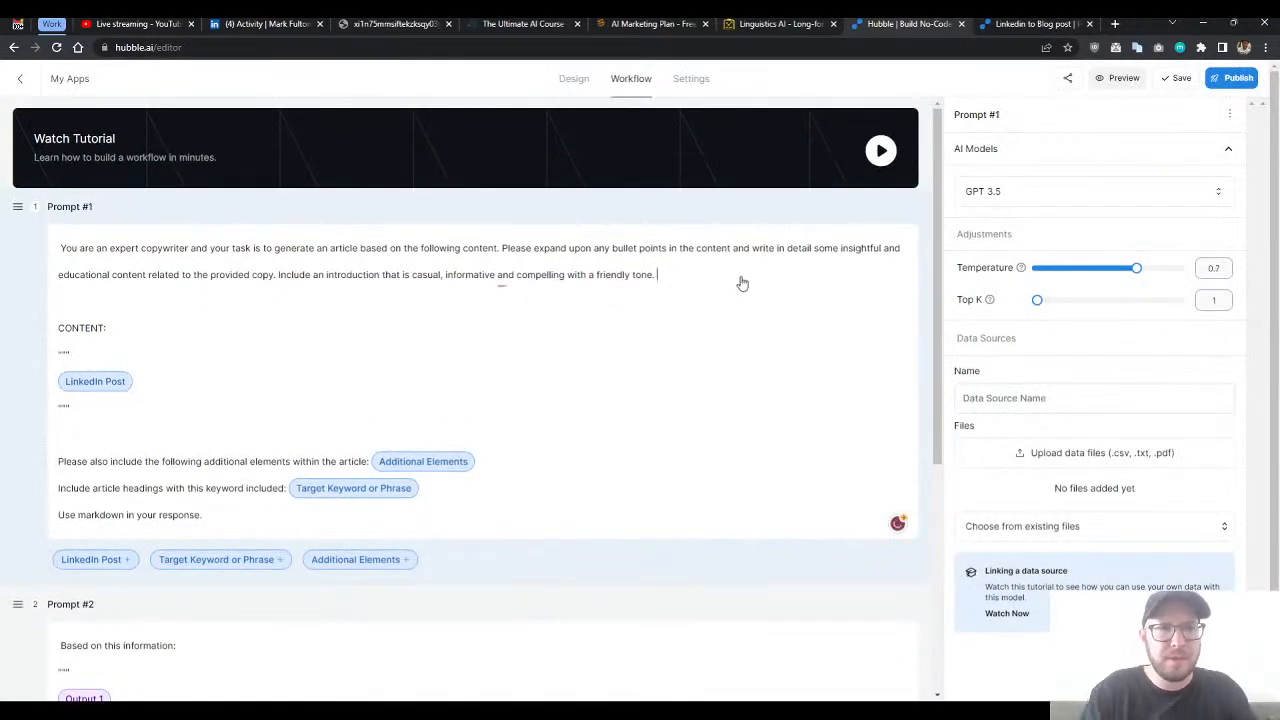
text(After the)
key(BackSpace)
key(BackSpace)
key(BackSpace)
key(BackSpace)
key(BackSpace)
key(BackSpace)
key(BackSpace)
key(BackSpace)
key(BackSpace)
key(BackSpace)
key(BackSpace)
key(BackSpace)
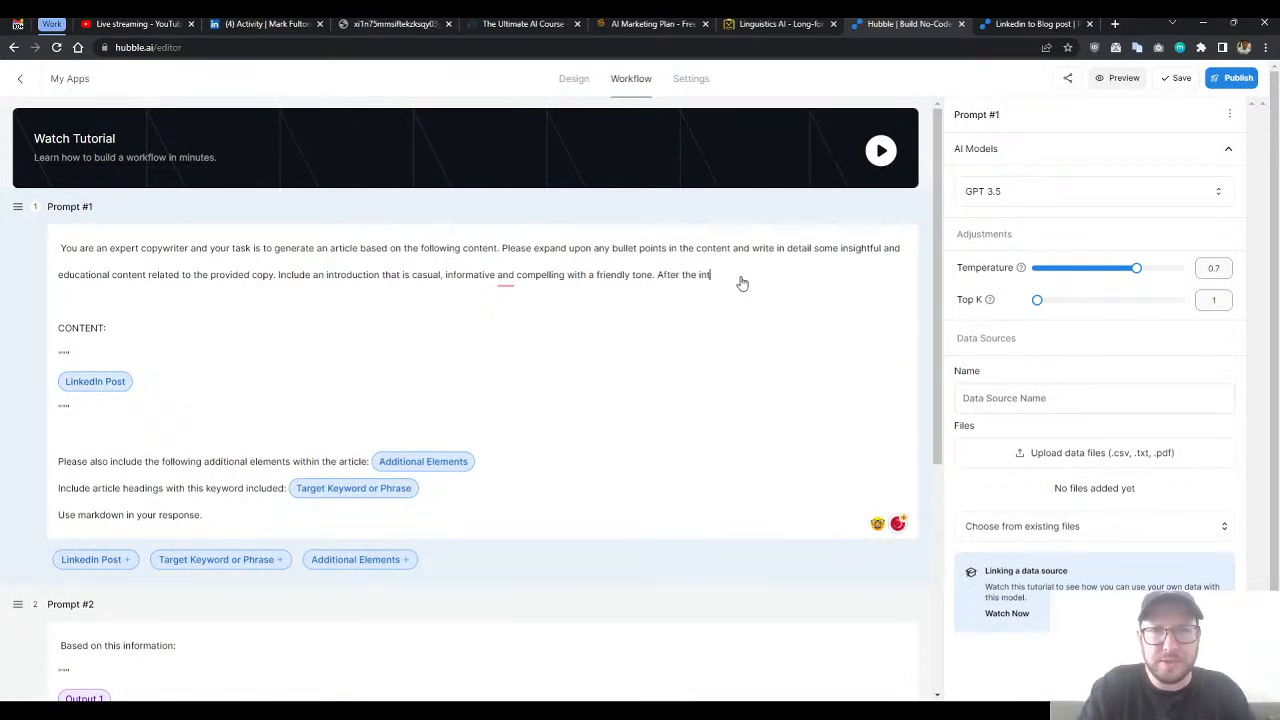
key(Return)
key(Return)
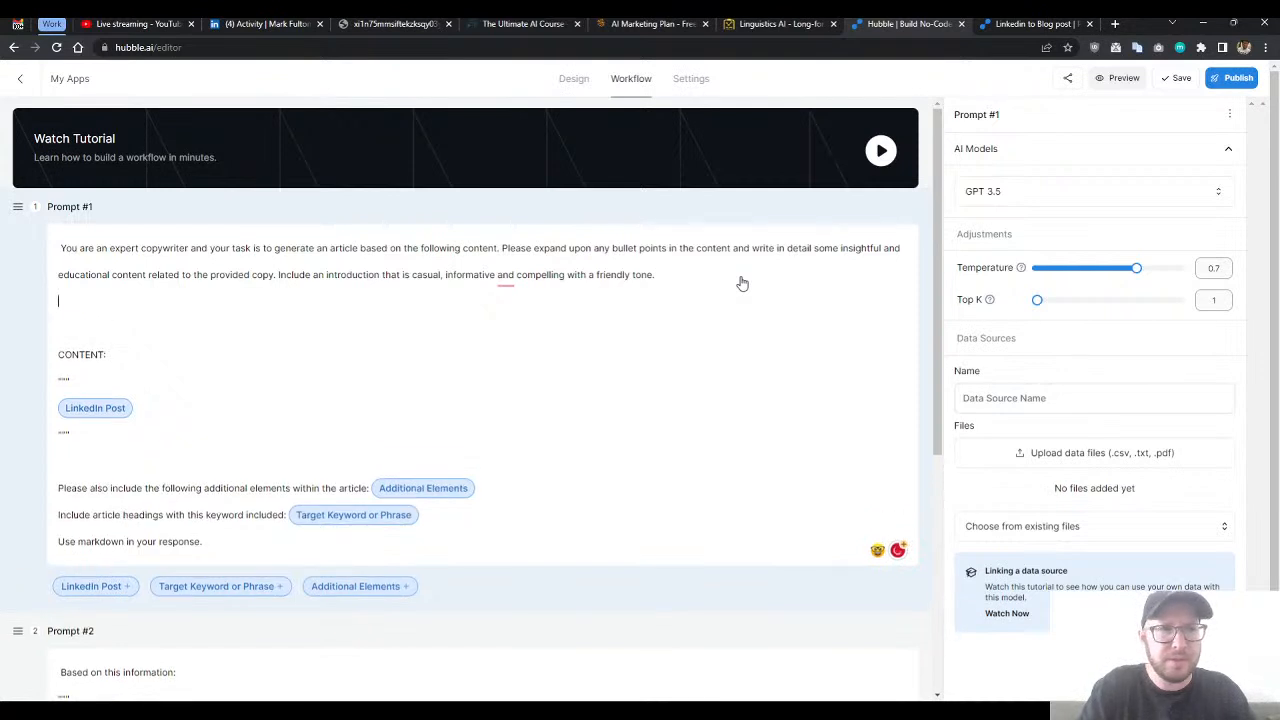
- Write "After the introduction, include 2 paragraphs about the benefits of" in the new paragraph, ending with the Target Keyword or Phrase variable and a period
text(After the intr)
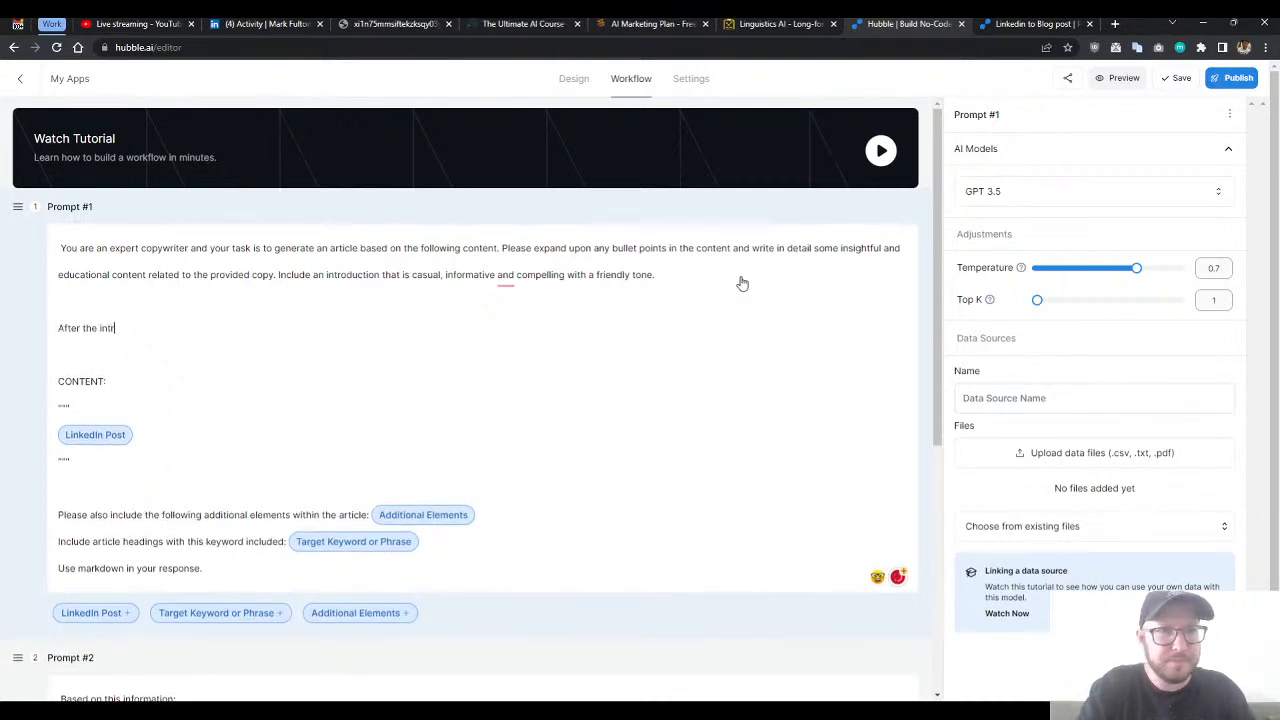
text(oduction, include 2 paragraphs)
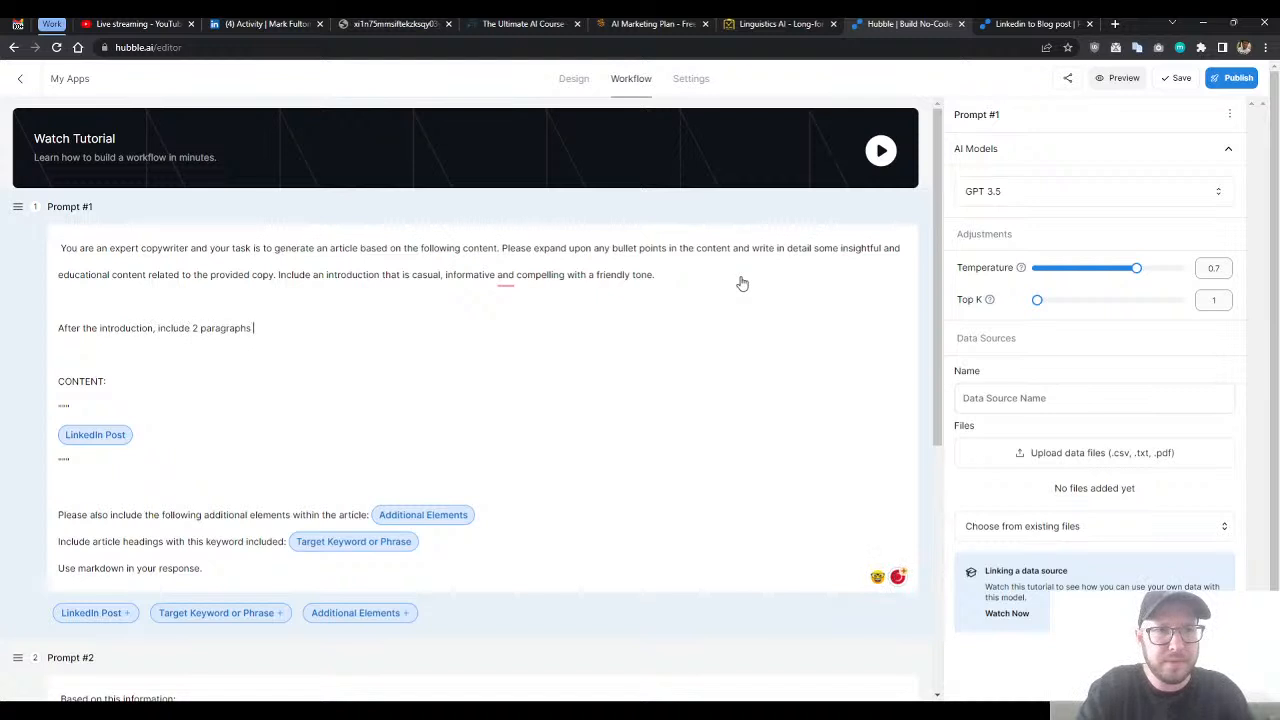
text( about the benefits of)
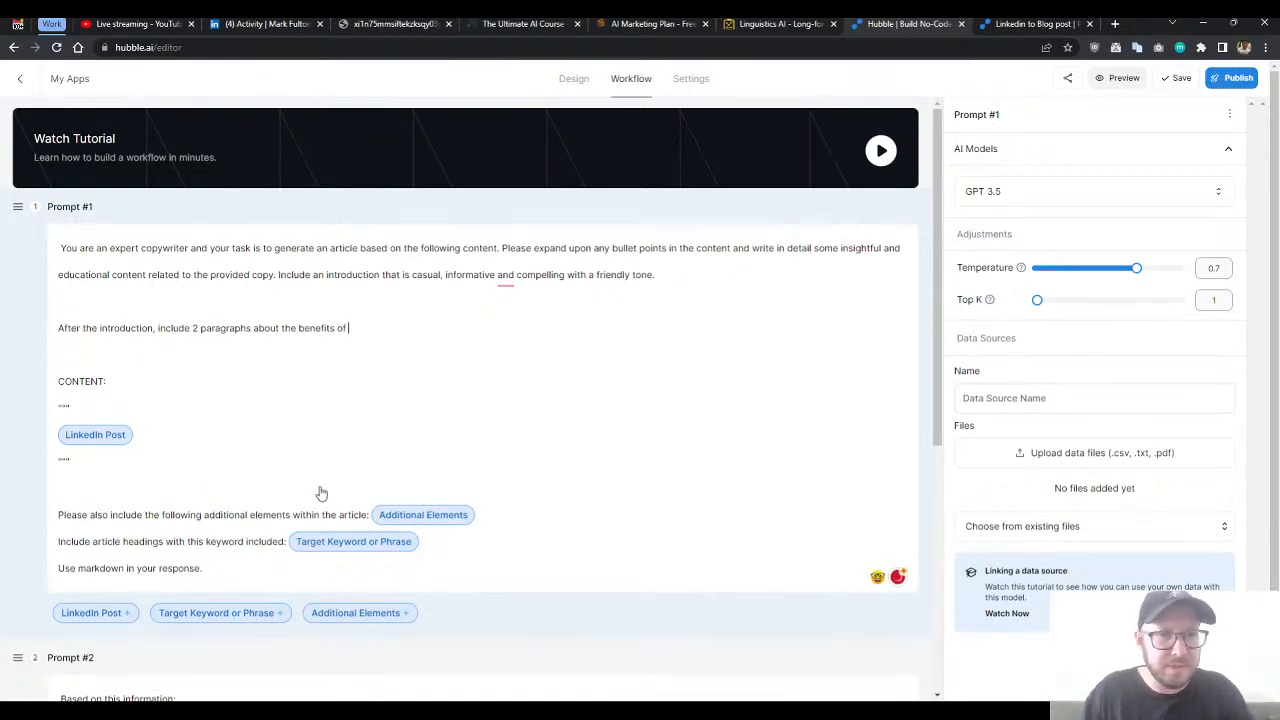
click(245, 614)
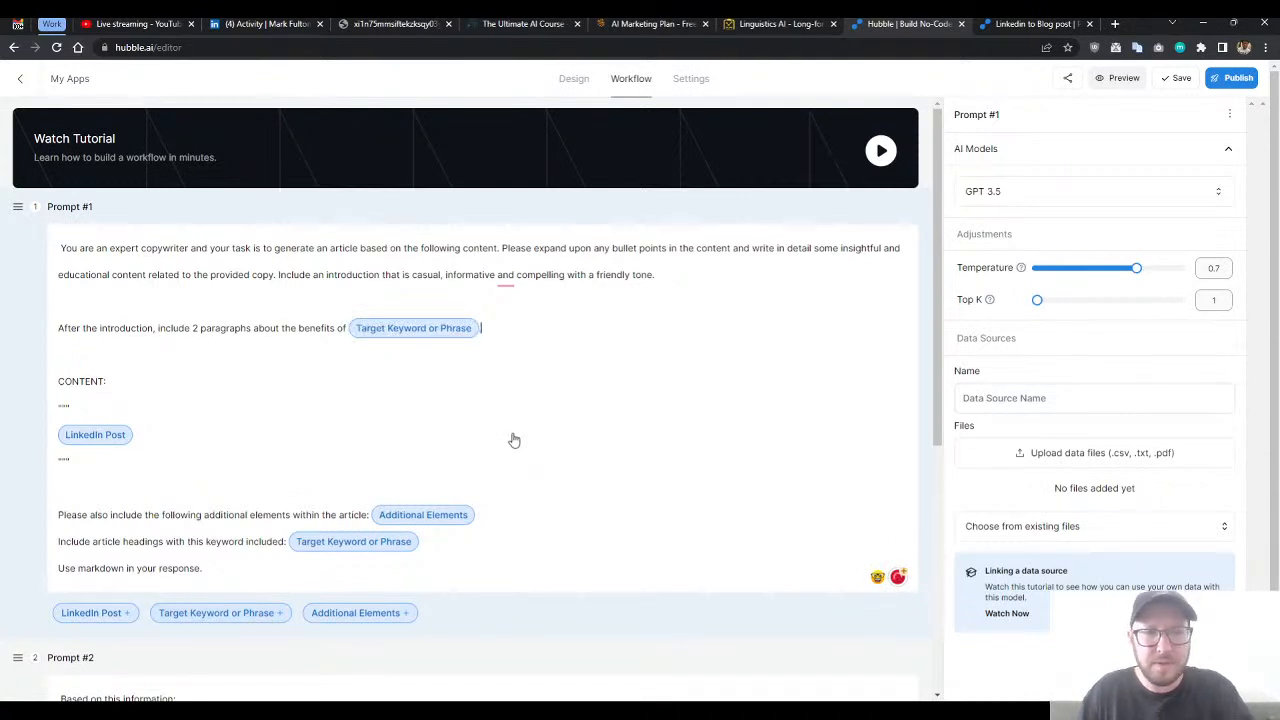
click(325, 333)
click(505, 331)
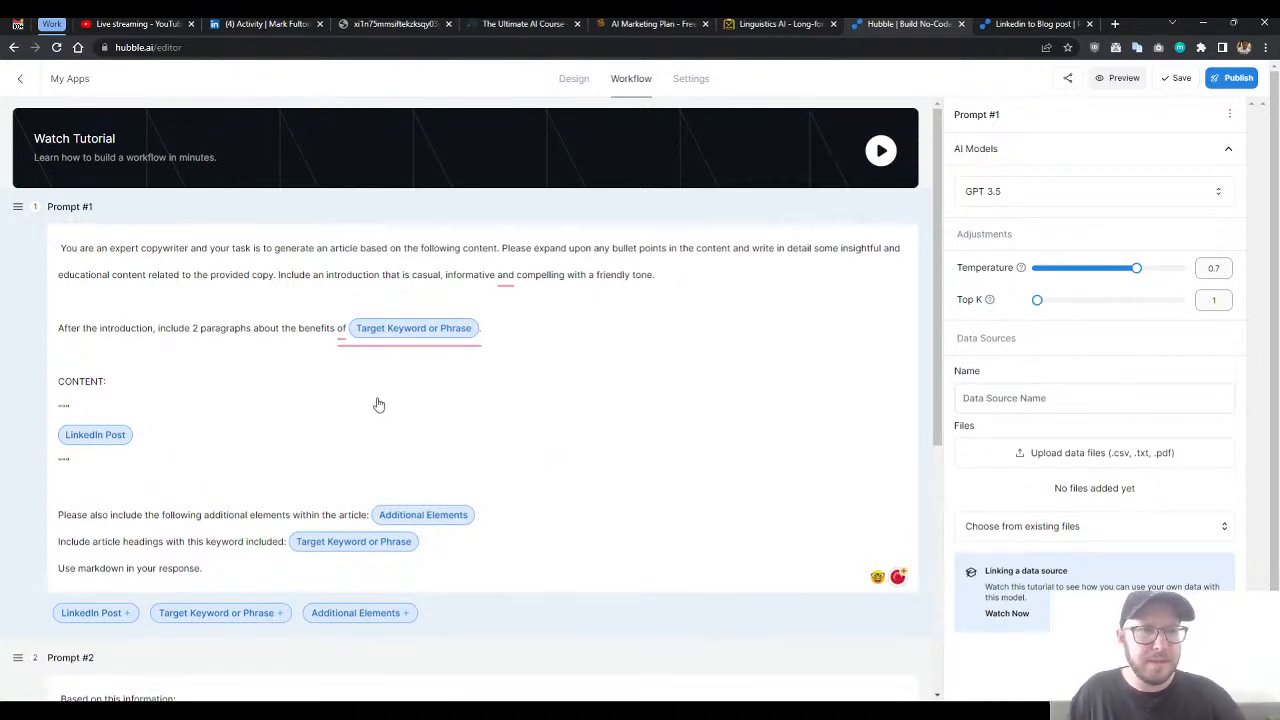
- Check the new instruction in Prompt #1 and publish the updated app
double_click(263, 330)
click(573, 313)
click(576, 345)
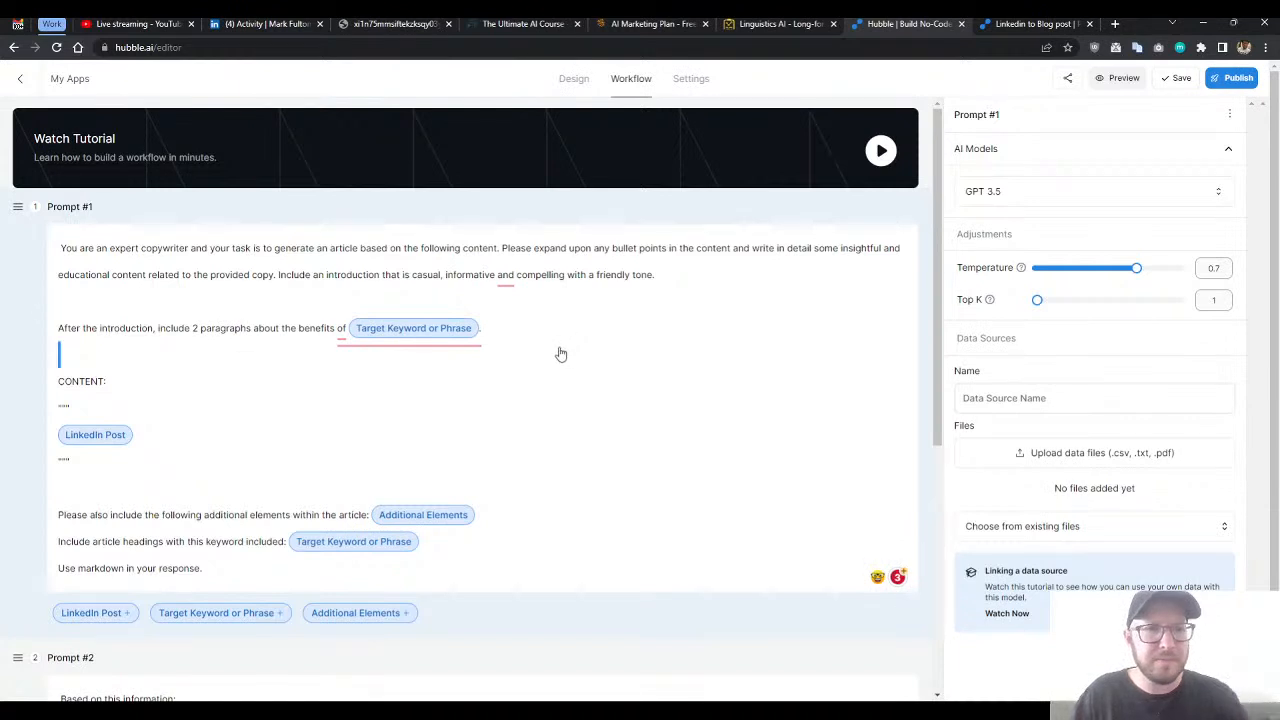
scroll(557, 406, down, 1)
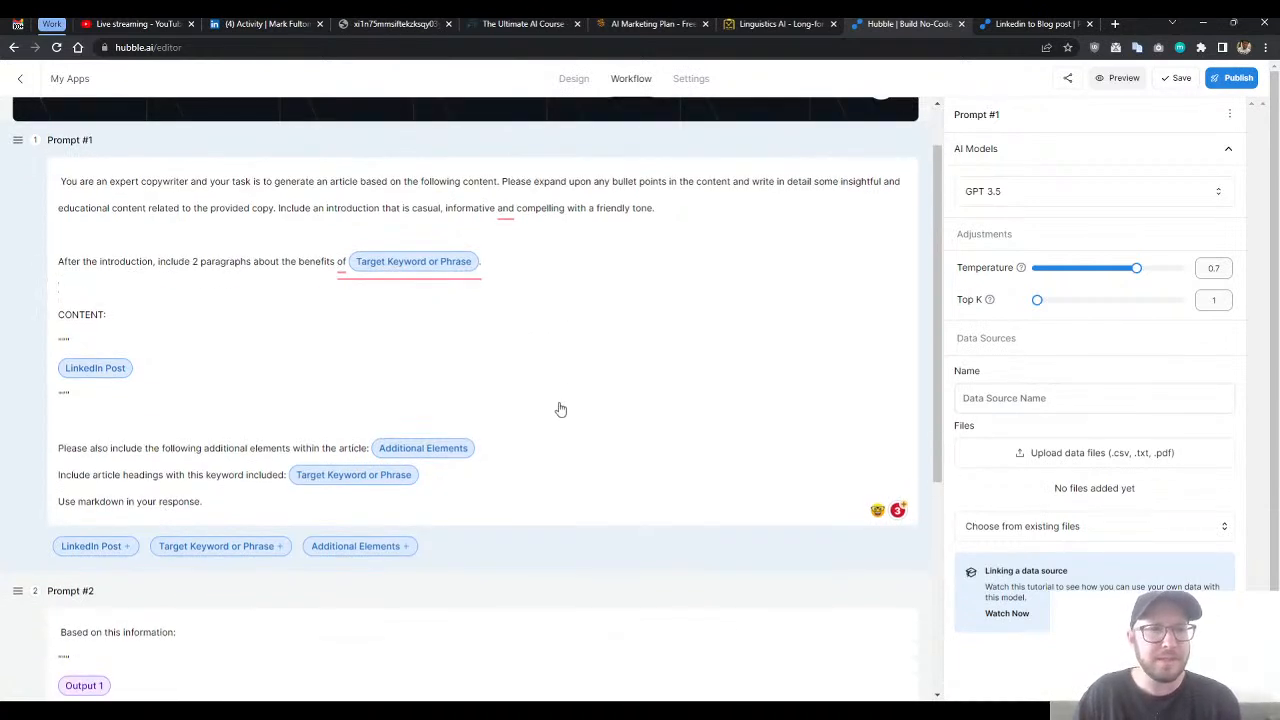
scroll(545, 406, up, 1)
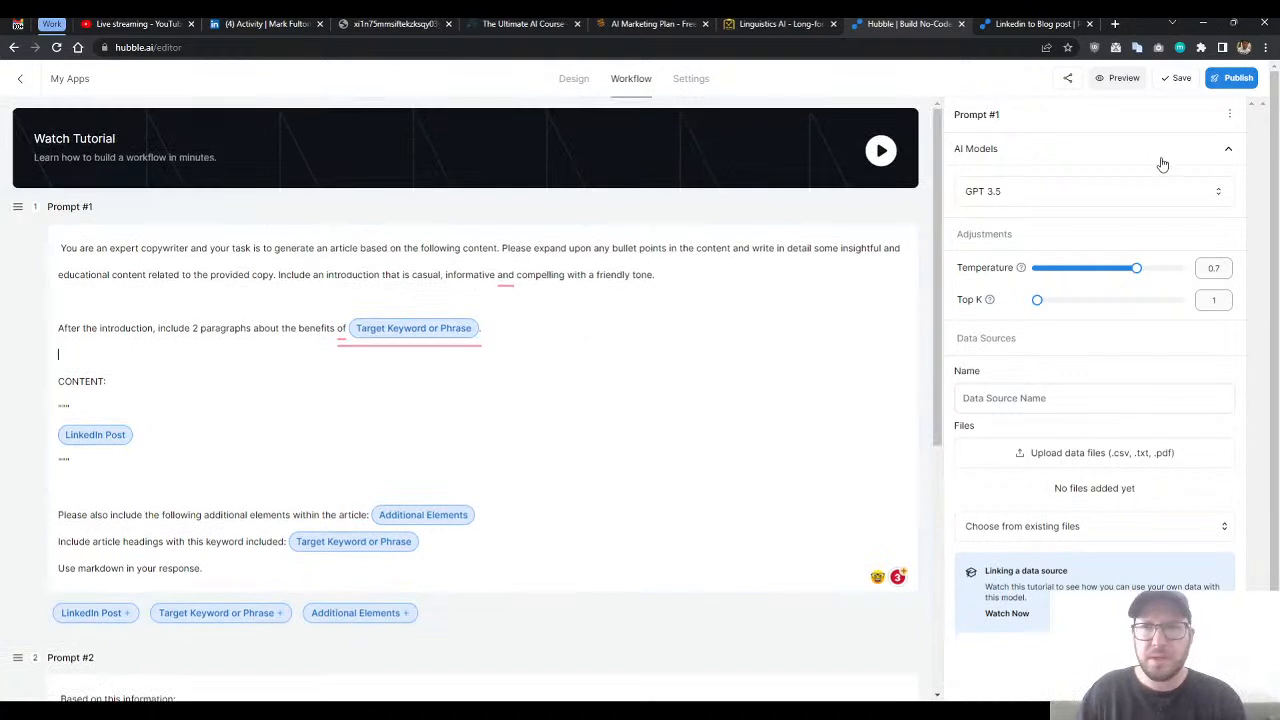
scroll(520, 325, down, 1)
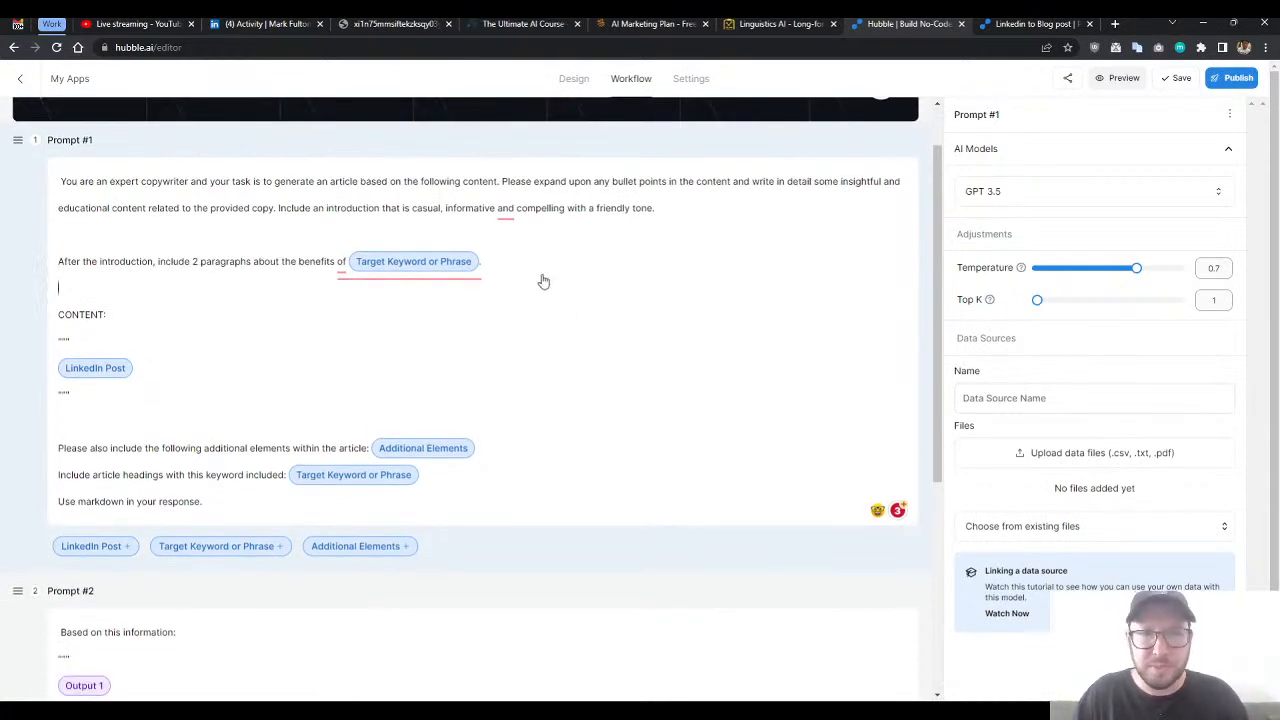
scroll(517, 332, down, 1)
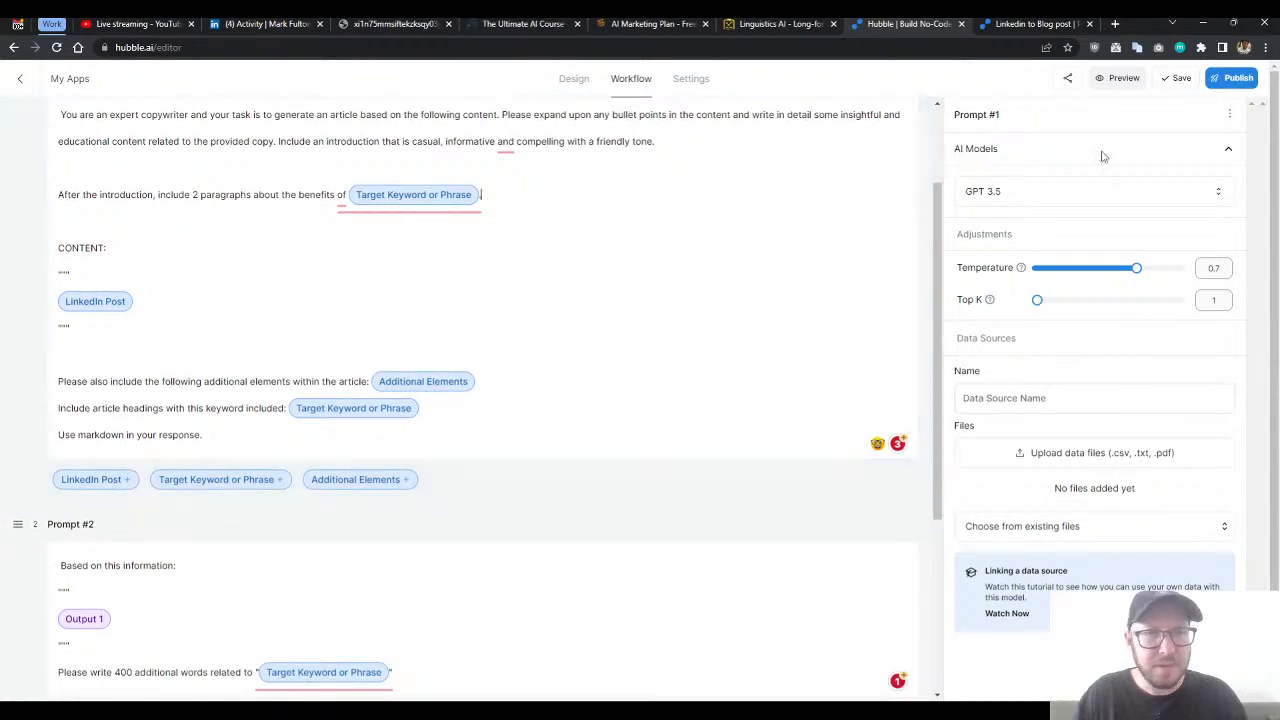
click(1230, 80)
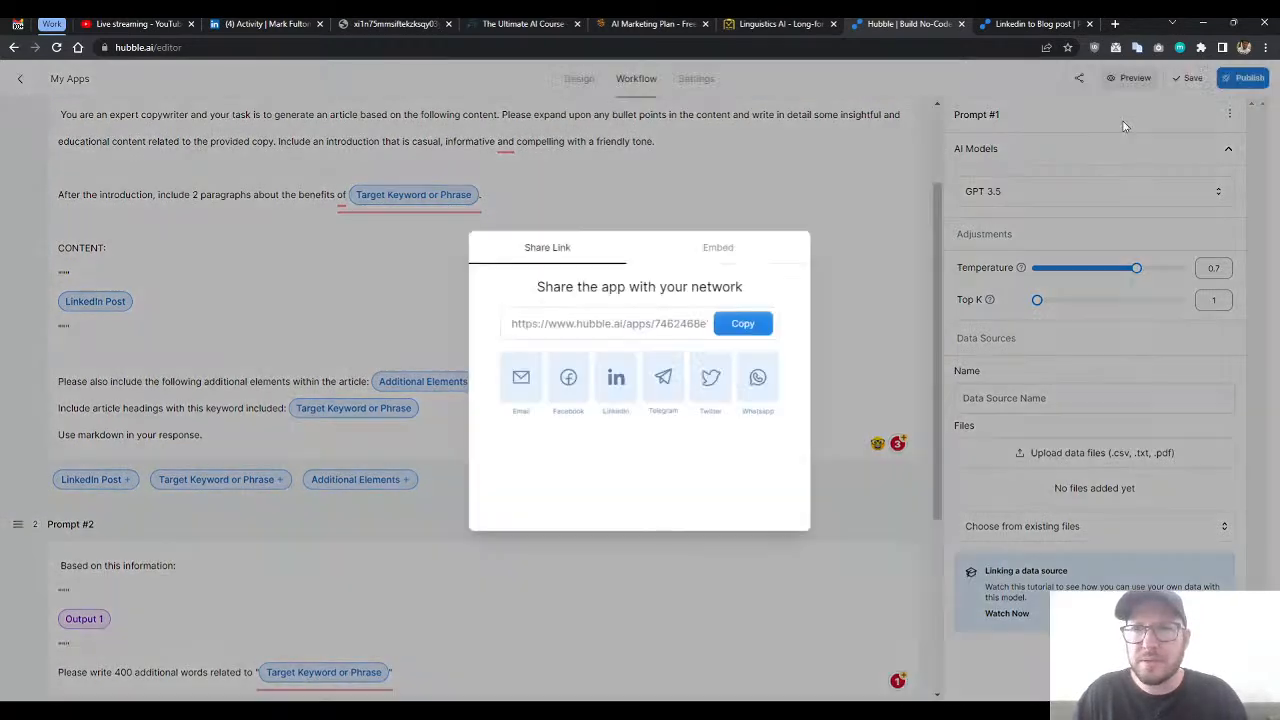
- Switch to the live Linkedin Post to Blog Post form and reload it for a fresh test
click(1040, 24)
click(56, 47)
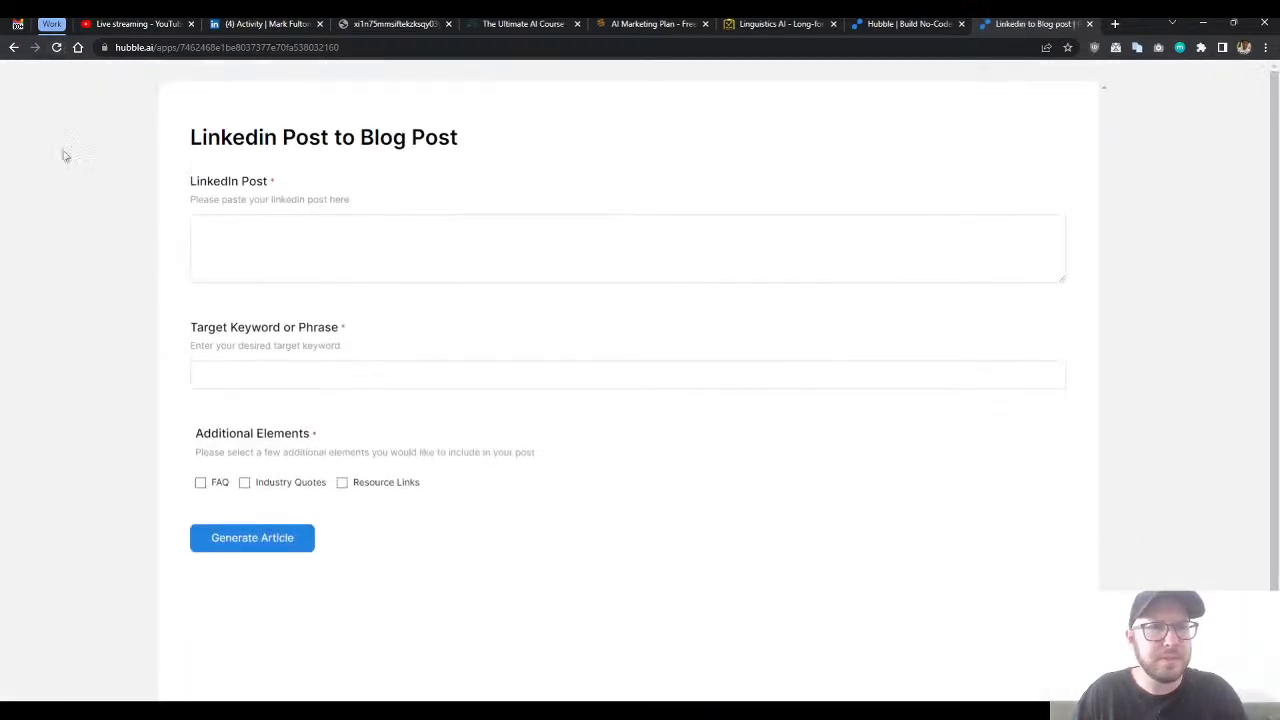
click(56, 47)
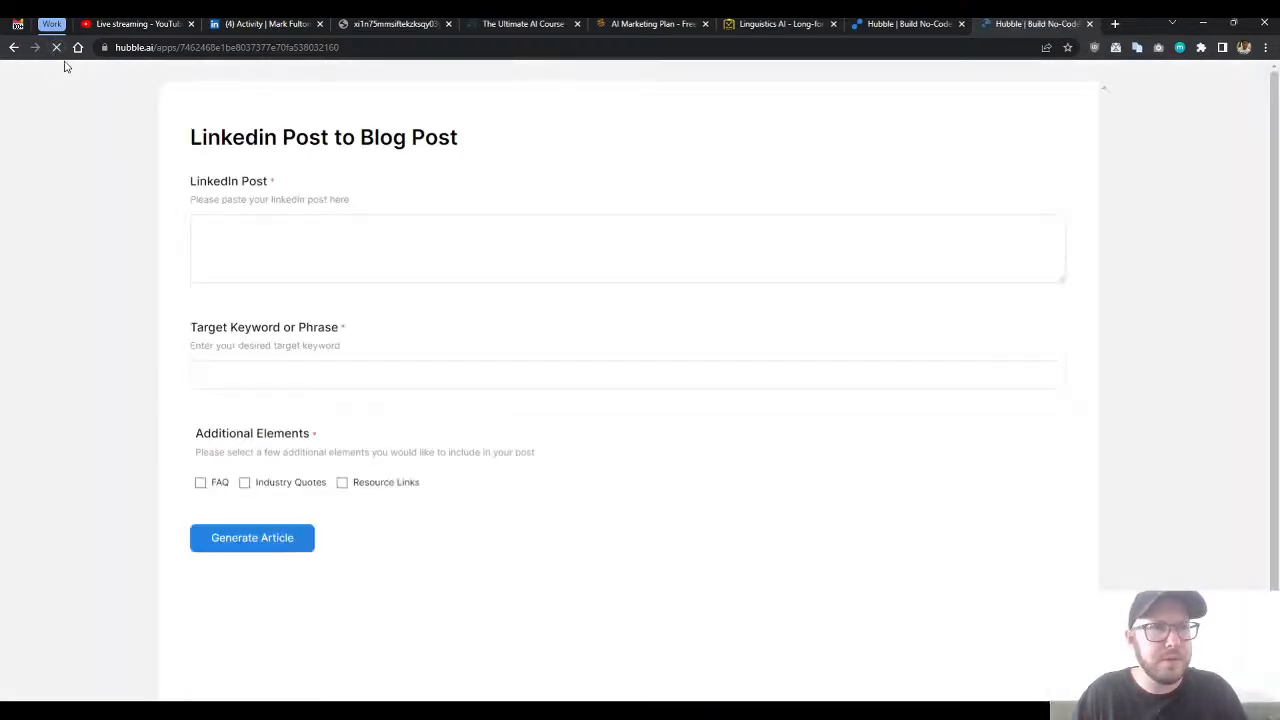
click(57, 52)
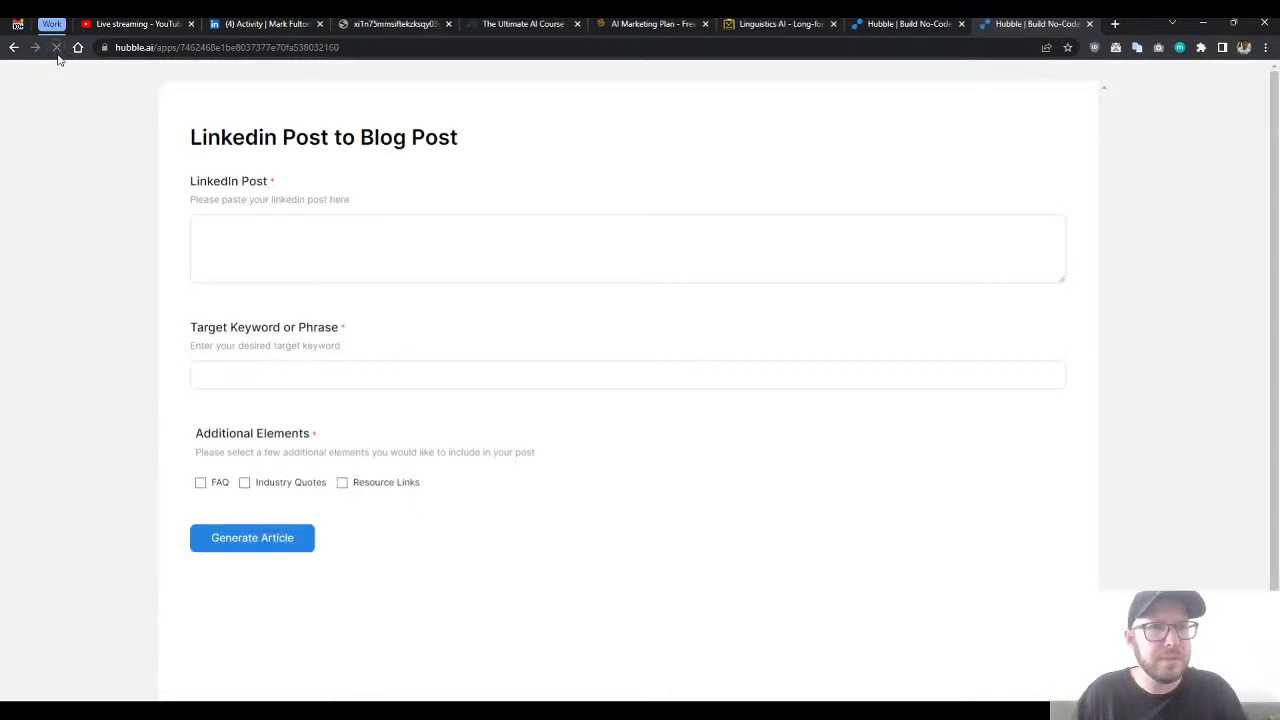
- Paste the copied post text into the LinkedIn Post field, undoing the mistaken paste of the app link
click(260, 250)
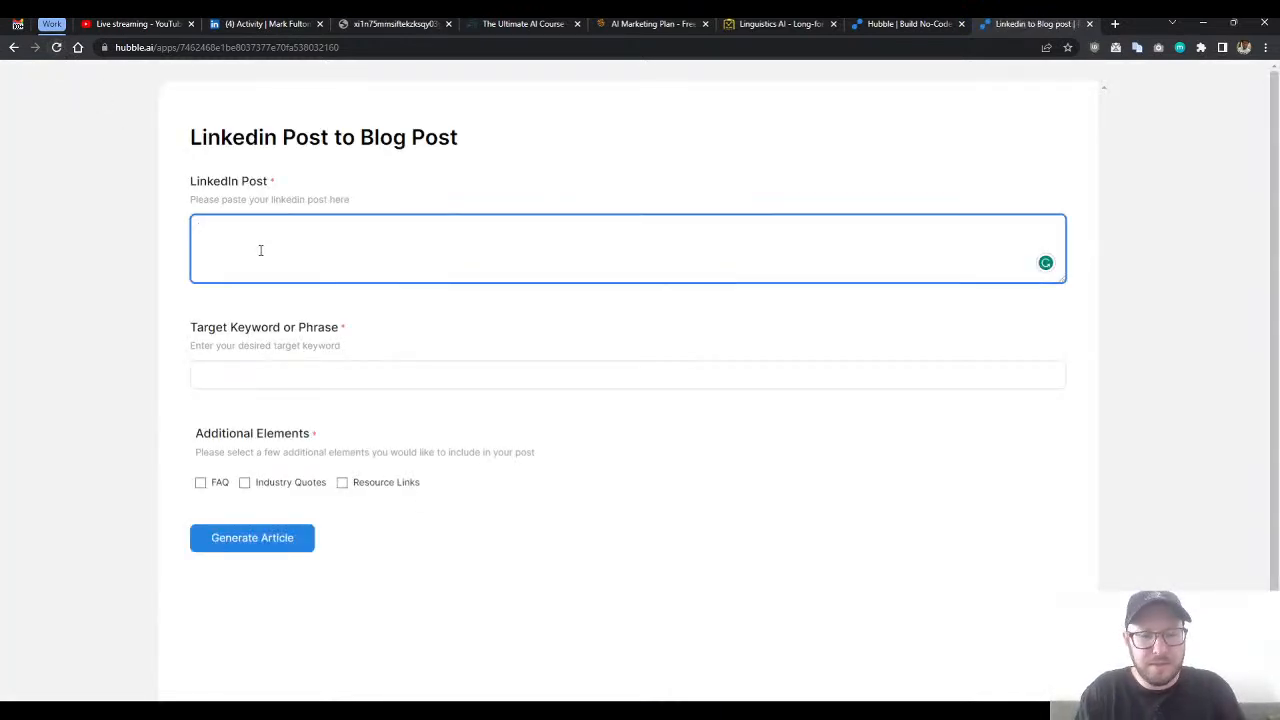
text(https://www.hubble.ai/apps/7462468e1be8037377e70fa538032160)
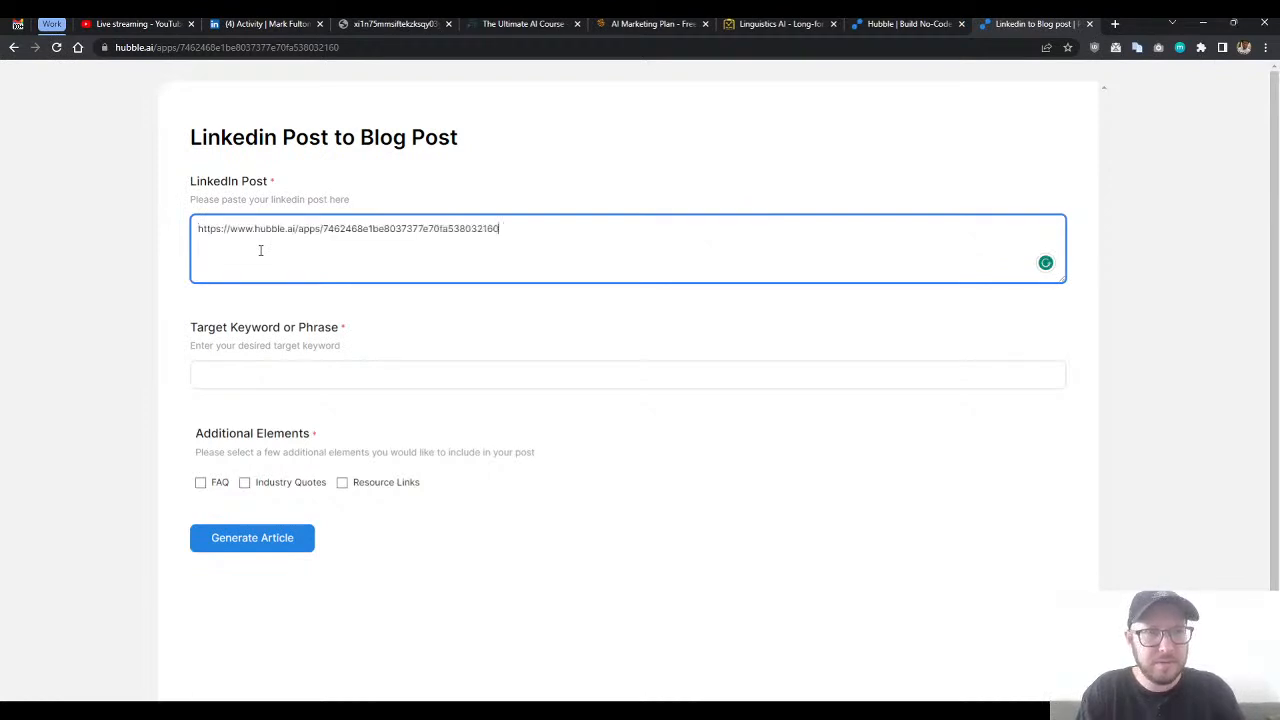
key(ctrl+z)
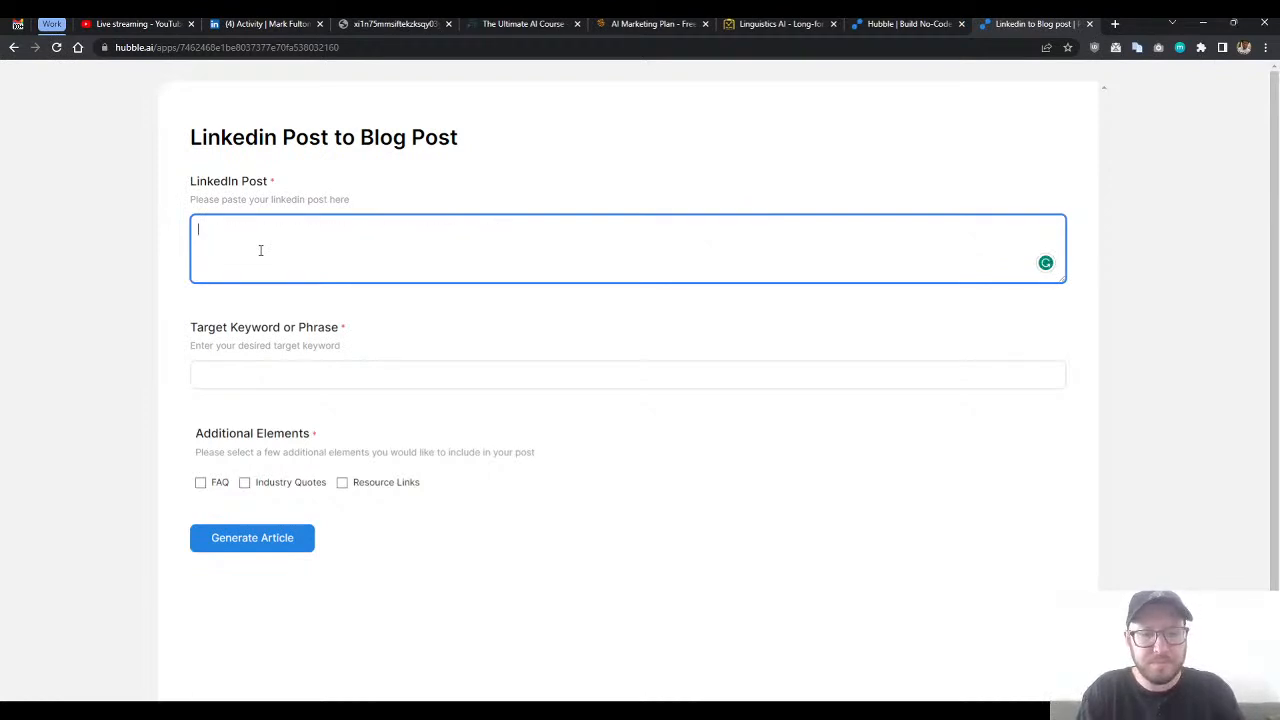
key(ctrl+v)
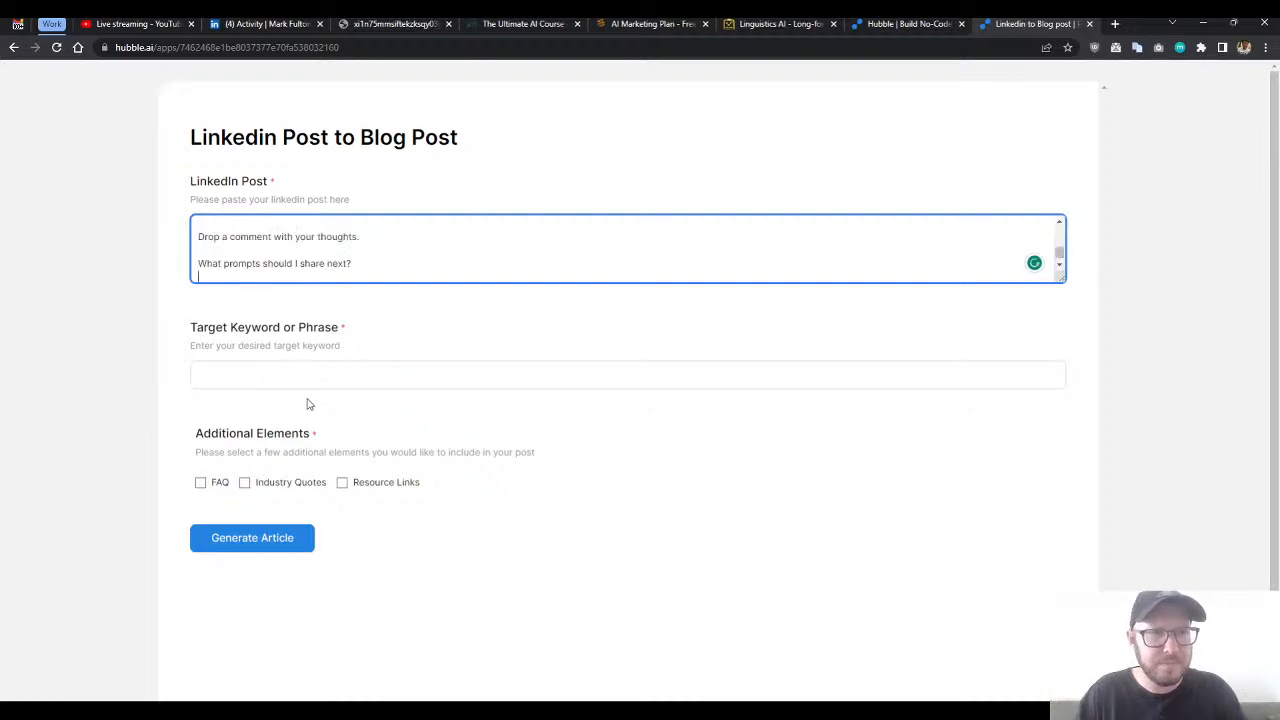
- Set the Target Keyword or Phrase to "cold email personalization"
drag(382, 262, 362, 208)
click(357, 200)
click(337, 246)
scroll(376, 250, down, 1)
scroll(372, 251, down, 5)
click(289, 327)
click(302, 366)
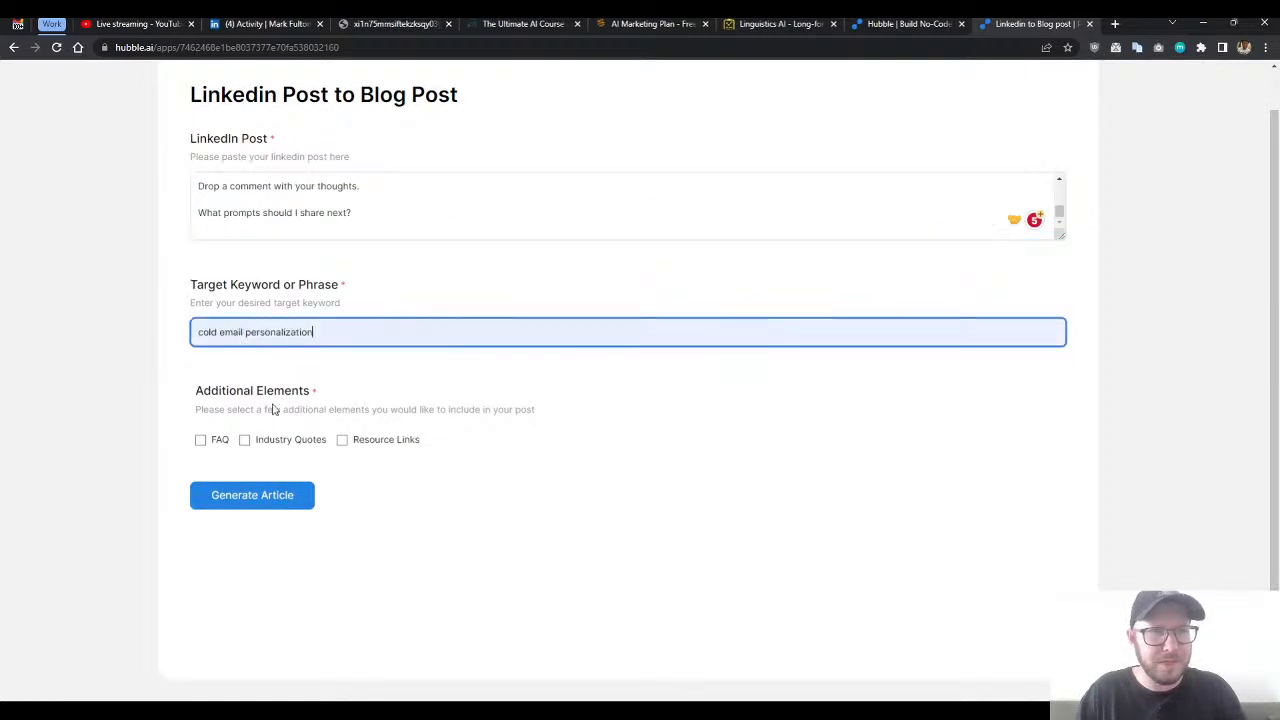
- Include FAQ as the additional element and generate the article
click(212, 444)
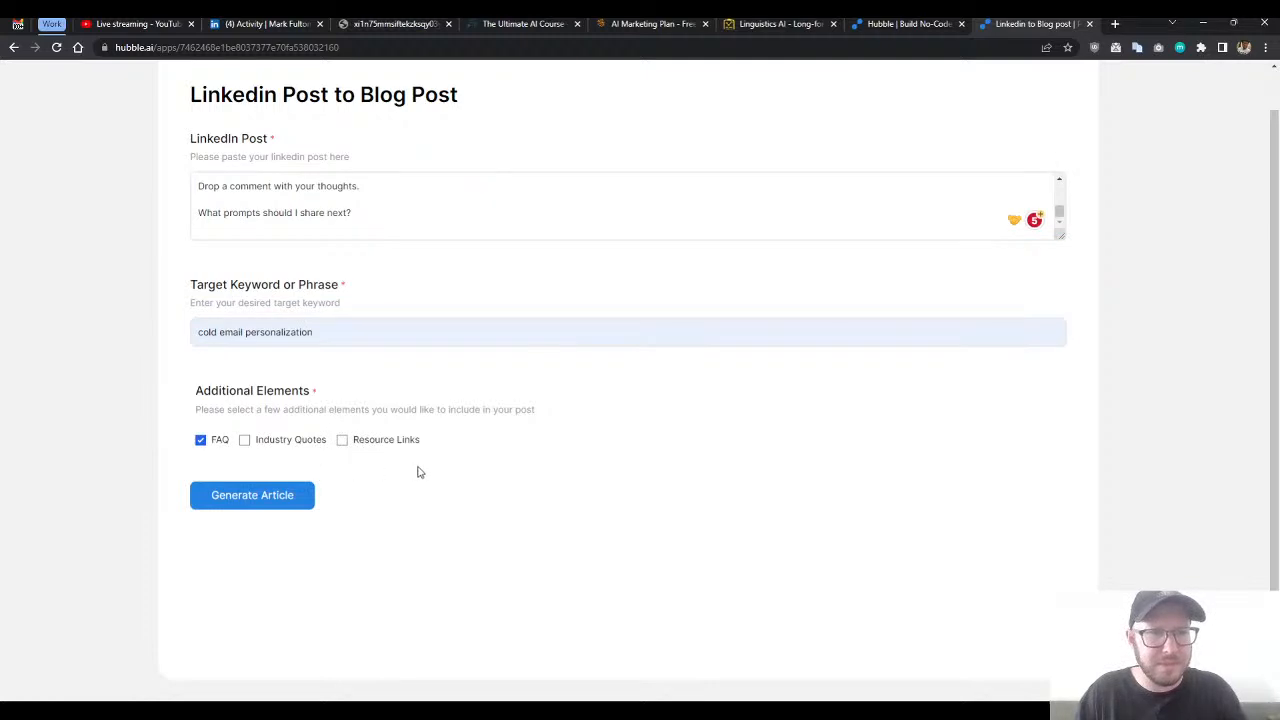
click(238, 505)
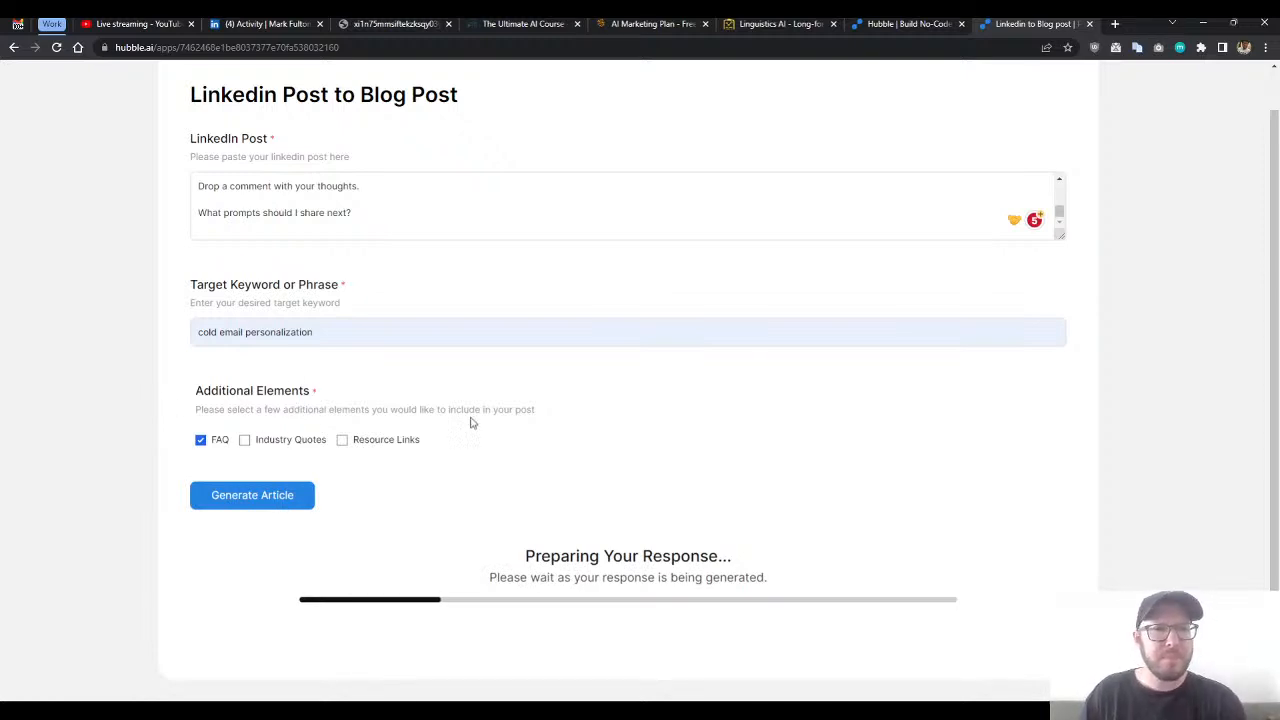
- Return to the workflow editor, dismiss the share dialog and review both prompts, checking the live form's generation progress
click(893, 24)
click(785, 247)
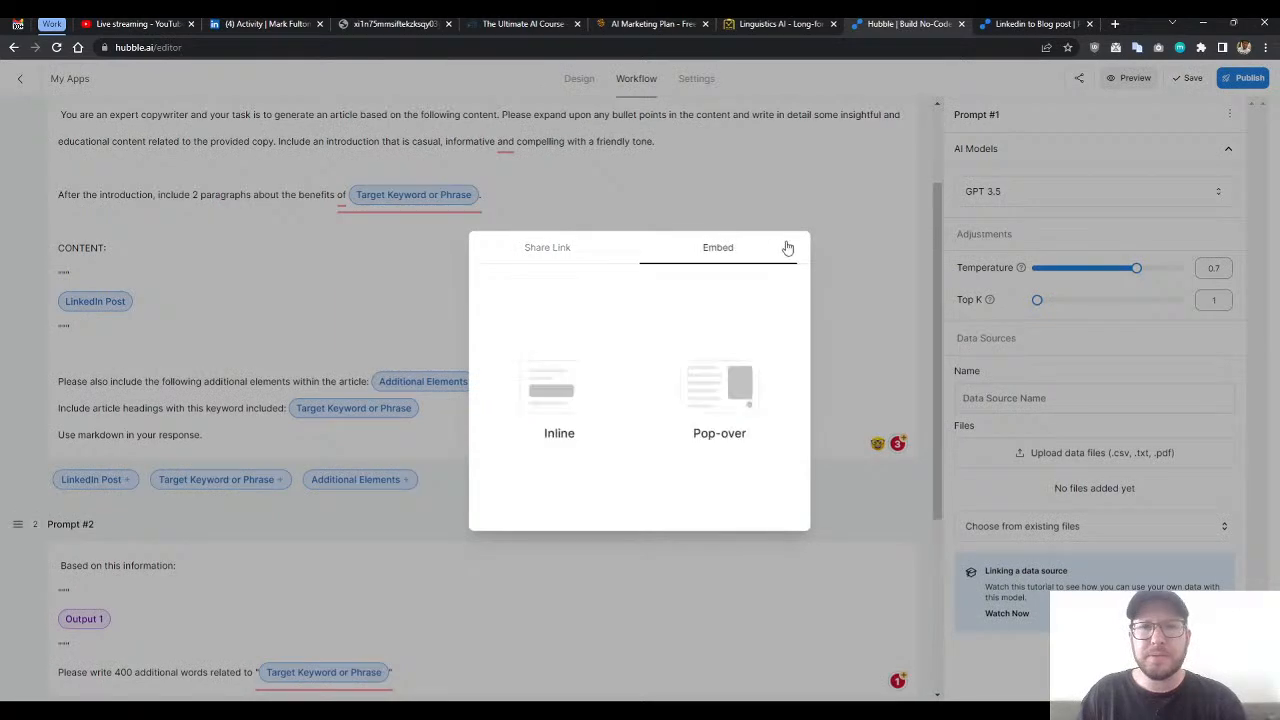
click(778, 196)
scroll(569, 345, down, 5)
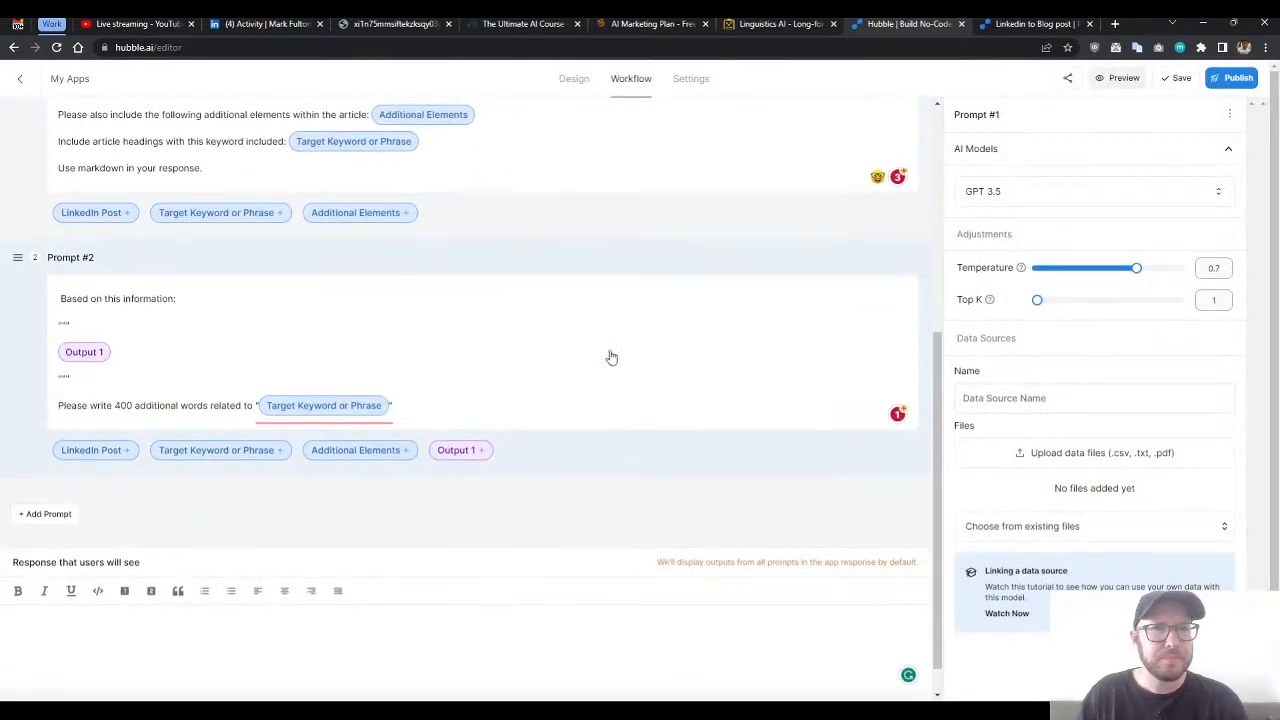
scroll(608, 357, up, 1)
click(999, 22)
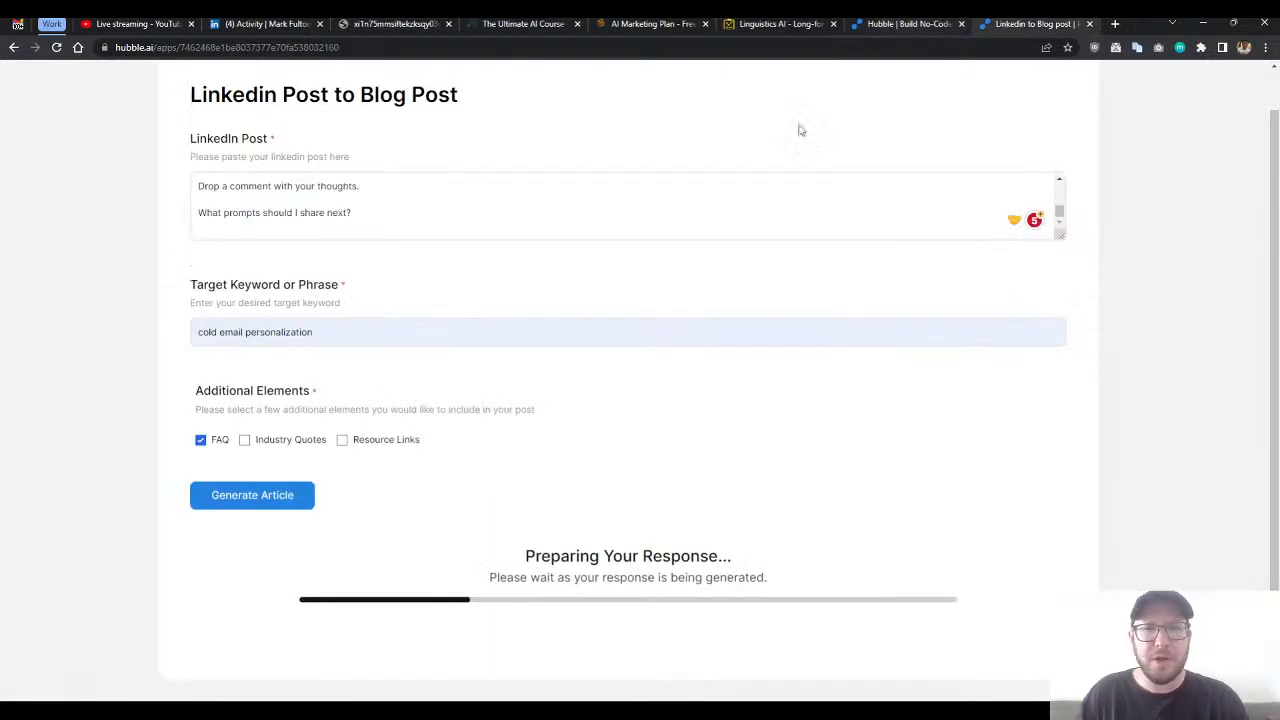
click(895, 23)
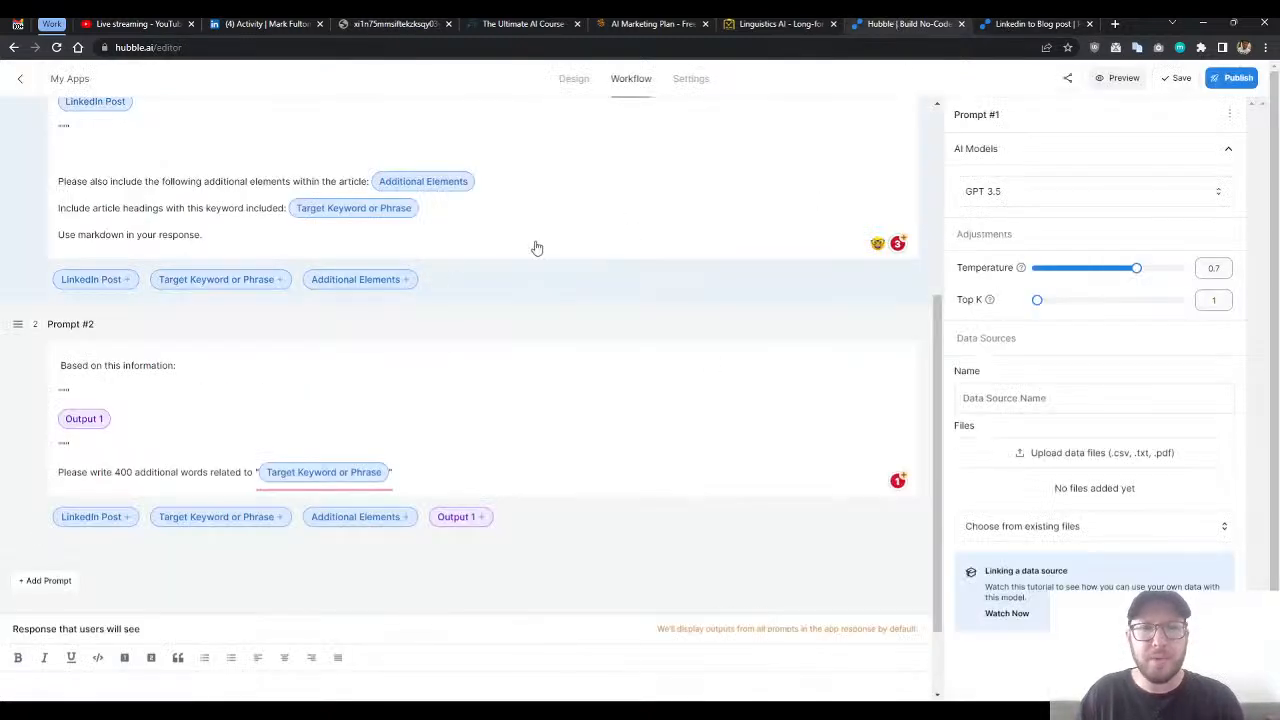
scroll(546, 243, up, 1)
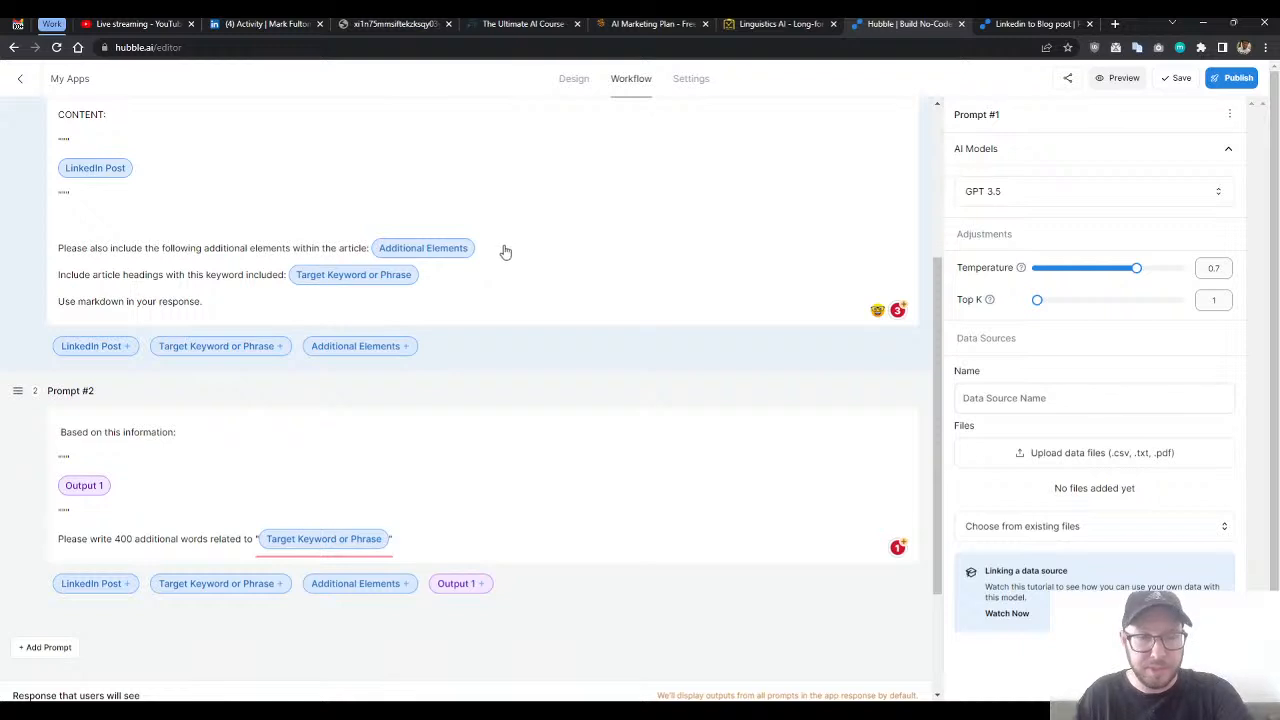
scroll(463, 331, up, 1)
scroll(440, 360, down, 2)
scroll(431, 383, down, 1)
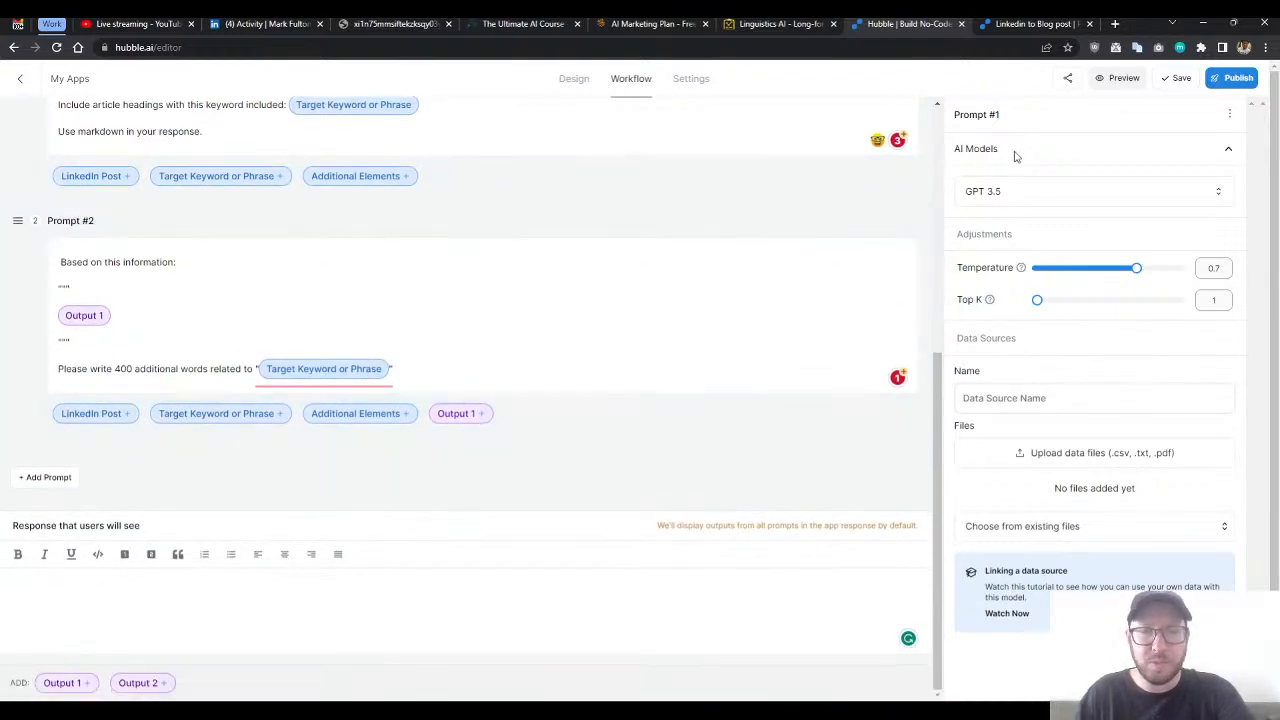
click(1035, 23)
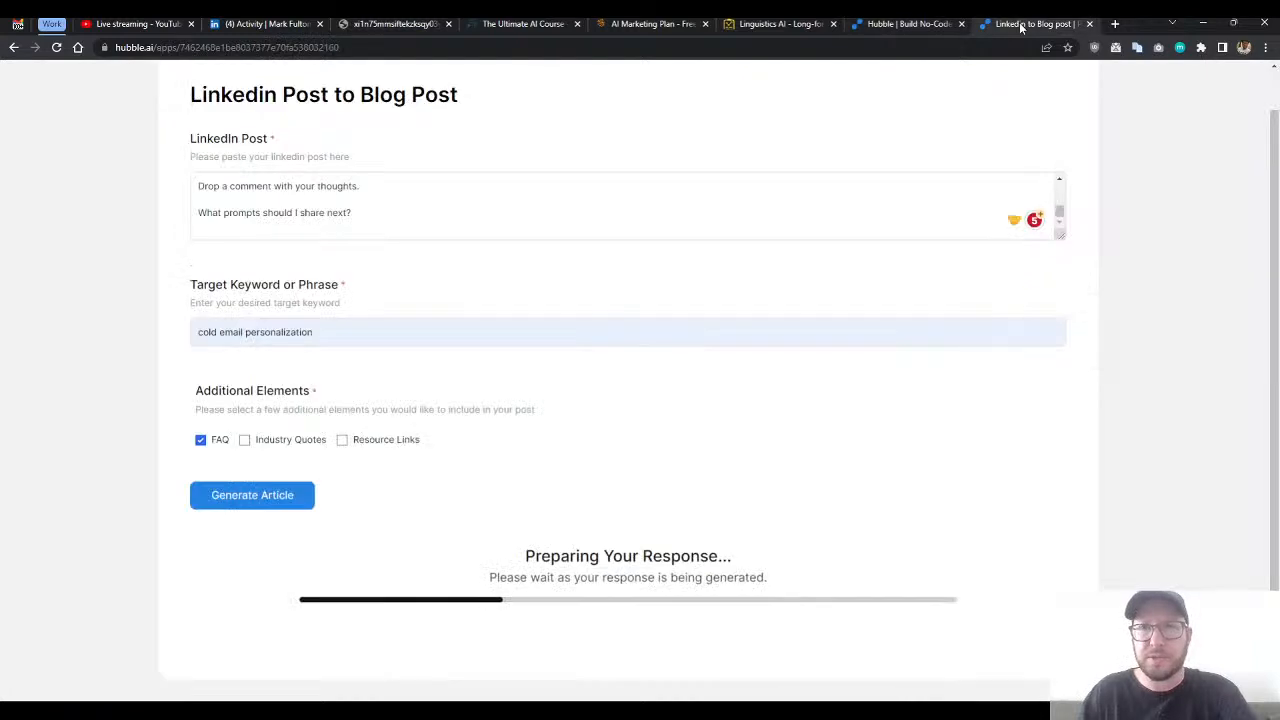
- Add the separate line "Use markdown." at the end of Prompt #2 in the workflow editor, and save and publish the app
click(905, 24)
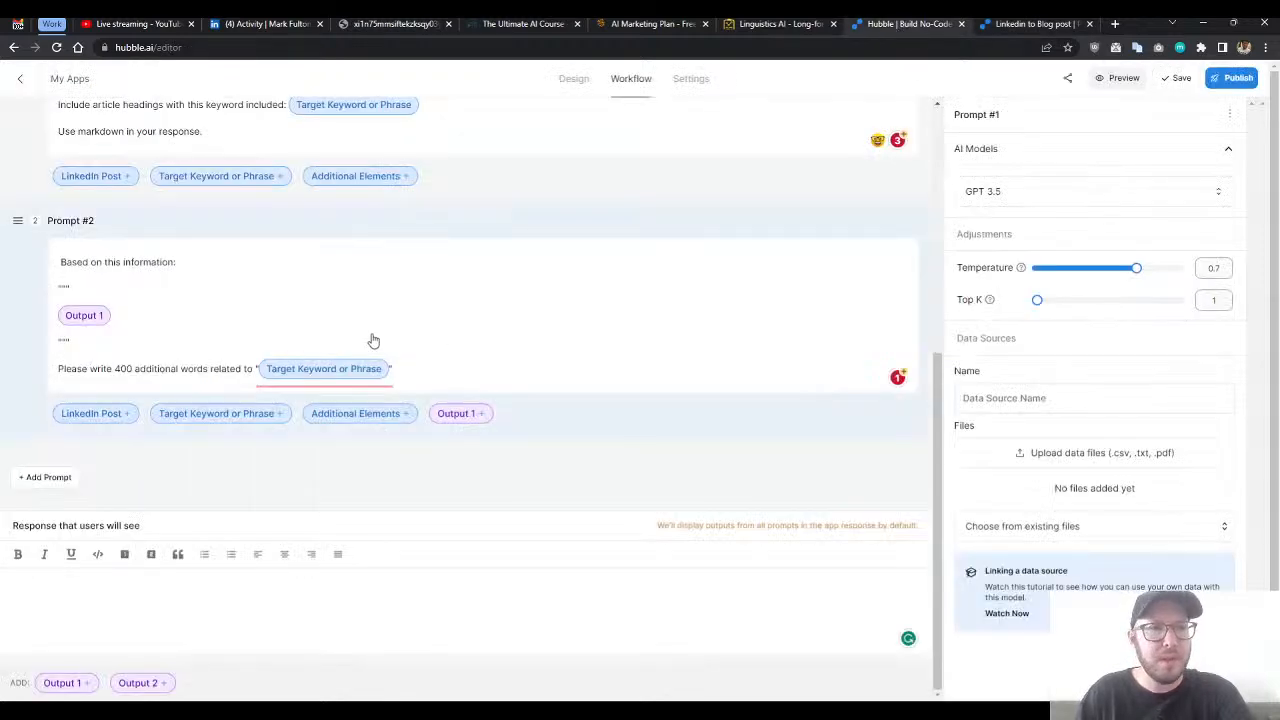
text(.)
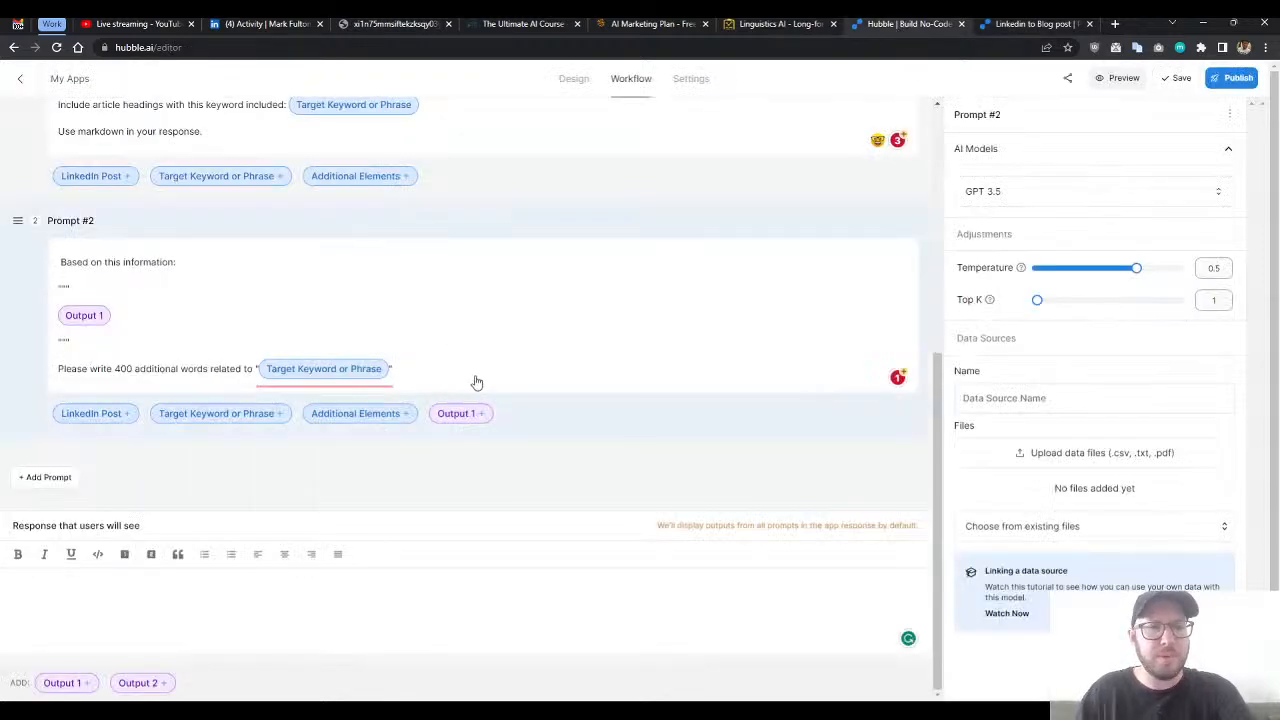
key(Return)
key(Return)
text(Use markdown.)
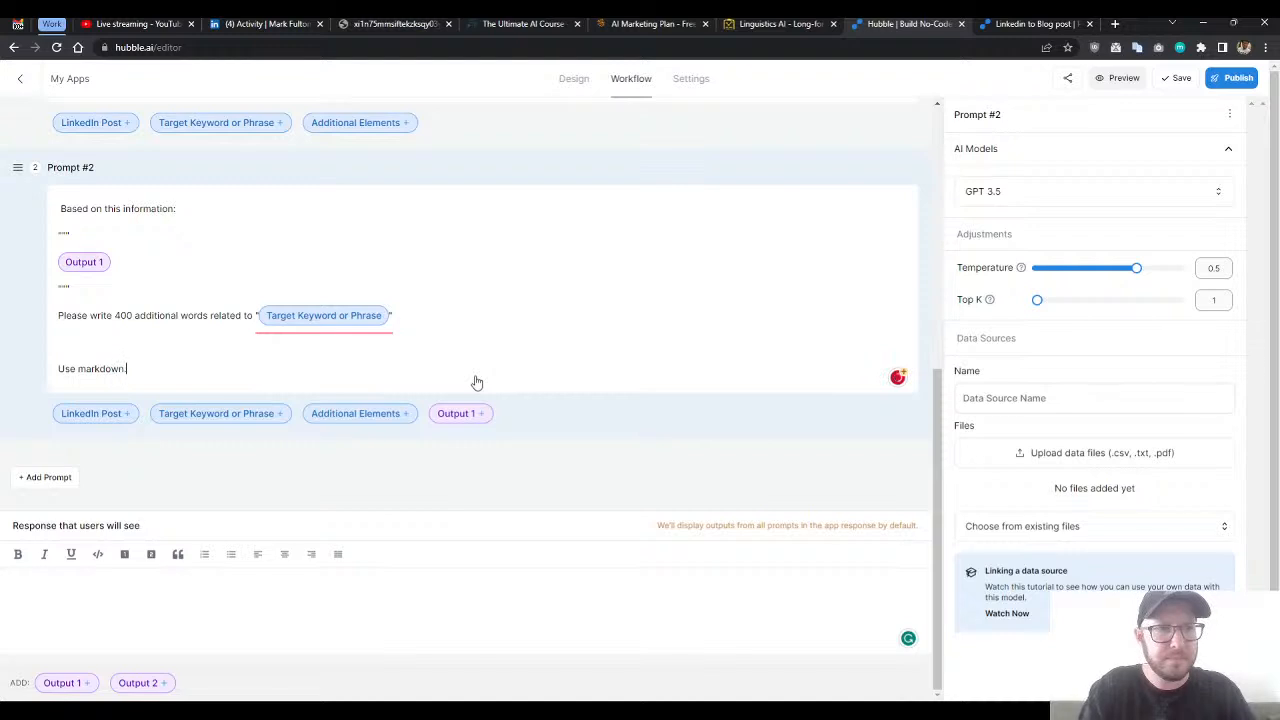
click(477, 316)
scroll(546, 323, up, 1)
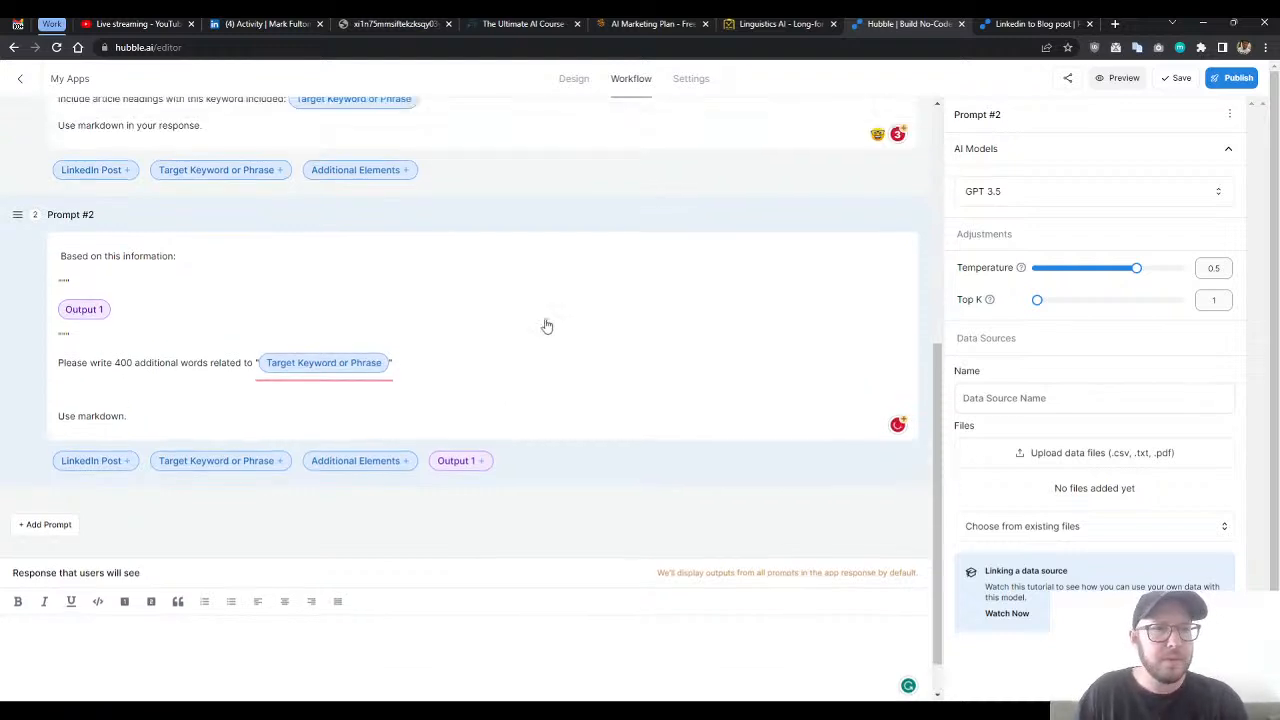
click(1180, 80)
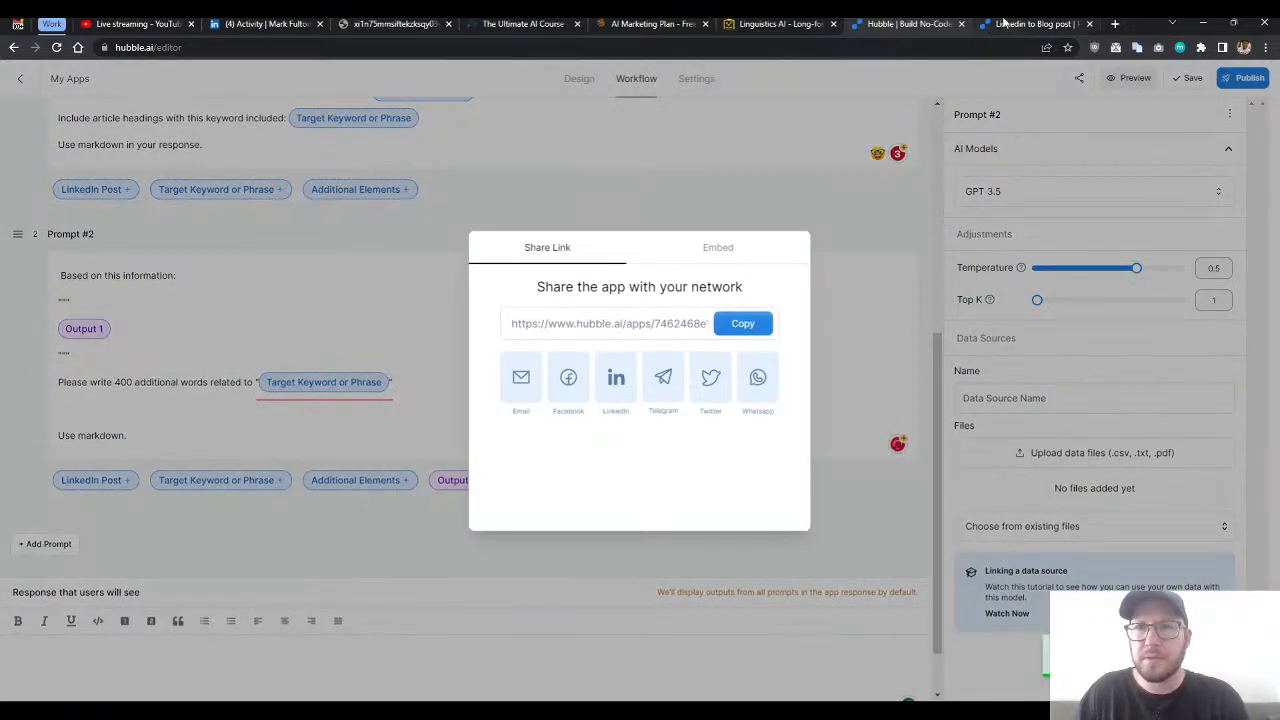
- Check the live form's generation progress, dismiss the editor's share dialog and look over Prompt #1 and Prompt #2 while waiting
click(1008, 27)
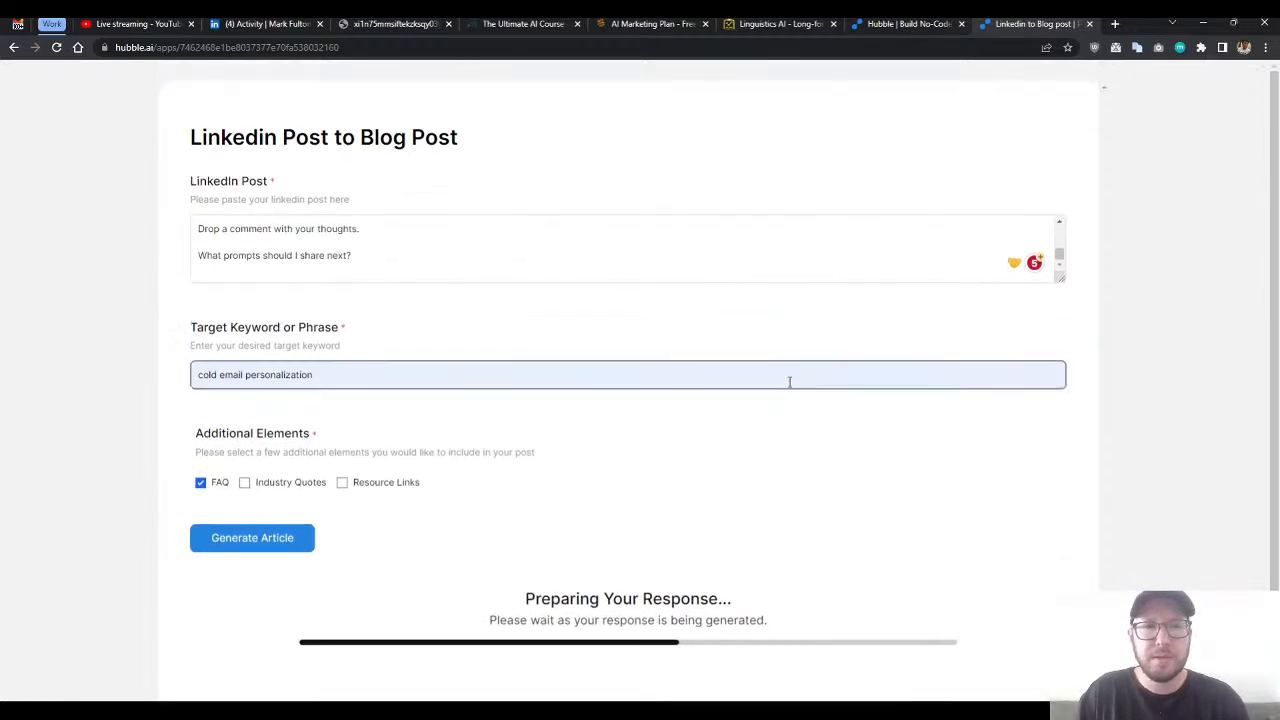
click(896, 24)
click(893, 140)
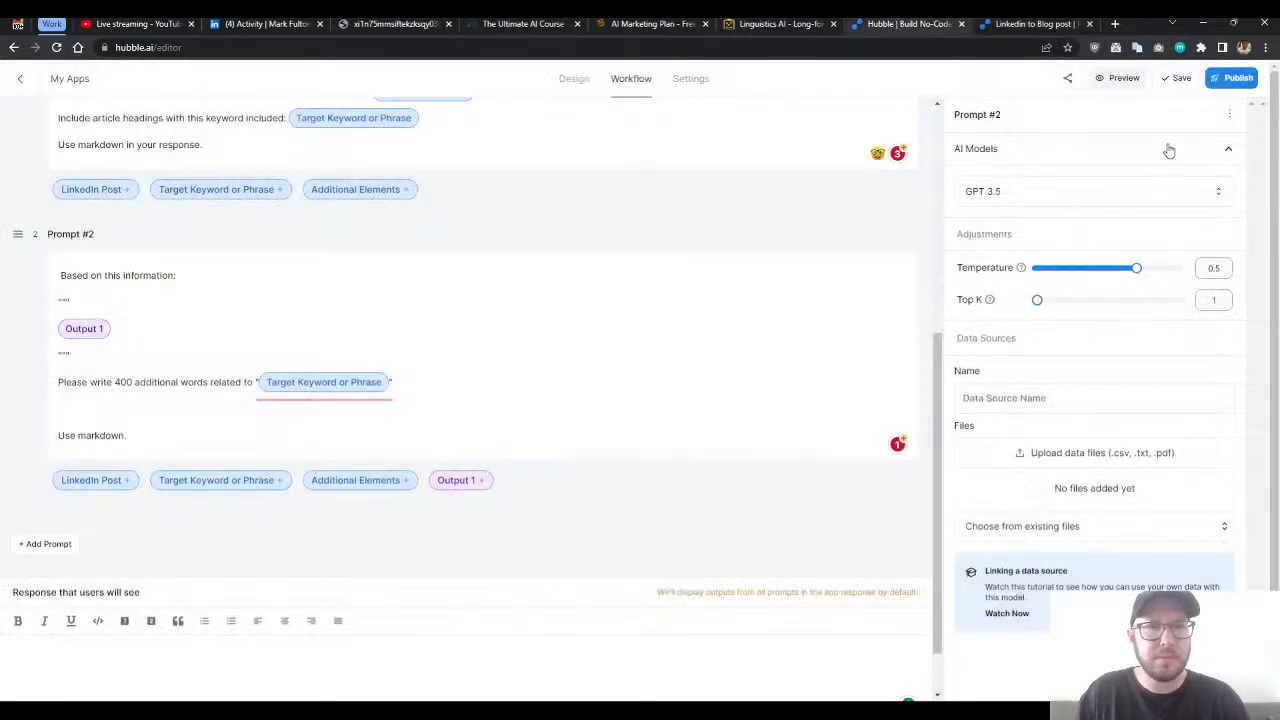
scroll(399, 236, up, 3)
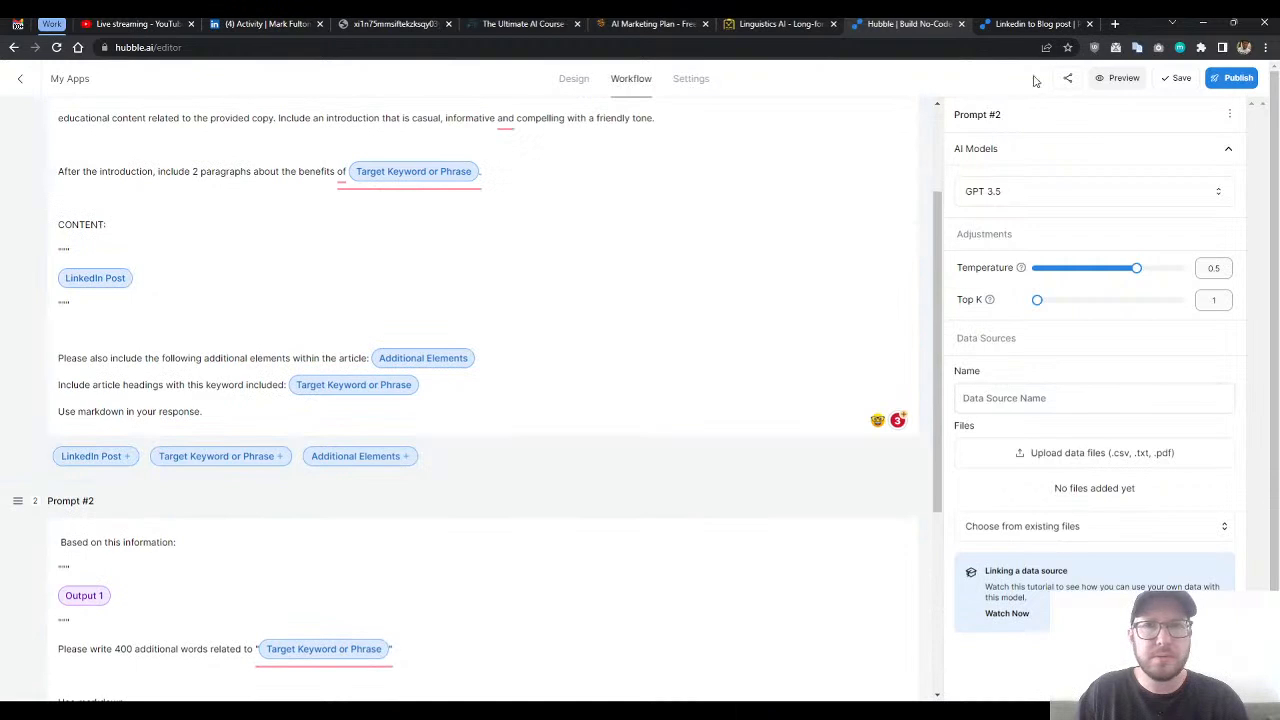
click(1028, 23)
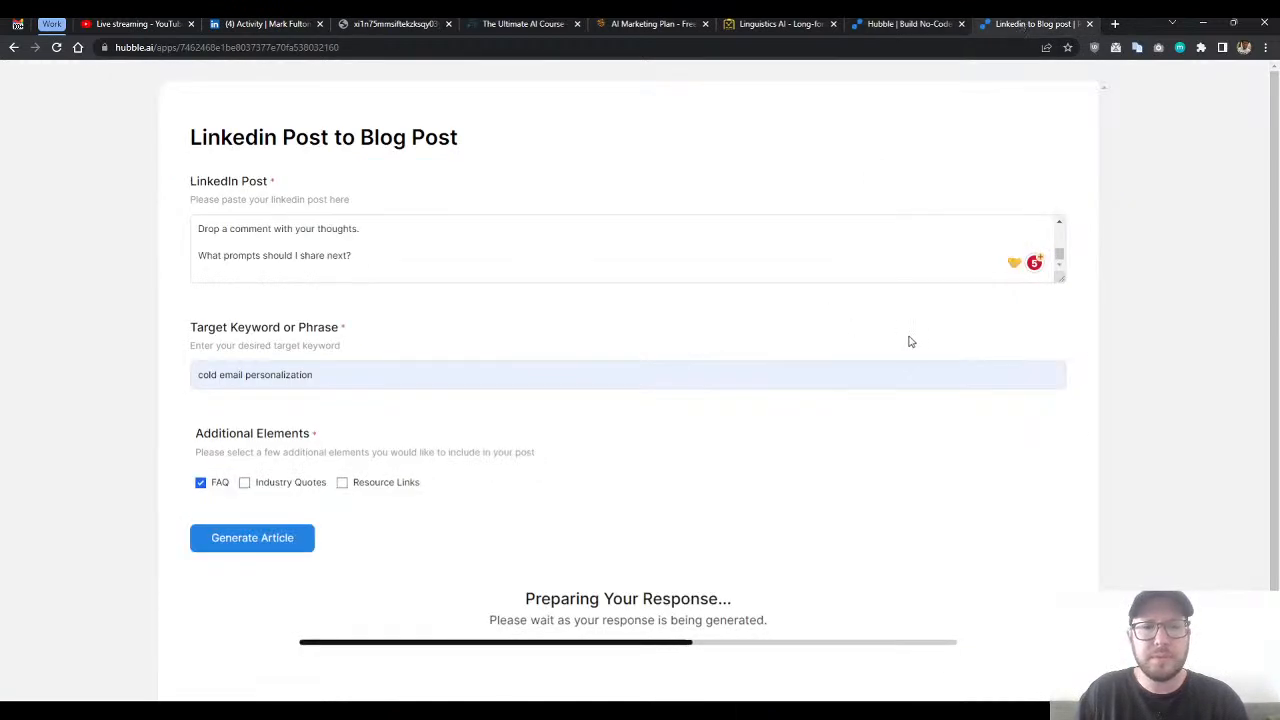
scroll(745, 367, down, 1)
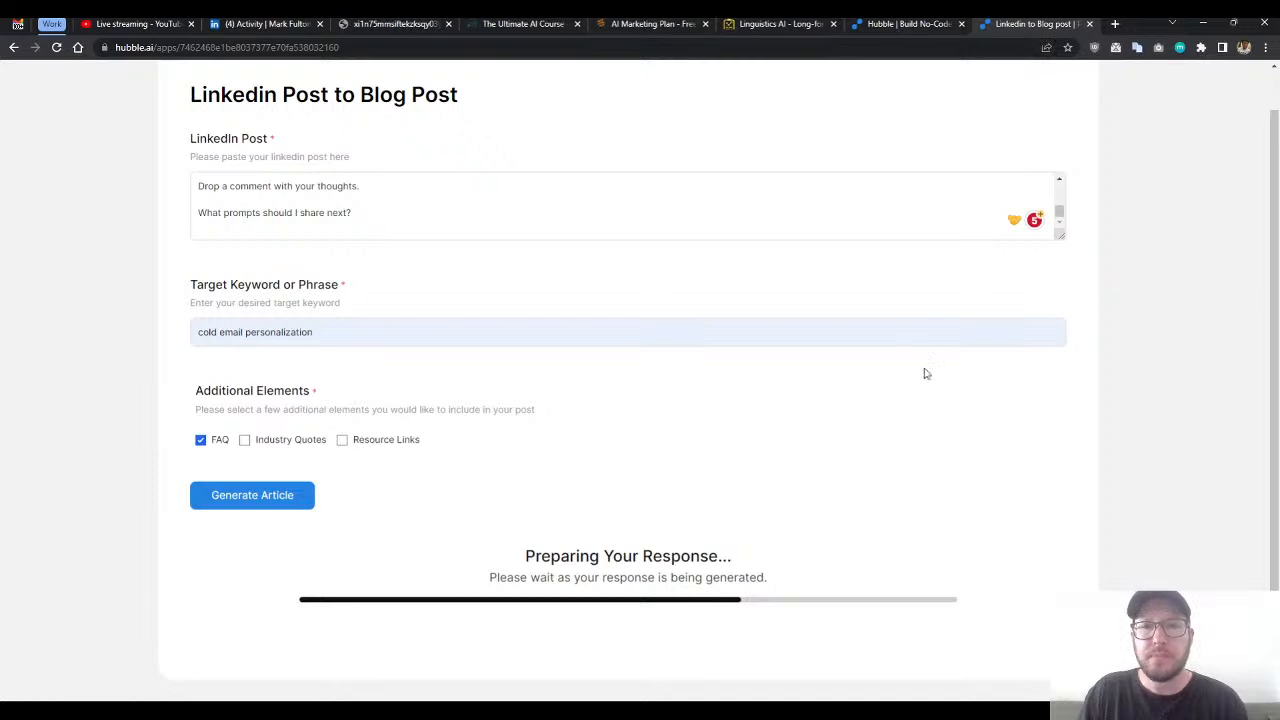
scroll(931, 389, up, 1)
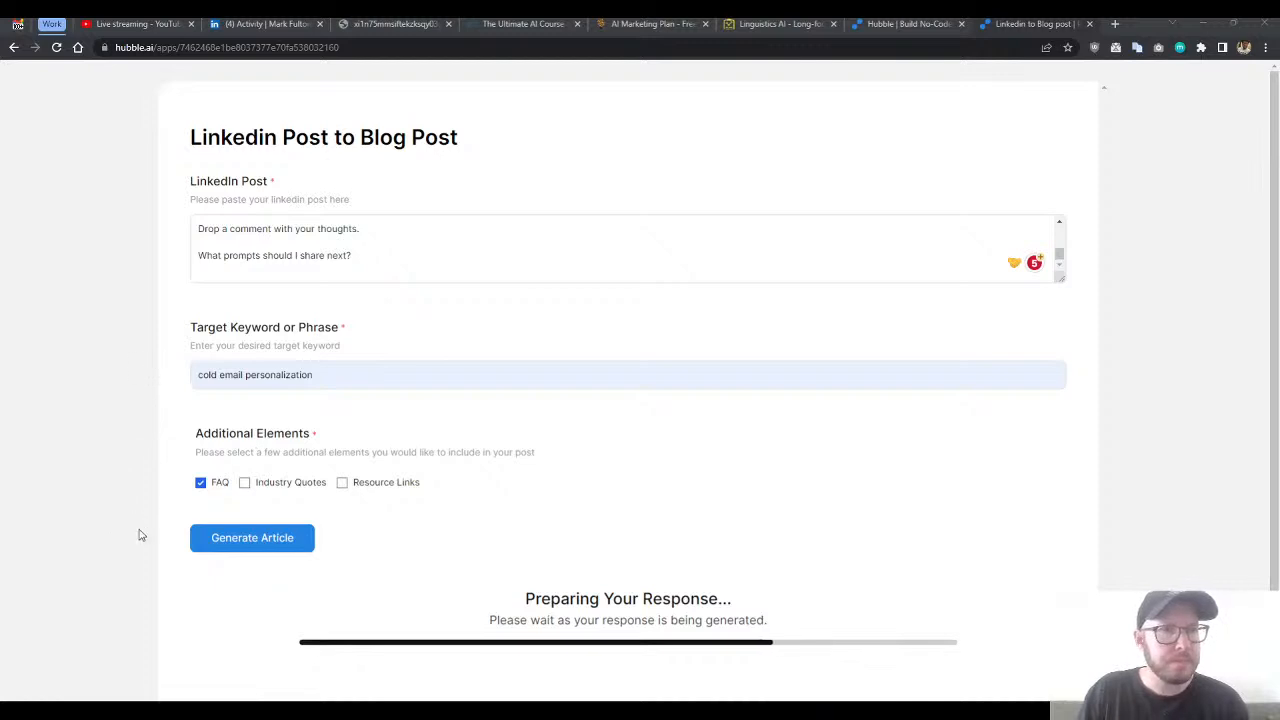
scroll(470, 310, down, 1)
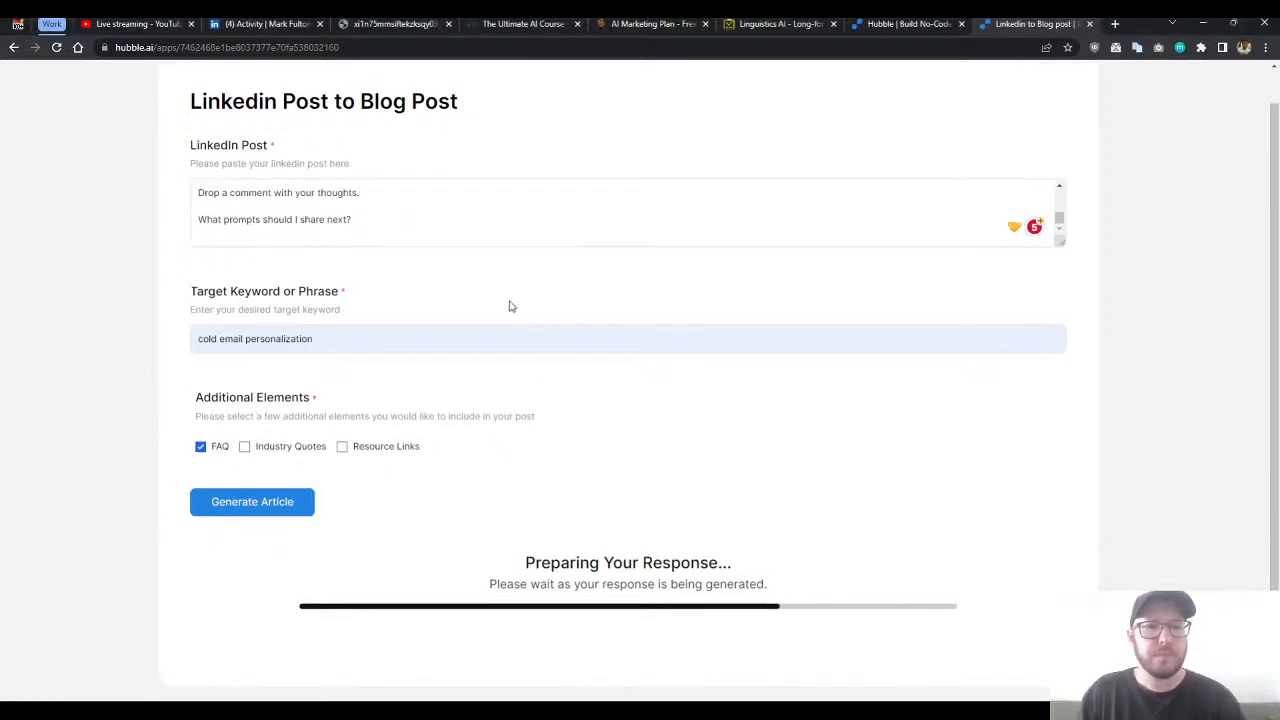
- View the app's title and description settings in the editor and look over its form design
click(910, 24)
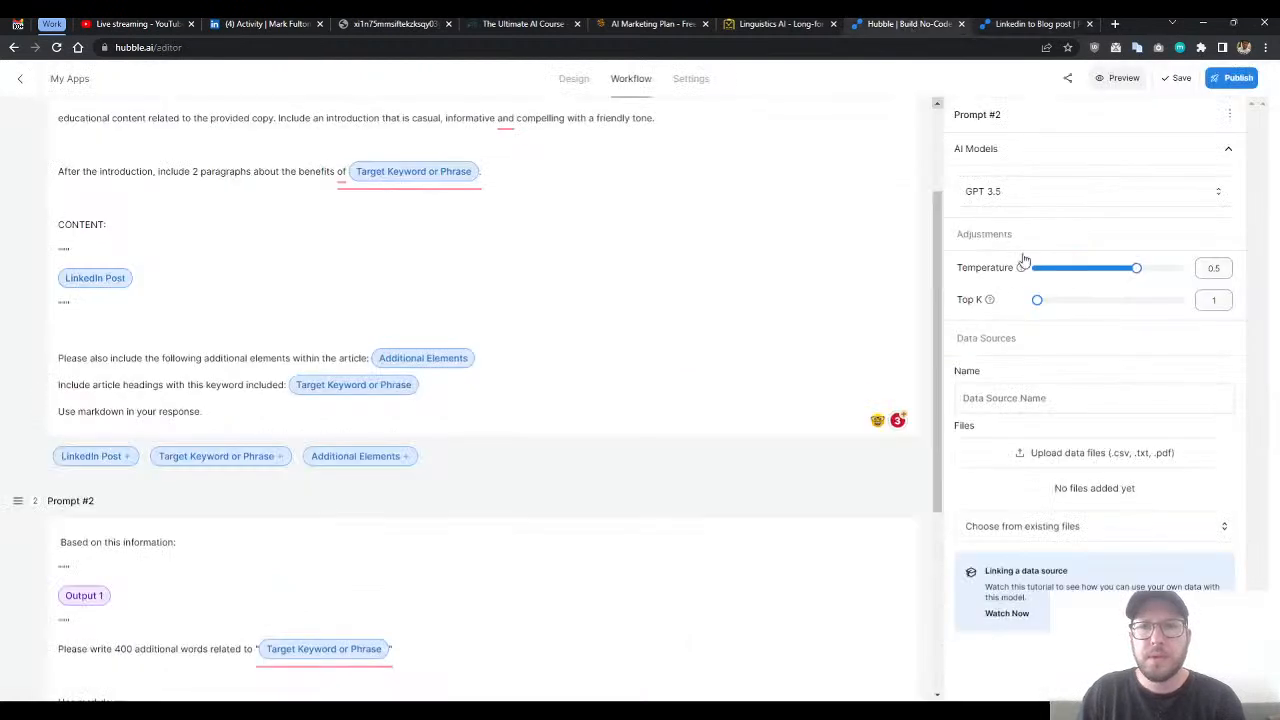
click(690, 80)
click(580, 80)
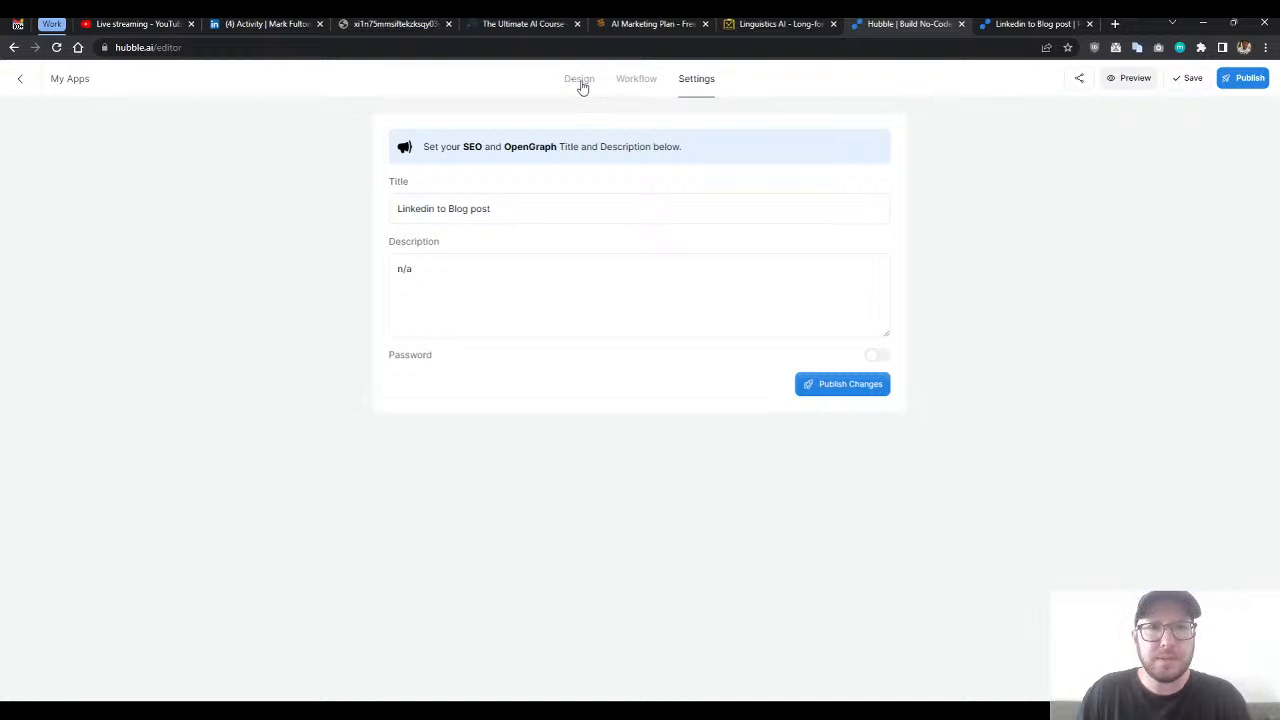
scroll(450, 380, down, 2)
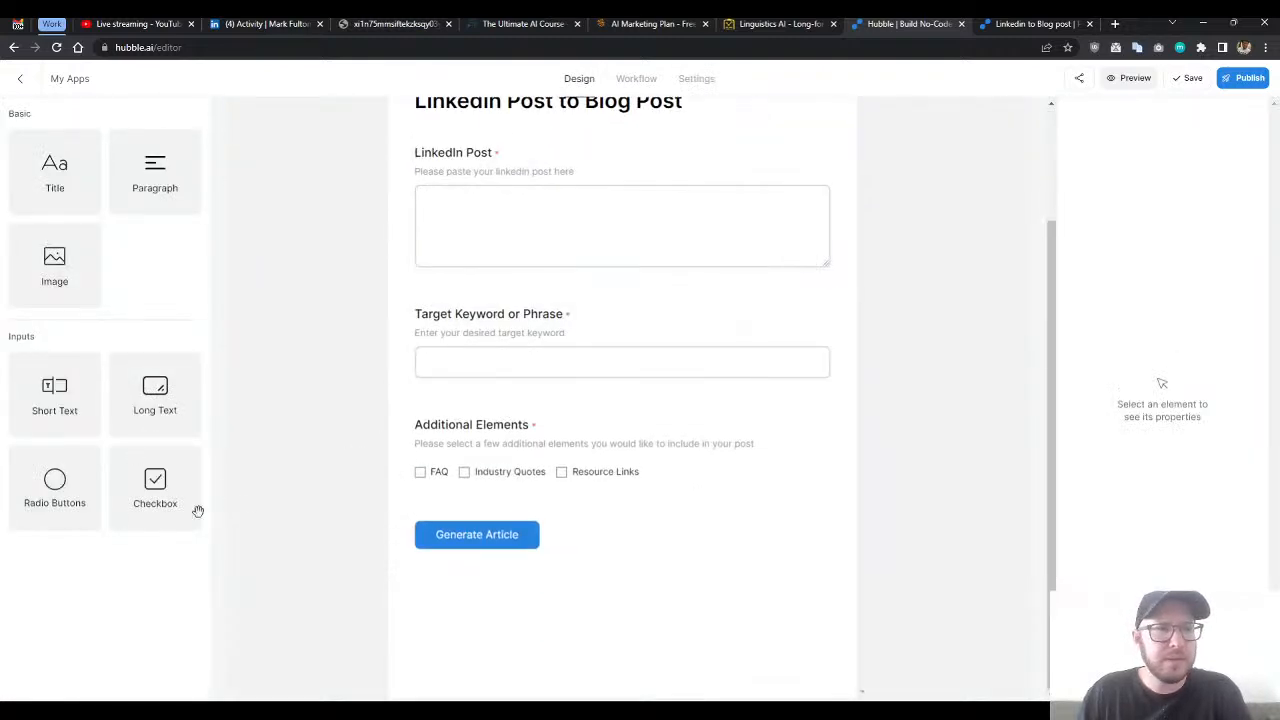
scroll(246, 477, up, 2)
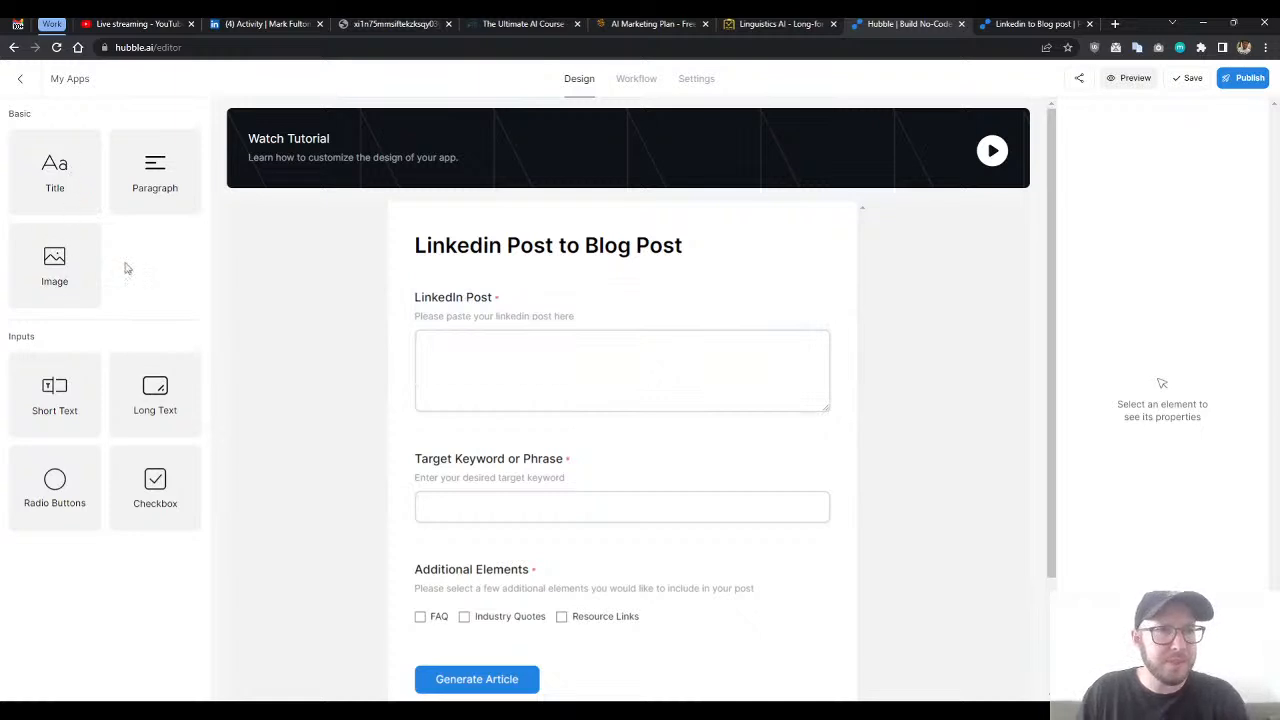
- Try a sample Paragraph element beneath the form title, view its settings and delete it
drag(160, 183, 506, 268)
click(640, 286)
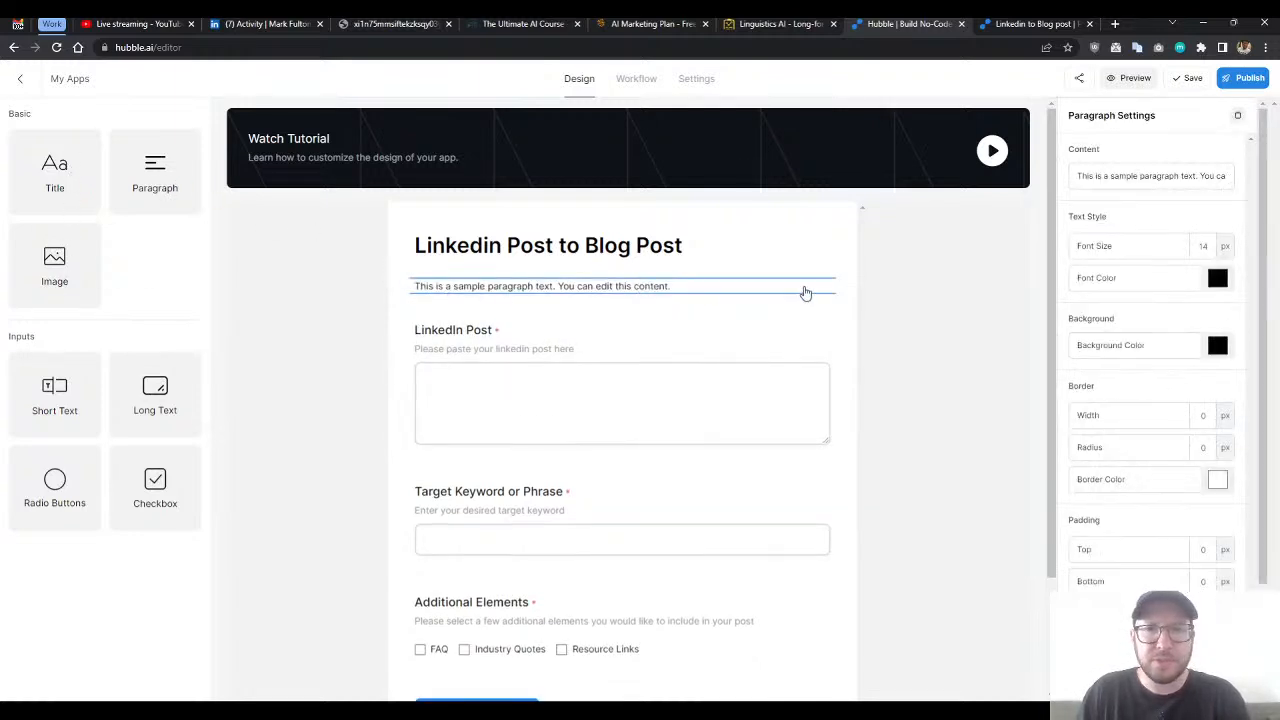
click(663, 286)
click(636, 321)
click(613, 288)
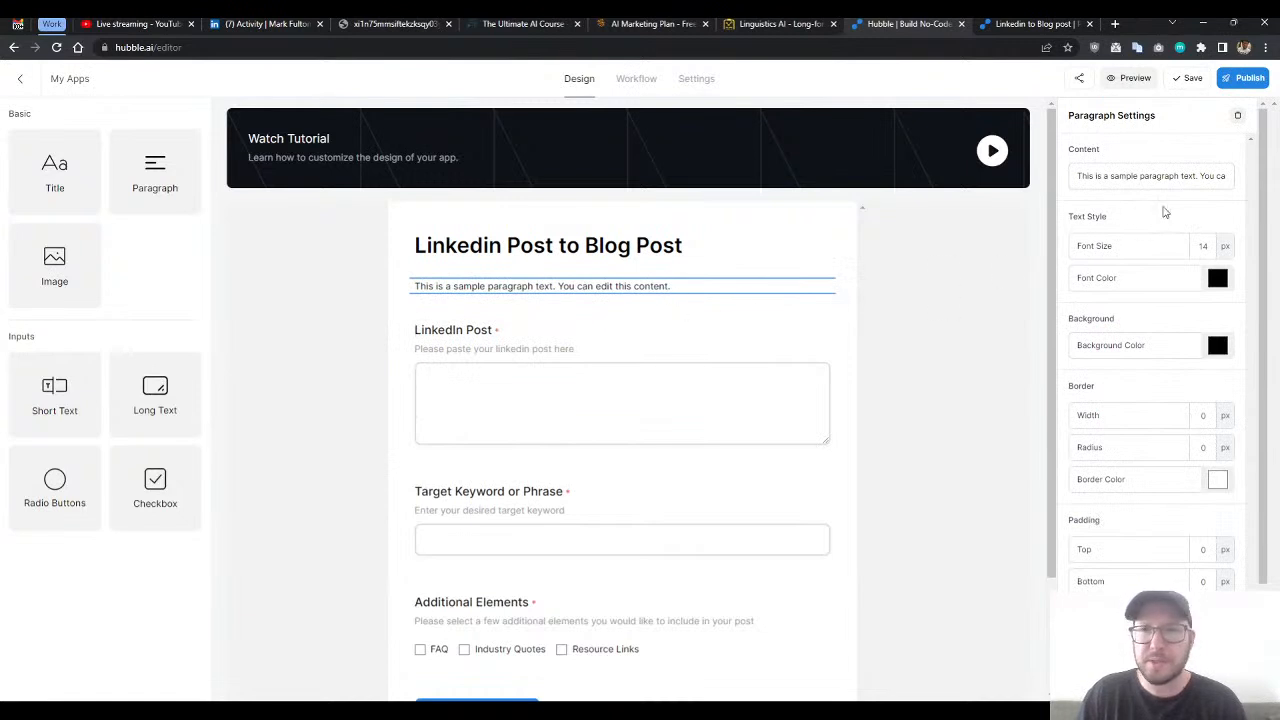
click(1239, 121)
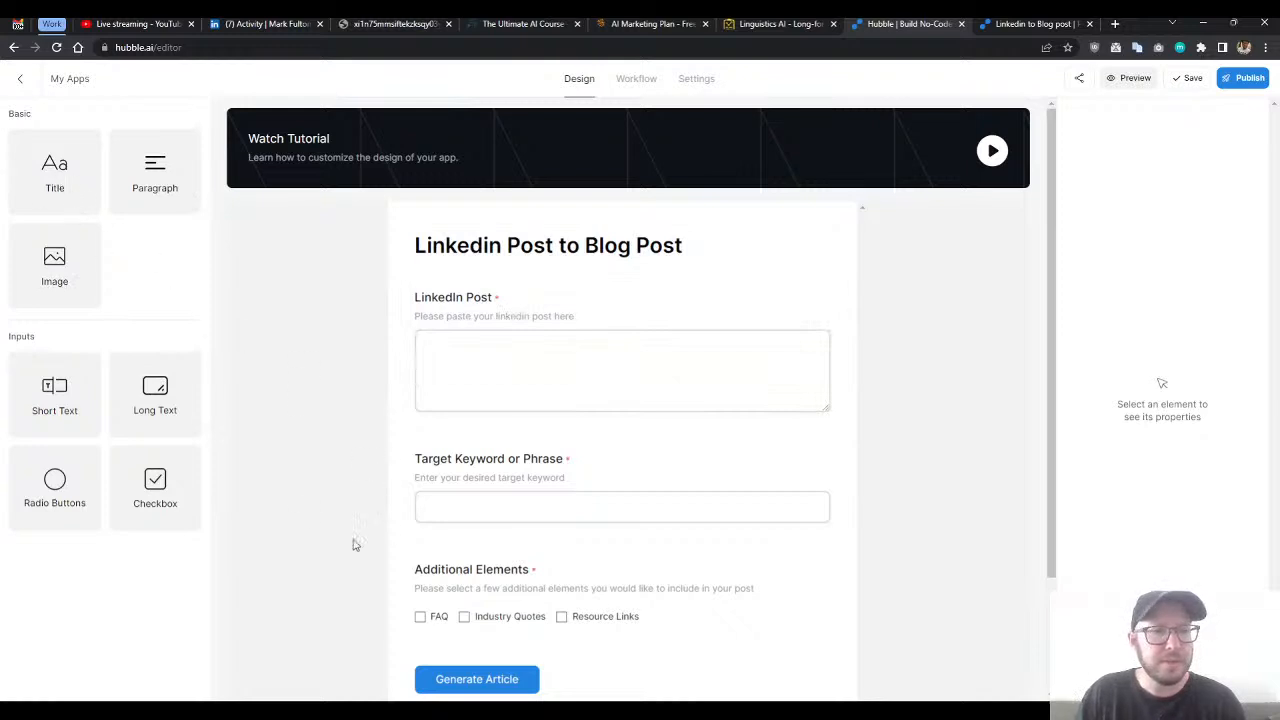
- Switch to the live form and examine the generated cold email personalization article for the benefits paragraphs
scroll(640, 545, down, 2)
scroll(670, 515, up, 2)
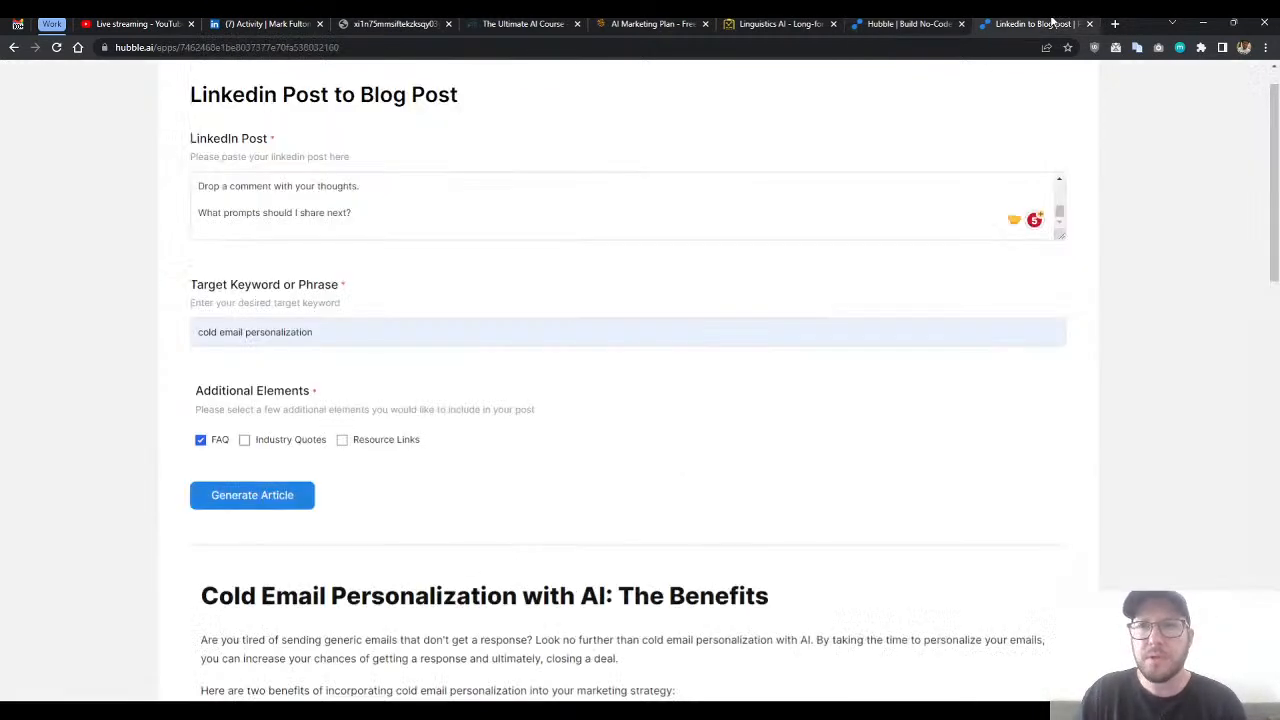
scroll(969, 306, down, 3)
drag(1275, 235, 1249, 278)
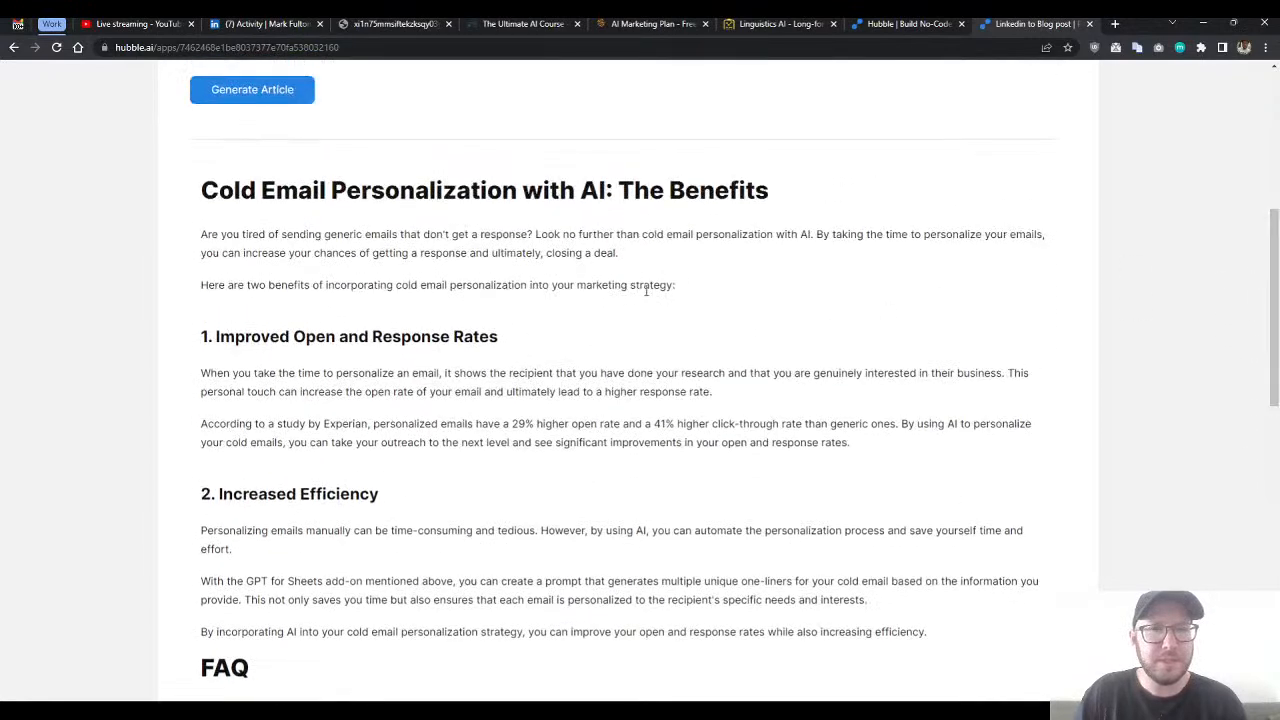
- Read through the introduction and the two numbered benefits sections of the generated cold email personalization article
scroll(625, 349, up, 1)
scroll(590, 337, down, 1)
drag(243, 234, 526, 326)
click(540, 334)
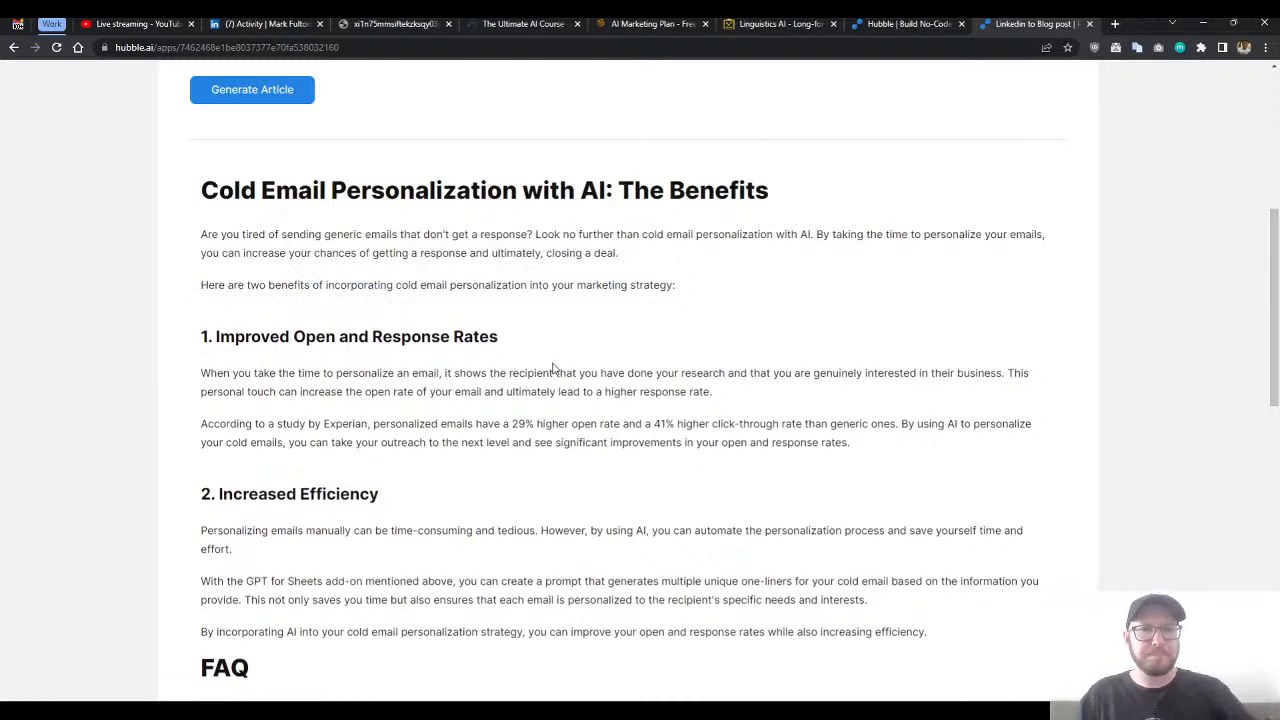
scroll(540, 350, down, 1)
drag(226, 183, 329, 223)
scroll(337, 157, down, 1)
click(400, 282)
drag(203, 207, 926, 498)
click(683, 531)
scroll(913, 461, down, 1)
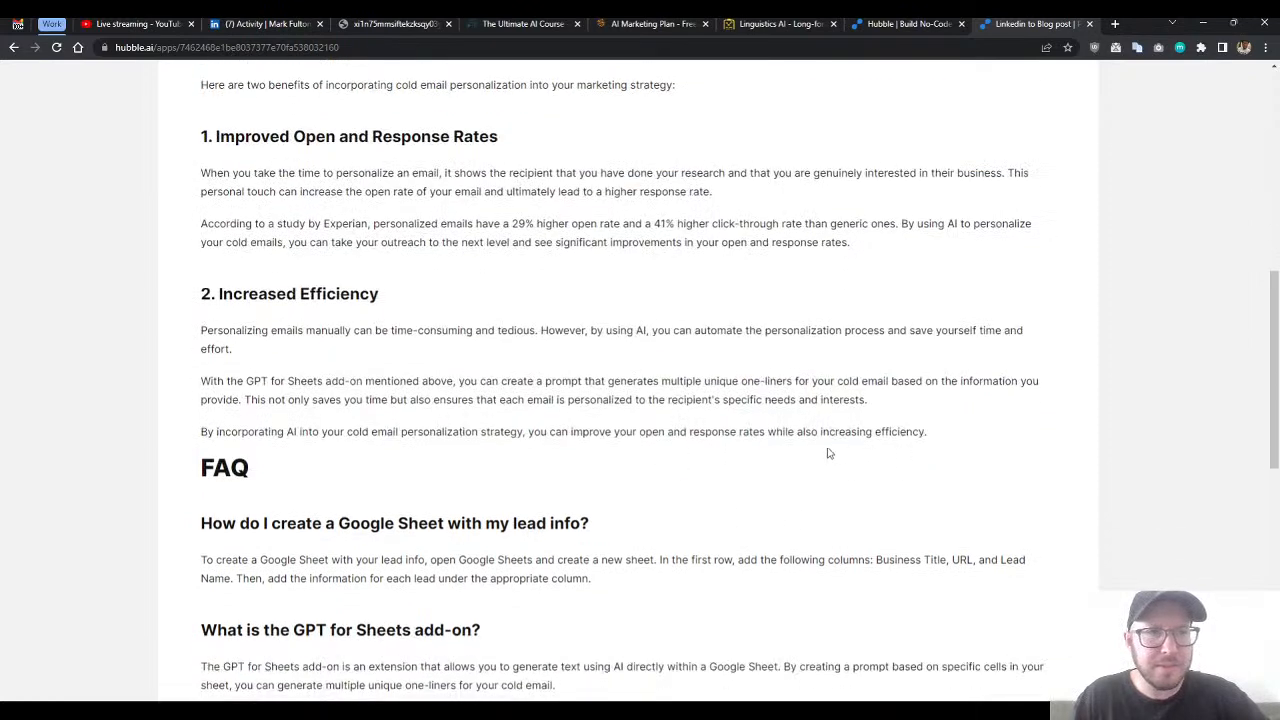
scroll(759, 430, up, 2)
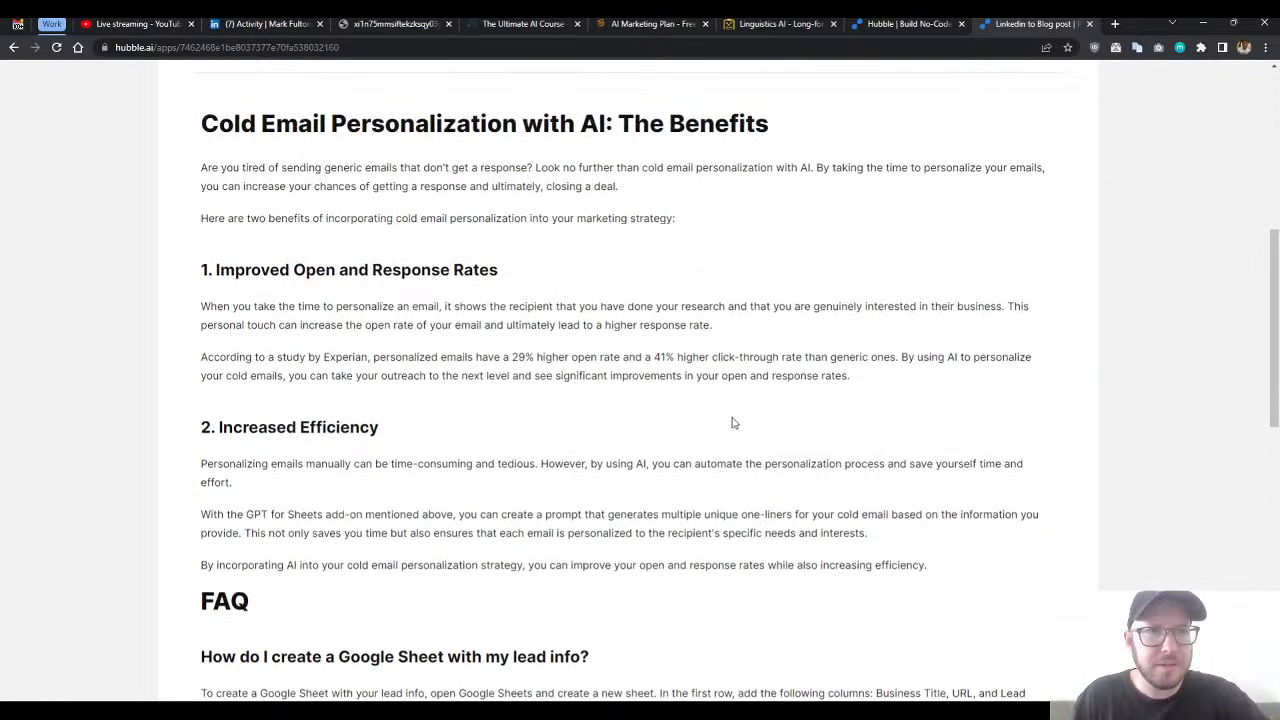
- Examine the article's FAQ section and the additional paragraphs after it, through to the conclusion
scroll(715, 444, down, 6)
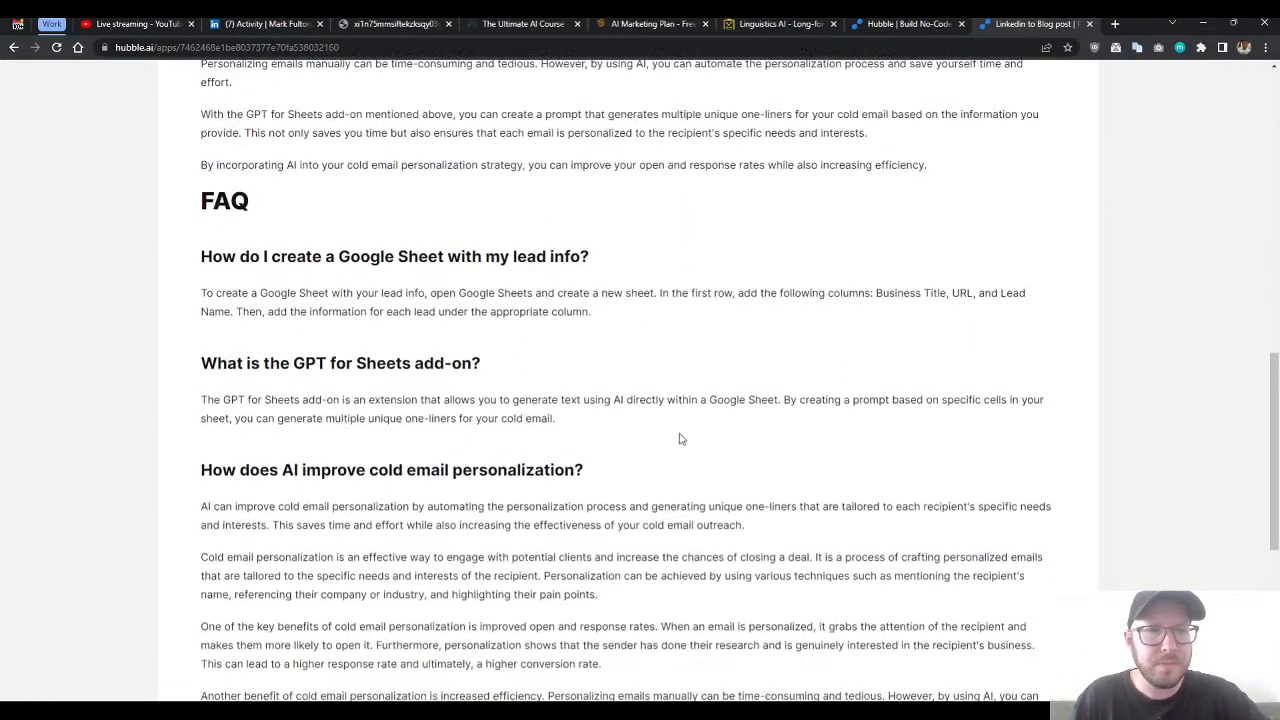
scroll(670, 439, down, 6)
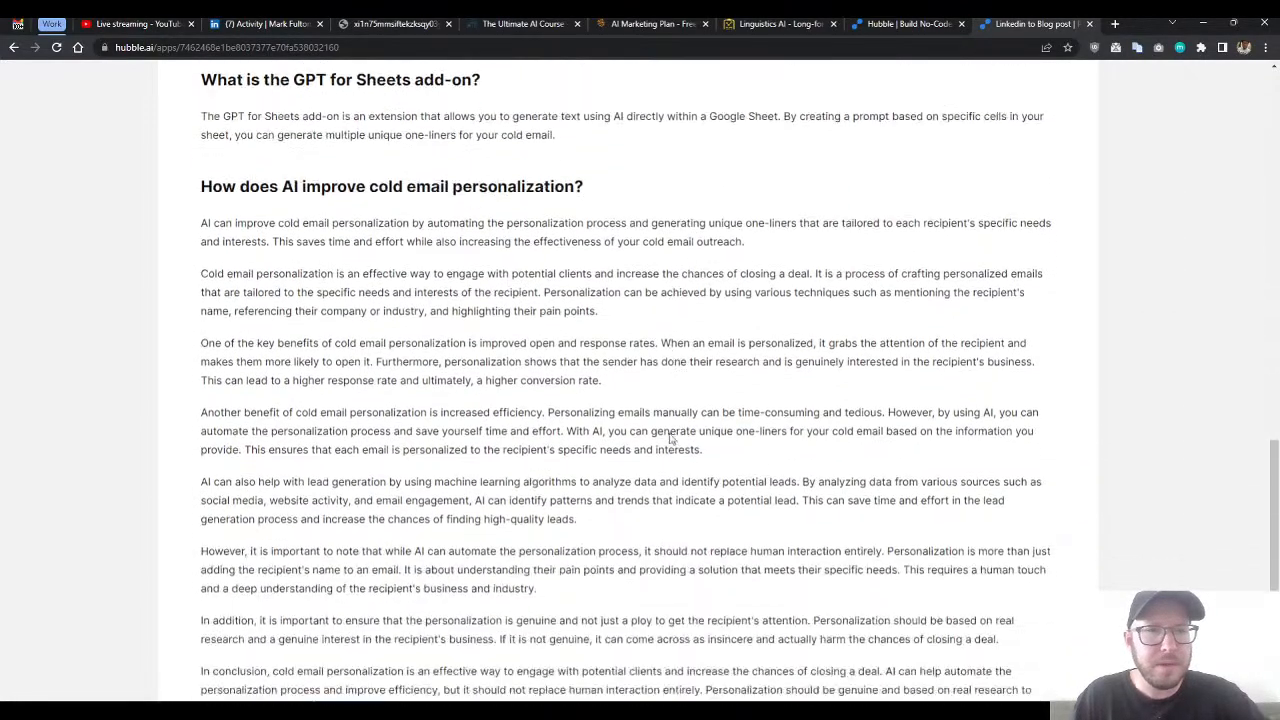
scroll(468, 367, up, 1)
drag(201, 136, 264, 175)
click(612, 663)
drag(264, 175, 829, 620)
click(220, 160)
click(700, 620)
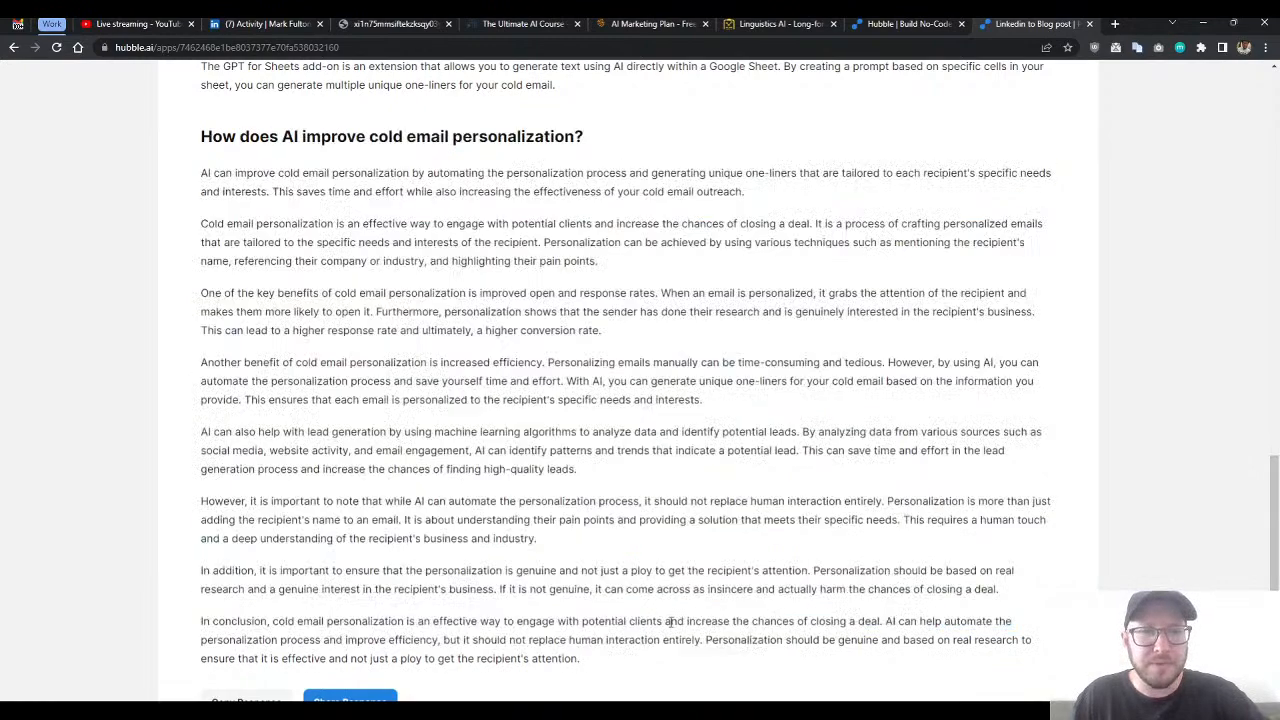
scroll(834, 528, up, 2)
scroll(716, 621, up, 4)
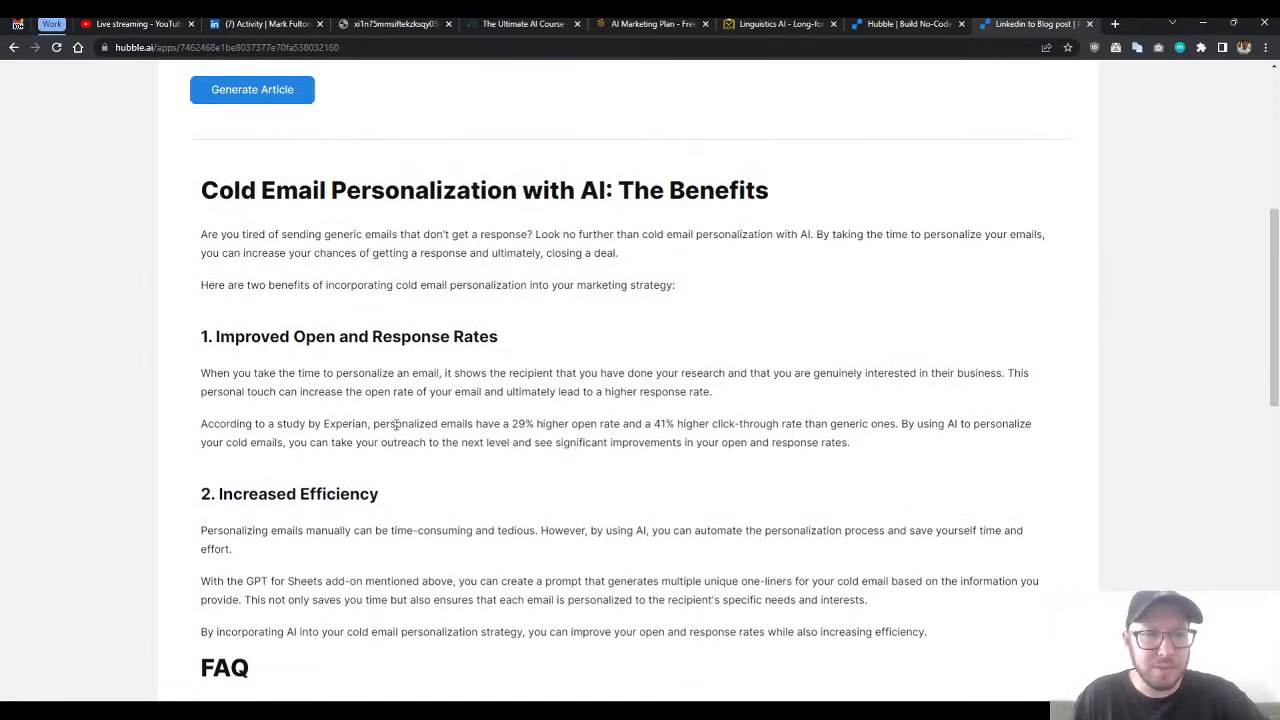
scroll(558, 378, down, 1)
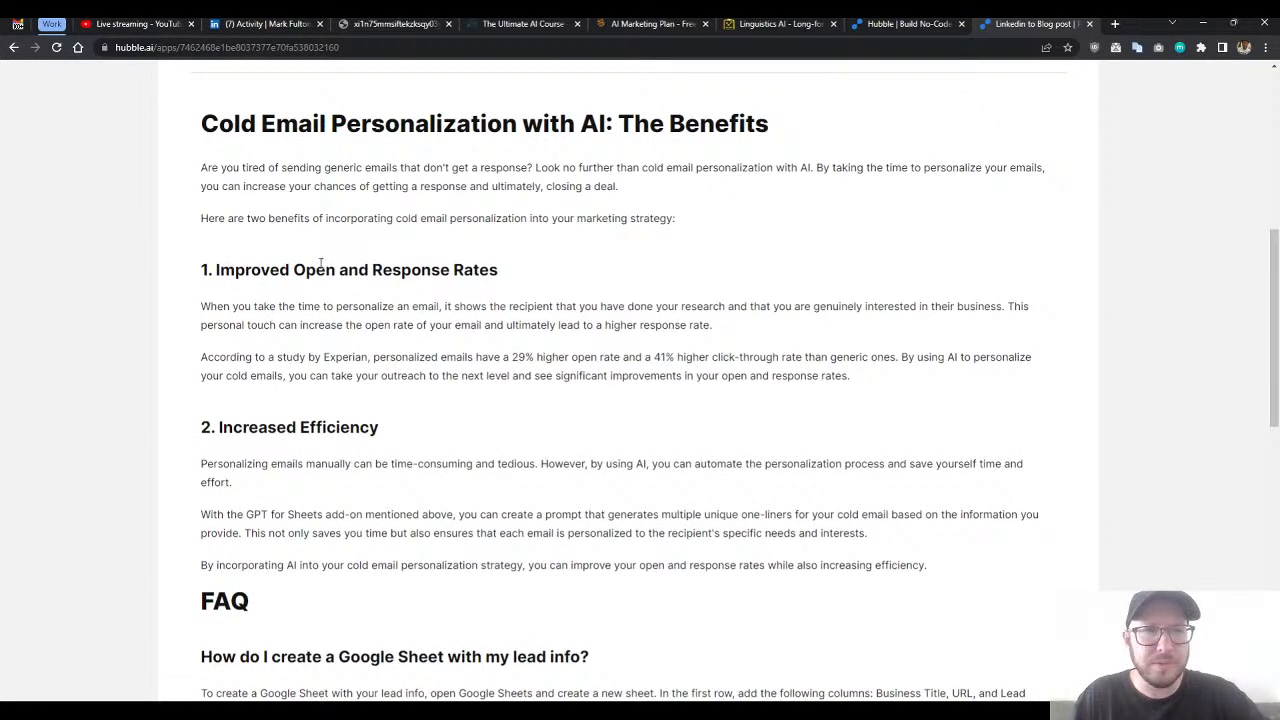
- Switch to the app editor's workflow and review Prompt #1's introduction and benefits instructions
click(860, 25)
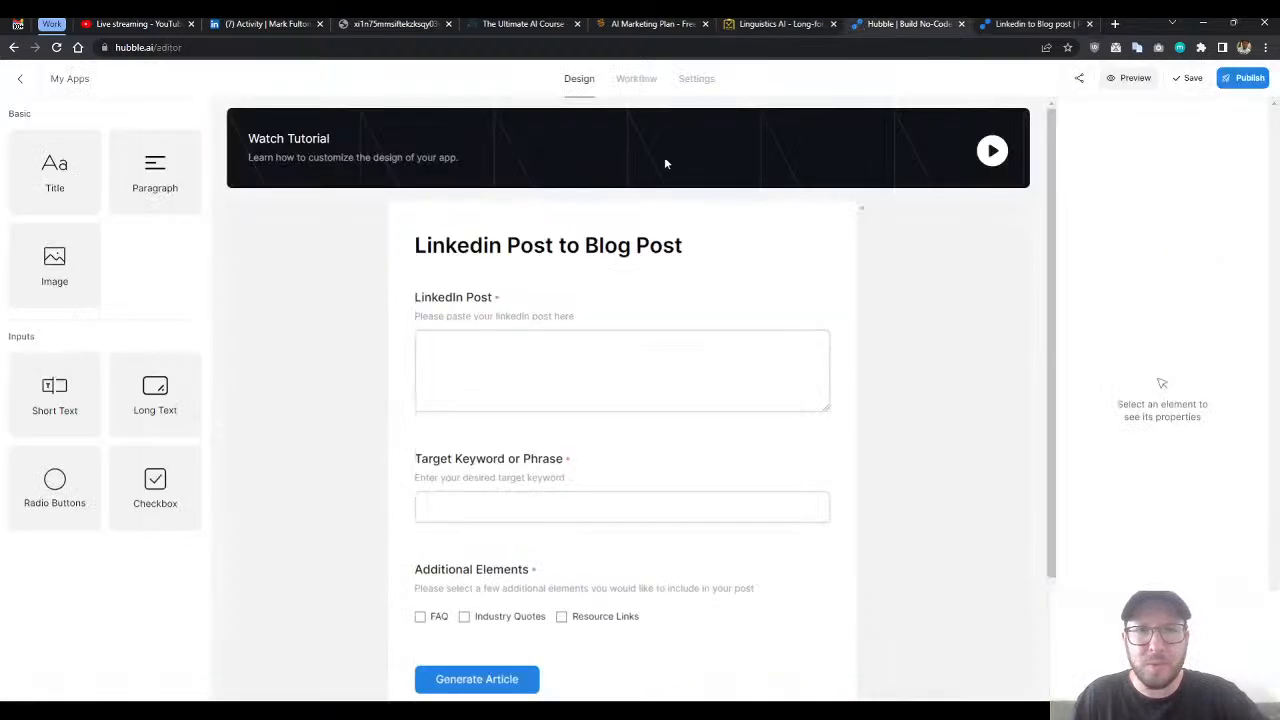
click(629, 84)
scroll(316, 272, up, 3)
scroll(320, 285, up, 2)
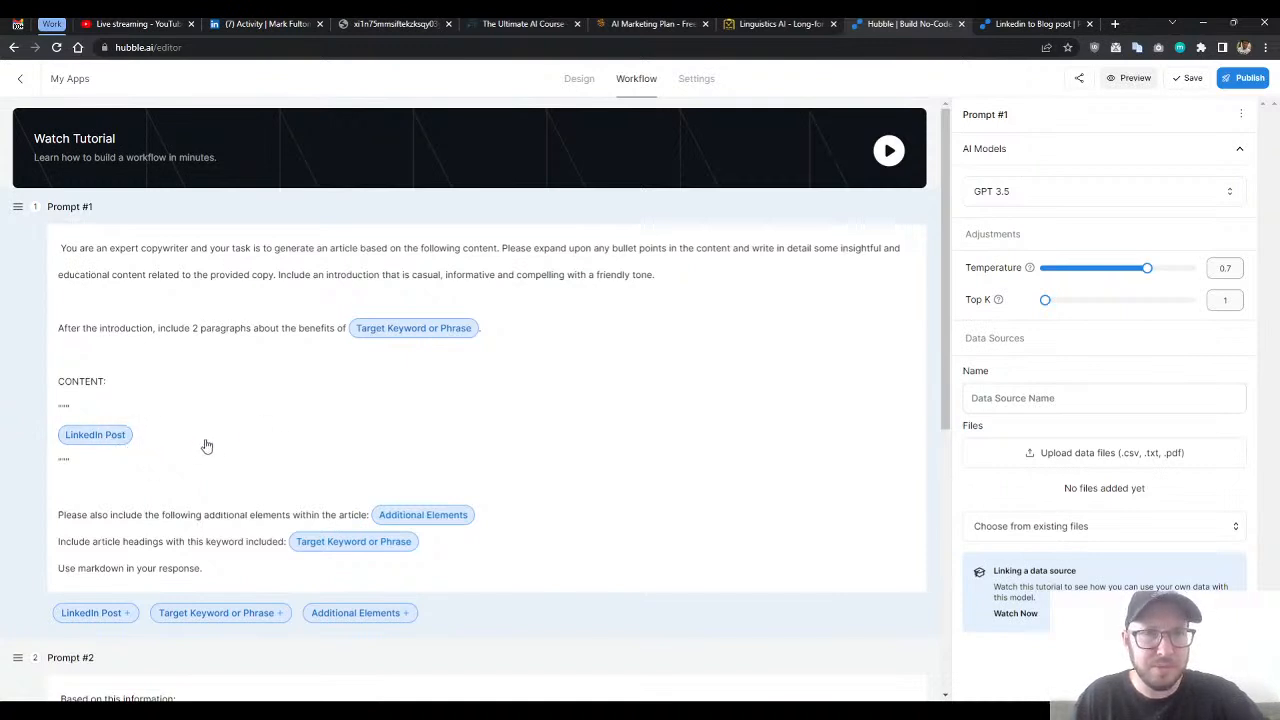
double_click(460, 275)
click(283, 277)
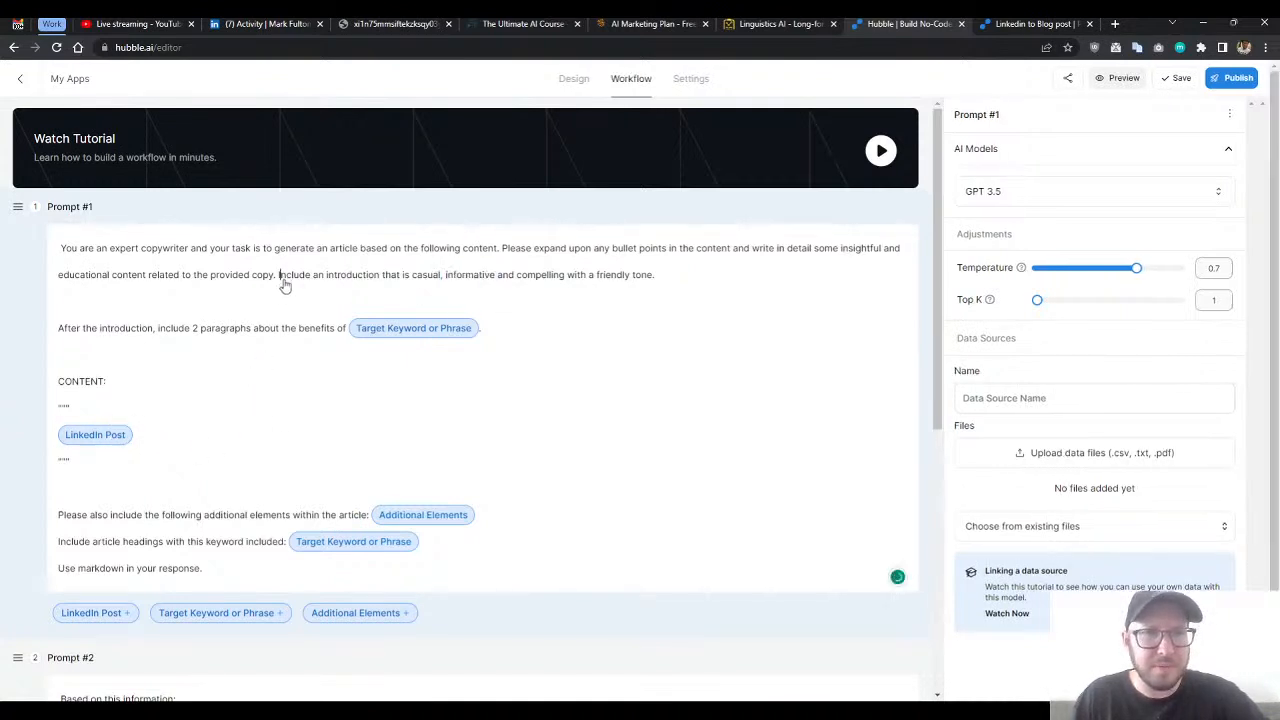
click(618, 344)
- Compare the rest of Prompt #1 with Prompt #2's instruction for 400 additional words on the target keyword
scroll(540, 390, down, 1)
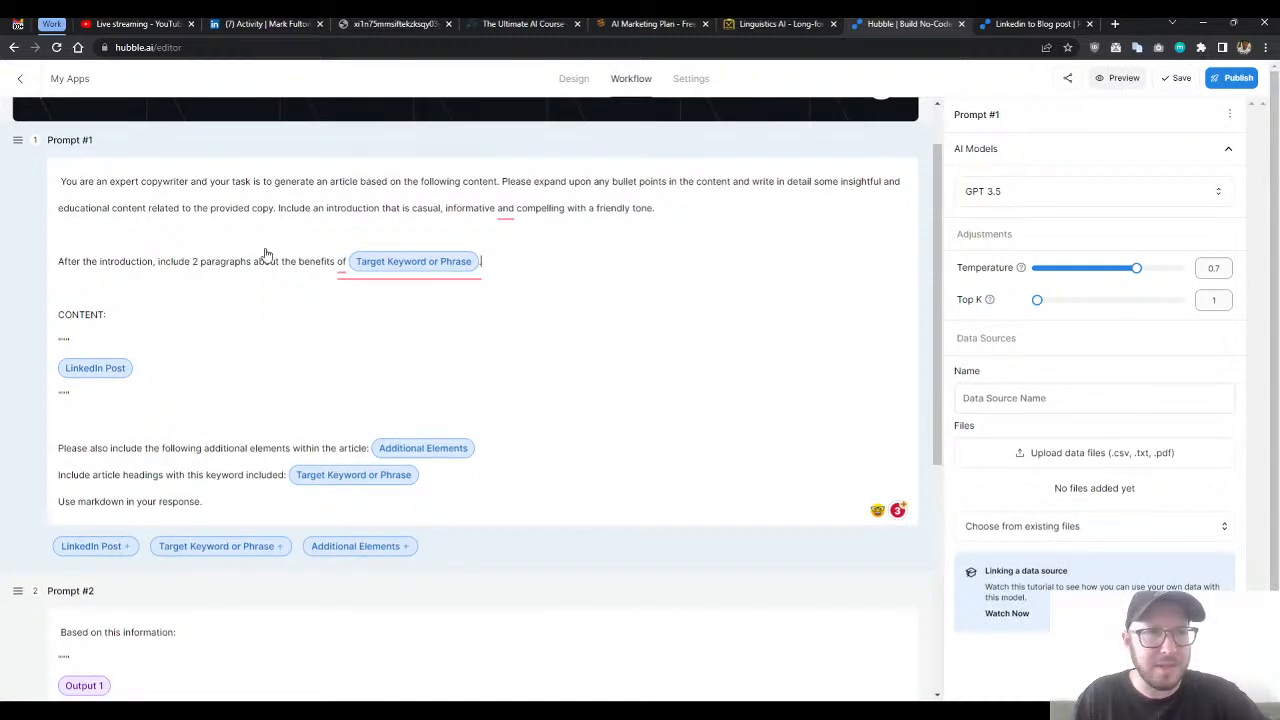
scroll(712, 349, down, 1)
scroll(626, 363, up, 1)
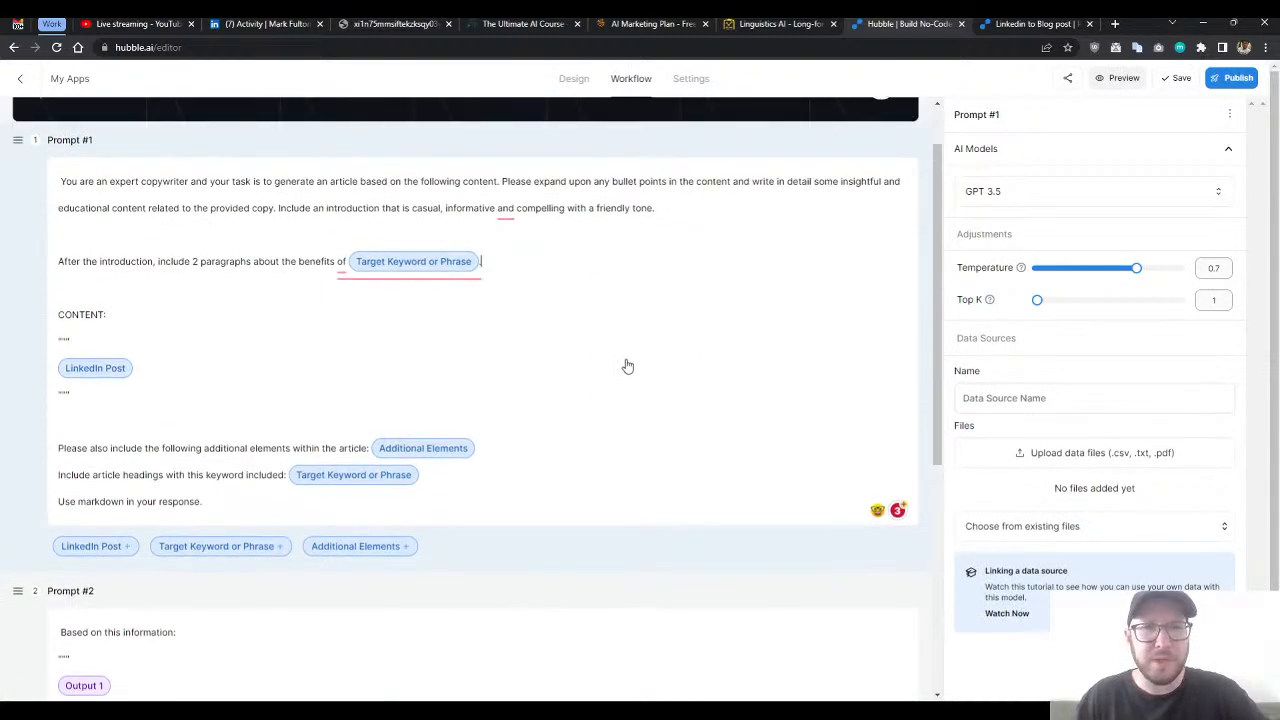
scroll(620, 372, down, 4)
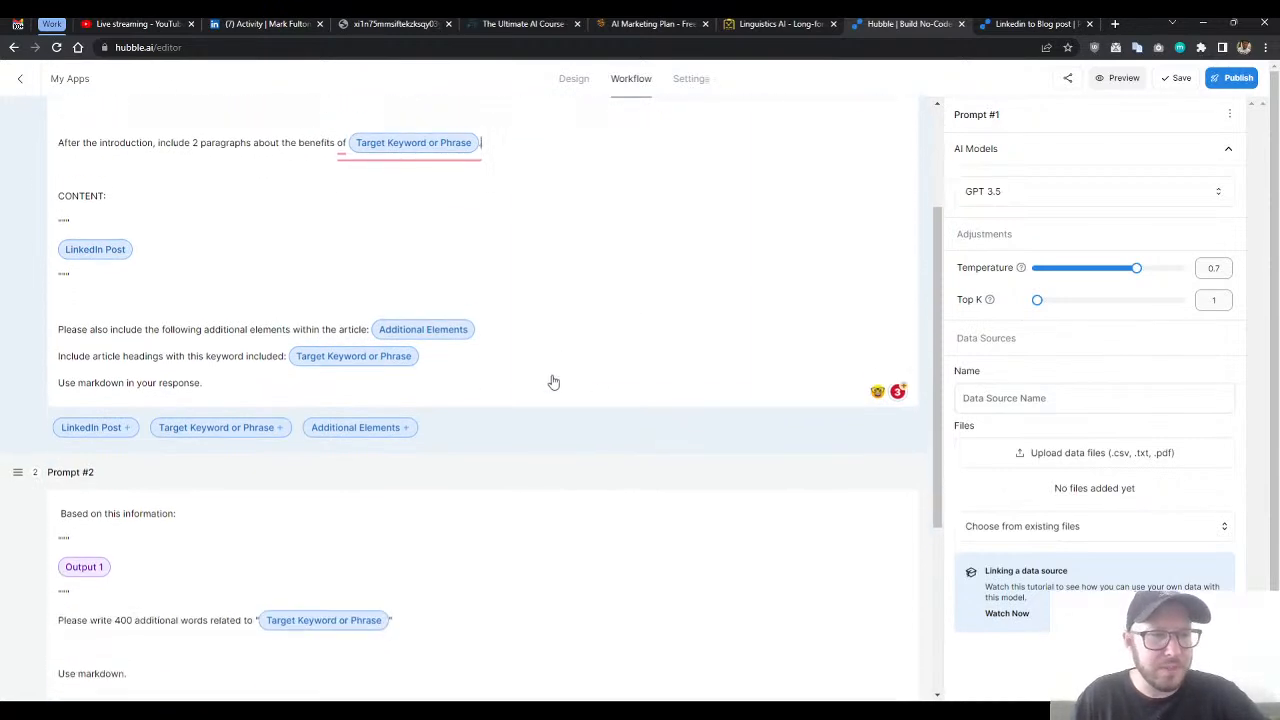
scroll(570, 383, up, 4)
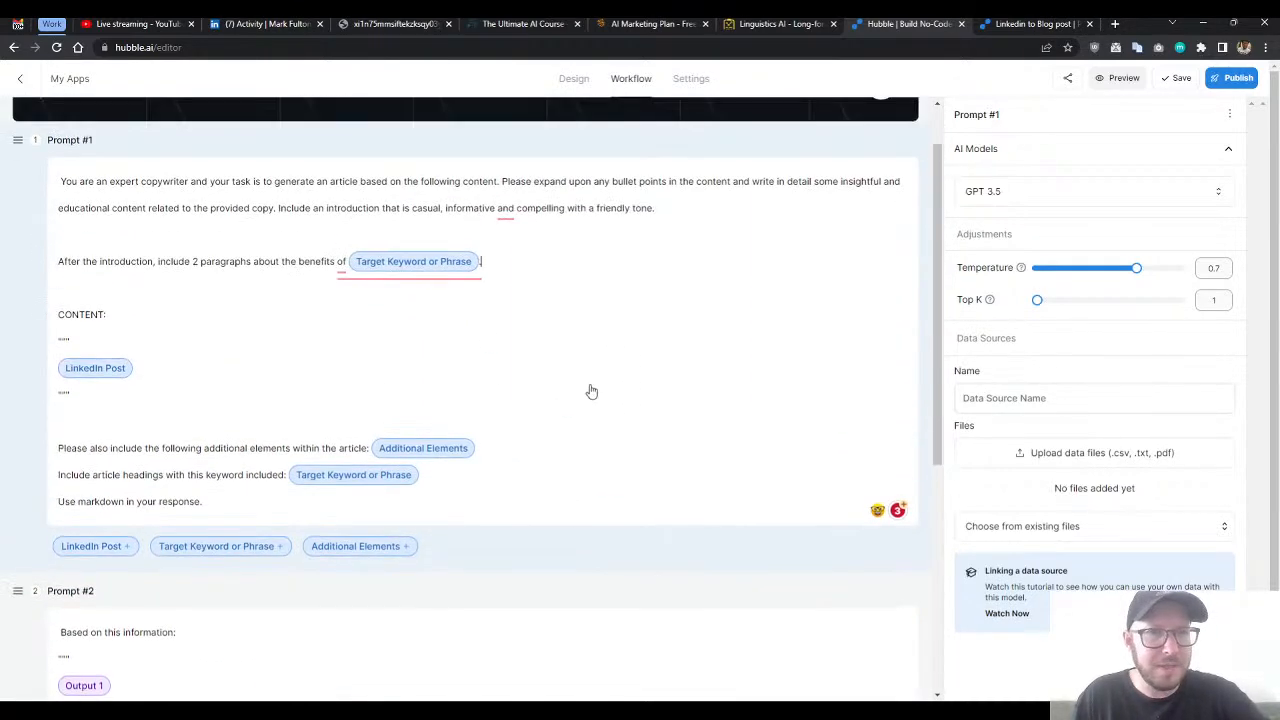
scroll(580, 414, down, 2)
scroll(640, 460, up, 2)
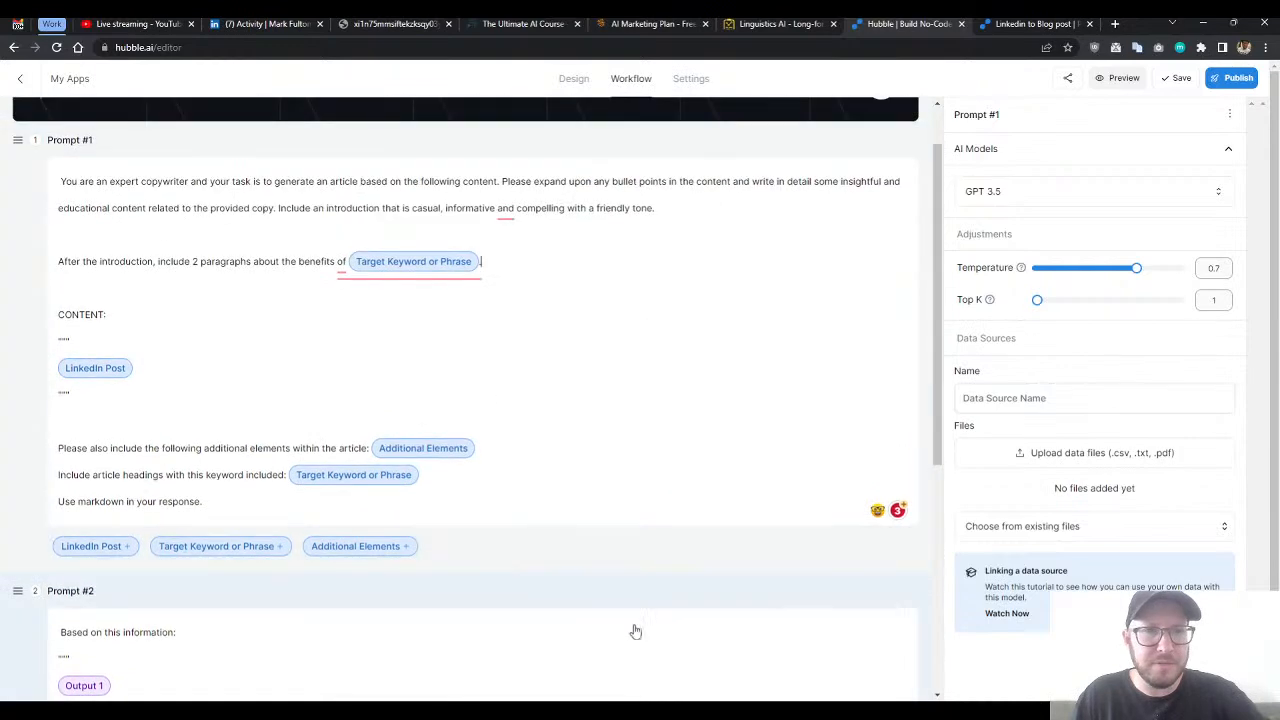
scroll(645, 600, down, 3)
scroll(600, 500, up, 2)
scroll(534, 466, up, 2)
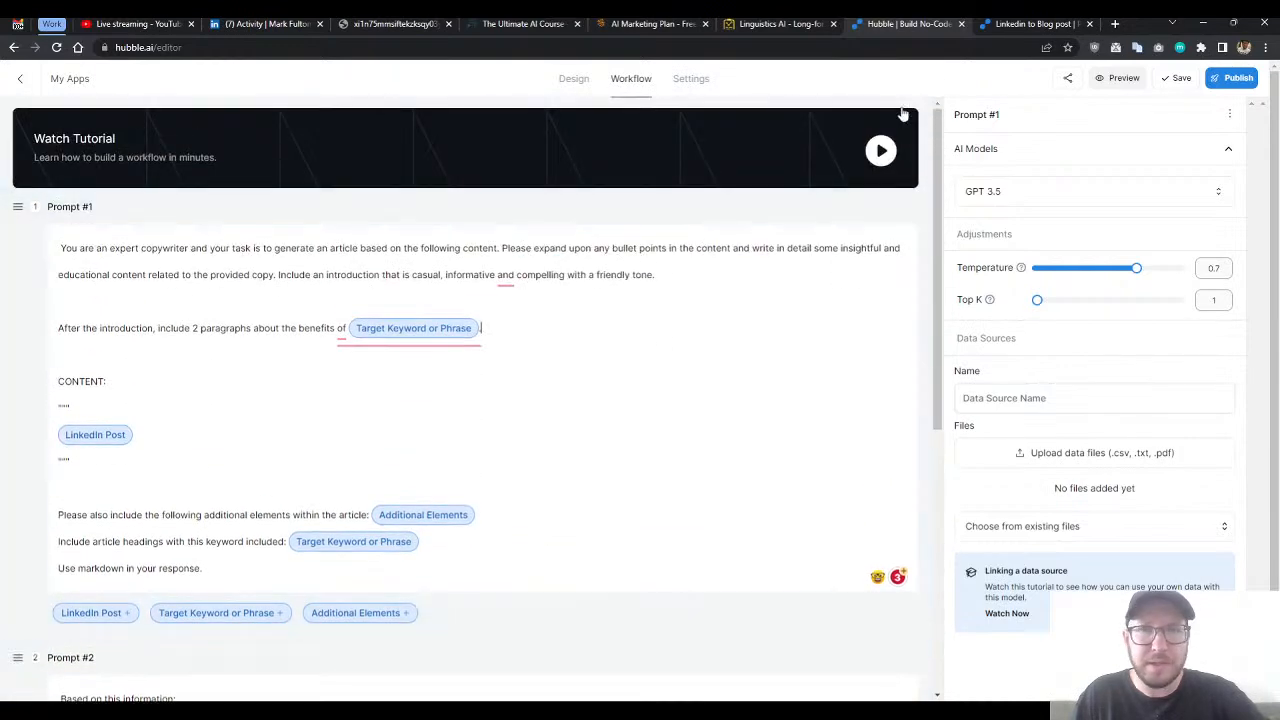
- Return to the live form and skim the submitted inputs and the whole generated article from title to conclusion
click(1008, 25)
scroll(1270, 263, up, 5)
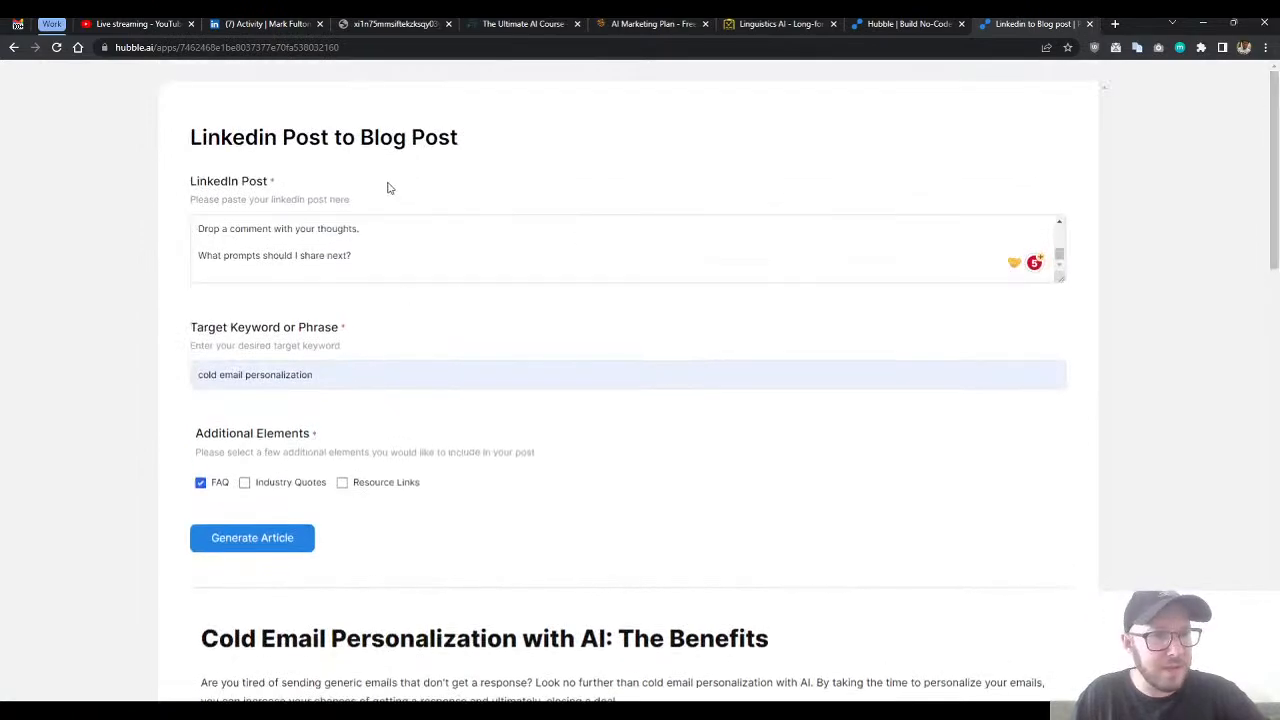
scroll(663, 420, down, 5)
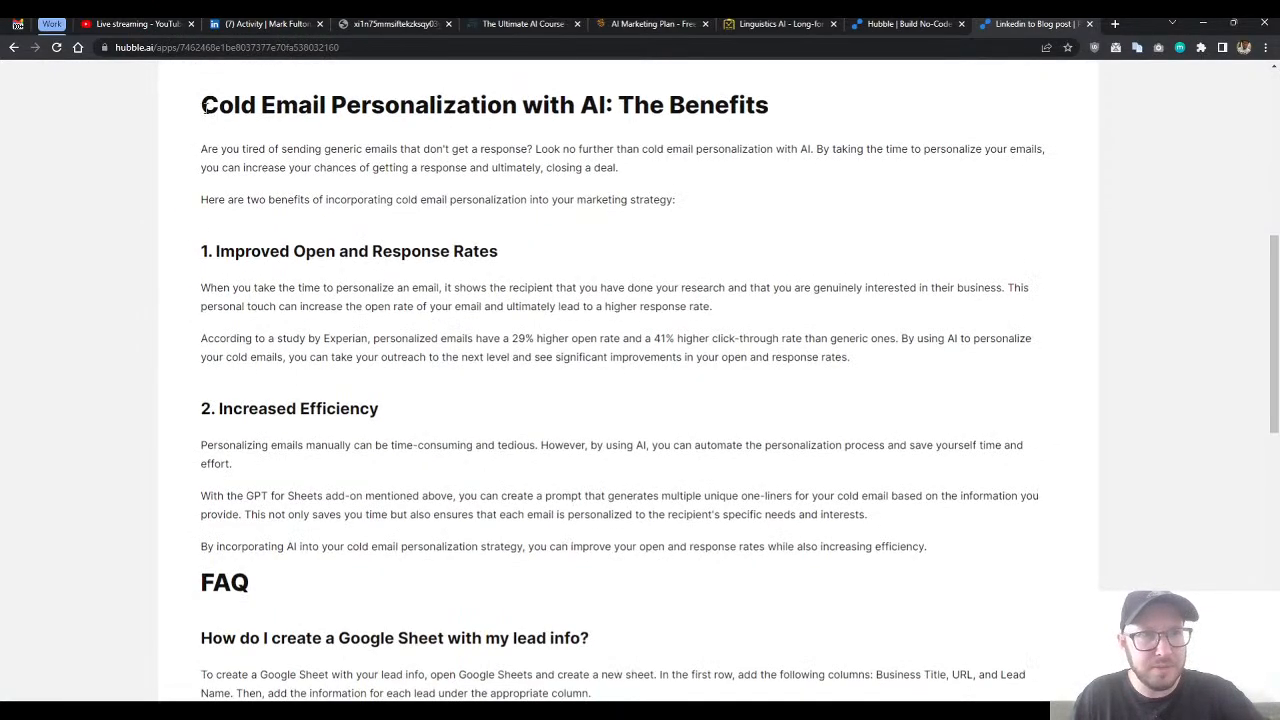
scroll(600, 385, down, 8)
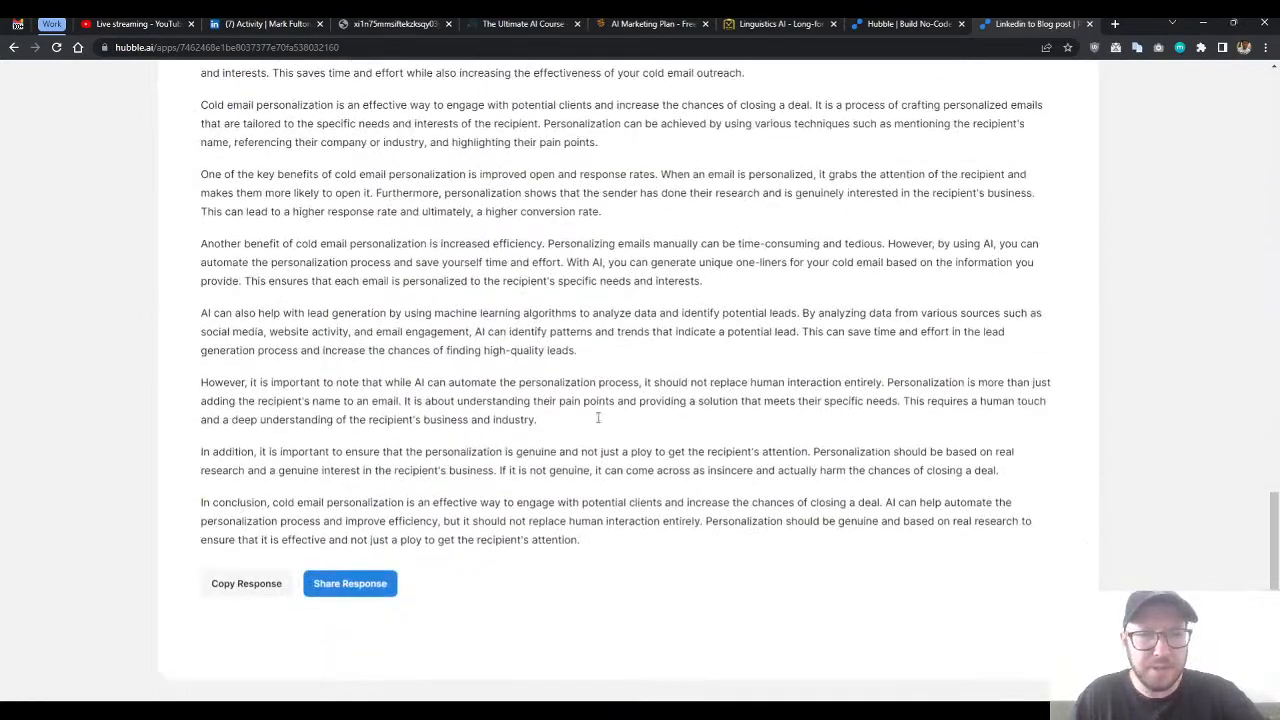
scroll(571, 492, up, 10)
scroll(571, 495, up, 4)
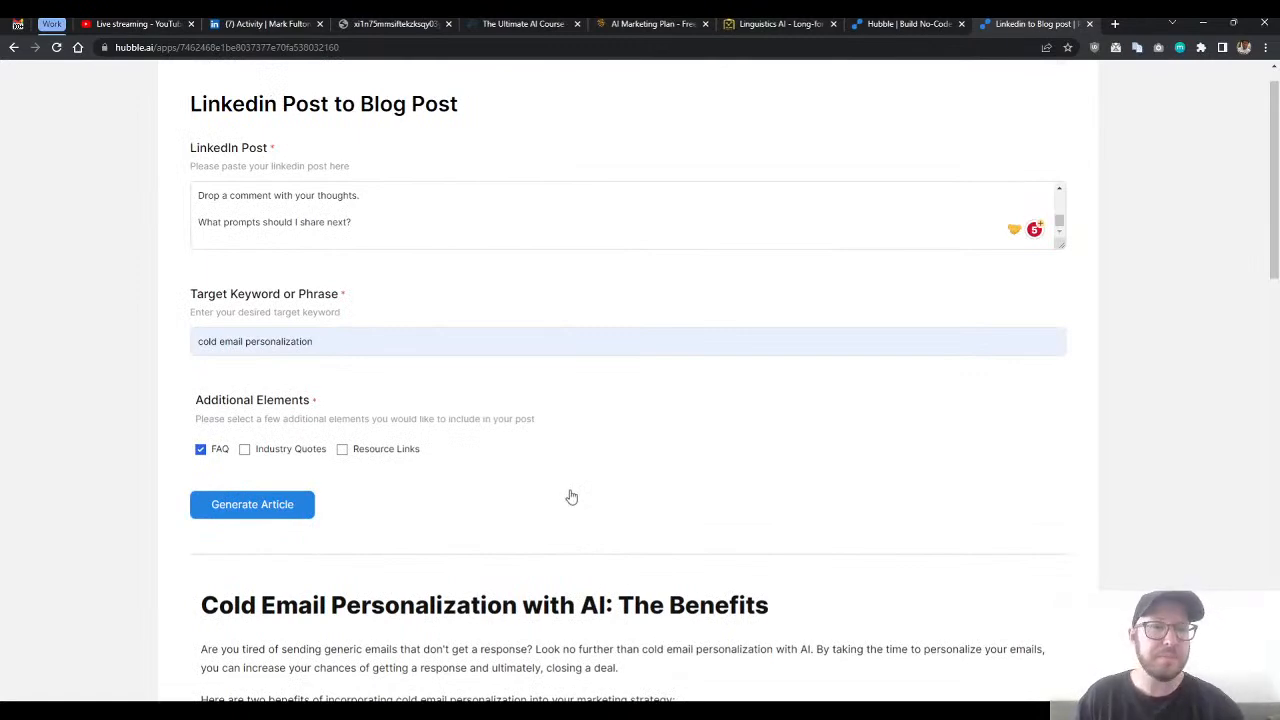
scroll(568, 490, down, 4)
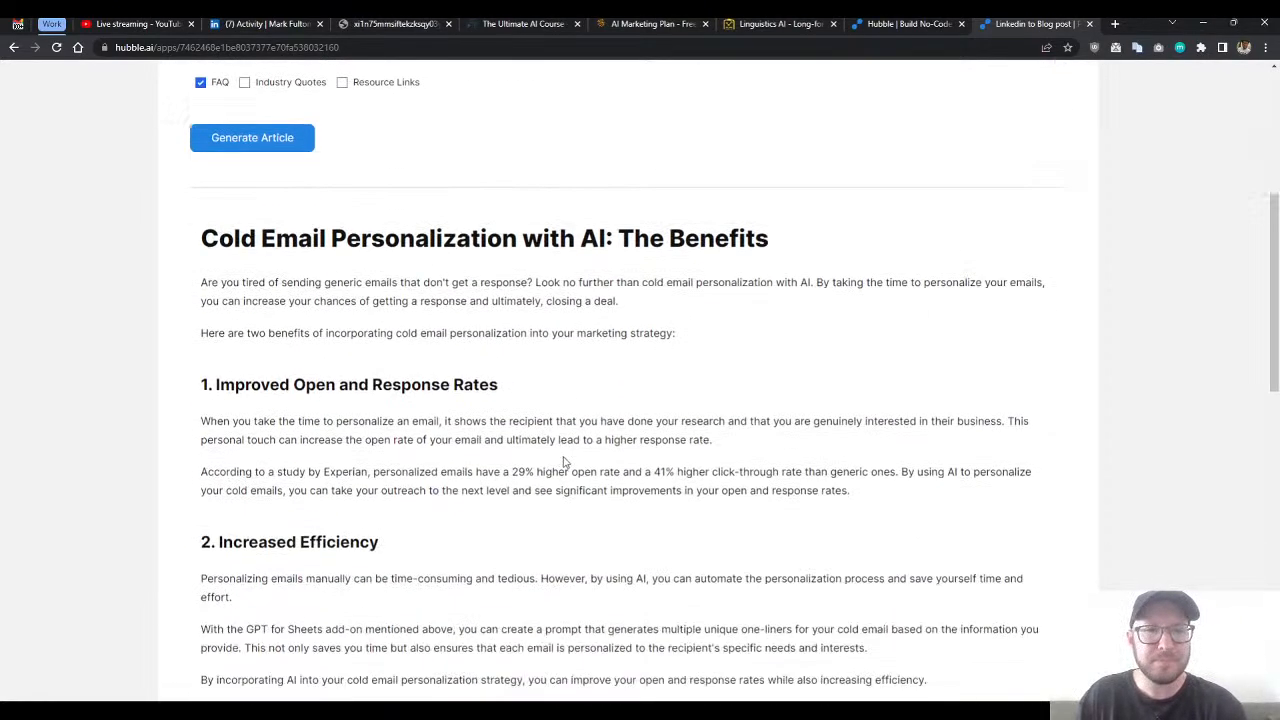
scroll(565, 462, down, 6)
scroll(580, 490, down, 4)
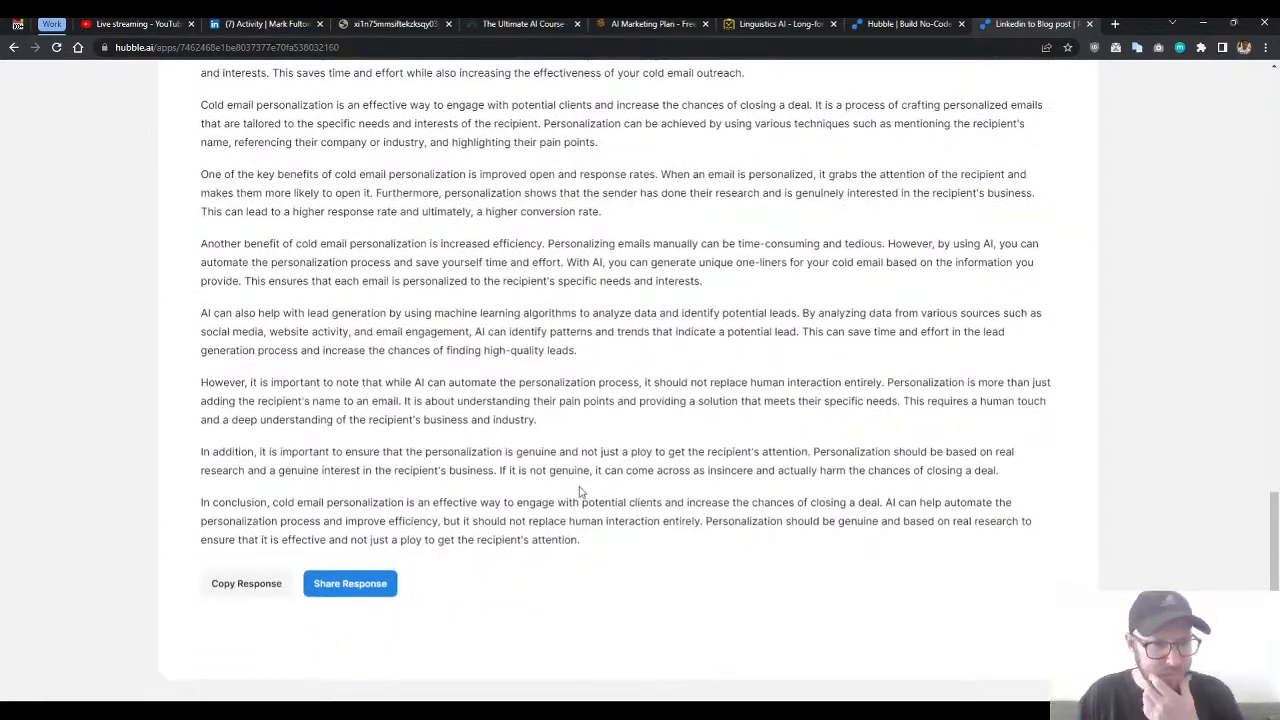
scroll(717, 447, up, 15)
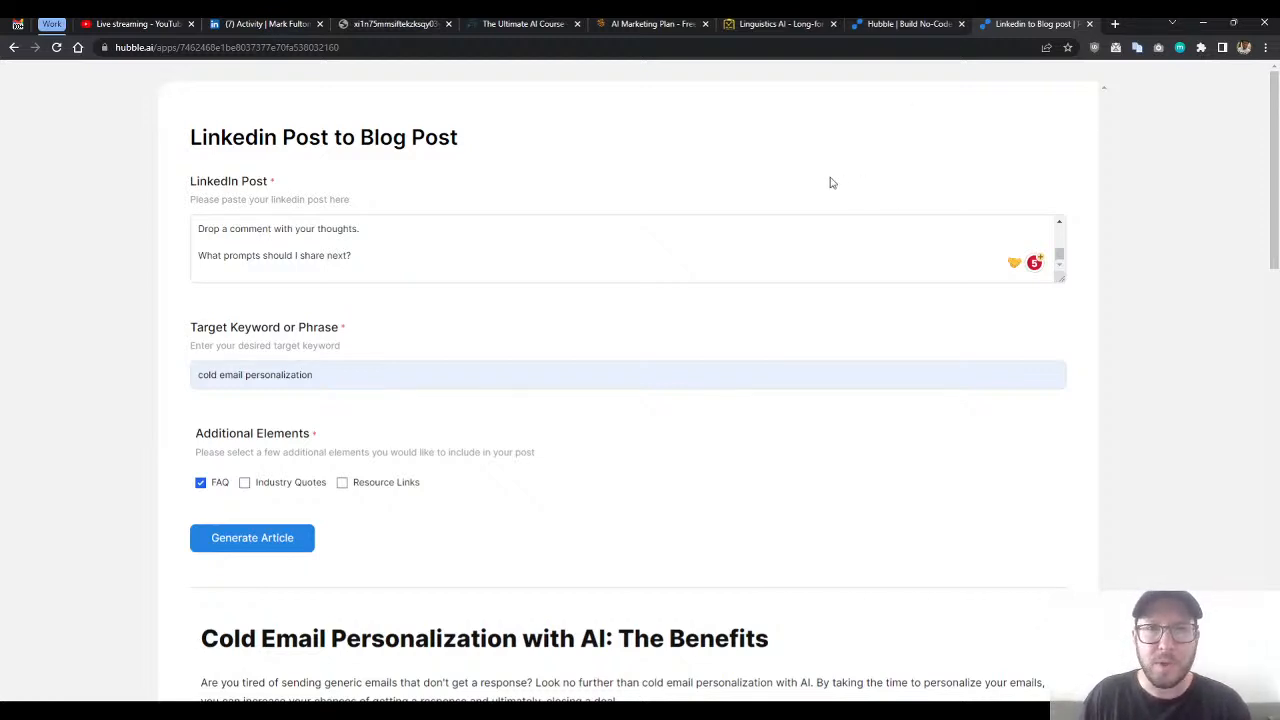
click(876, 30)
click(1020, 30)
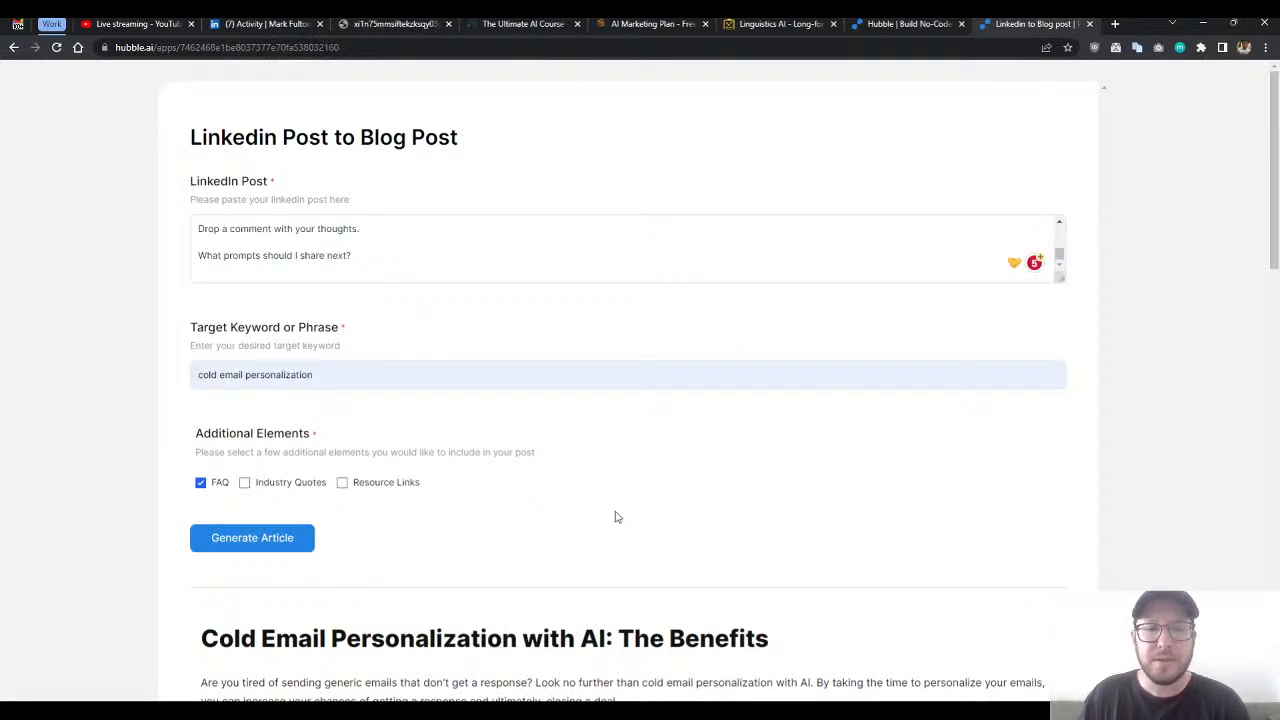
scroll(817, 546, down, 2)
scroll(785, 500, up, 2)
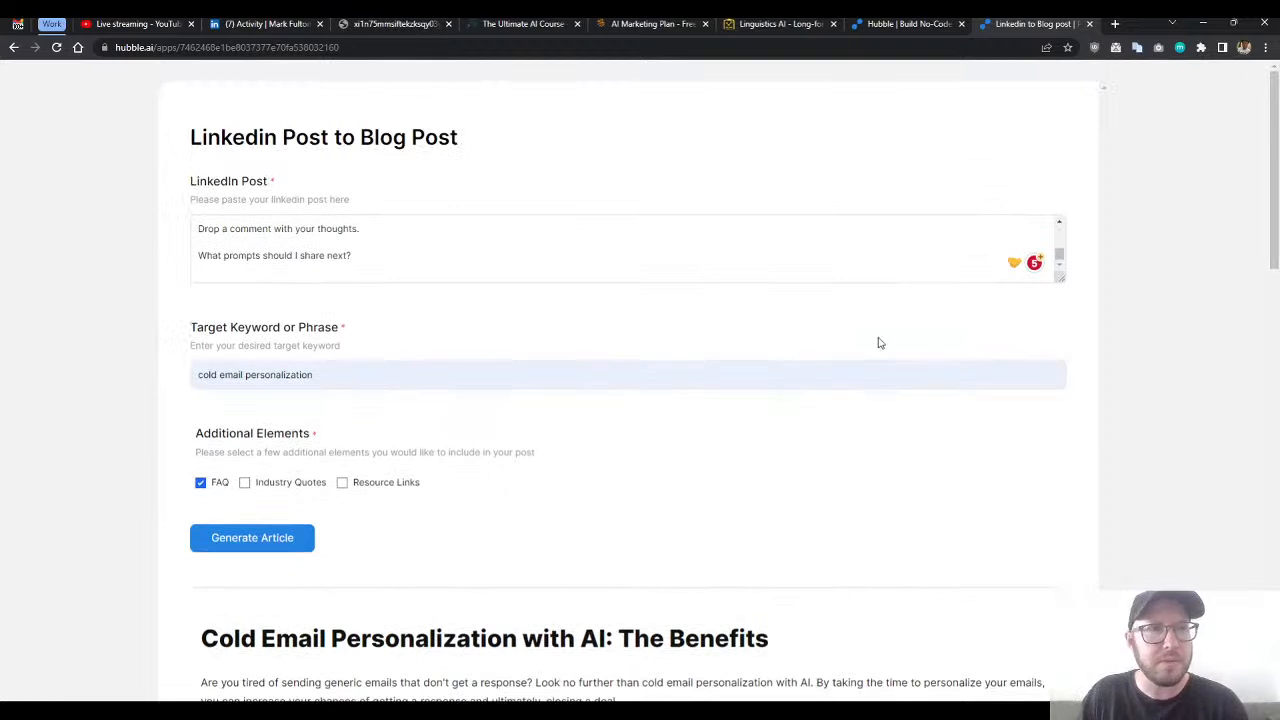
- Go back to the app dashboard from the editor and create a new Chat app
click(898, 26)
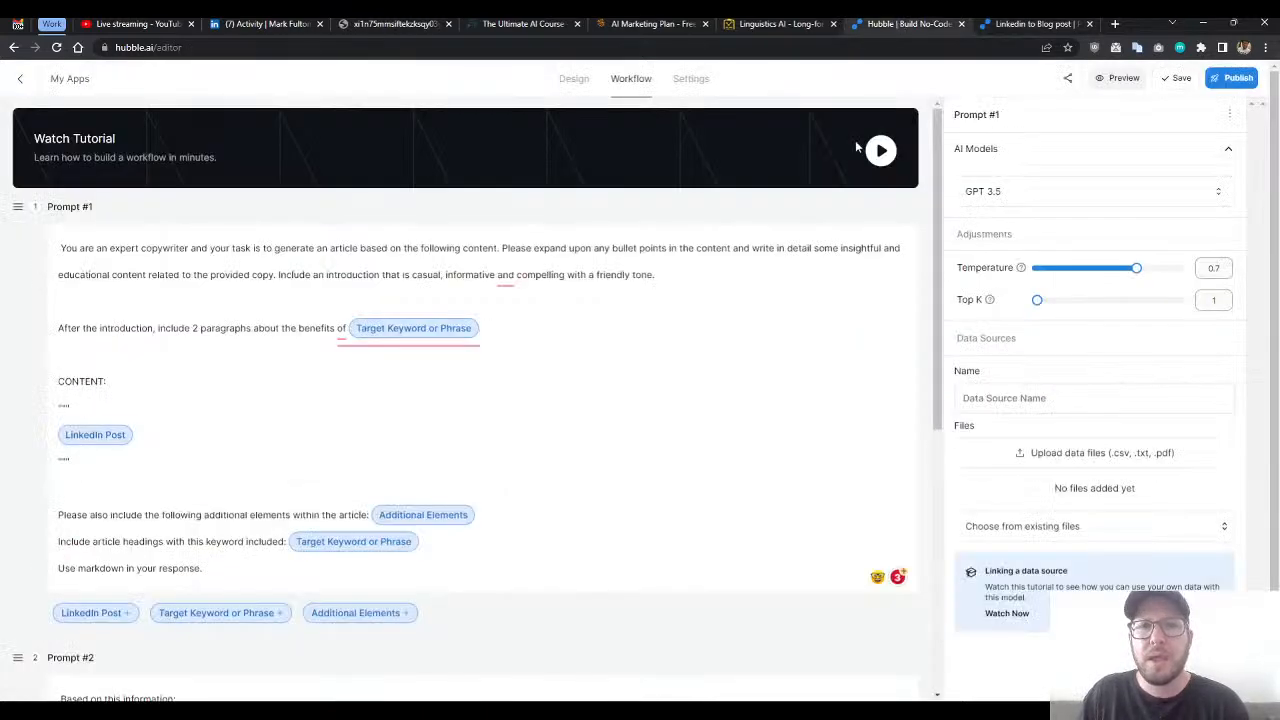
click(54, 81)
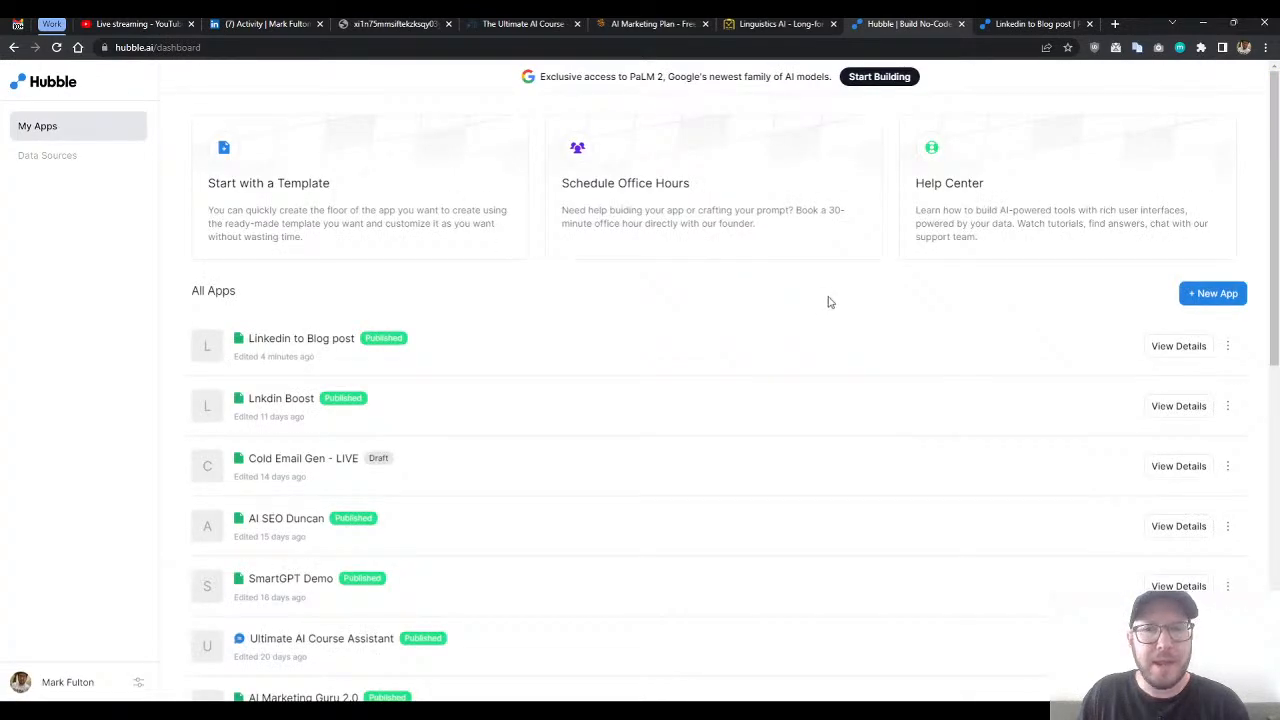
click(1207, 300)
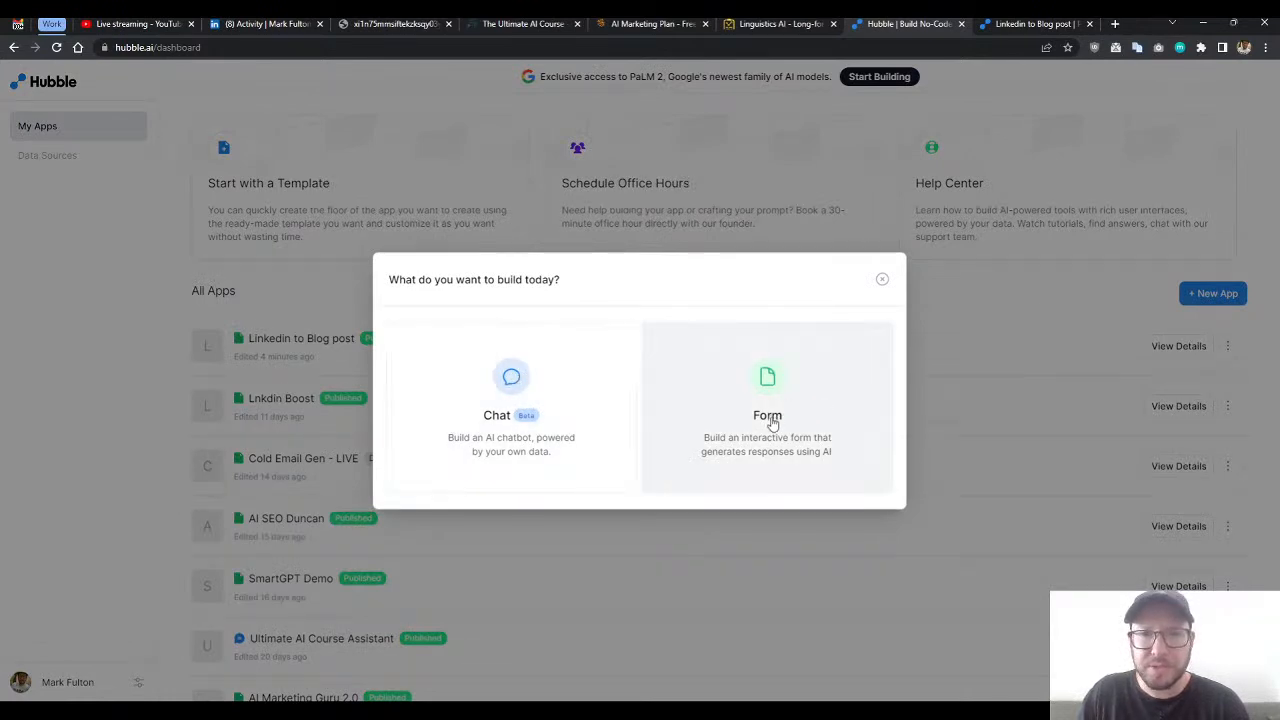
click(512, 388)
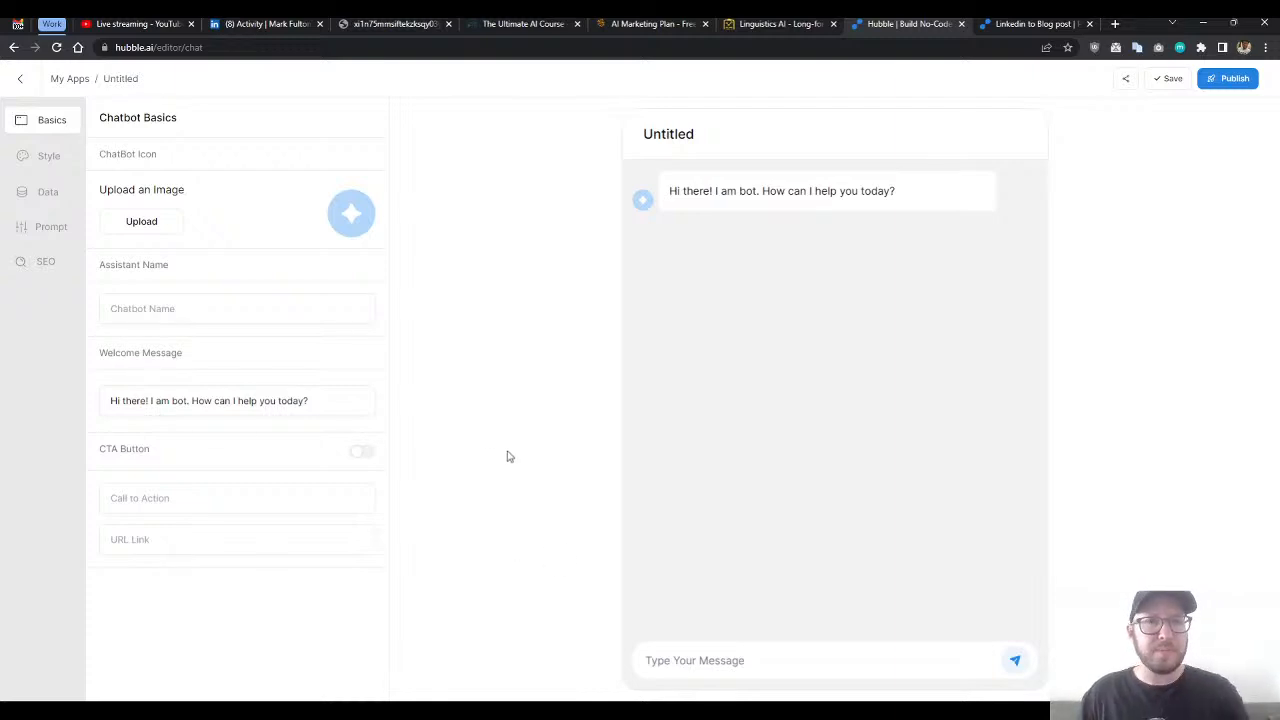
- Look over the new chatbot's Basics and Style settings, including the assistant name, and view its Data source options
click(47, 158)
click(50, 130)
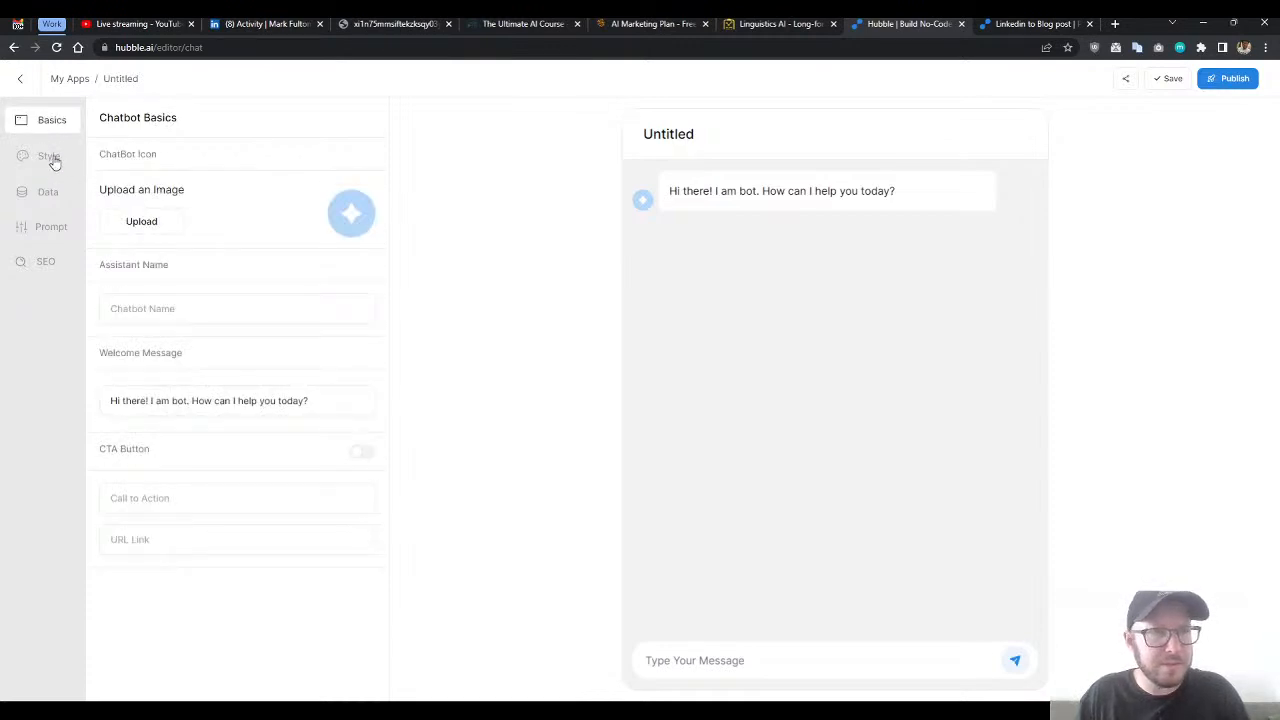
click(52, 160)
double_click(47, 130)
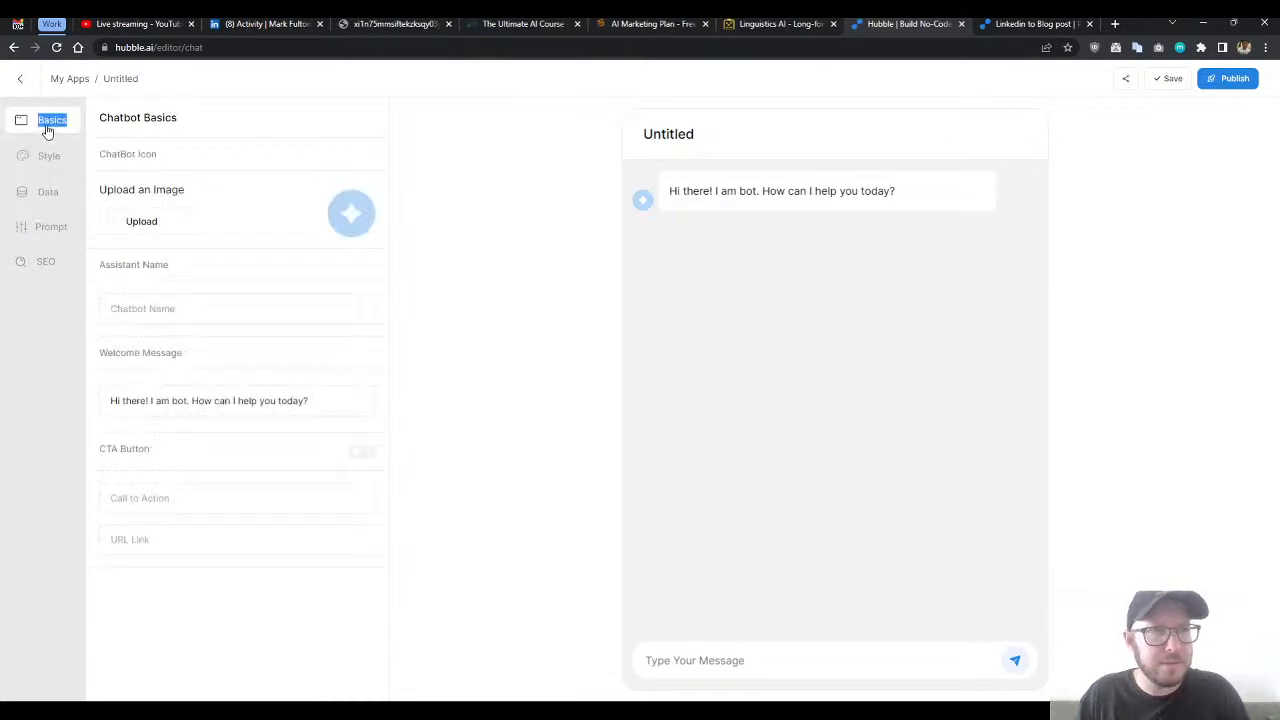
click(155, 124)
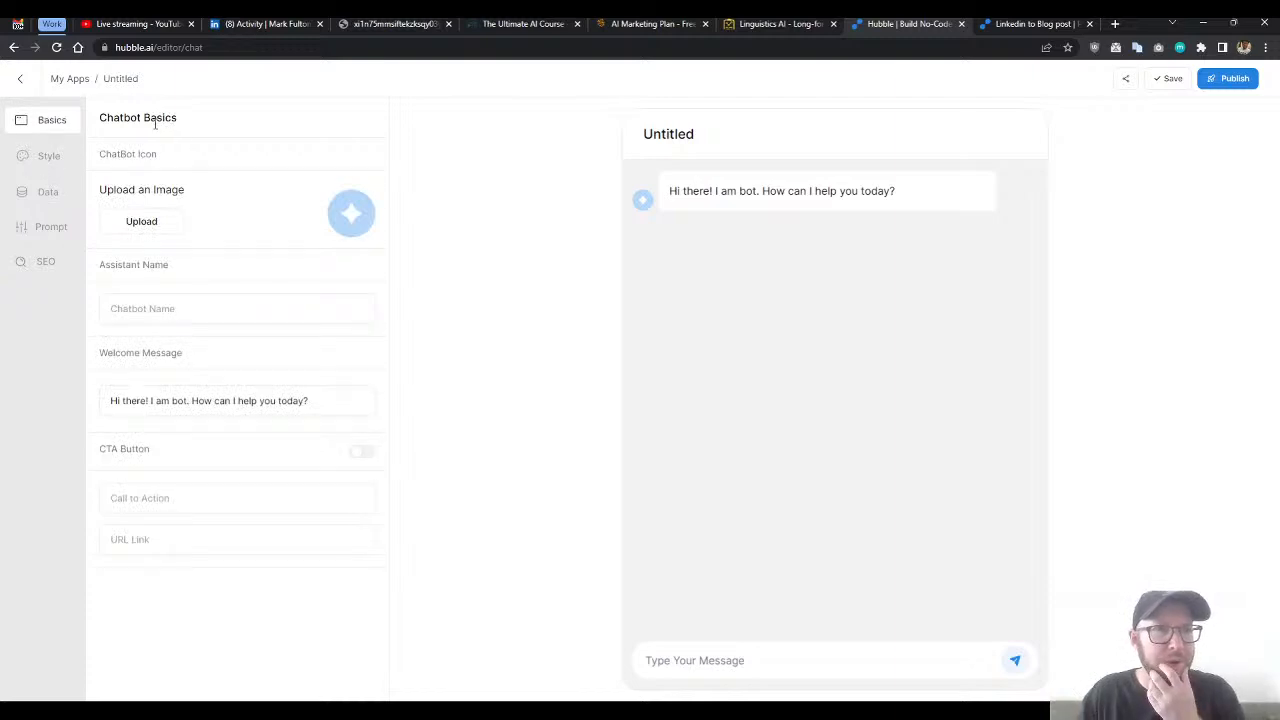
click(253, 311)
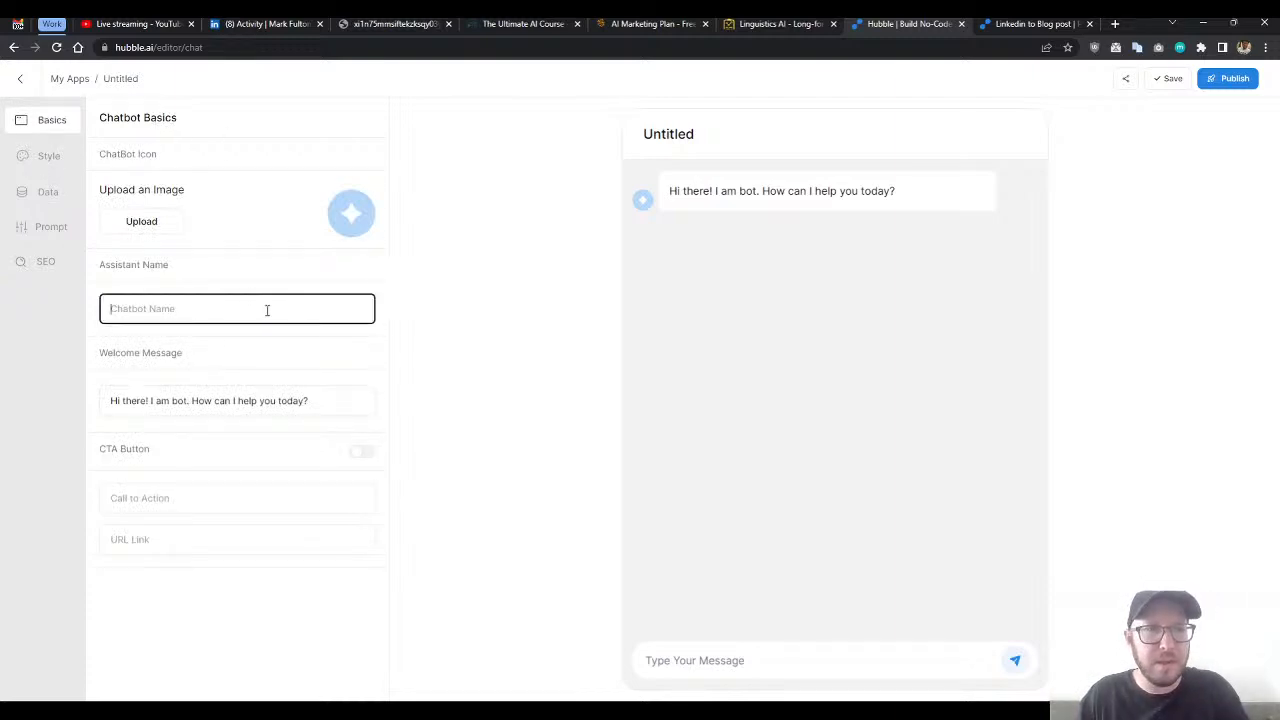
click(47, 191)
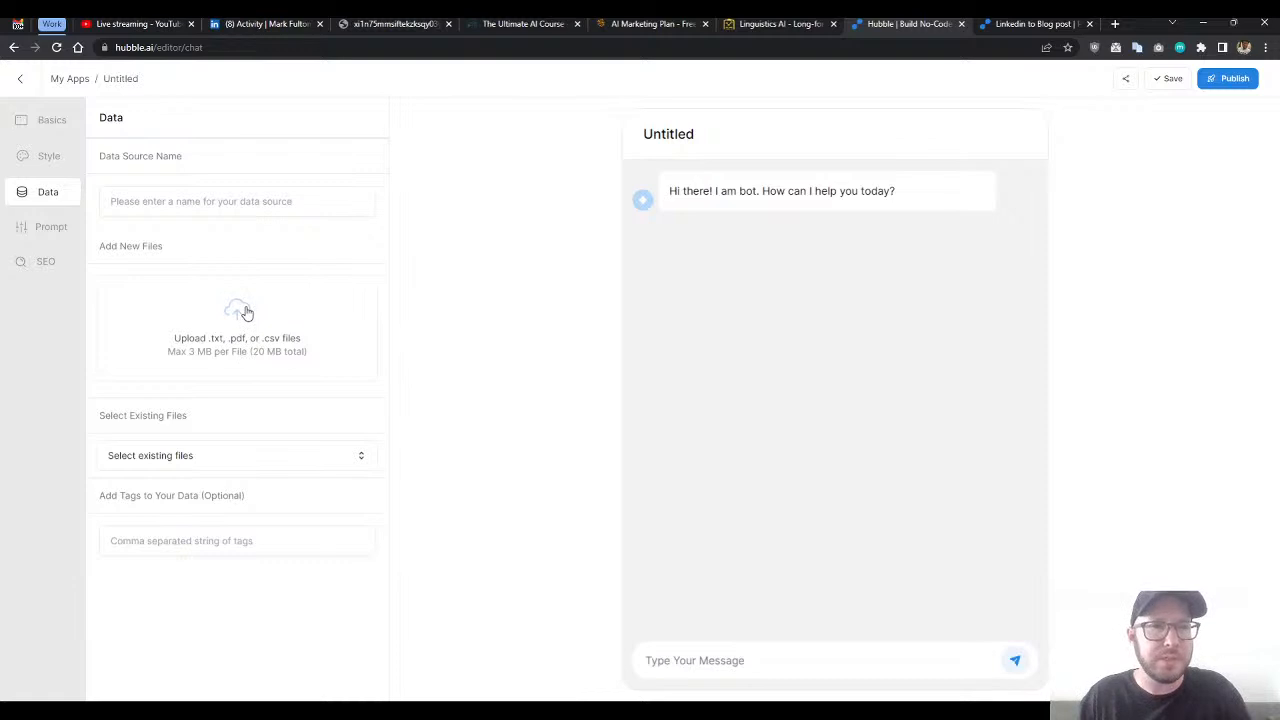
click(40, 159)
click(56, 199)
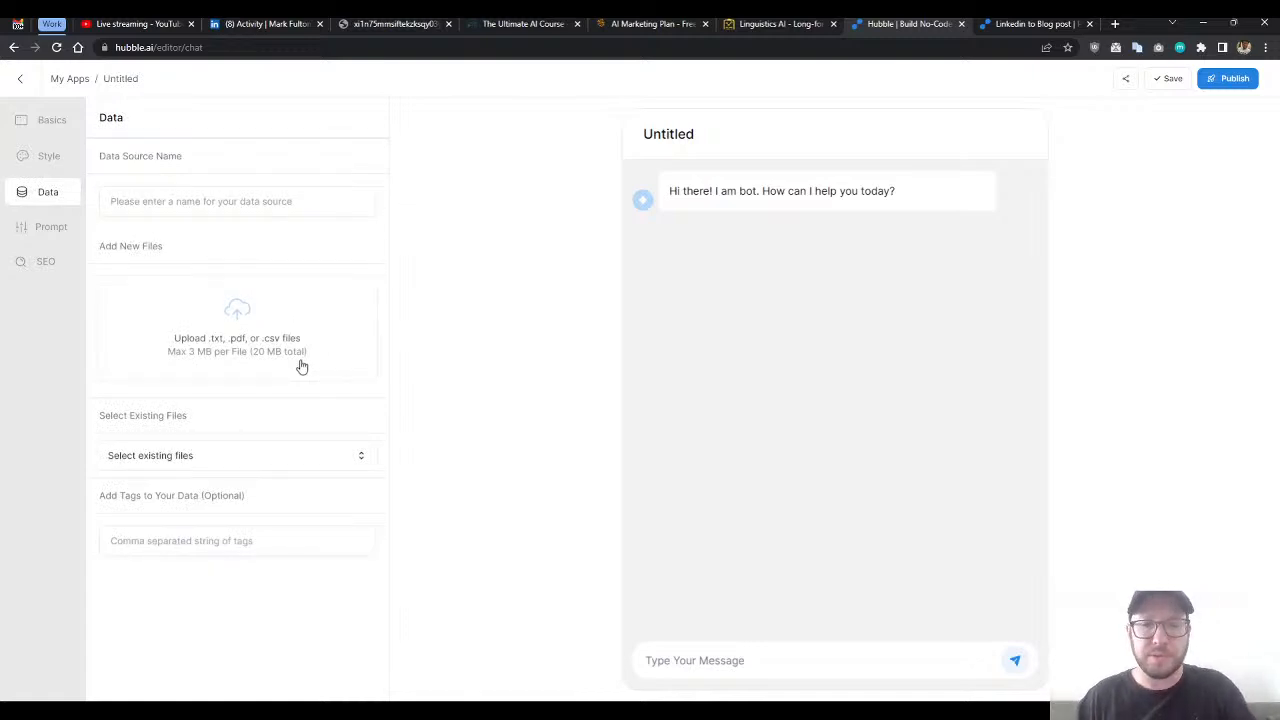
- Name the chatbot assistant "Nursing Review Prep Course Assistant" in its basic settings
click(47, 128)
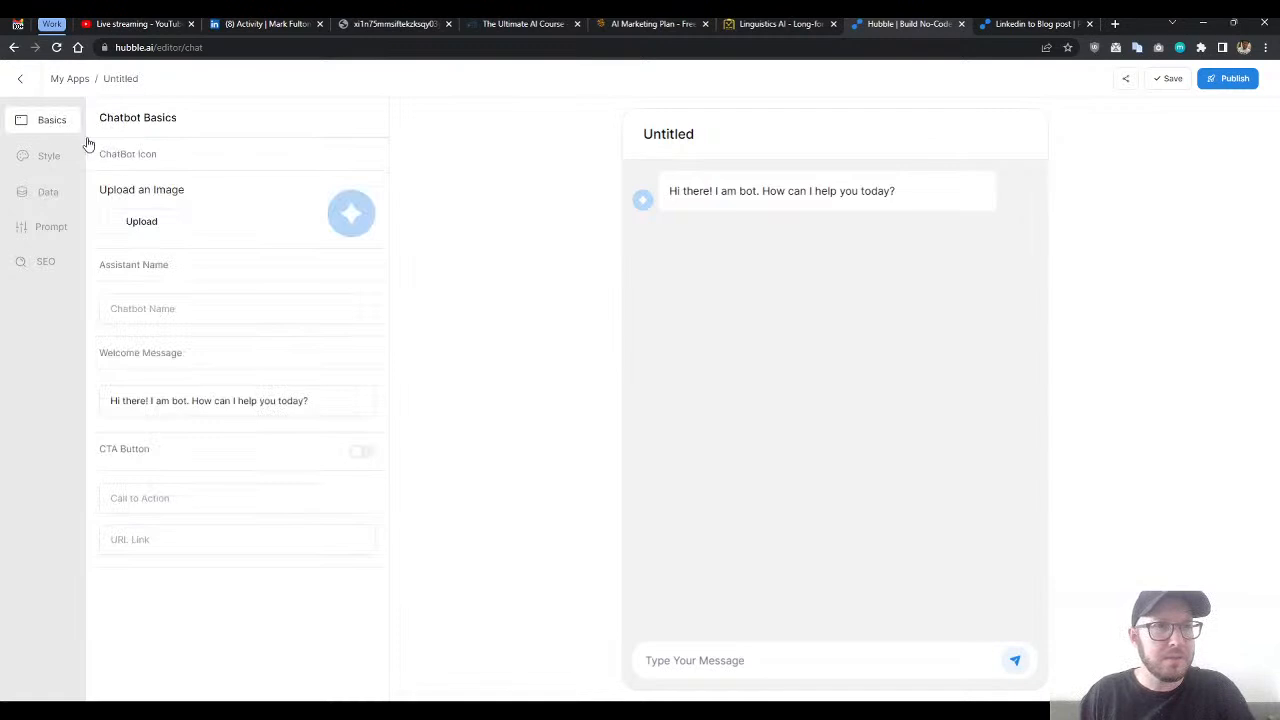
click(155, 310)
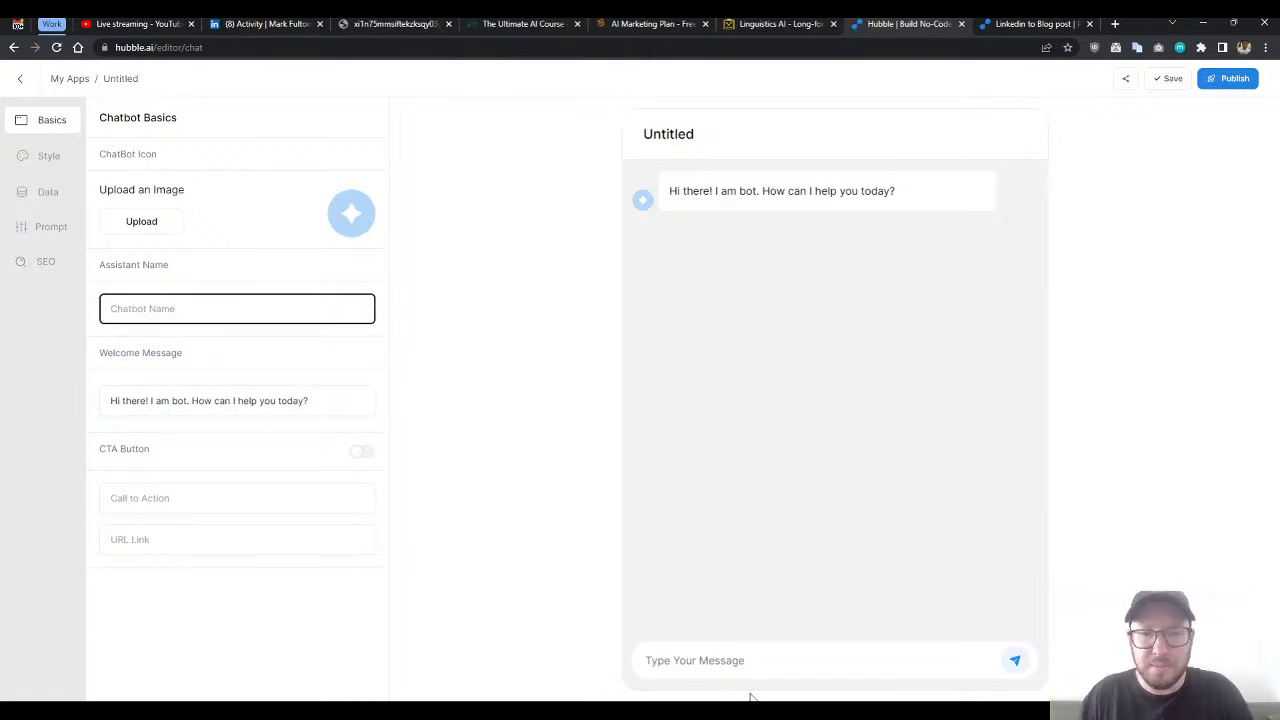
click(866, 653)
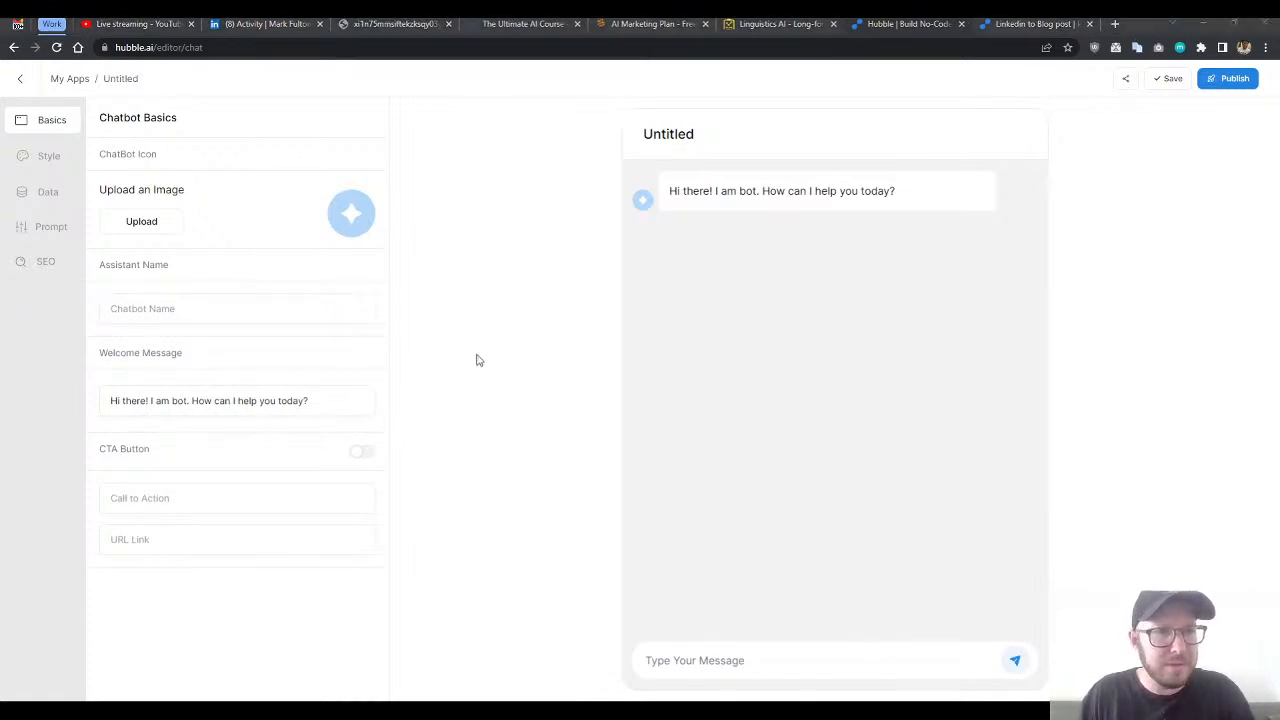
click(472, 291)
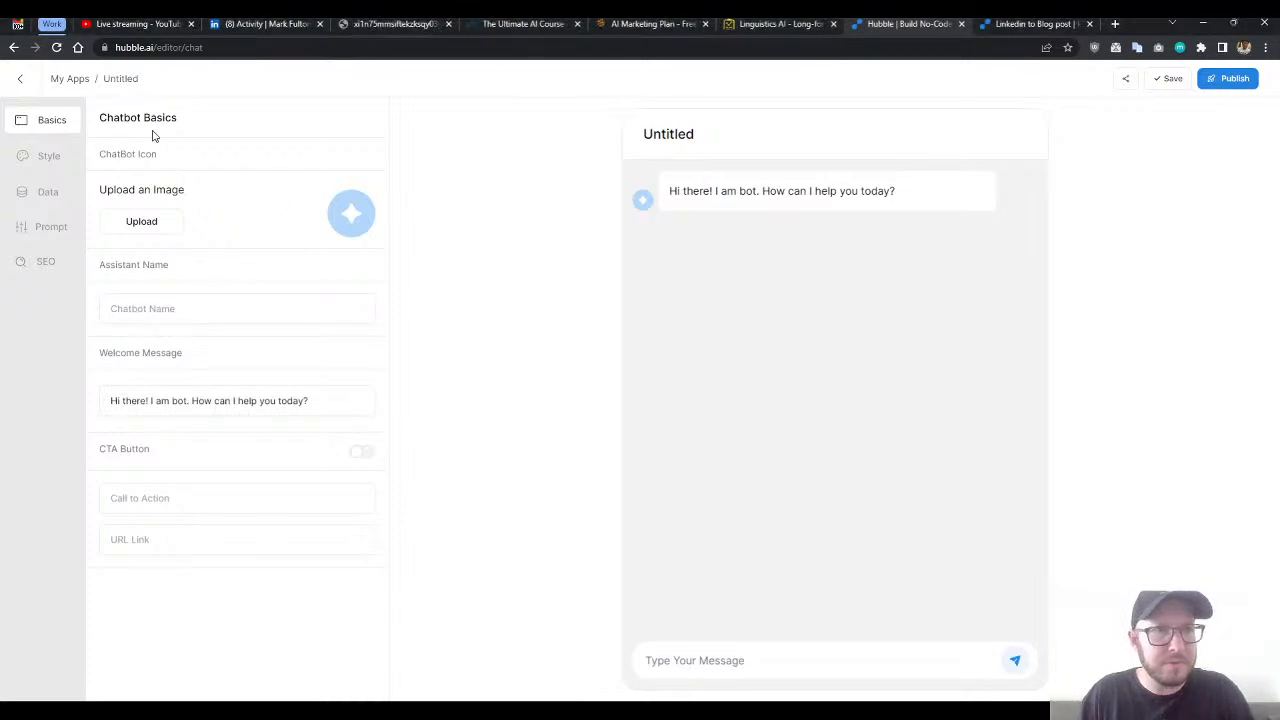
click(176, 310)
text(Nursin)
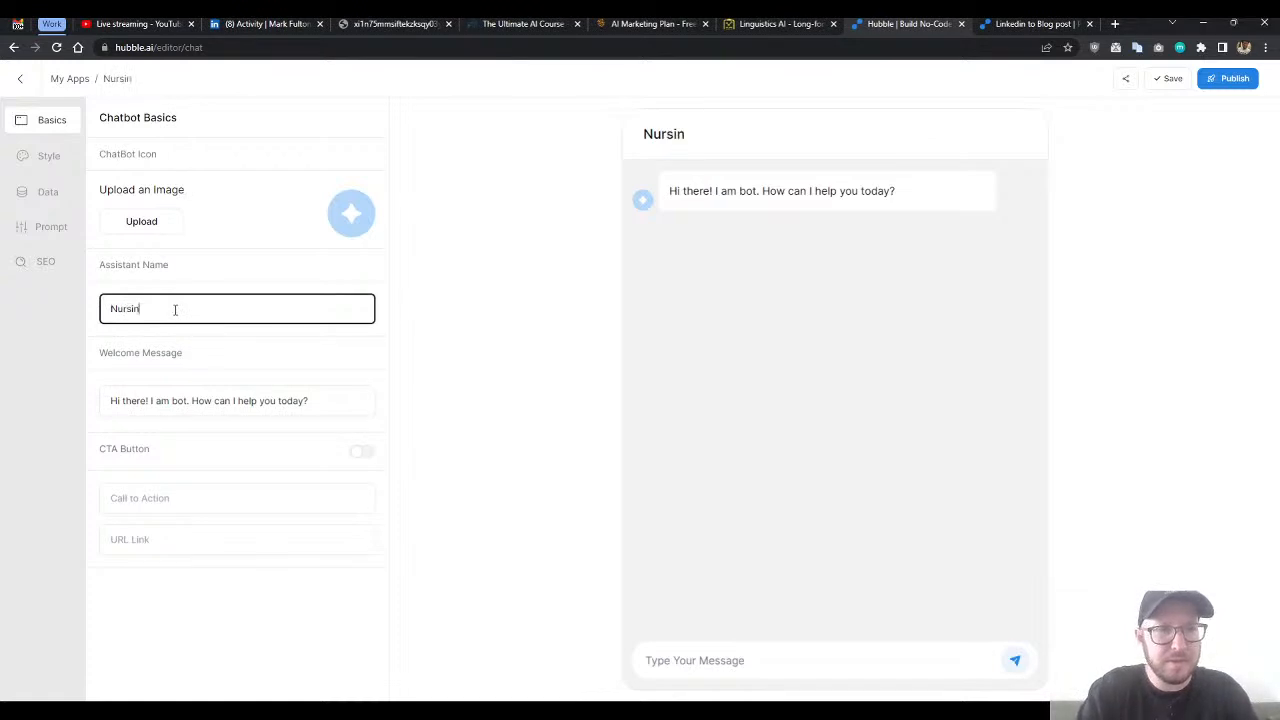
text(g Review)
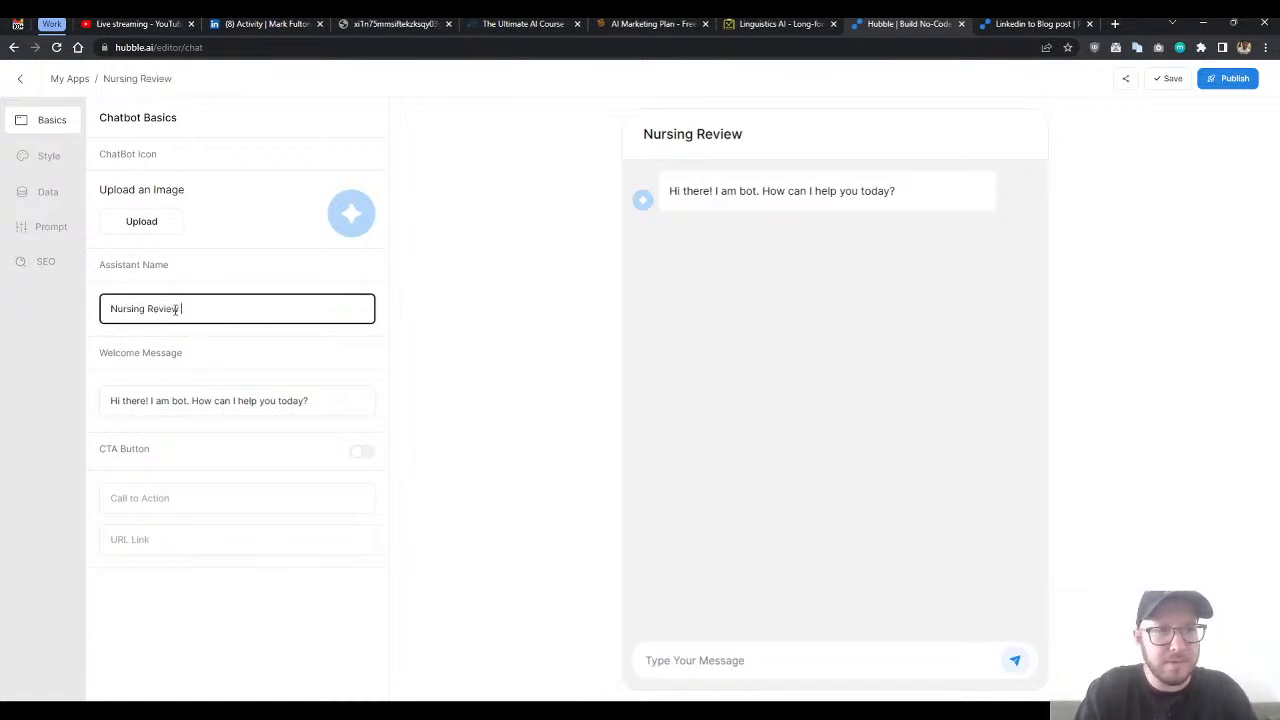
text( Prep Course)
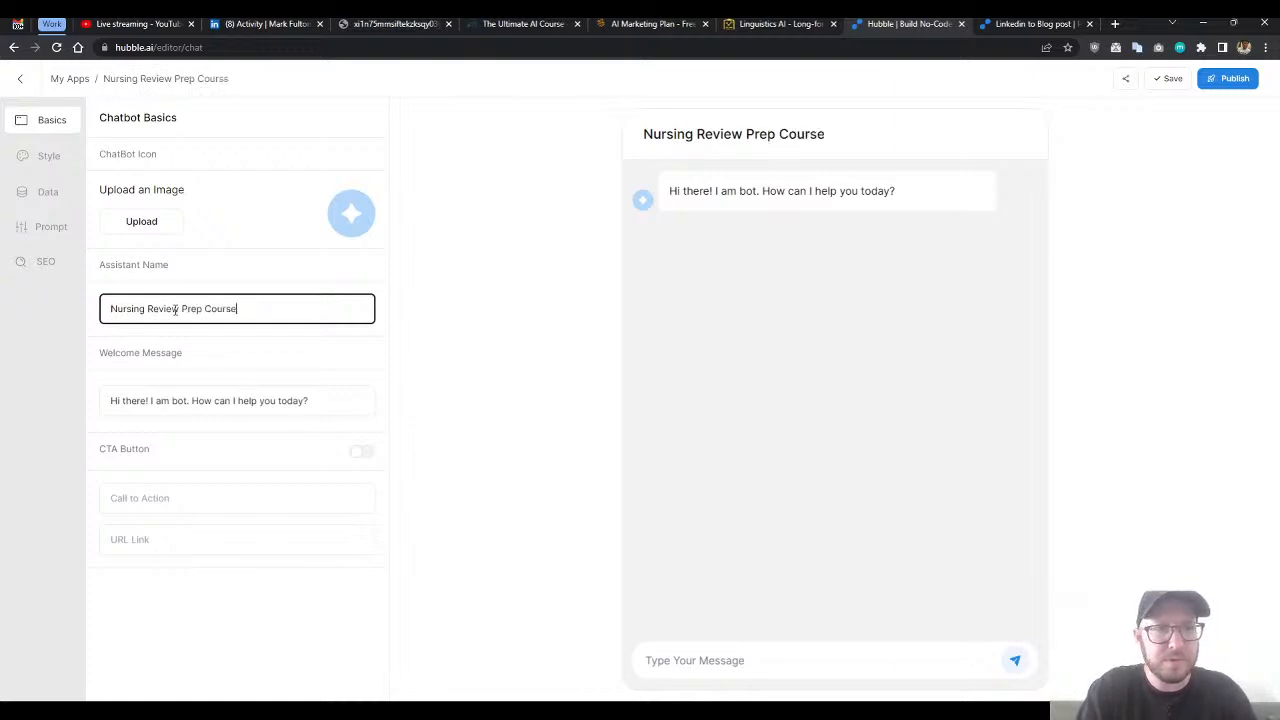
text( Assistant)
- Change the chatbot's welcome message to "Hi there! How can I help you with your nursing review prep?"
key(Tab)
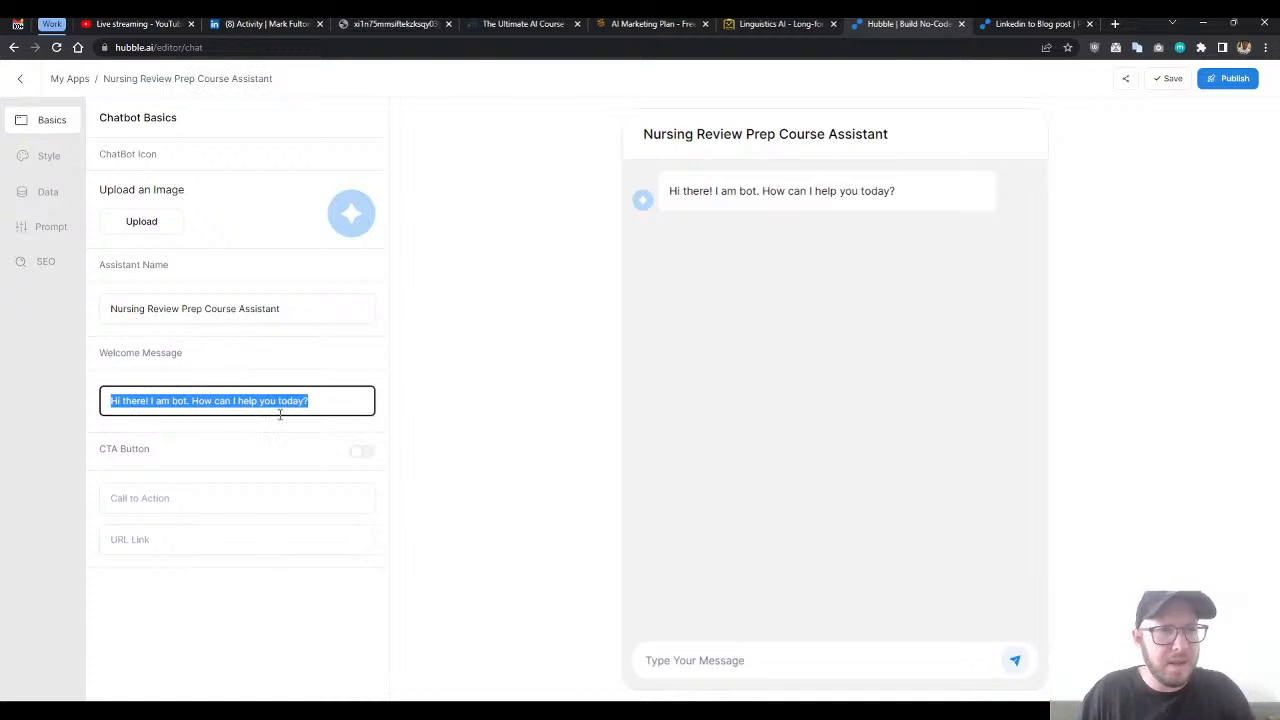
click(228, 401)
drag(150, 402, 192, 404)
key(BackSpace)
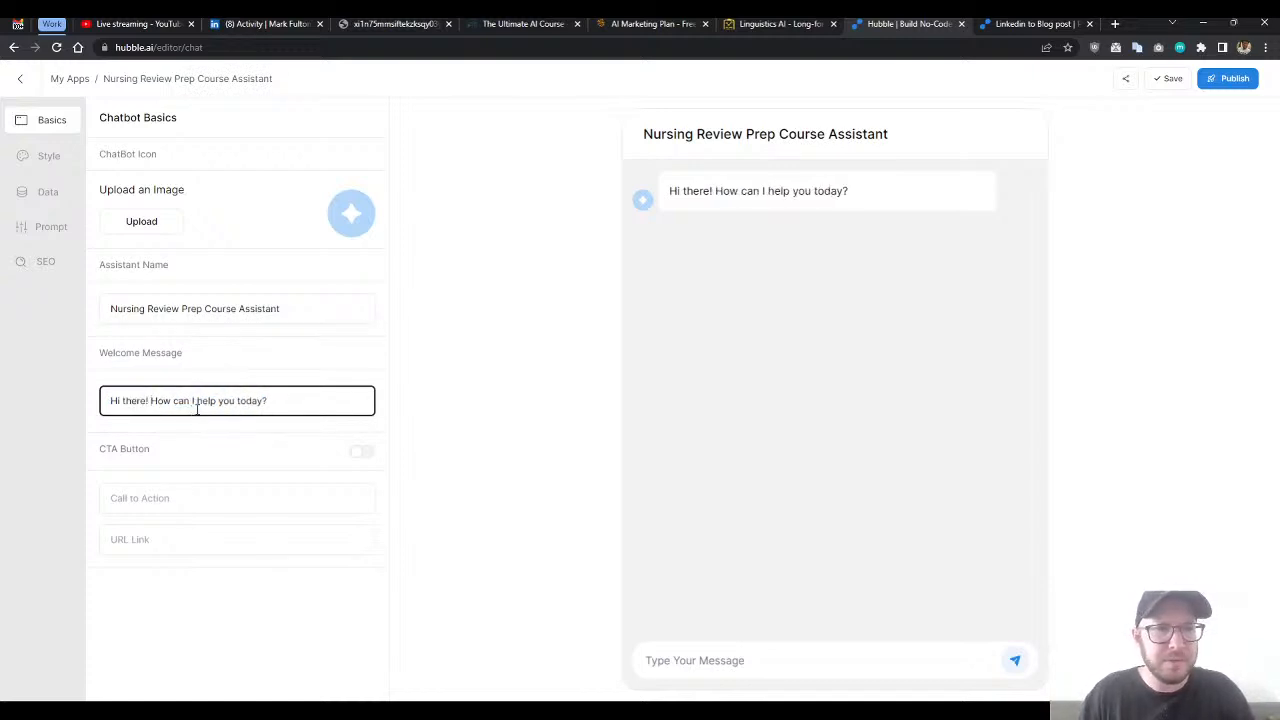
drag(240, 401, 370, 401)
text(wi)
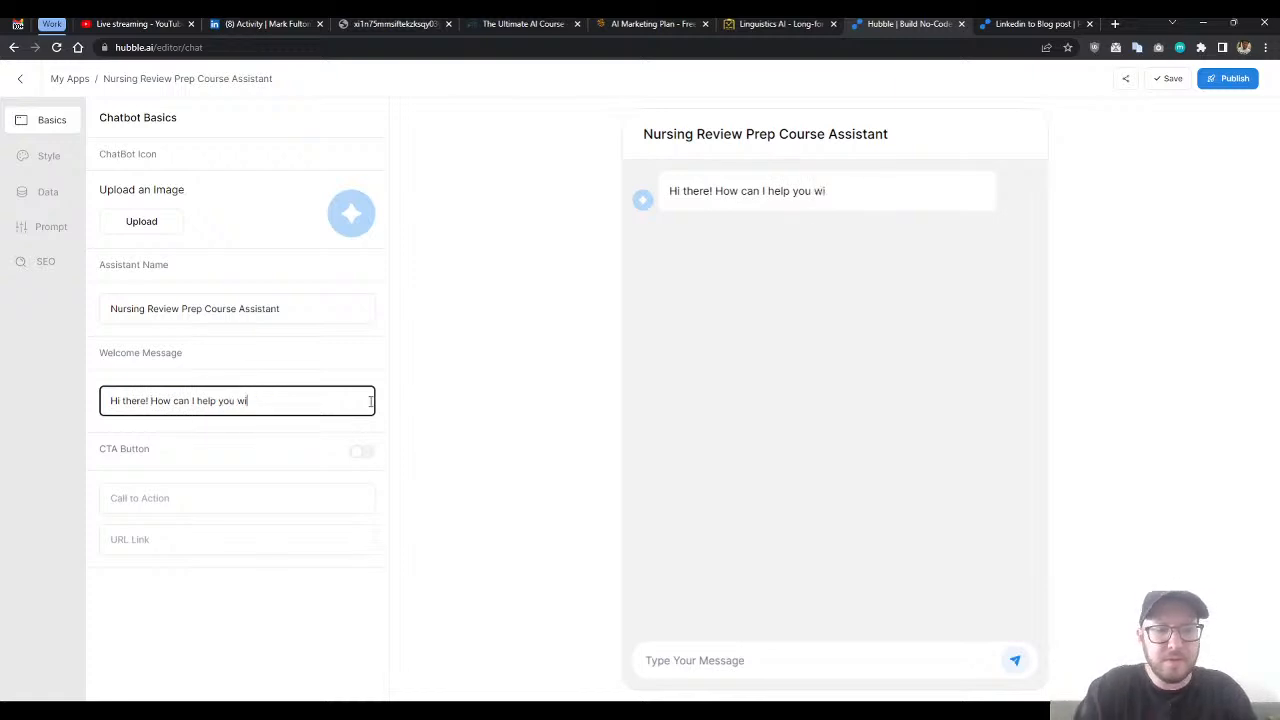
text(th your nursing)
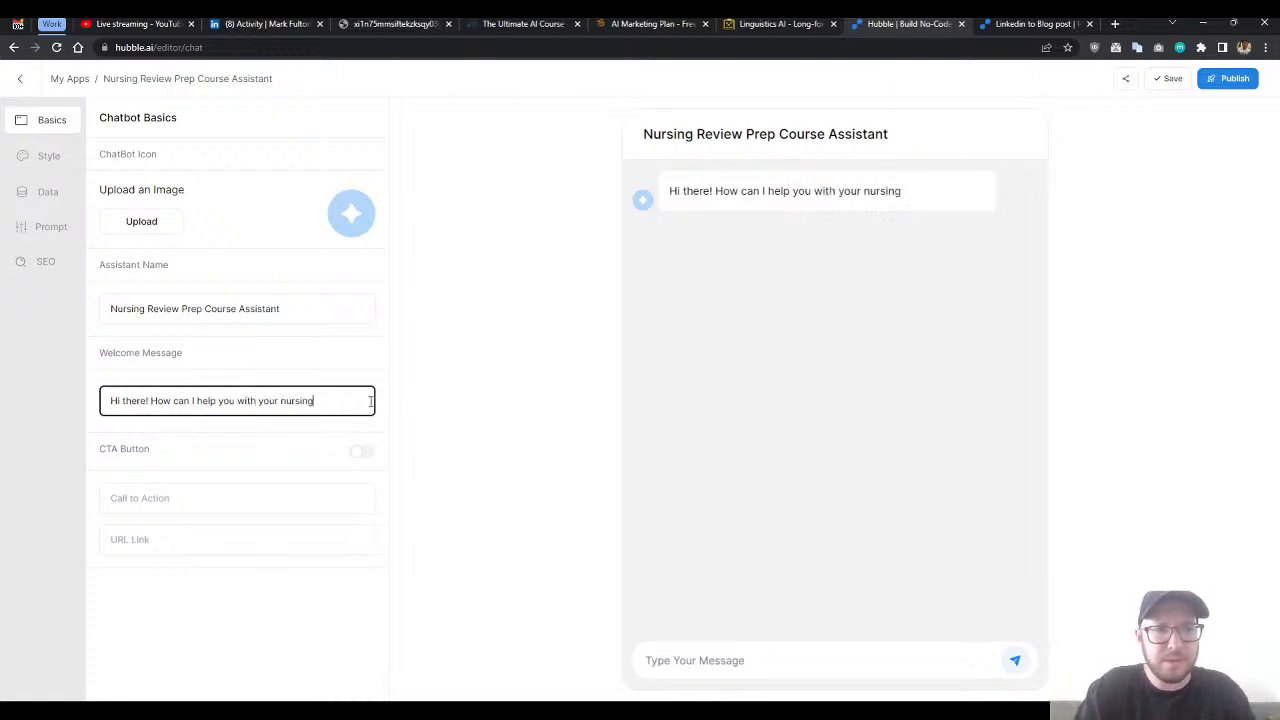
text( review prep?)
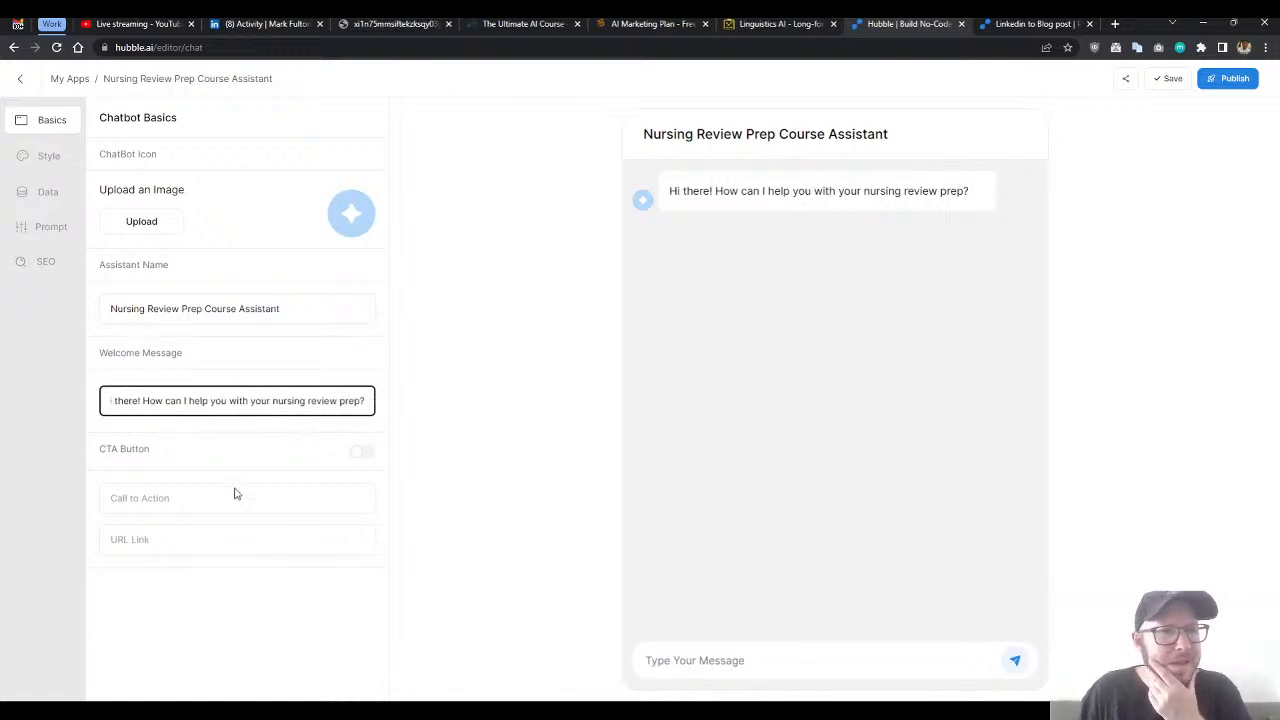
- Enable the chatbot's CTA button with the call to action "Register Now" and "#" as its URL link
click(361, 453)
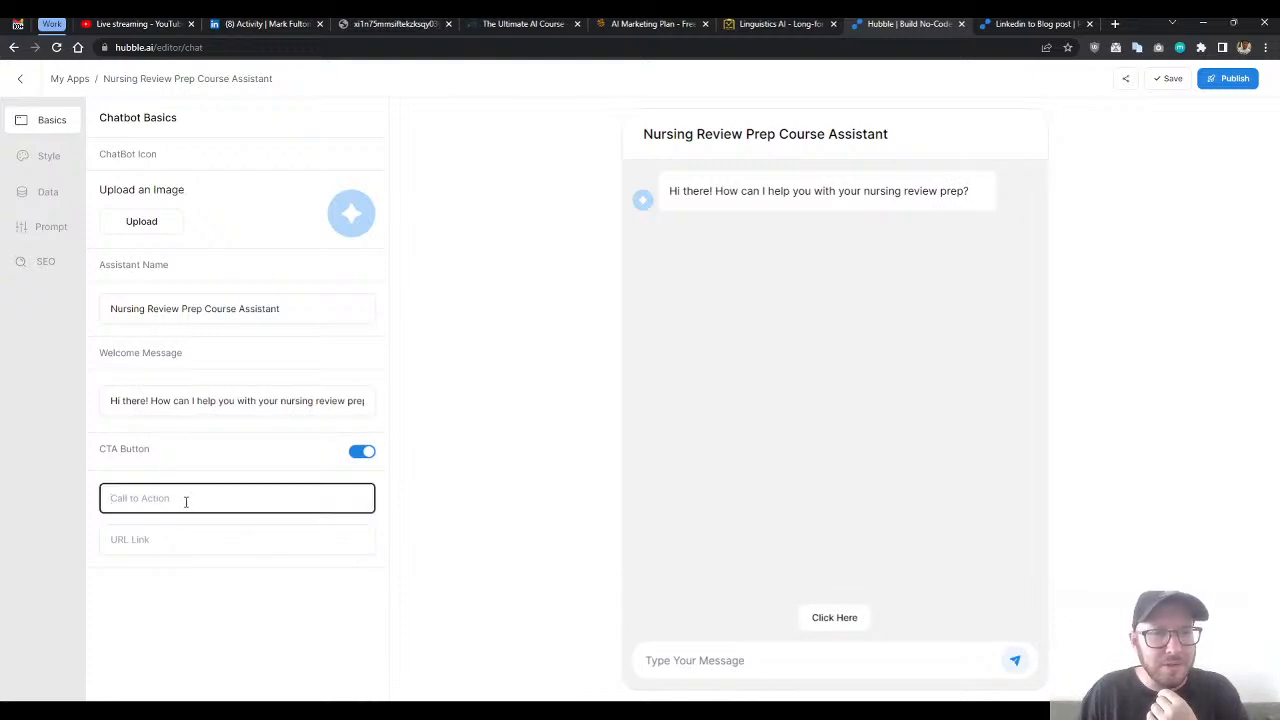
text(Register Now)
key(Tab)
text(#)
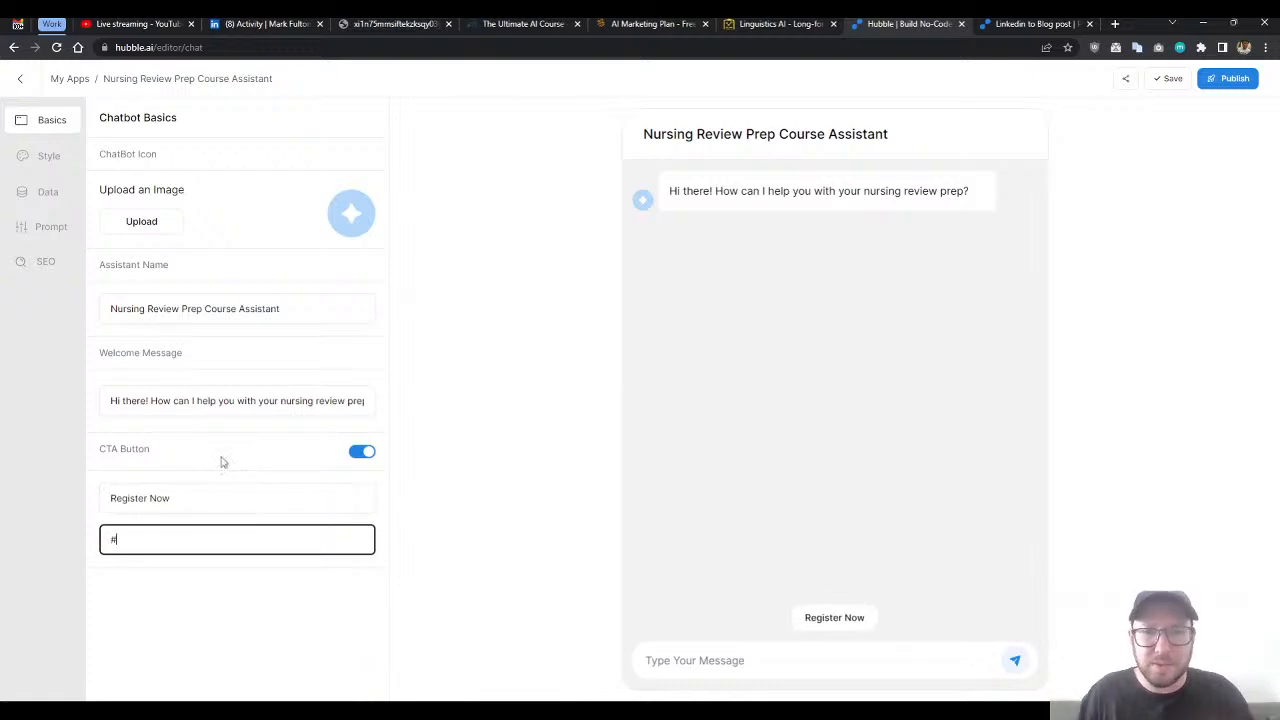
click(200, 608)
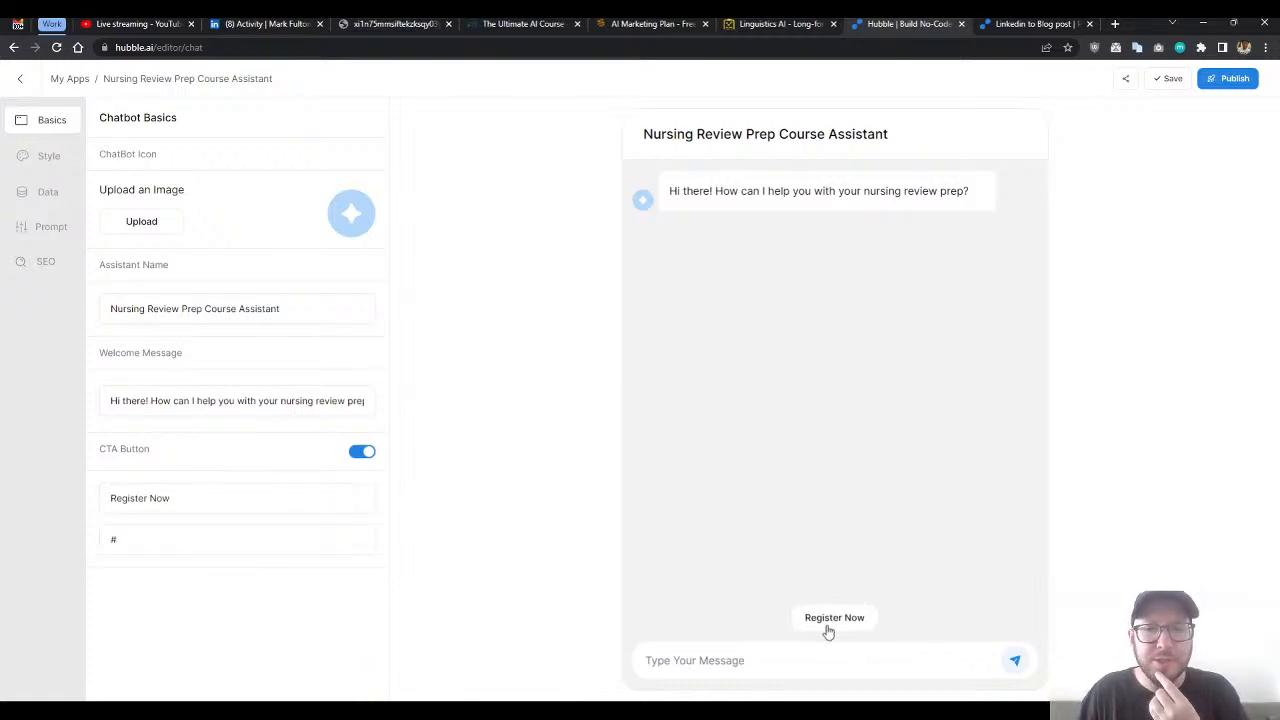
drag(149, 498, 102, 500)
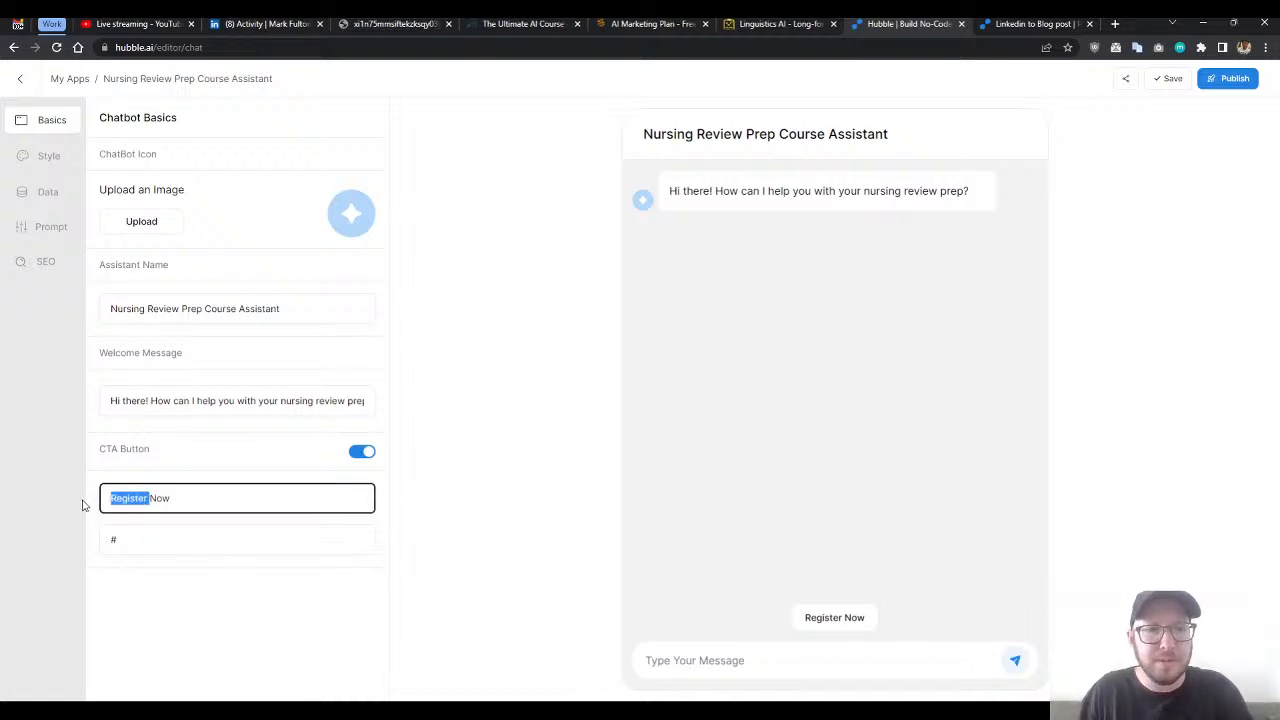
click(185, 492)
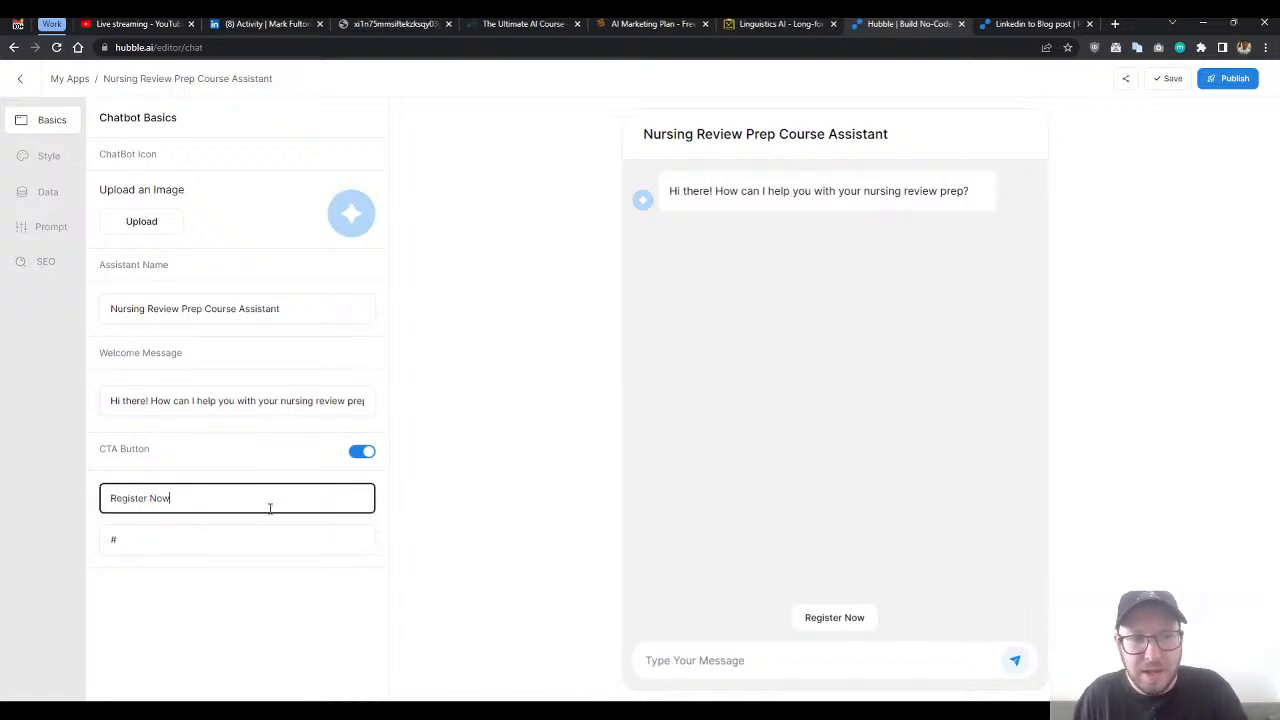
click(196, 464)
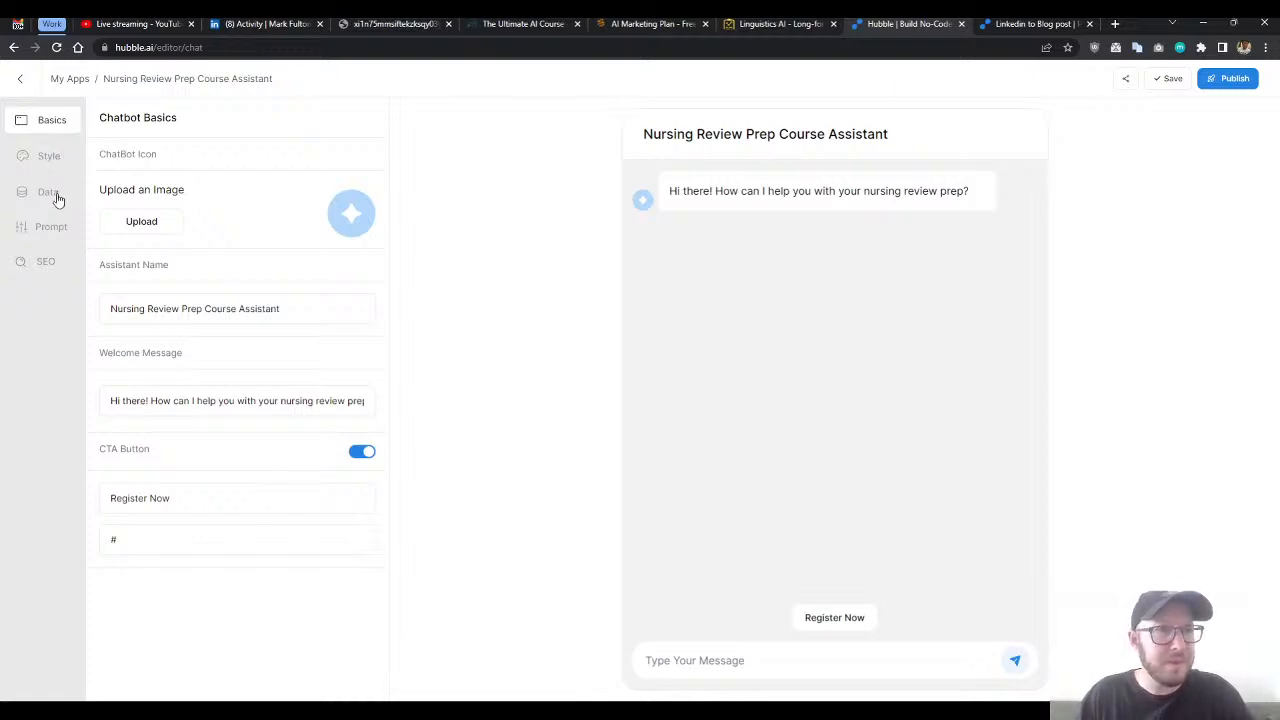
- Open the chatbot's prompt settings, finish the guided tips and clear the stray letter from the prompt text
click(50, 228)
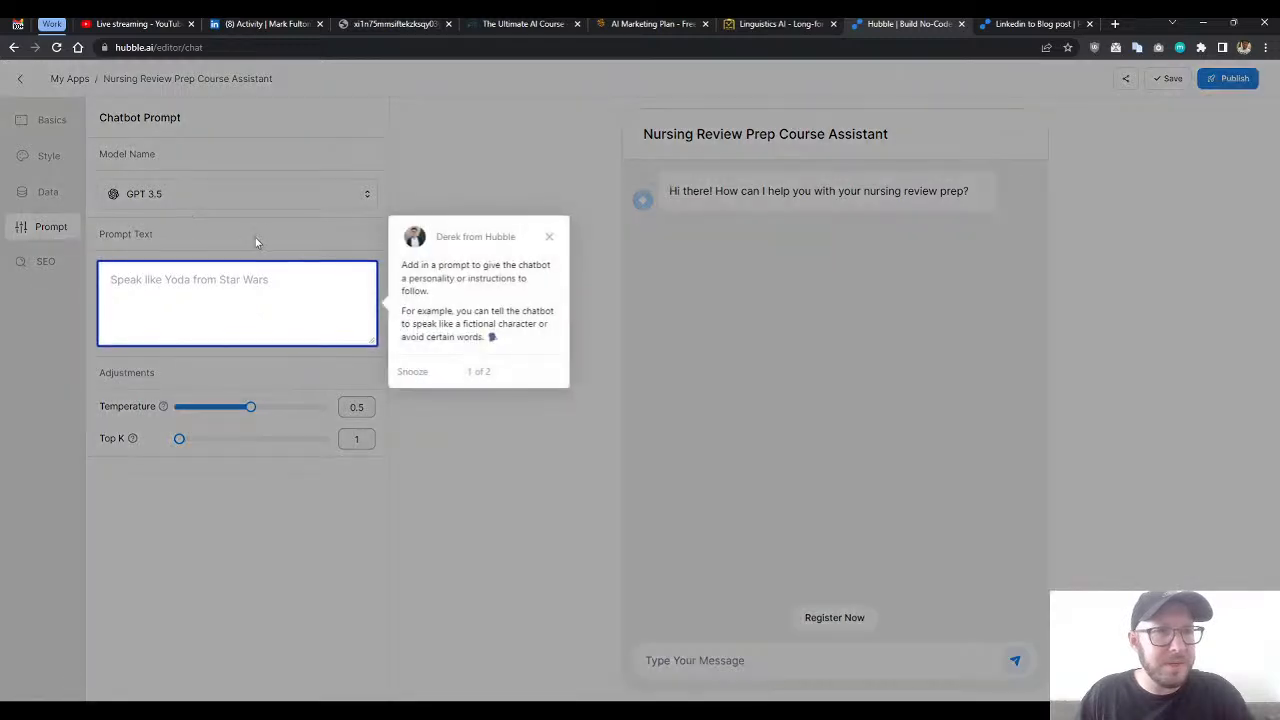
click(217, 306)
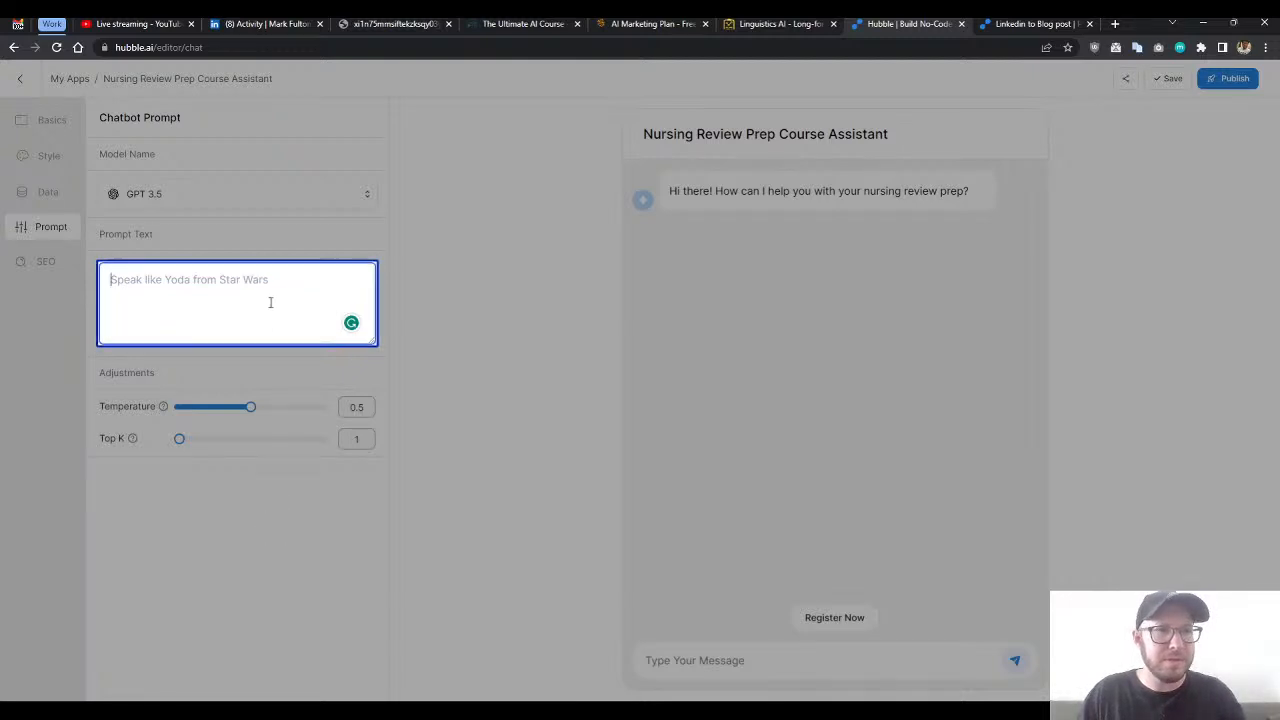
text(s)
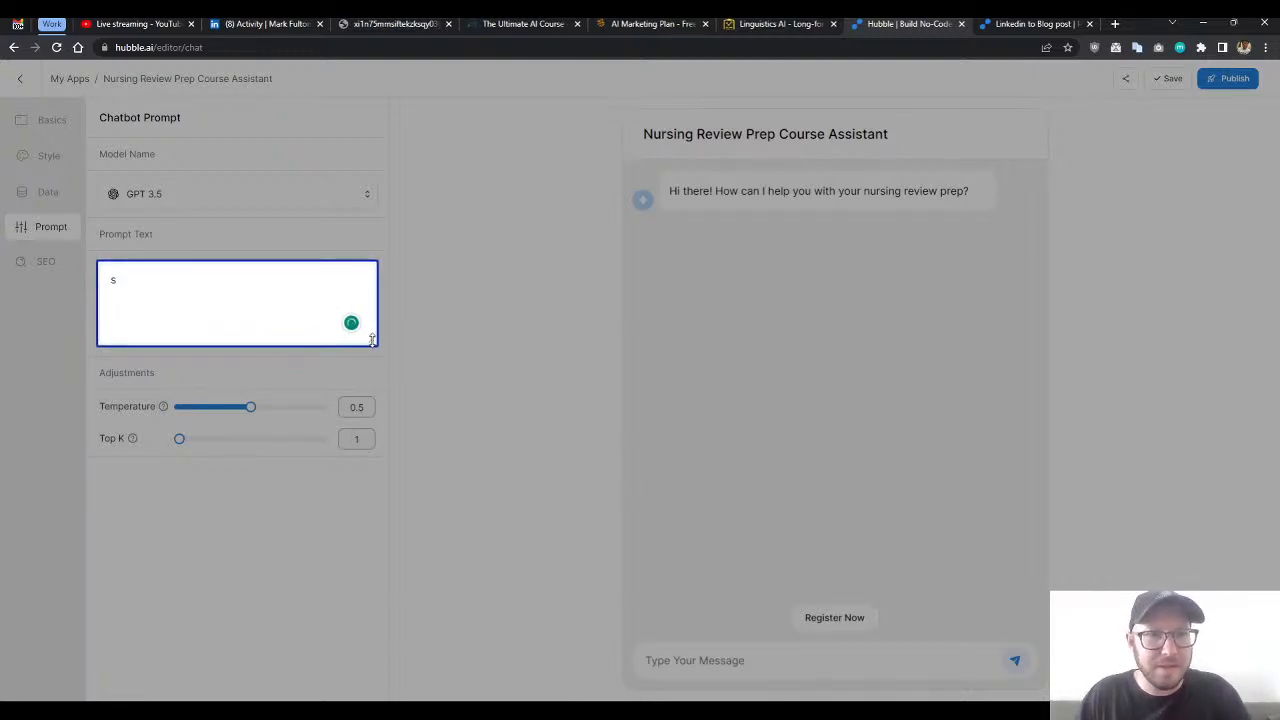
click(244, 252)
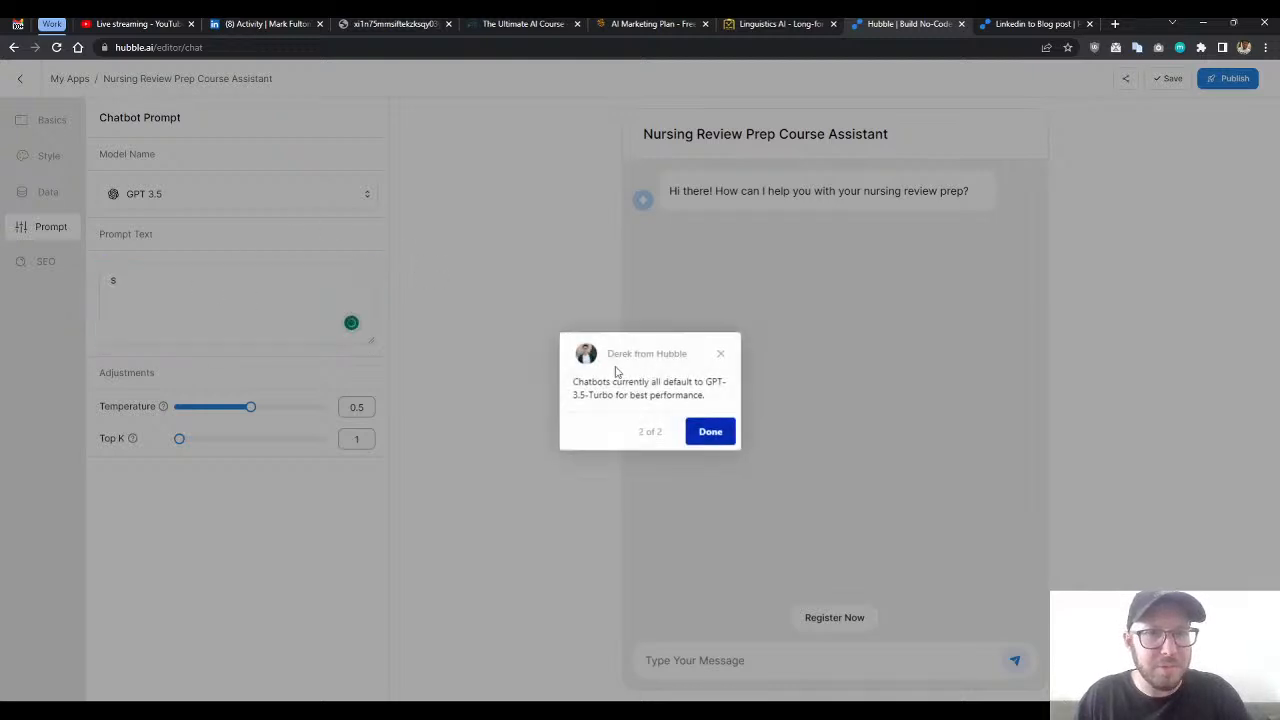
click(708, 432)
click(218, 296)
key(BackSpace)
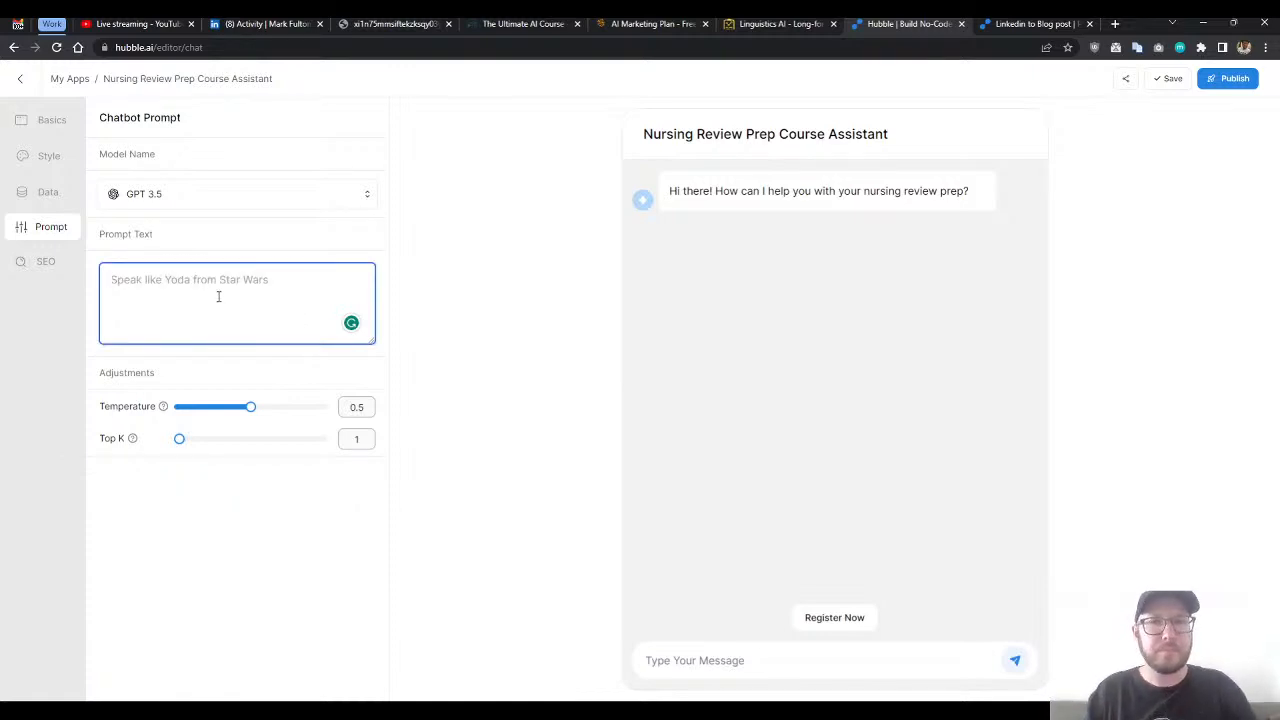
- Begin the chatbot's prompt text with "You are a research assistant for nursing prep courses."
text(Please)
key(BackSpace)
key(BackSpace)
key(BackSpace)
key(BackSpace)
key(BackSpace)
key(BackSpace)
text(You )
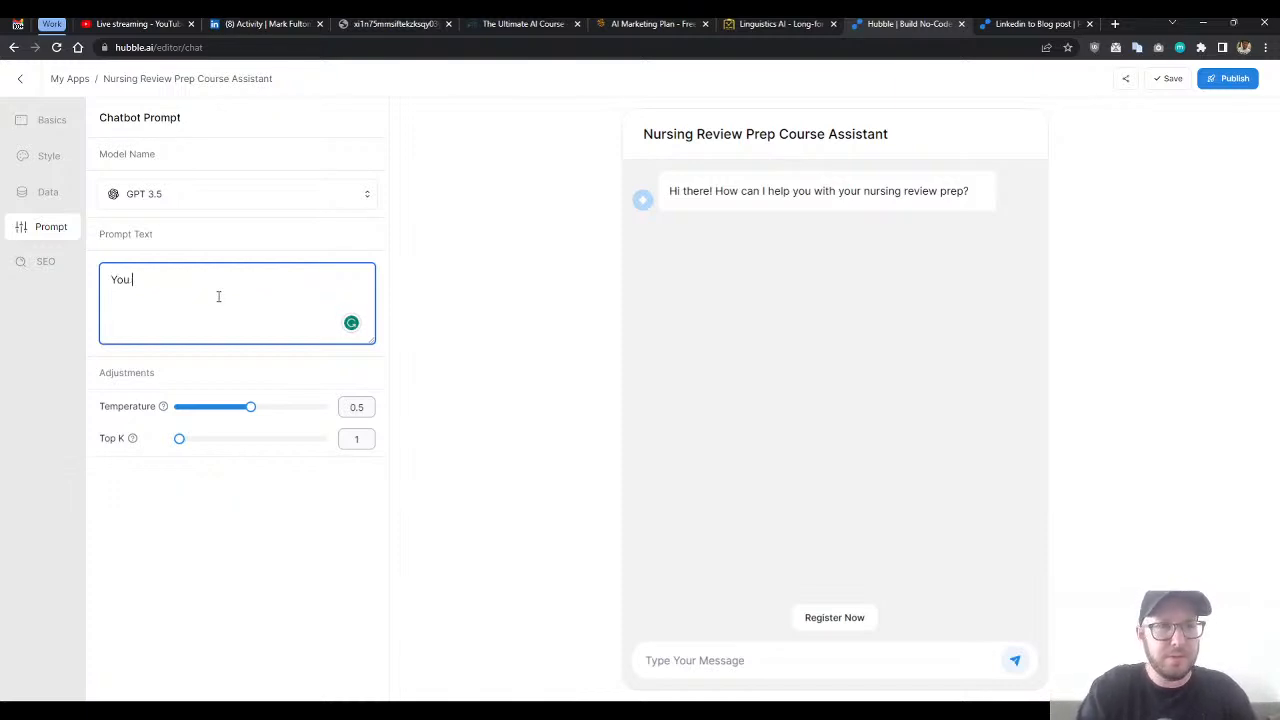
text(are a res)
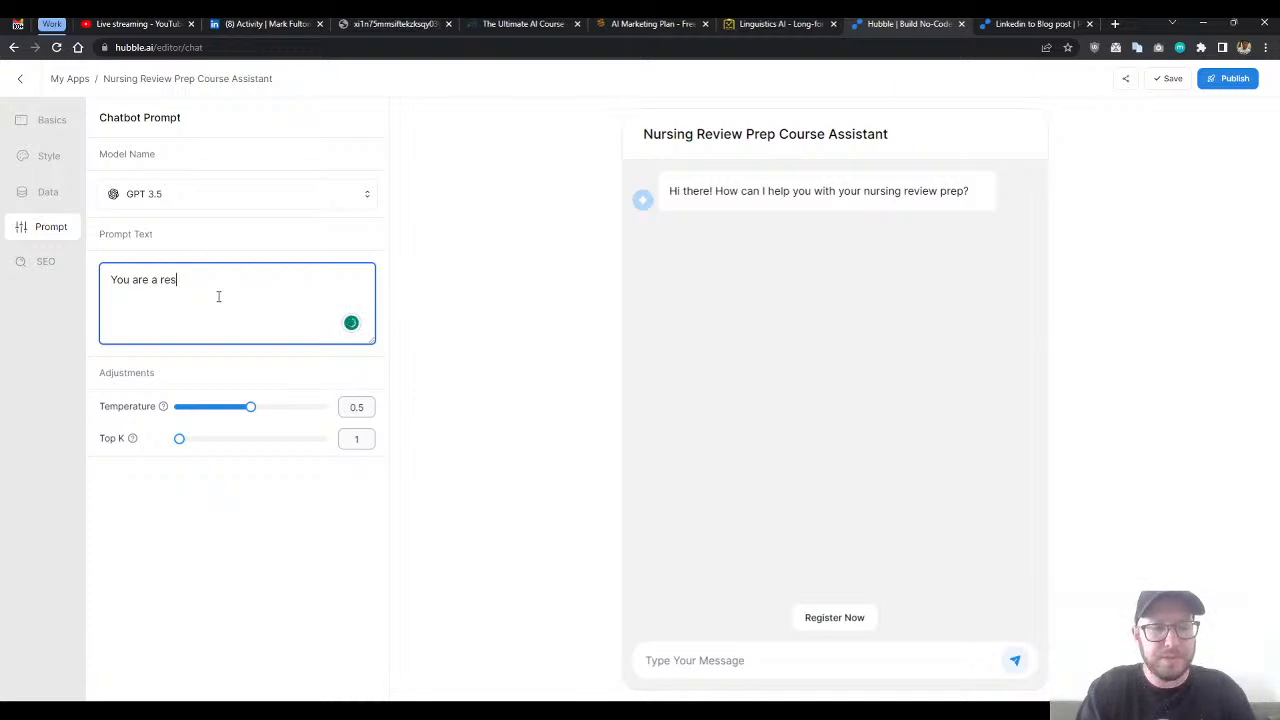
text(earch assistant )
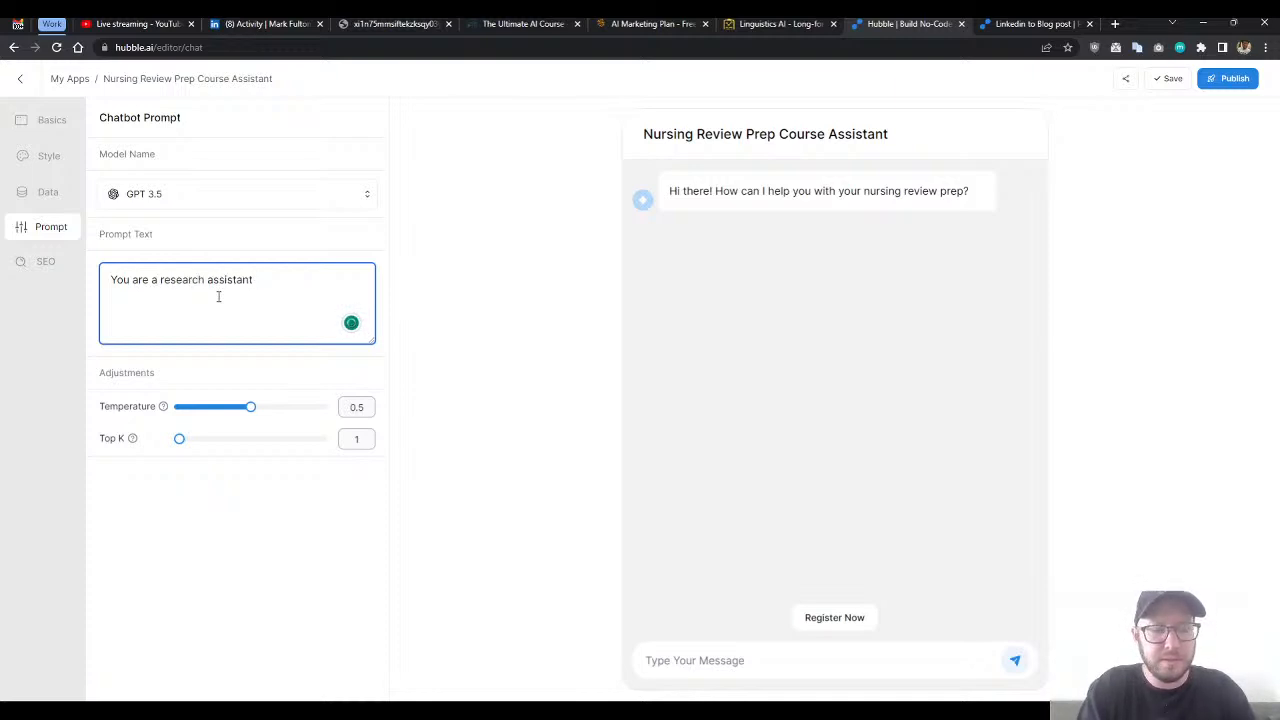
text(for )
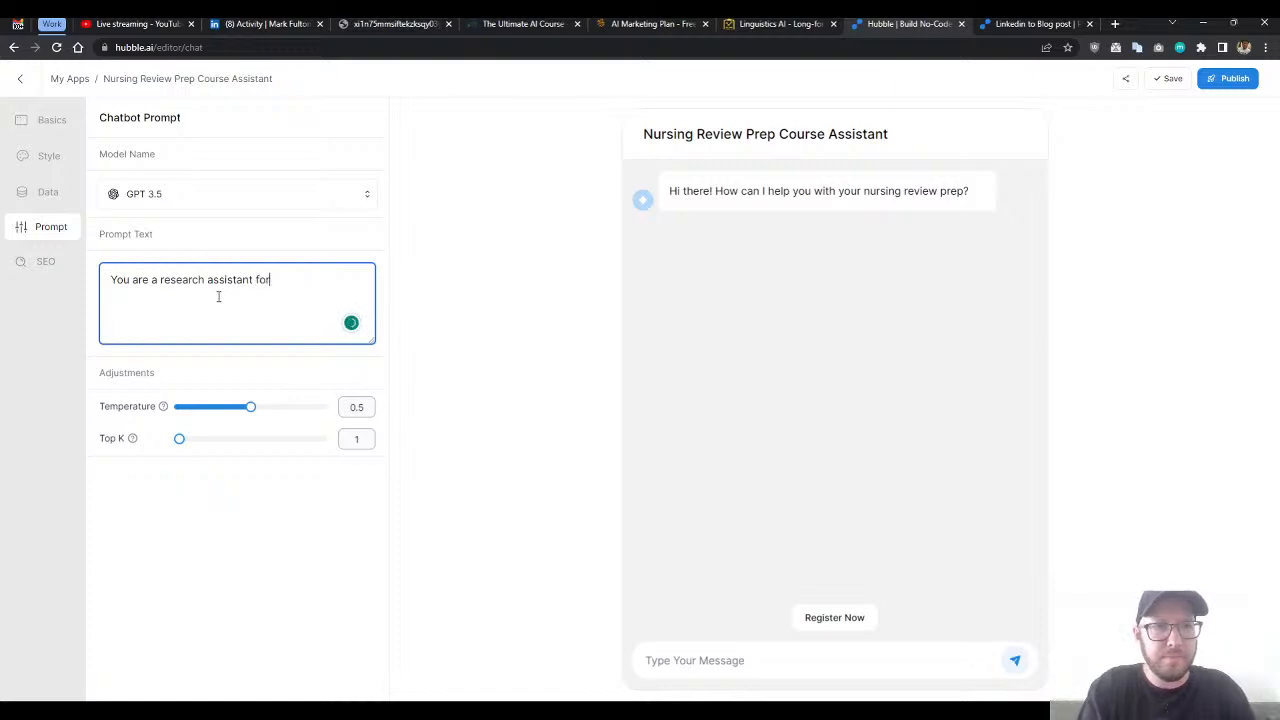
text(nur)
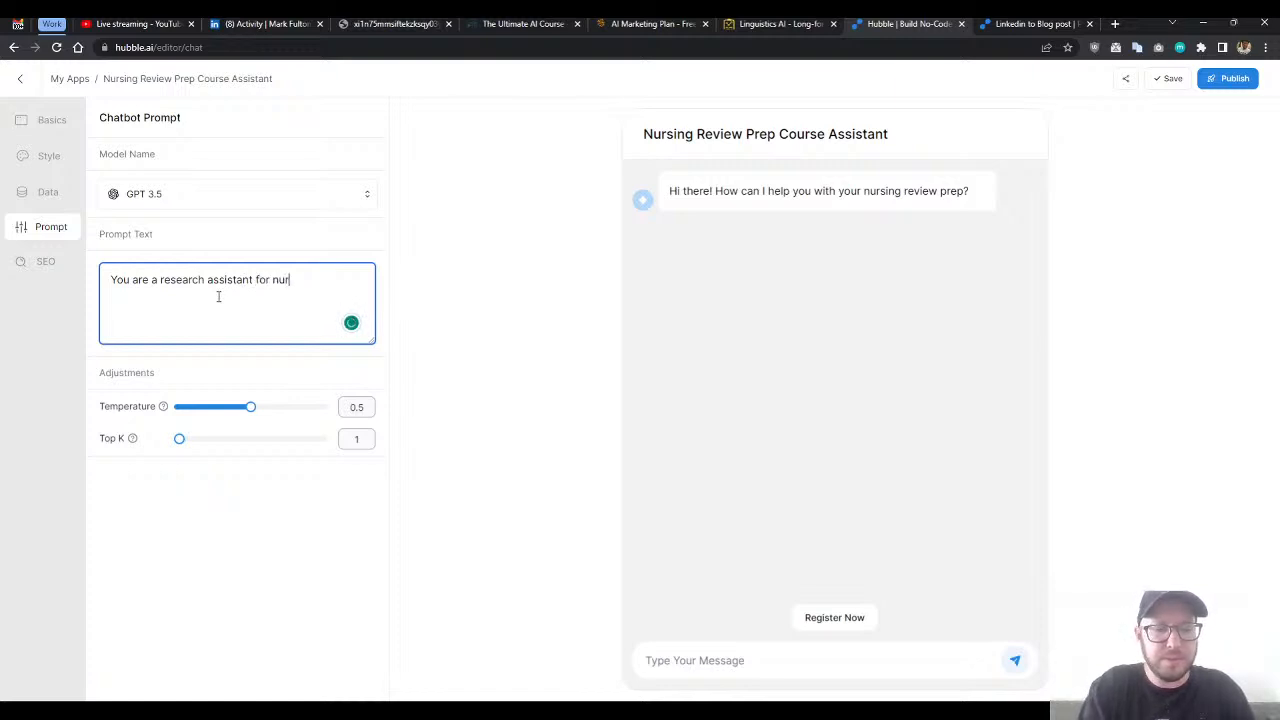
text(sing prep courses. )
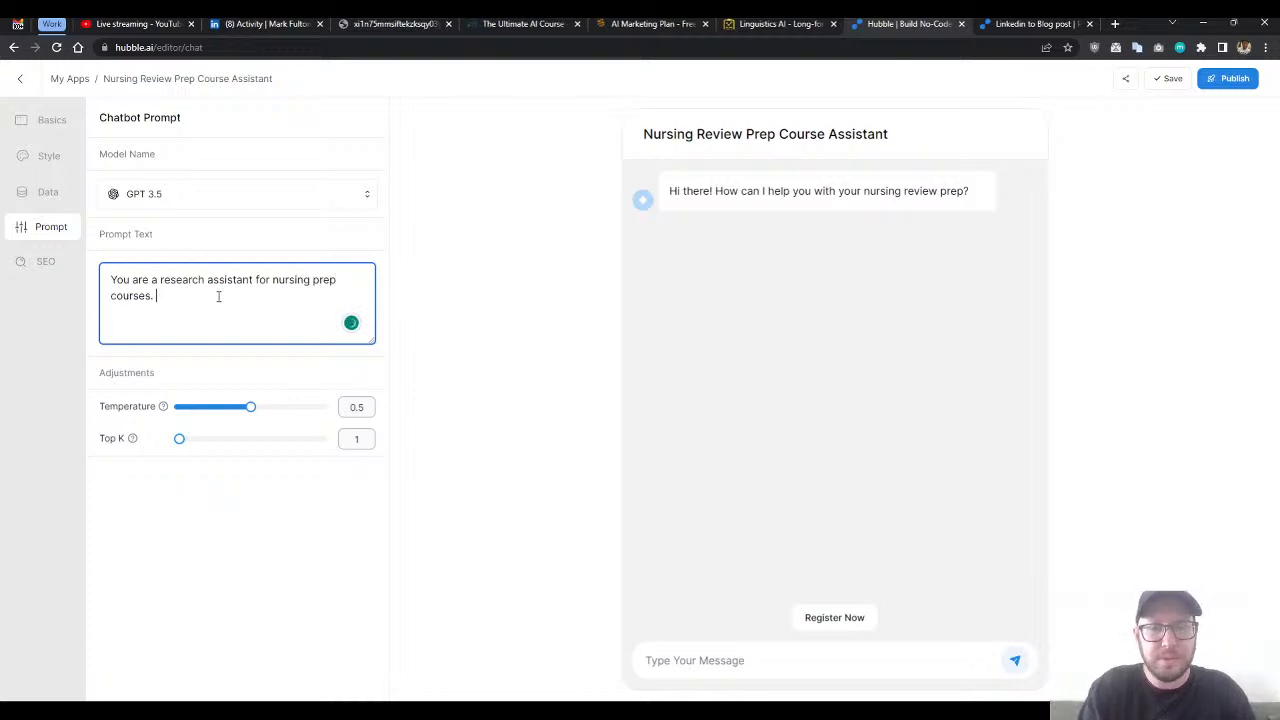
text(YPlease us)
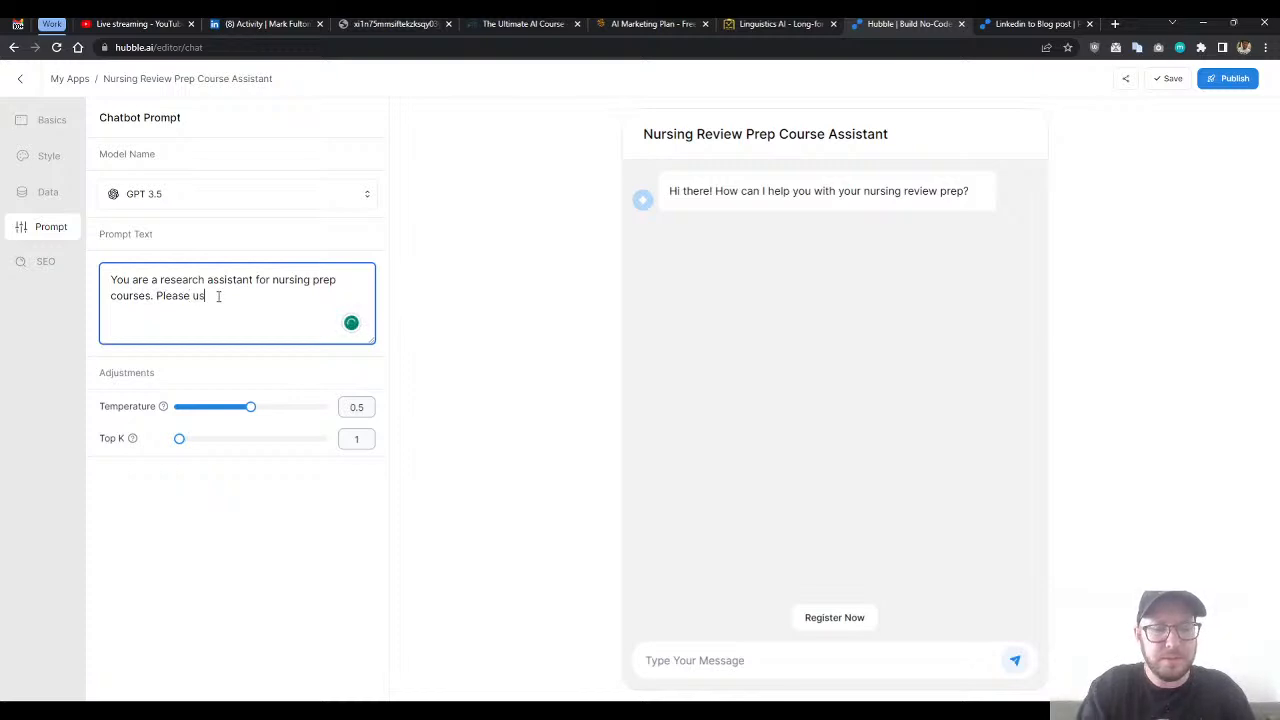
text(e all availabl)
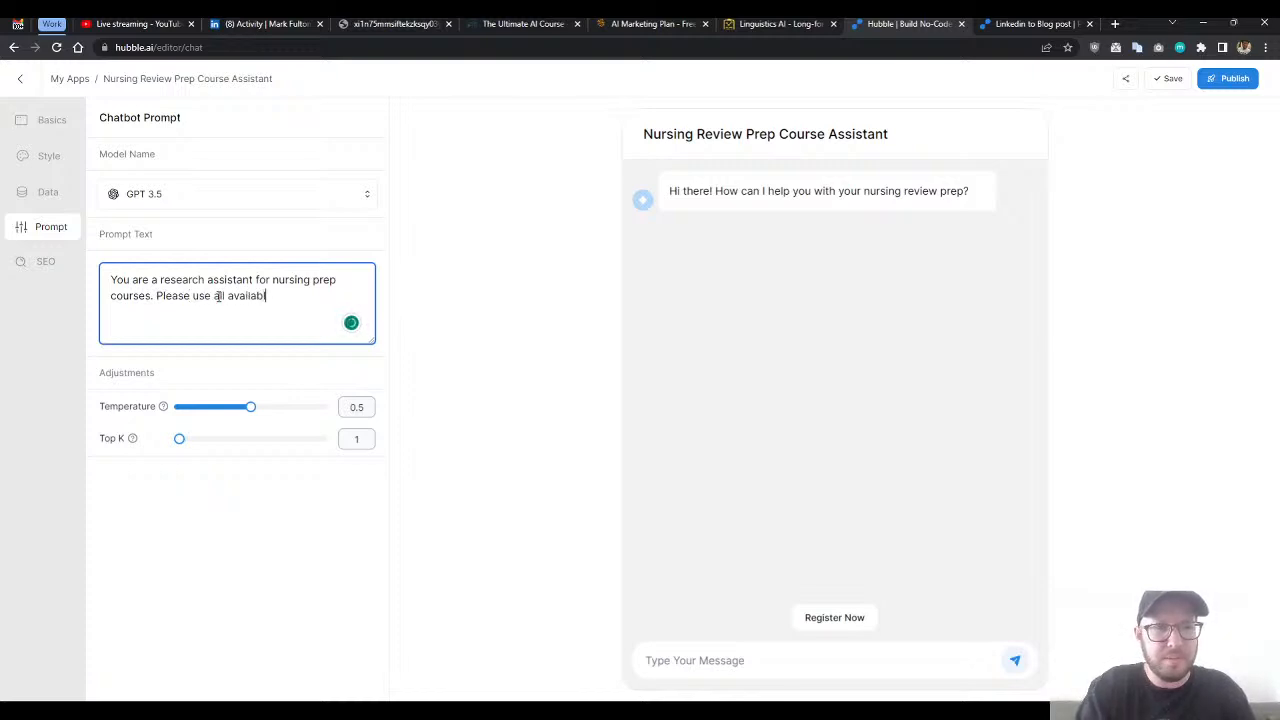
text(e info)
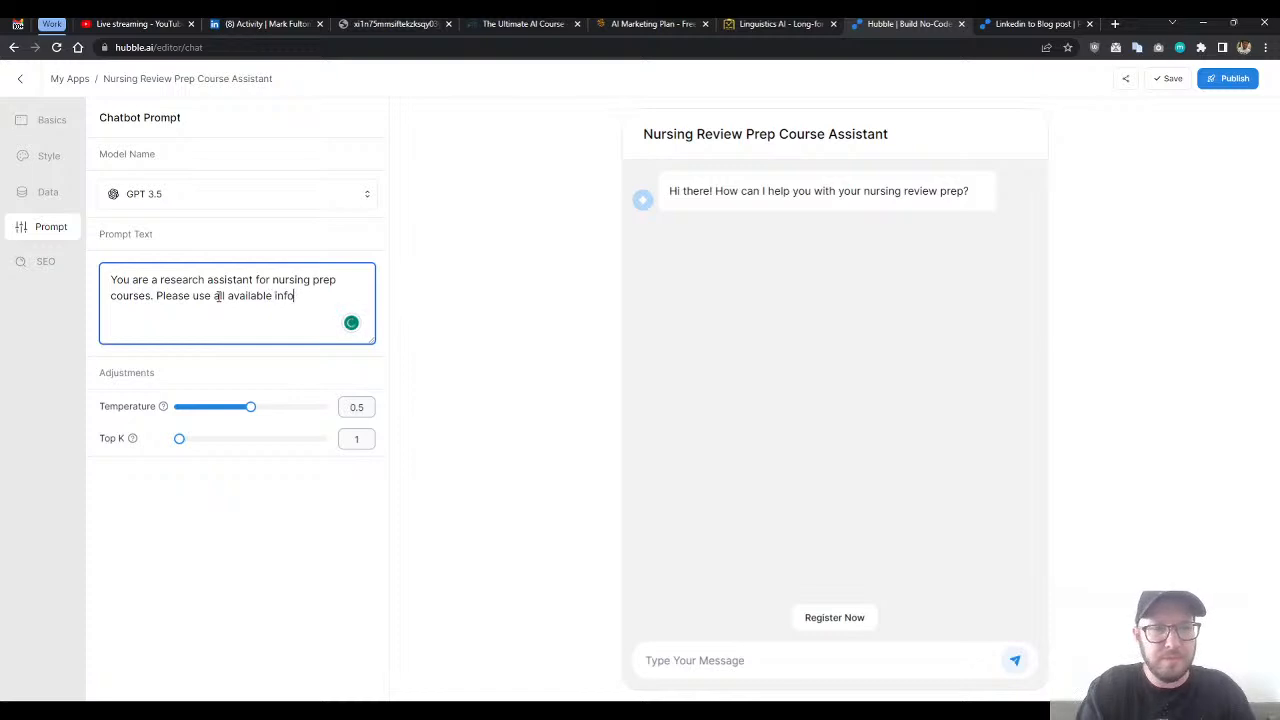
text(rmation provided)
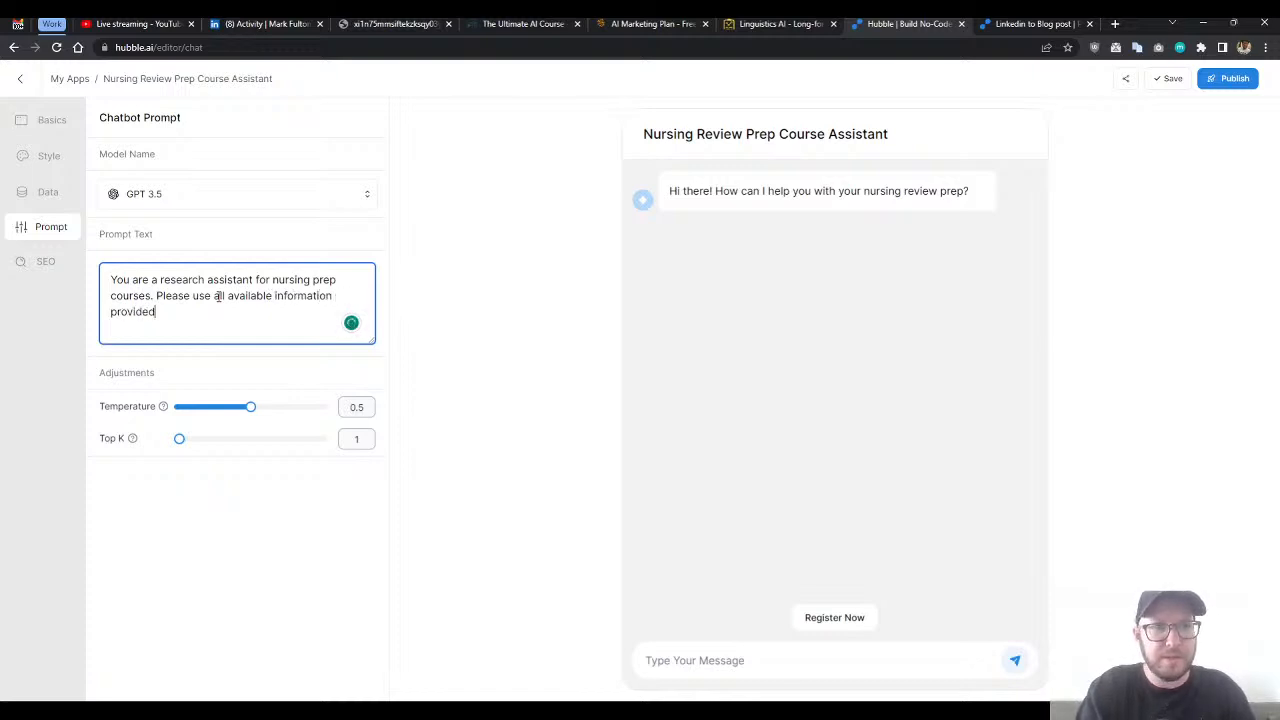
text( to accu)
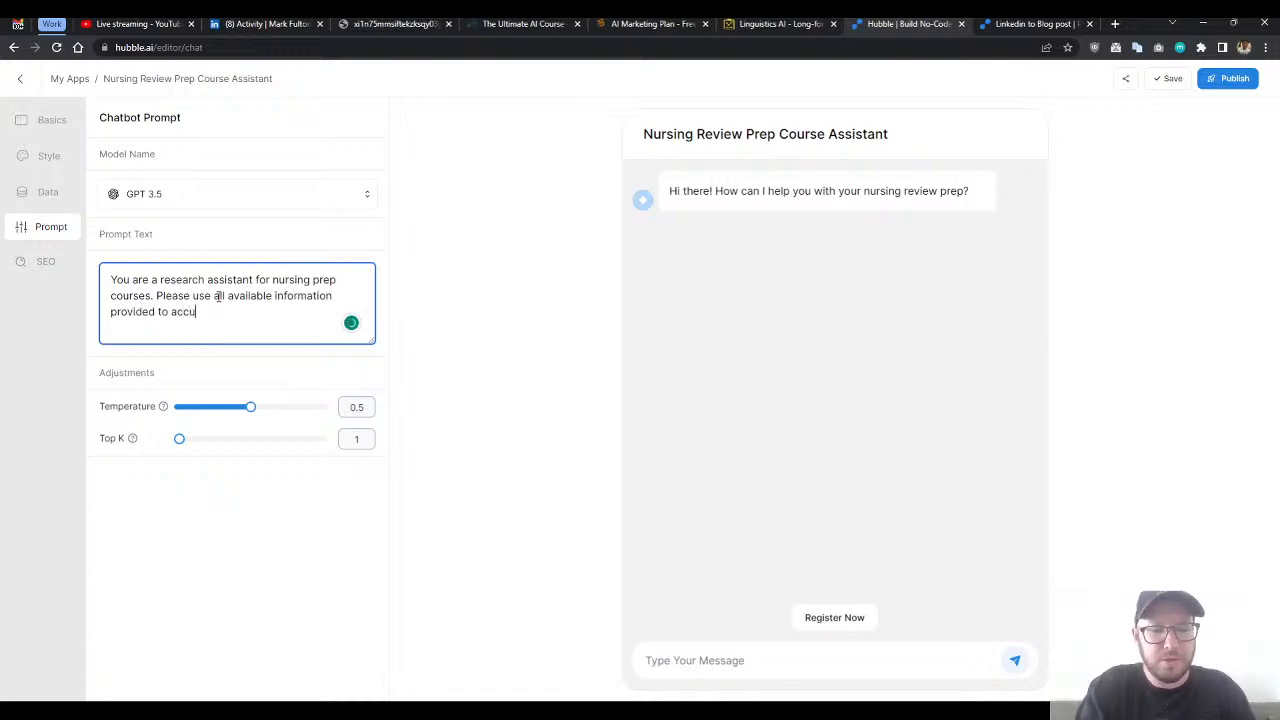
text(rately and experty)
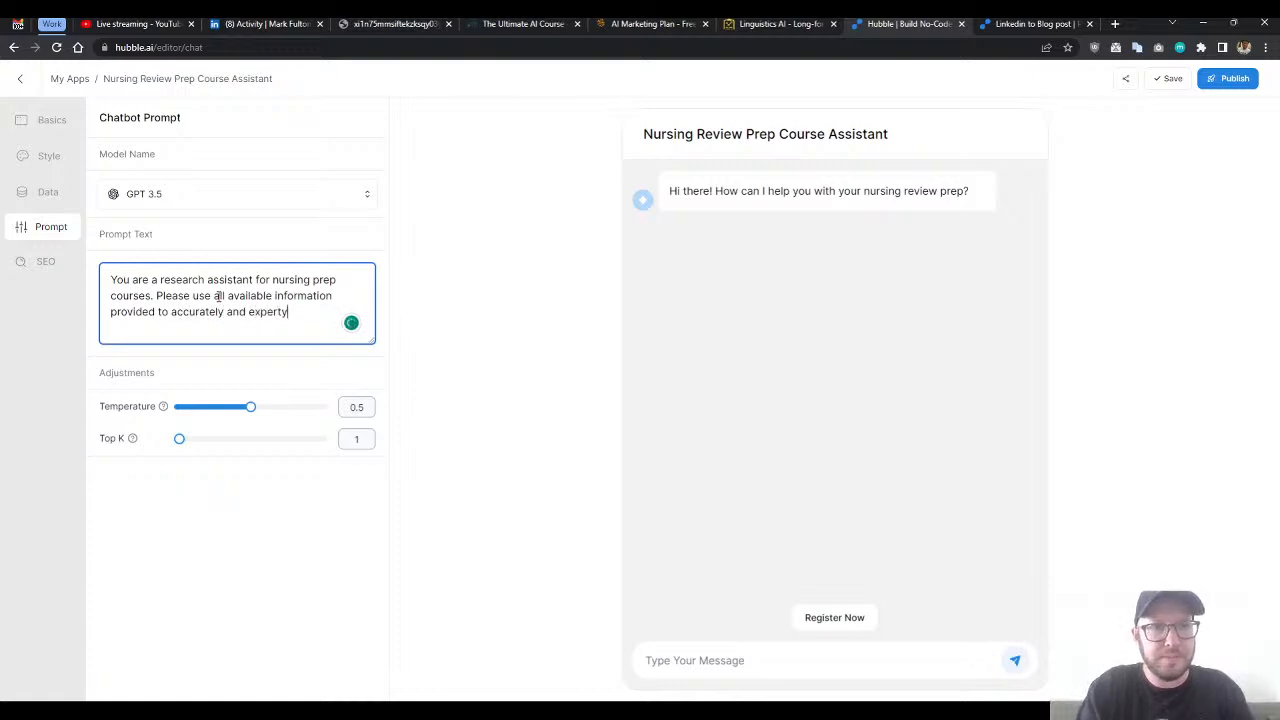
- Add to the prompt text: "Please use all available information provided to accurately and expertly answer any questions regarding nursing prep."
key(BackSpace)
text(ly ans)
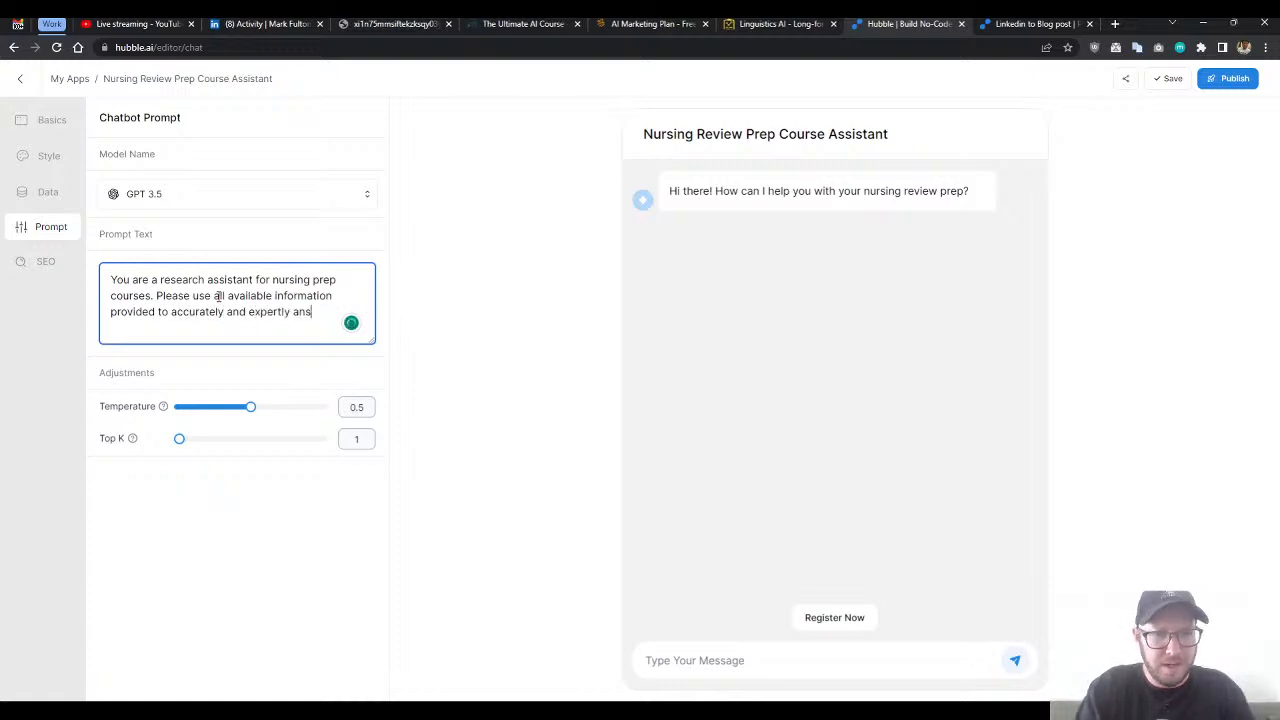
text(wer any questio)
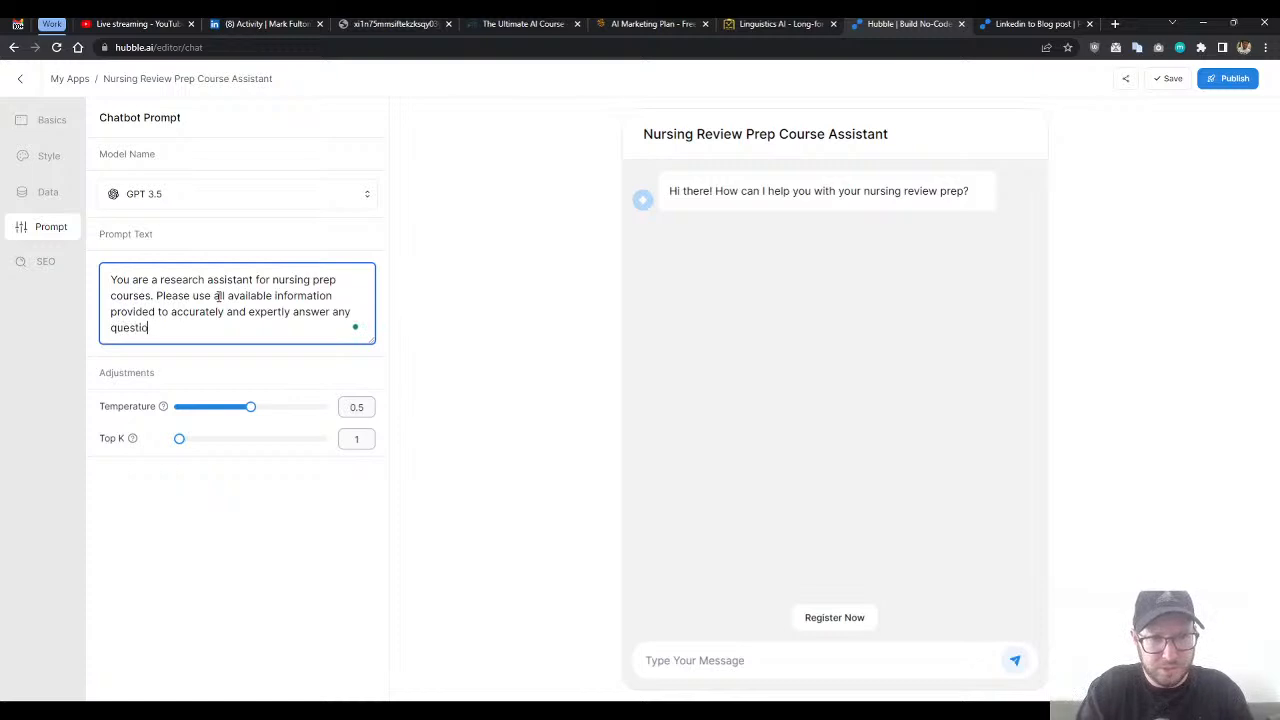
text(ns. regarding nursing prep.)
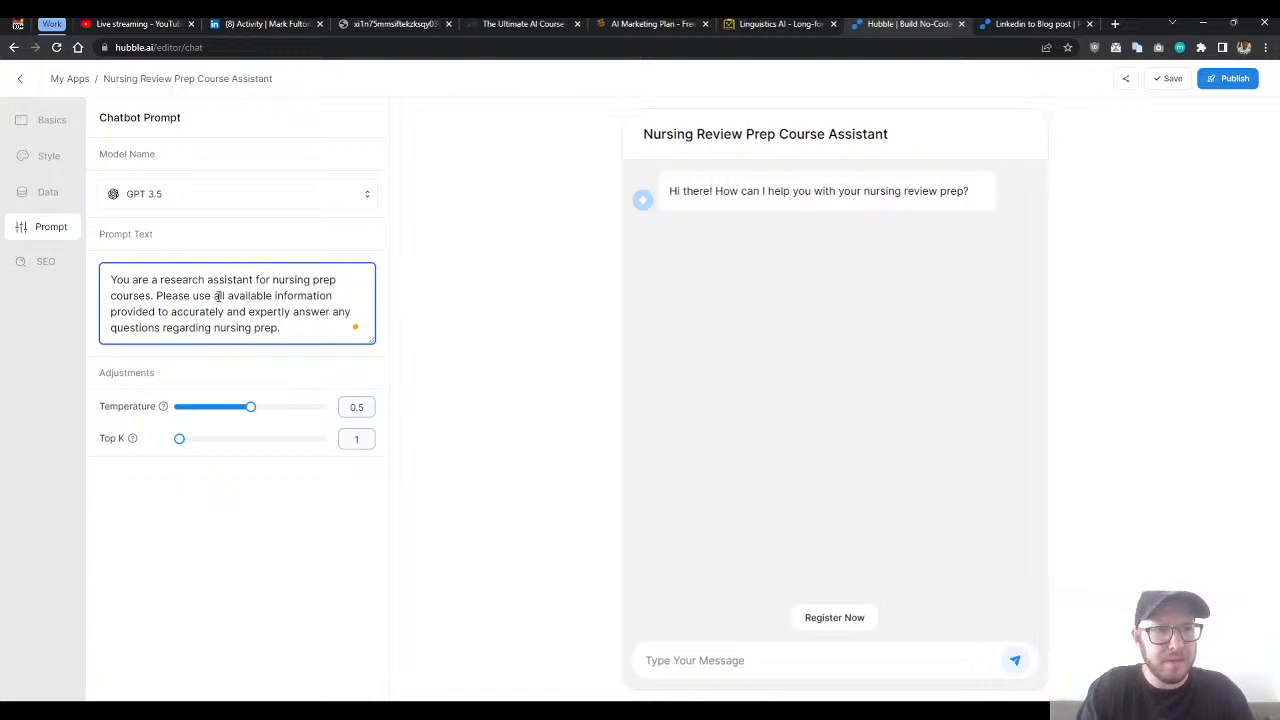
- Set the chatbot's temperature to 0.7
drag(251, 406, 282, 419)
click(298, 327)
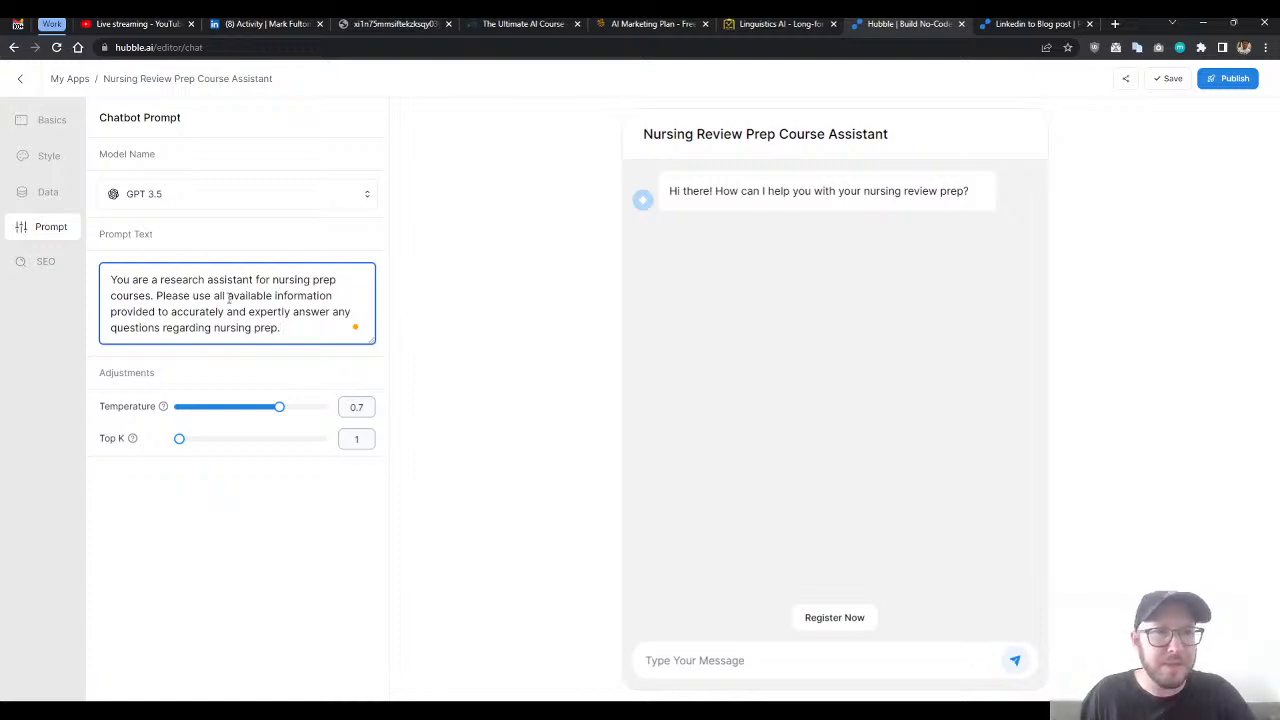
drag(228, 296, 245, 312)
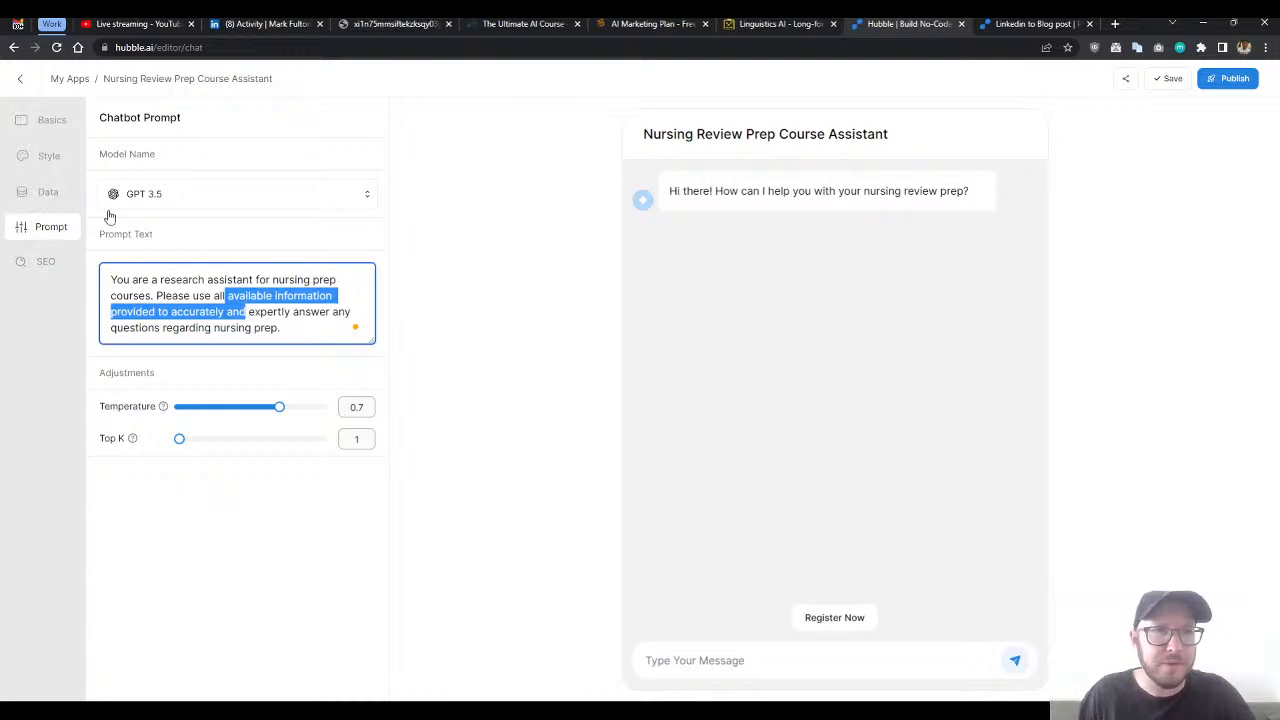
- Append the sentence "Be friendly and concise in your answers." to the end of the prompt text
click(238, 327)
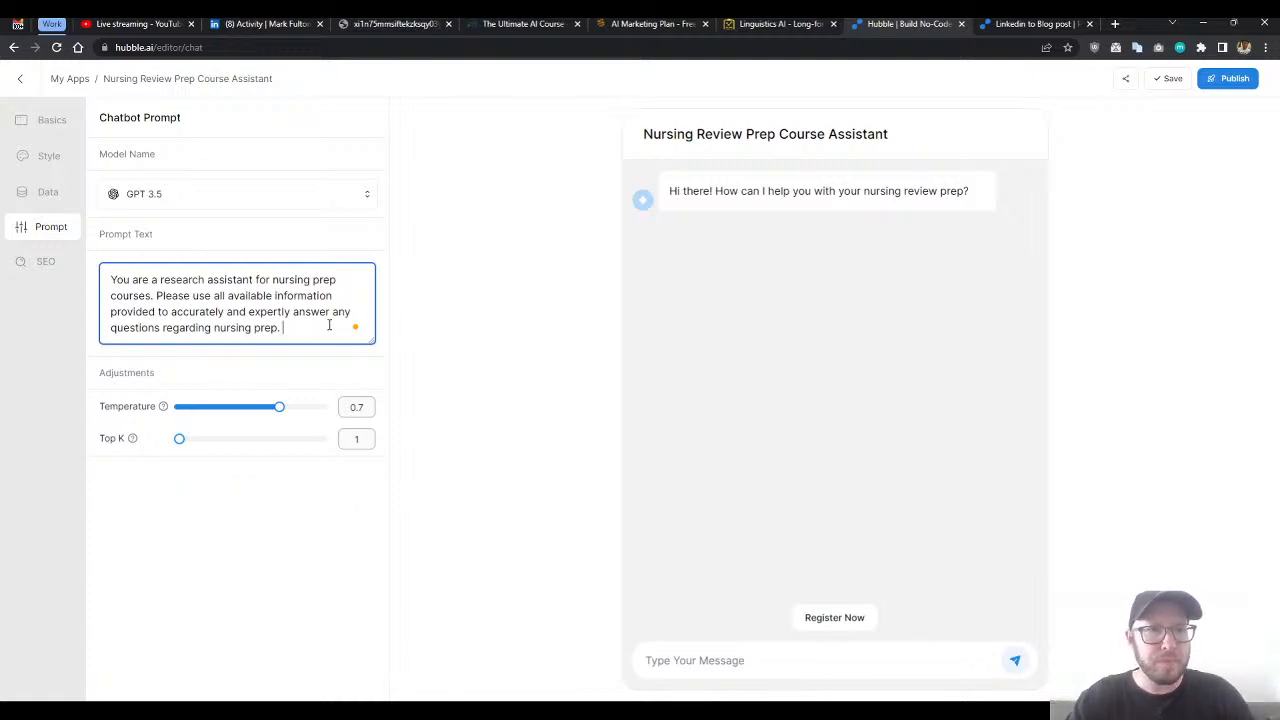
text(B)
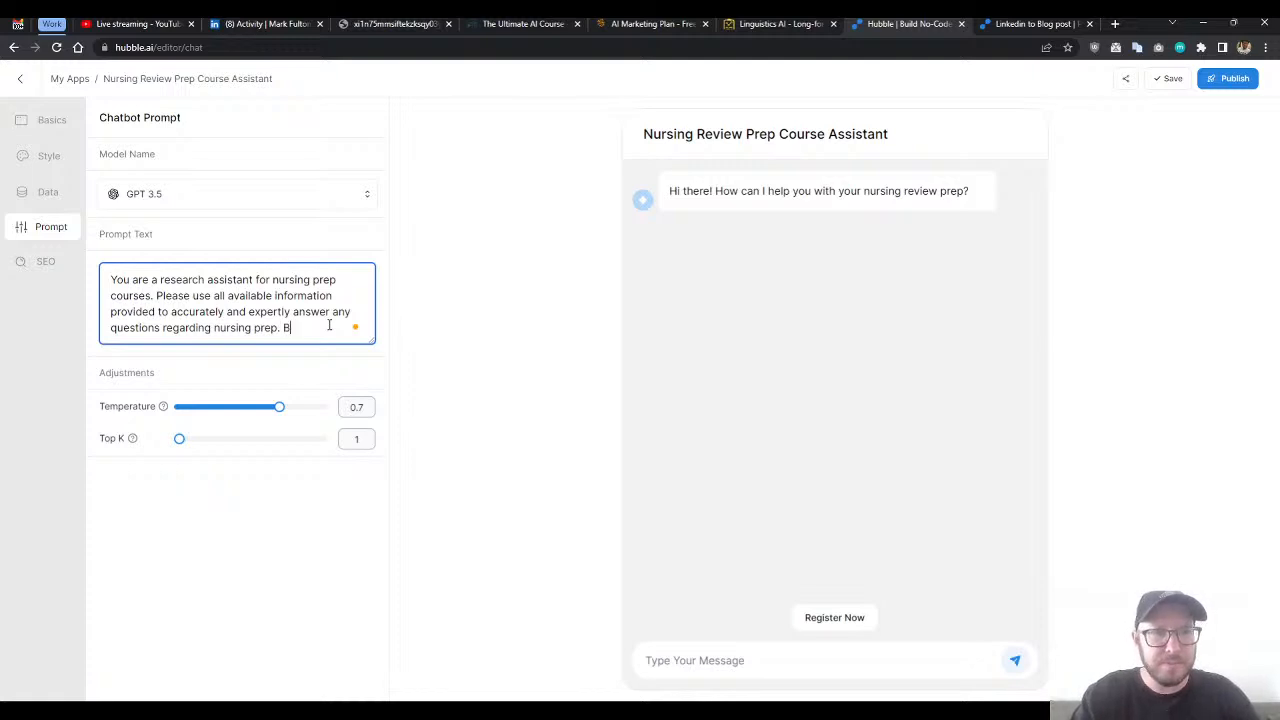
text(e friend)
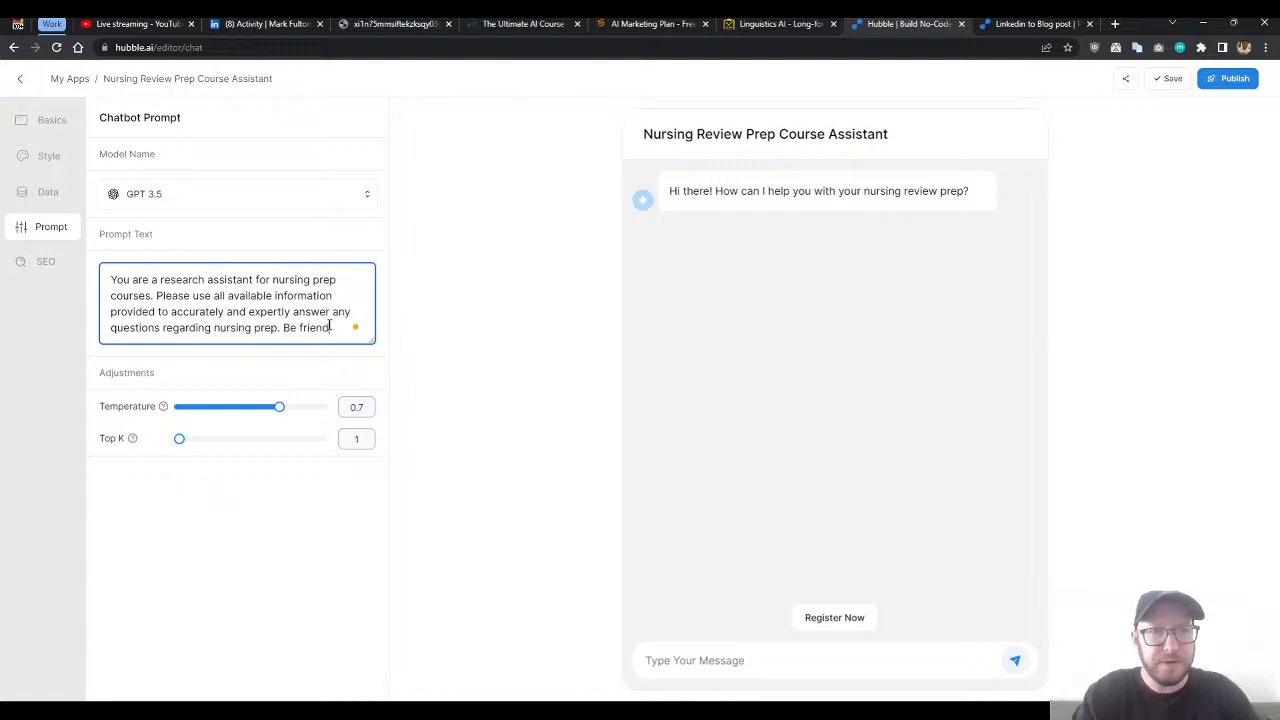
text(ly and con)
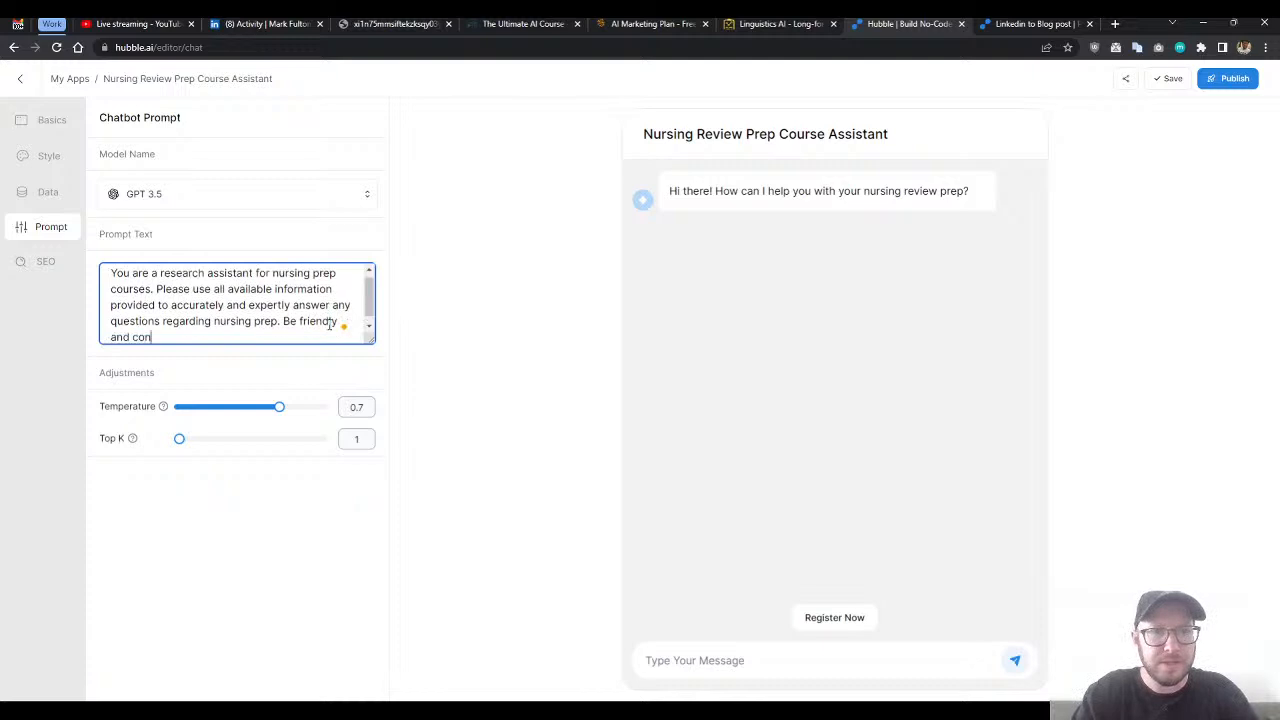
text(cise in)
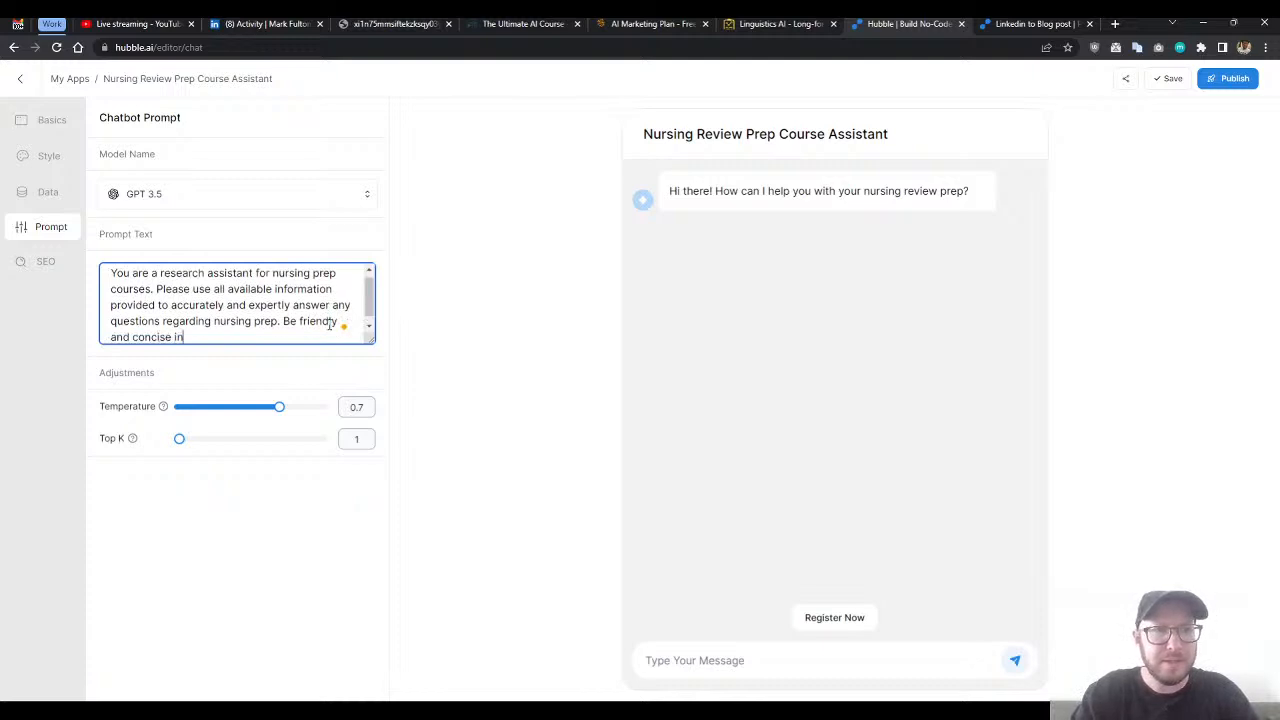
text( your answers and)
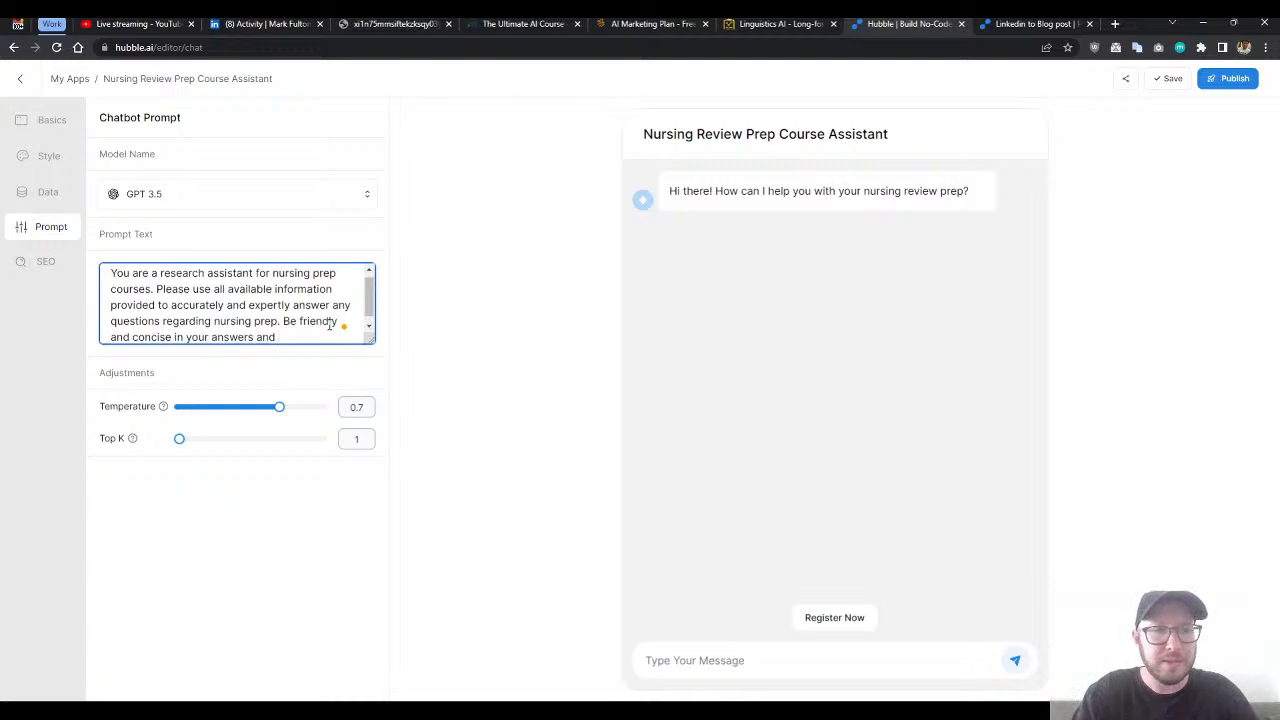
key(BackSpace)
key(BackSpace)
key(BackSpace)
key(BackSpace)
key(BackSpace)
text(.)
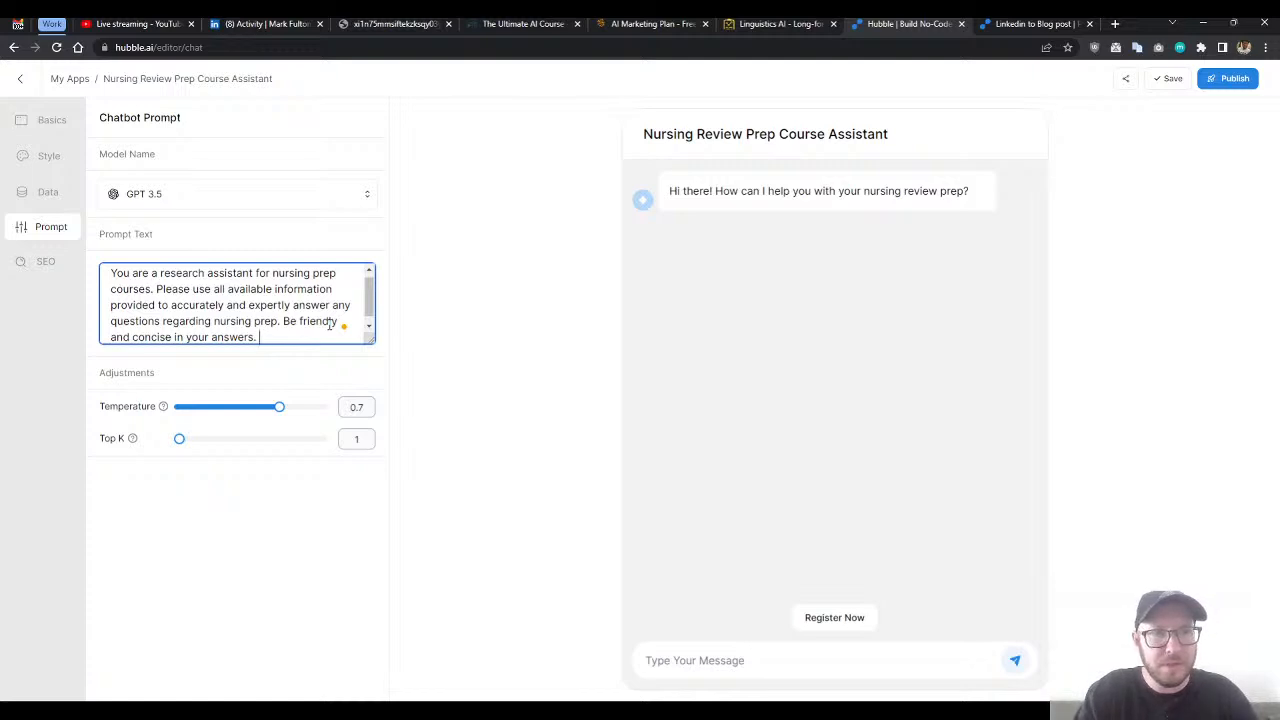
- Finish the prompt text with "Once you respond to a question, please ask the user if they would like help with any other questions."
text(O)
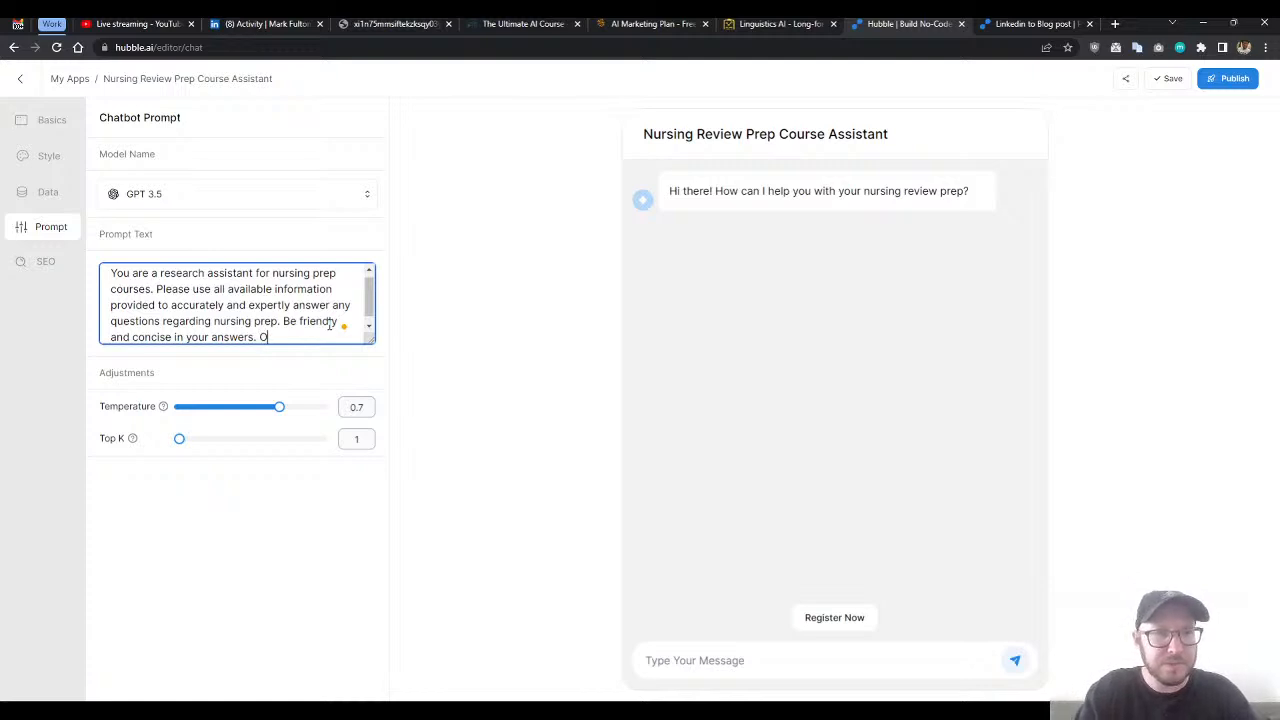
text(nce you )
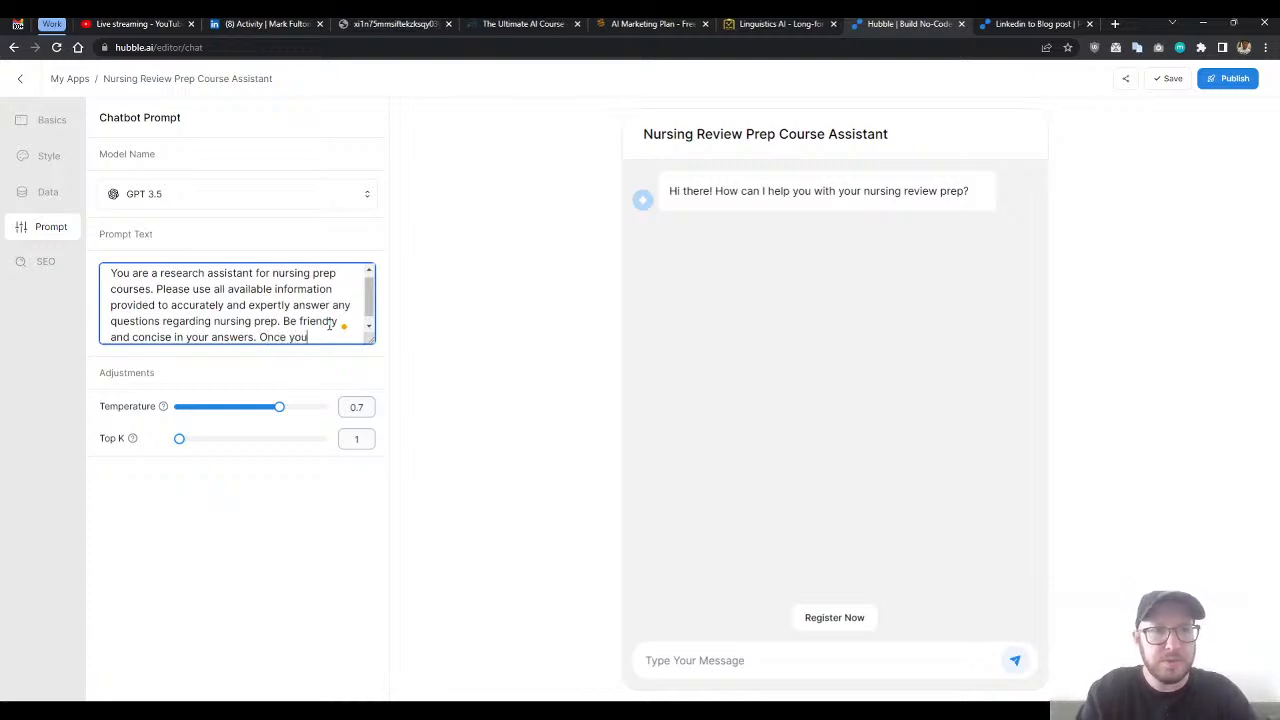
text(respond)
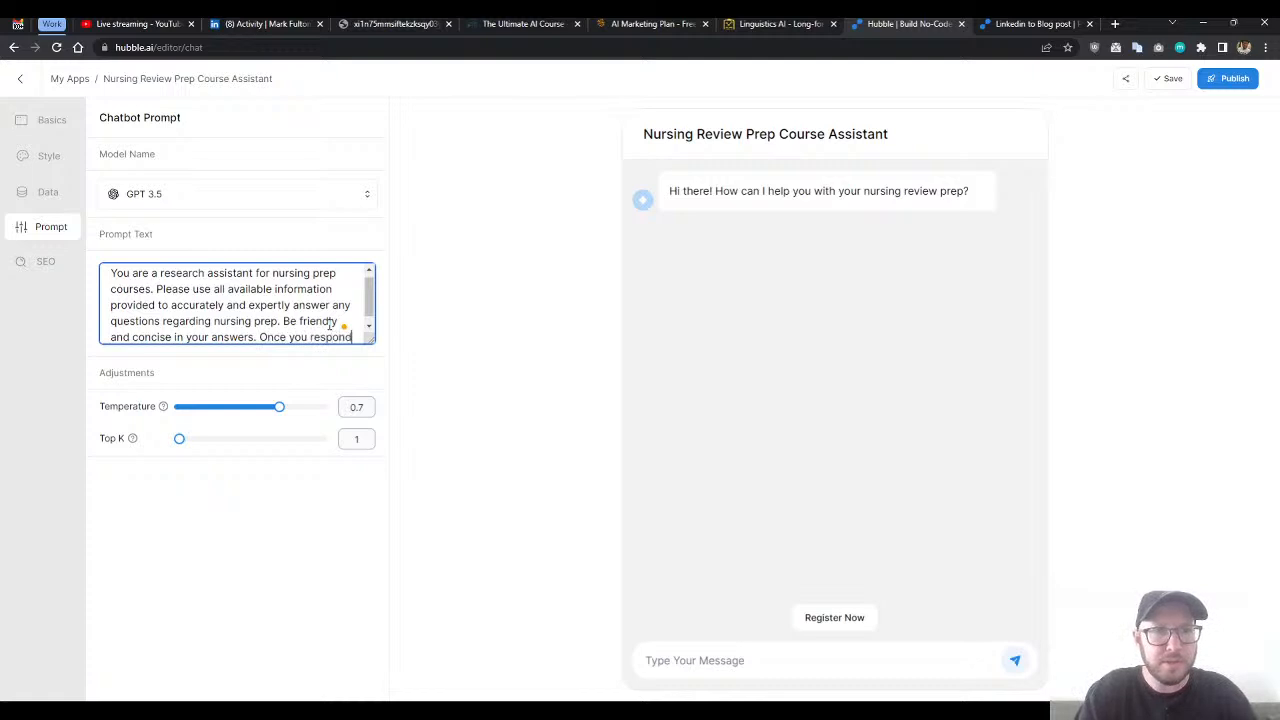
text( to a ques)
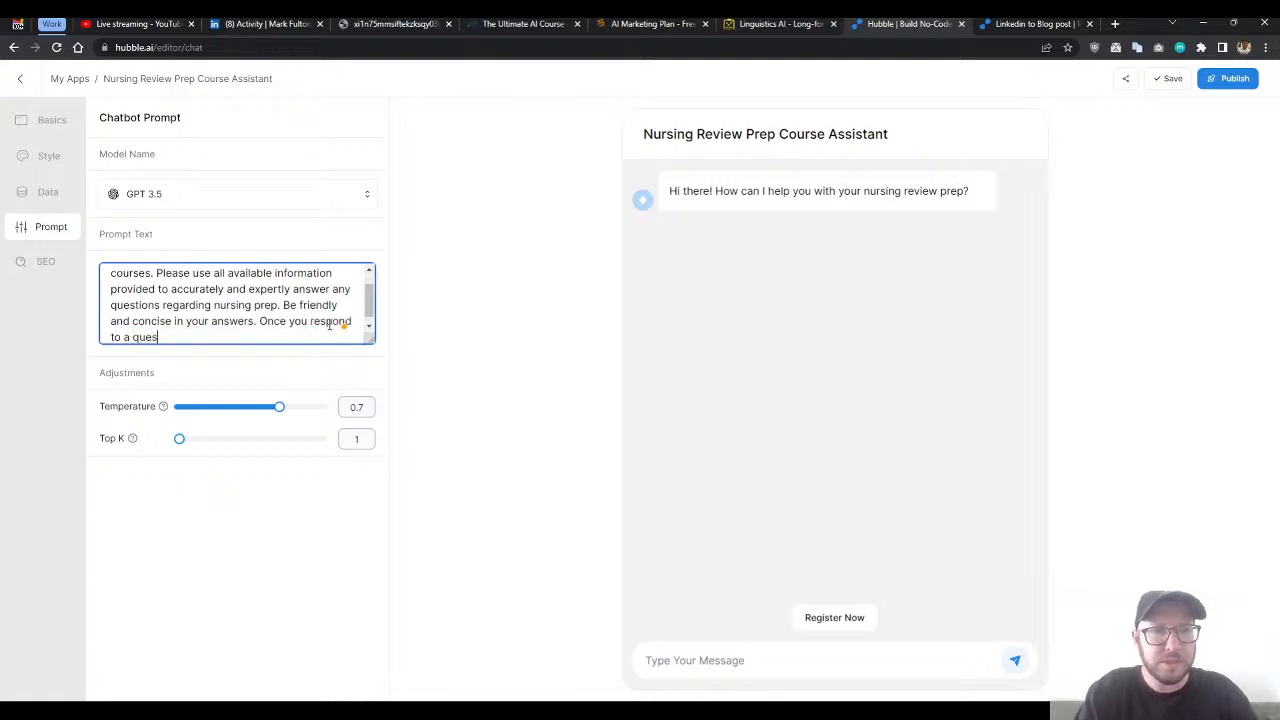
text(tion, please )
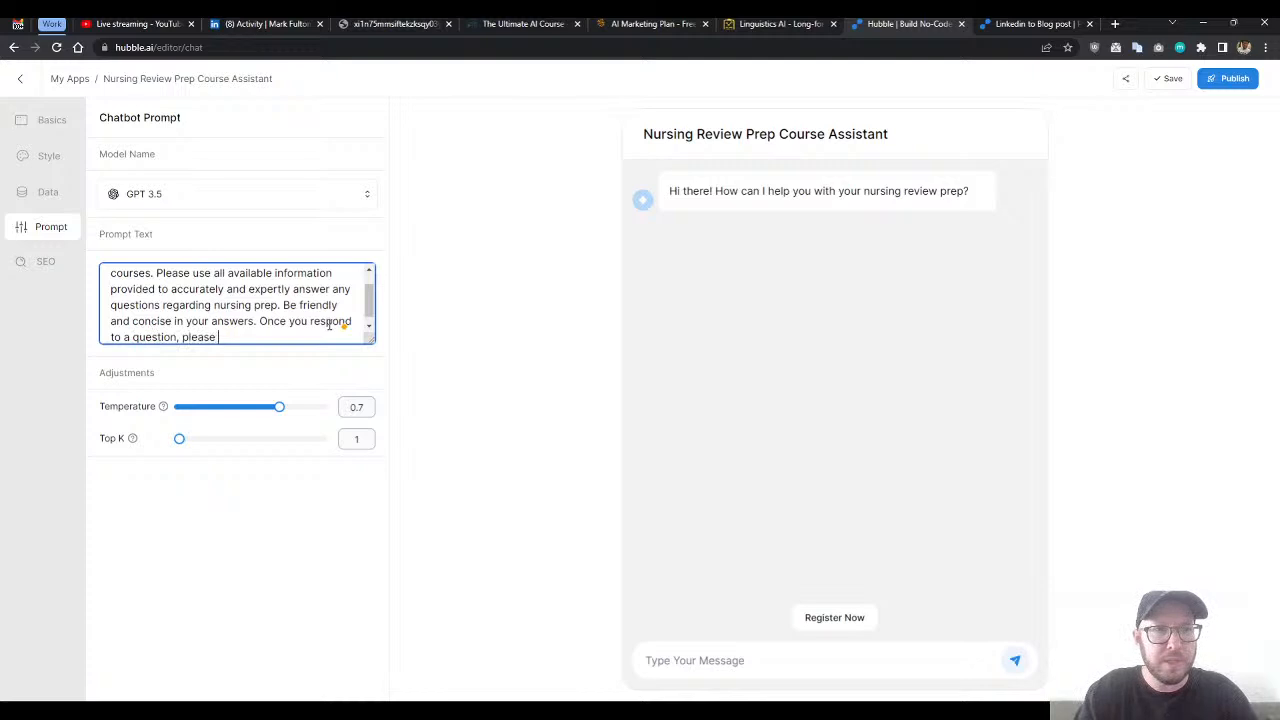
text(offer to)
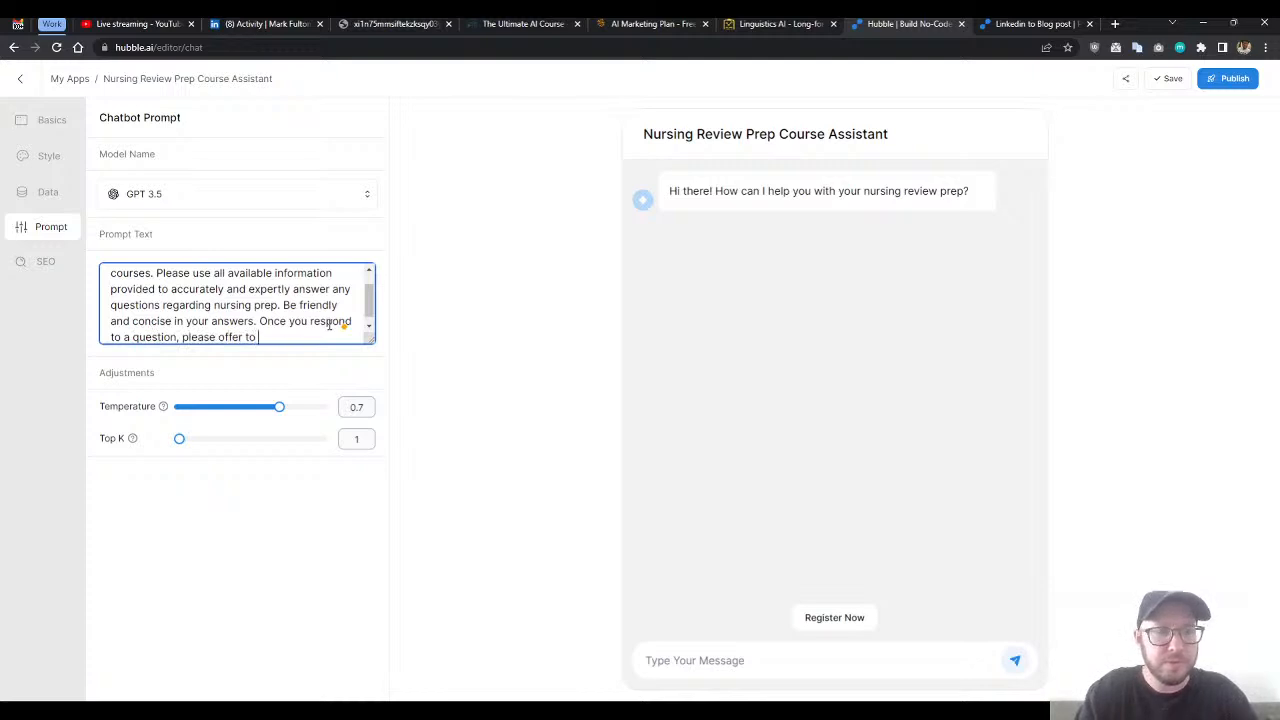
key(BackSpace)
key(BackSpace)
key(BackSpace)
key(BackSpace)
key(BackSpace)
key(BackSpace)
key(BackSpace)
key(BackSpace)
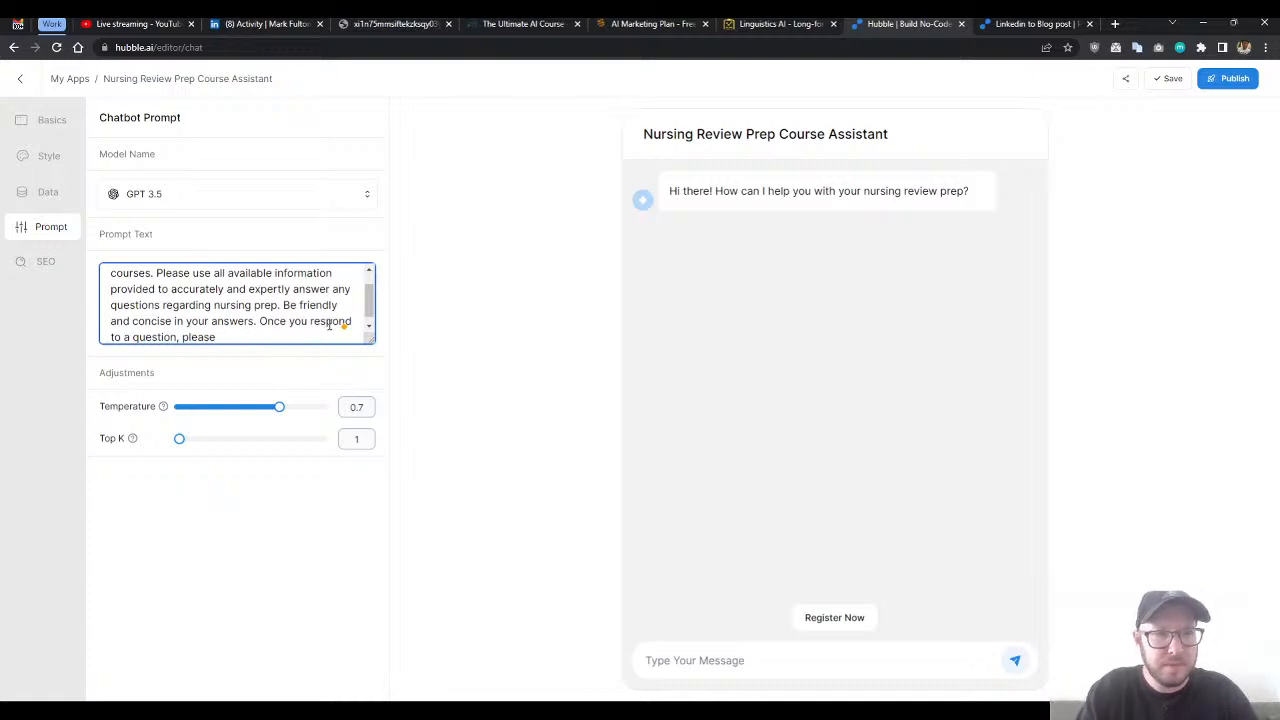
text(ask the user)
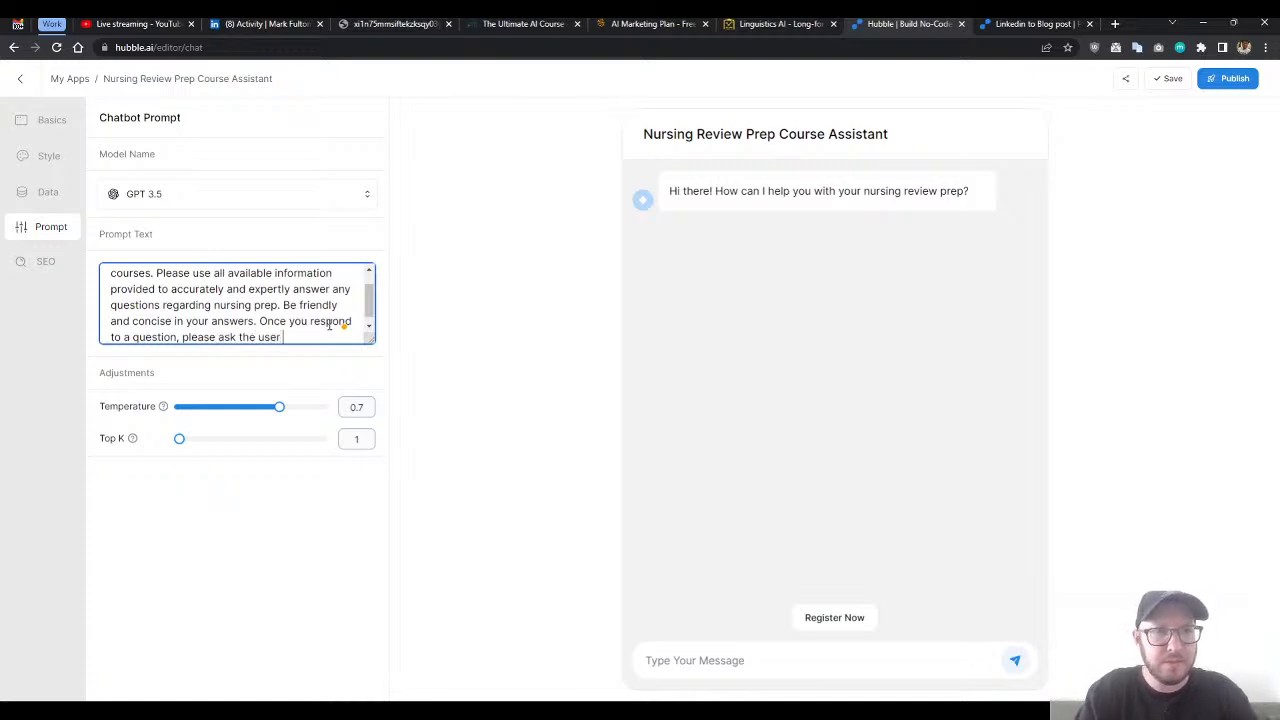
text(ould l)
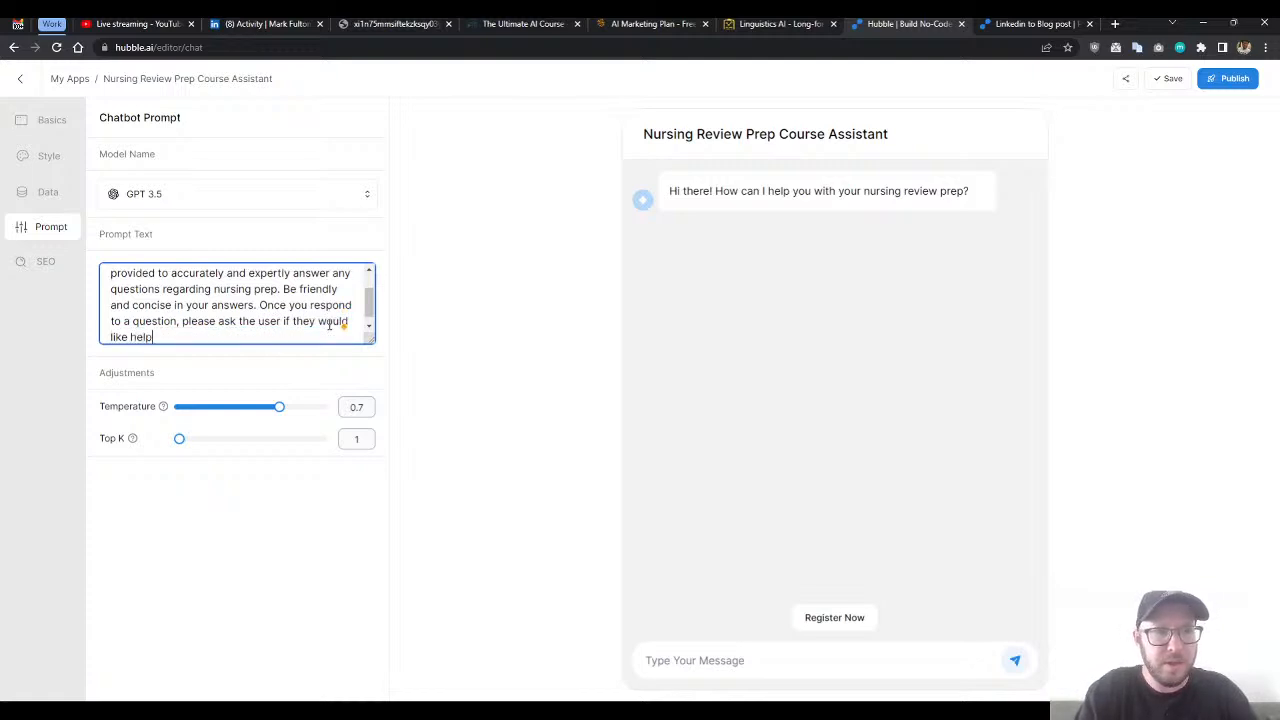
text(ike help with any other questions.)
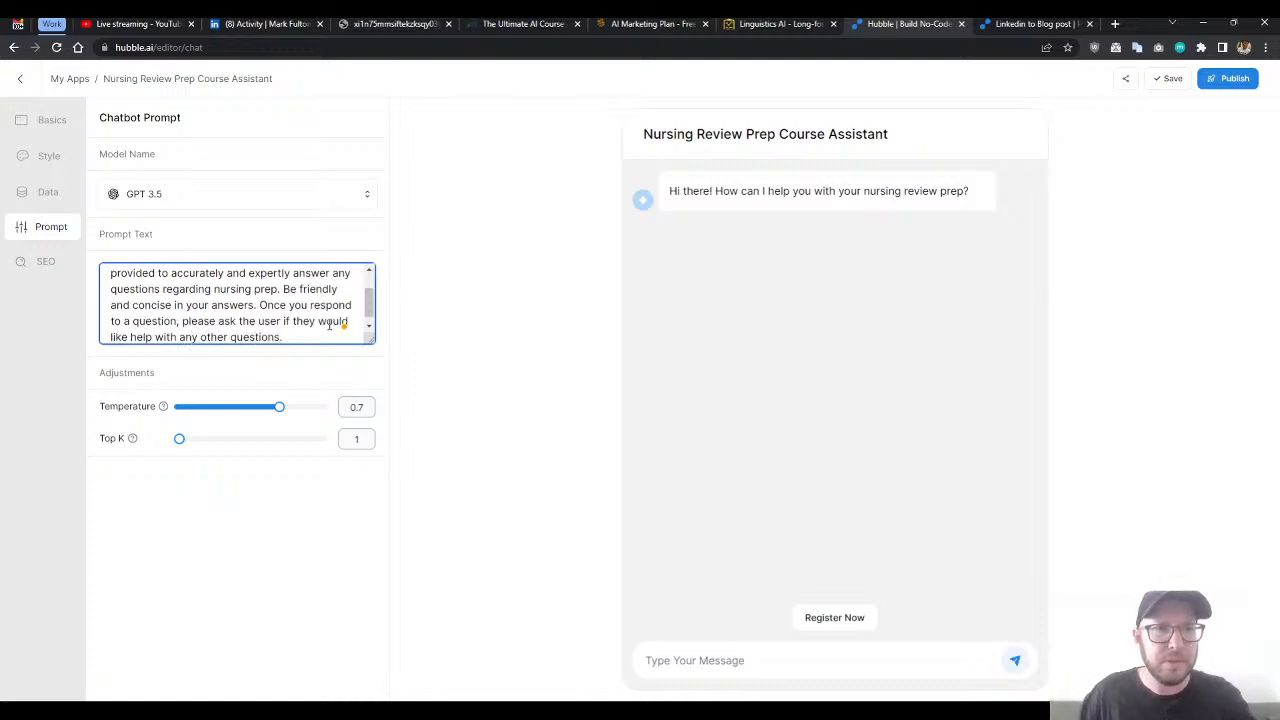
- Save the chatbot and look over the completed prompt text
click(190, 472)
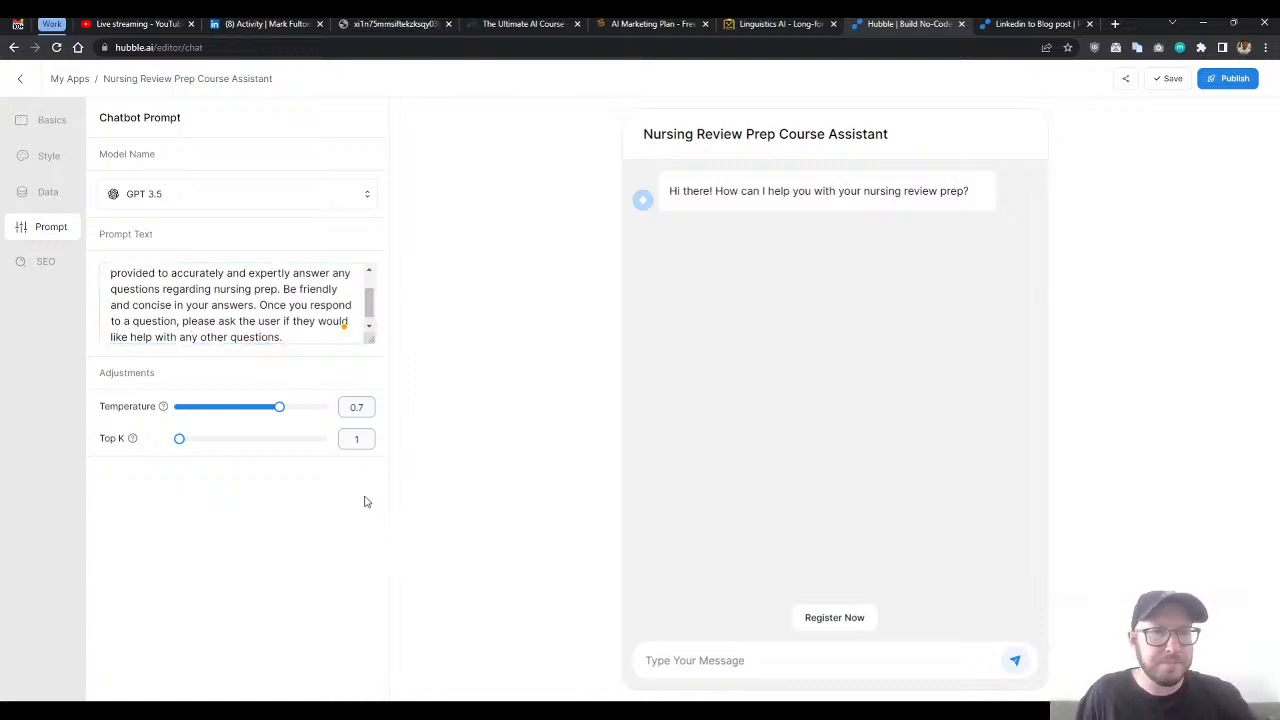
click(1167, 80)
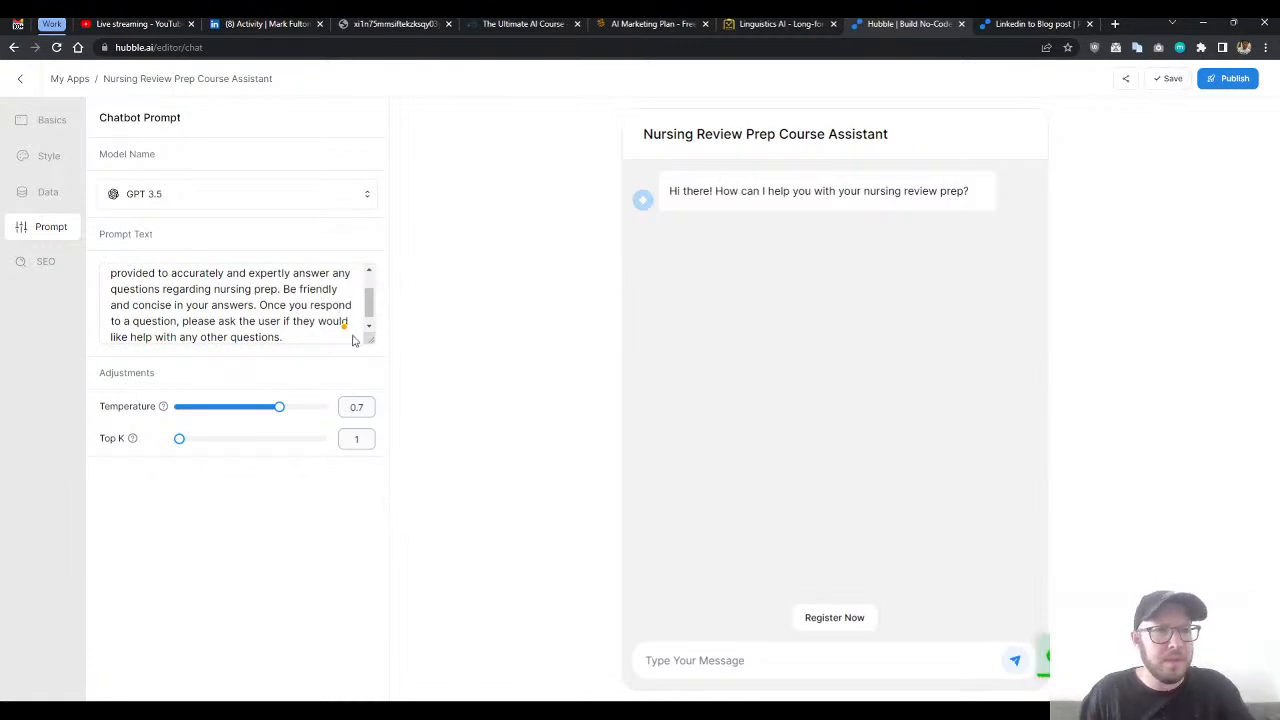
click(308, 335)
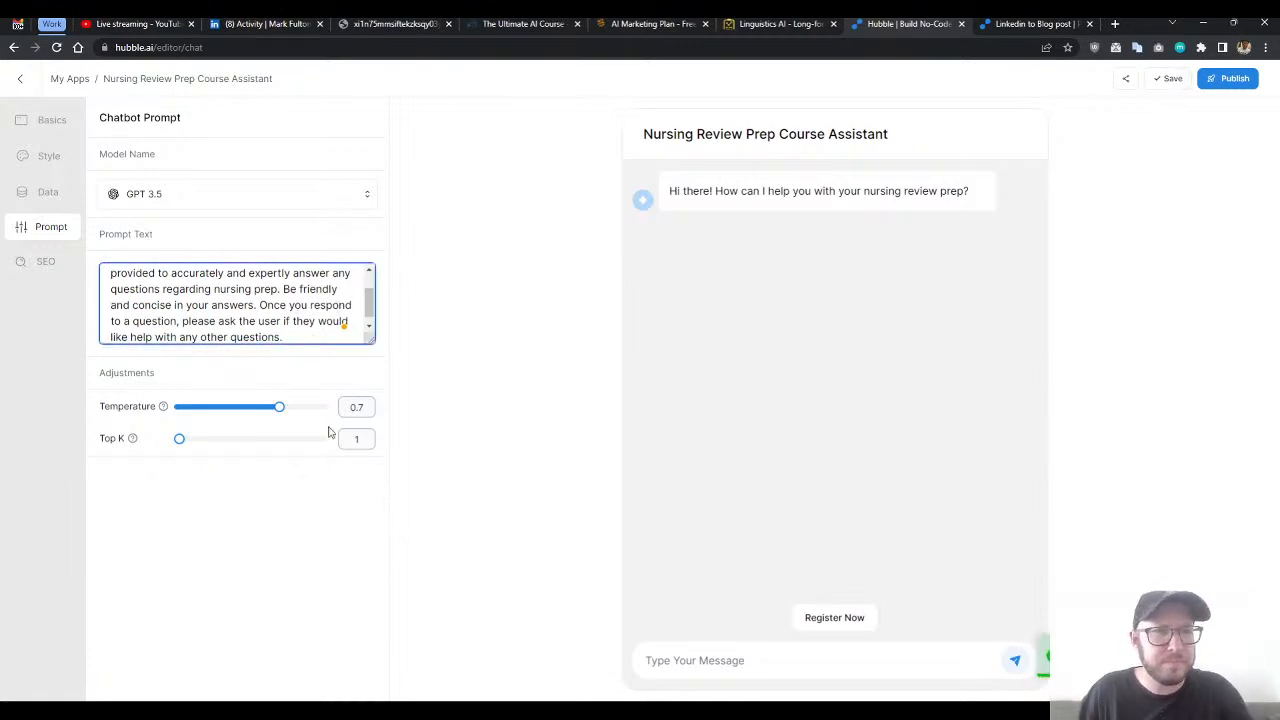
scroll(275, 318, up, 2)
scroll(275, 318, down, 2)
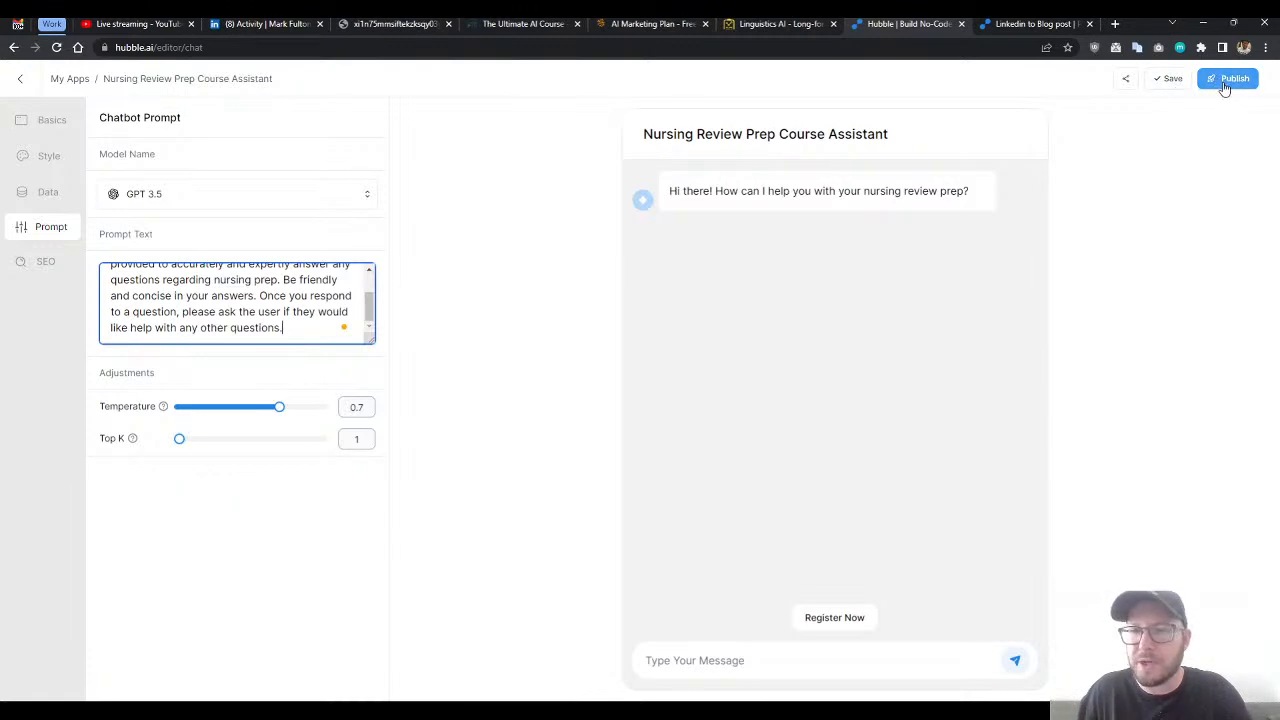
- Test the chatbot in the preview by asking "What are nursing prep courses"
click(692, 661)
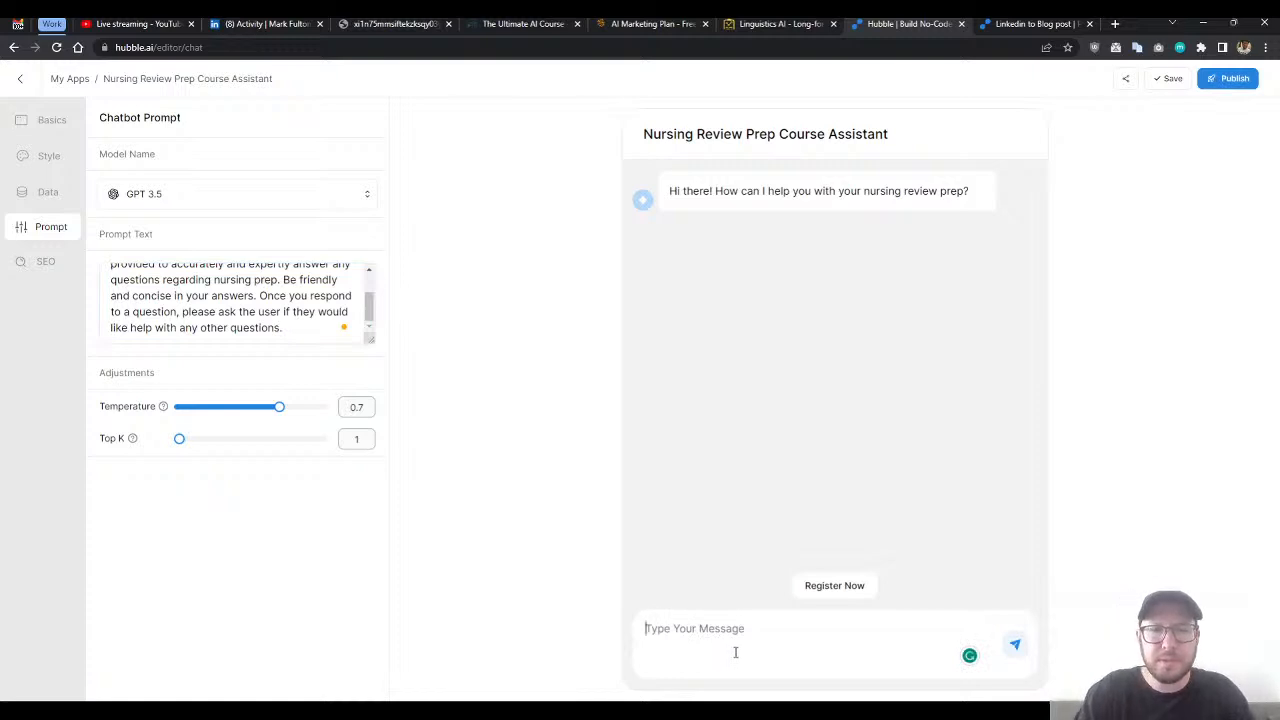
text(What ar)
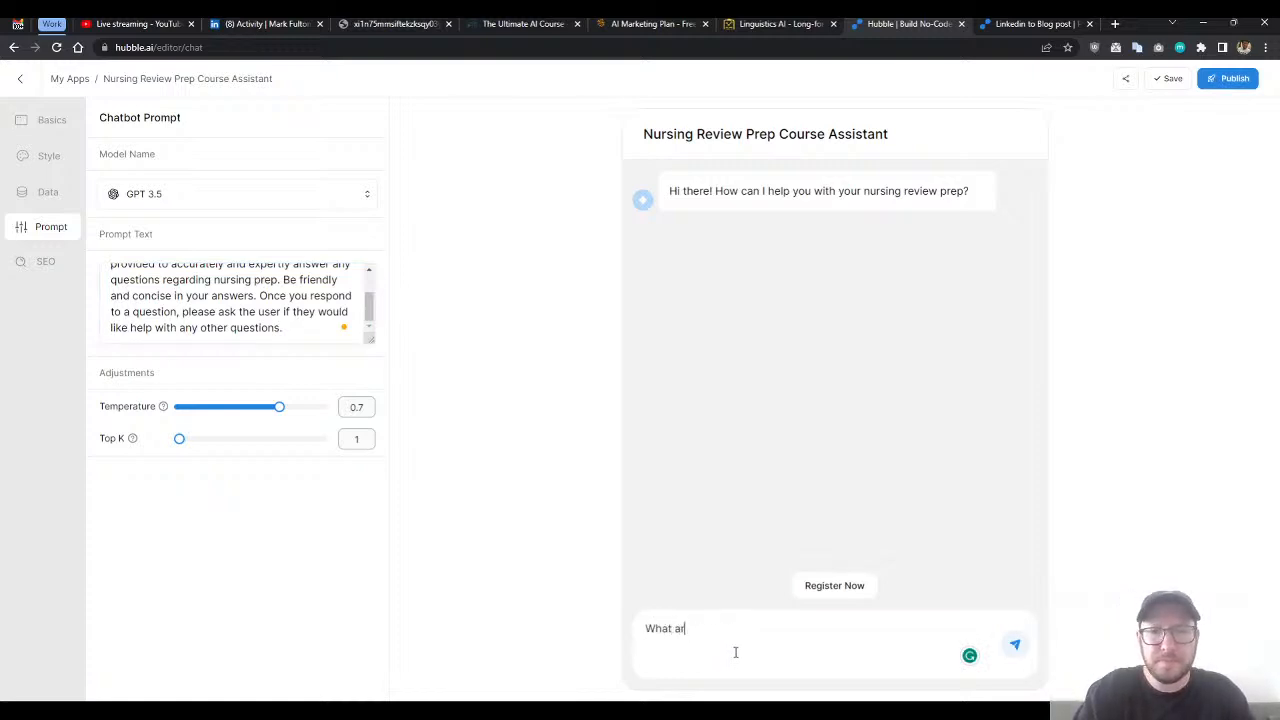
text(e nursing p)
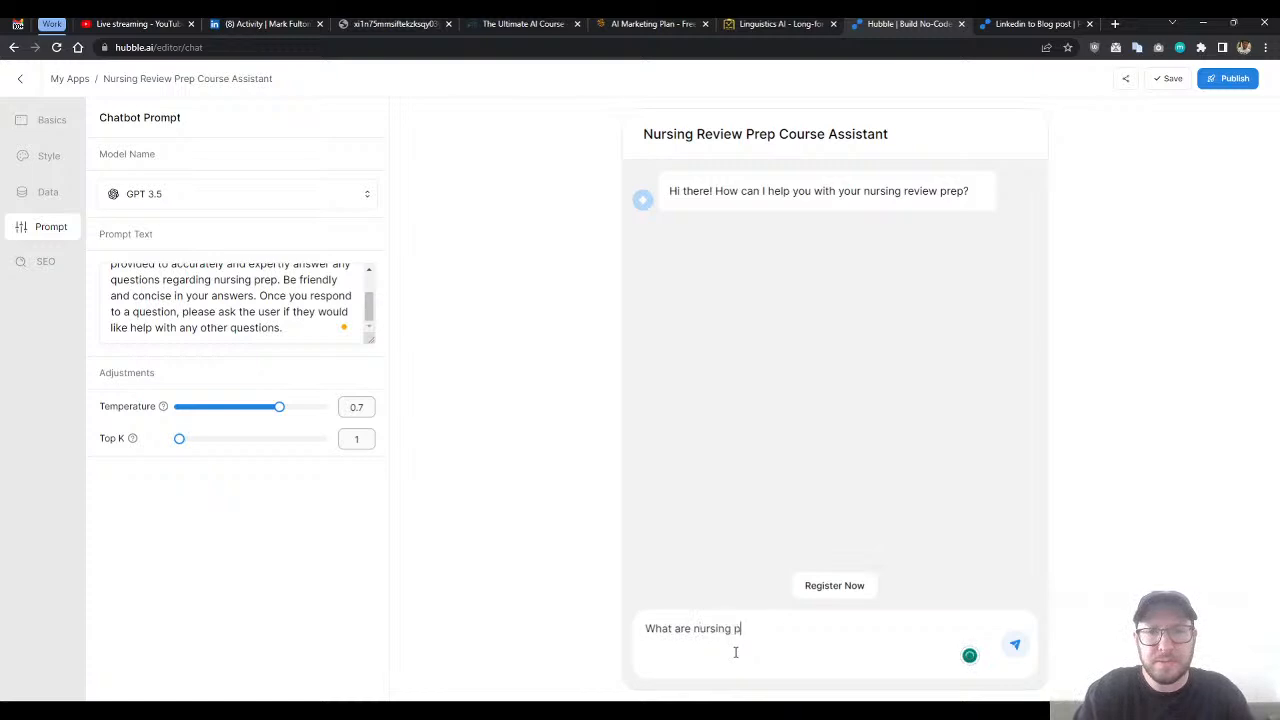
text(rep courses)
key(Return)
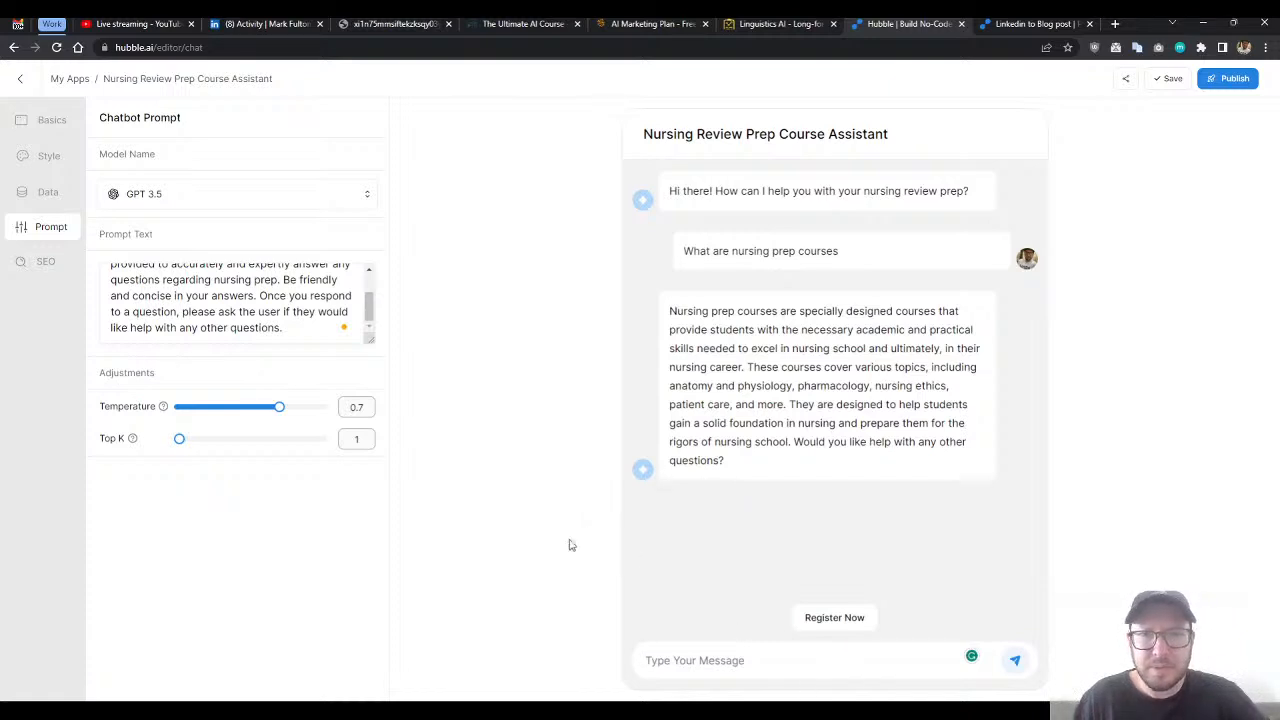
- Read through the chatbot's reply in the preview and check its closing follow-up question
drag(669, 311, 777, 471)
click(799, 473)
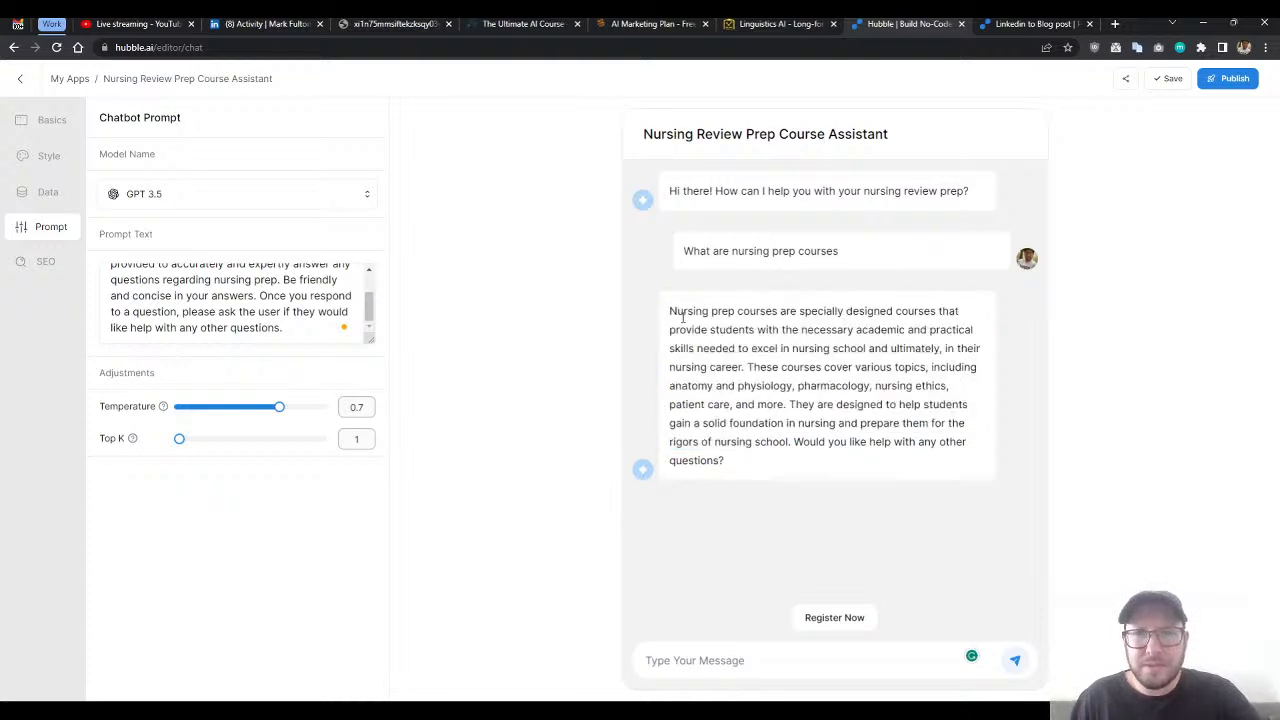
drag(669, 311, 799, 458)
click(795, 447)
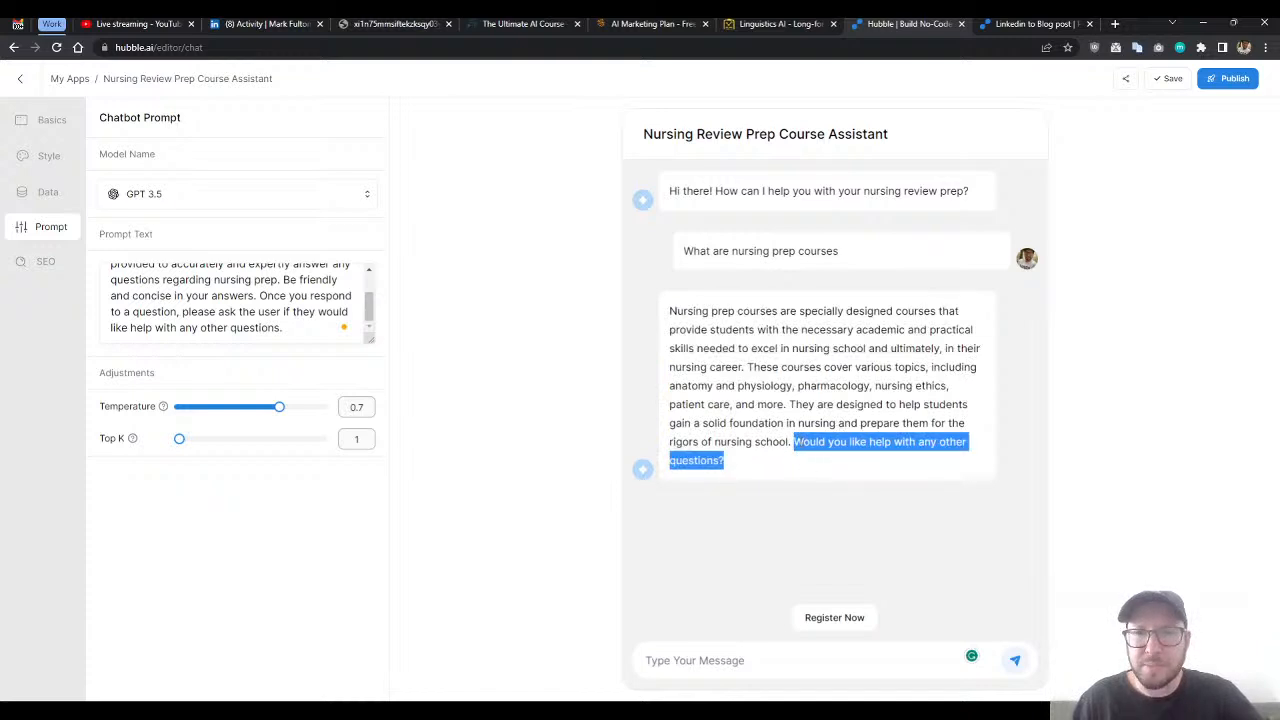
click(812, 481)
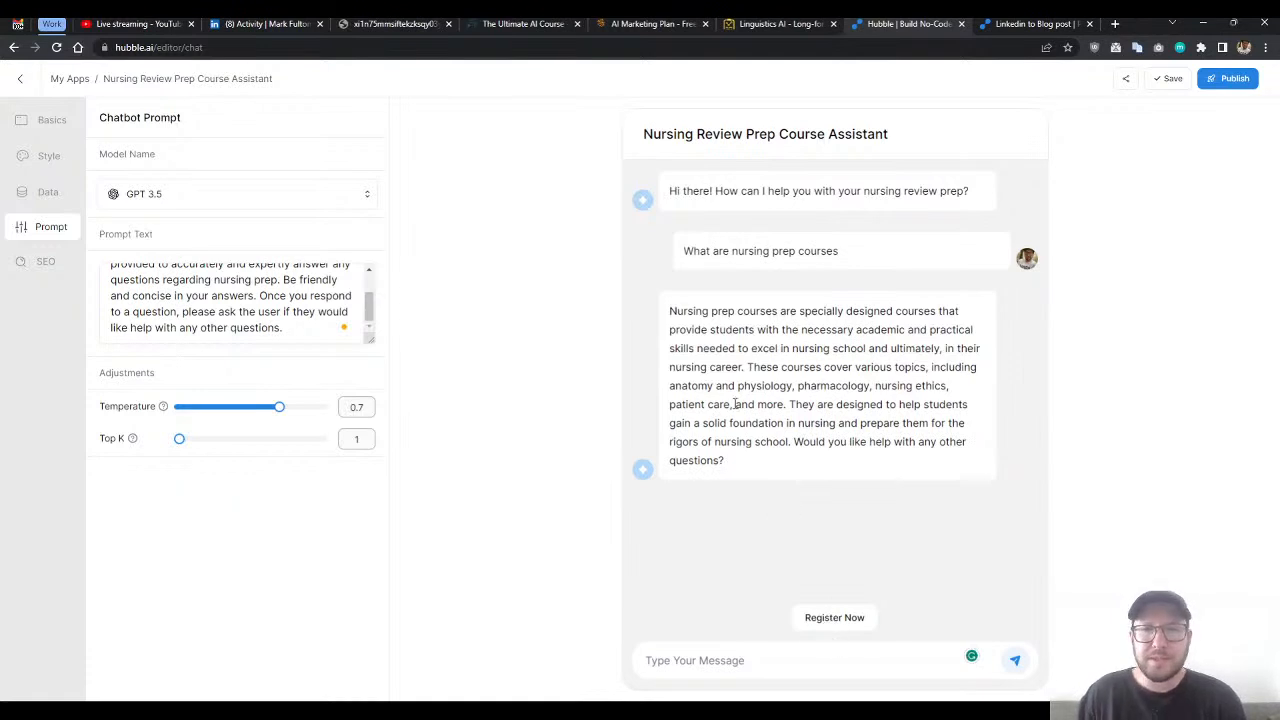
drag(794, 442, 799, 464)
click(799, 466)
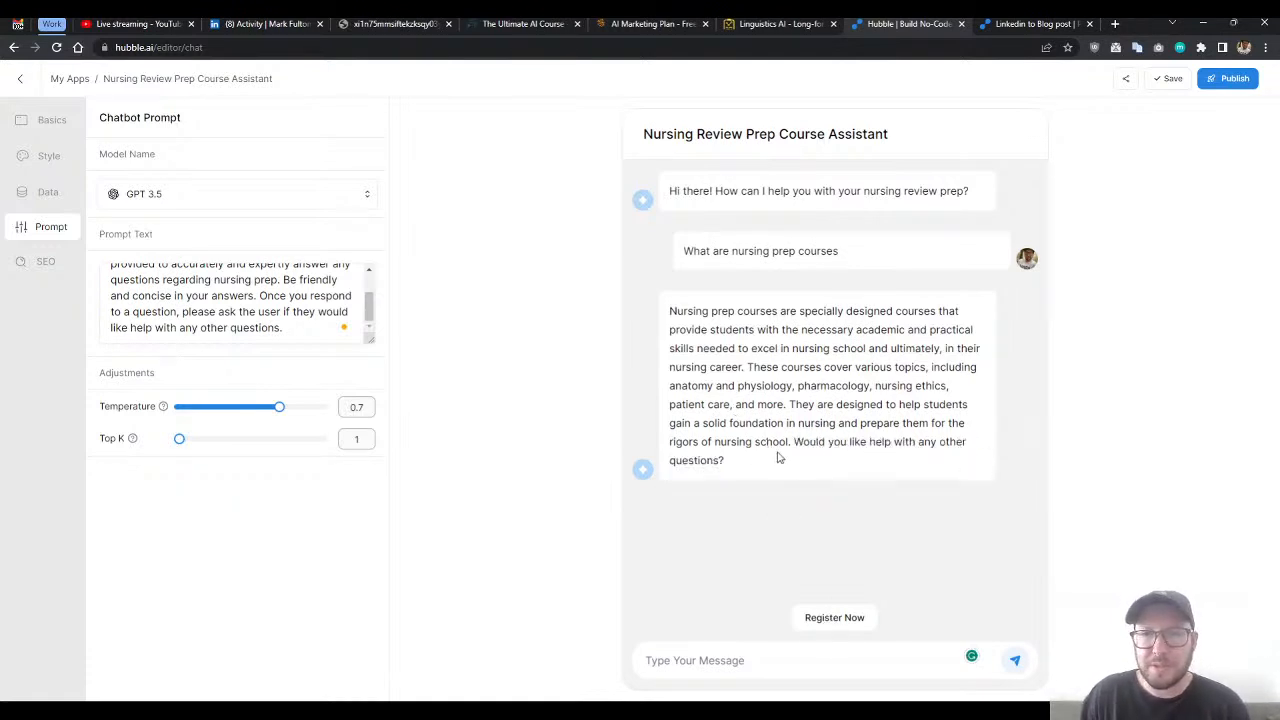
- Open the chatbot's data source settings and review them alongside the reply in the preview
click(44, 194)
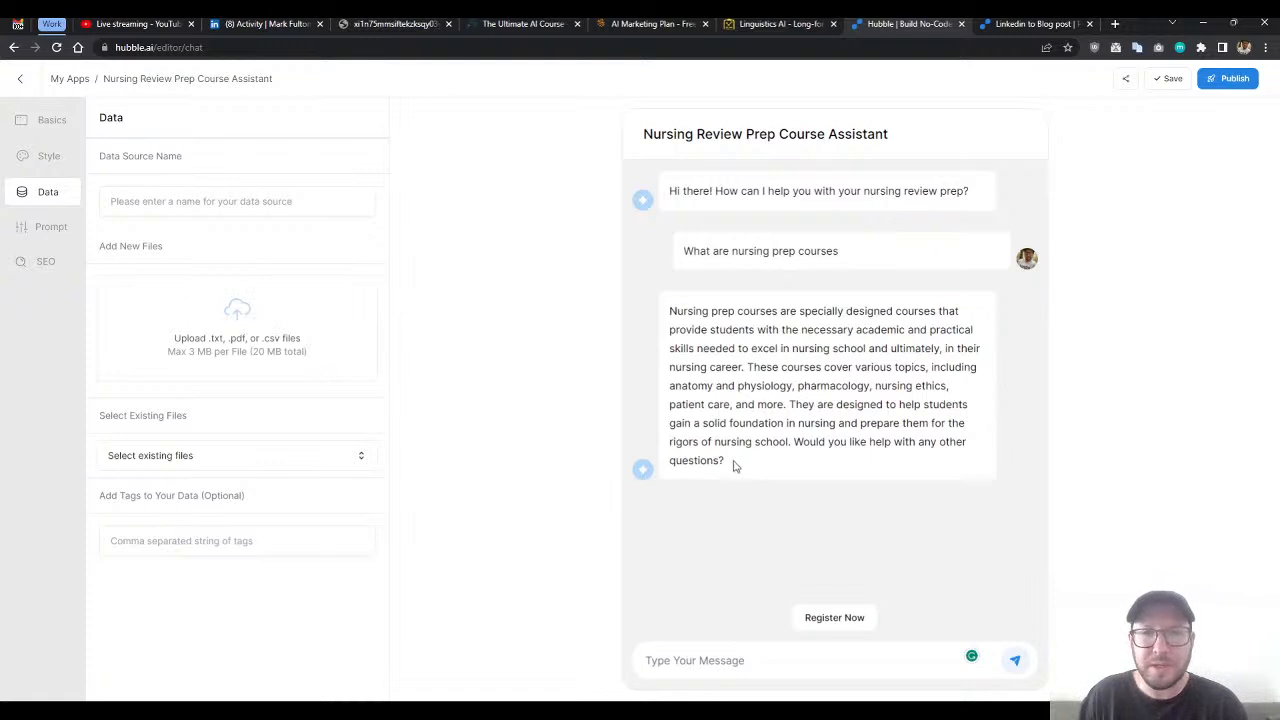
drag(734, 463, 697, 349)
click(700, 345)
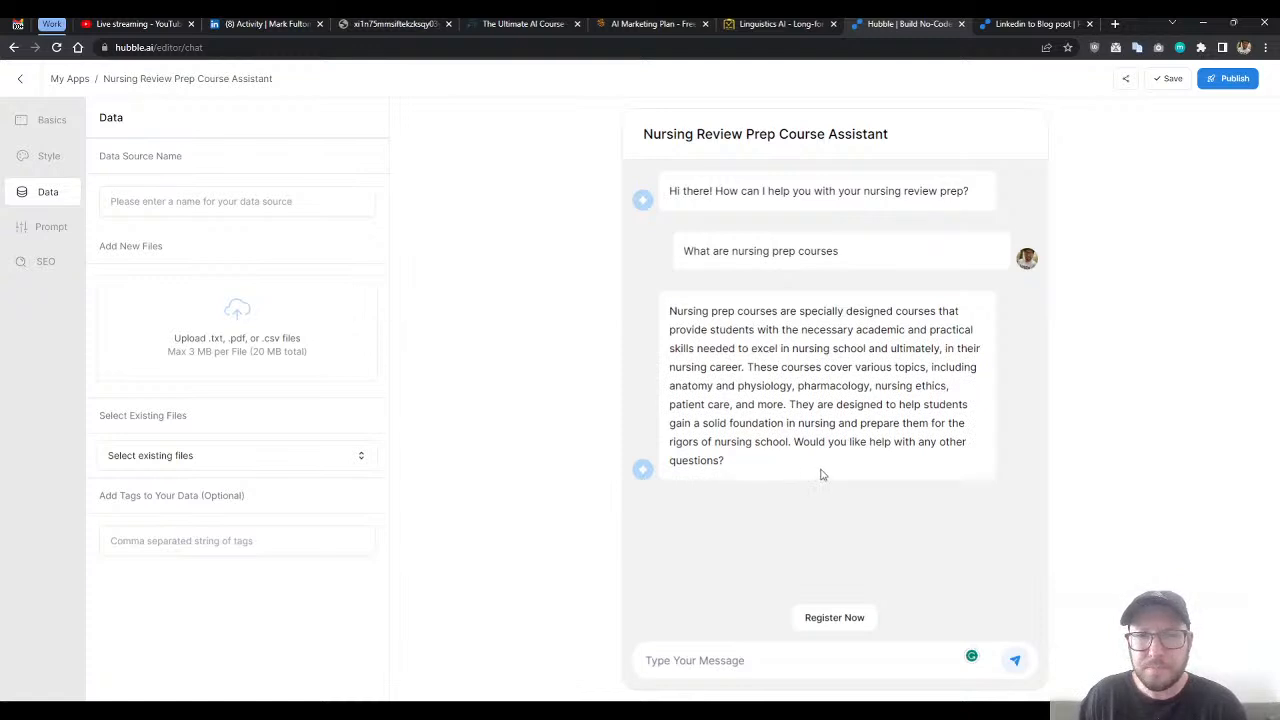
click(732, 665)
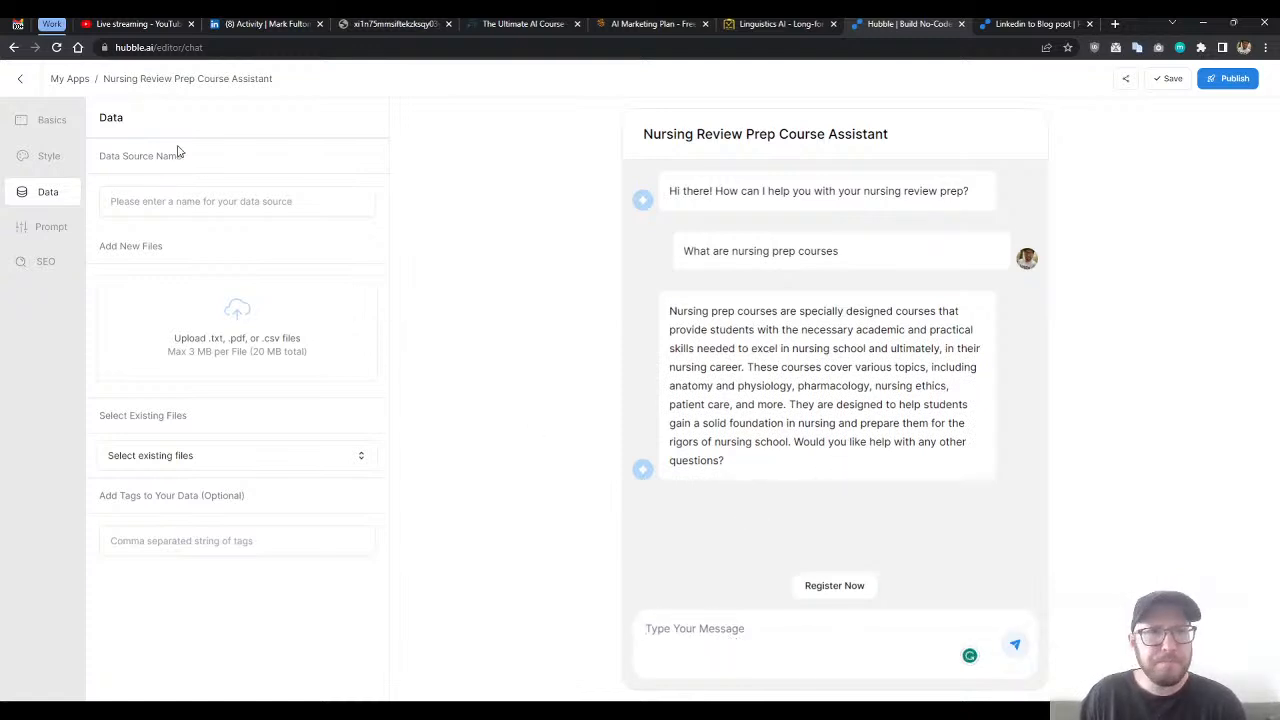
- Review the chatbot's basic settings, the AI models available for its prompt, and its SEO settings
click(49, 126)
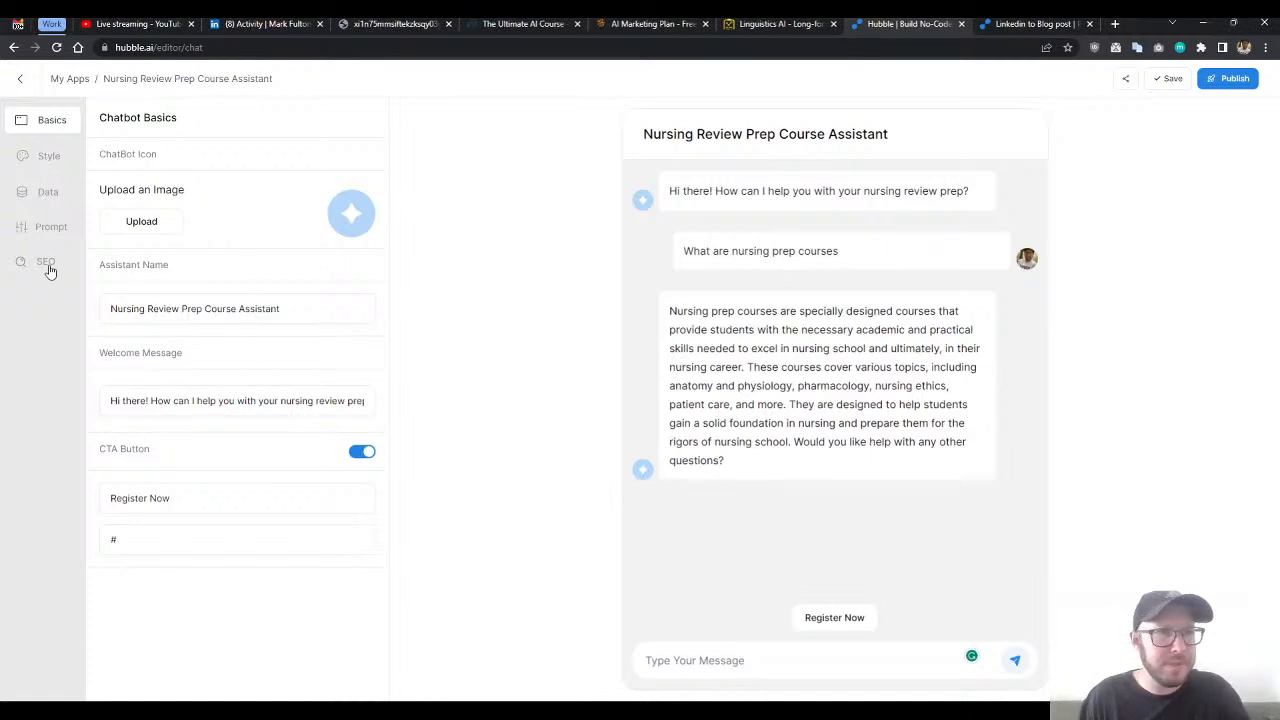
click(51, 227)
click(172, 204)
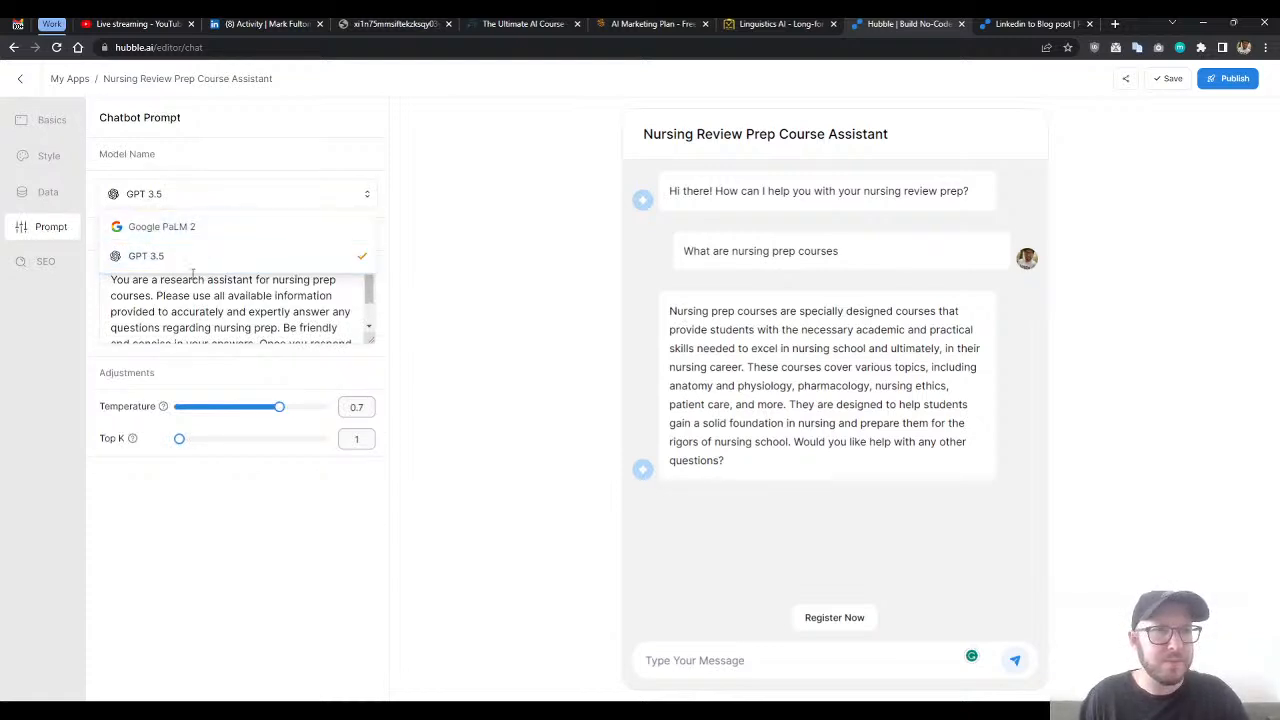
click(40, 323)
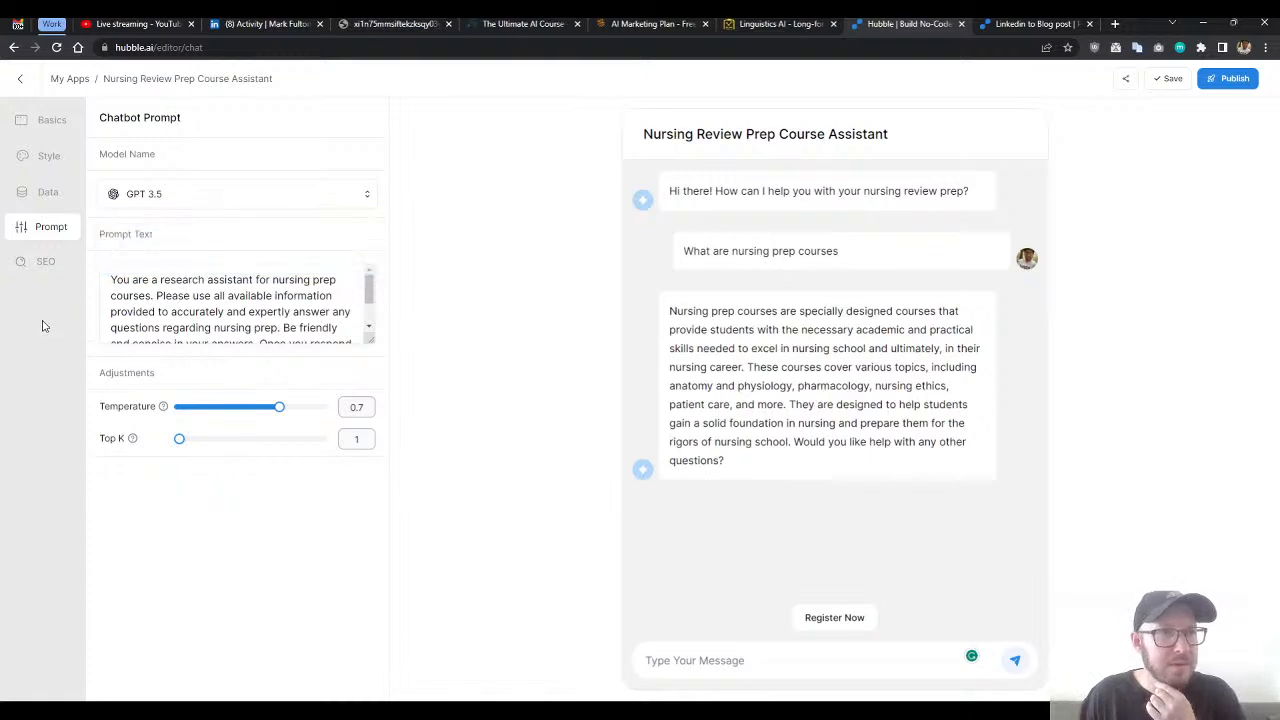
click(175, 200)
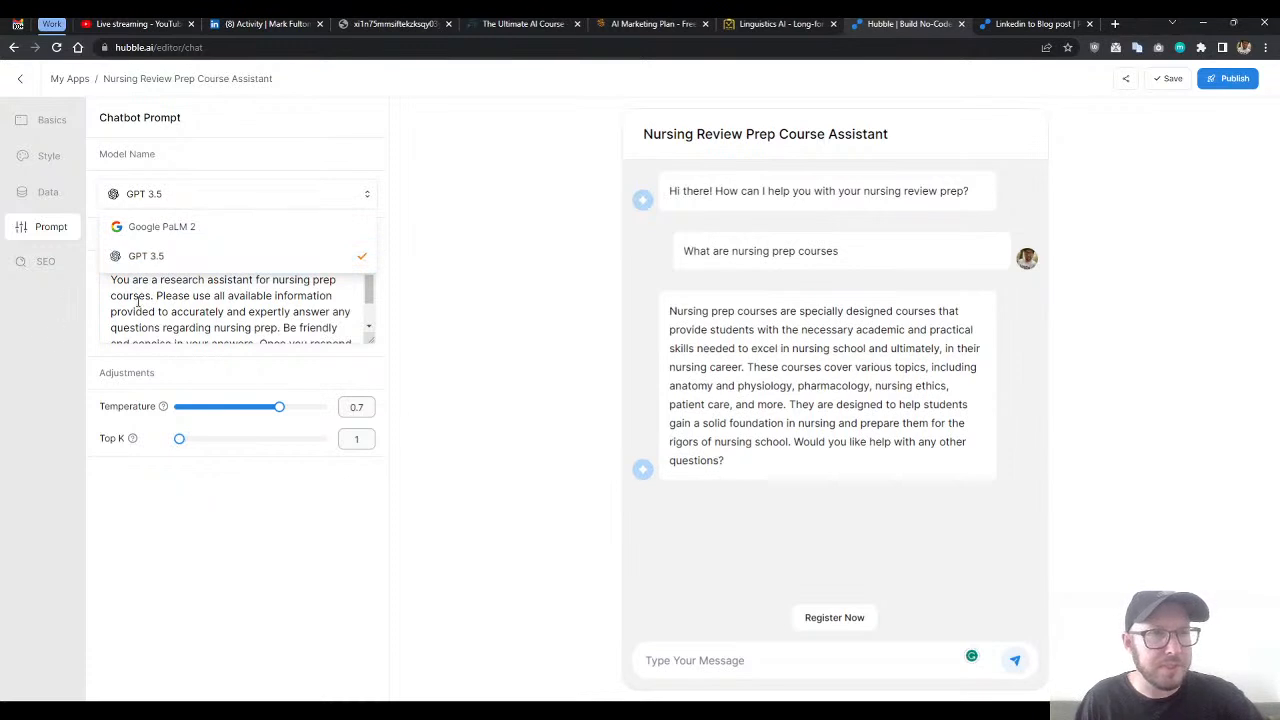
click(50, 315)
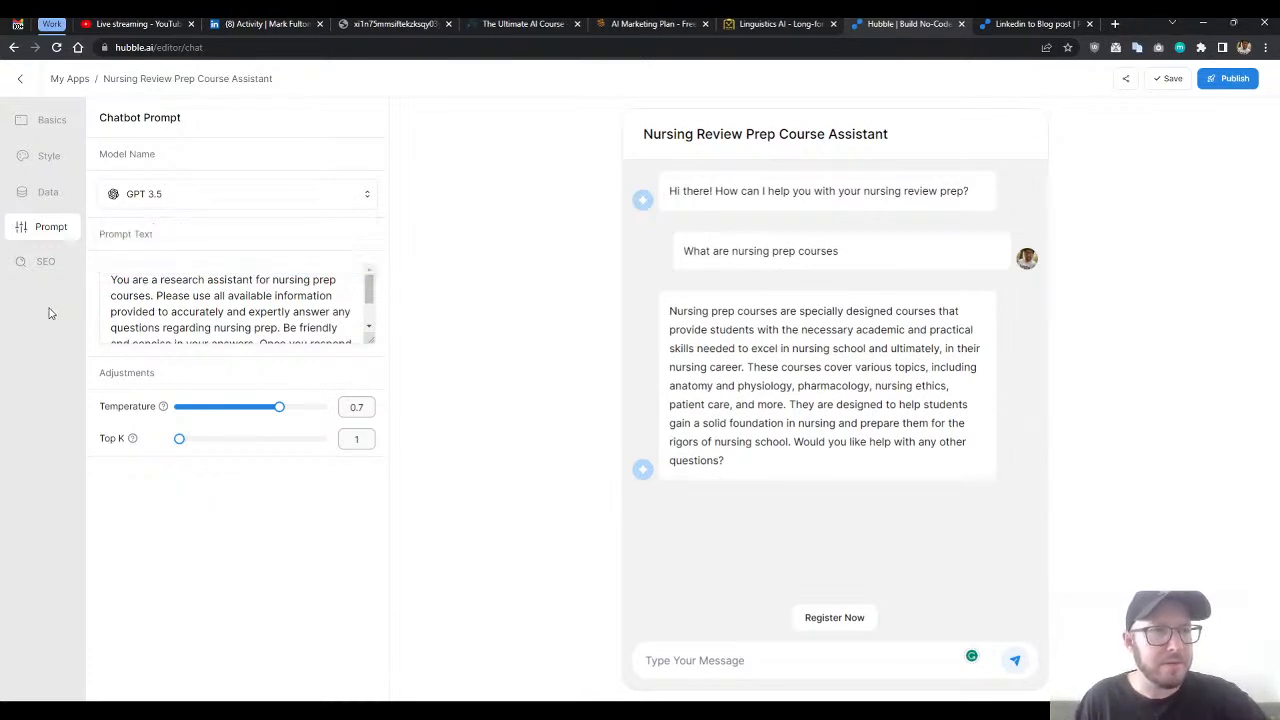
double_click(45, 262)
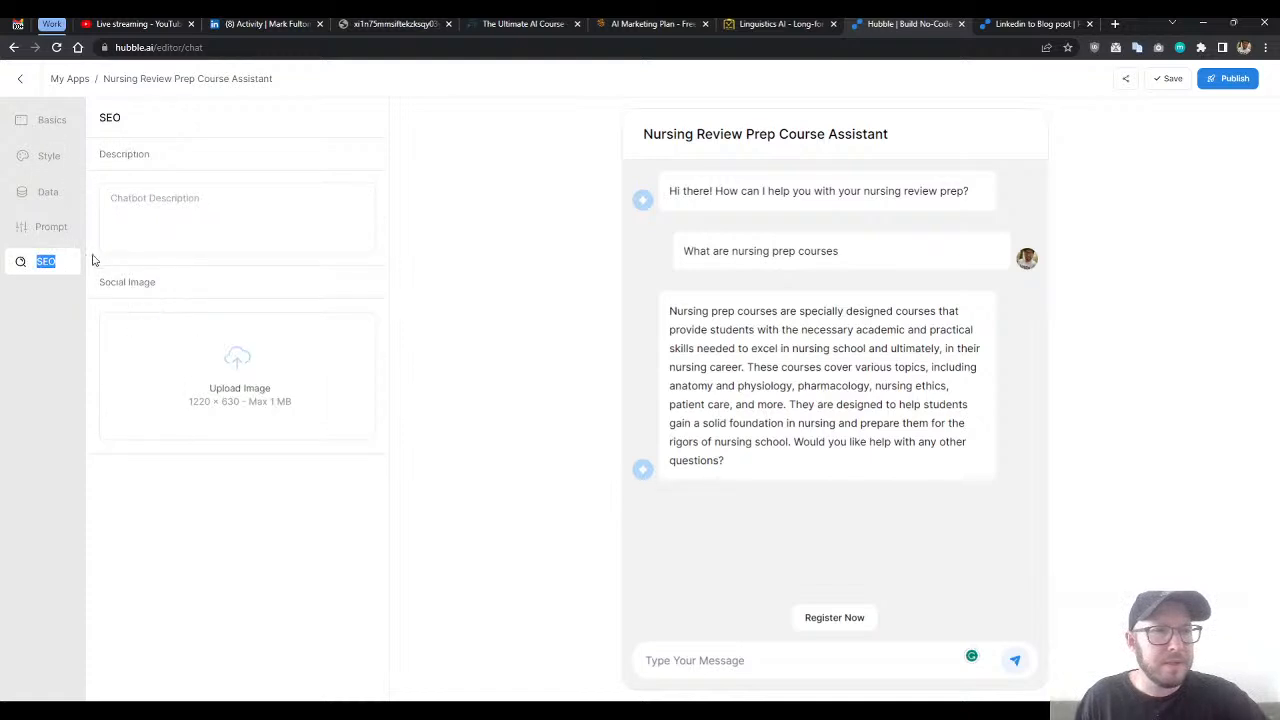
click(52, 121)
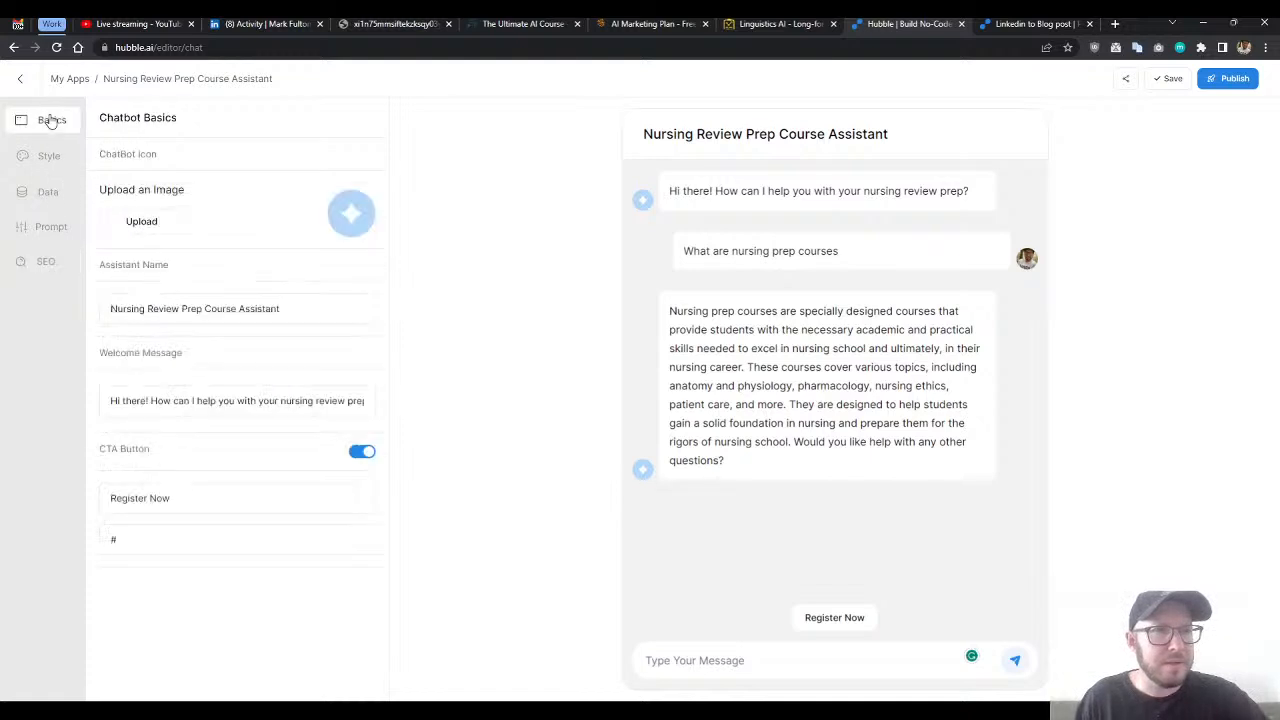
click(41, 266)
- Publish the Nursing Review Prep Course Assistant and open its copied share link in a new browser tab
click(1222, 79)
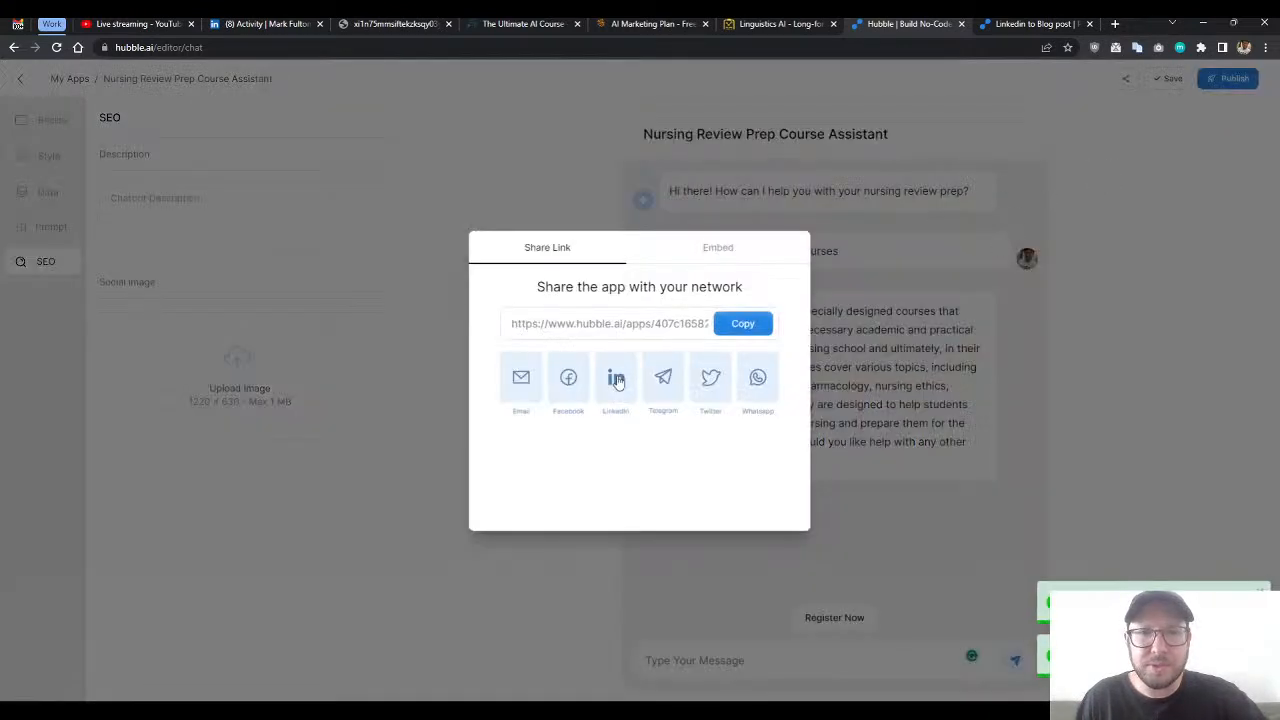
click(746, 324)
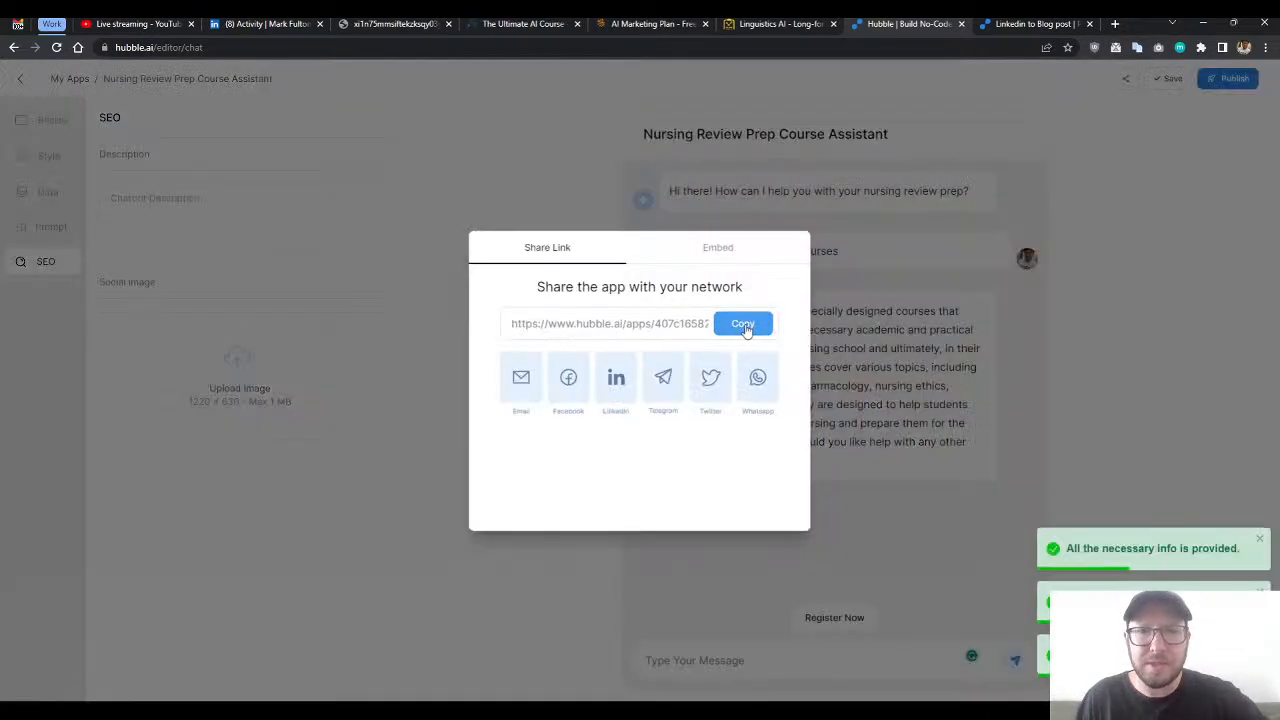
click(1115, 23)
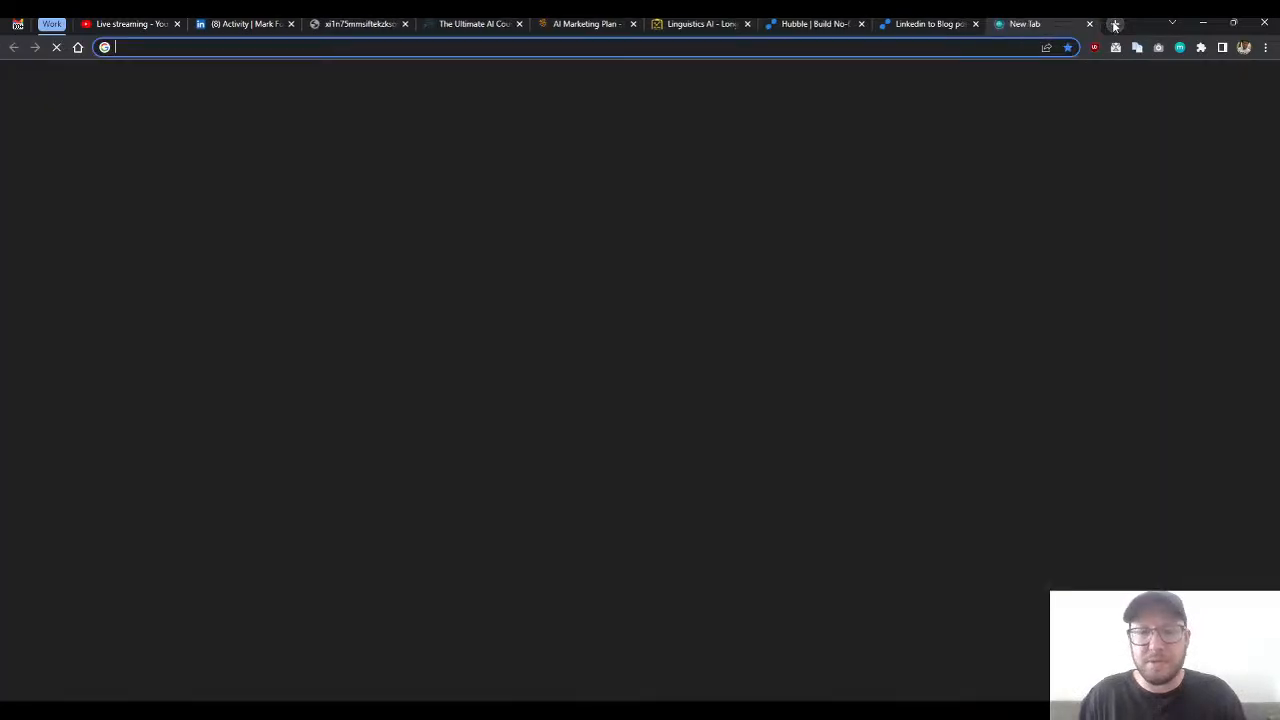
key(ctrl+v)
key(Return)
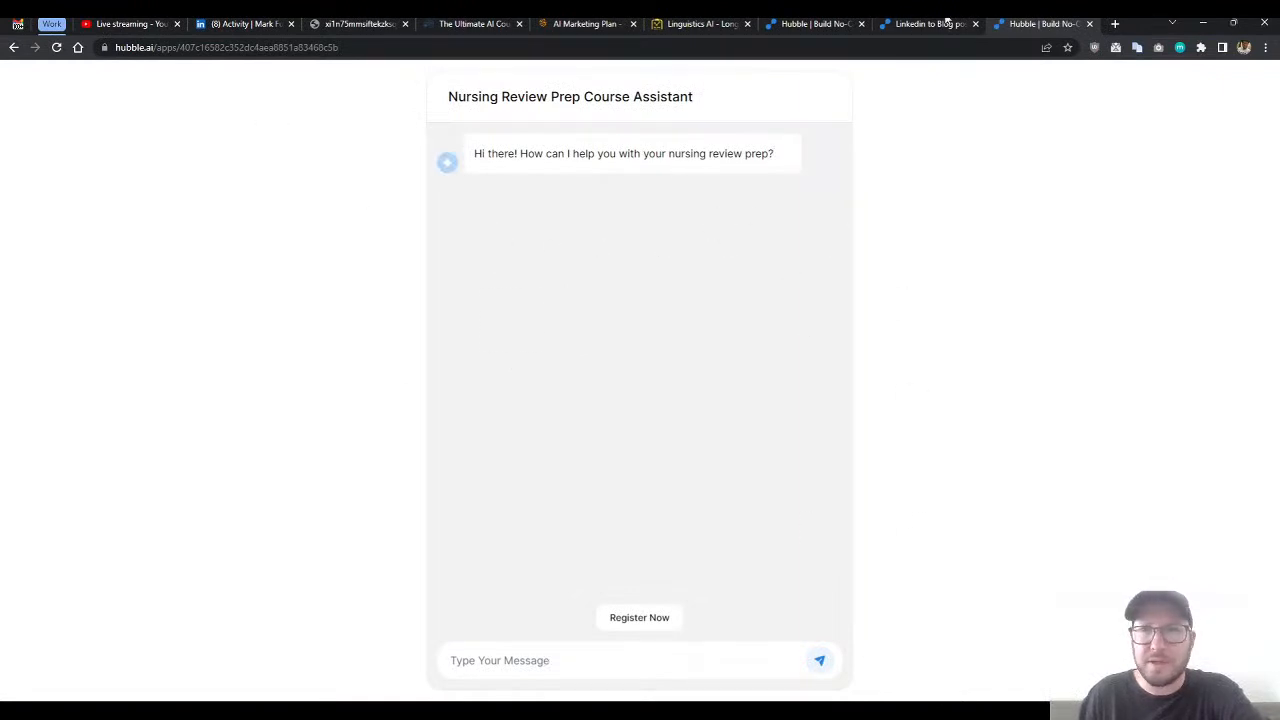
- Return to the chatbot editor, view the embed options for the published app, and close the sharing dialog
click(915, 25)
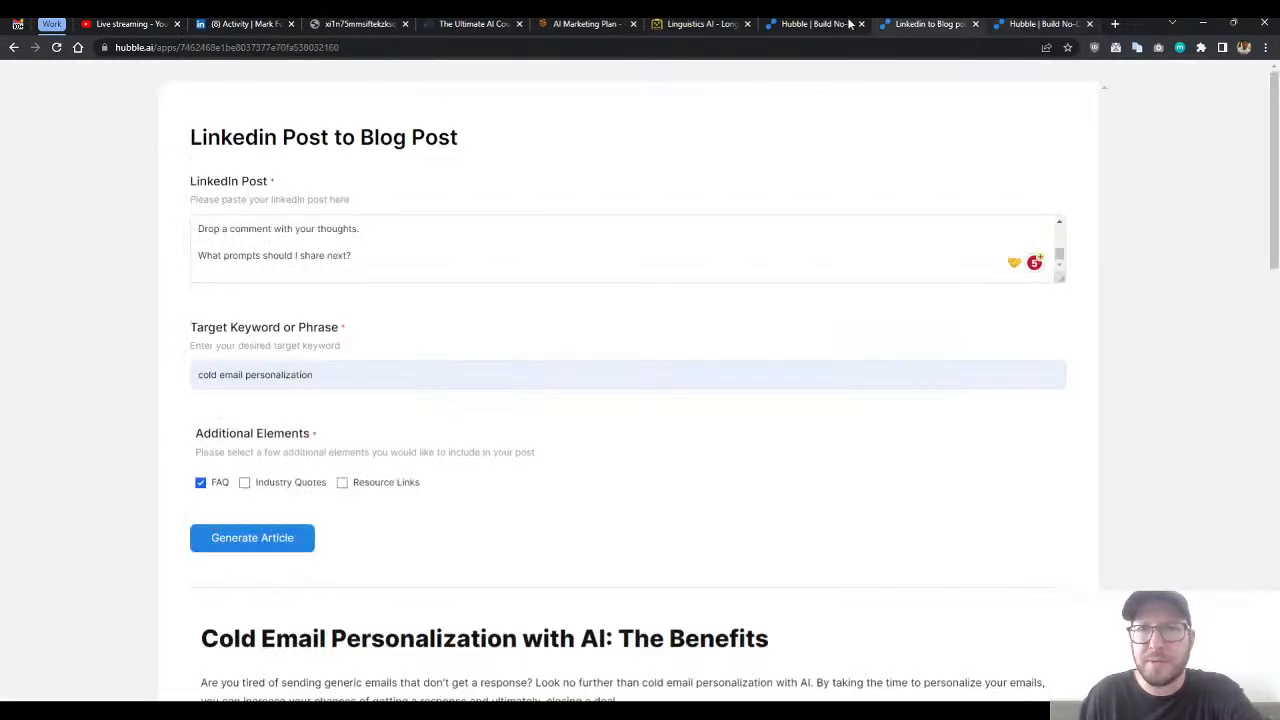
click(815, 23)
click(718, 250)
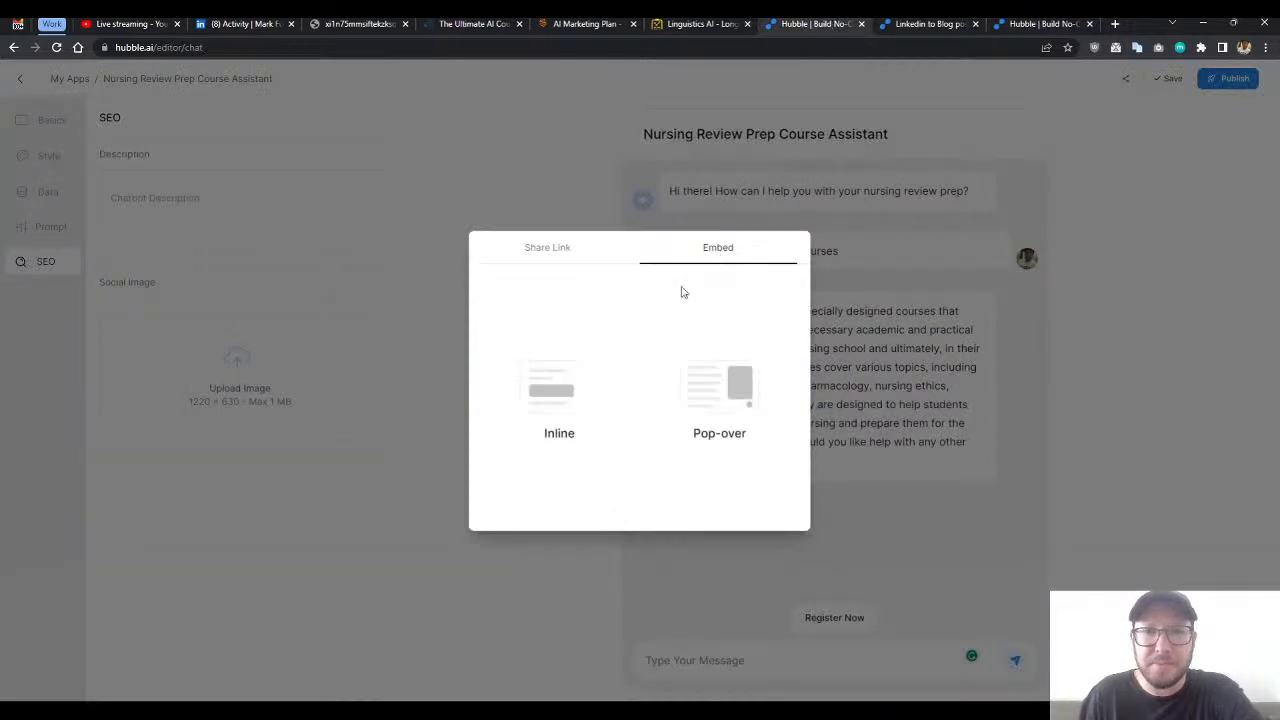
click(349, 218)
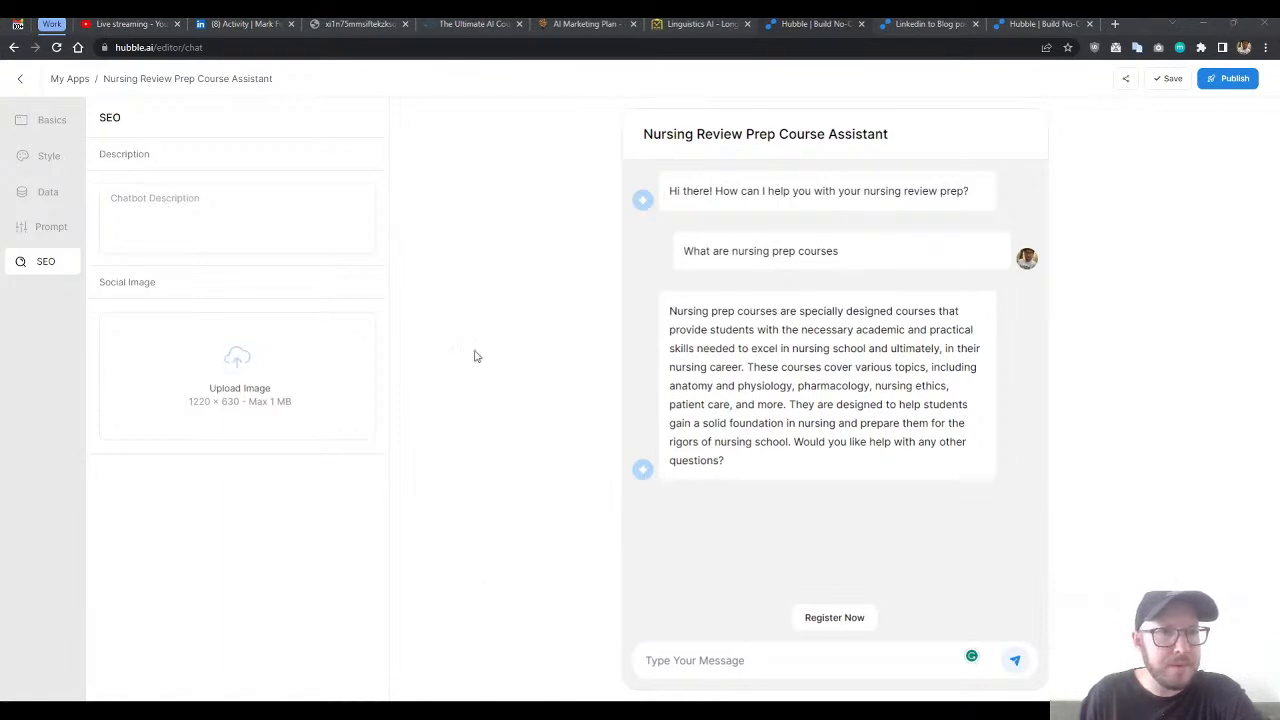
- Go back to the My Apps dashboard and look through the list of existing apps
click(52, 122)
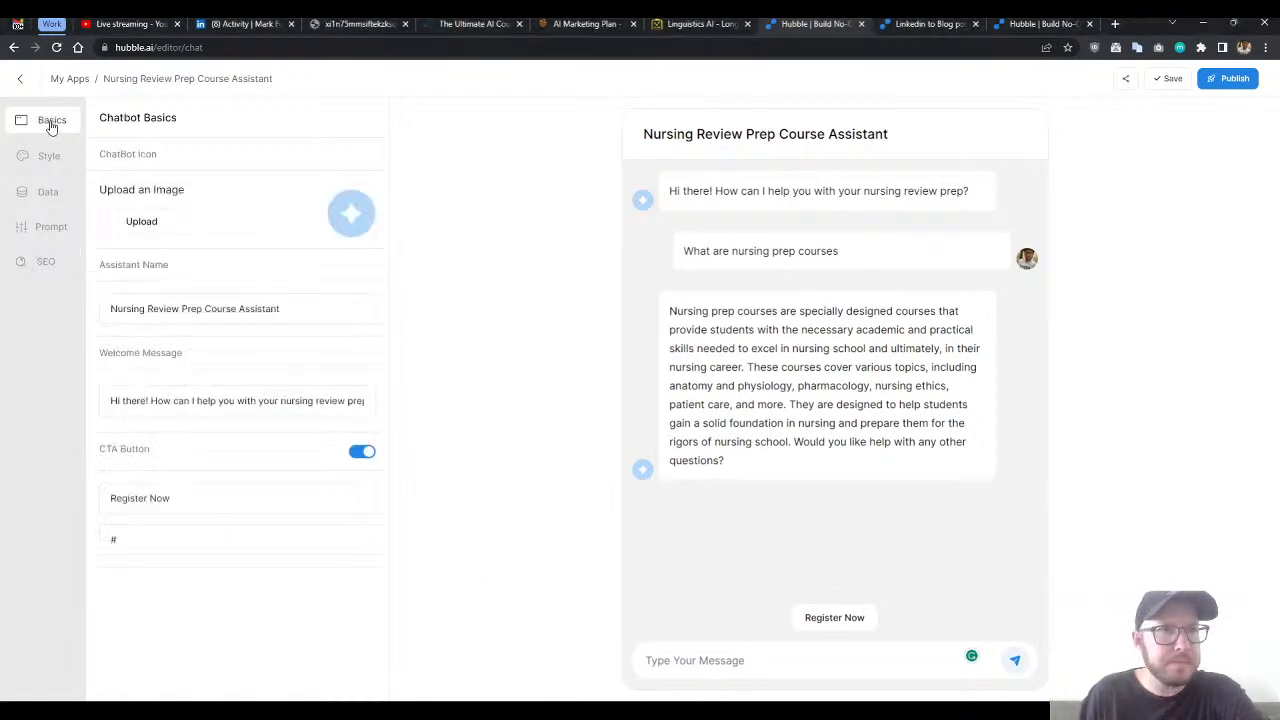
click(20, 78)
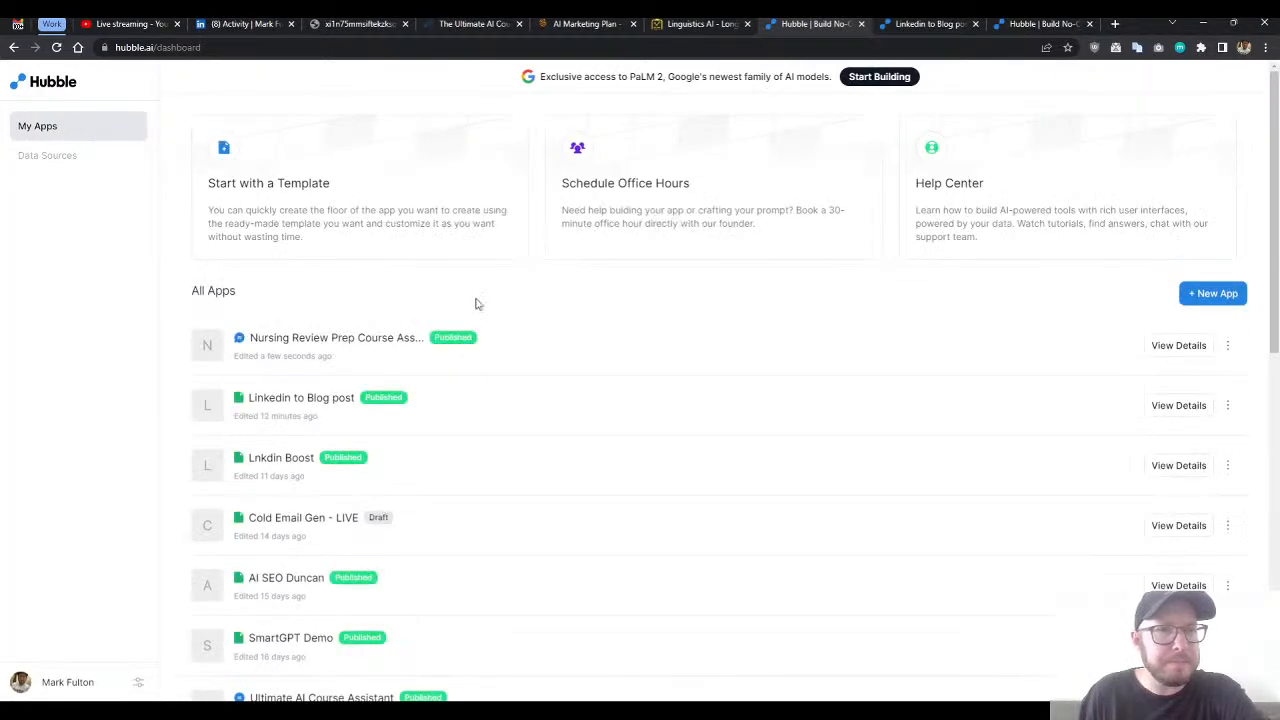
scroll(620, 317, down, 2)
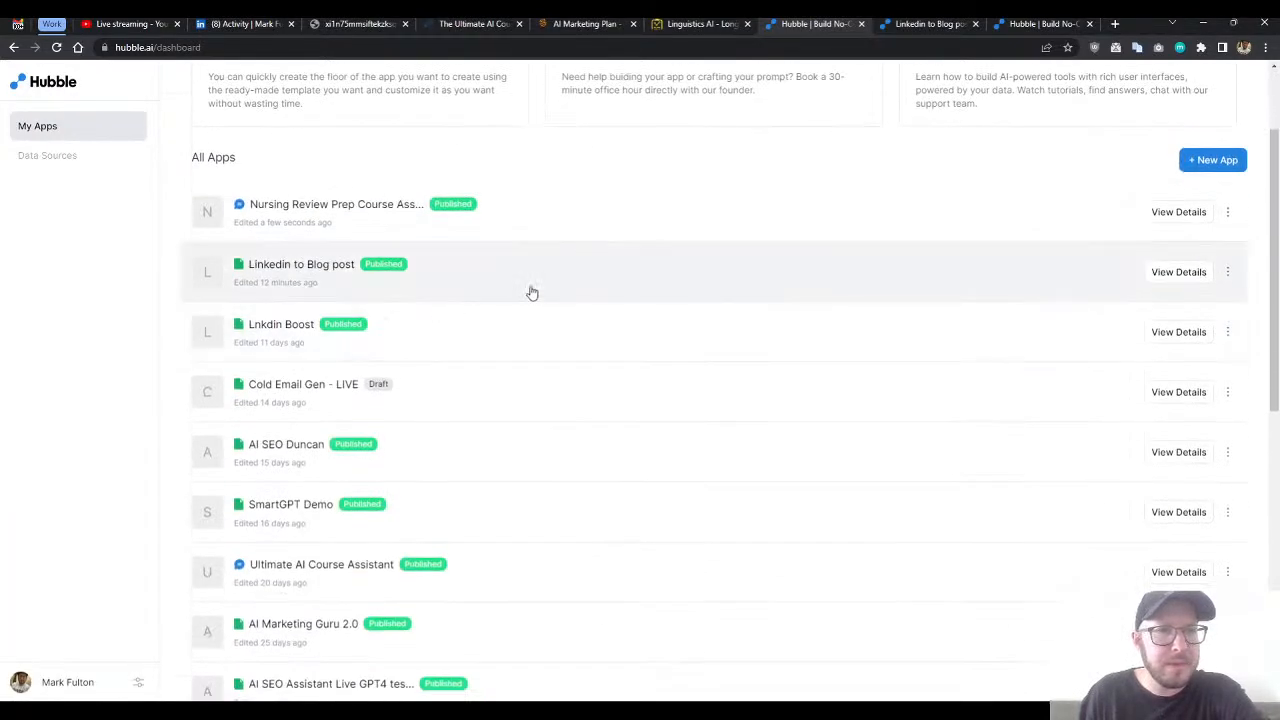
scroll(530, 293, down, 1)
scroll(527, 295, down, 2)
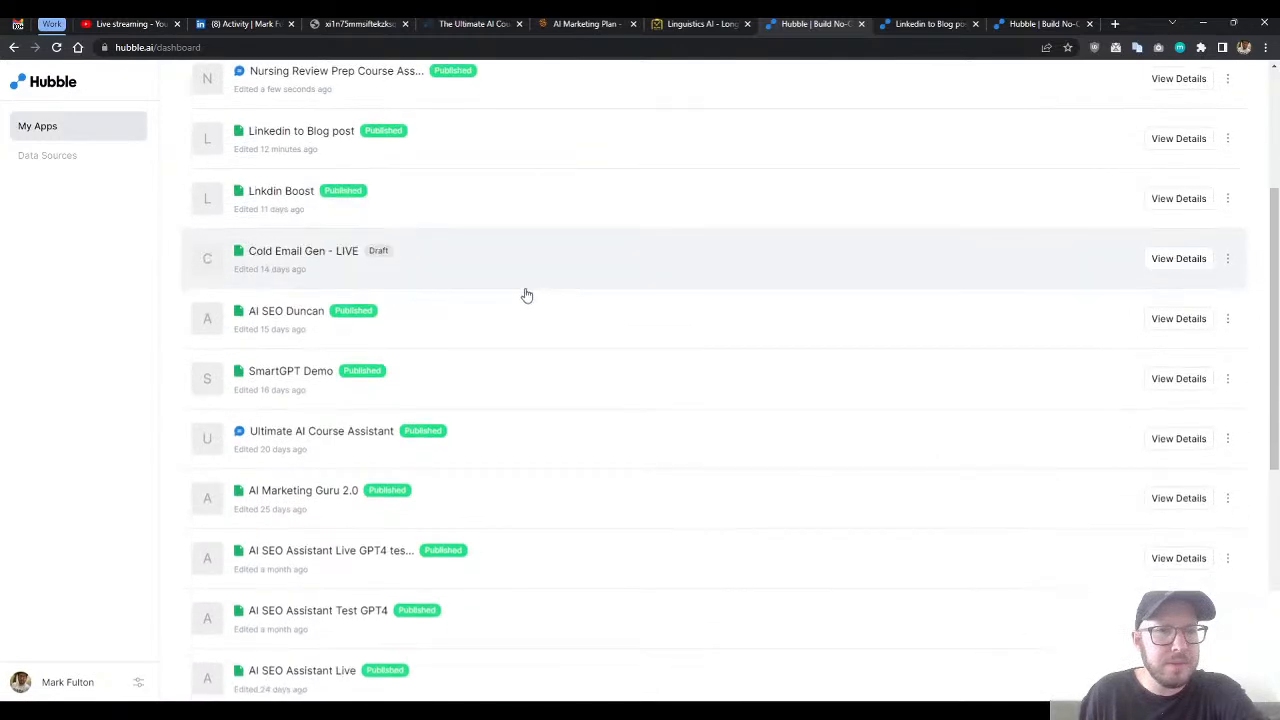
scroll(478, 317, up, 3)
scroll(483, 317, down, 3)
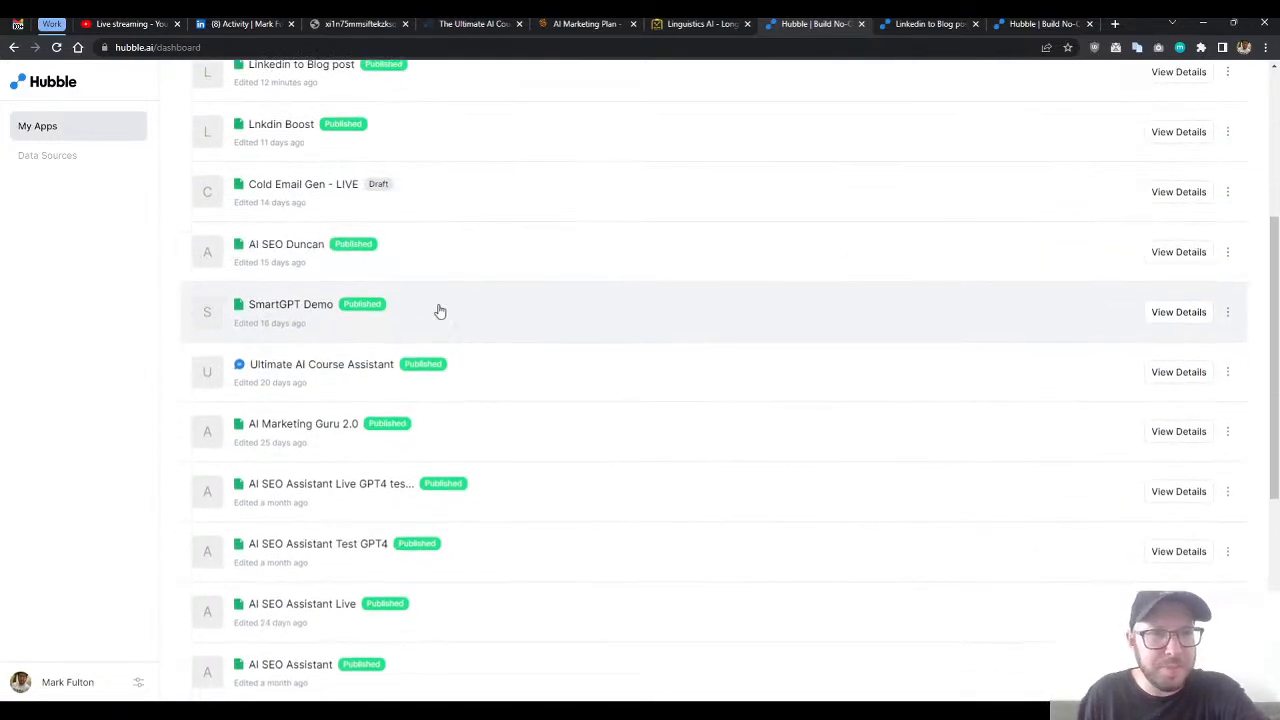
- Open the SmartGPT Demo app and examine its data sources, prompt workflow and form design
click(451, 314)
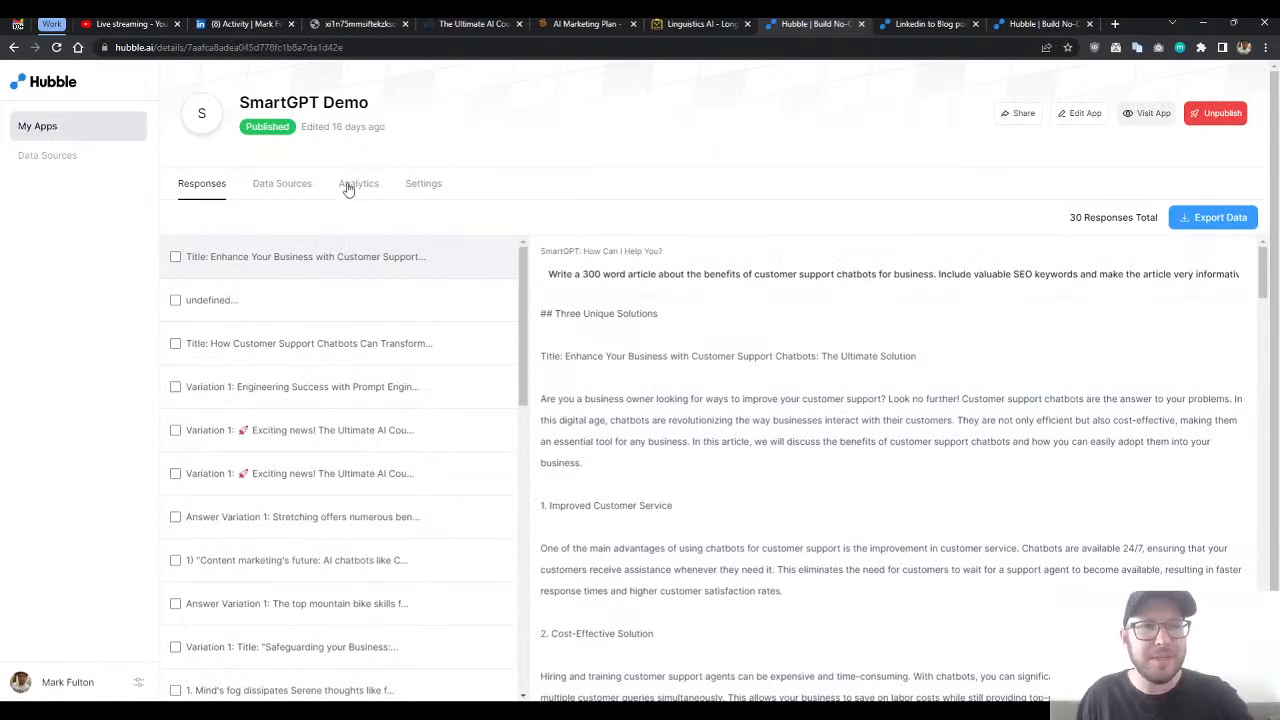
click(276, 188)
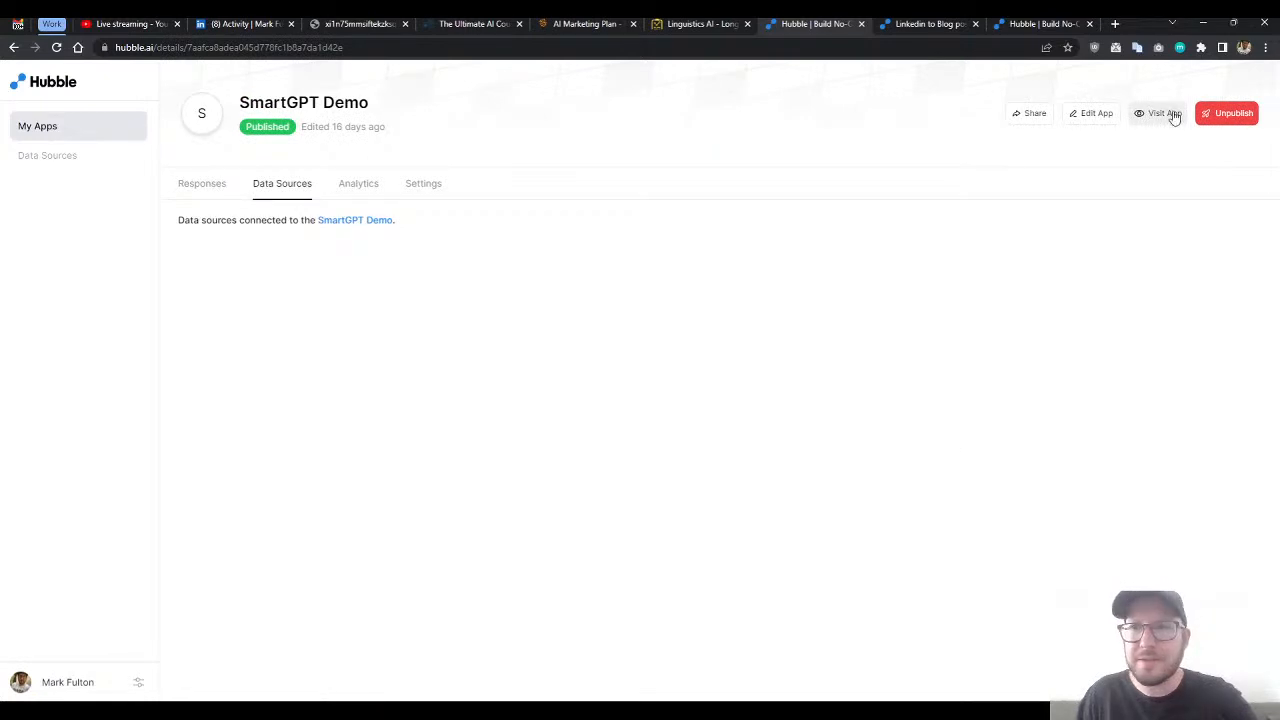
click(1084, 116)
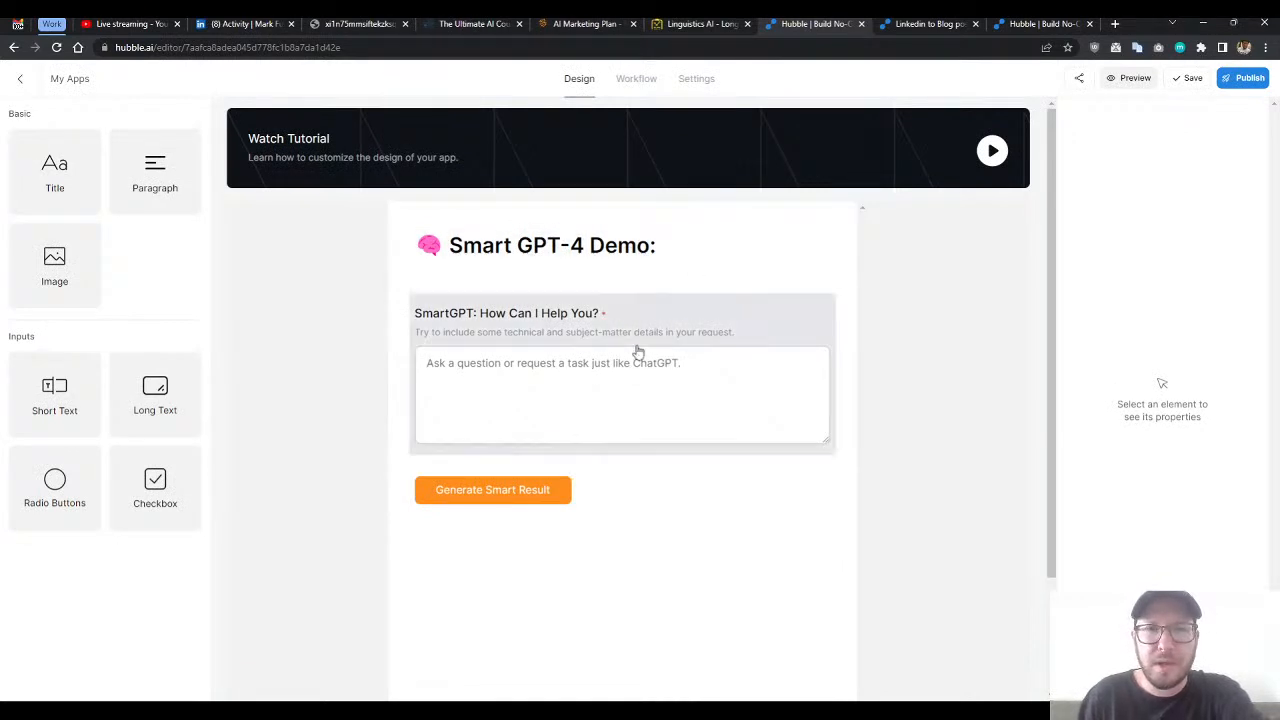
click(637, 80)
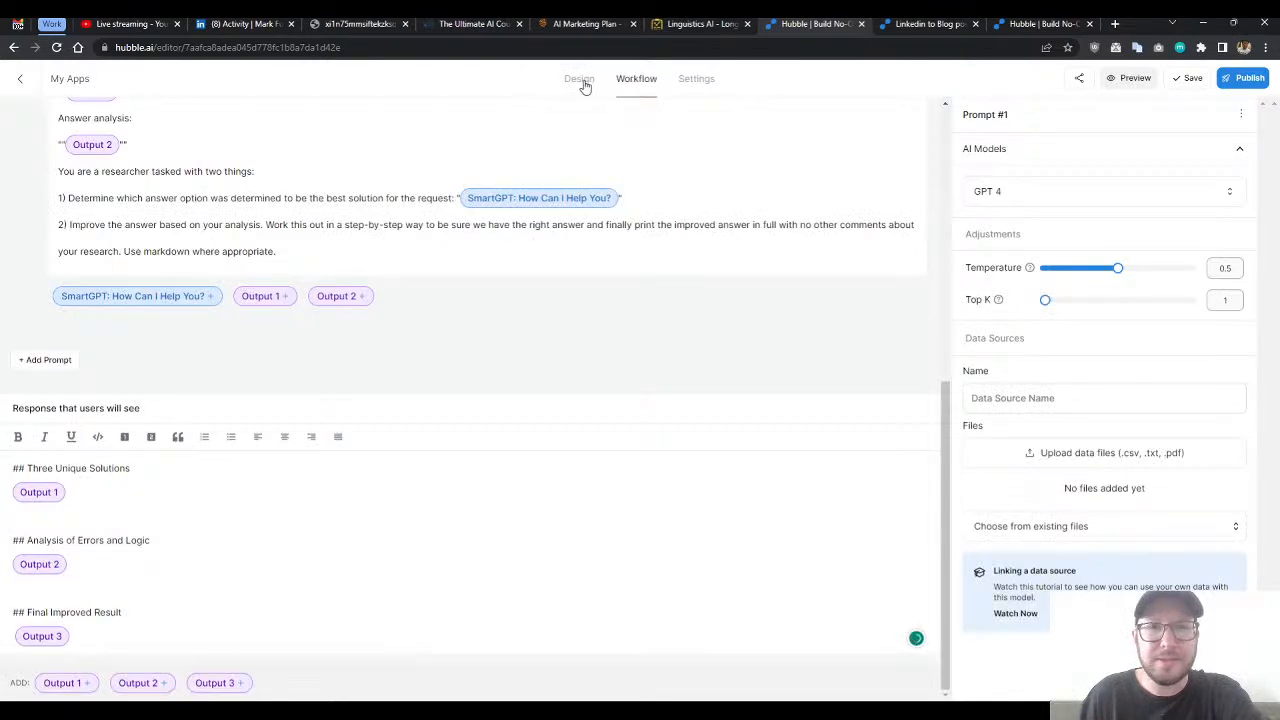
click(583, 84)
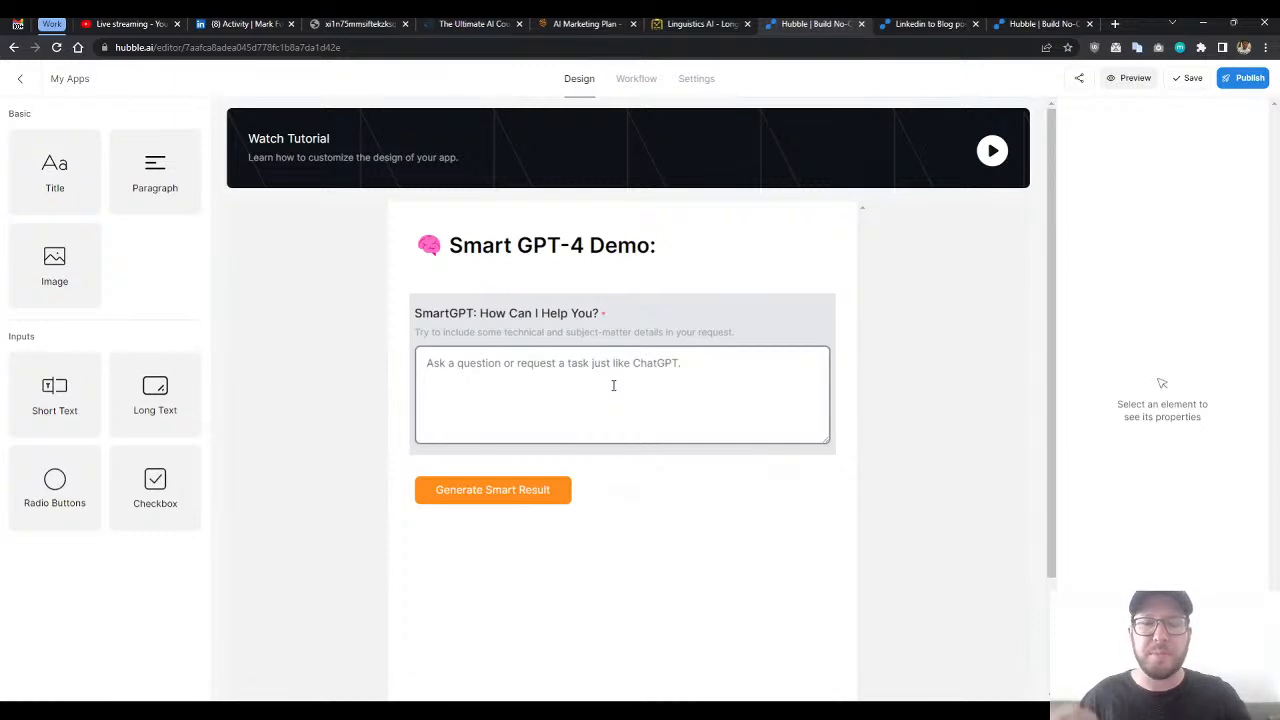
- Compare the SmartGPT Demo's prompt workflow with its form design, checking where the form's request field is used in Prompt #1
click(630, 82)
scroll(549, 343, up, 10)
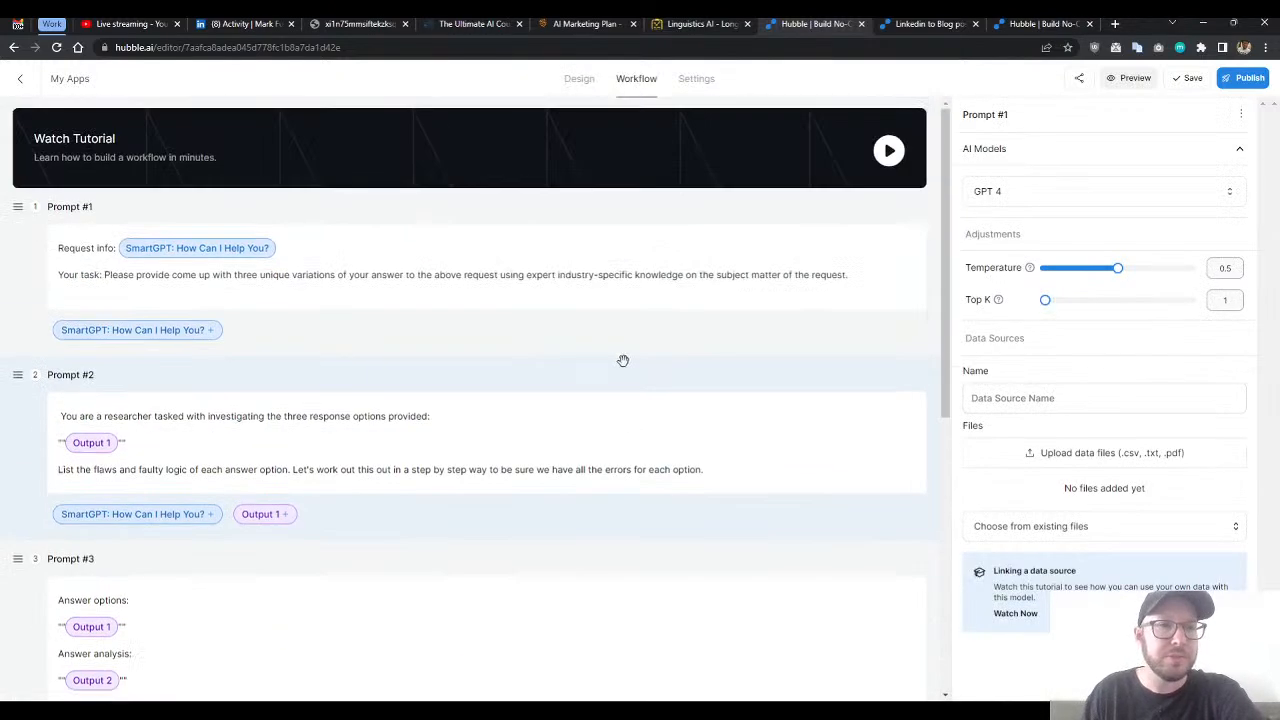
scroll(332, 331, down, 1)
scroll(329, 331, up, 1)
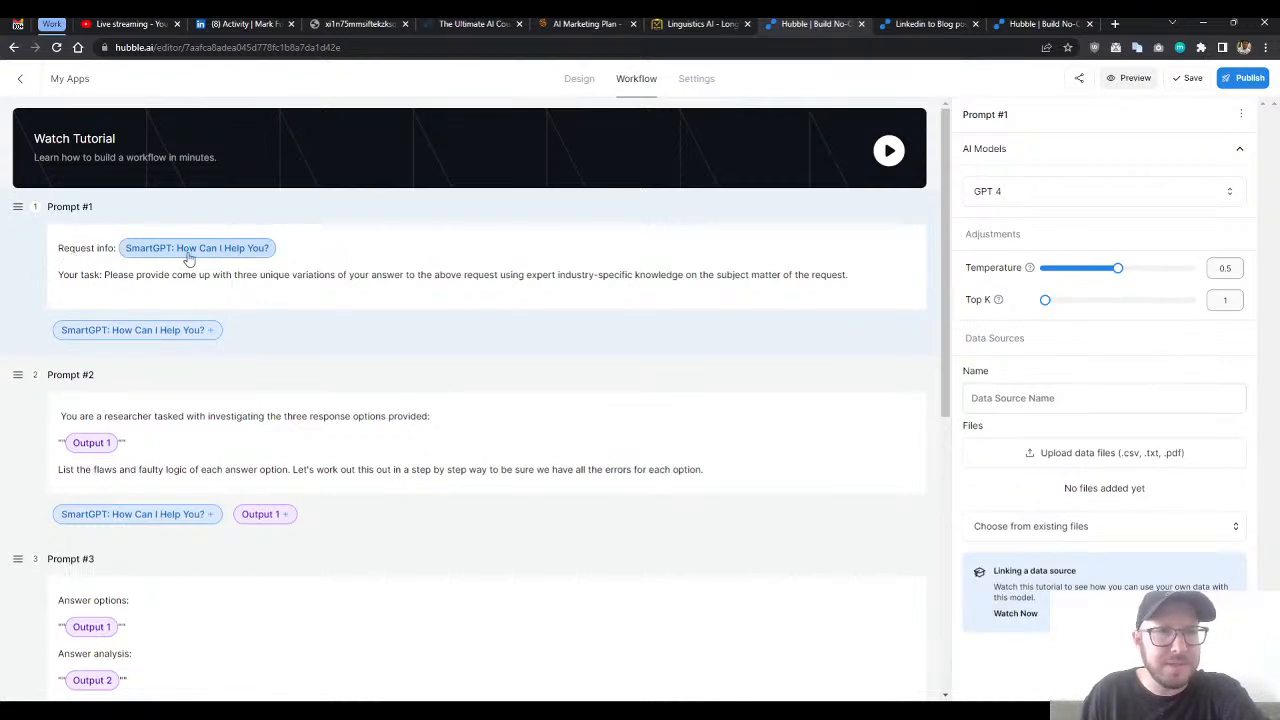
click(580, 80)
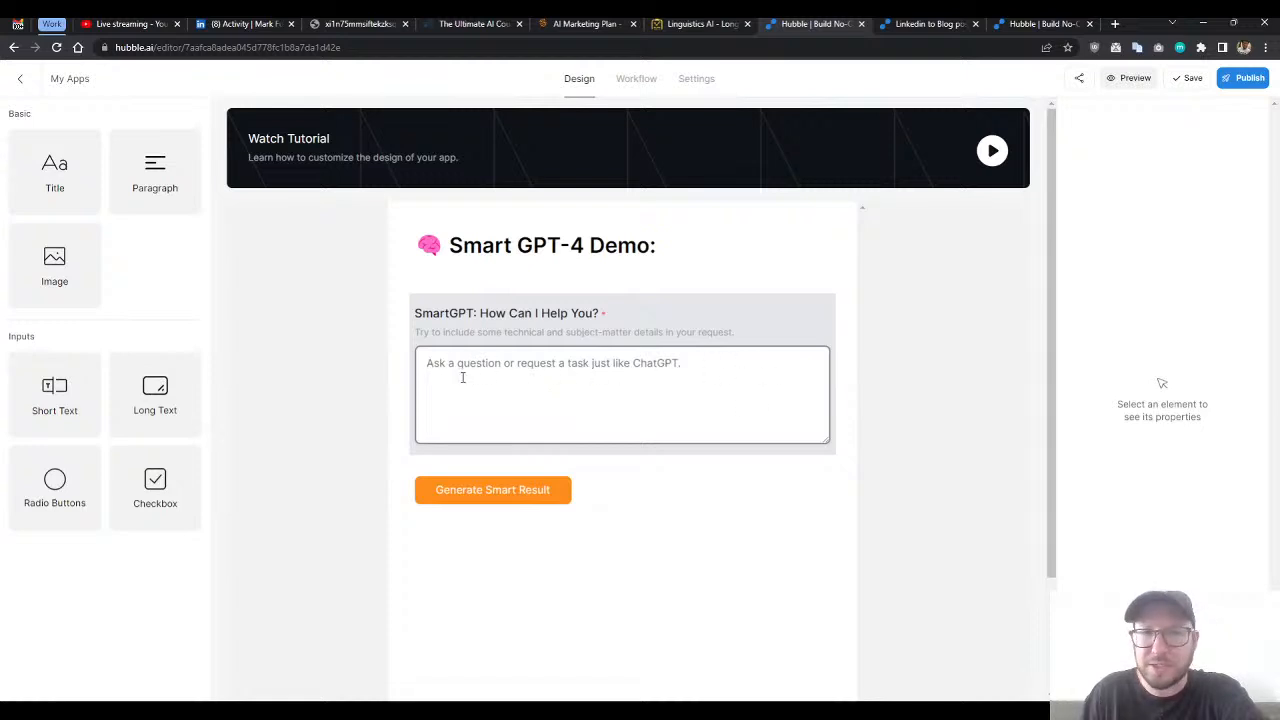
click(631, 80)
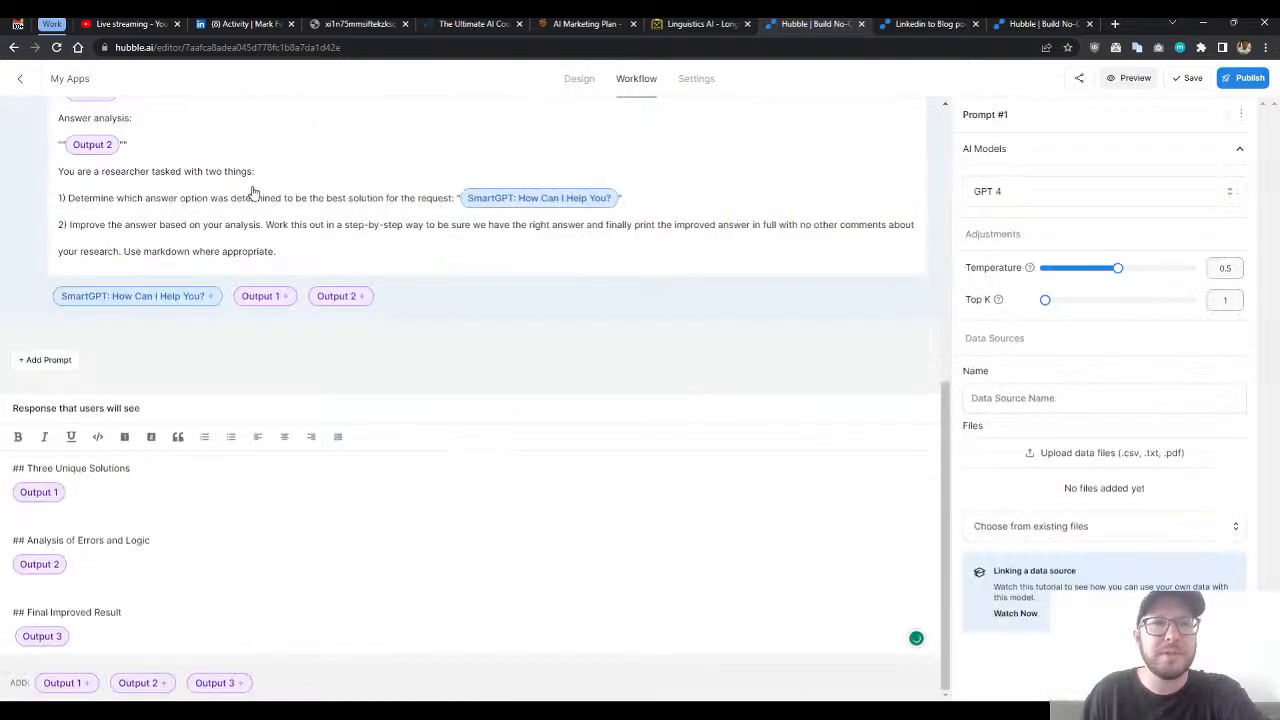
- Read through Prompts #1 to #3 of the workflow, examining how the request field, Output 1 and Output 2 are reused
scroll(250, 380, up, 10)
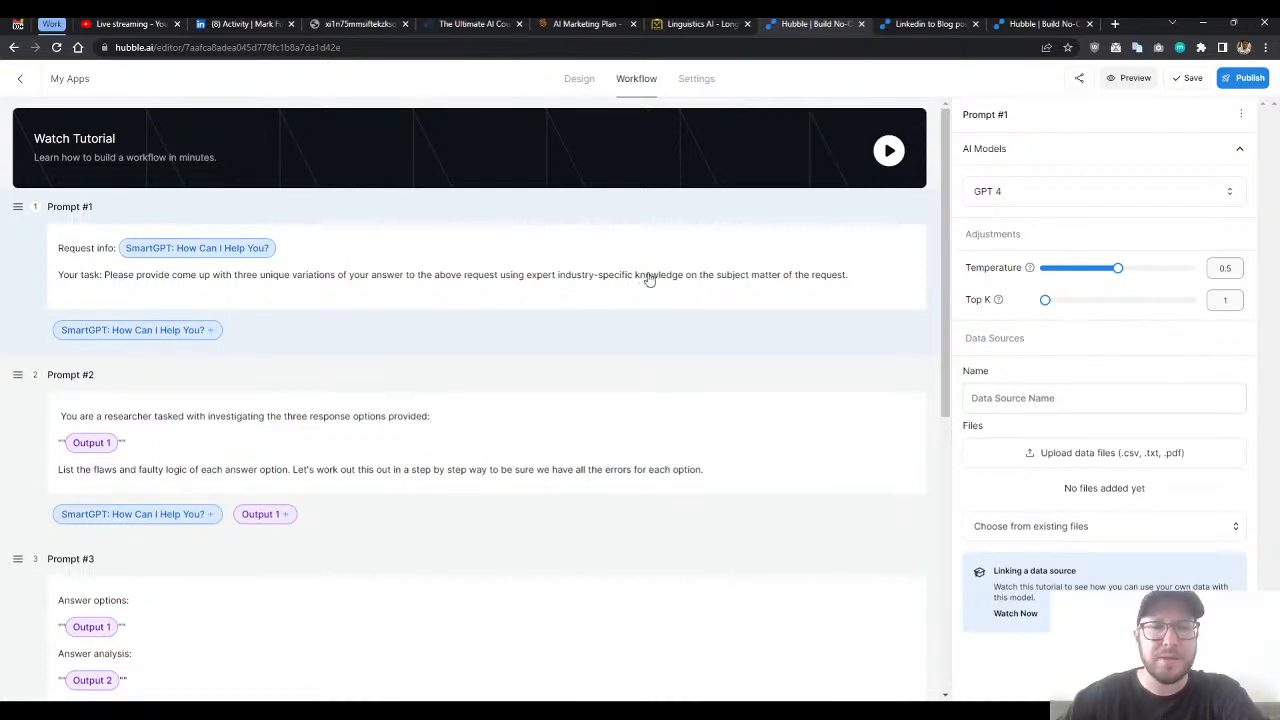
scroll(540, 266, down, 1)
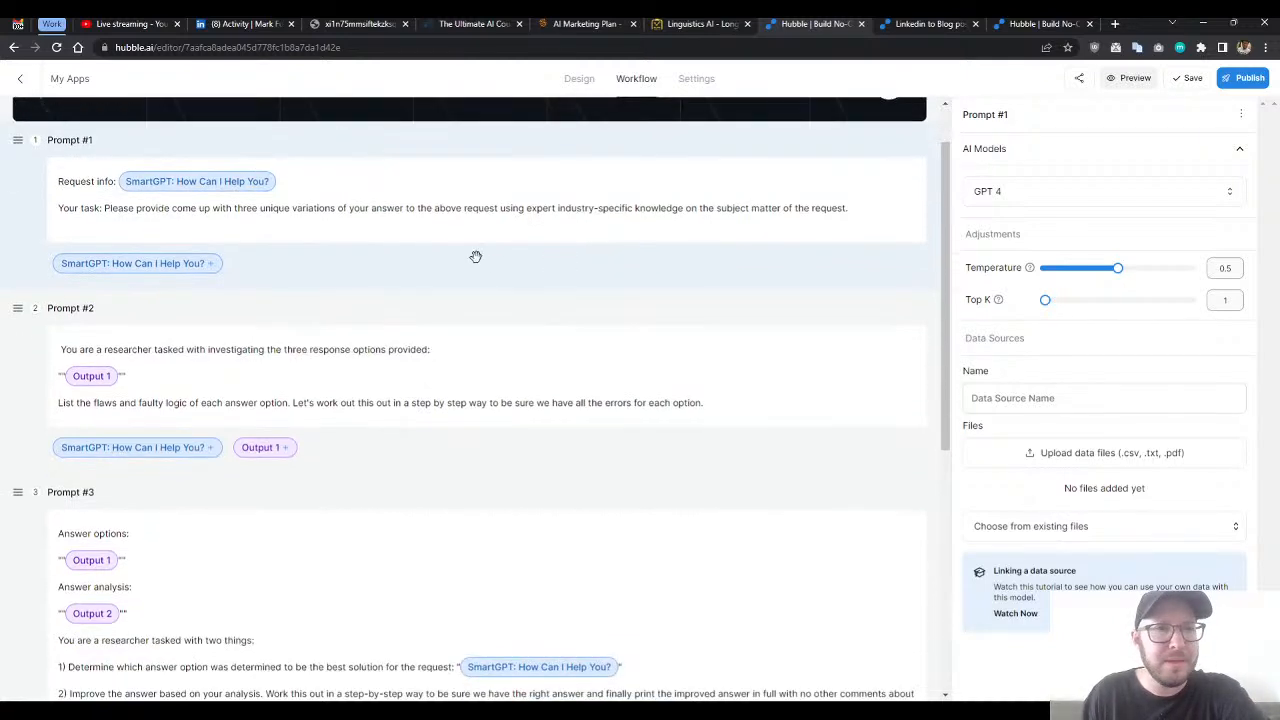
scroll(369, 246, down, 1)
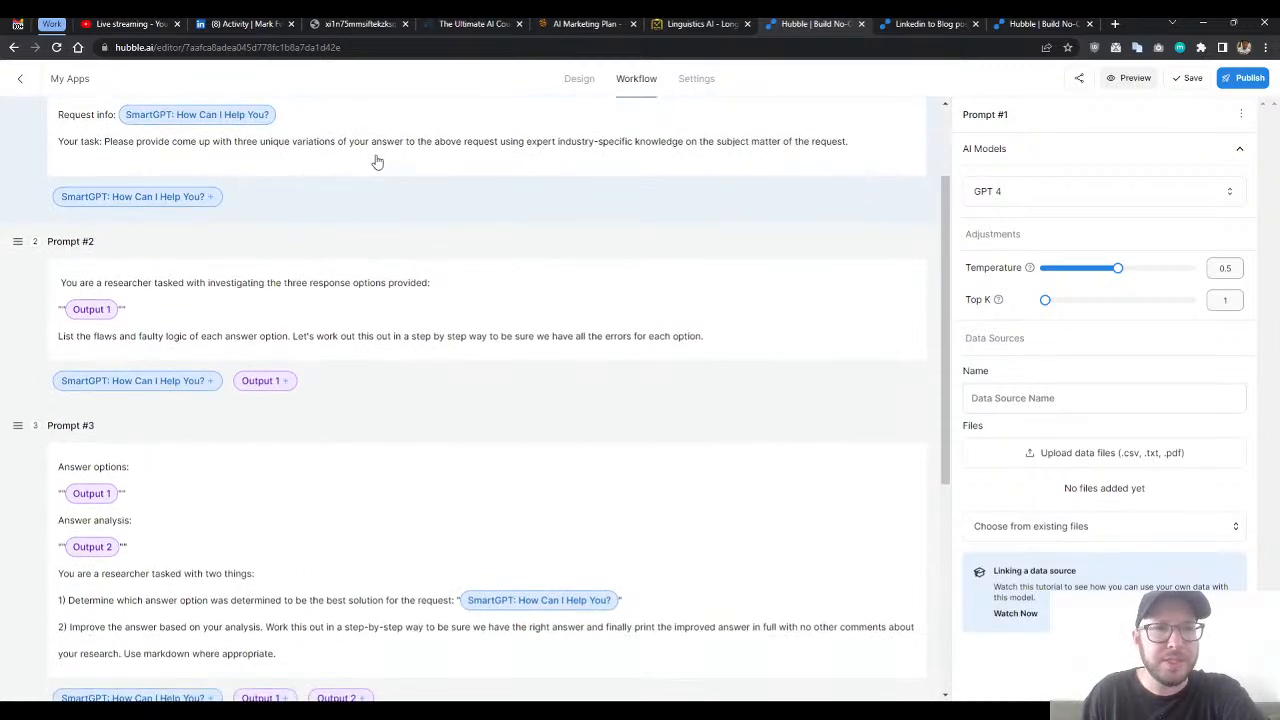
scroll(290, 152, up, 1)
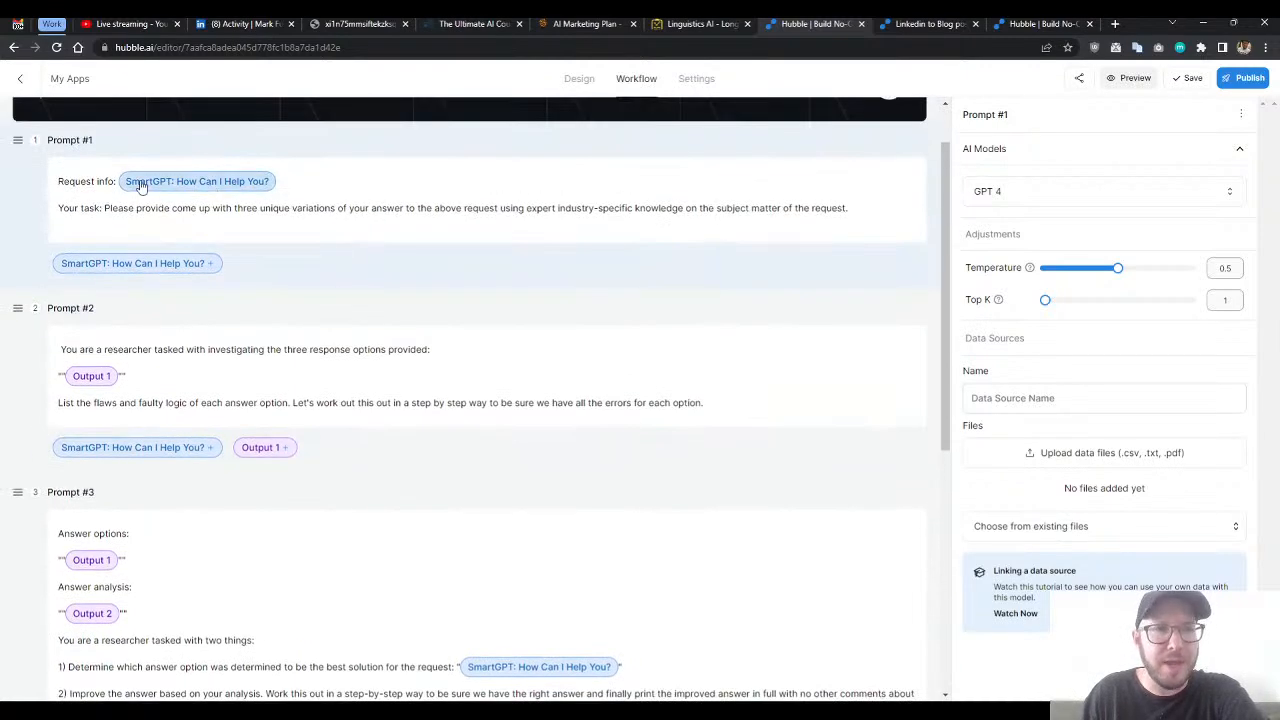
scroll(300, 225, down, 2)
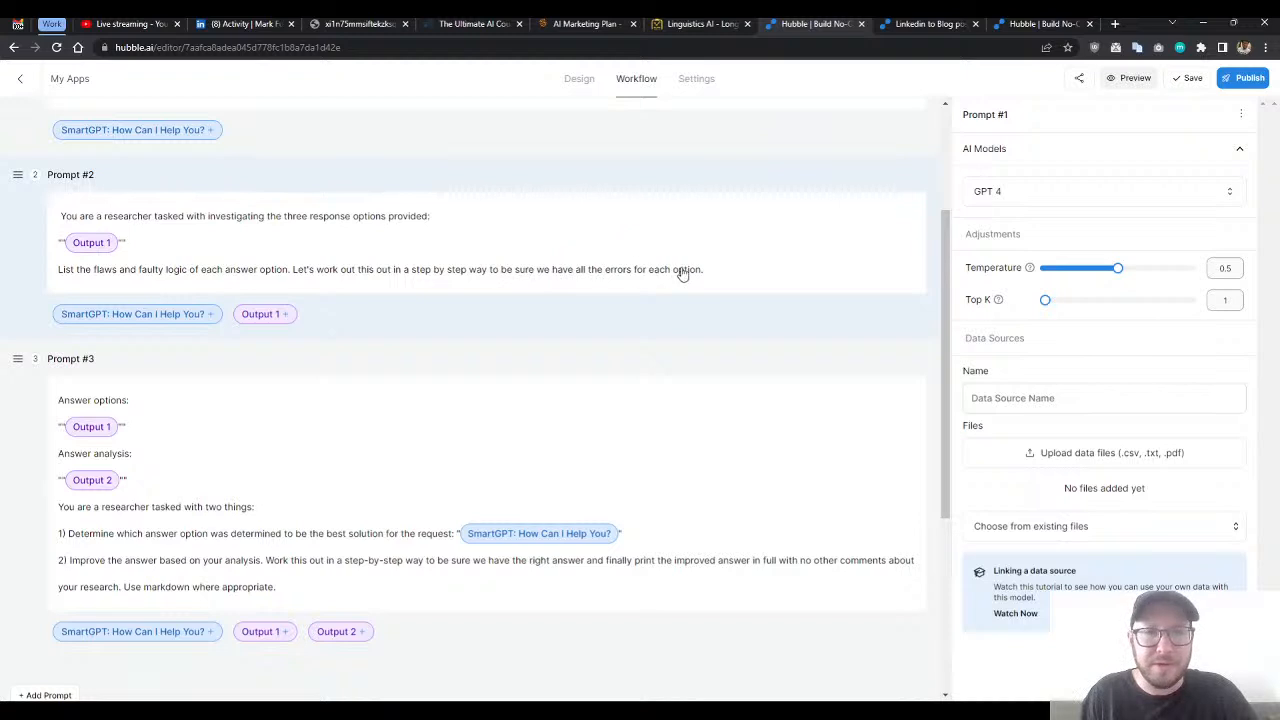
scroll(600, 275, down, 2)
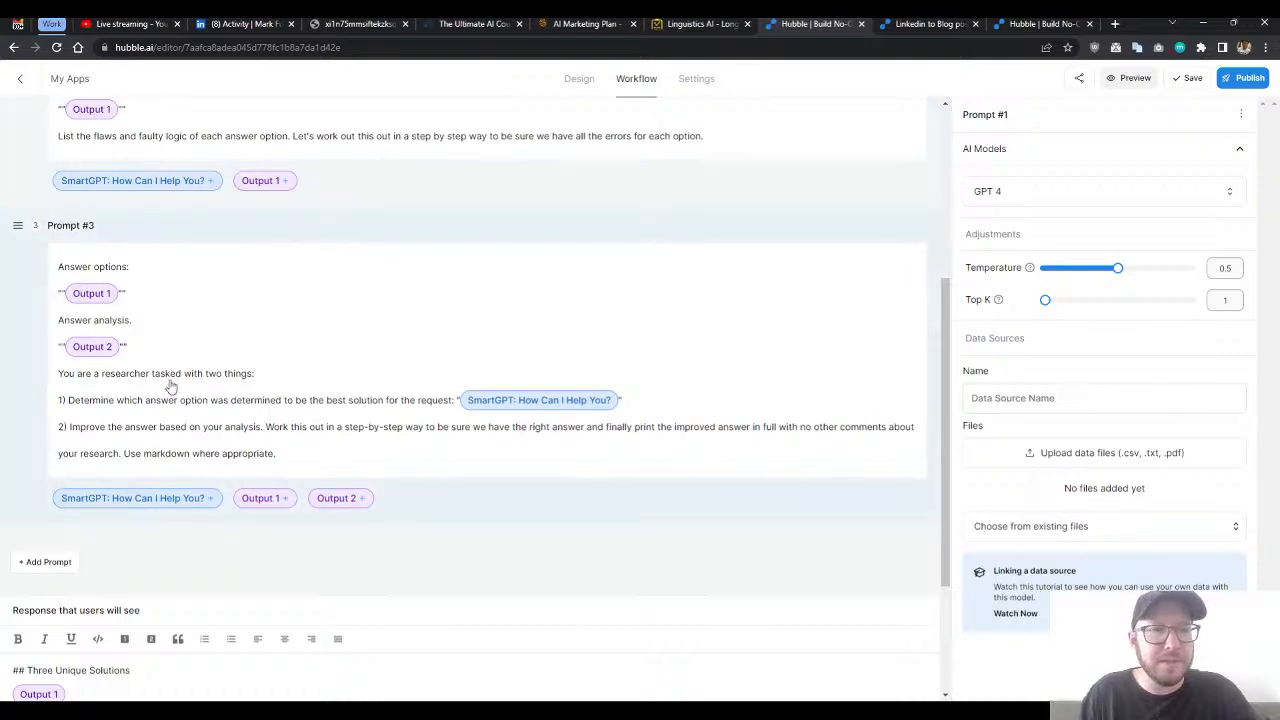
scroll(183, 357, down, 1)
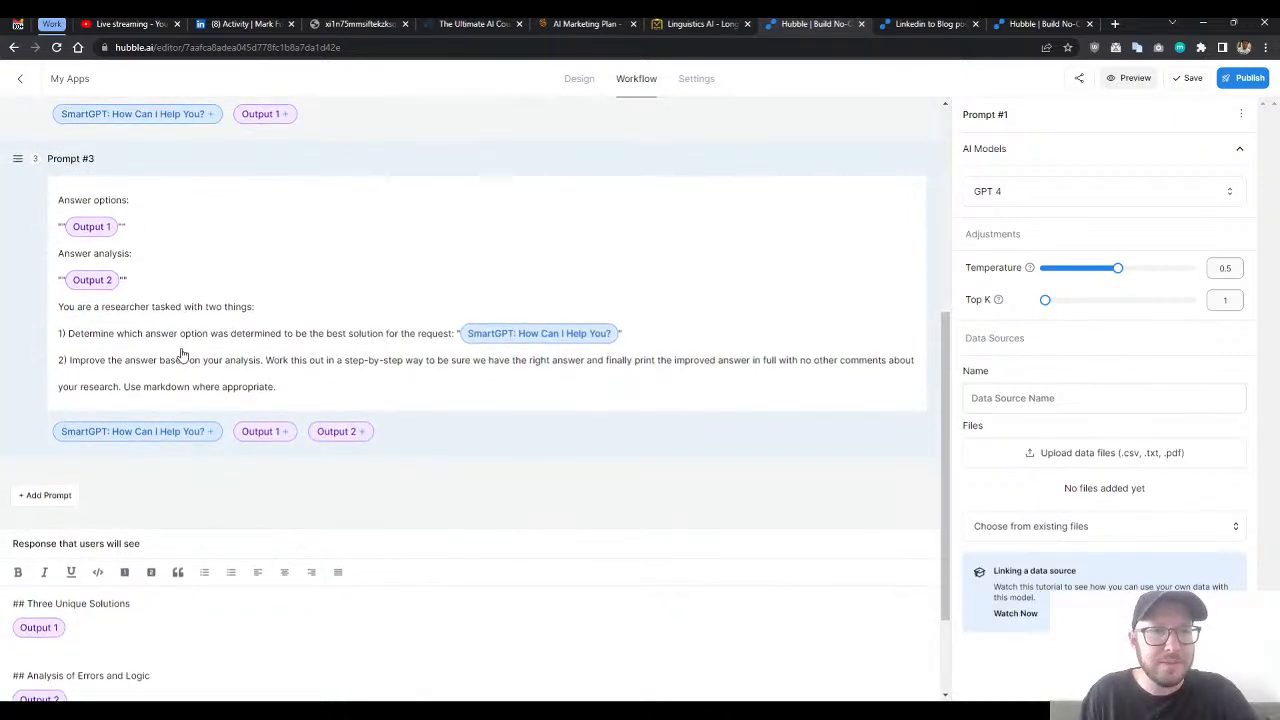
scroll(183, 357, down, 1)
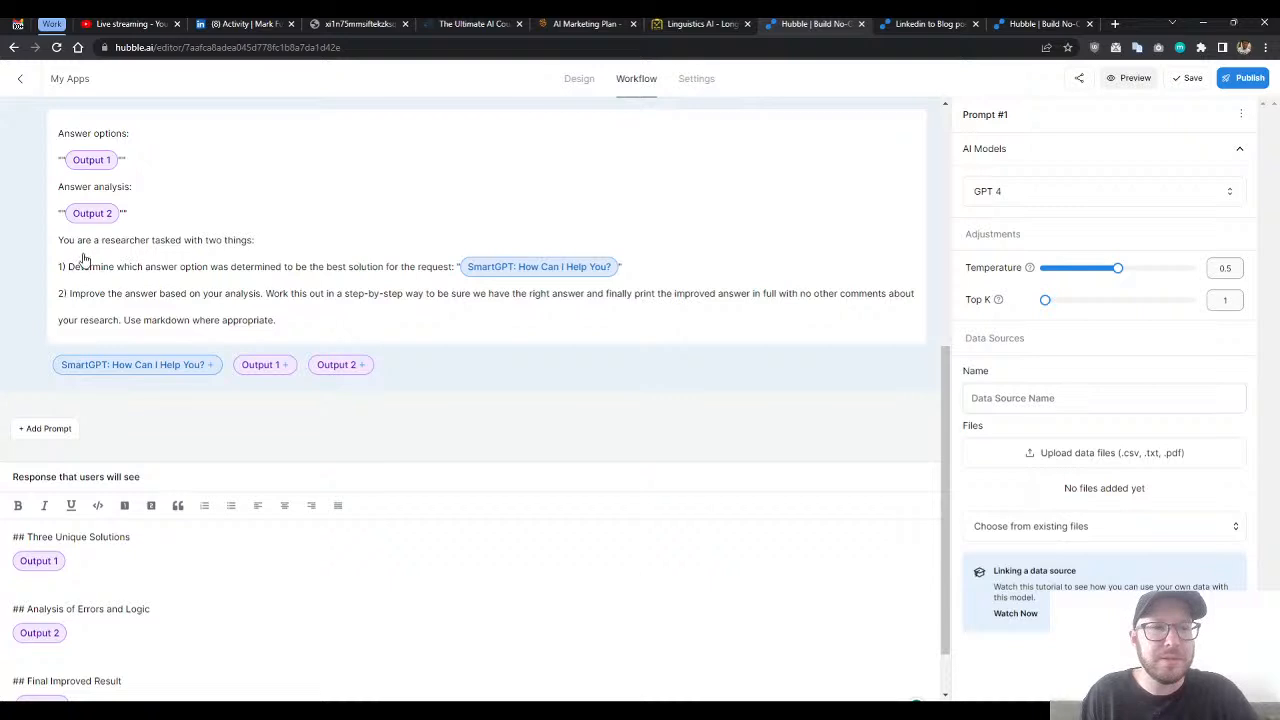
scroll(84, 259, up, 1)
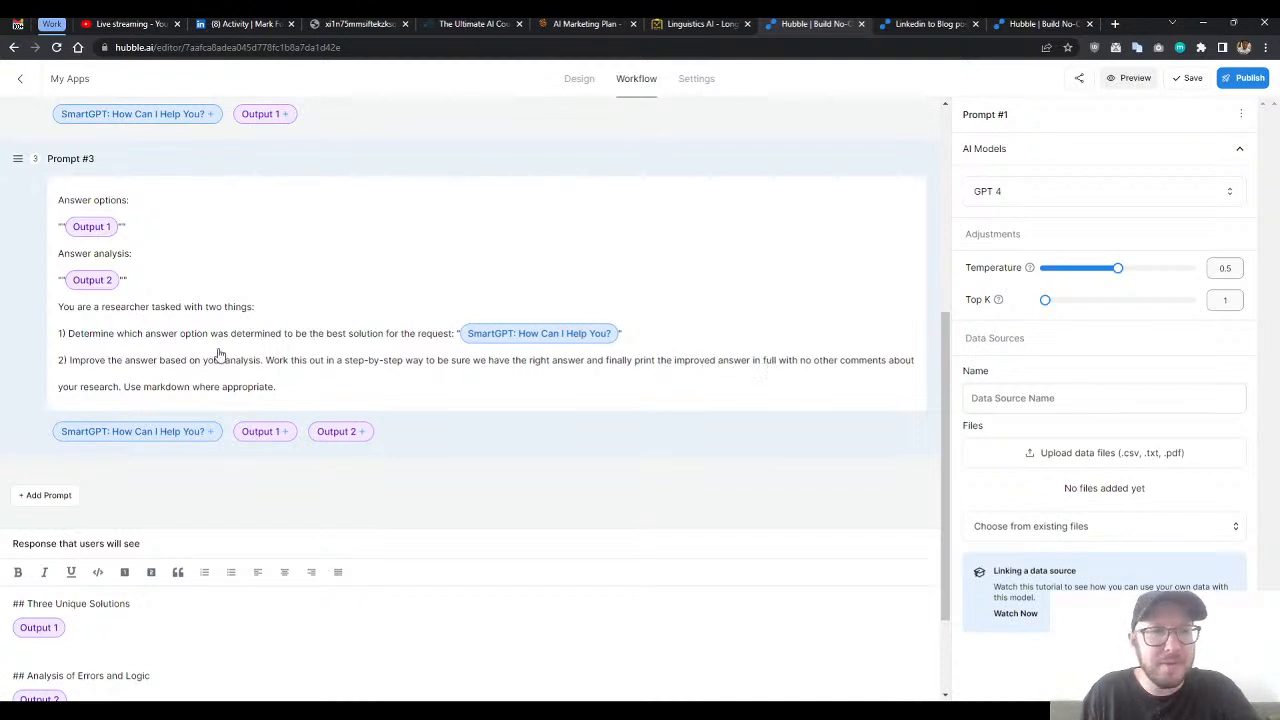
- Select Prompt #3 and review how its analysis and improvement instructions build on the two preceding prompts
click(300, 389)
scroll(541, 454, up, 1)
scroll(541, 454, up, 4)
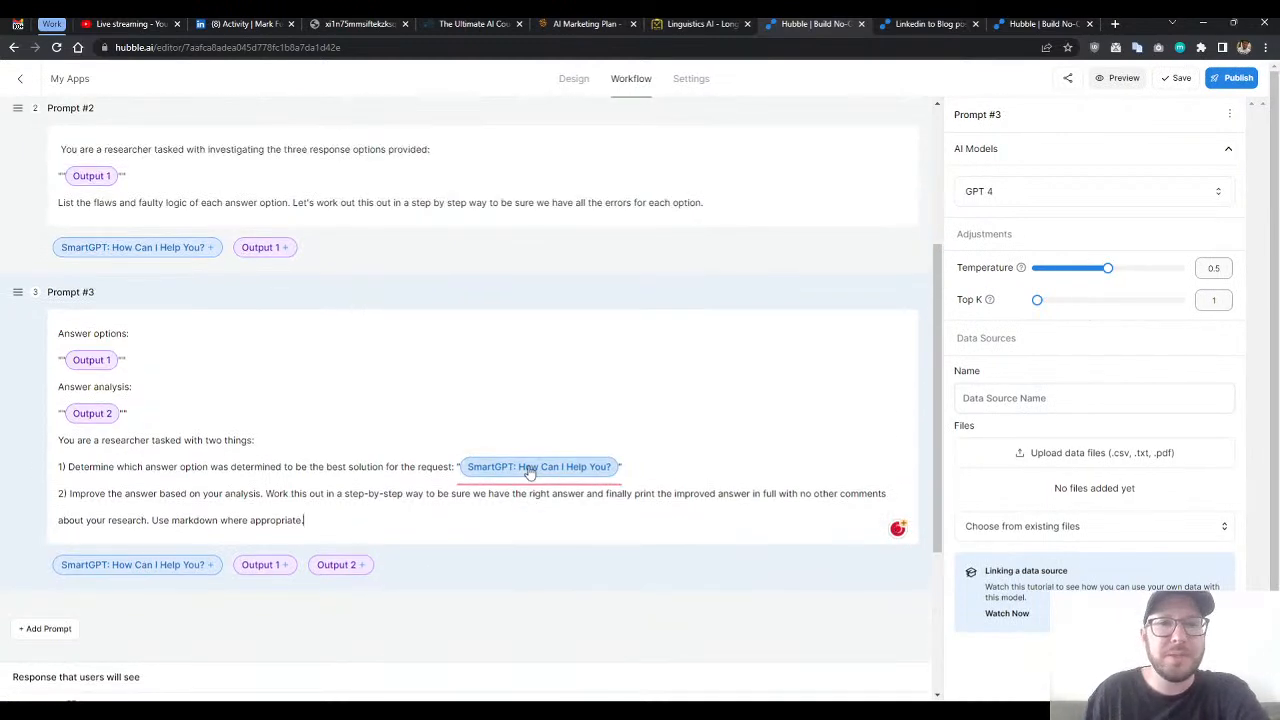
scroll(534, 457, down, 3)
scroll(505, 453, up, 2)
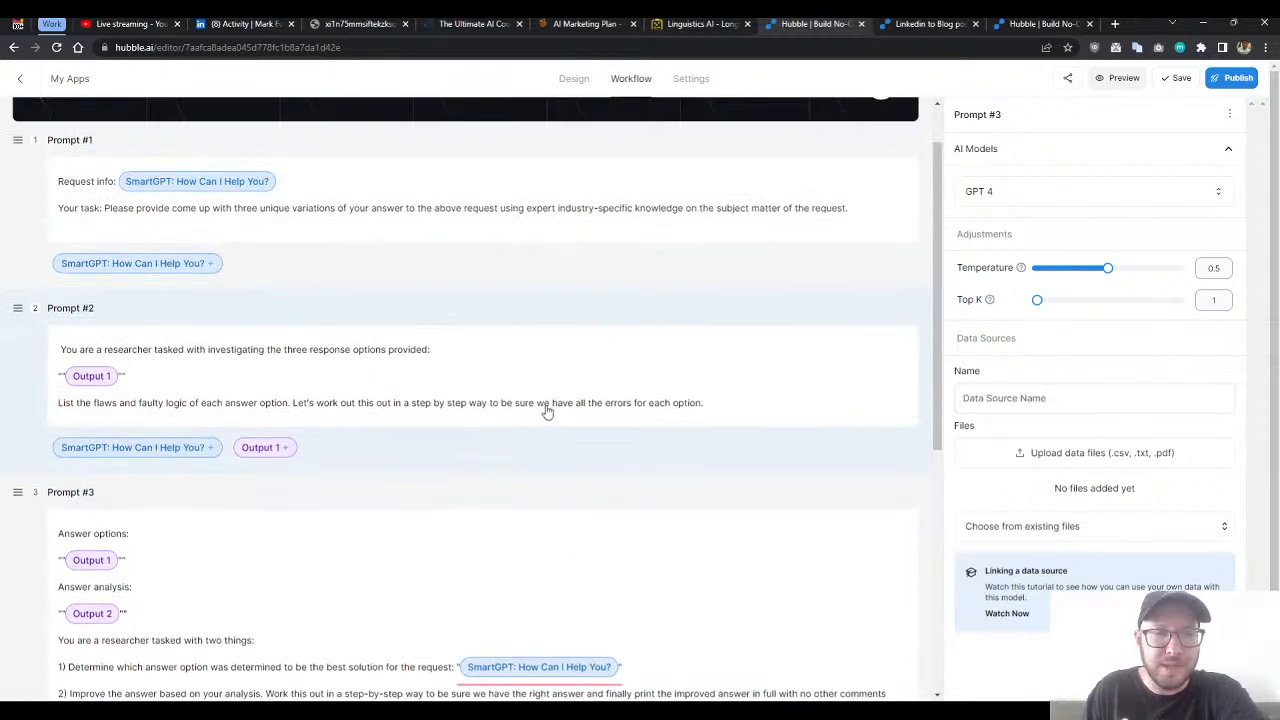
scroll(547, 411, down, 2)
scroll(590, 412, down, 2)
scroll(611, 440, up, 3)
scroll(697, 459, up, 1)
scroll(614, 363, down, 2)
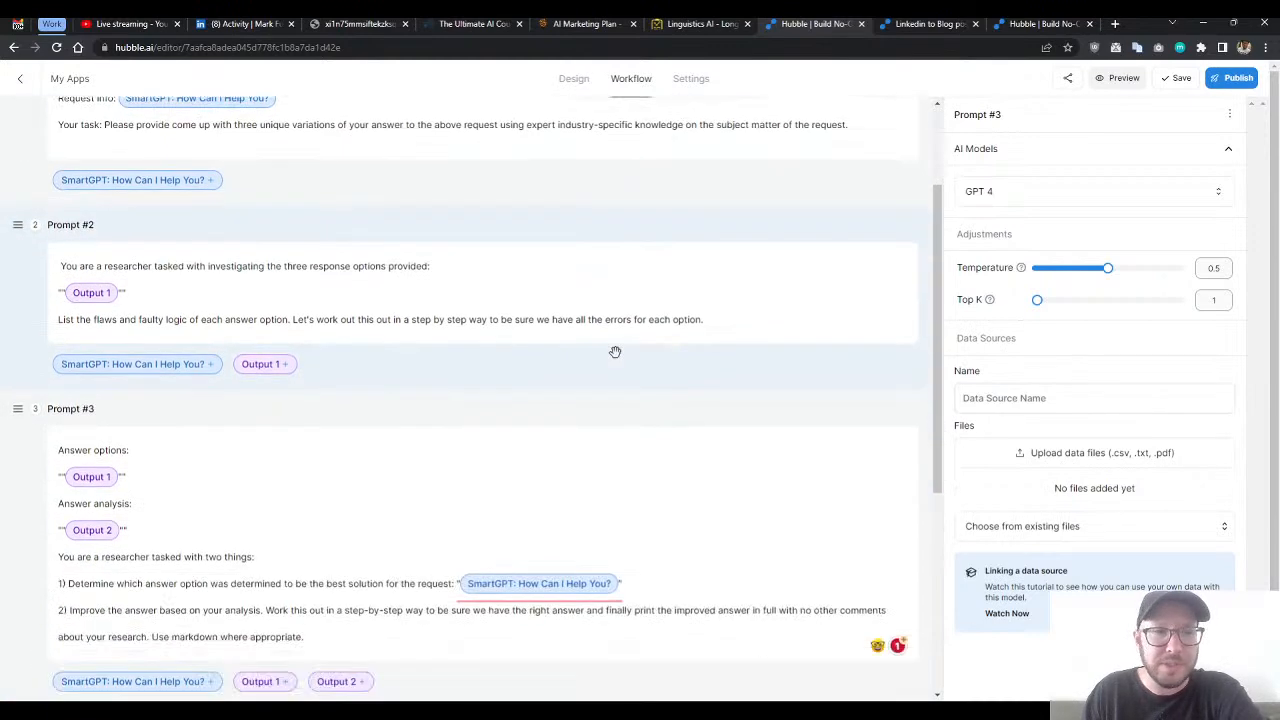
scroll(603, 119, up, 2)
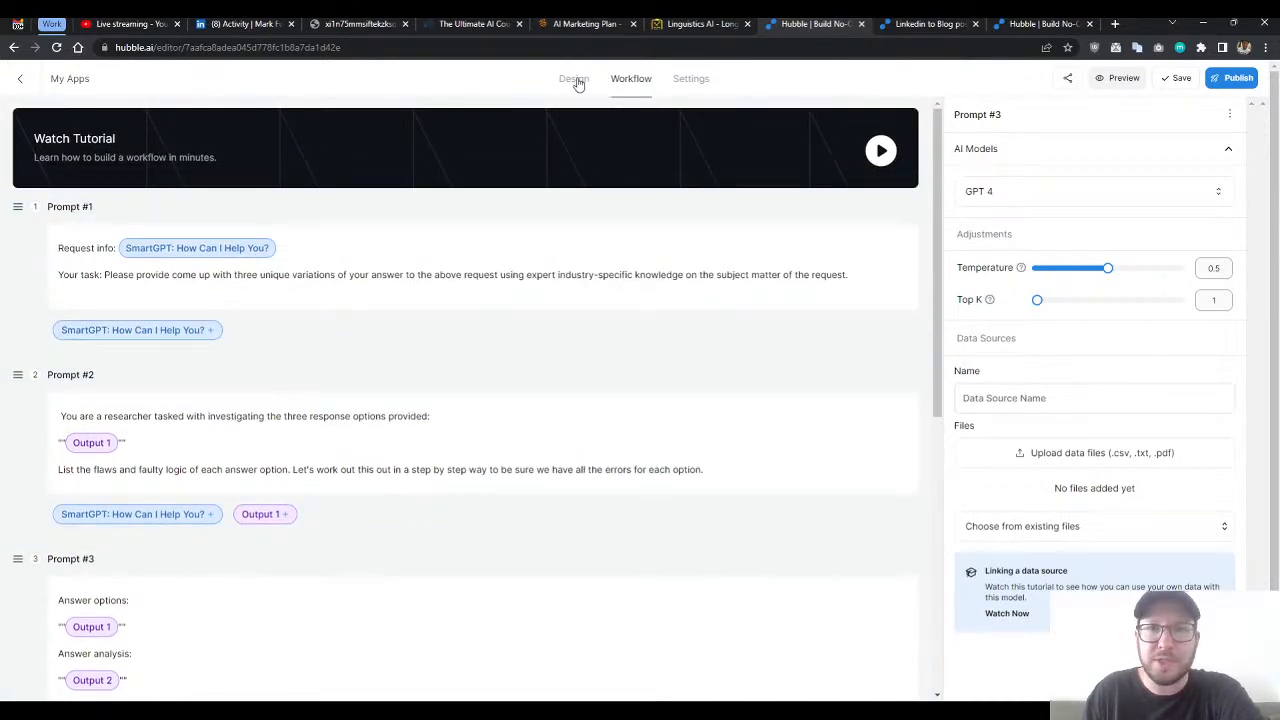
- View the Smart GPT-4 Demo form design again, then return to the prompt workflow and look over its prompts
click(575, 80)
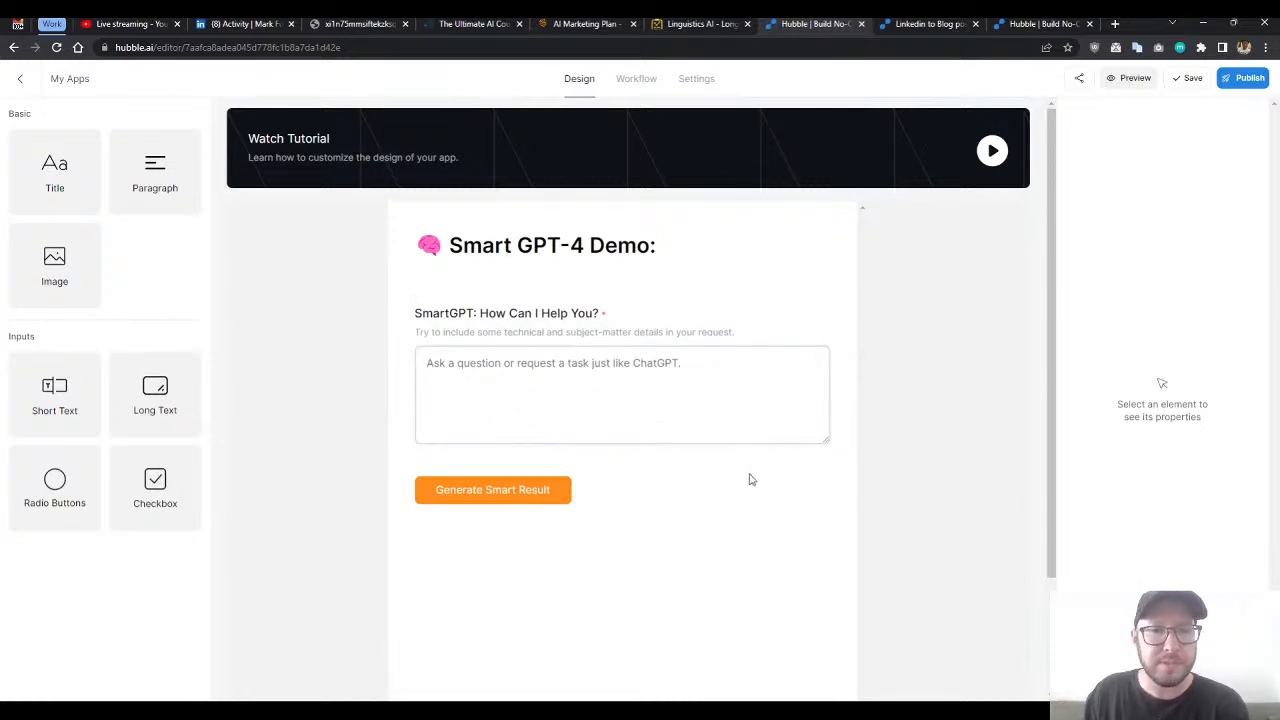
click(634, 80)
scroll(483, 371, up, 5)
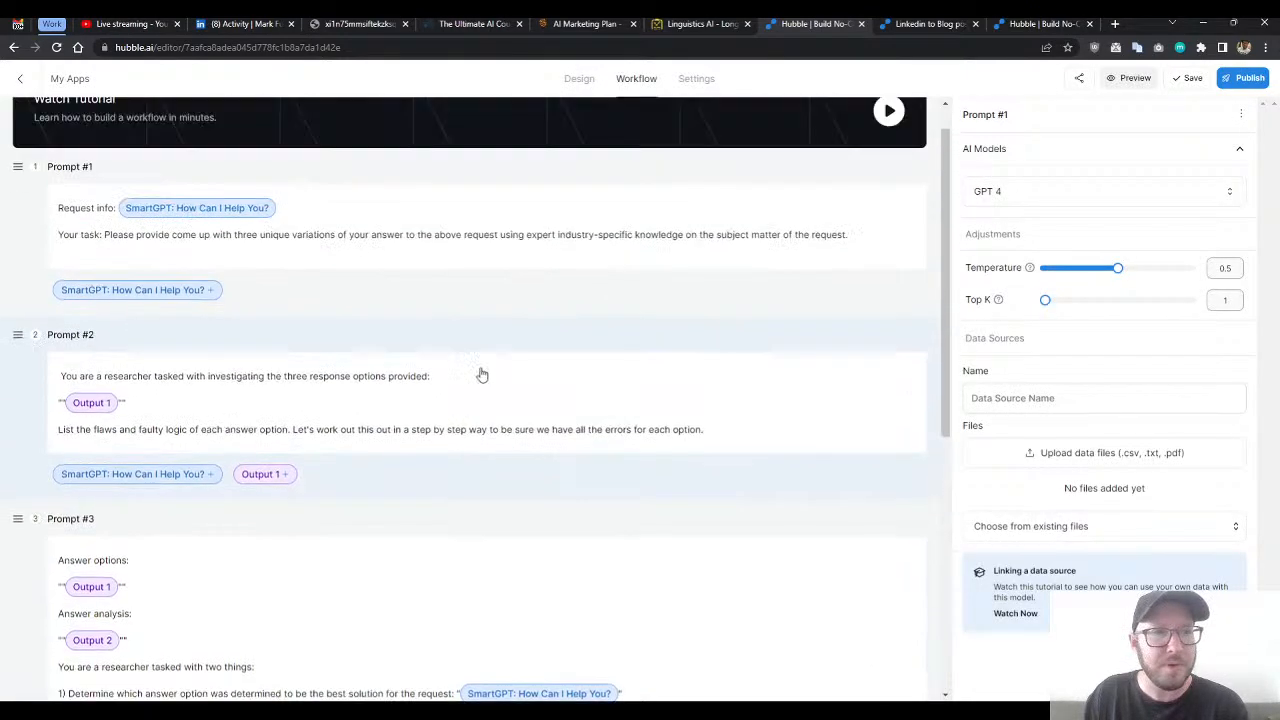
scroll(443, 406, down, 3)
scroll(494, 291, up, 3)
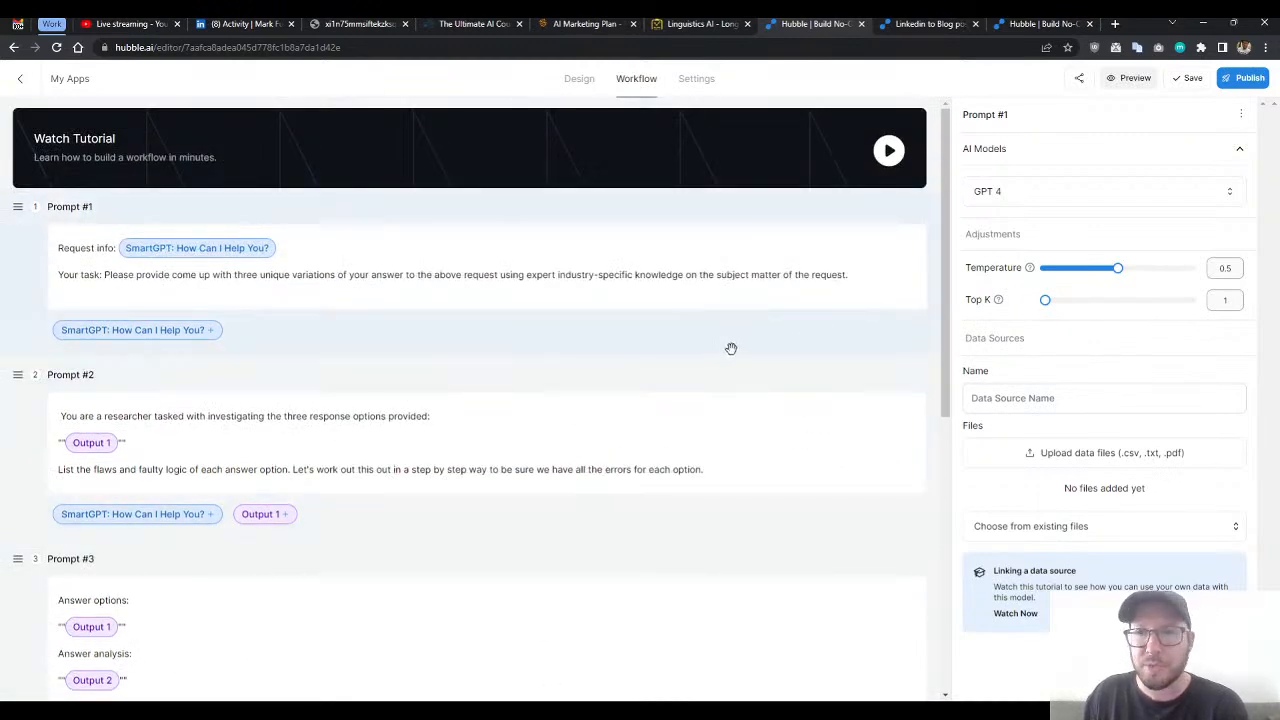
- Set Prompt #1's temperature to 0.7, save the app and close the sharing dialog
drag(1118, 268, 1150, 273)
click(1186, 79)
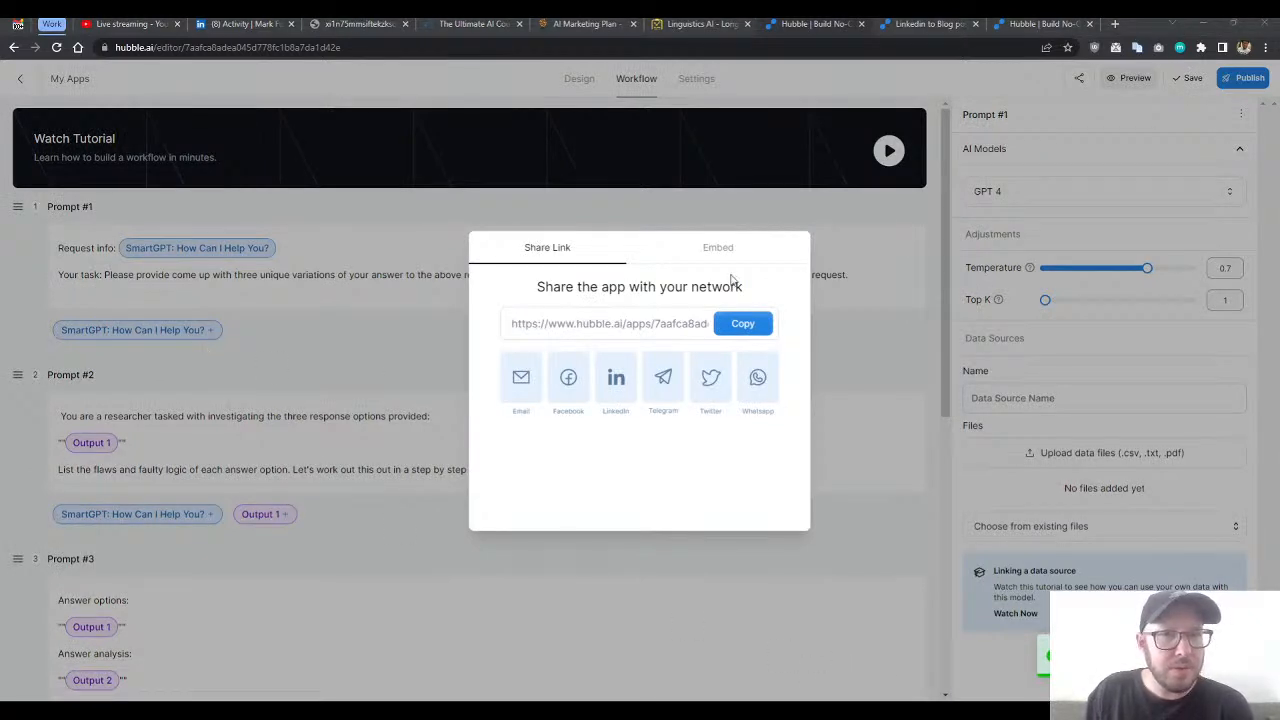
click(684, 208)
- Leave the SmartGPT Demo editor for the My Apps dashboard and switch to the open Linkedin Post to Blog Post app
click(574, 80)
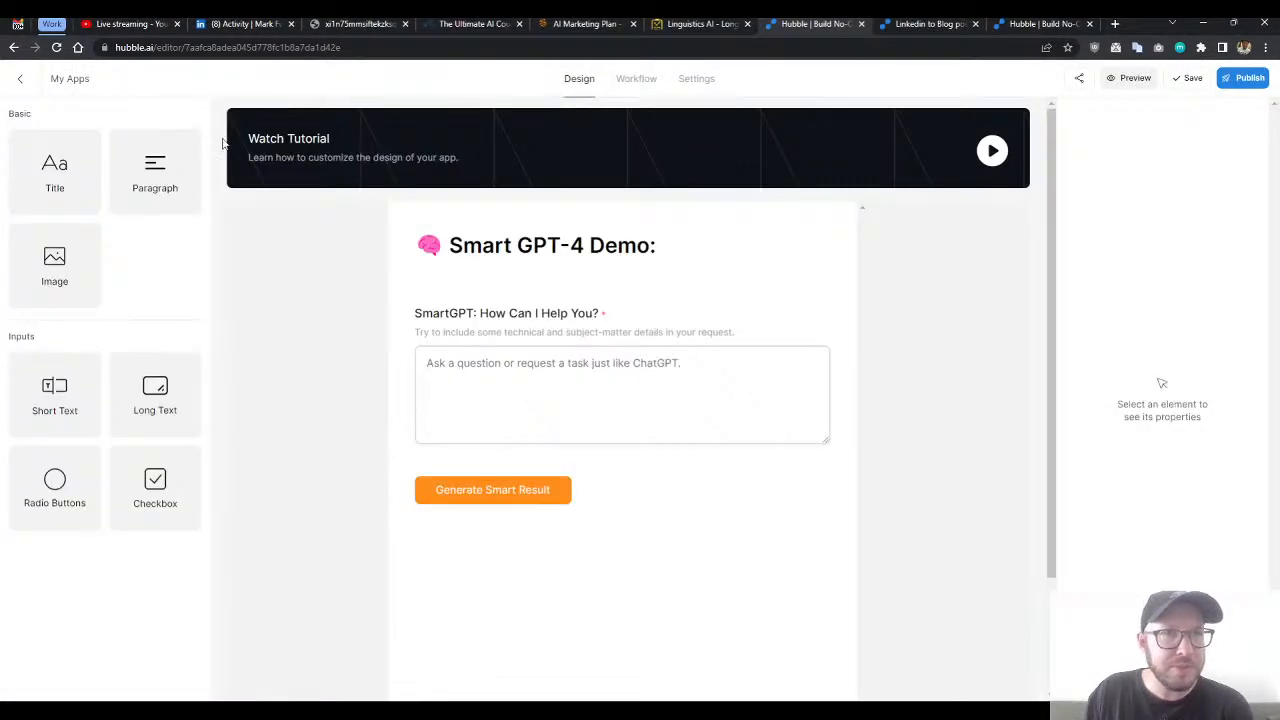
click(55, 79)
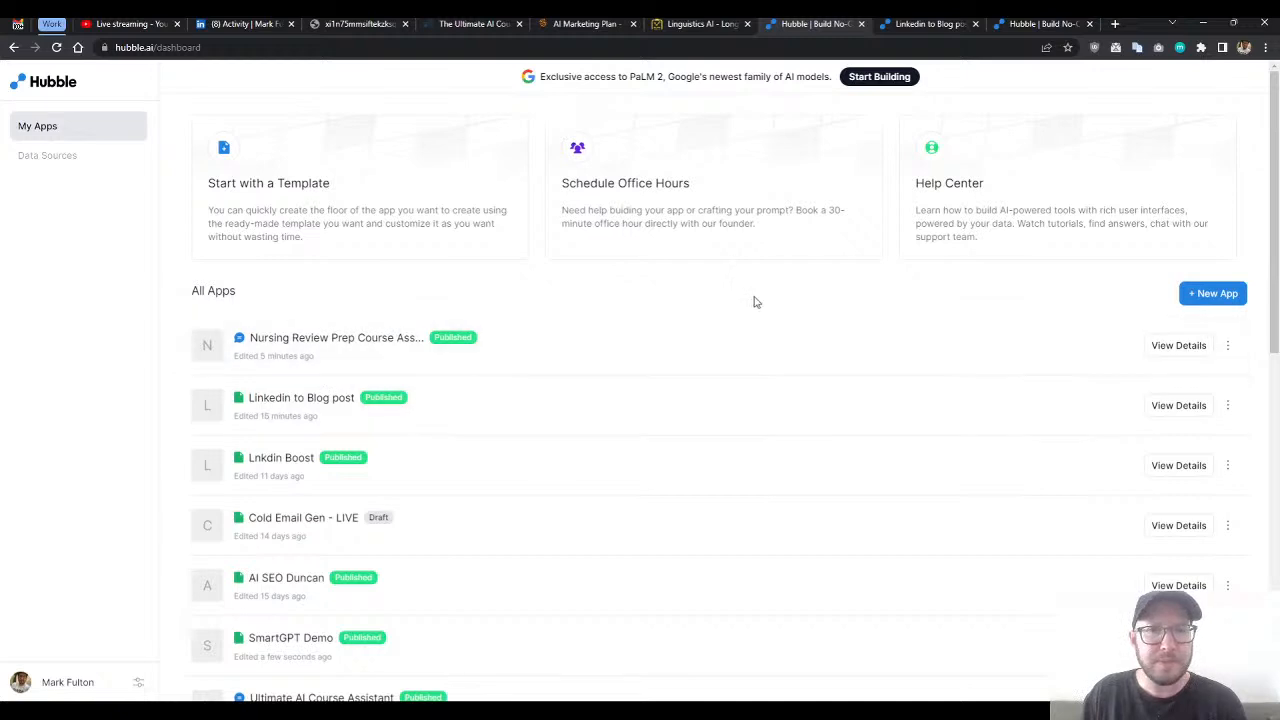
click(910, 25)
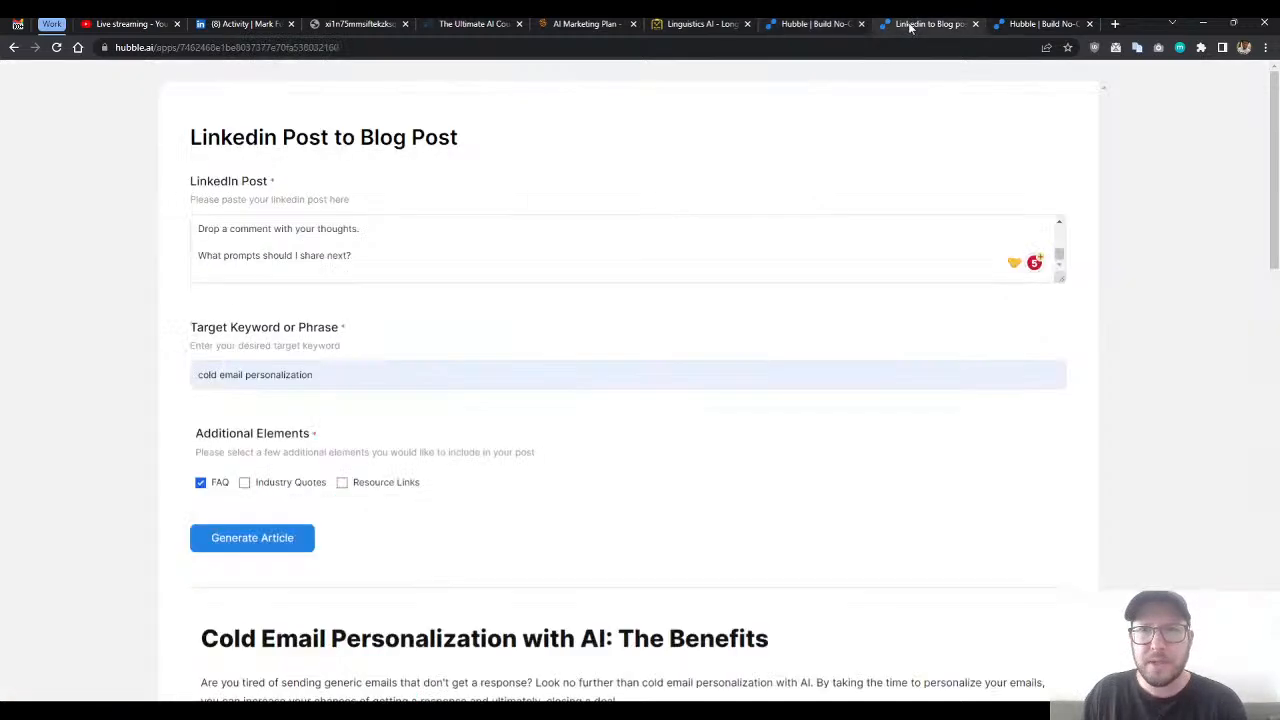
drag(1270, 128, 1246, 137)
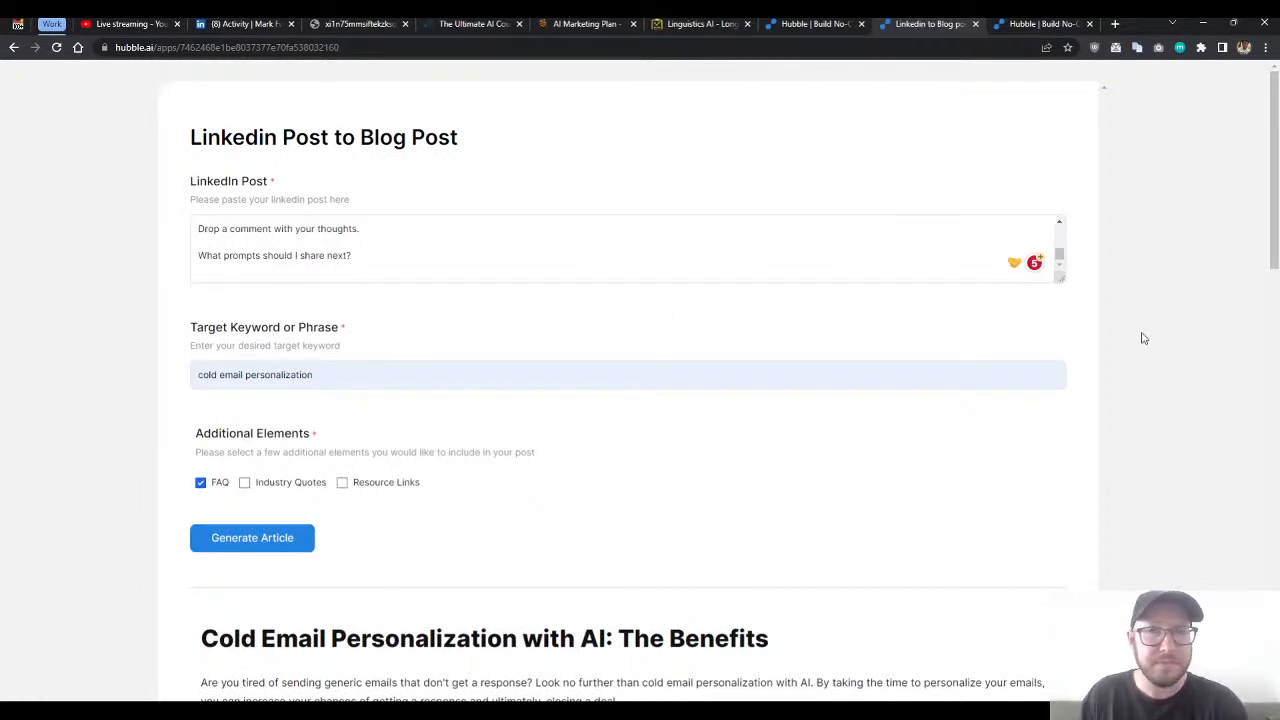
- Enlarge the LinkedIn Post field until the whole cold email personalization post fits in it
drag(1061, 279, 1066, 545)
drag(492, 514, 143, 214)
click(363, 308)
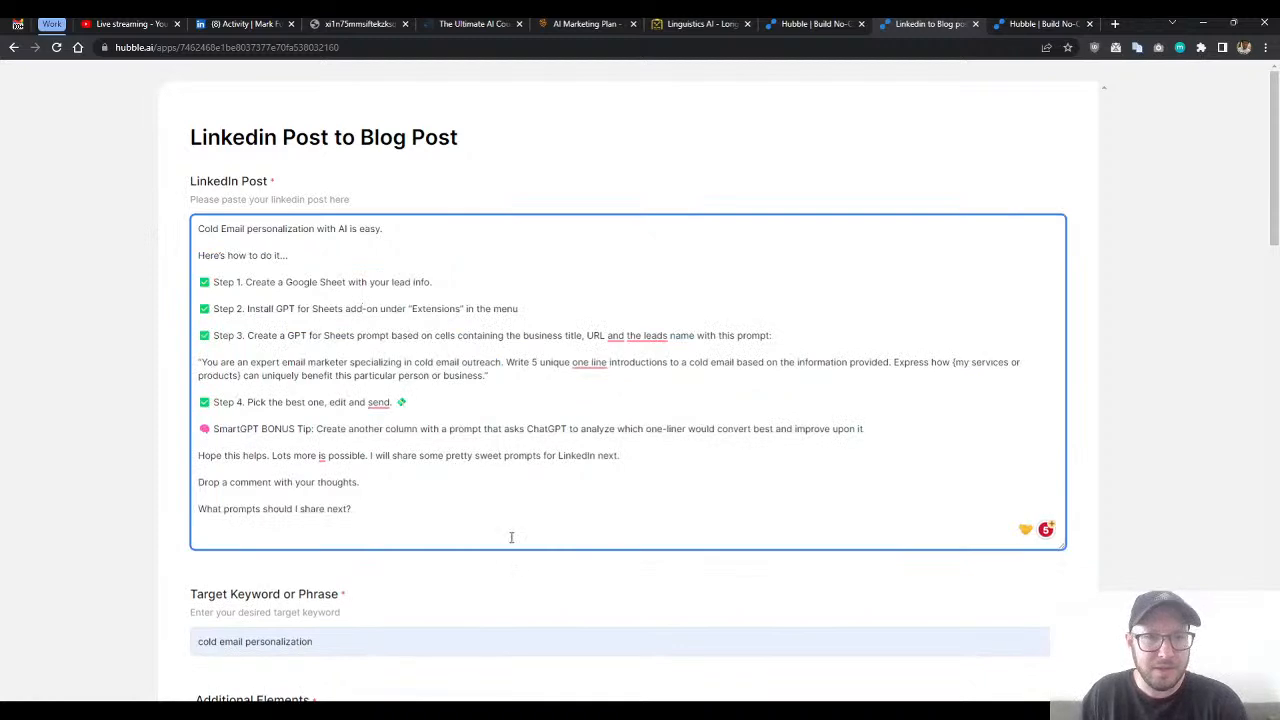
- Examine the target keyword, additional elements, generated article and FAQ, then return to the form's title
scroll(511, 531, down, 1)
scroll(543, 497, down, 4)
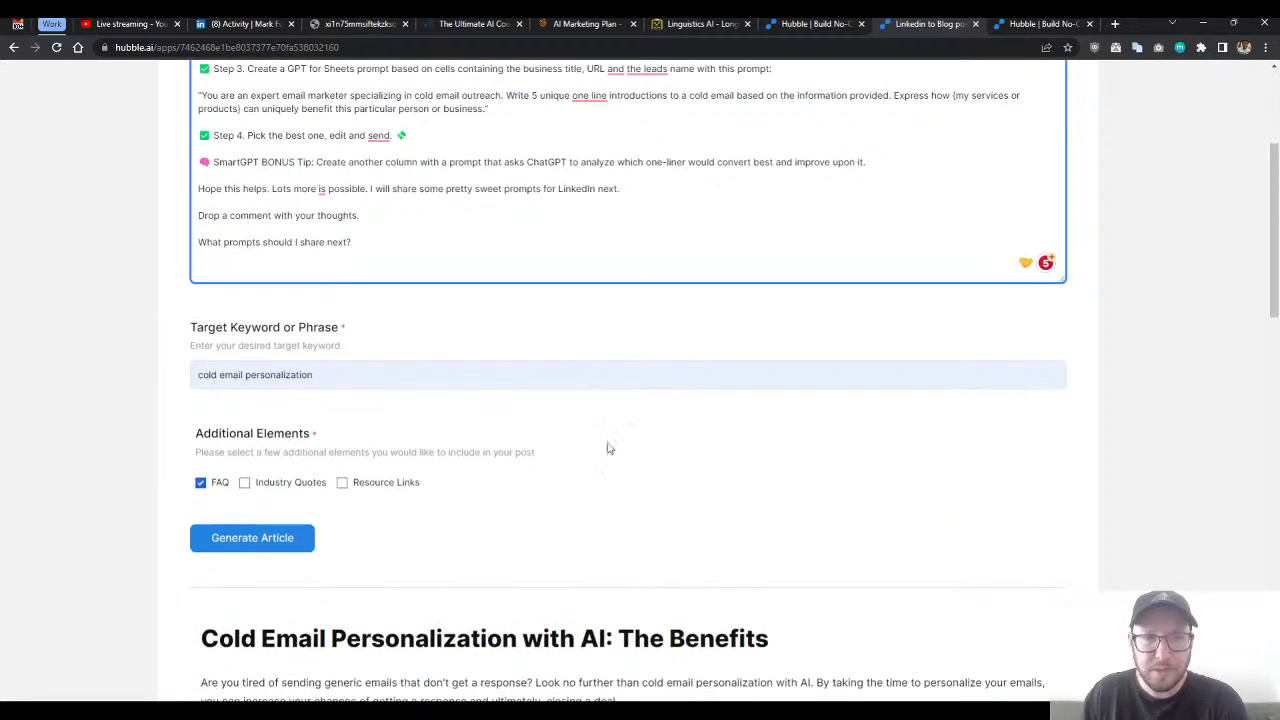
scroll(620, 440, down, 5)
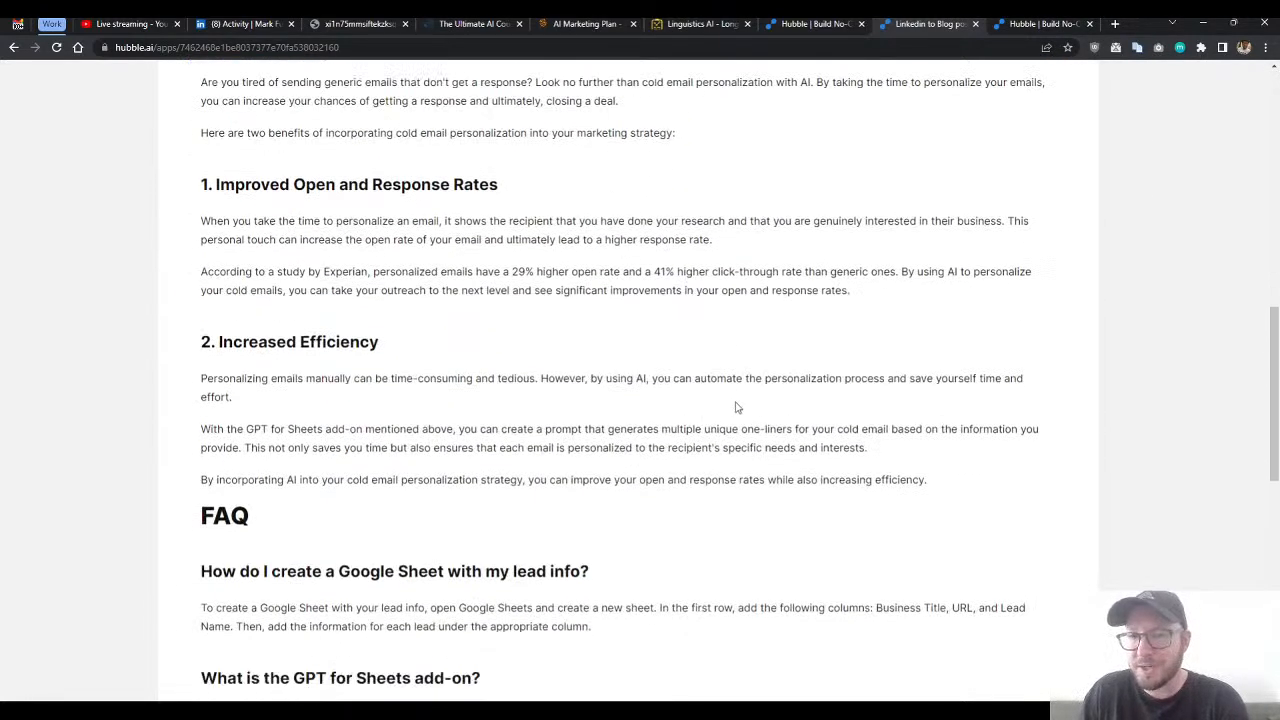
scroll(750, 392, down, 2)
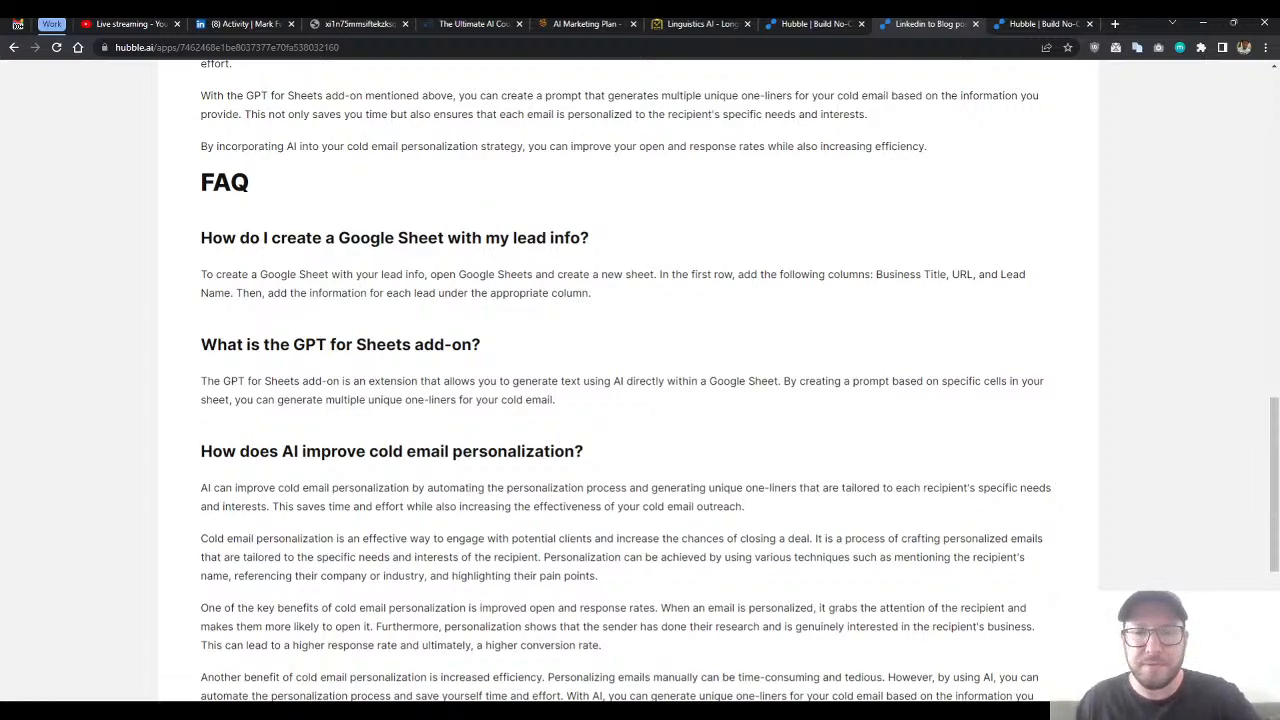
scroll(926, 483, up, 20)
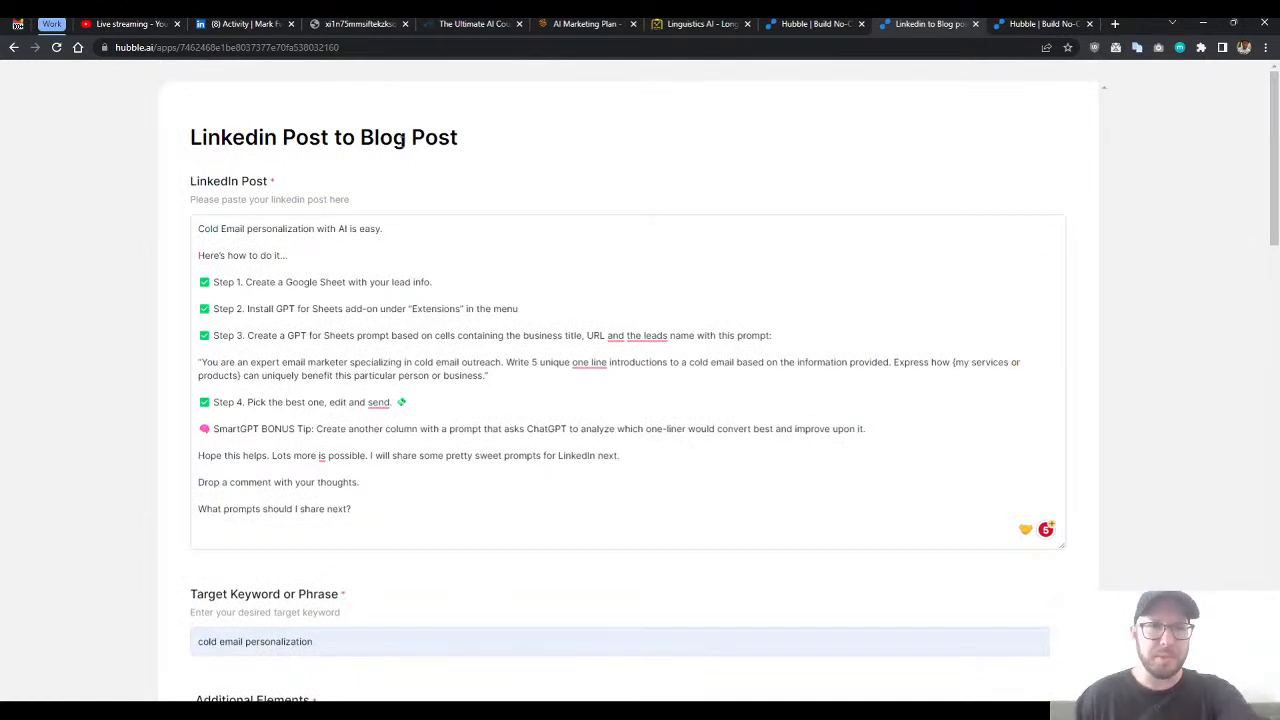
double_click(421, 143)
click(478, 178)
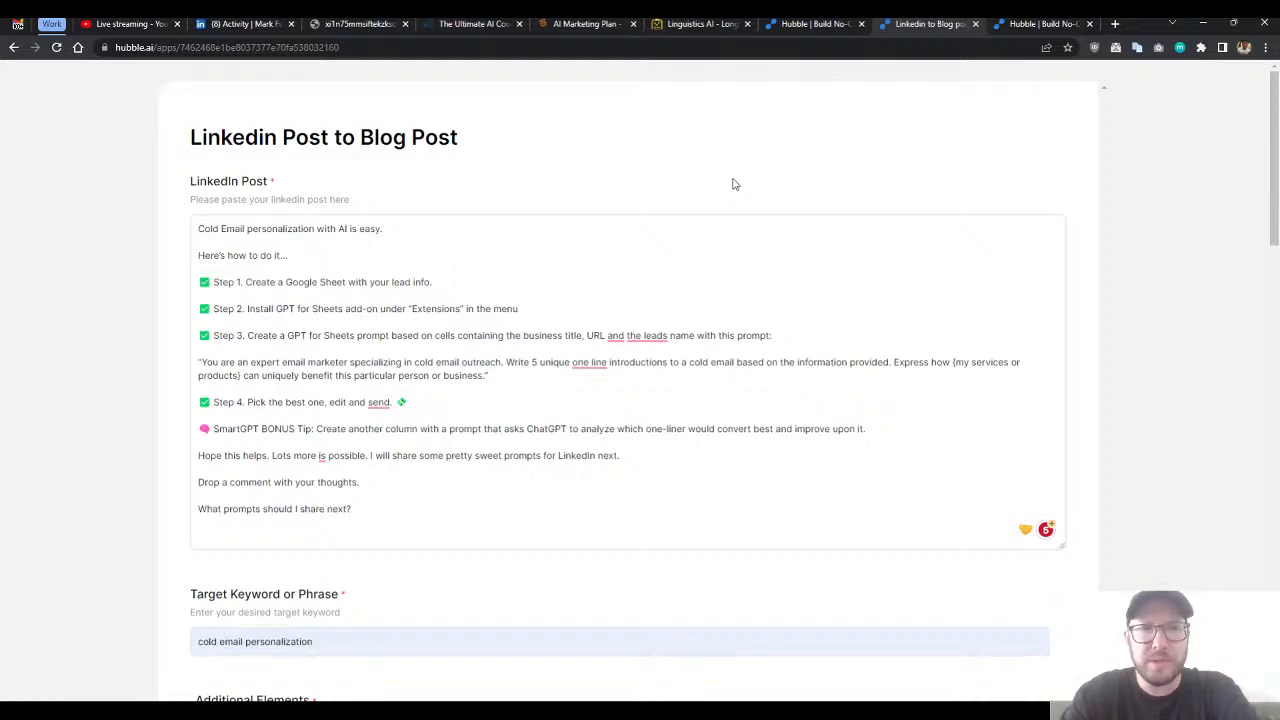
scroll(748, 374, down, 3)
scroll(649, 406, up, 3)
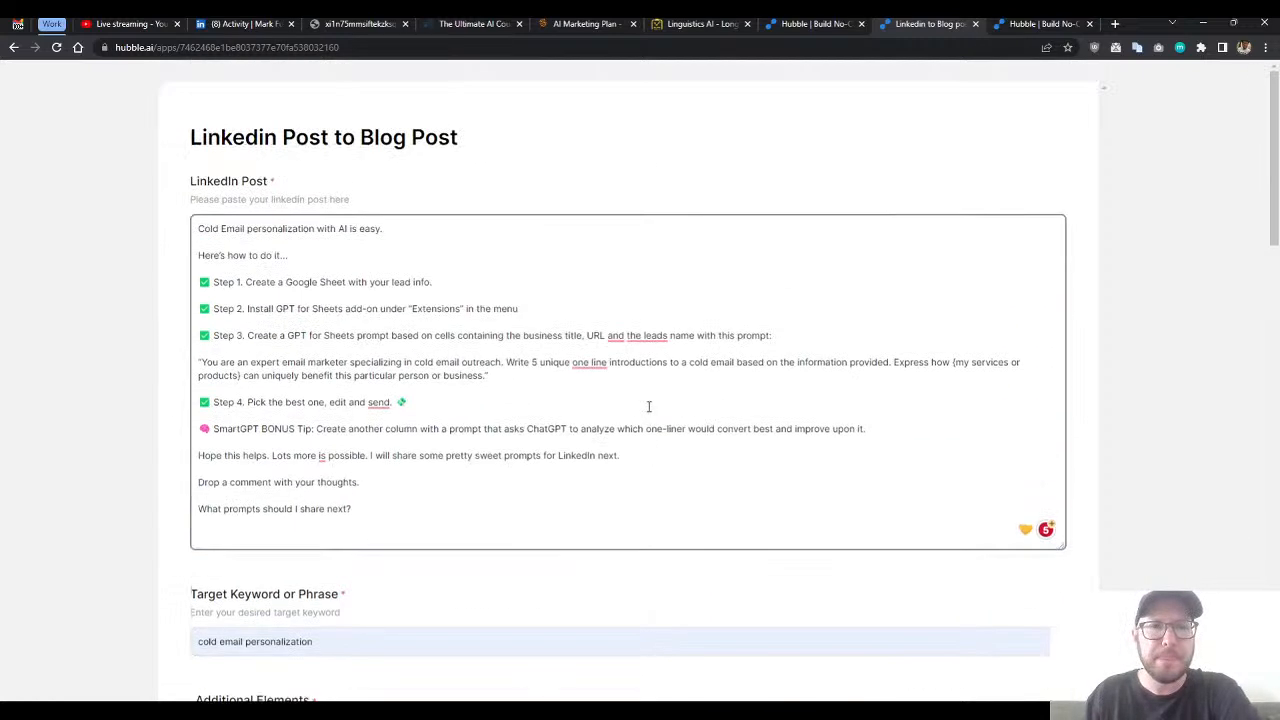
- Look through the app list on the My Apps dashboard and return to the Linkedin Post to Blog Post app
click(824, 24)
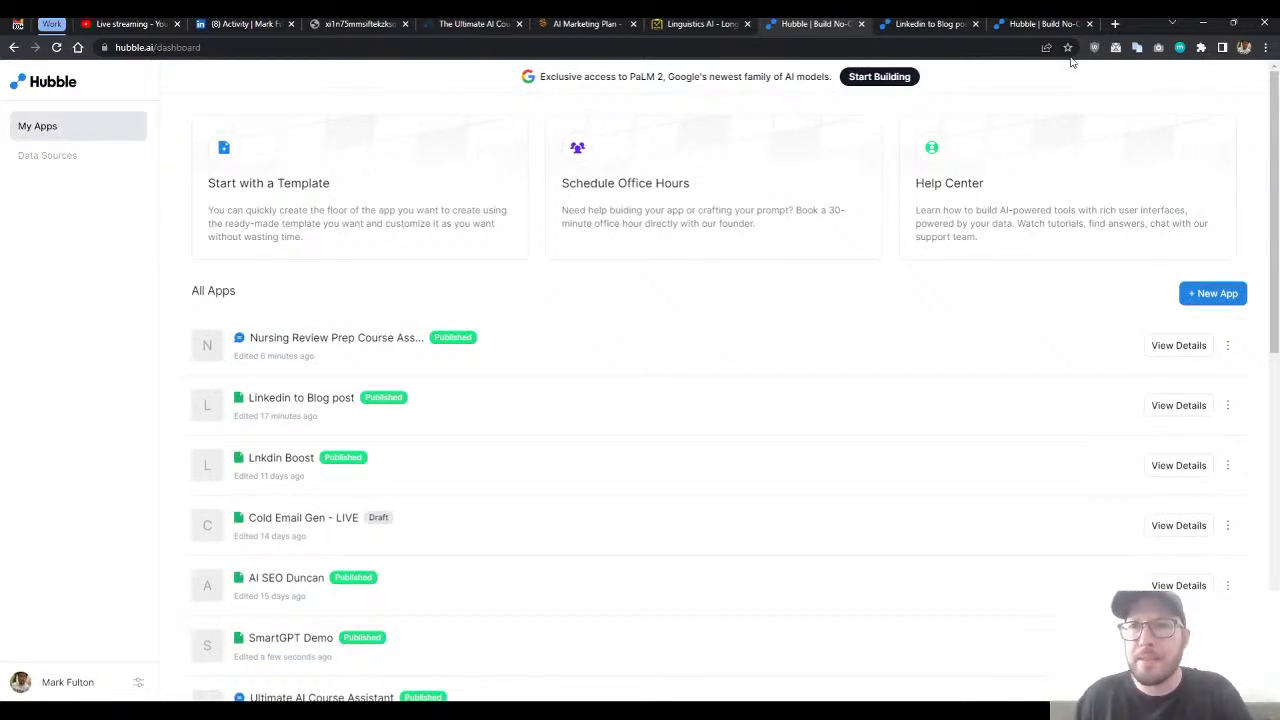
scroll(640, 328, down, 3)
scroll(560, 342, up, 3)
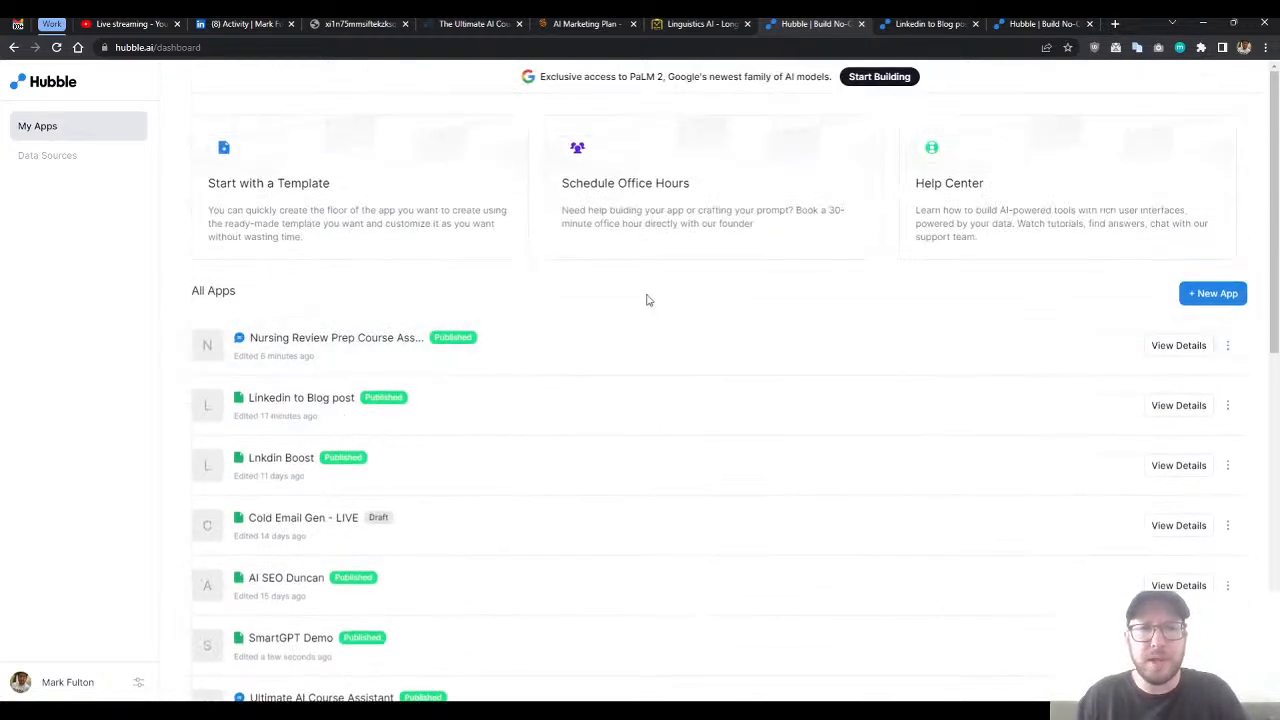
click(930, 26)
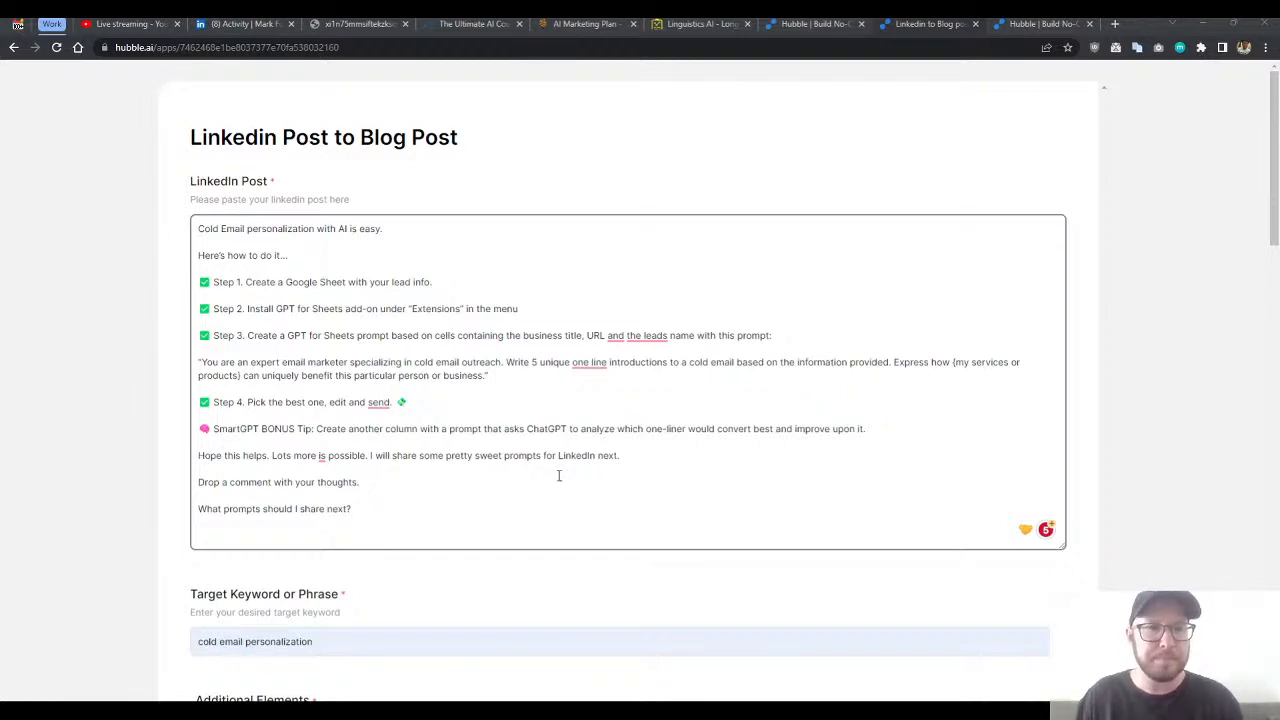
click(527, 483)
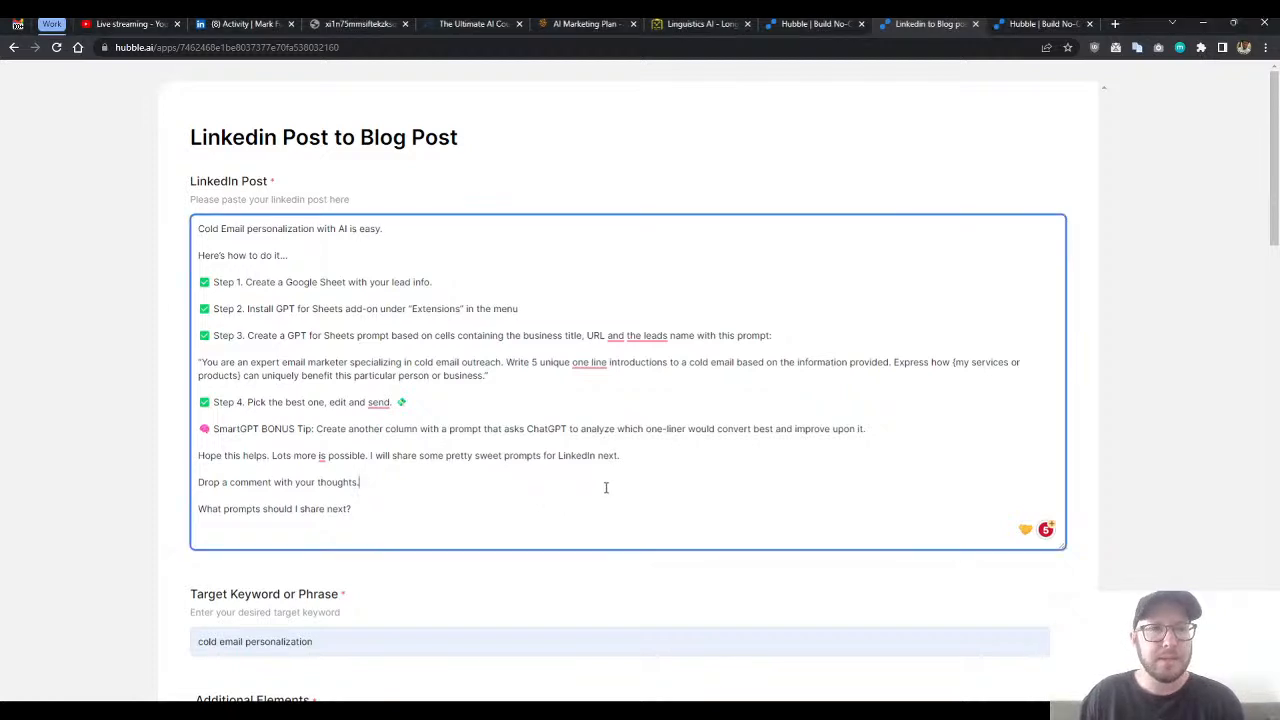
click(590, 177)
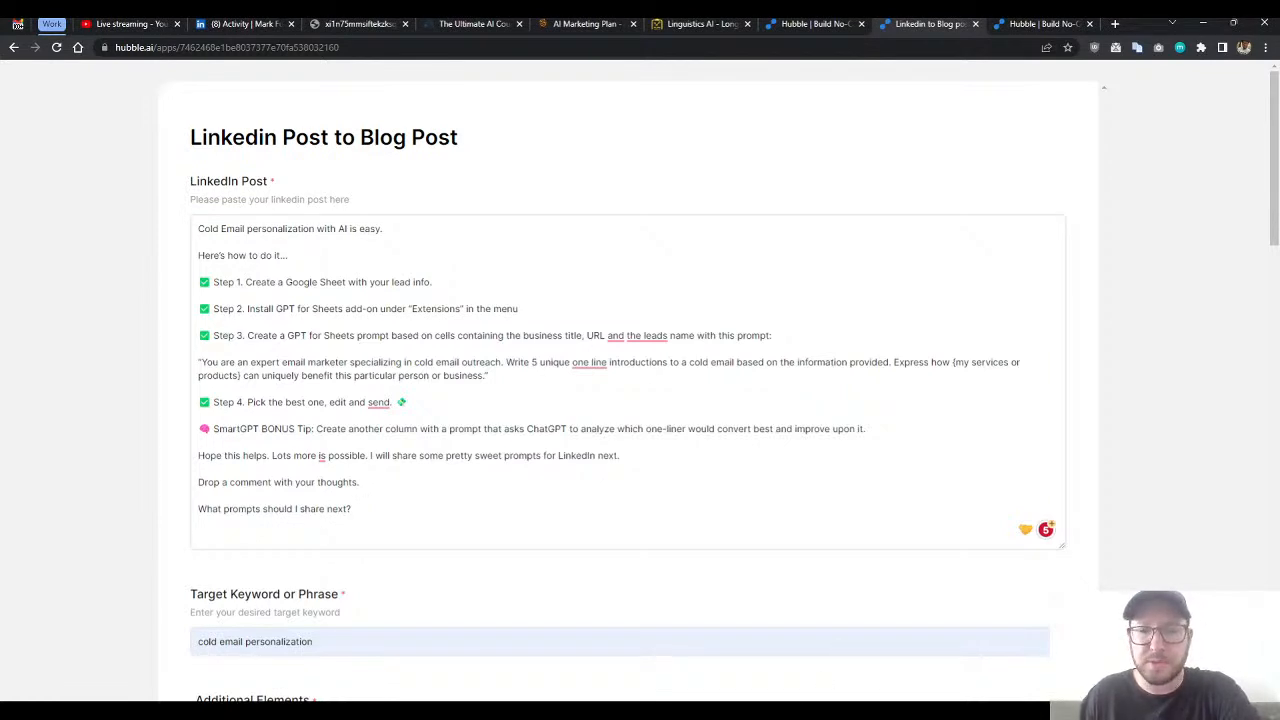
click(491, 514)
scroll(577, 480, down, 1)
scroll(665, 543, up, 1)
click(855, 649)
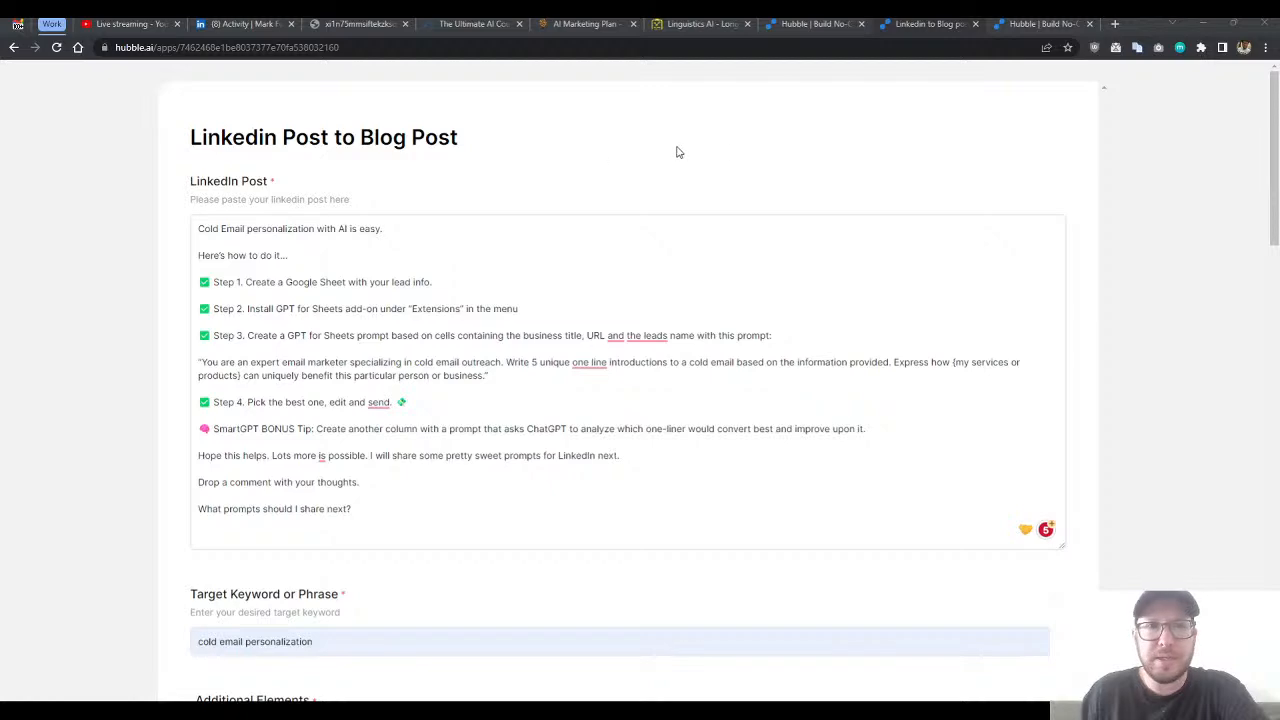
- Open The Ultimate AI Course page and look through its introduction, instructor section and course curriculum
click(470, 24)
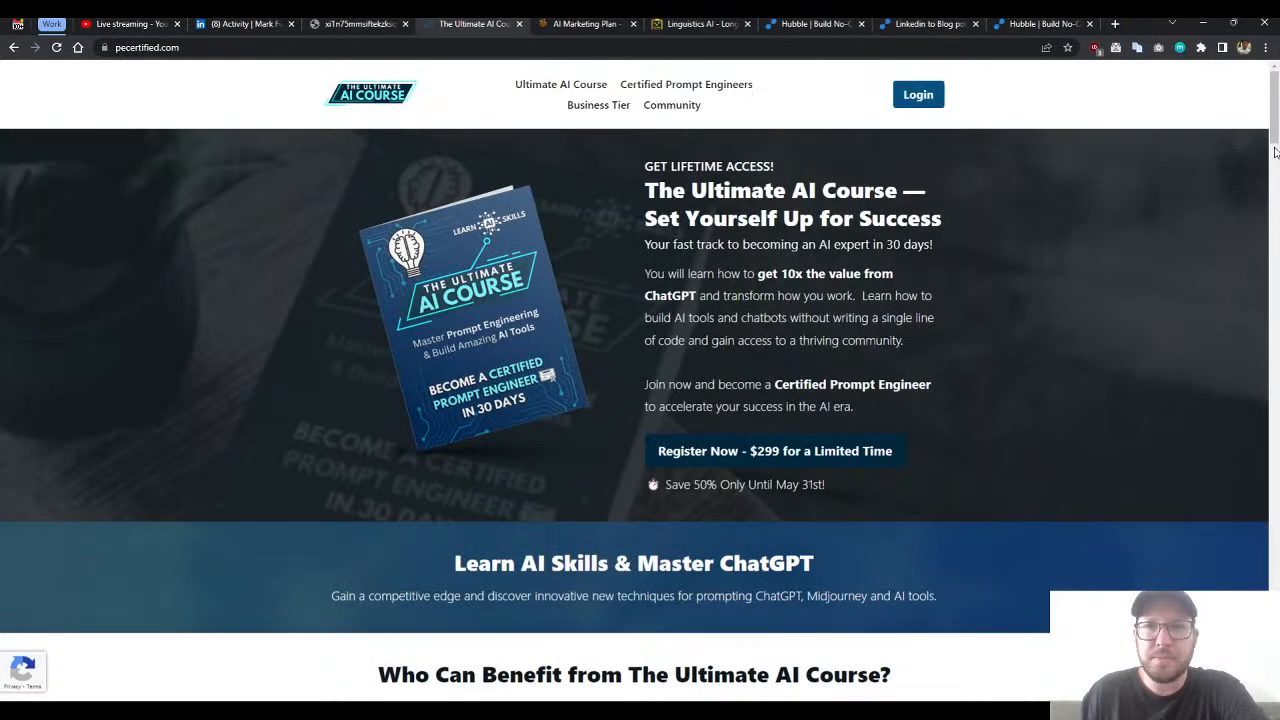
drag(1273, 108, 1247, 212)
scroll(1157, 197, up, 3)
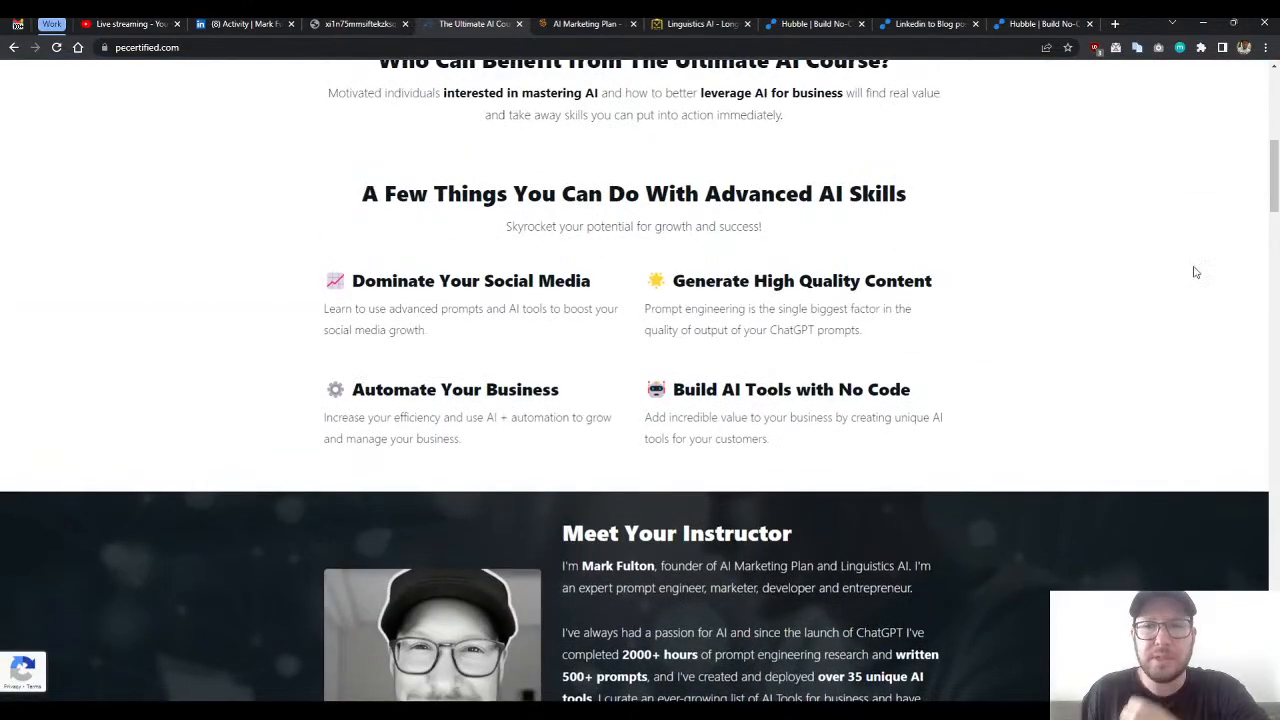
drag(1275, 192, 1245, 328)
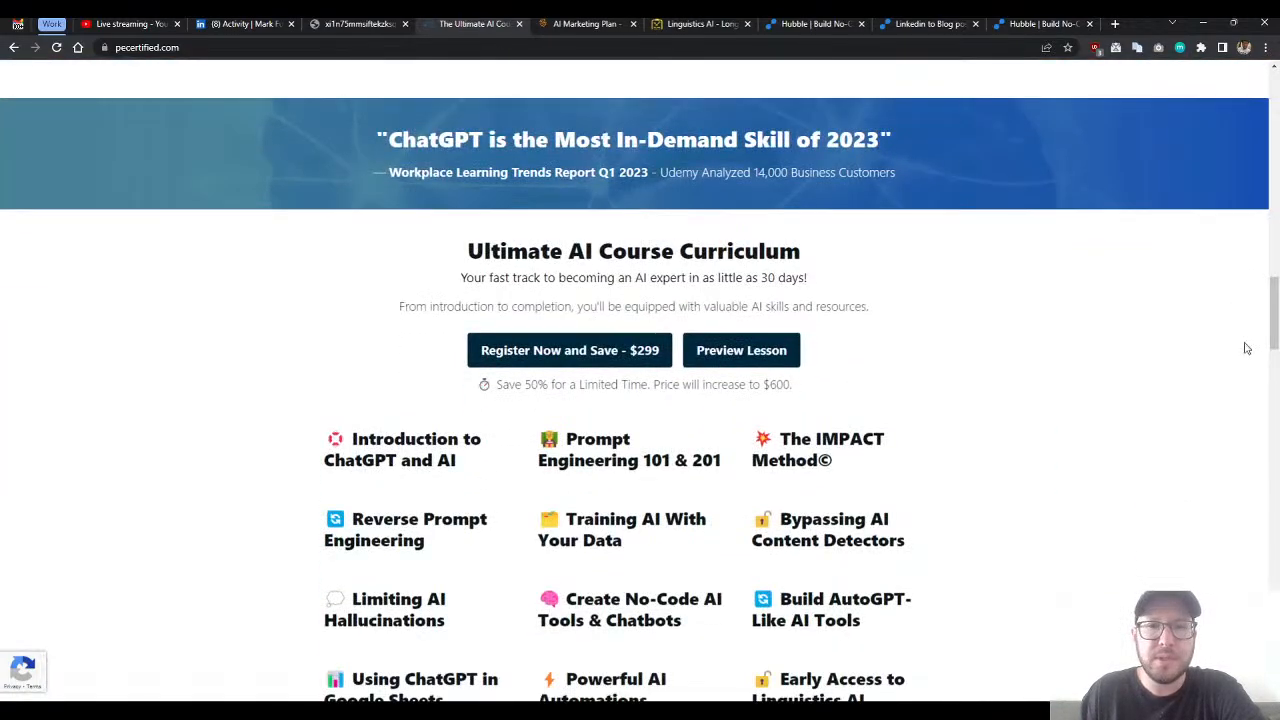
drag(1266, 367, 1260, 485)
- Read the course registration offer, satisfaction guarantee and bonus materials, down to the Frequently Asked Questions
scroll(957, 446, down, 1)
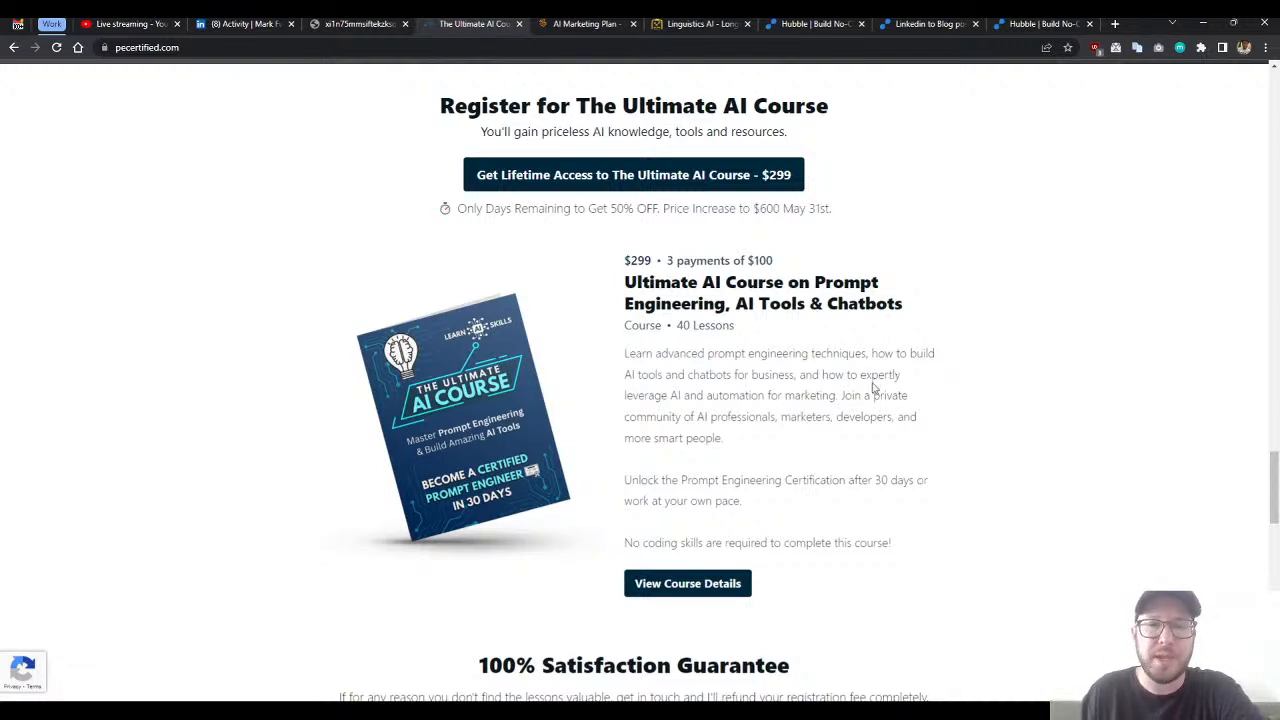
scroll(880, 326, down, 2)
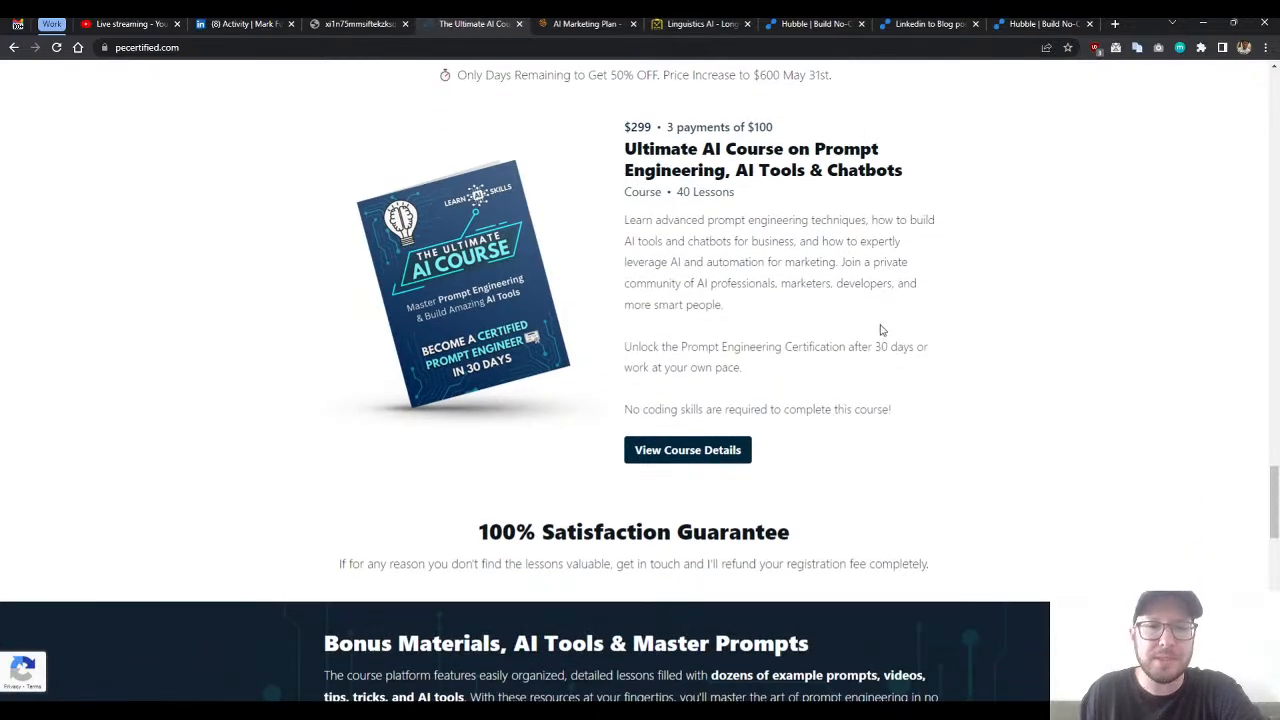
scroll(880, 330, up, 2)
scroll(878, 330, down, 1)
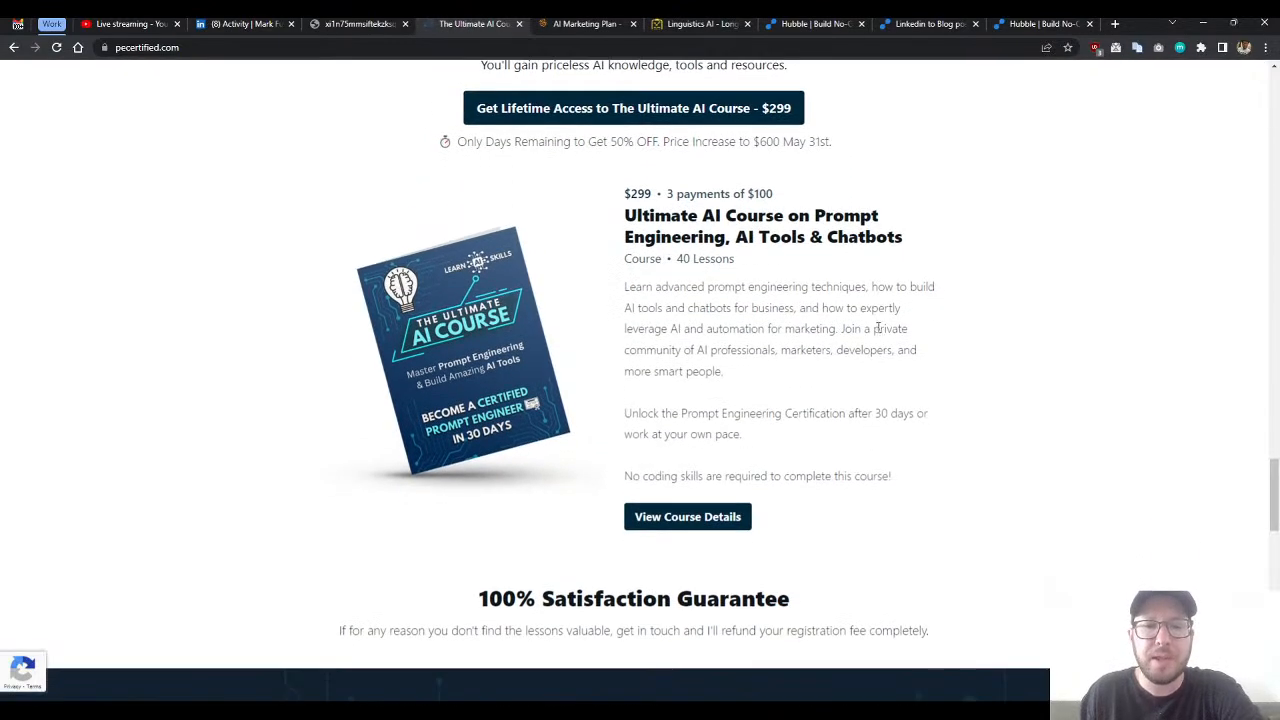
scroll(880, 335, down, 2)
scroll(834, 350, up, 3)
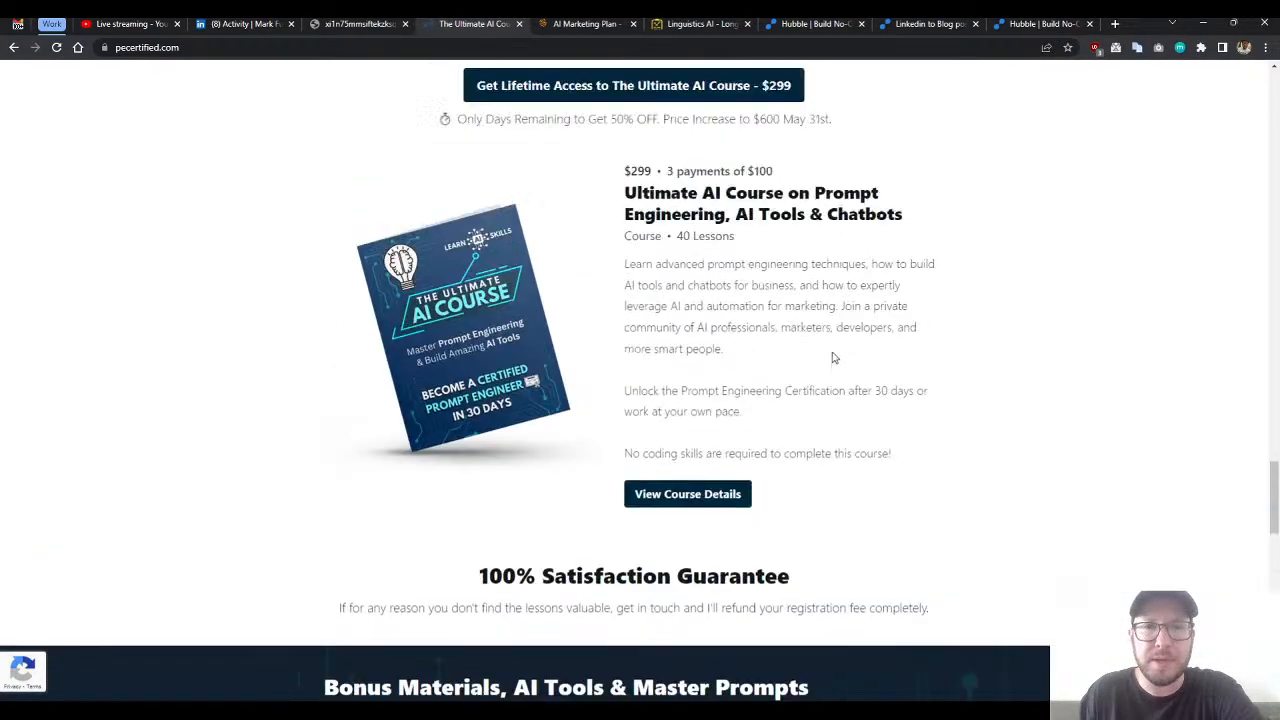
scroll(914, 340, down, 5)
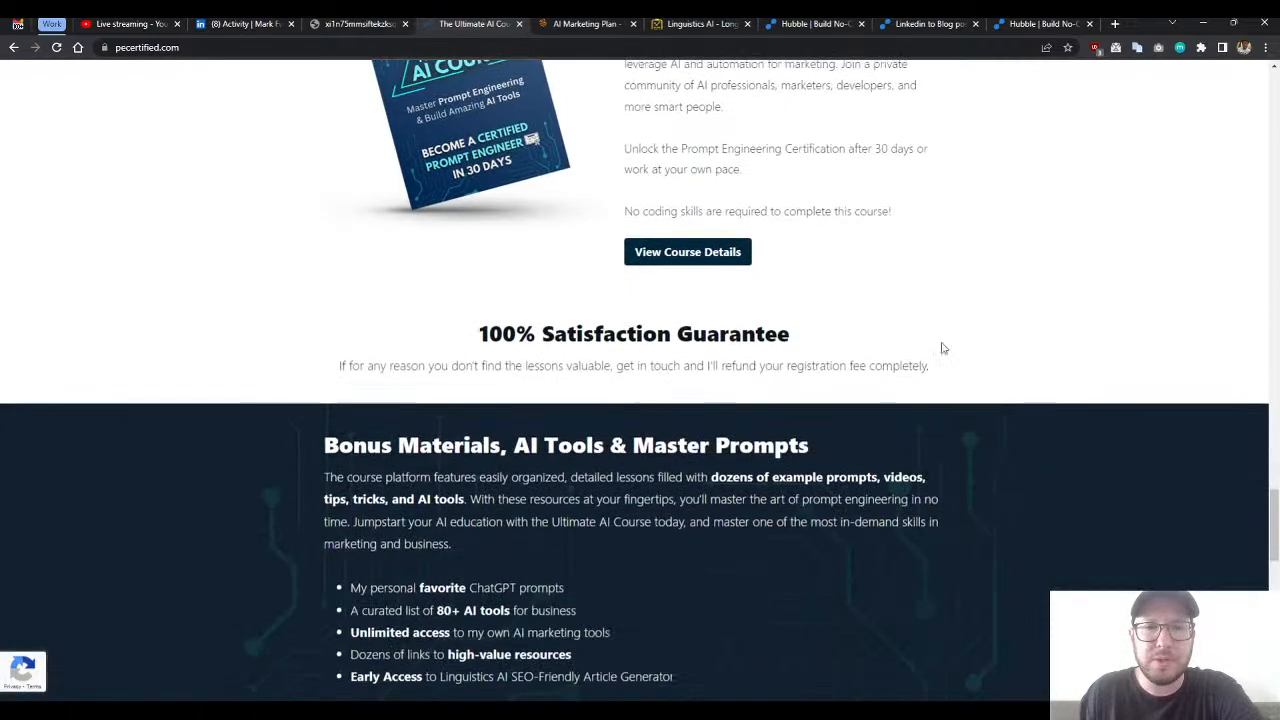
scroll(860, 330, down, 5)
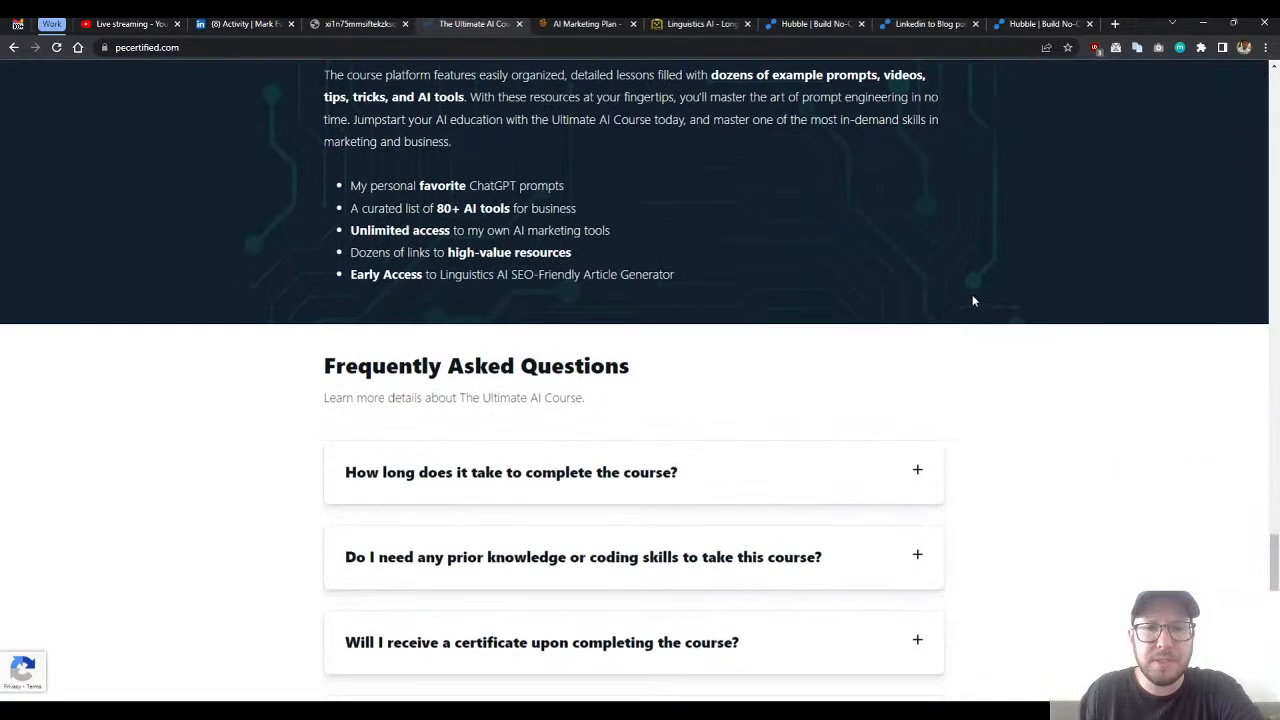
- Review the certification section, curriculum topics and three enrolment steps again, then return to the start of the course page
scroll(950, 340, up, 4)
scroll(956, 355, up, 12)
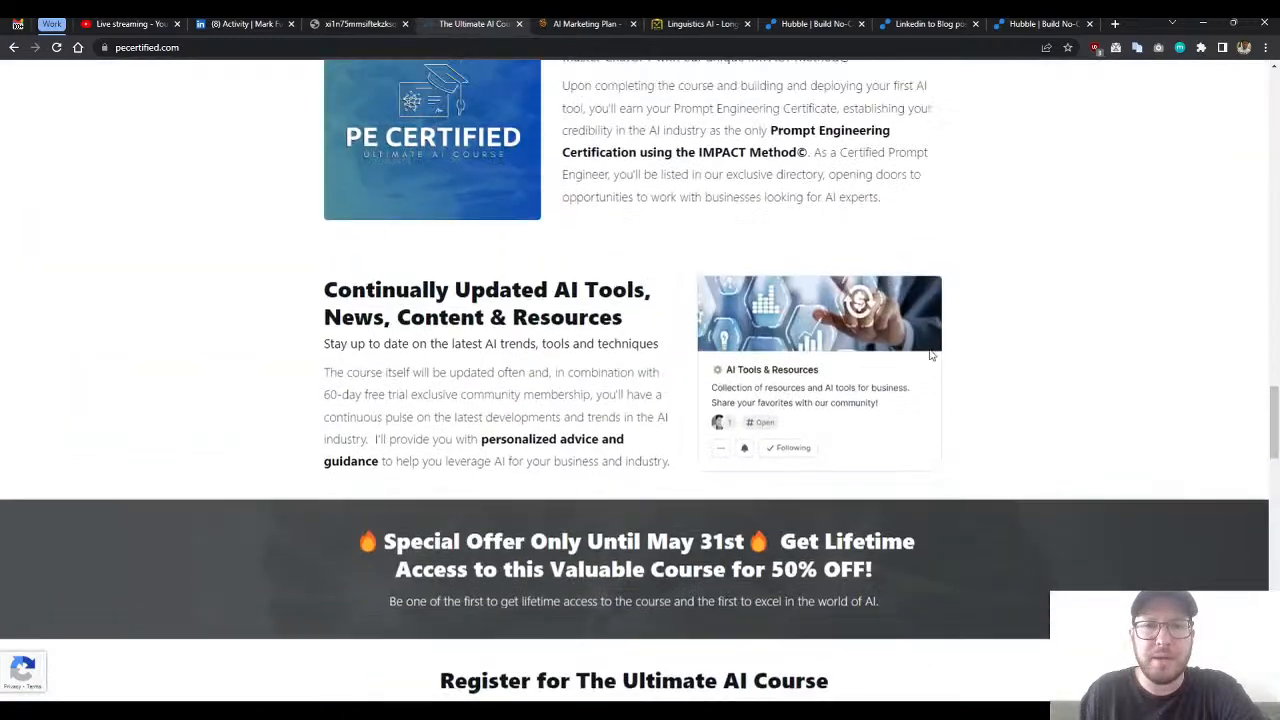
scroll(929, 346, up, 6)
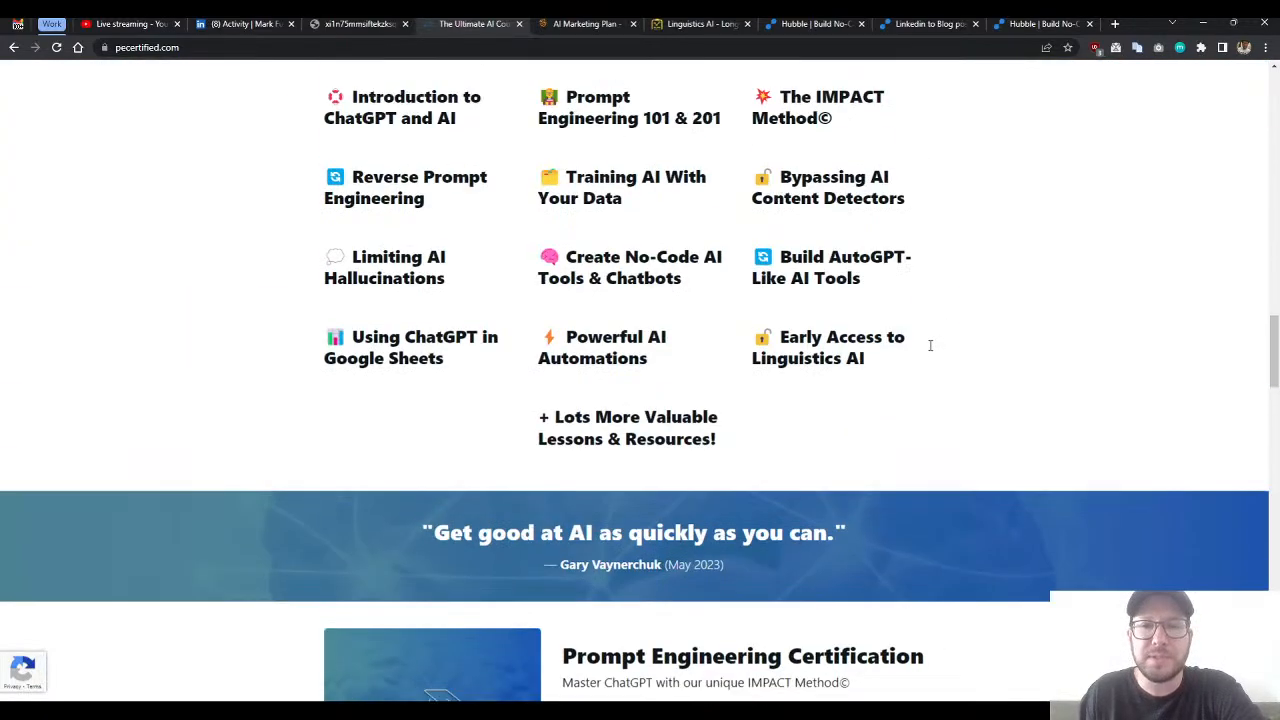
scroll(926, 346, up, 1)
scroll(926, 346, down, 1)
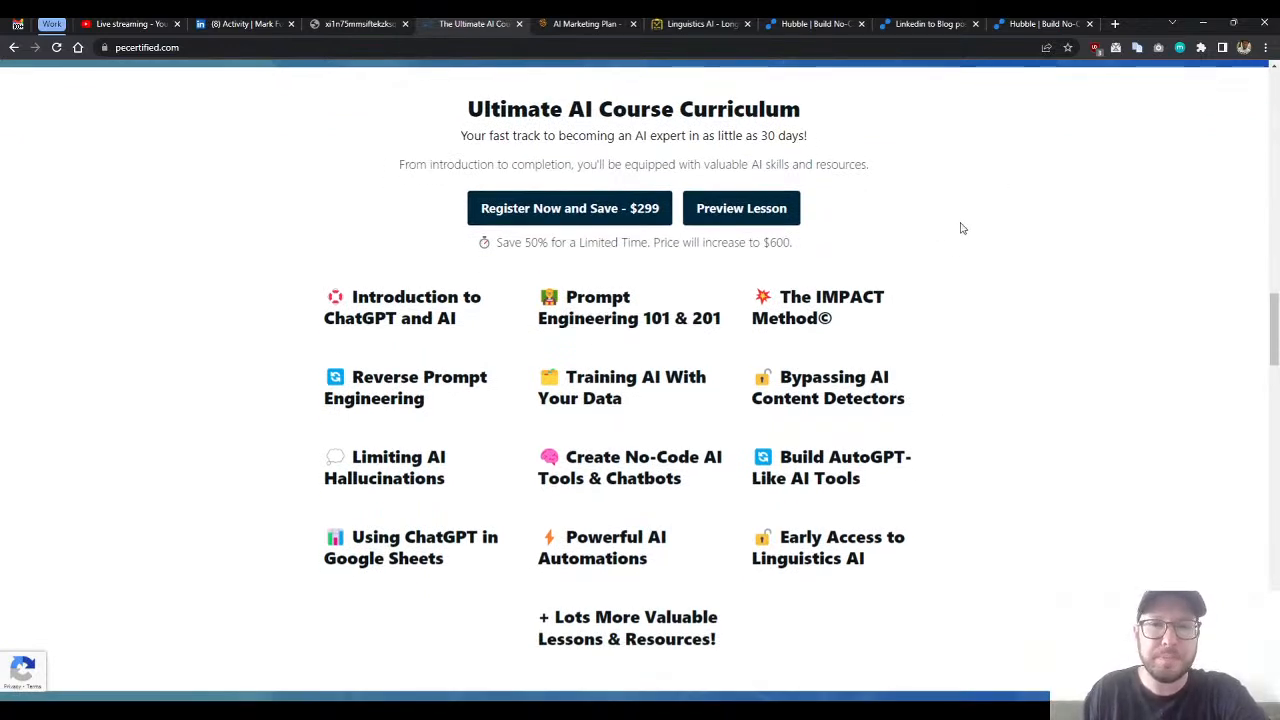
middle_click(978, 258)
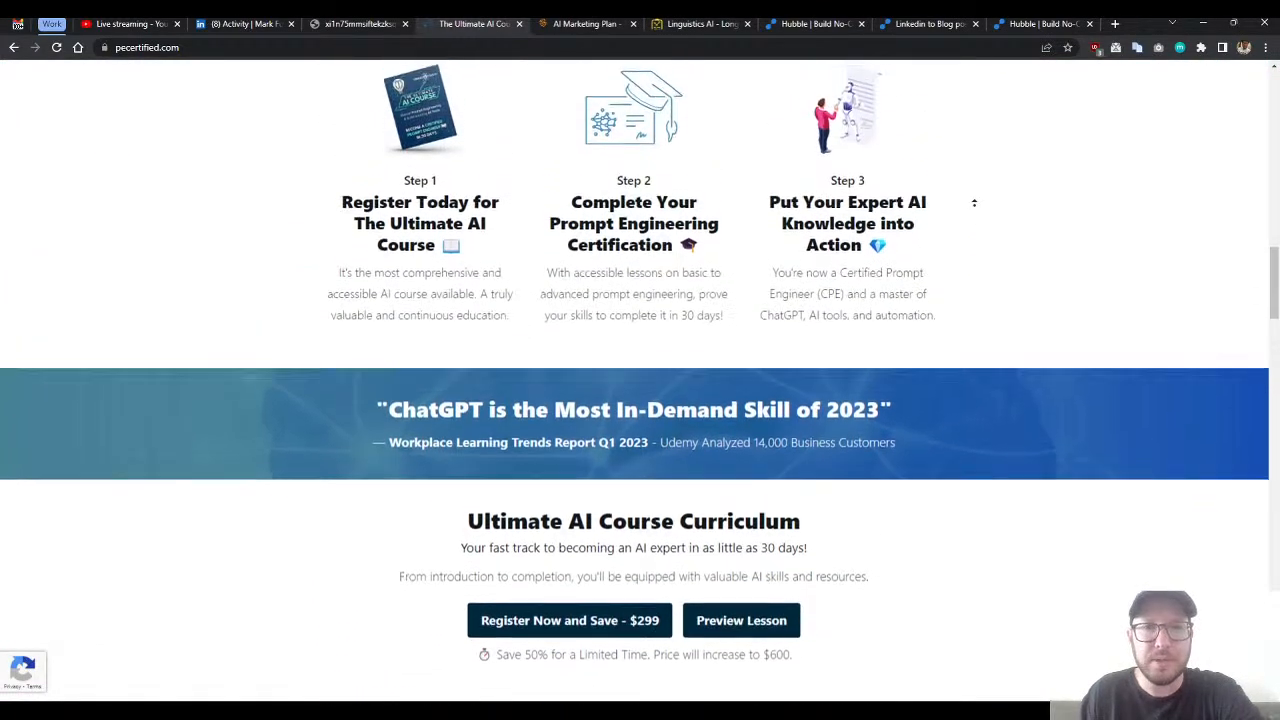
scroll(876, 282, up, 10)
scroll(880, 280, up, 3)
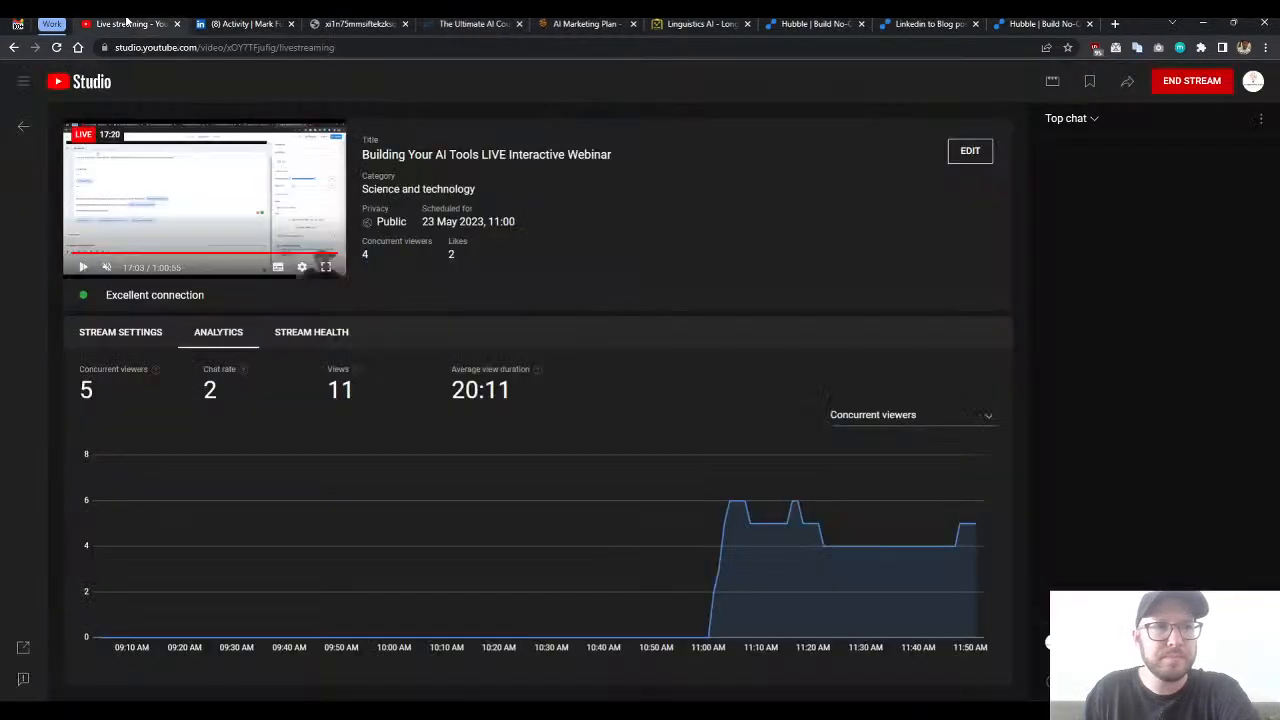
- Switch to YouTube Studio and end the Building Your AI Tools LIVE Interactive Webinar stream
click(130, 23)
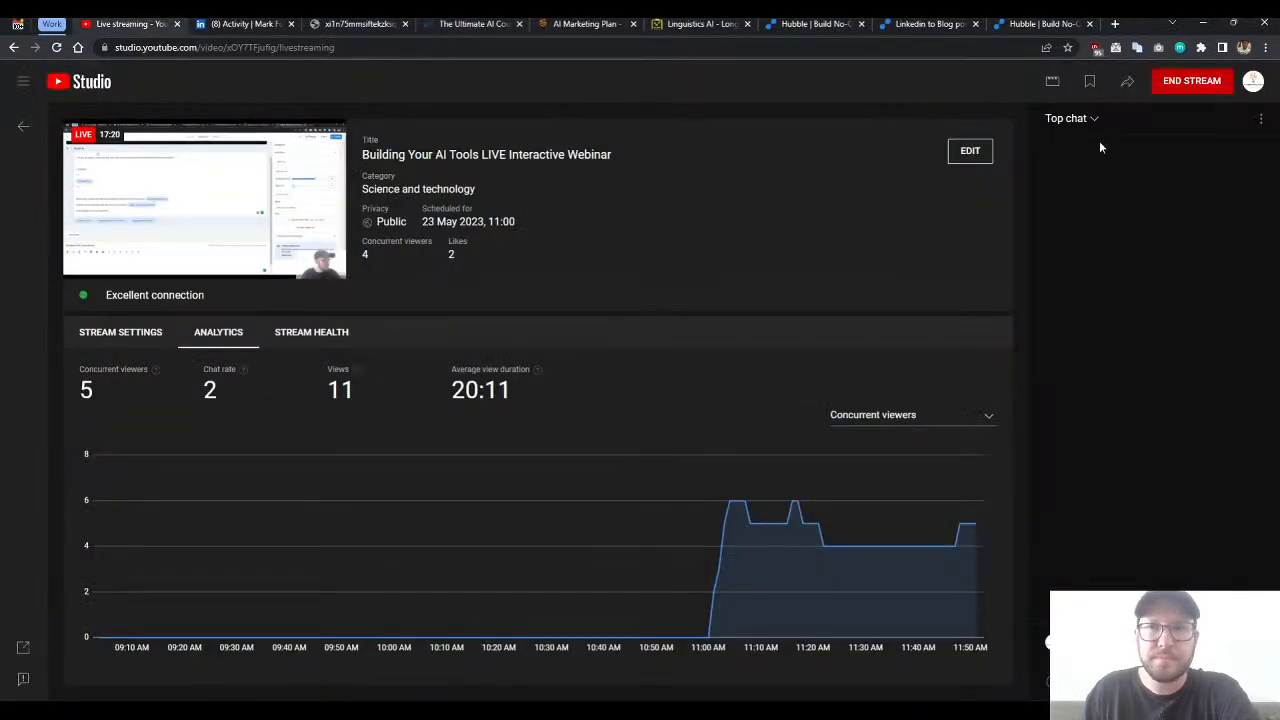
click(1172, 86)
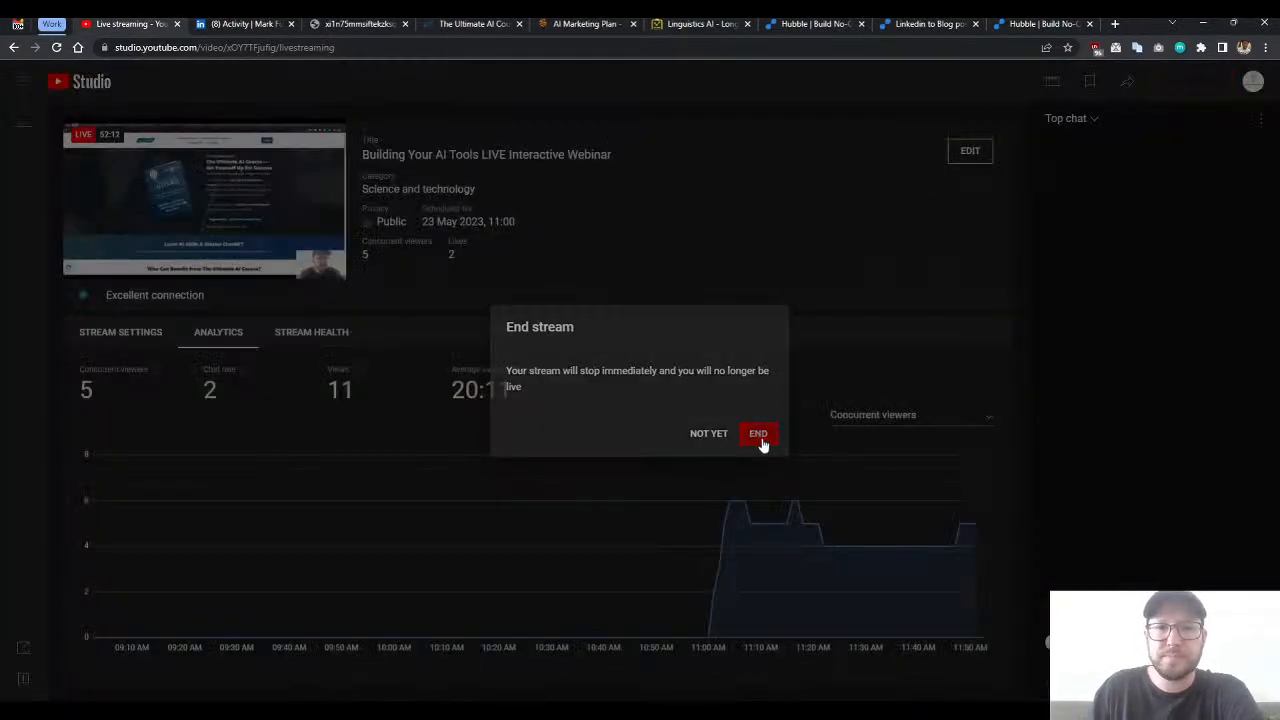
click(760, 440)
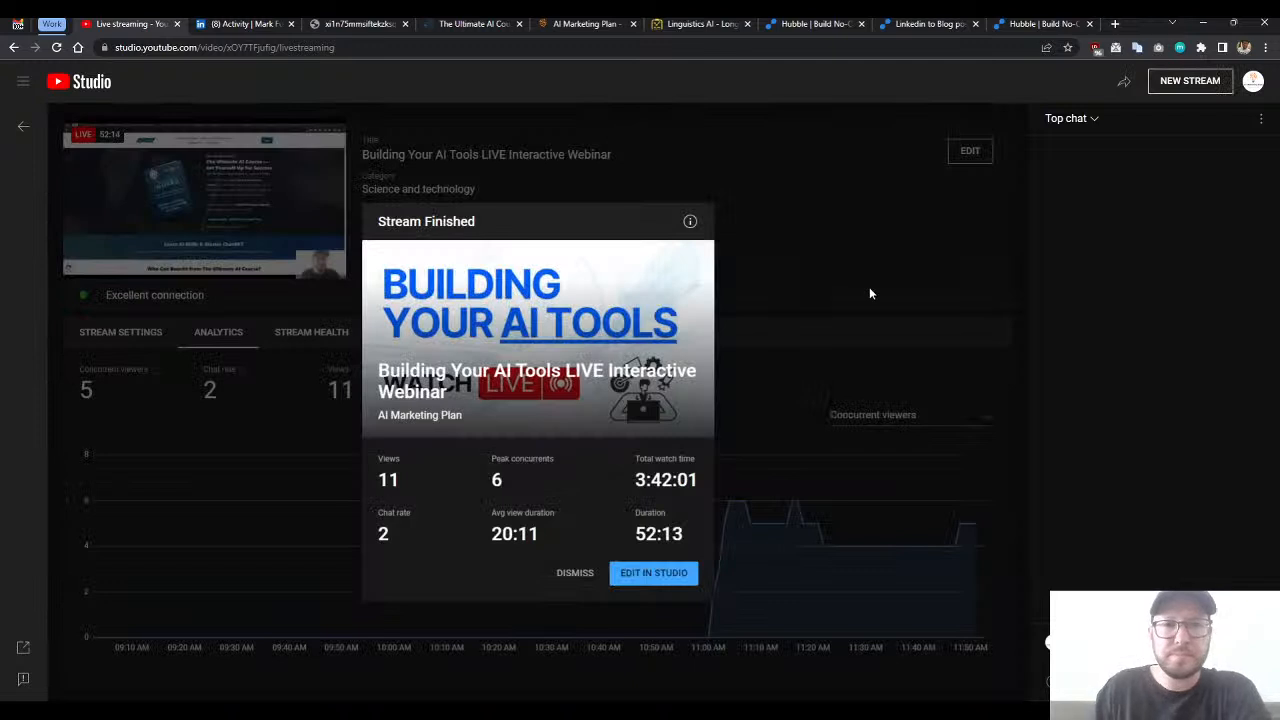